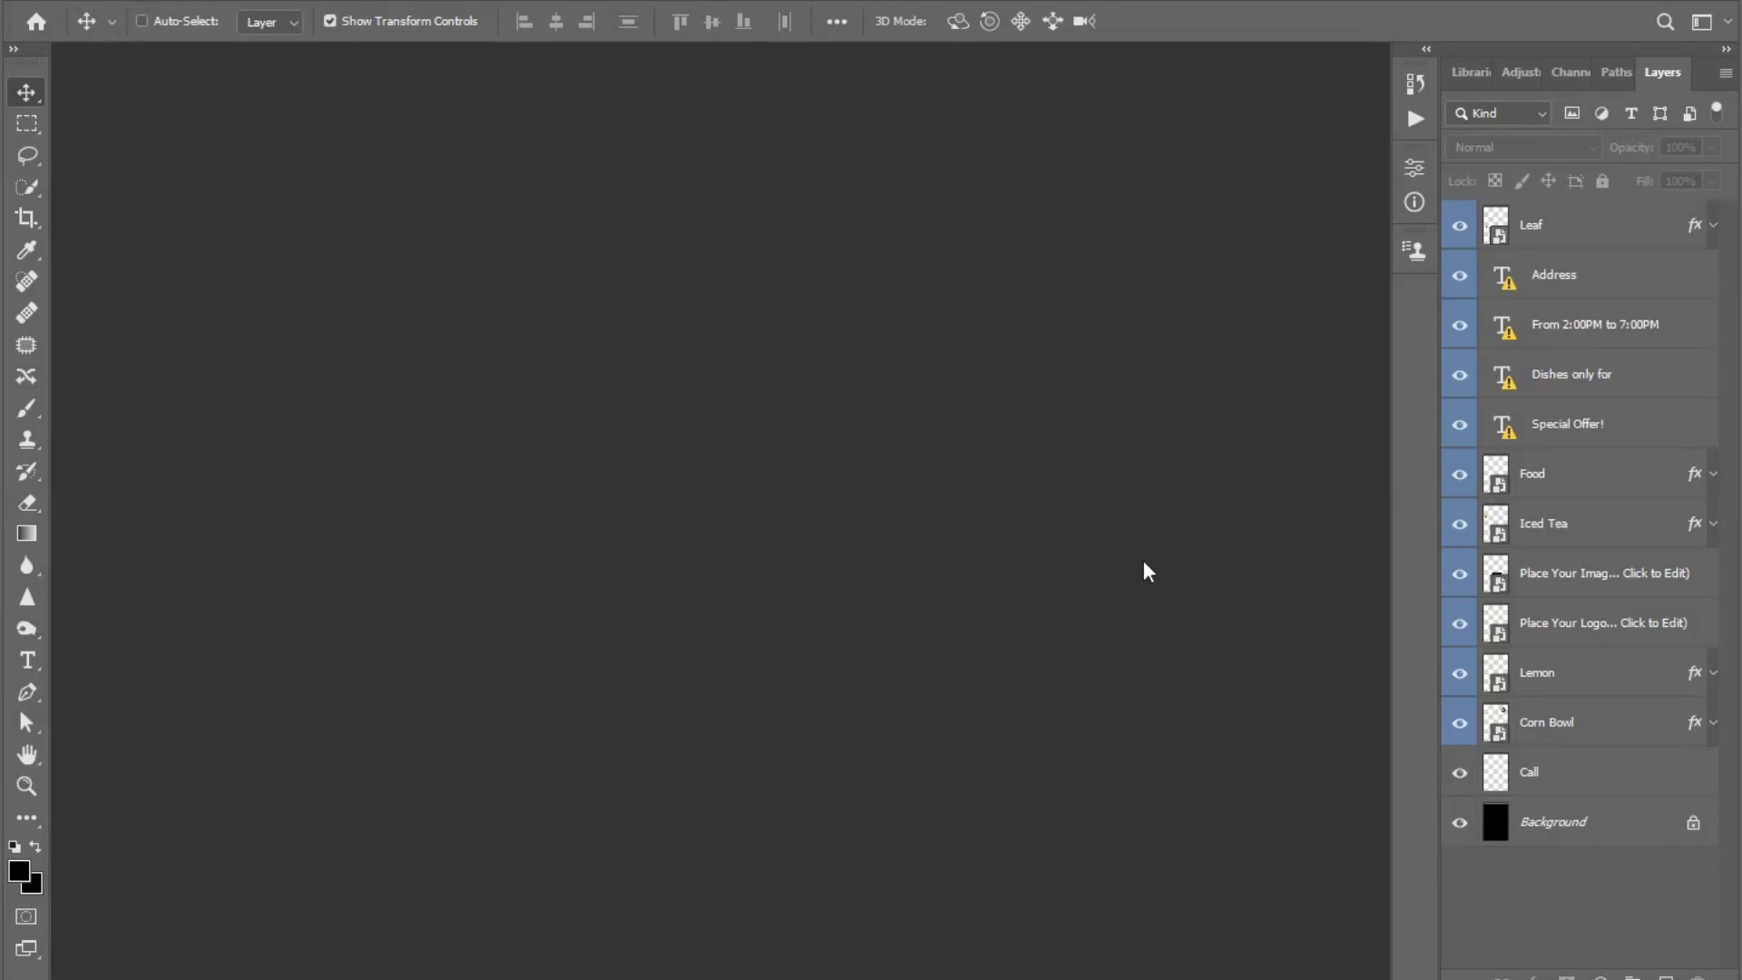
- Create a new black 8 × 12 inch document at 300 ppi resolution
key(ctrl+n)
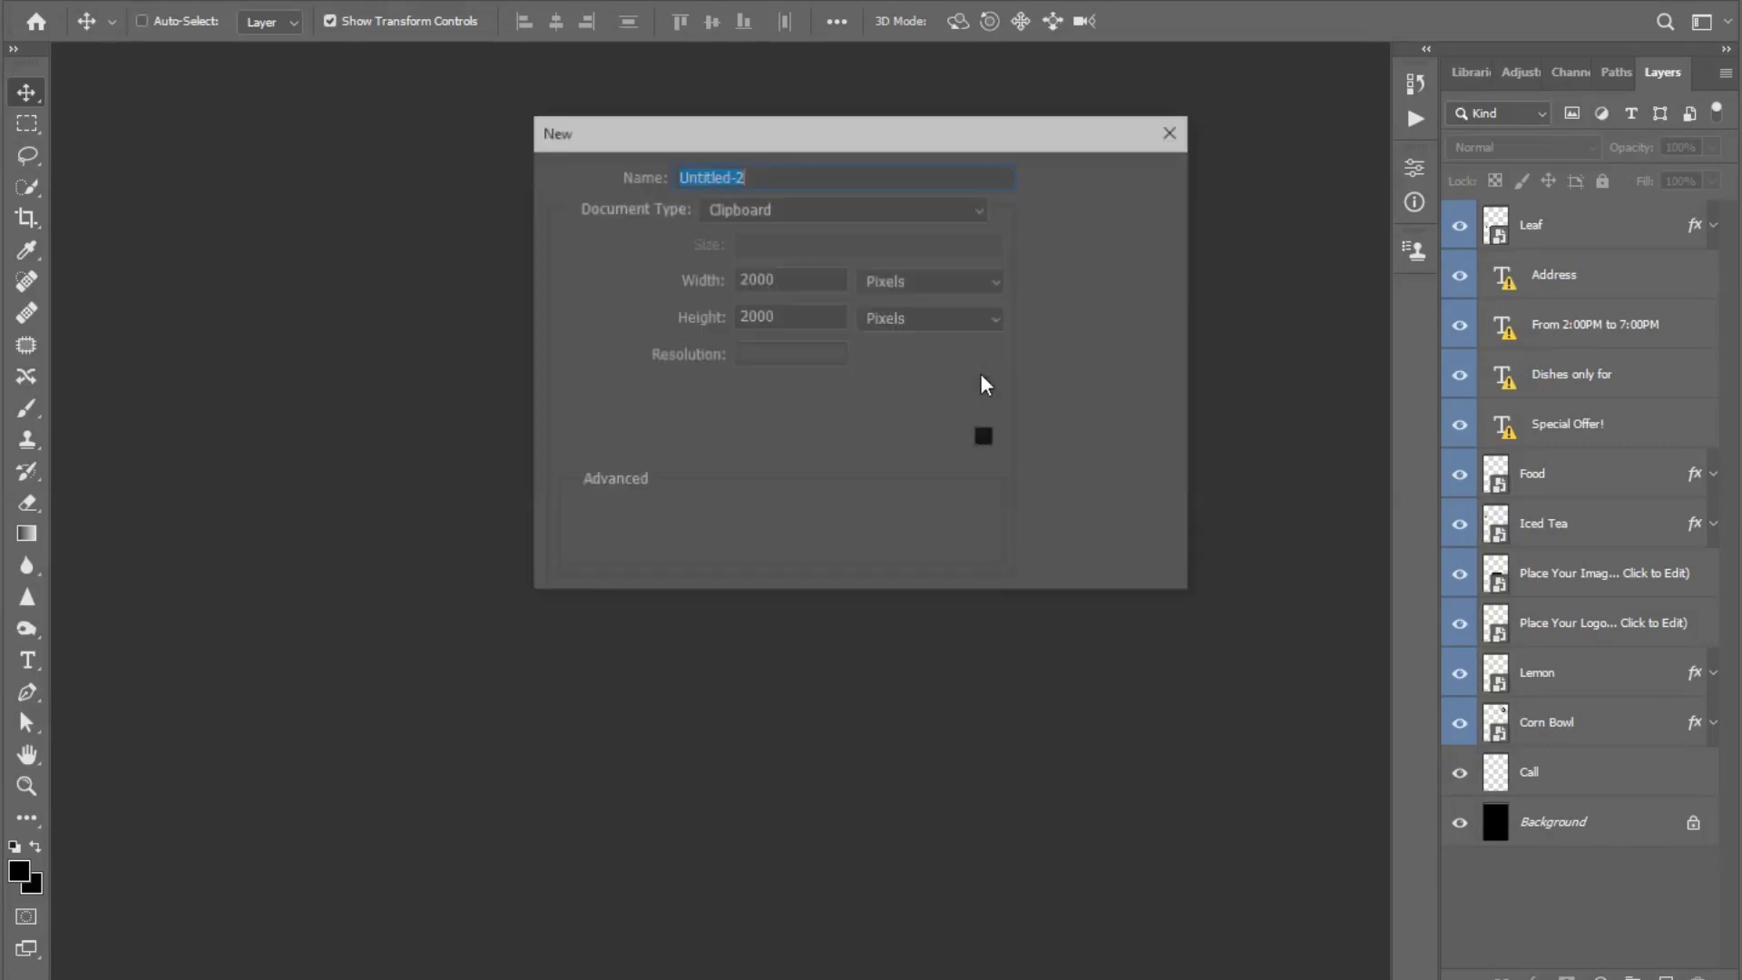
click(880, 280)
key(Down)
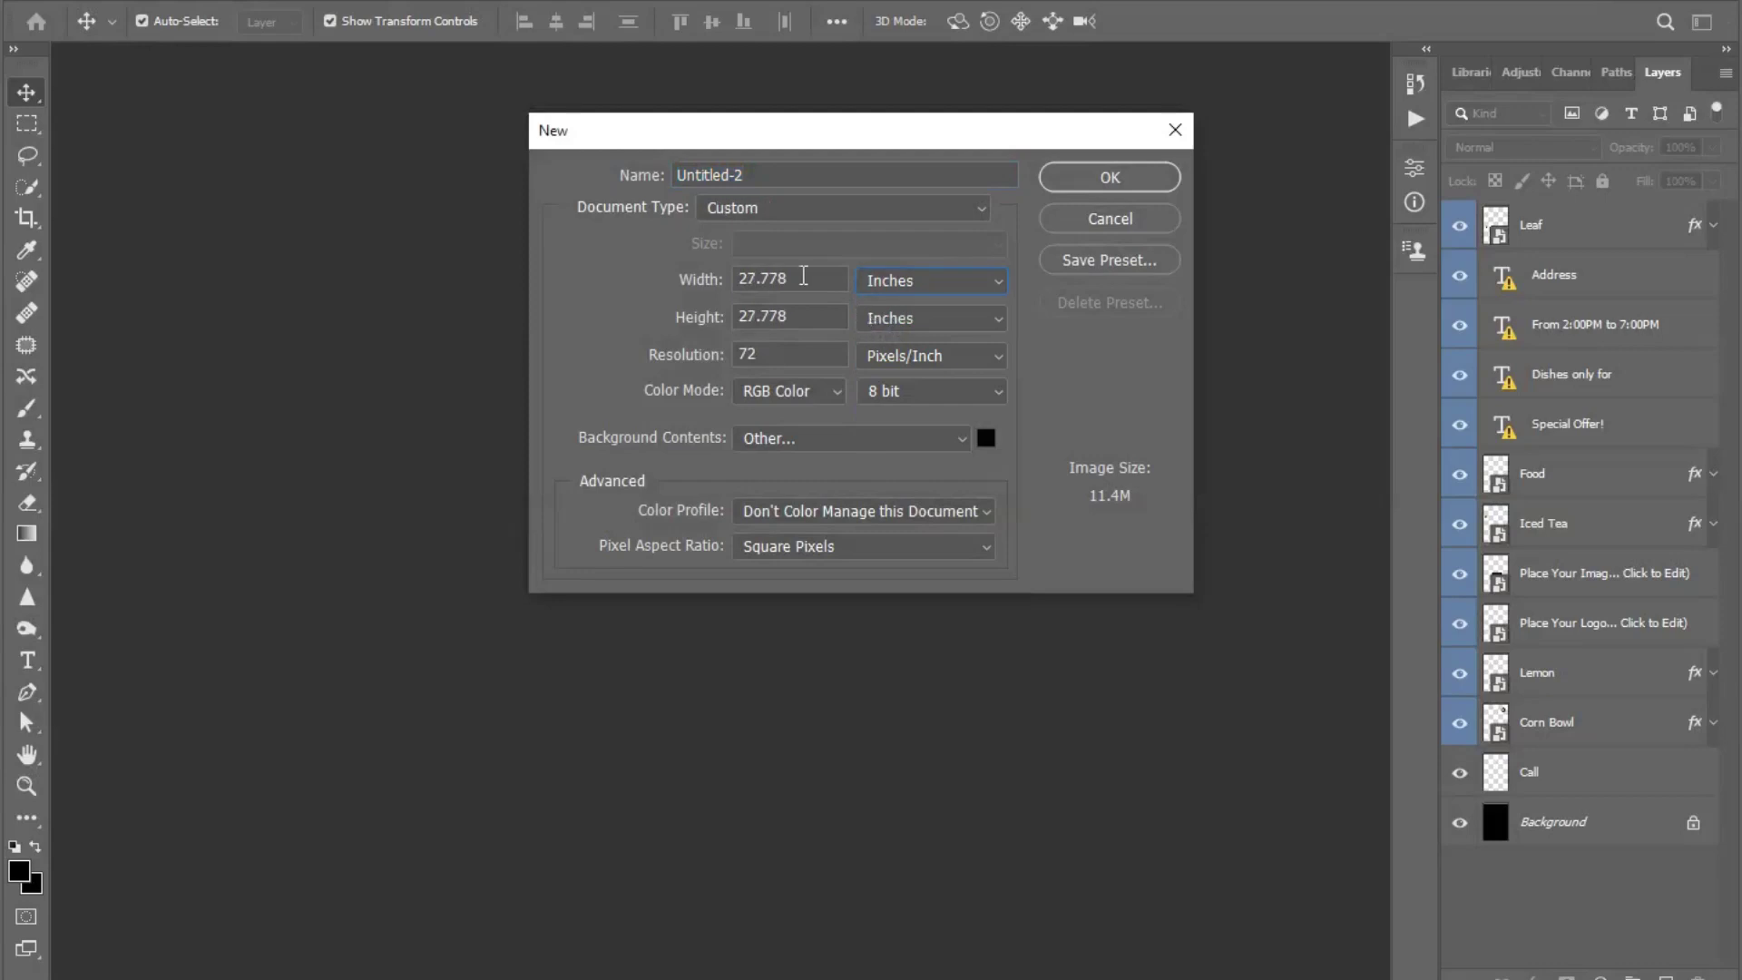
double_click(767, 279)
text(8)
double_click(736, 316)
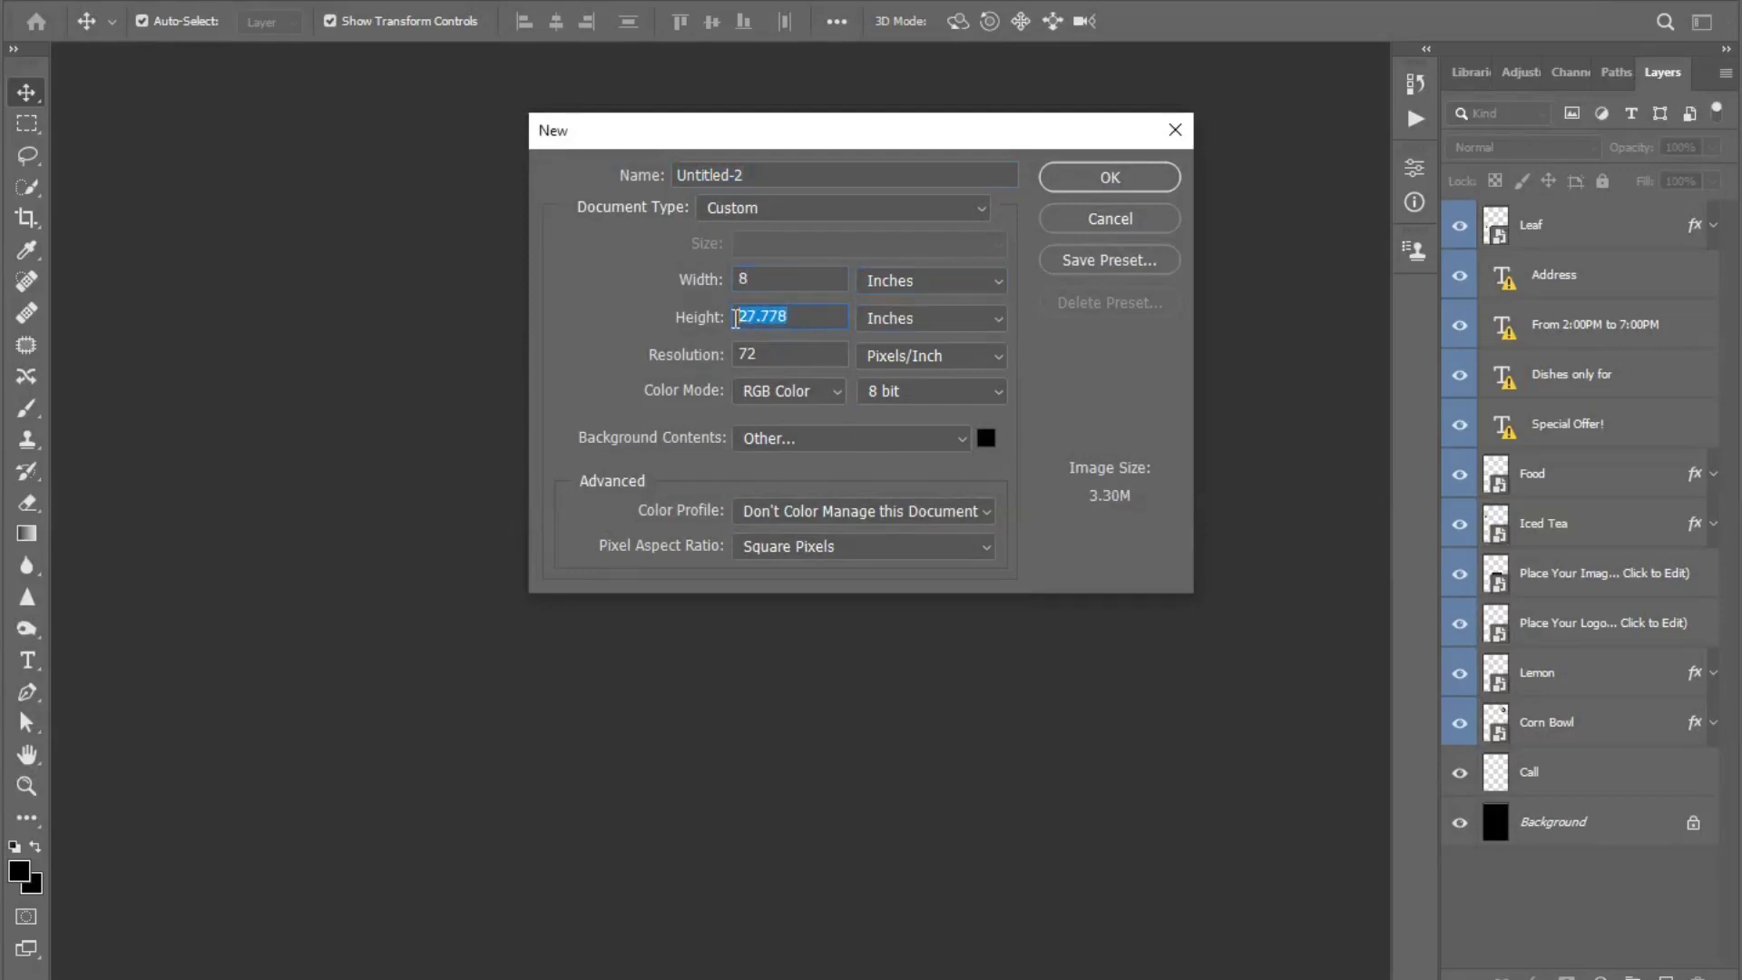
text(12)
double_click(771, 353)
text(300)
click(1057, 181)
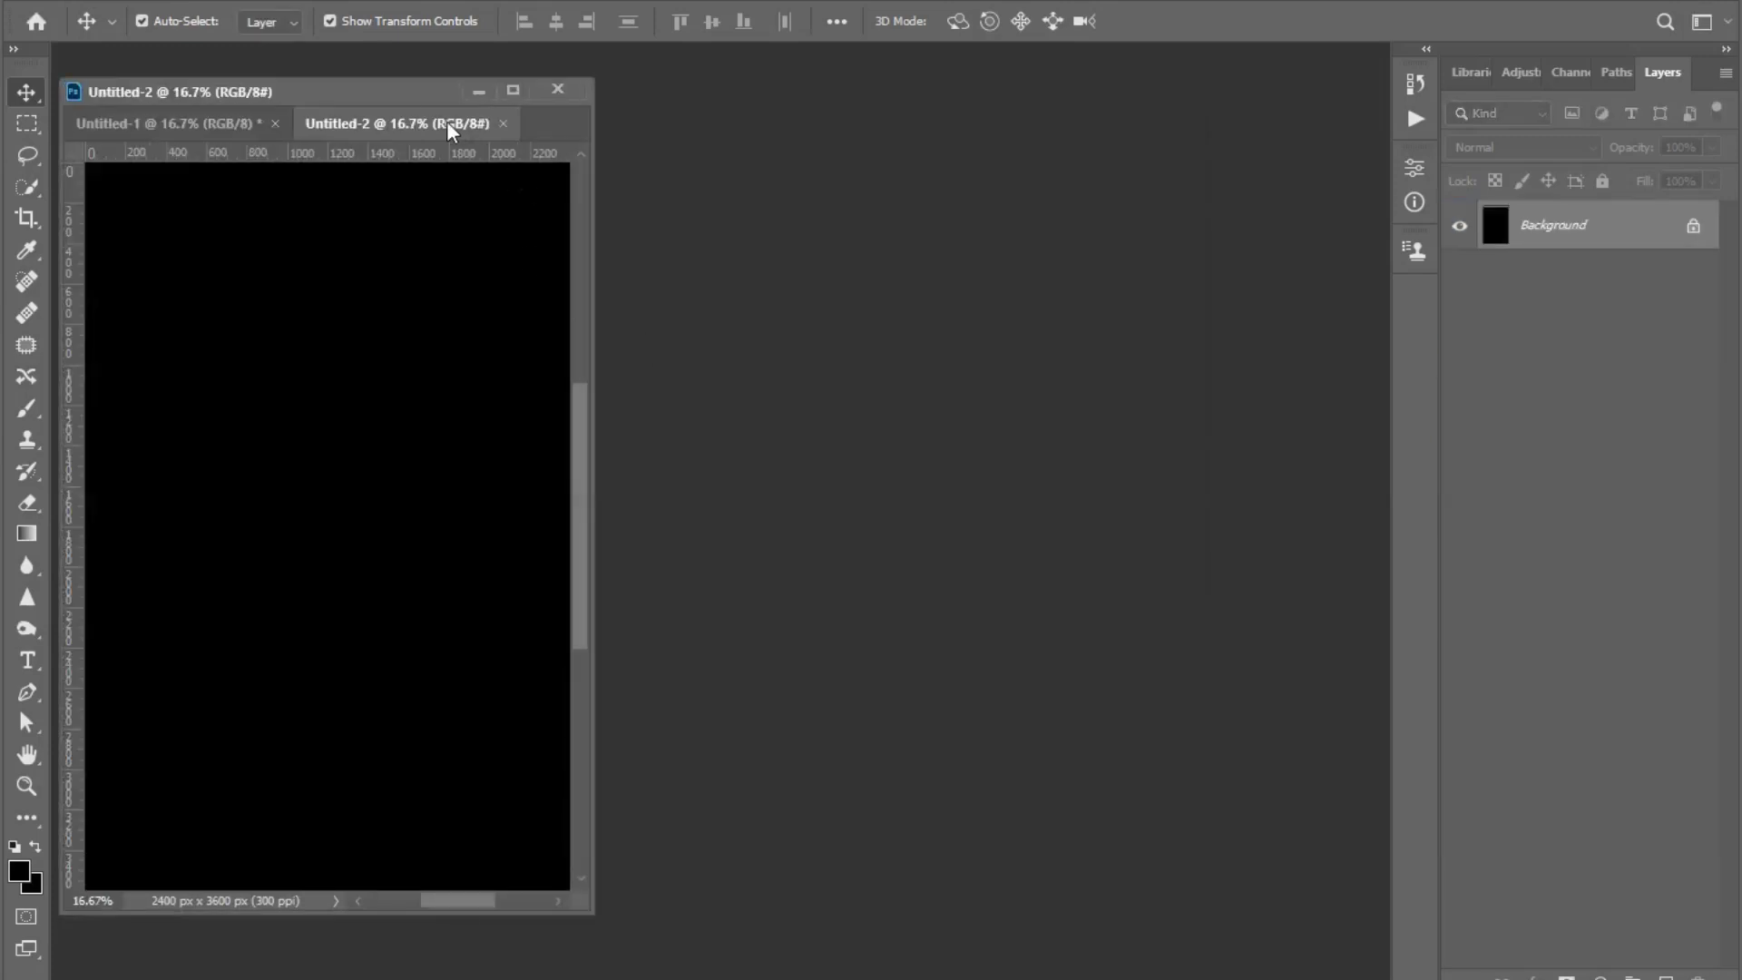
- Dock the new document as a tab and copy the flyer's wood texture layer into it
drag(447, 122, 440, 52)
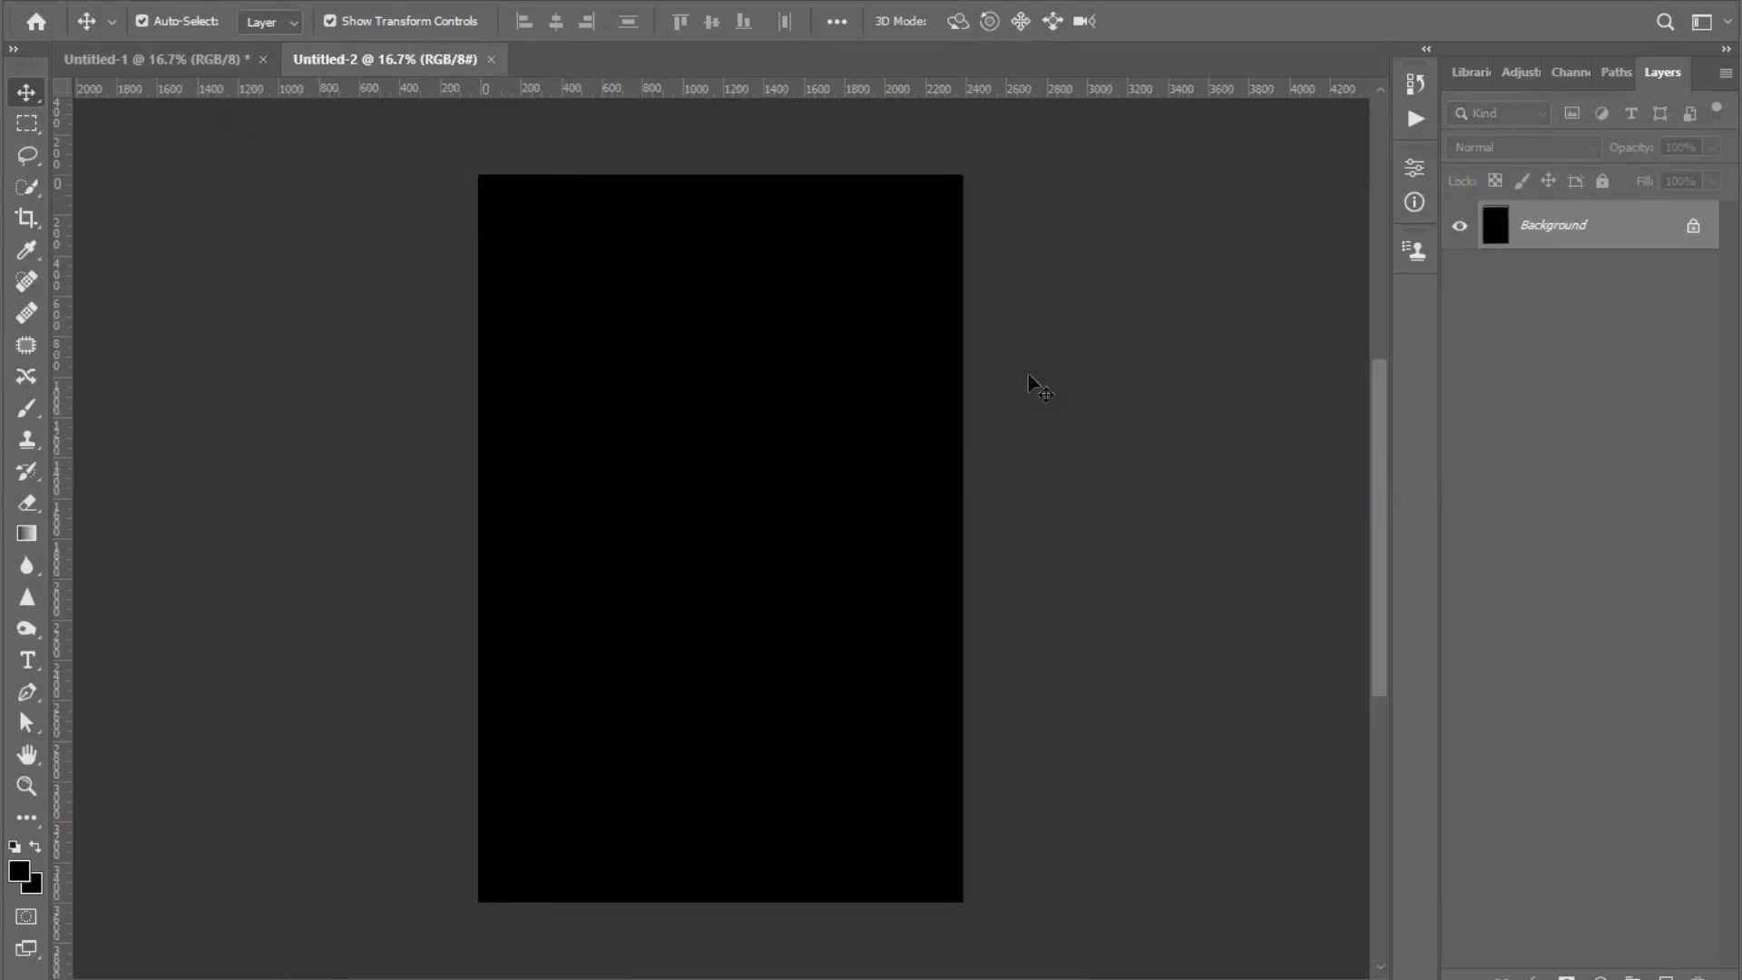
click(169, 59)
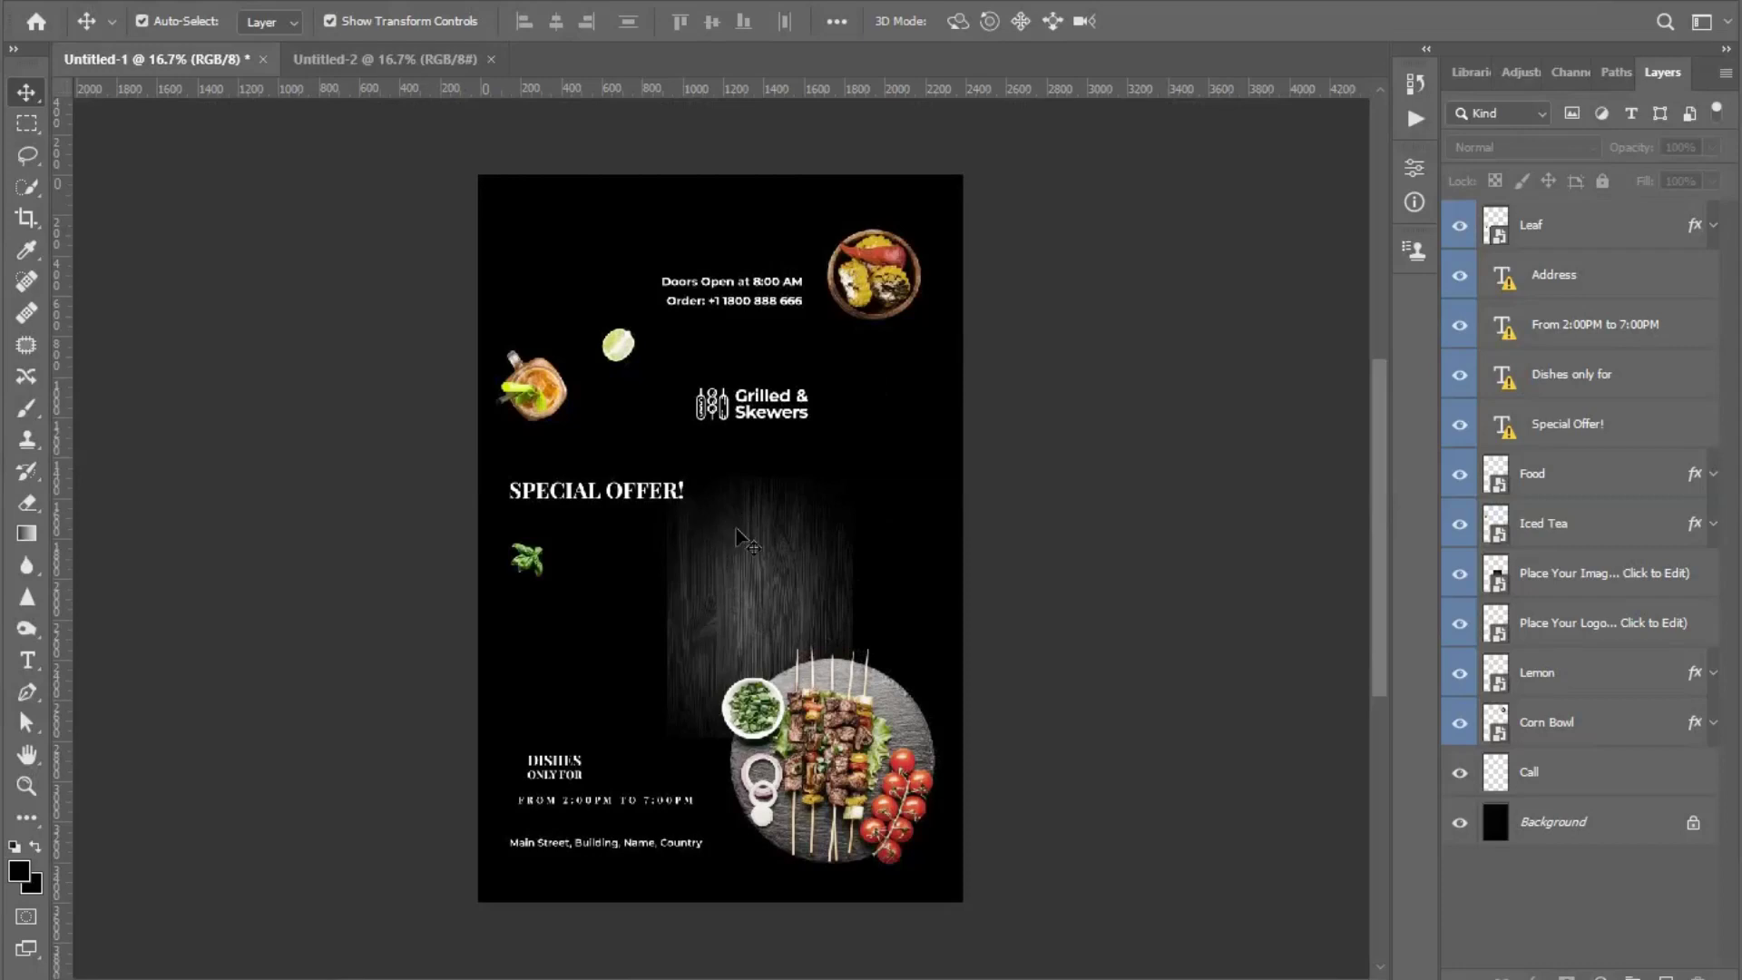
click(739, 535)
drag(756, 591, 759, 526)
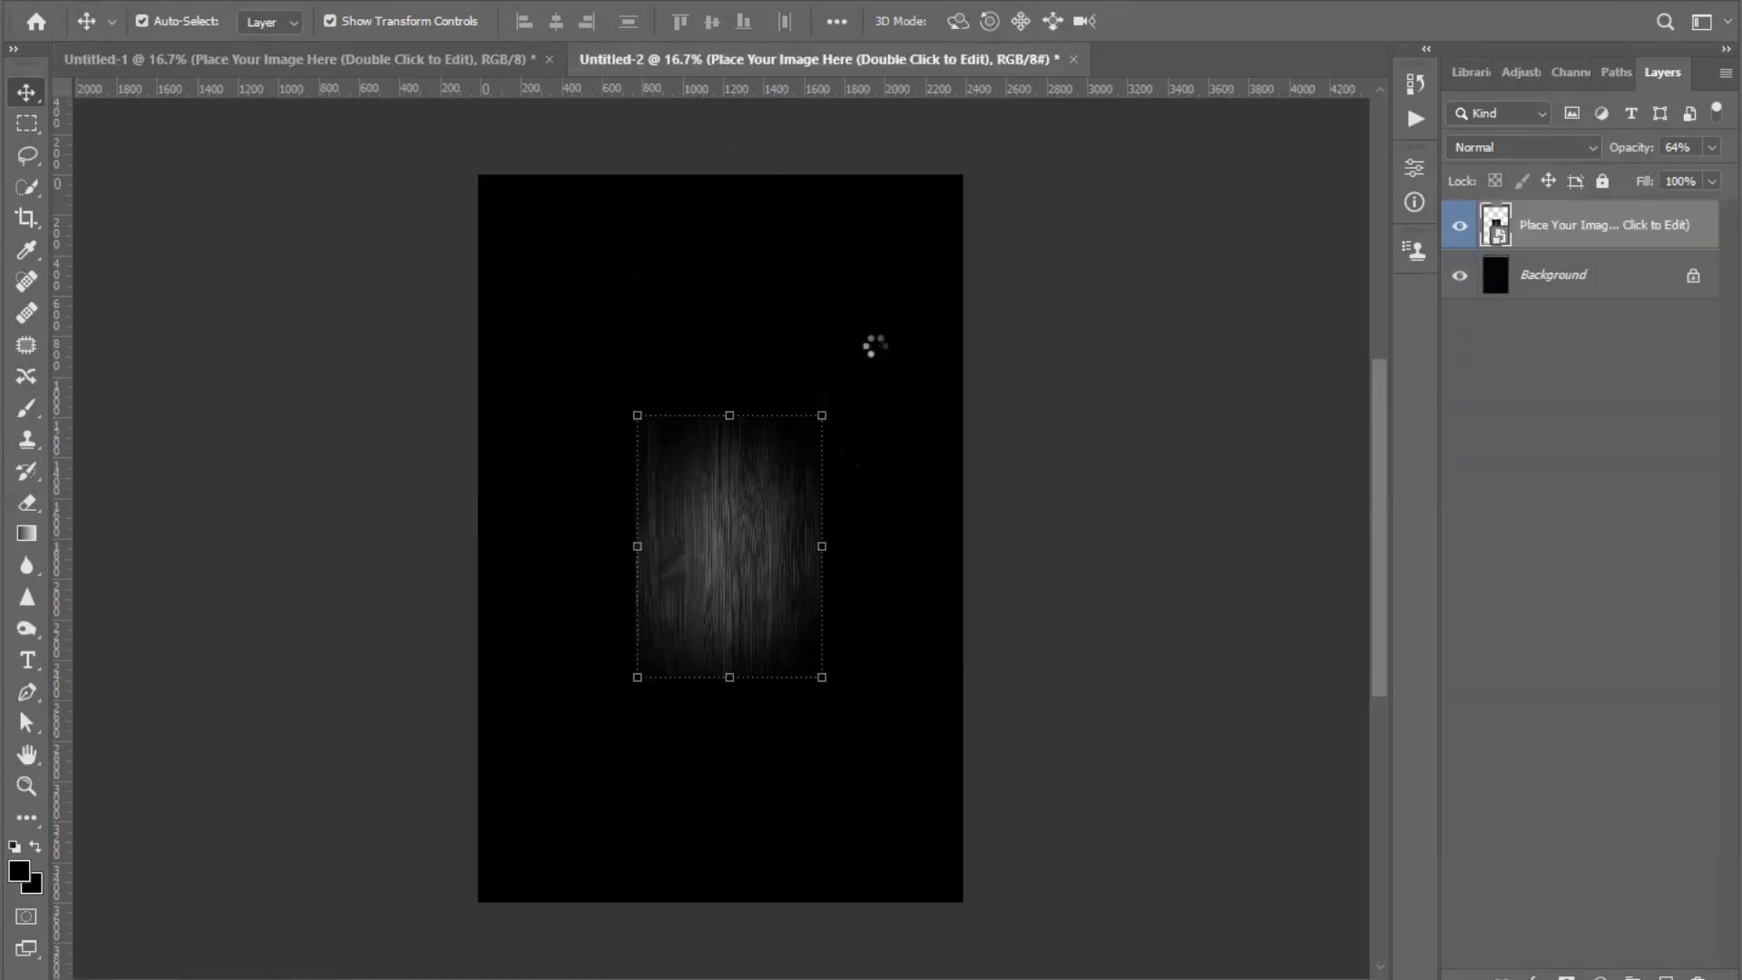
- Scale the wood texture up so it covers the entire canvas
key(Return)
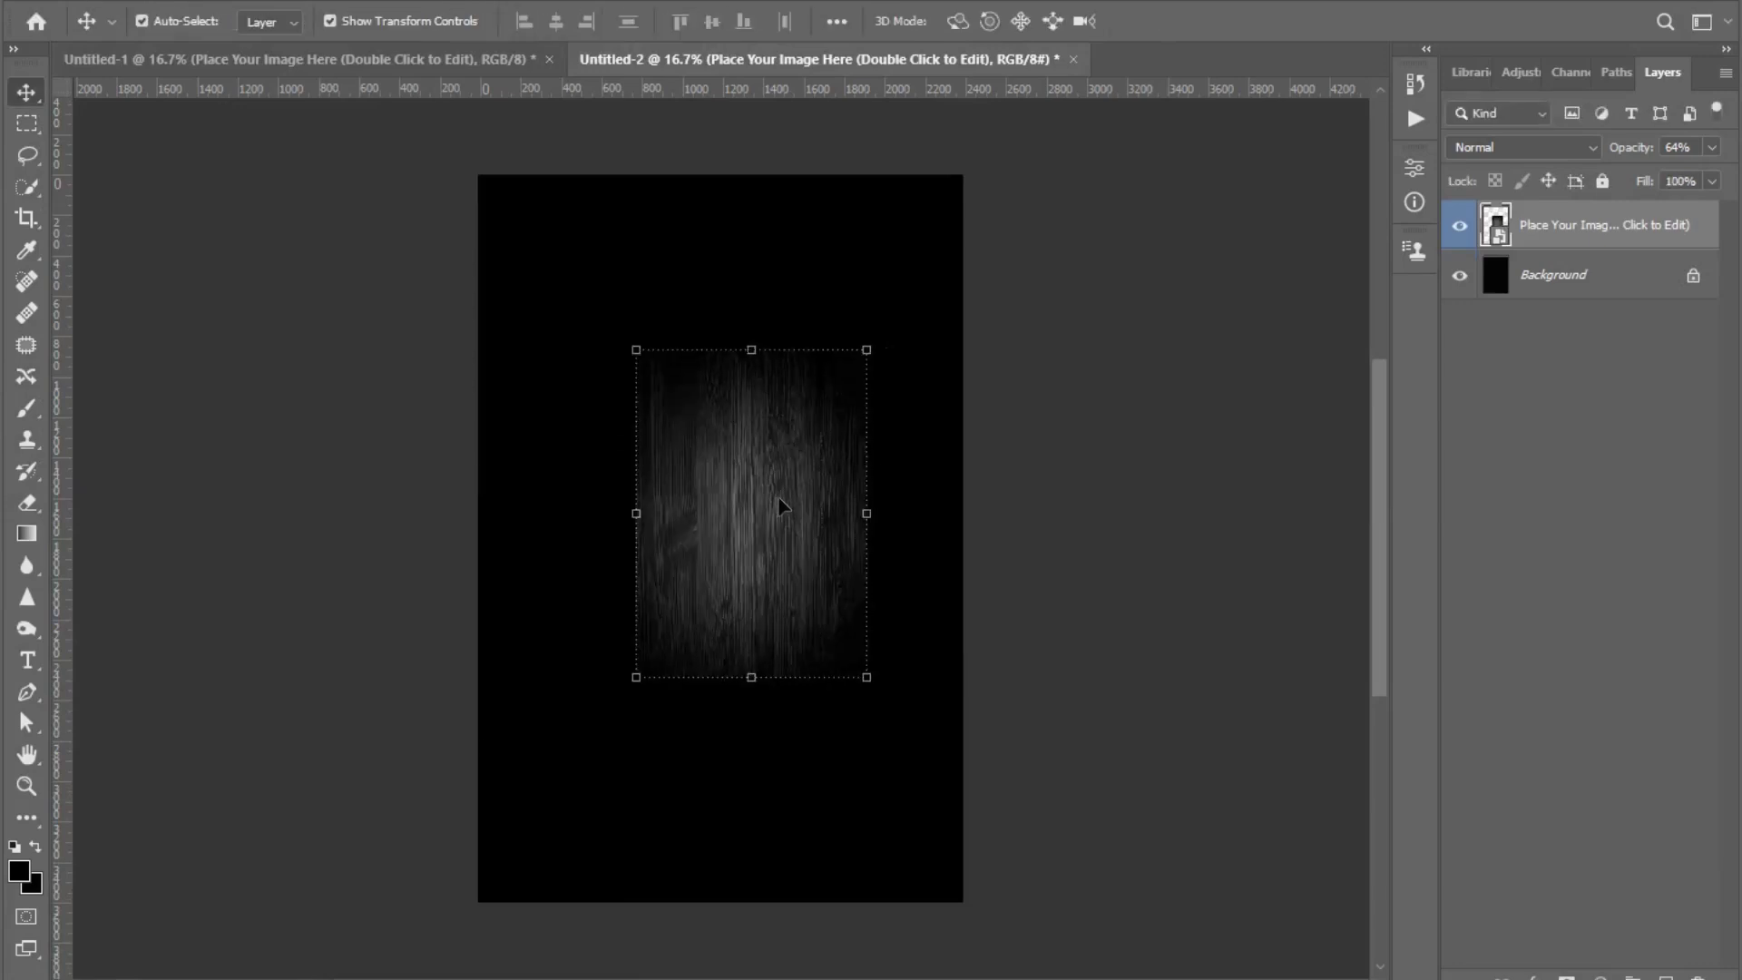
drag(782, 505, 767, 520)
drag(853, 363, 997, 153)
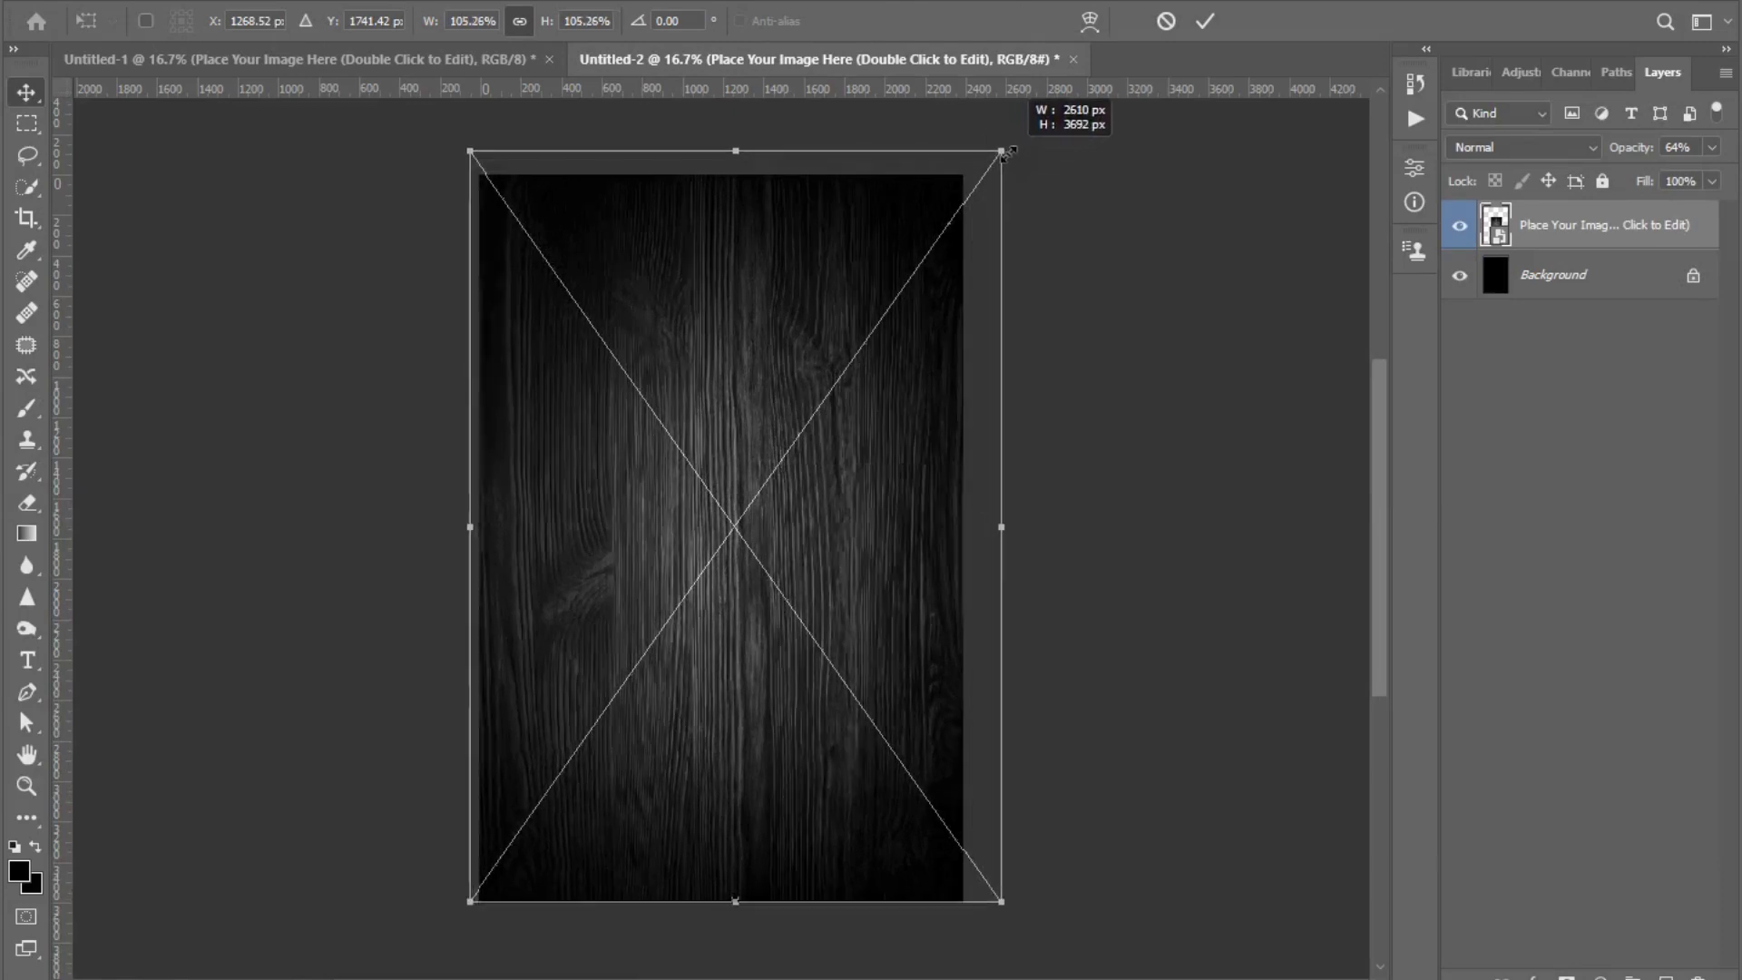
drag(829, 421, 816, 422)
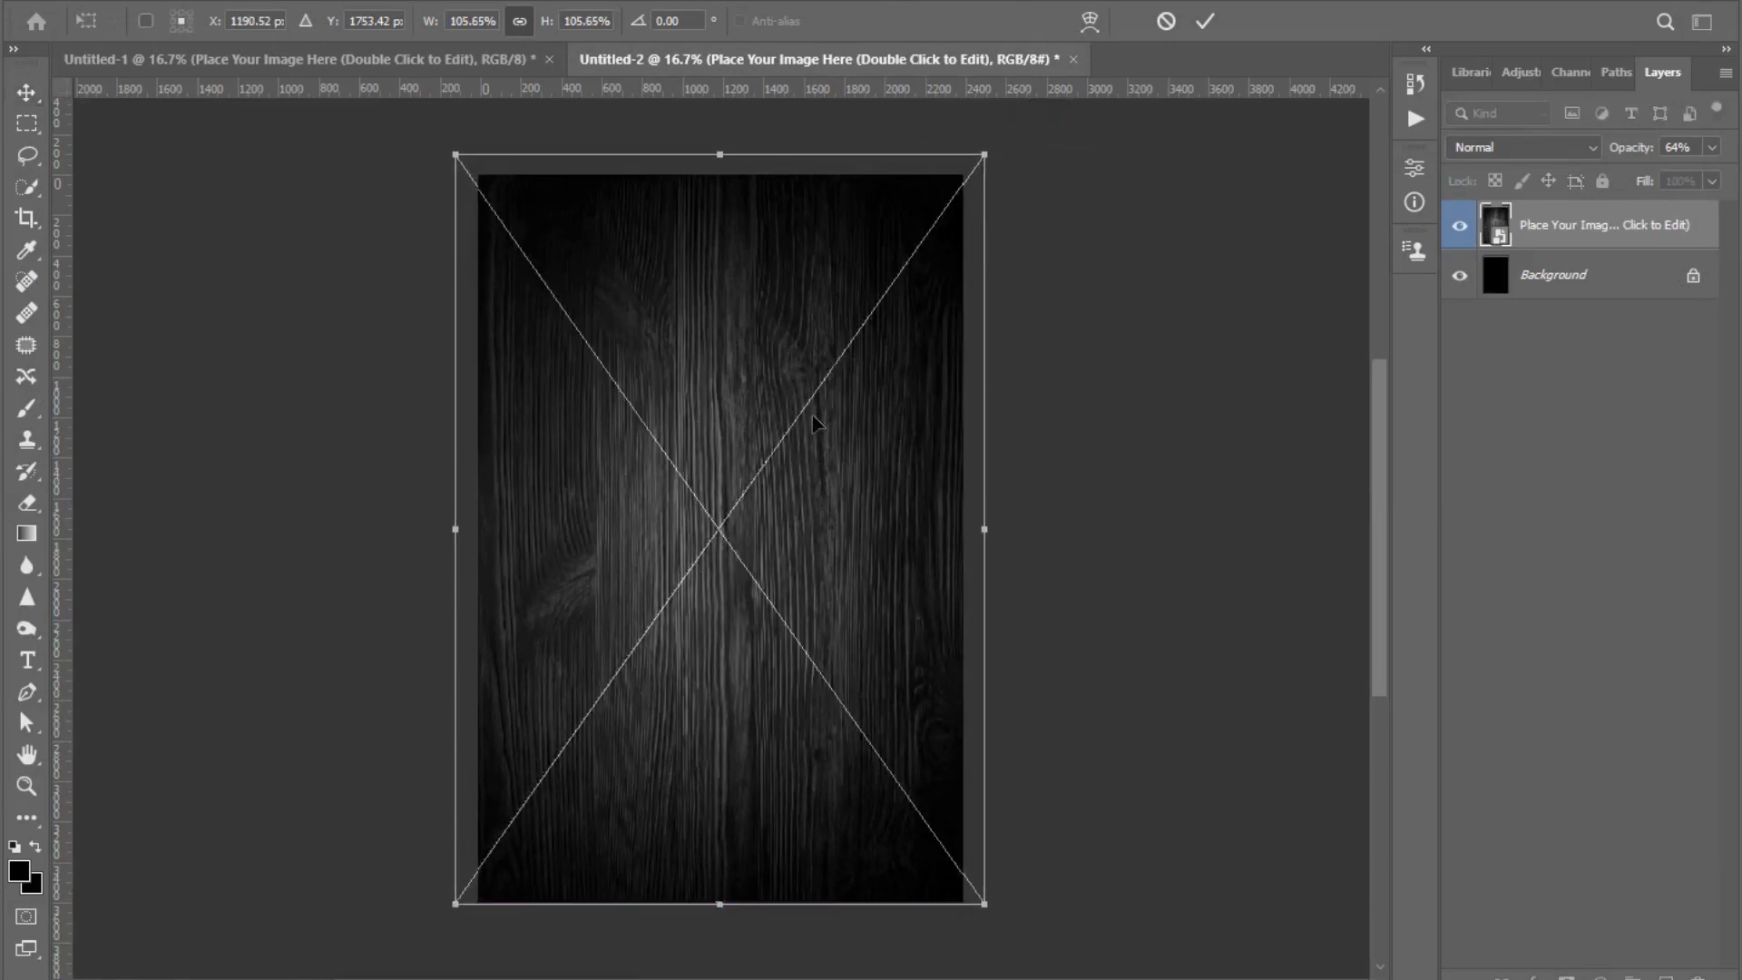
key(Return)
ctrl+click(803, 435)
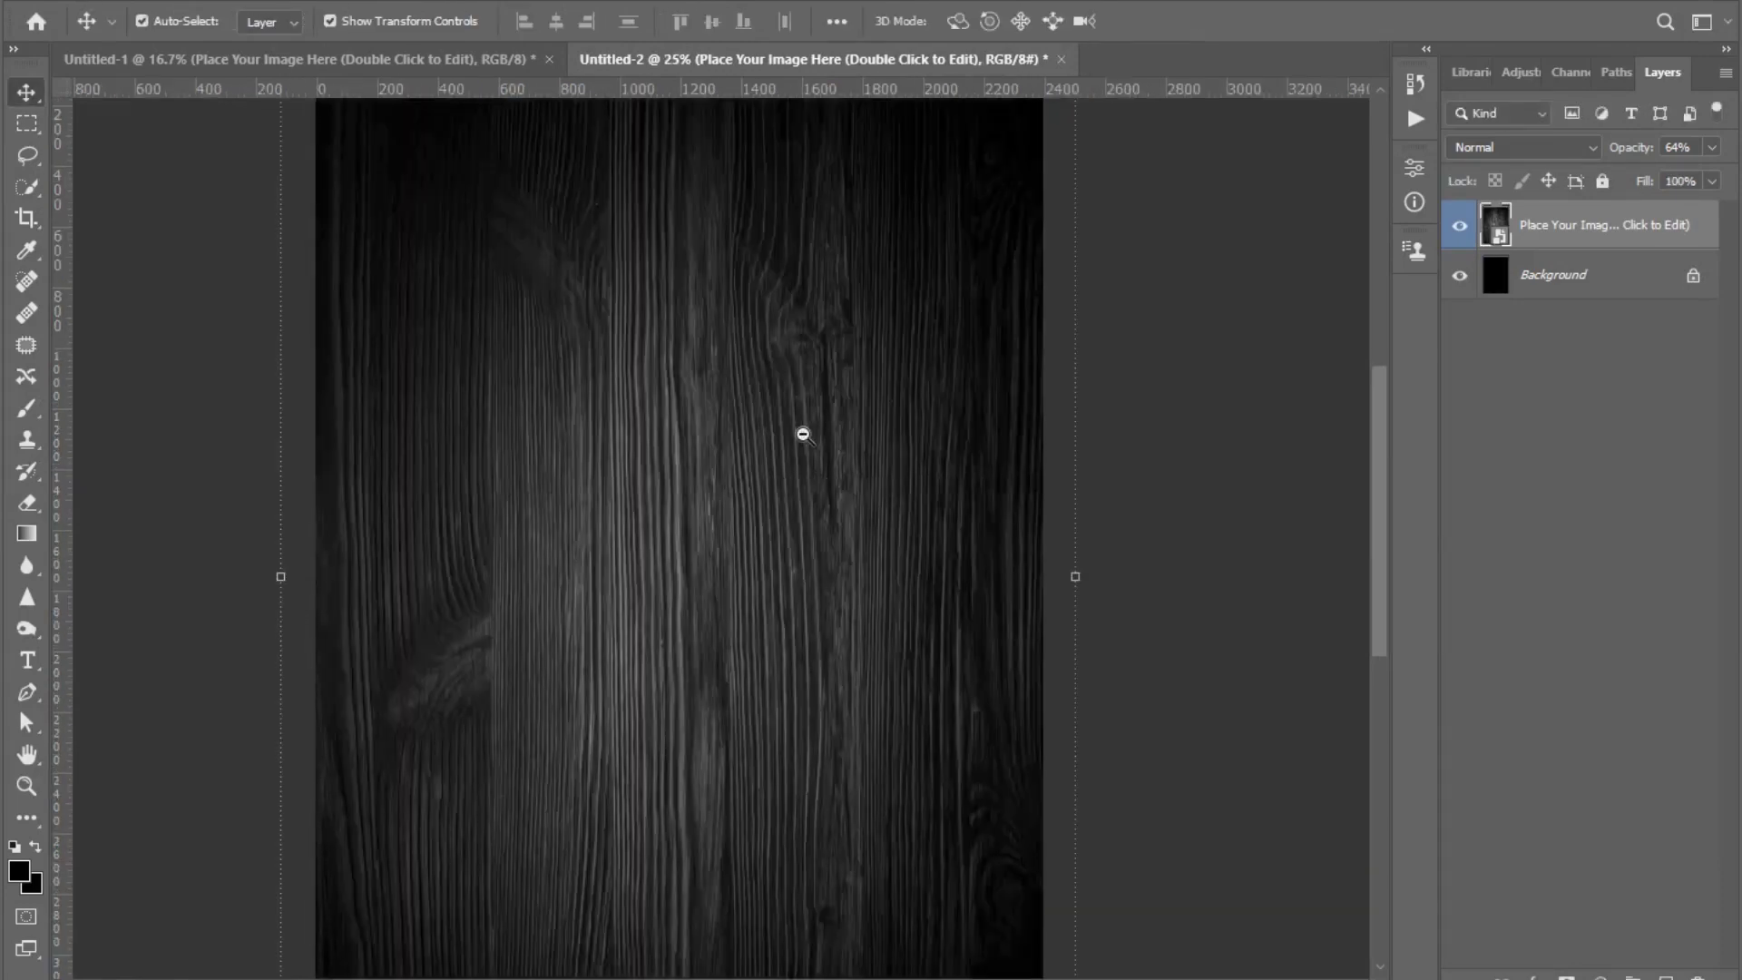
click(1254, 457)
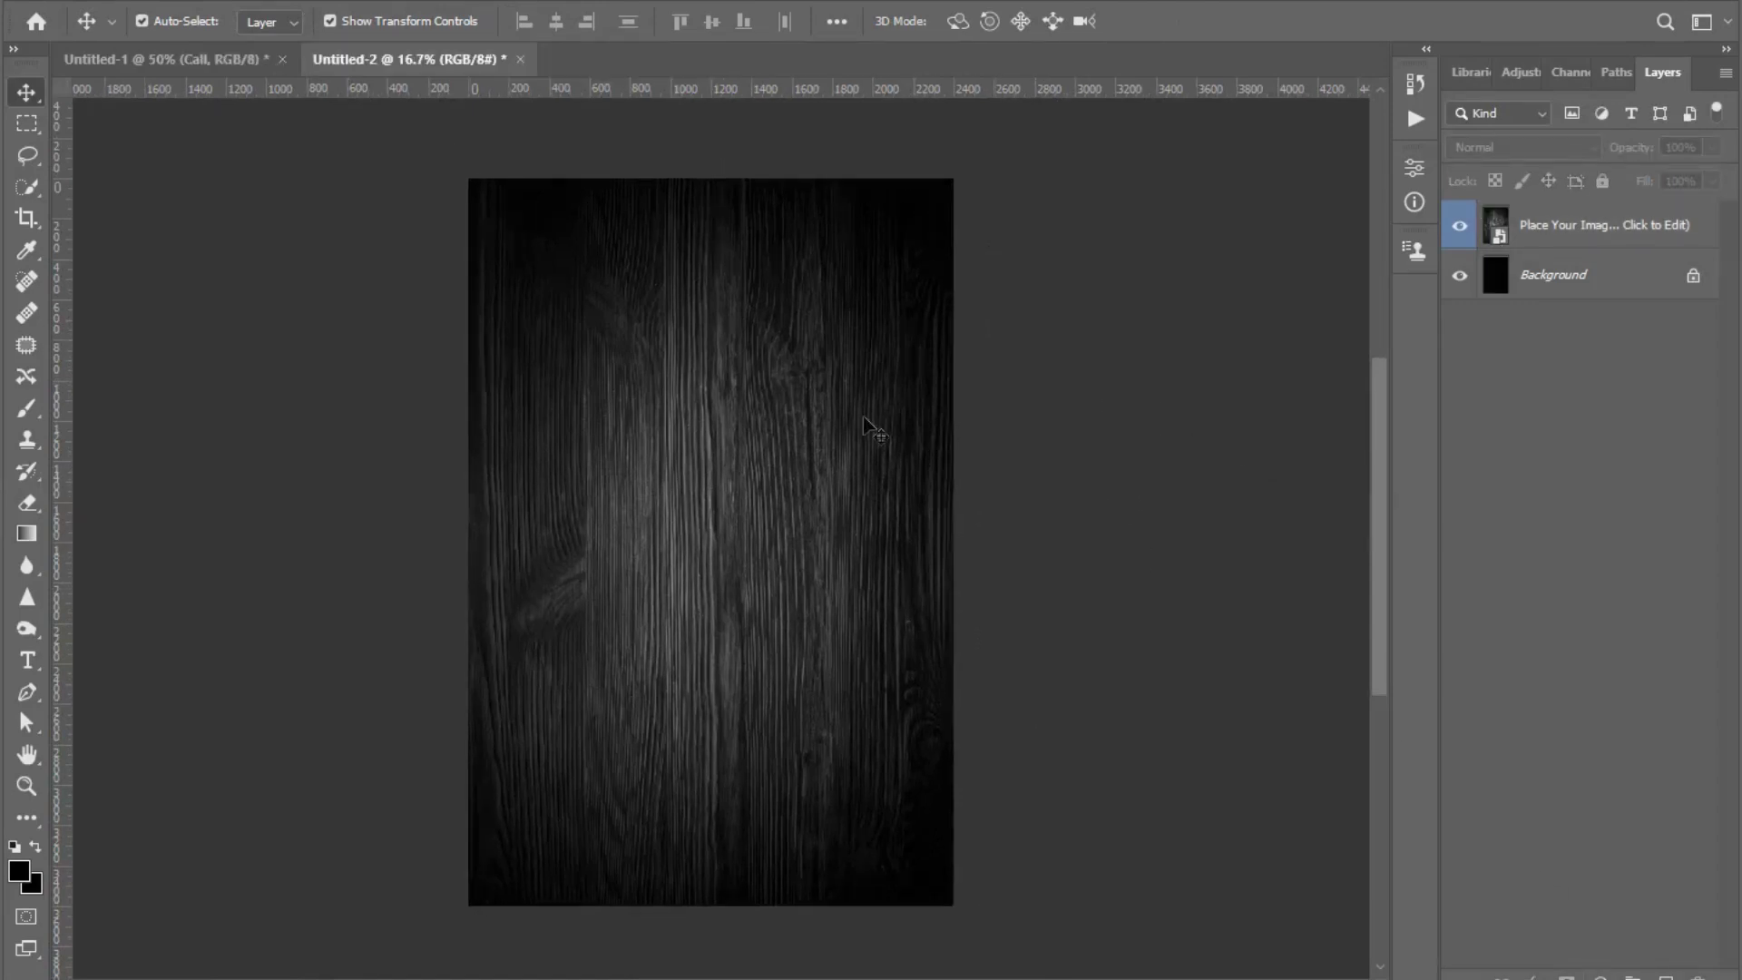
- Copy the opening-hours and order text layer from the flyer into the poster
click(844, 438)
key(ctrl+Tab)
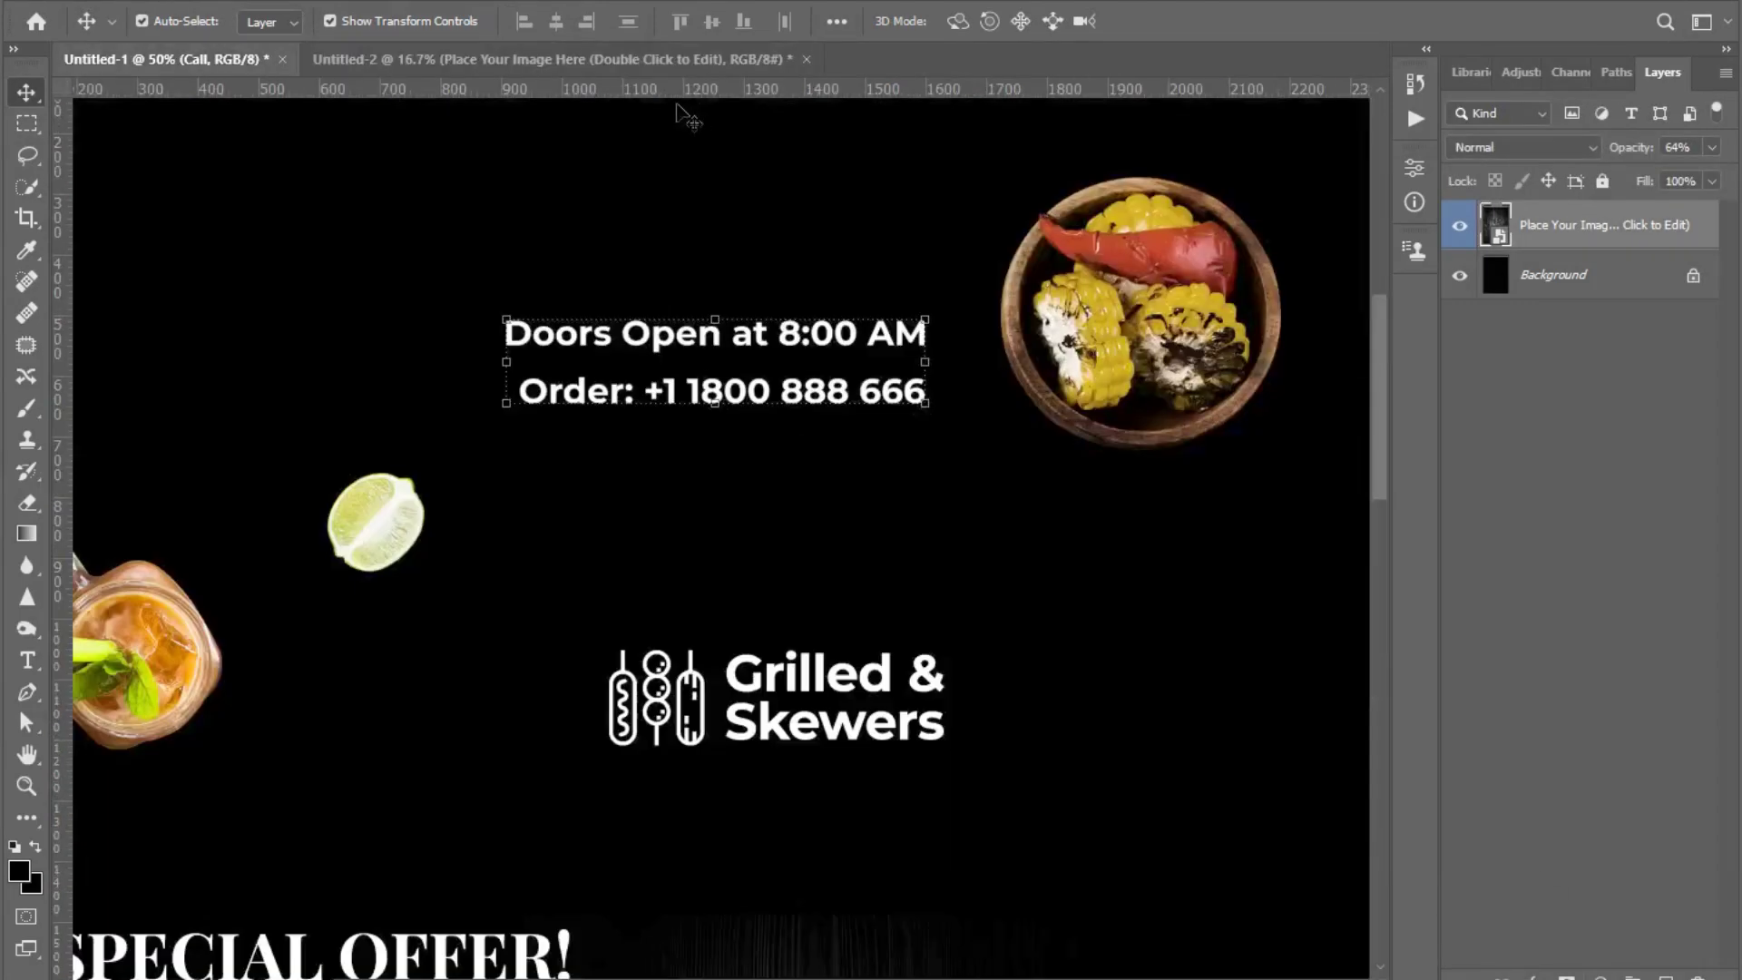
drag(765, 339, 893, 214)
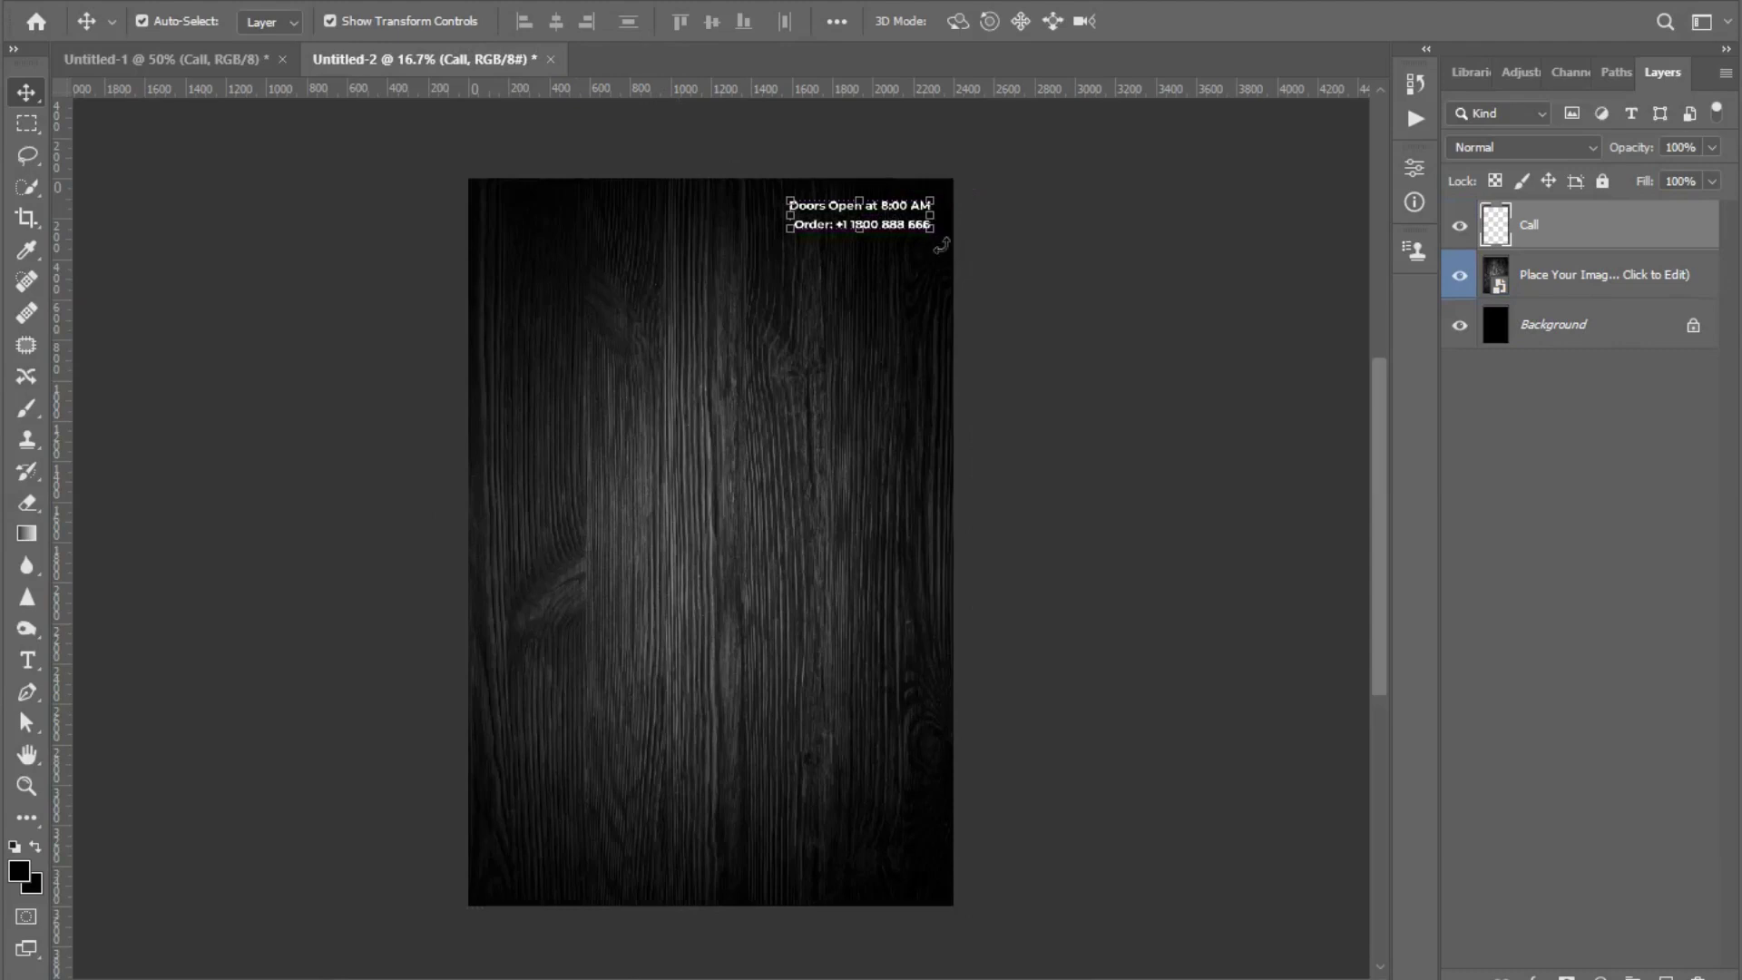
- Copy the Grilled & Skewers logo into the poster and place it in the top-left corner
click(236, 60)
scroll(799, 403, down, 2)
scroll(876, 403, down, 2)
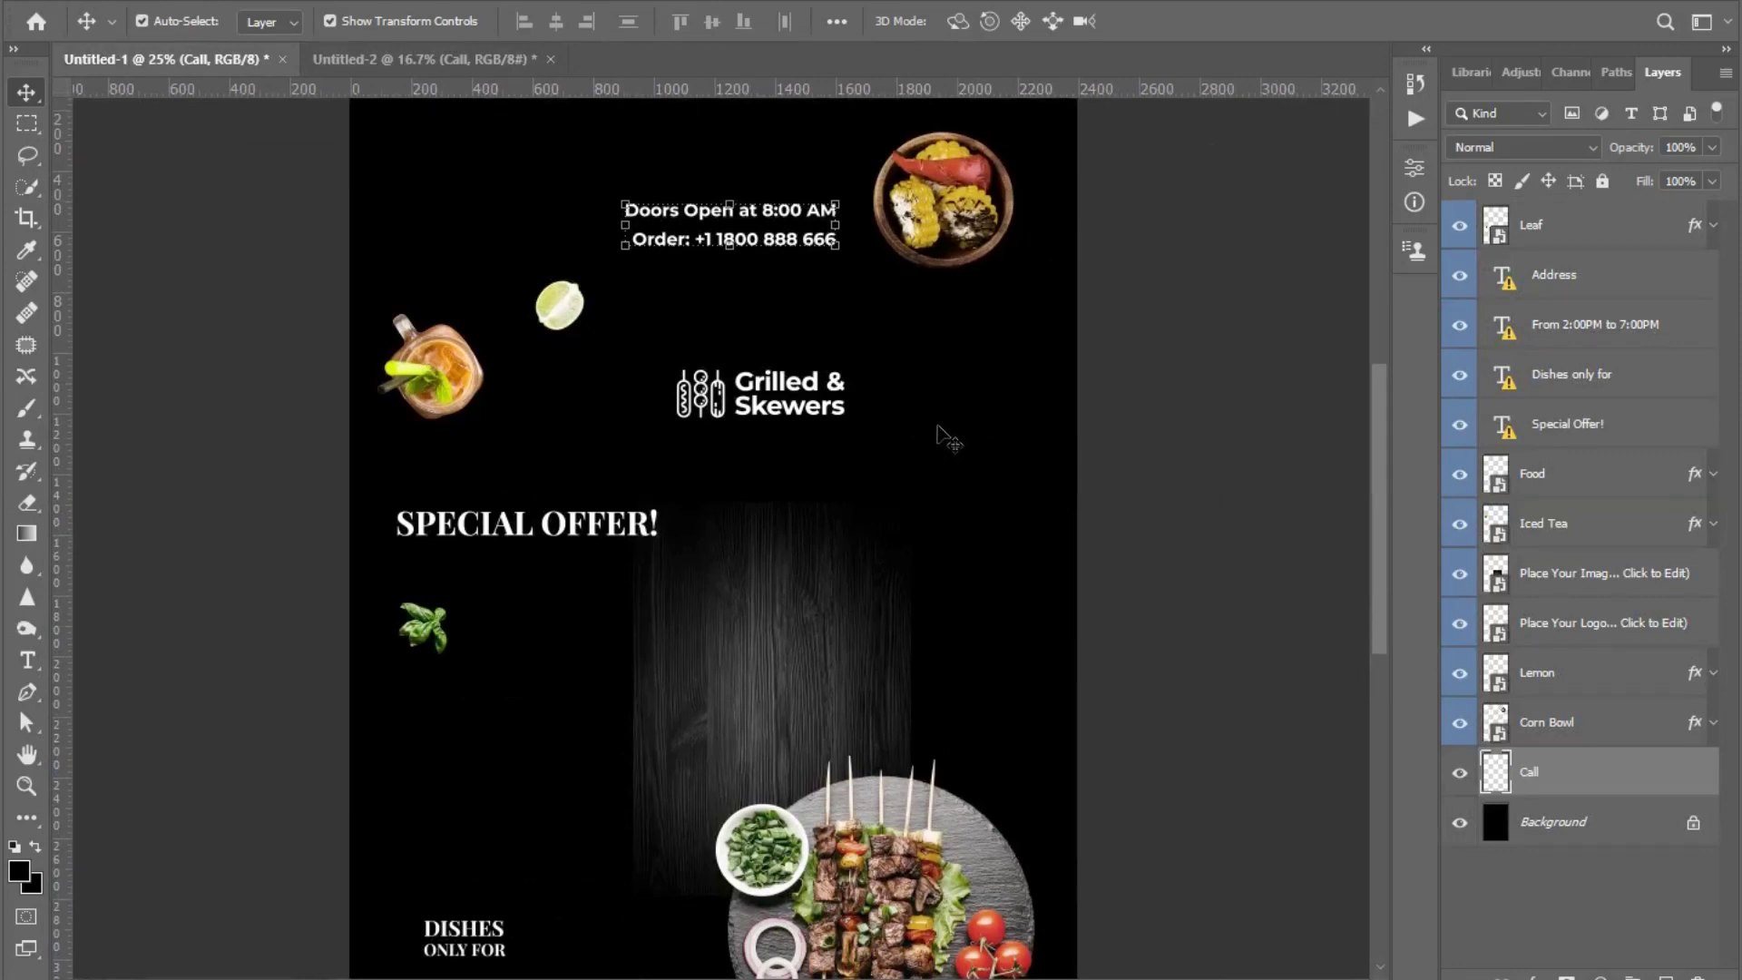
key(ctrl+Tab)
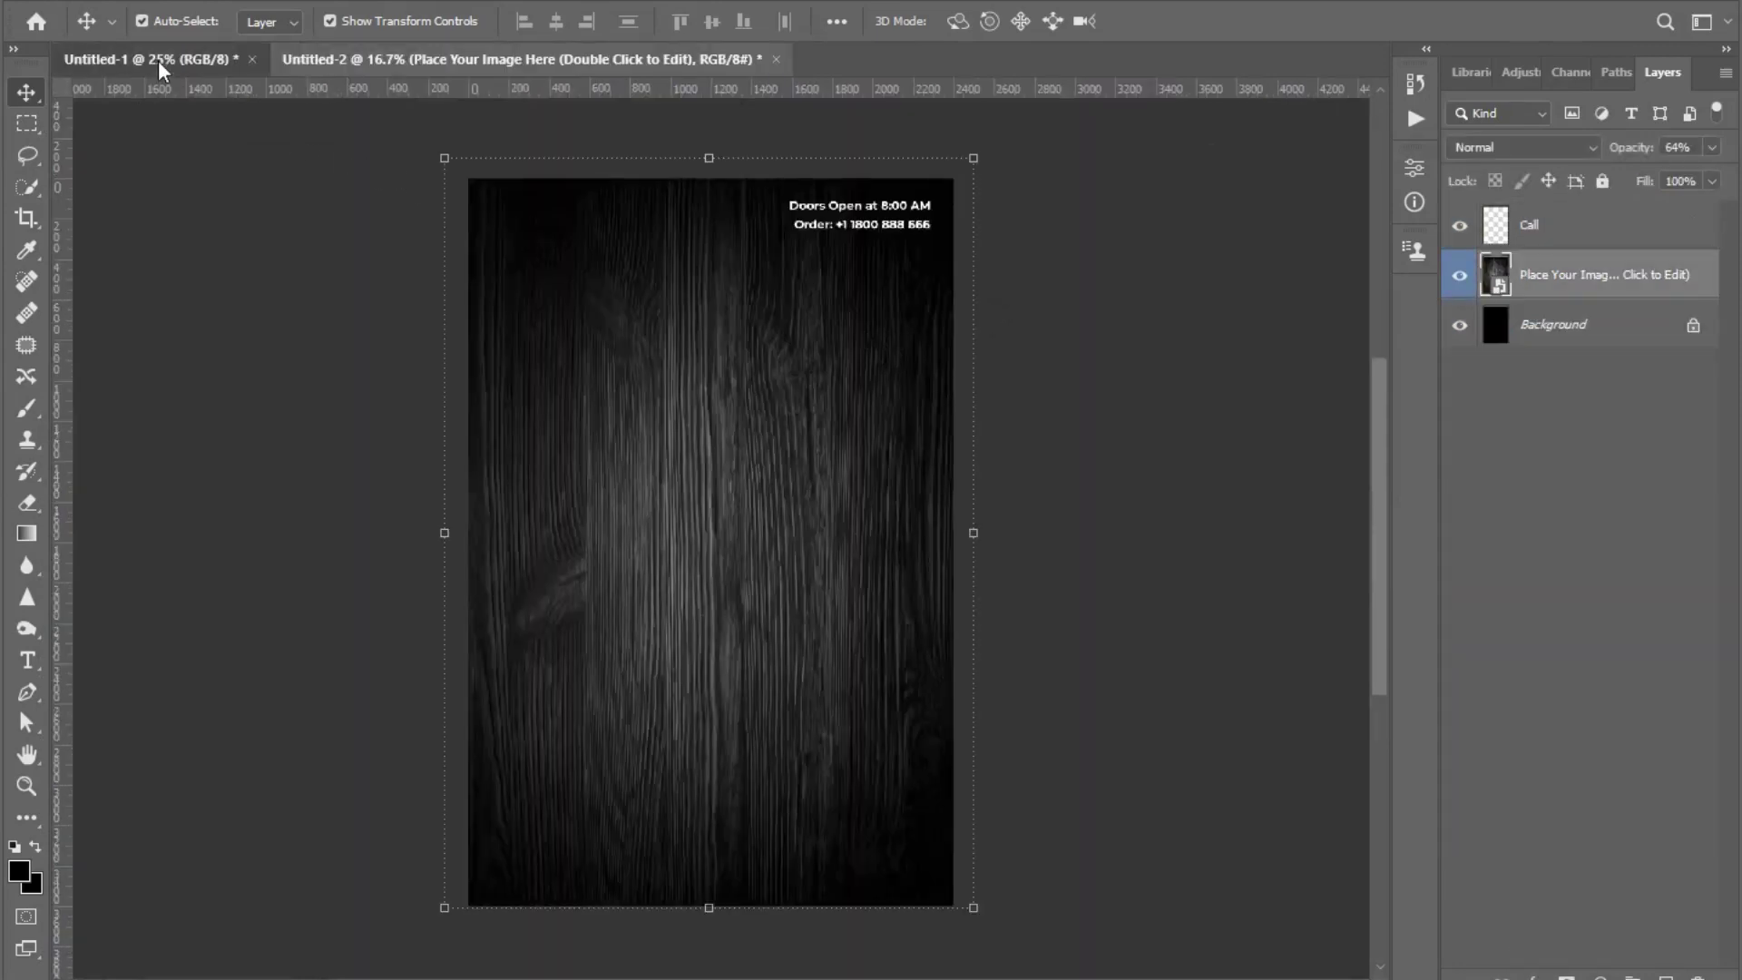
mouse_move(161, 68)
mouse_down()
mouse_move(679, 64)
mouse_move(600, 269)
mouse_move(549, 232)
mouse_up()
click(1041, 299)
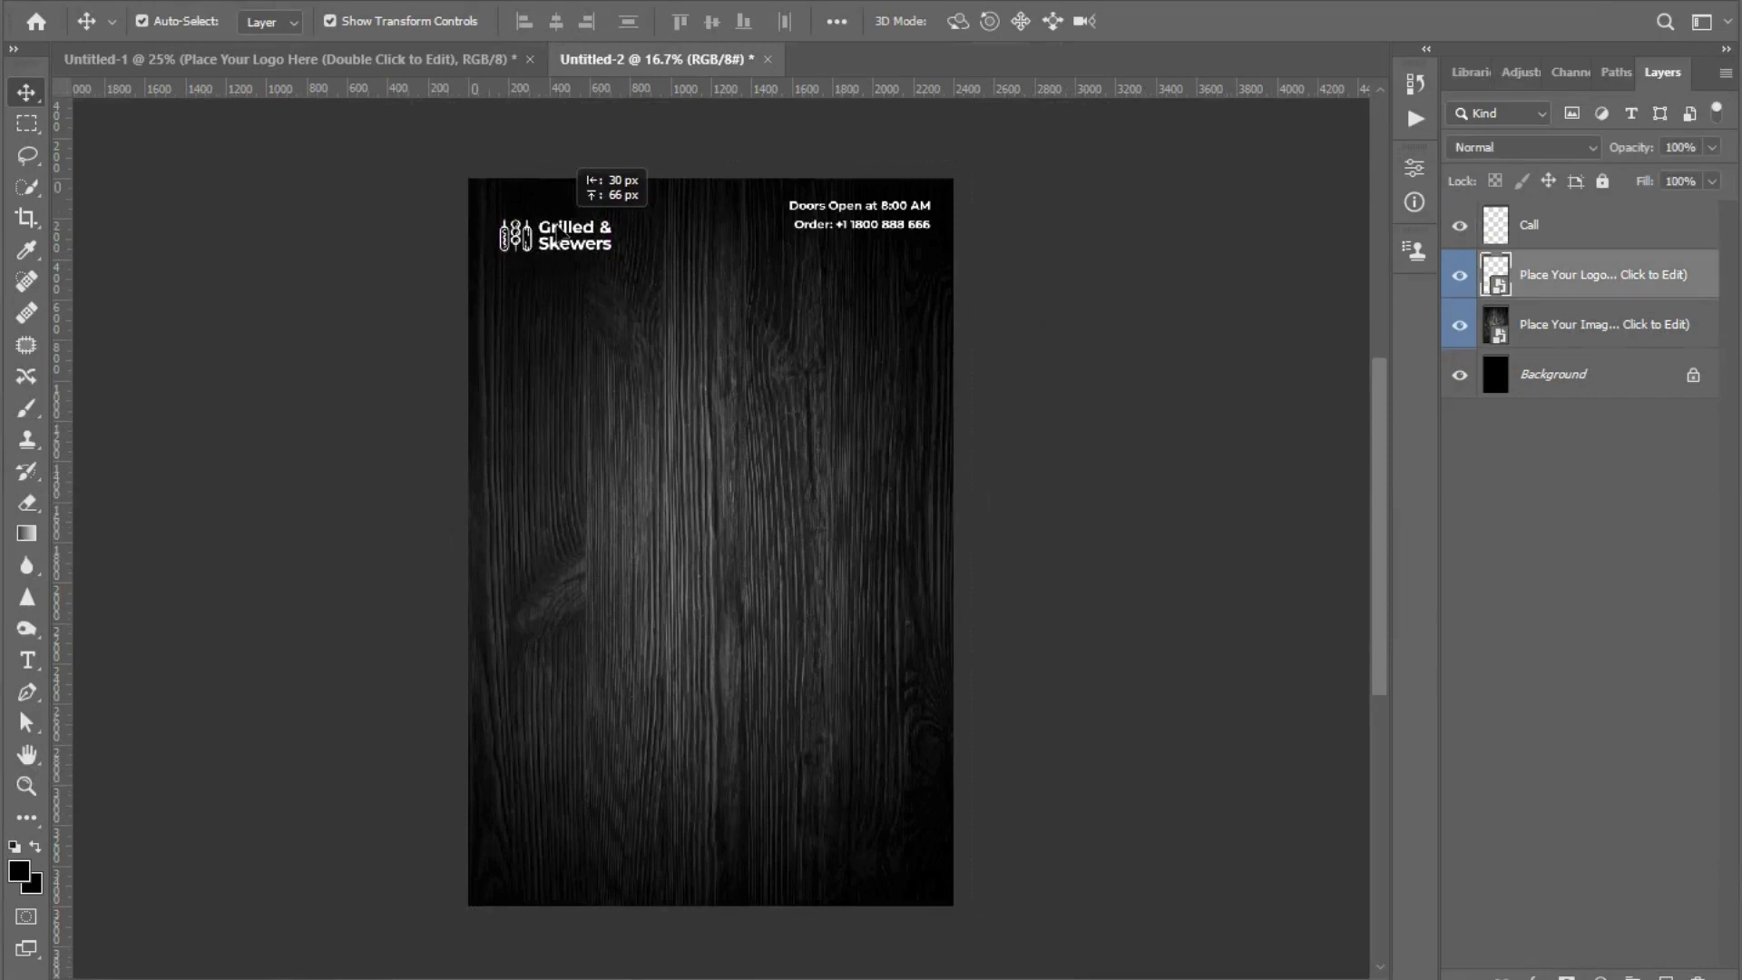
click(983, 272)
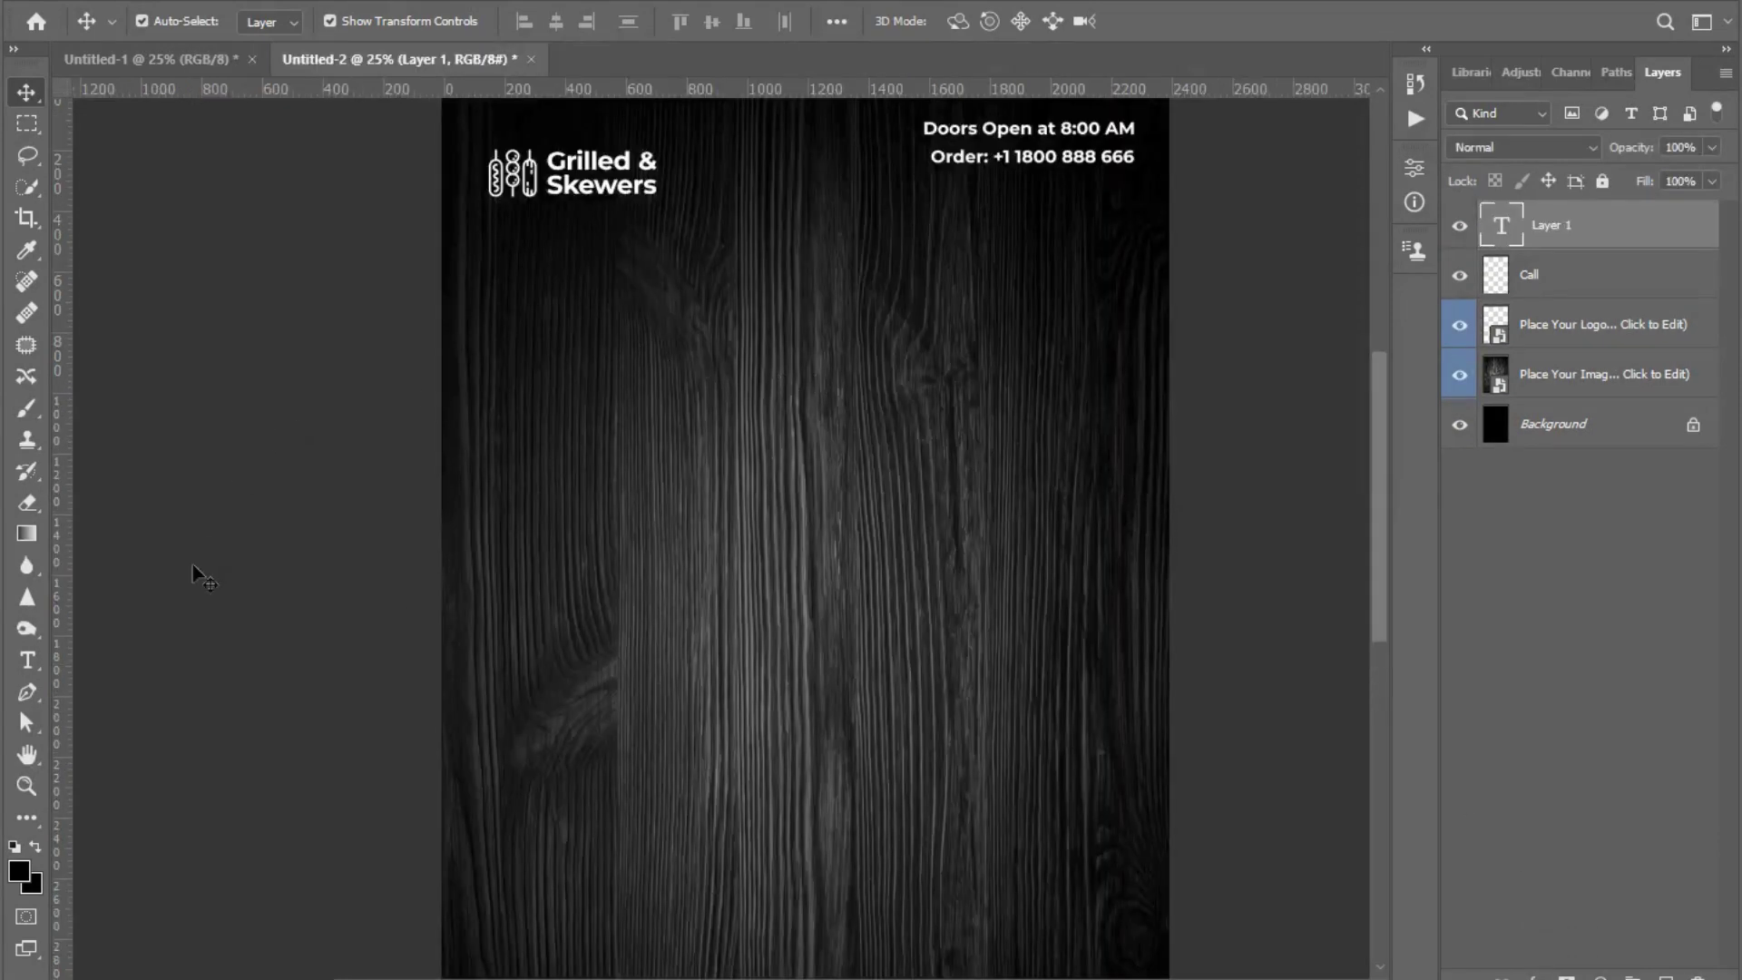
- Add a text layer reading 'Biryani' below the logo
click(27, 660)
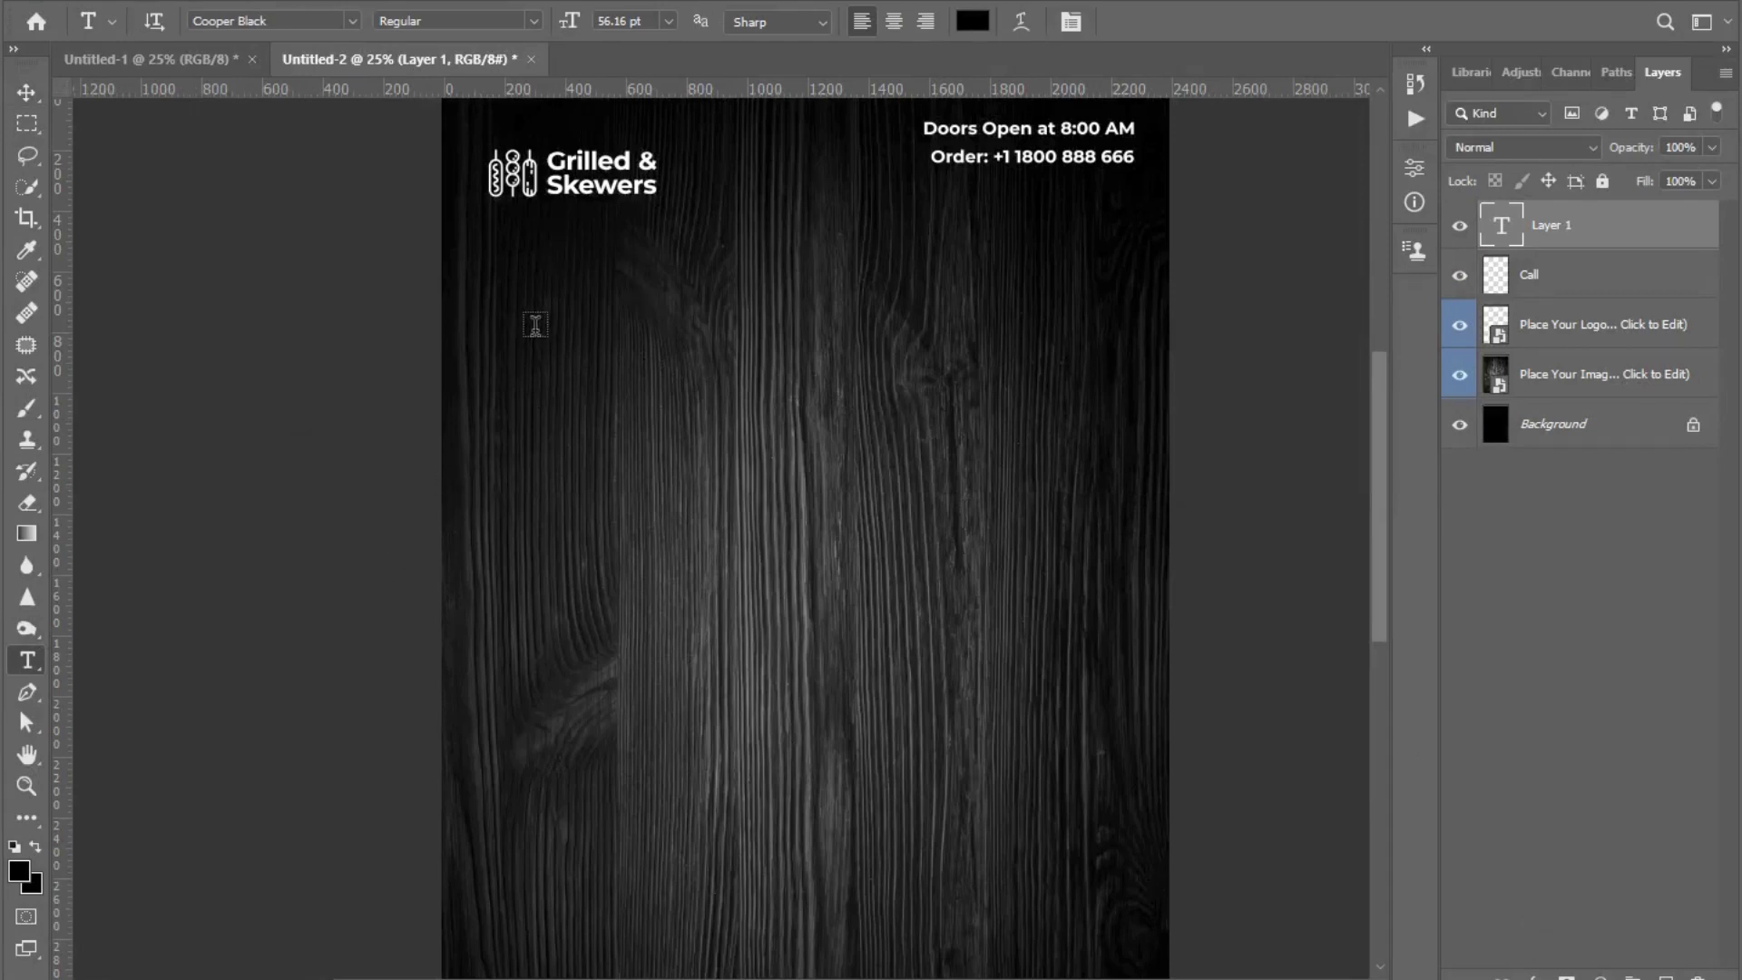
drag(519, 342, 552, 336)
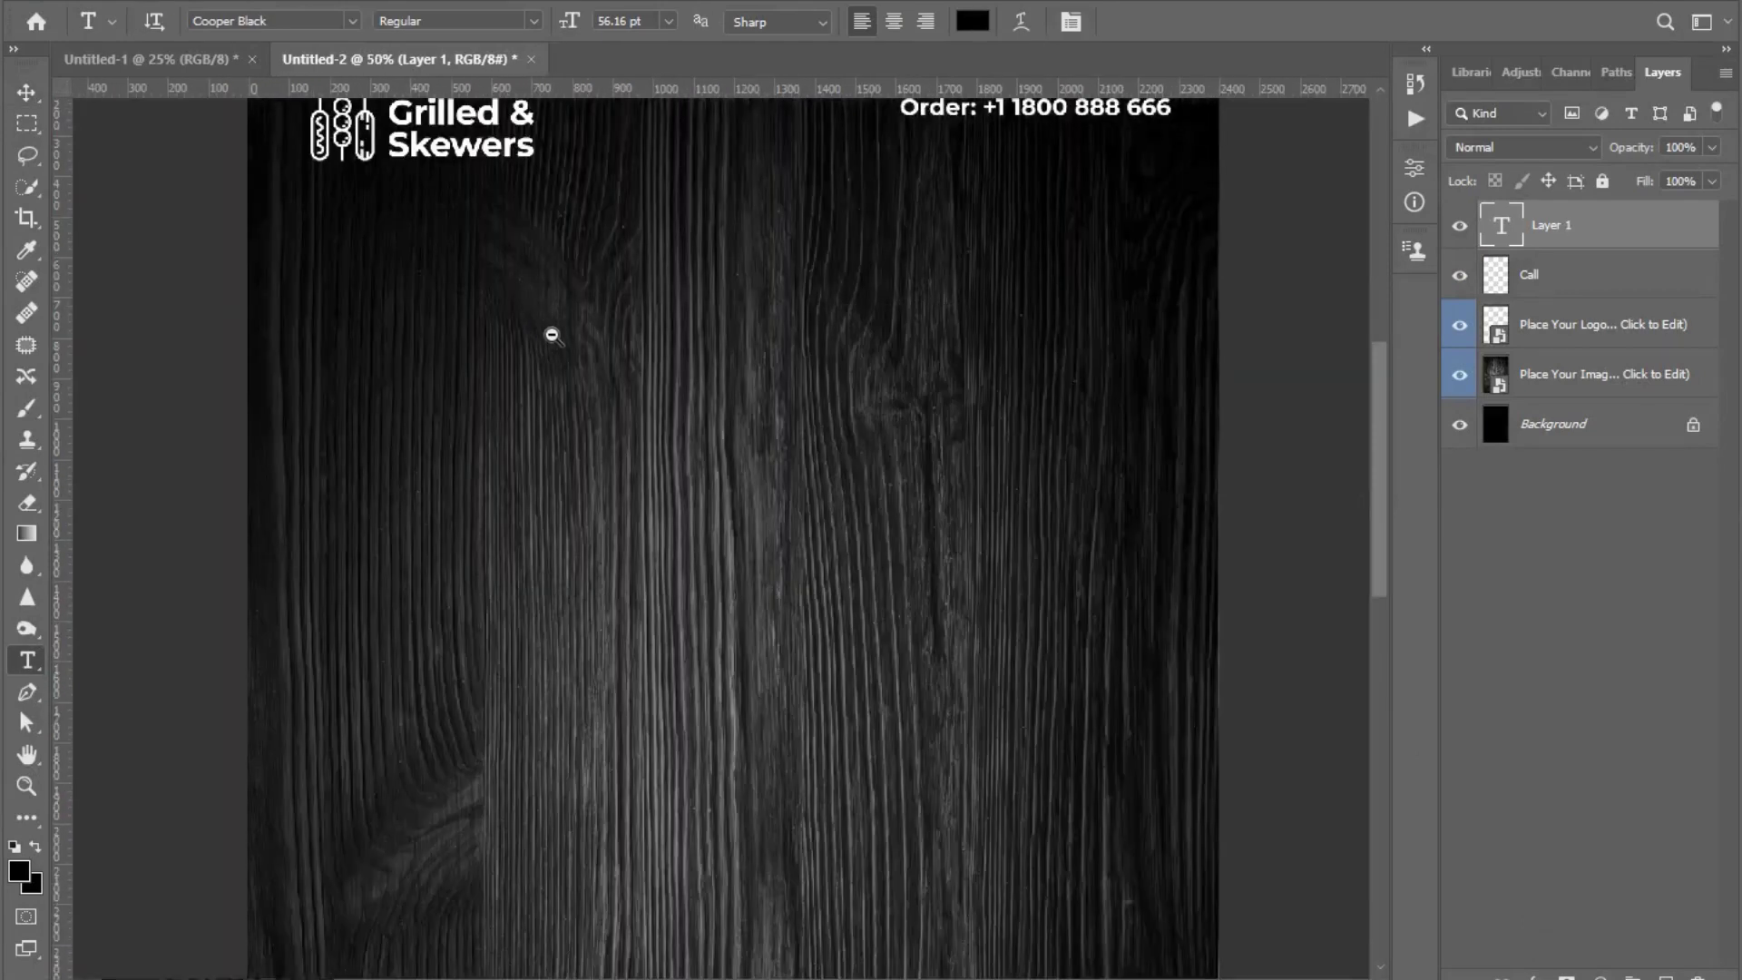
click(515, 432)
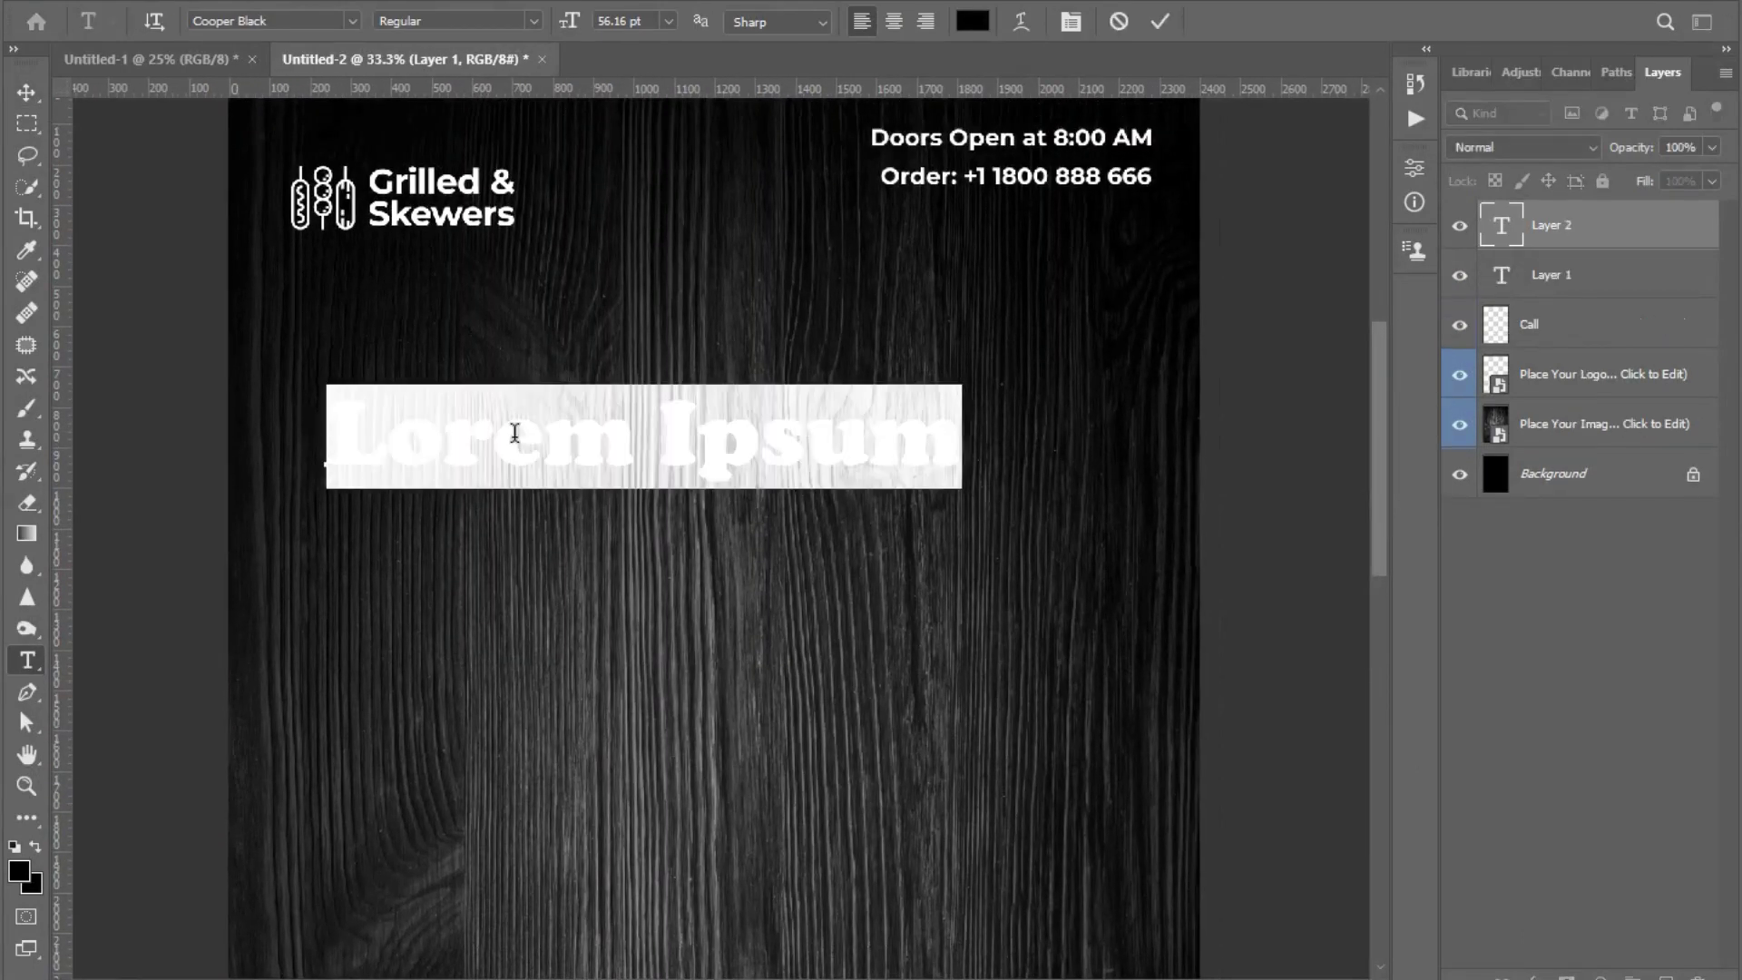
text(Biryani)
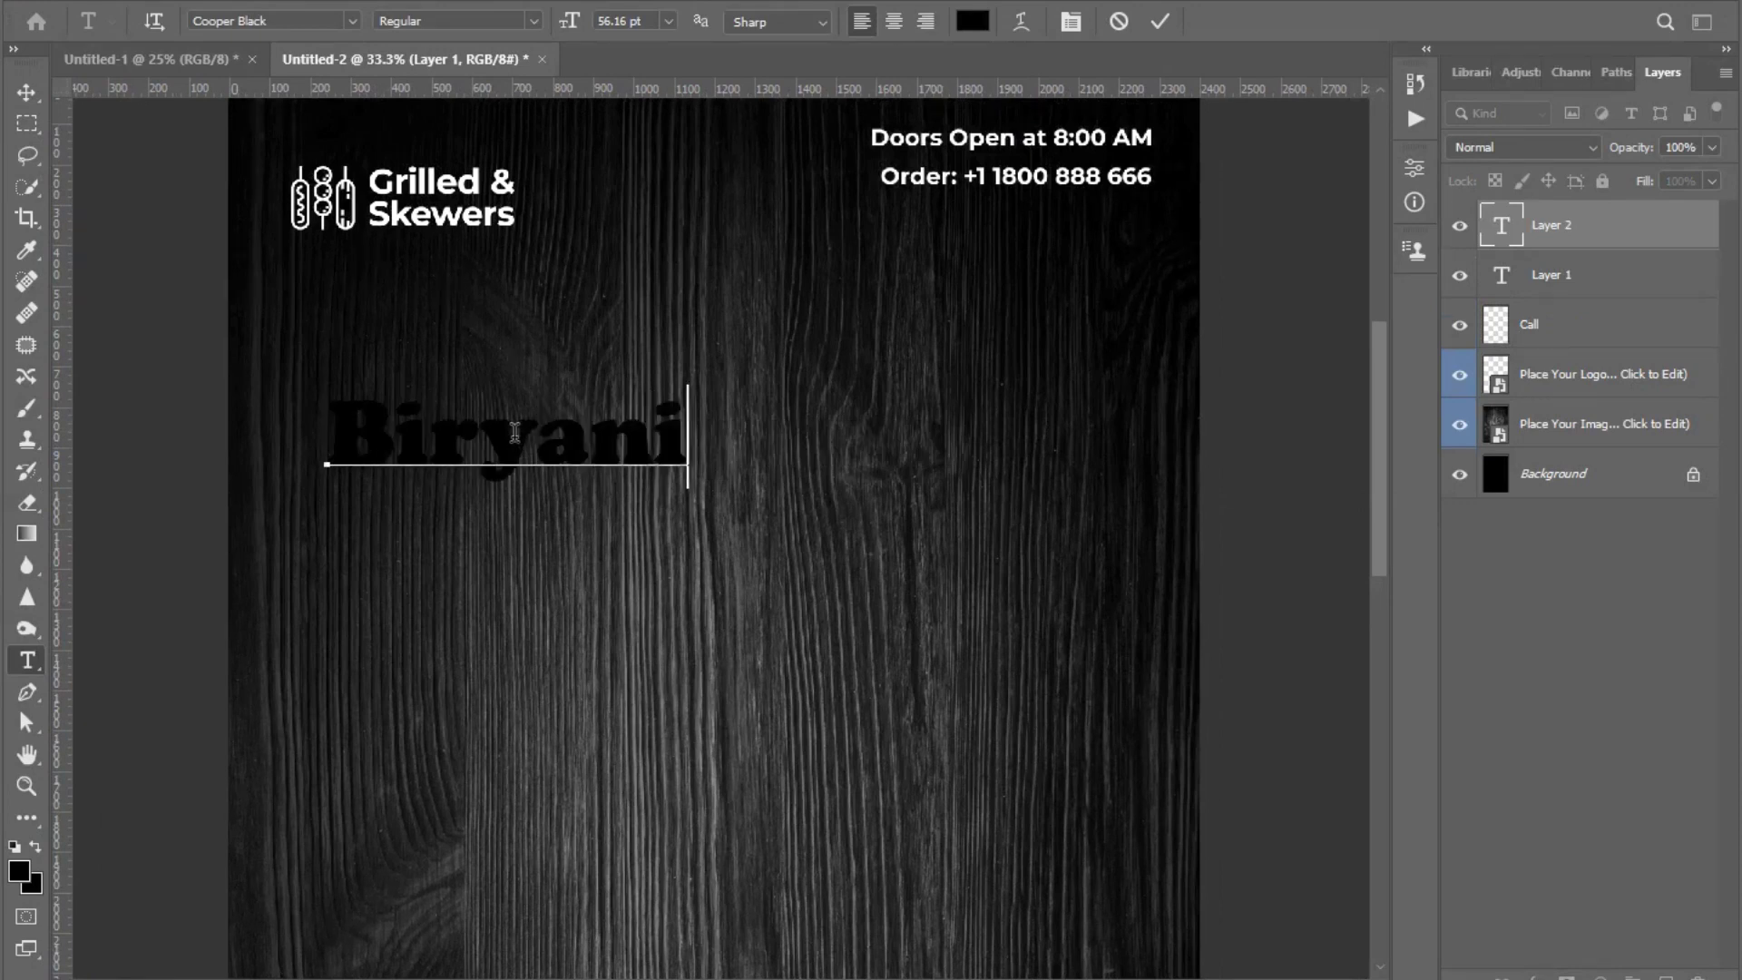
drag(685, 434, 341, 429)
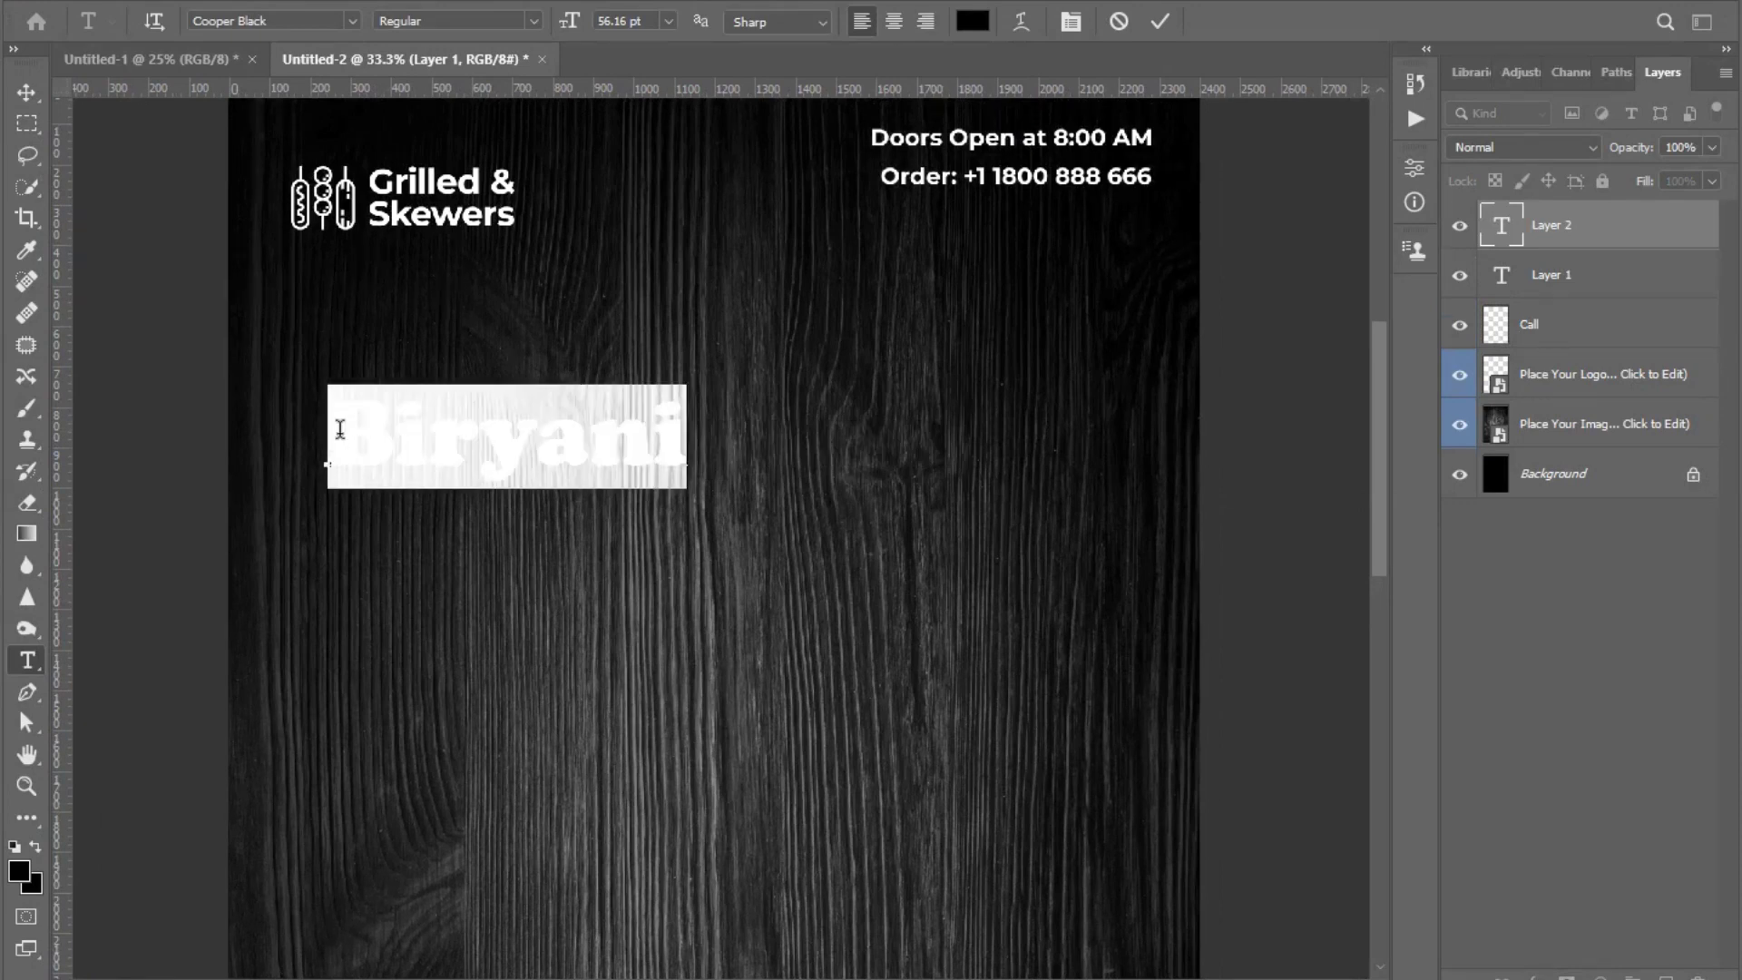
key(ctrl+Return)
drag(516, 455, 954, 427)
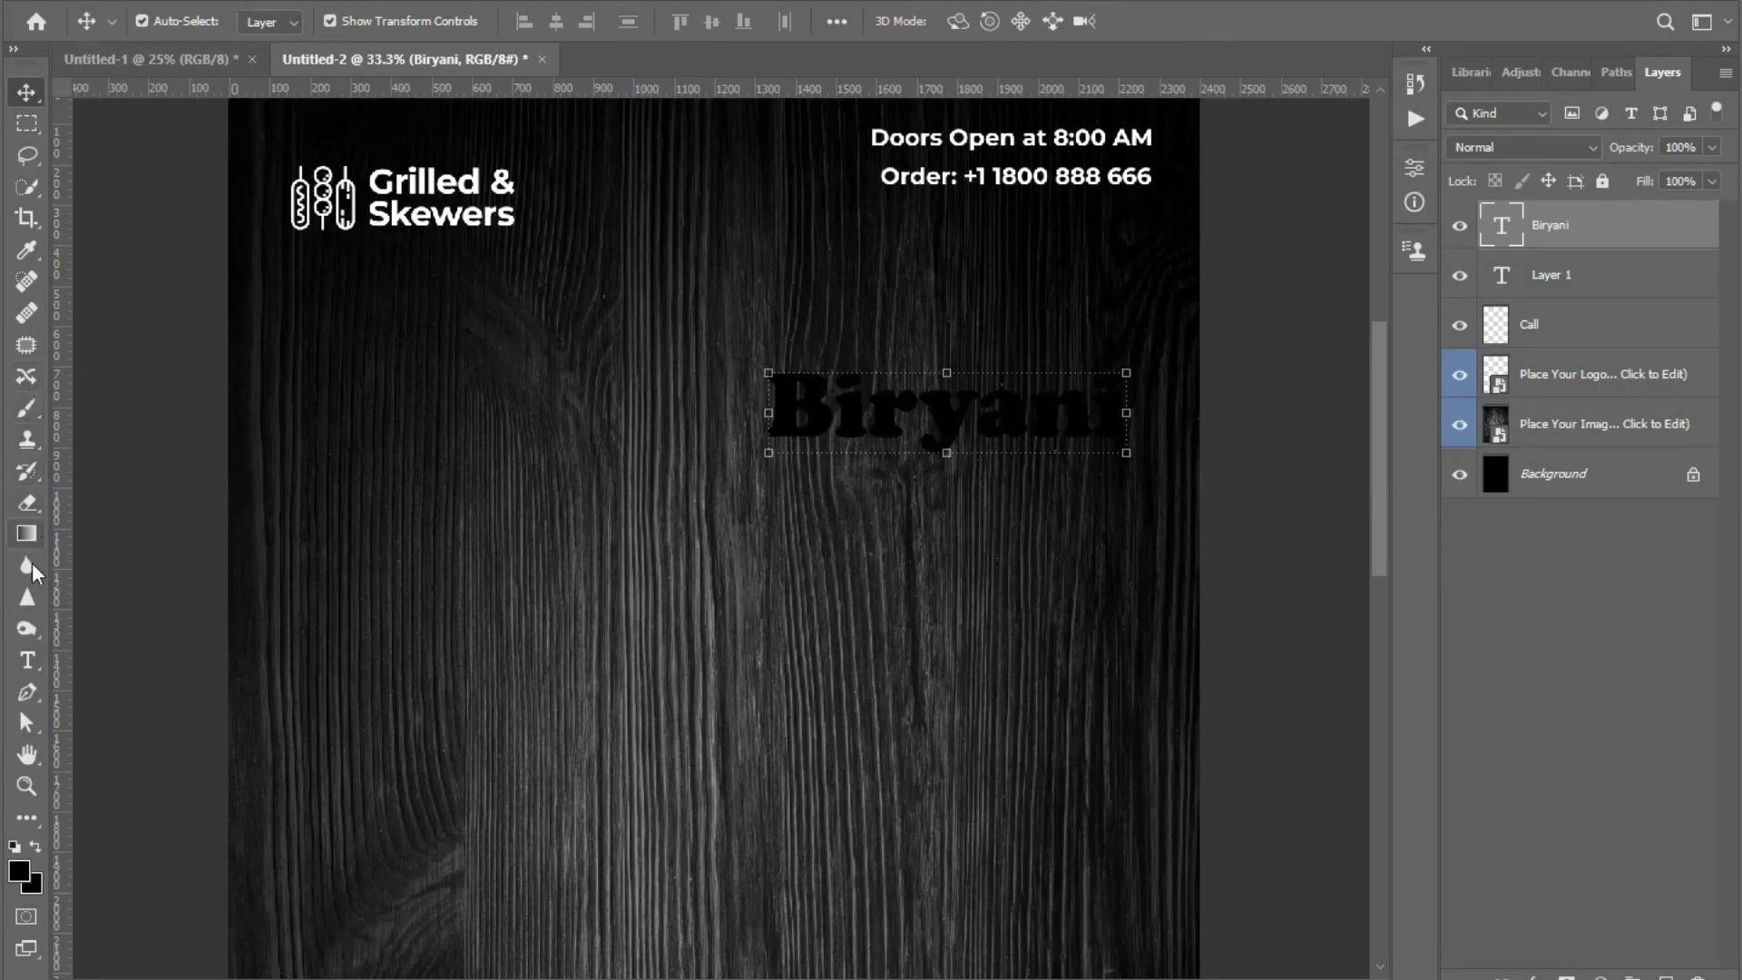
- Set the Biryani heading's font to Cooper Black
click(27, 659)
click(815, 410)
key(ctrl+a)
click(324, 21)
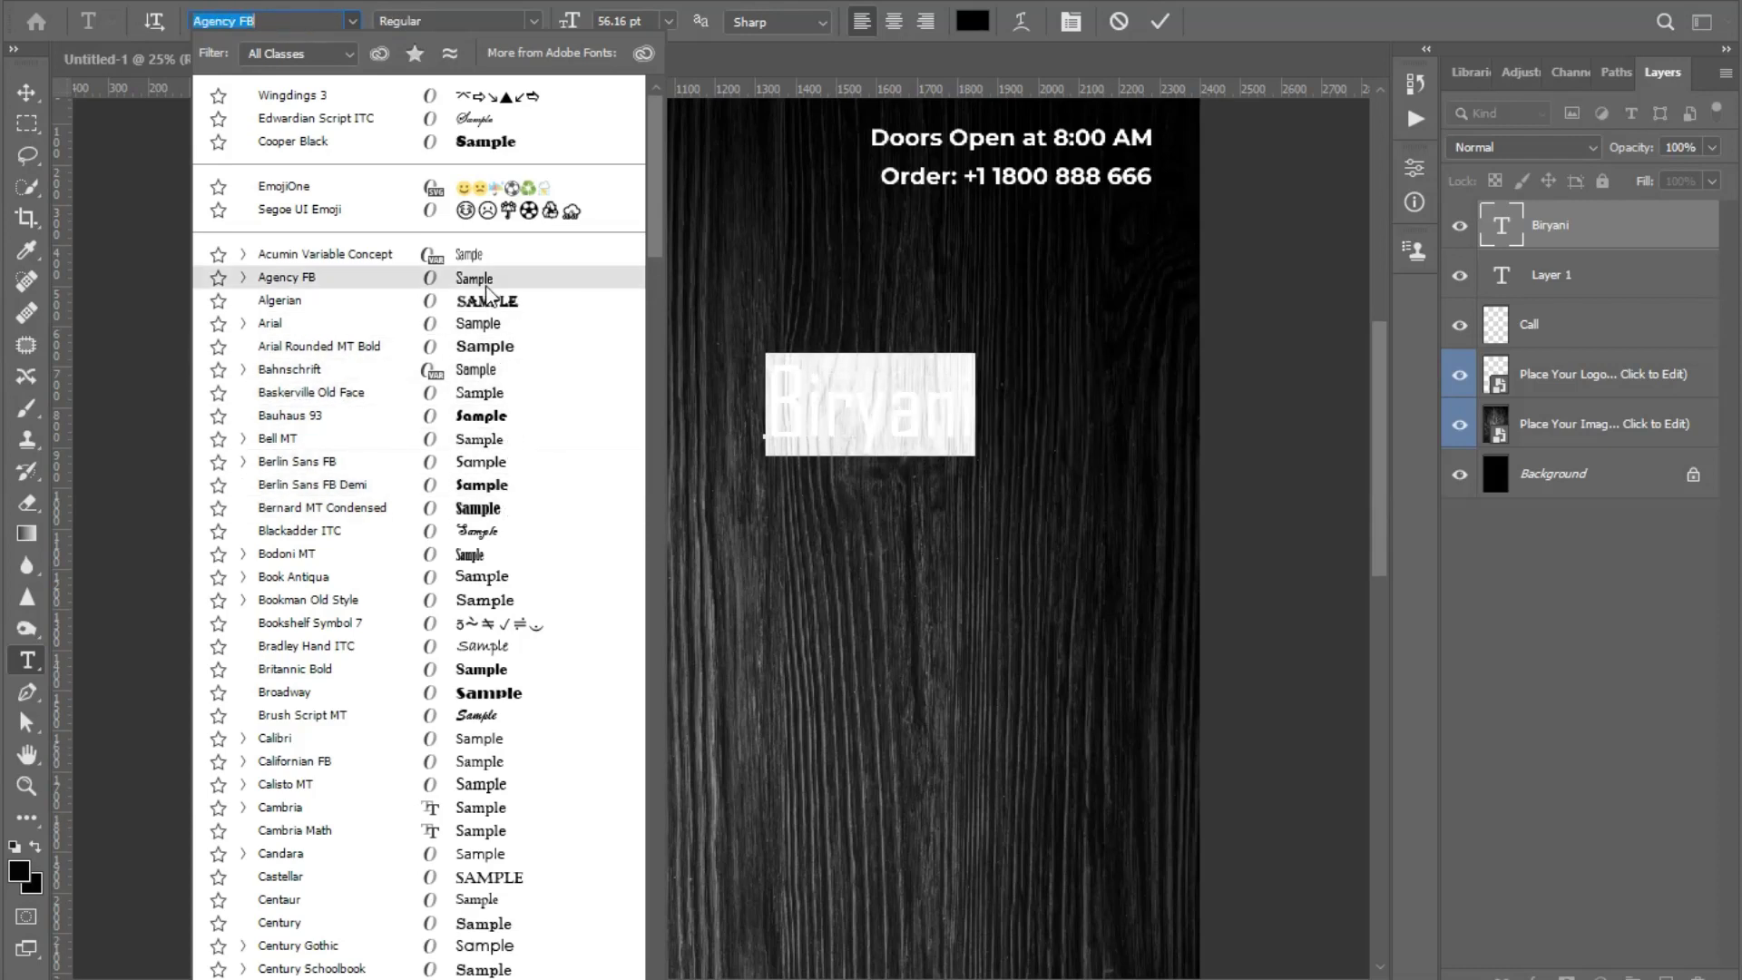
click(490, 156)
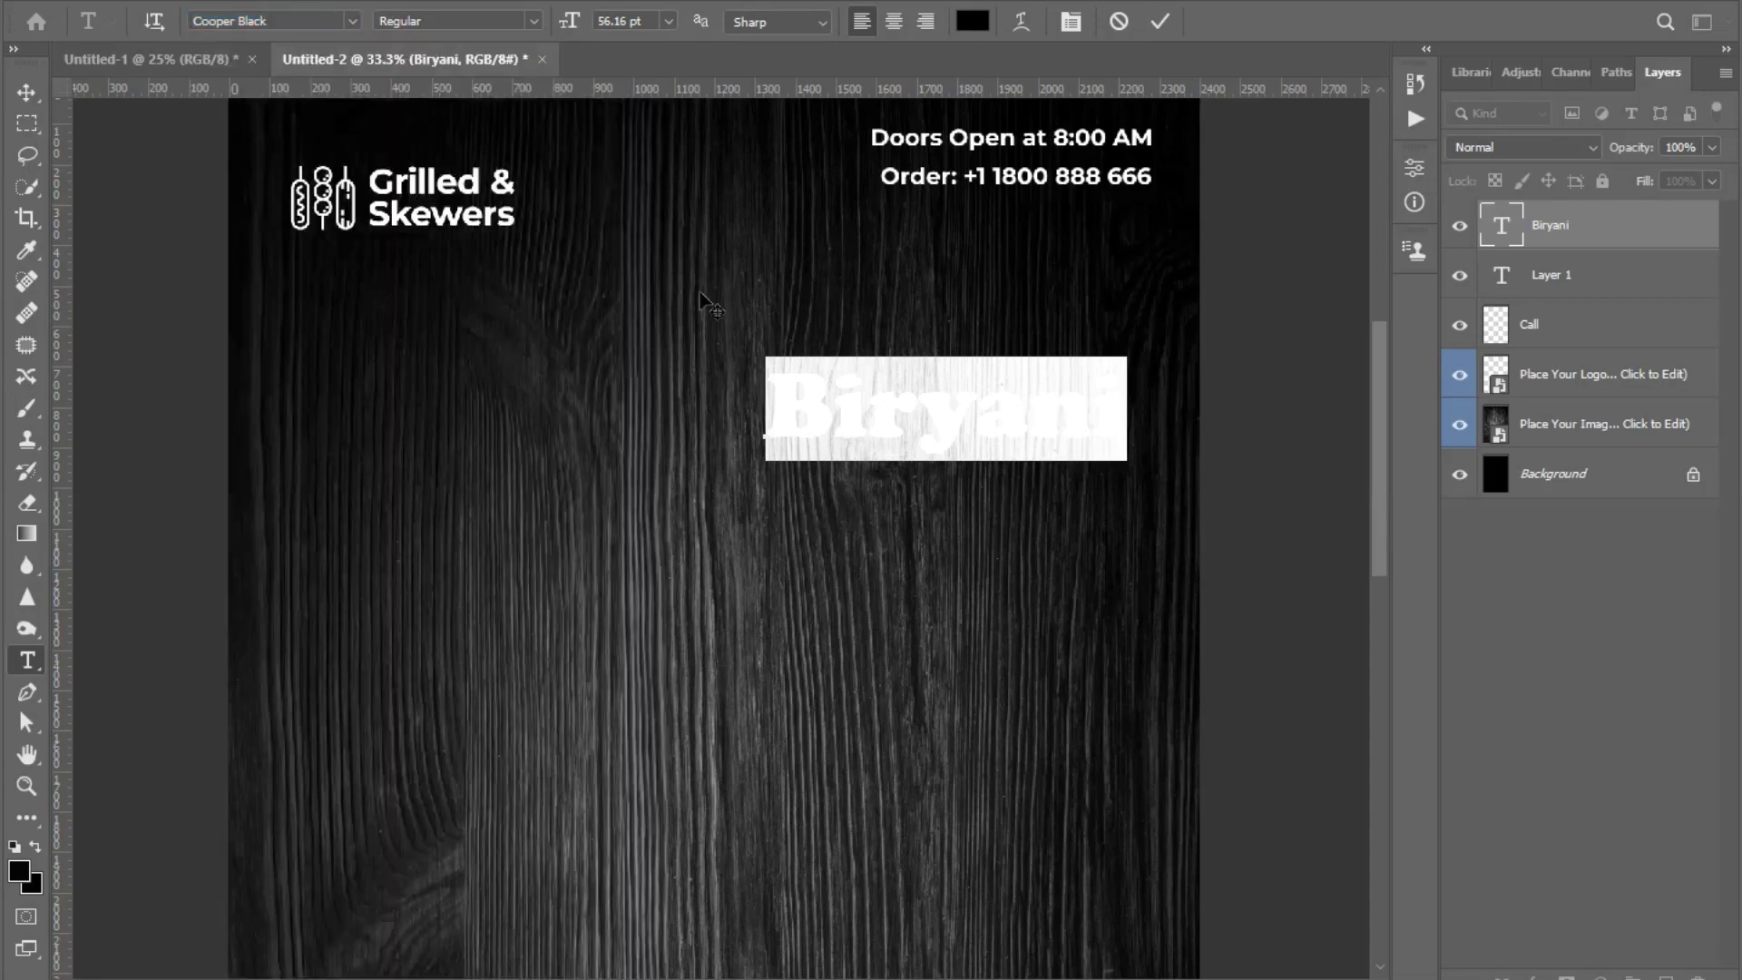
click(27, 92)
- Scale the Biryani heading down and position it under the logo on the left
drag(542, 405, 254, 377)
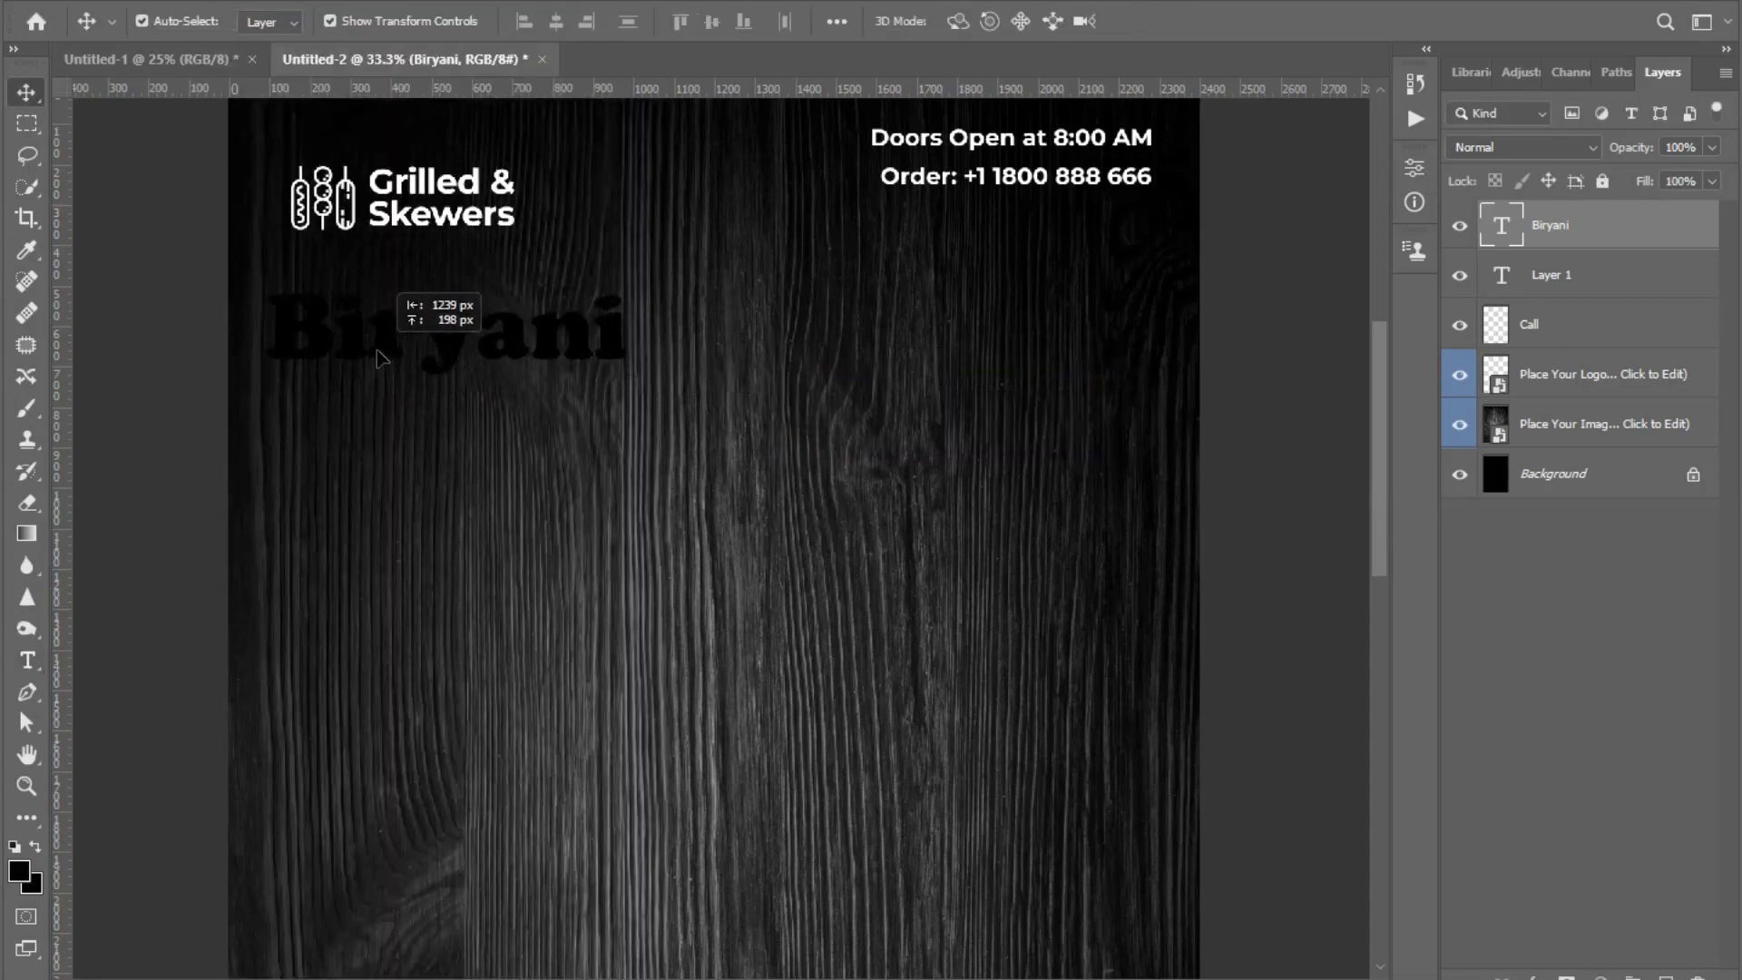
key(ctrl+t)
drag(624, 274, 549, 301)
key(Return)
drag(429, 345, 387, 337)
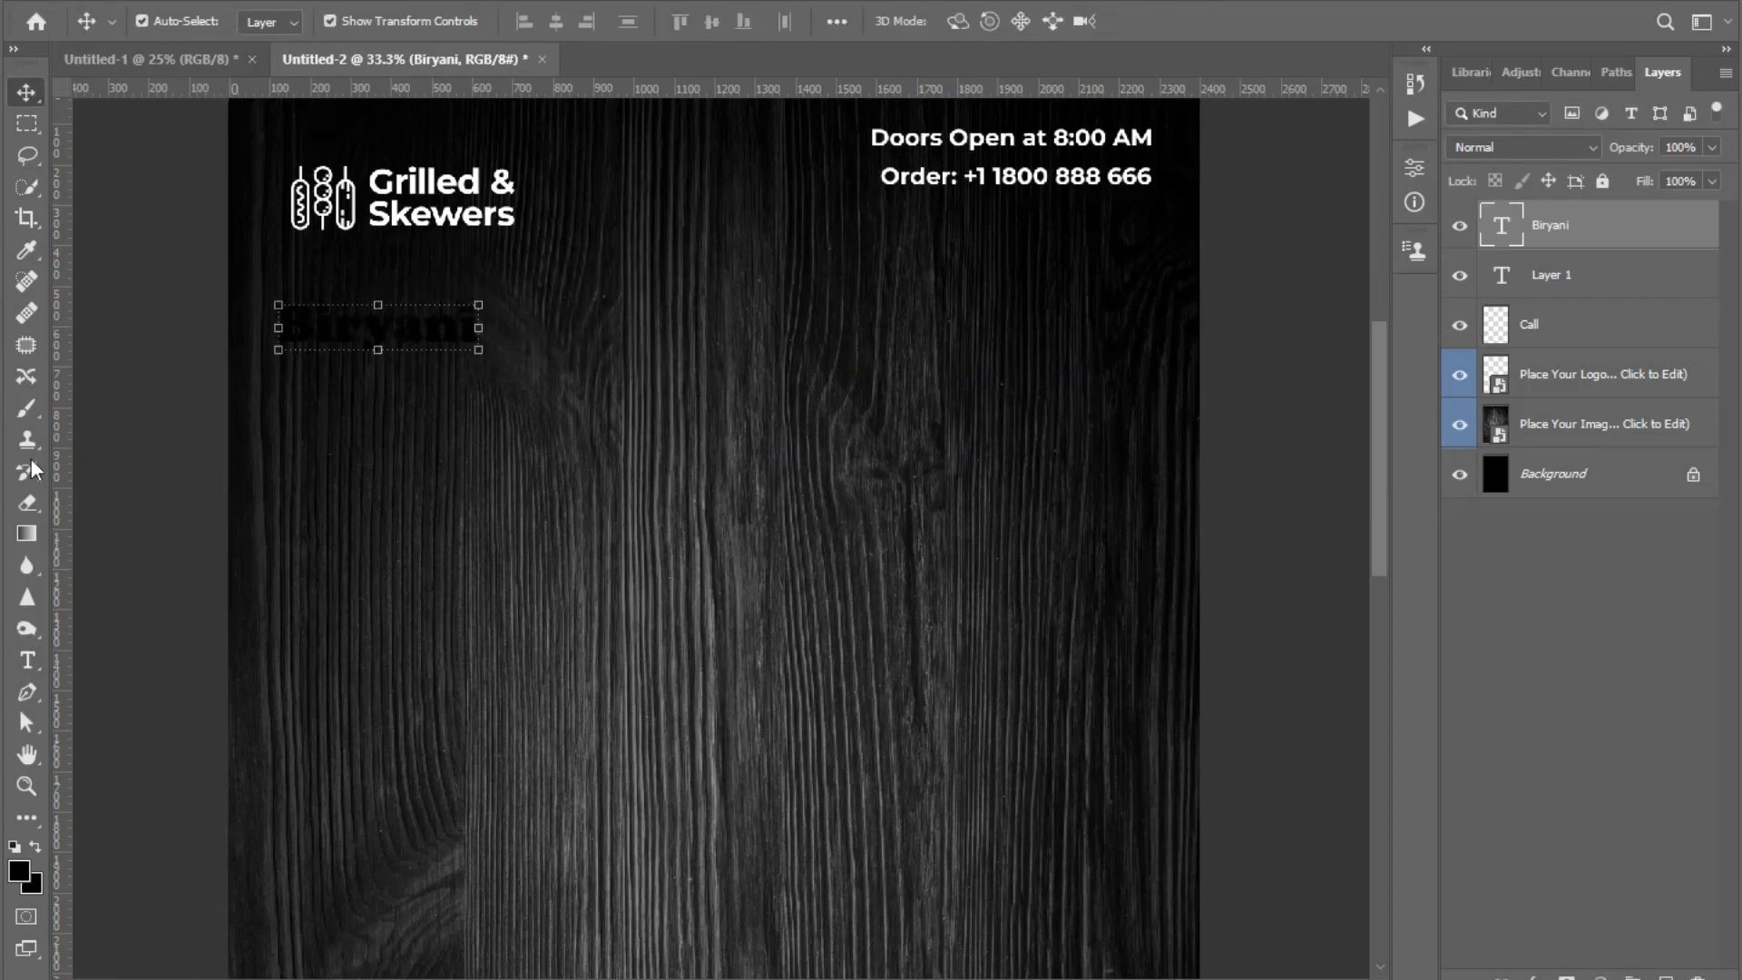
- Change the Biryani heading's text colour to white
click(25, 661)
click(281, 328)
key(ctrl+a)
click(973, 21)
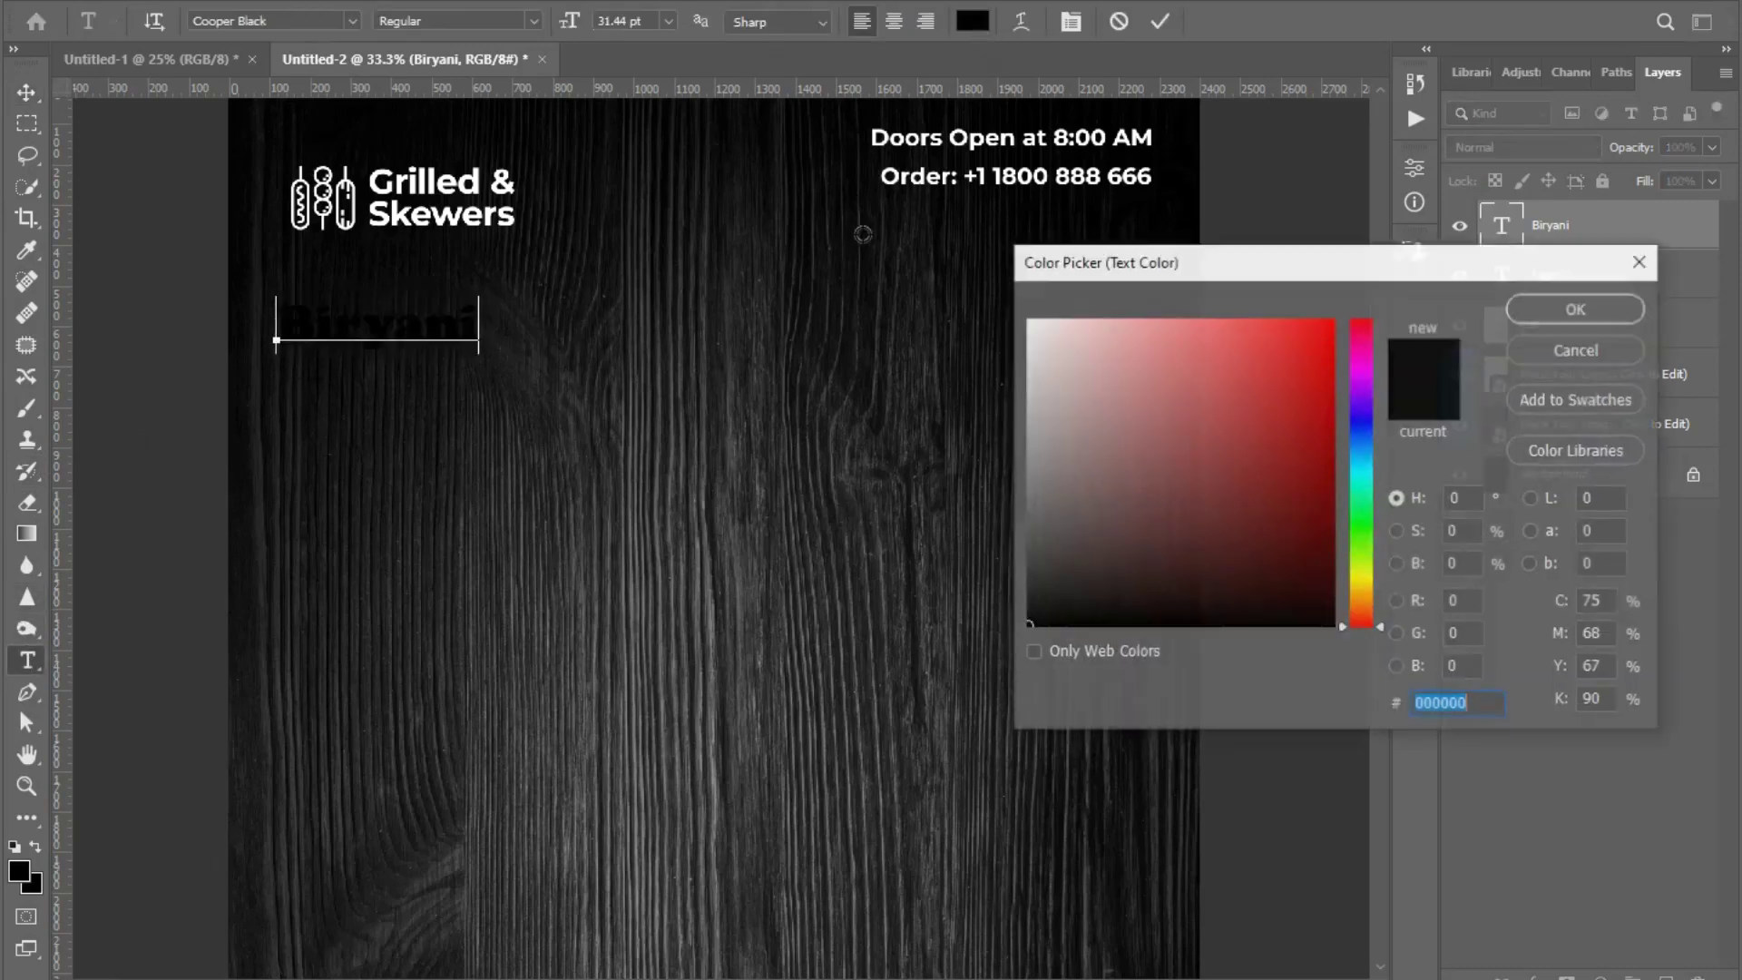
click(1531, 312)
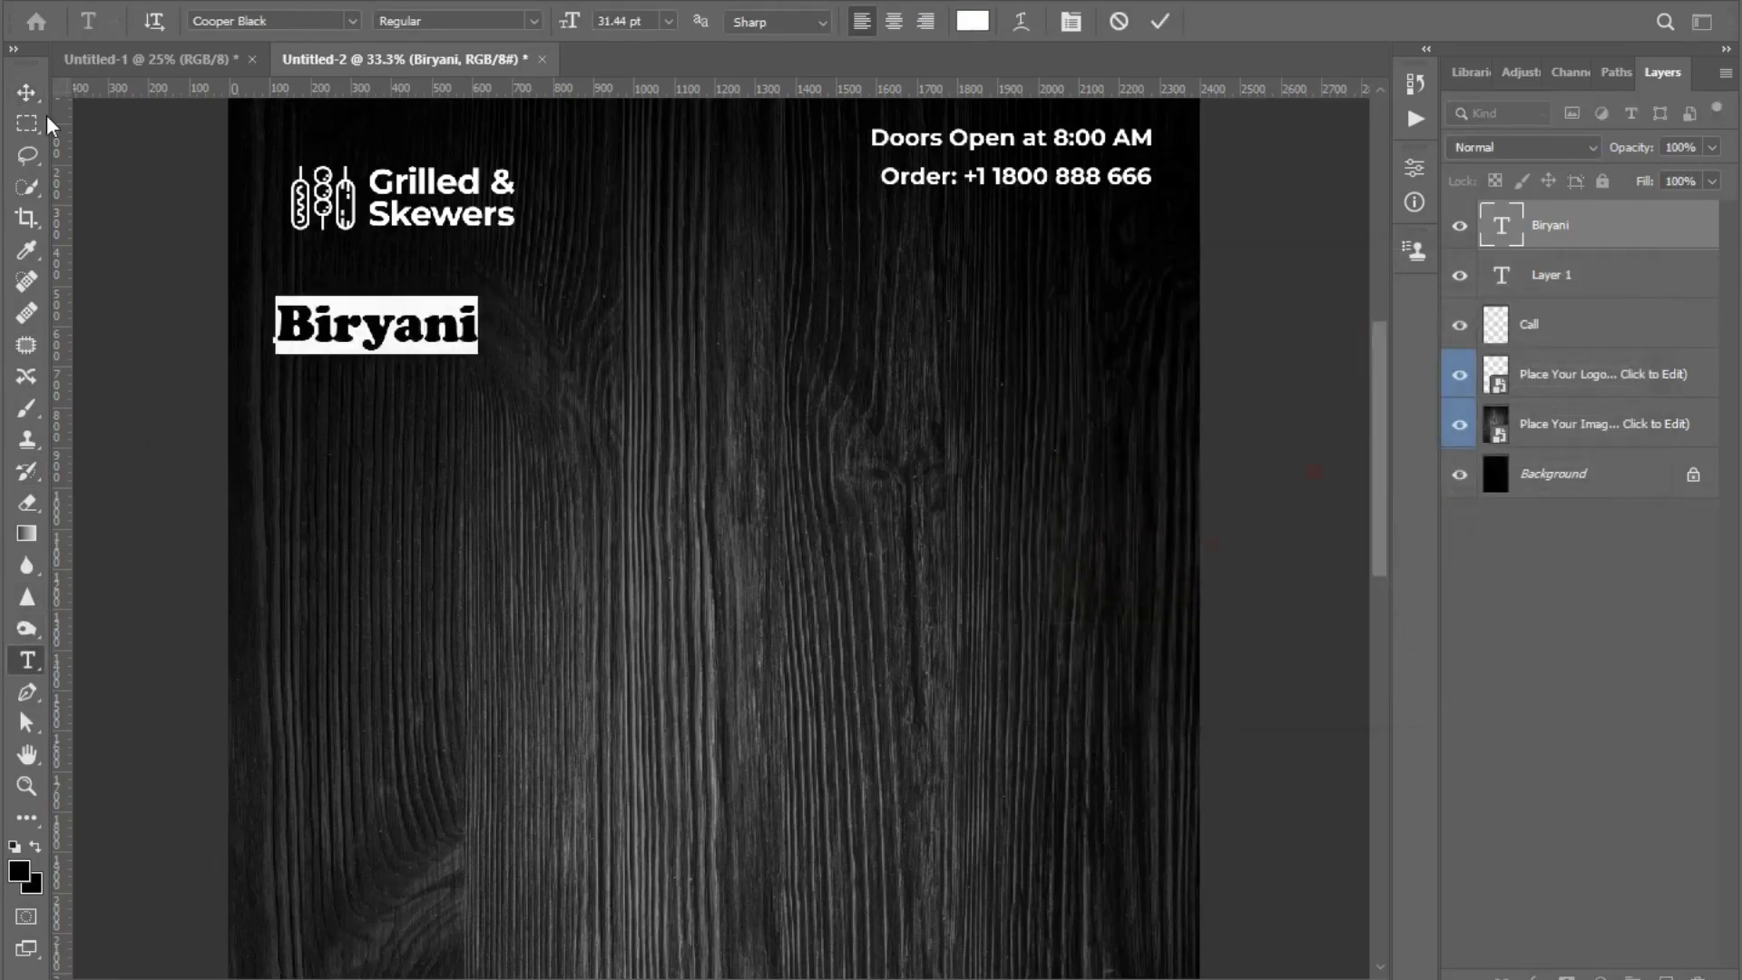
click(25, 91)
- Reduce the Biryani heading's font size to 23 pt
click(25, 660)
double_click(382, 341)
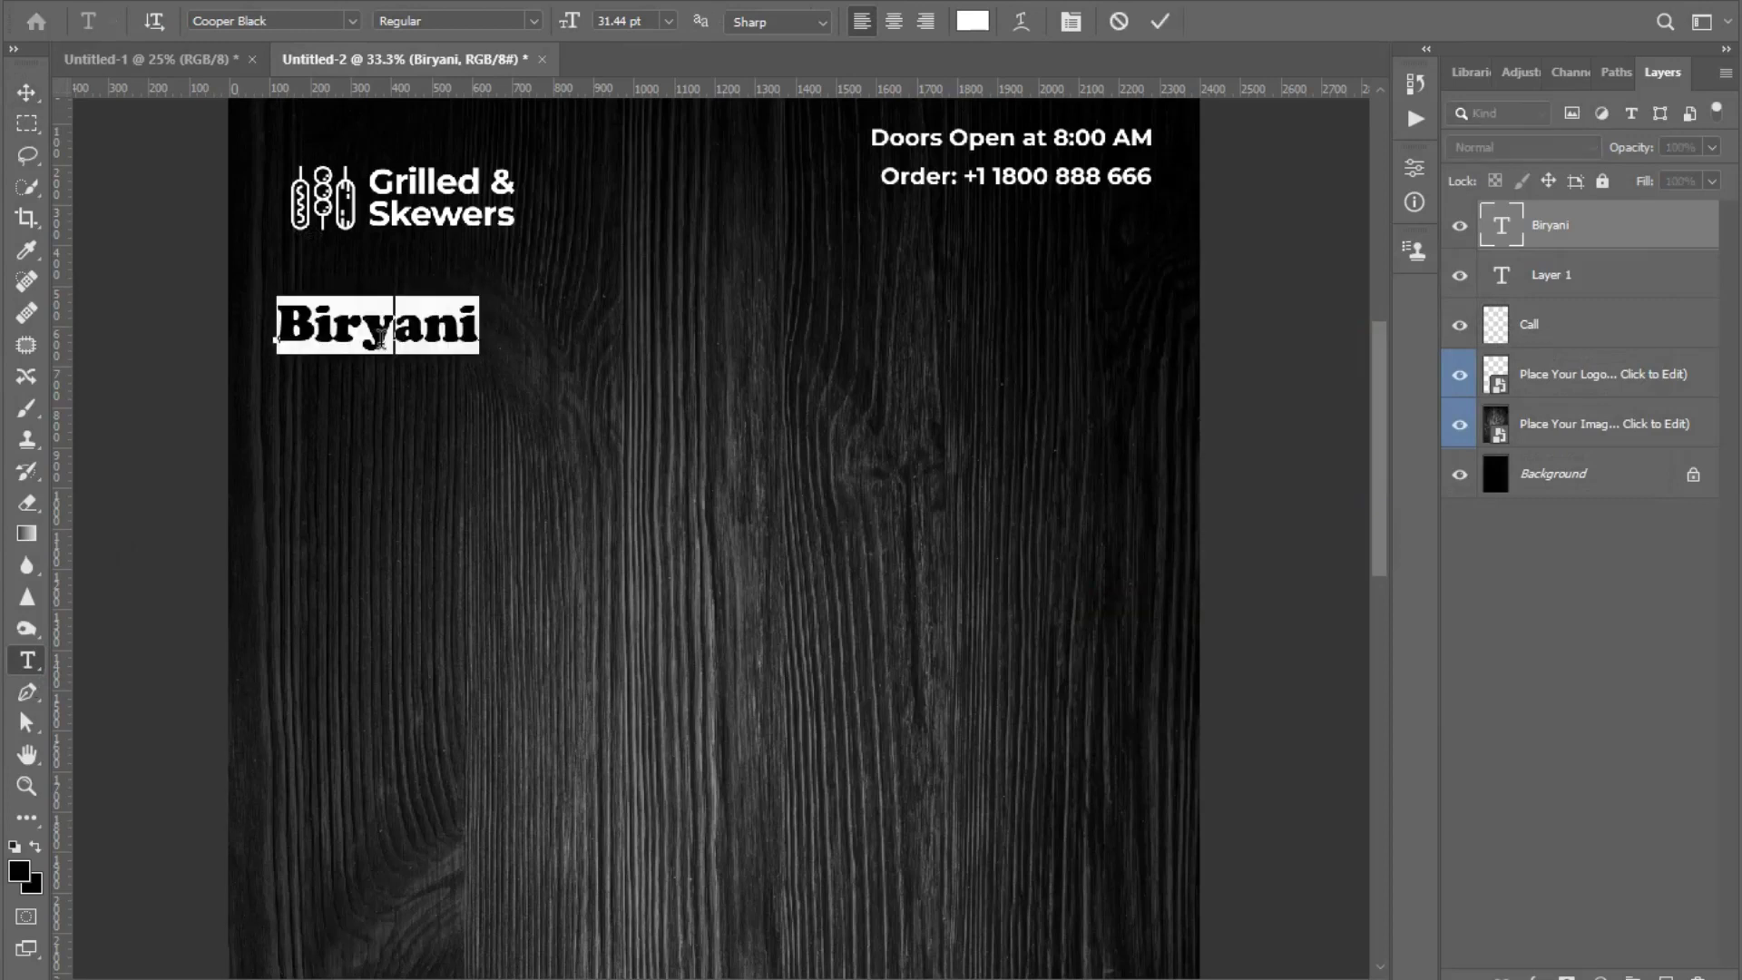
click(613, 20)
text(28)
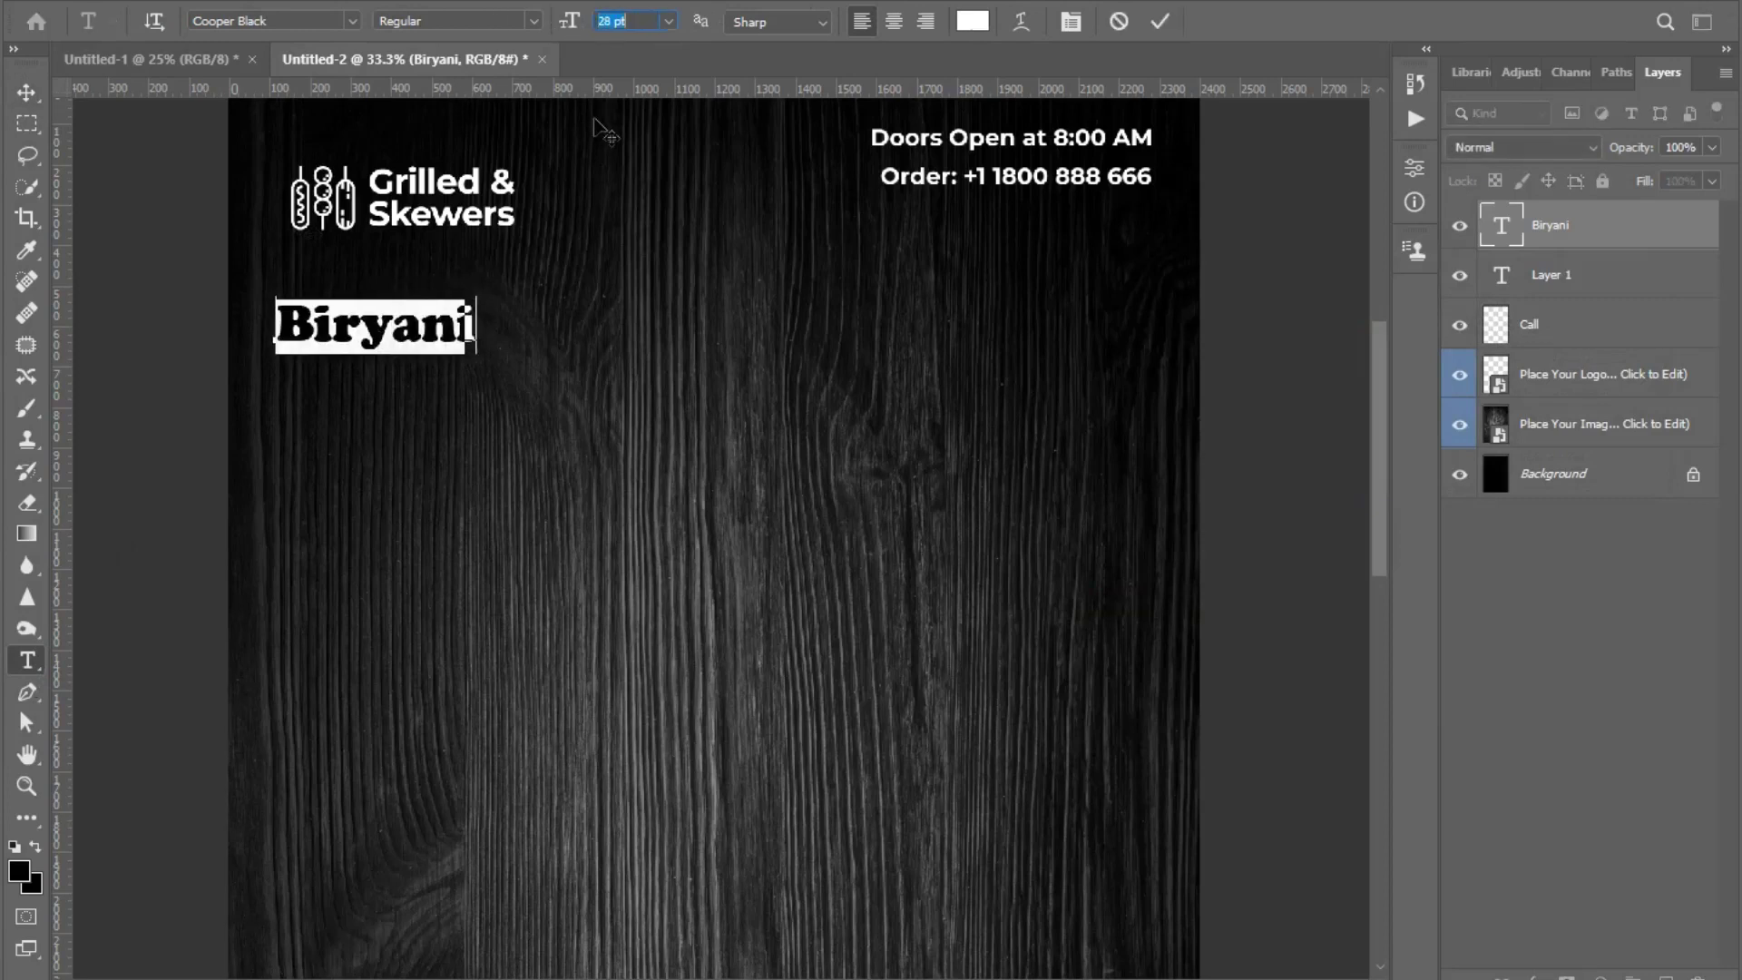
text(23)
key(Return)
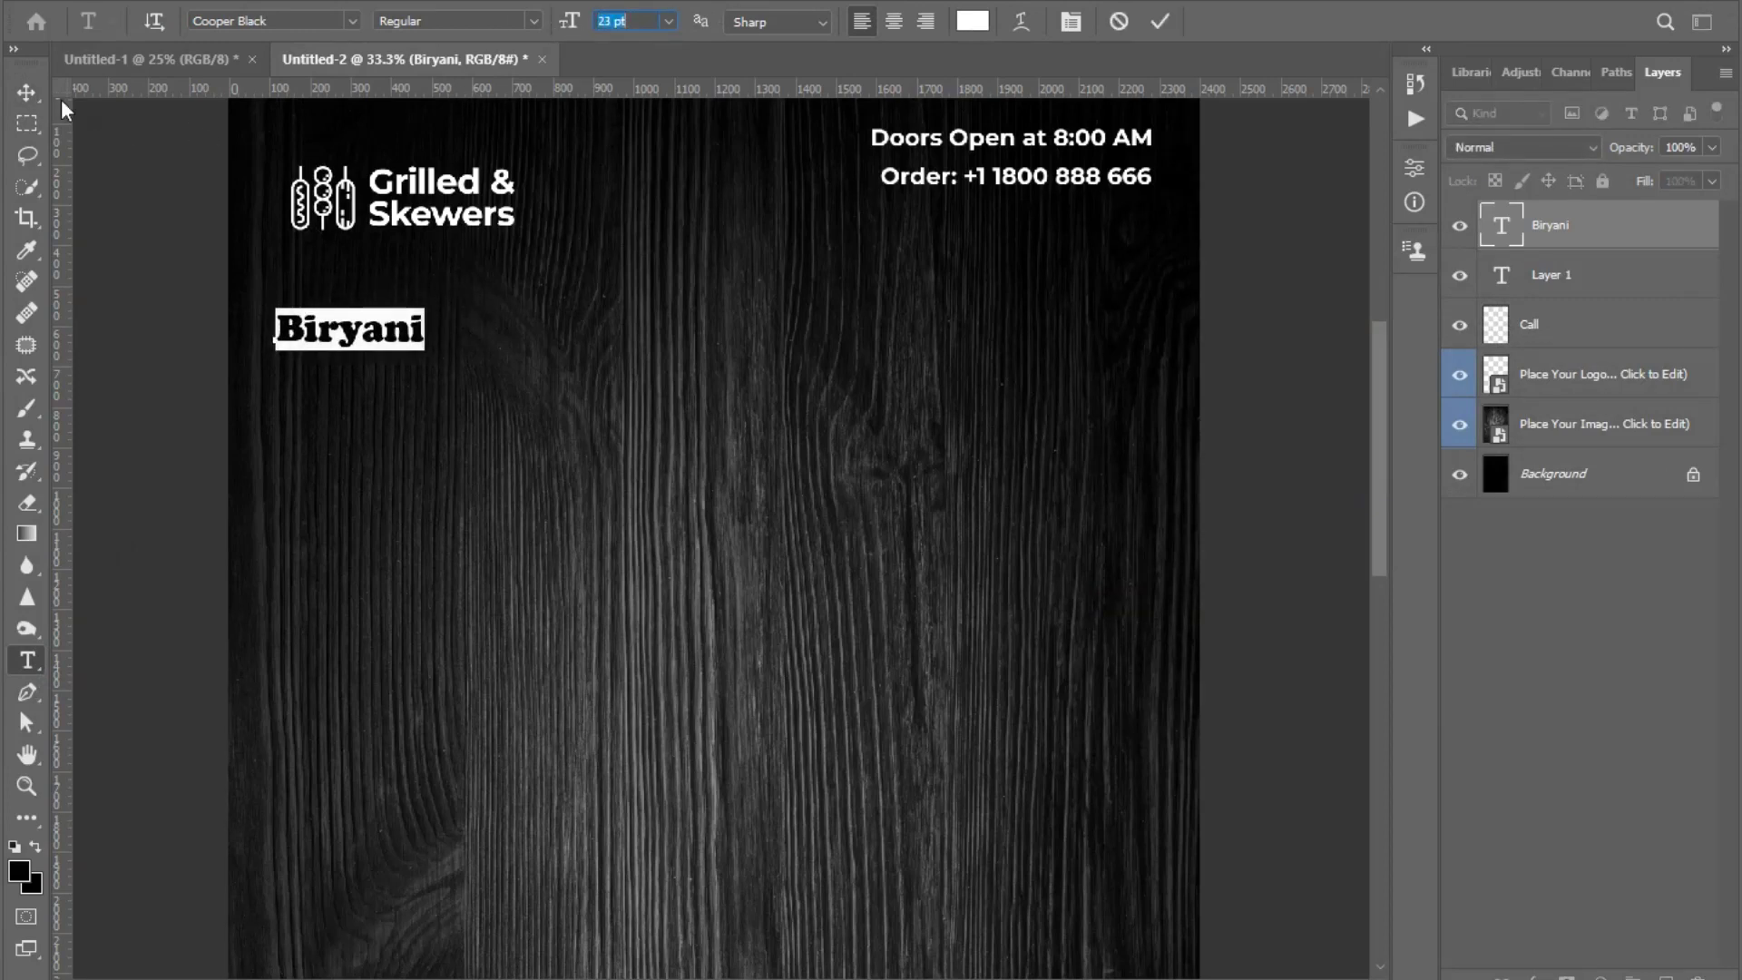
click(26, 91)
- Add trailing dots so the heading reads 'Biryani ....'
click(25, 660)
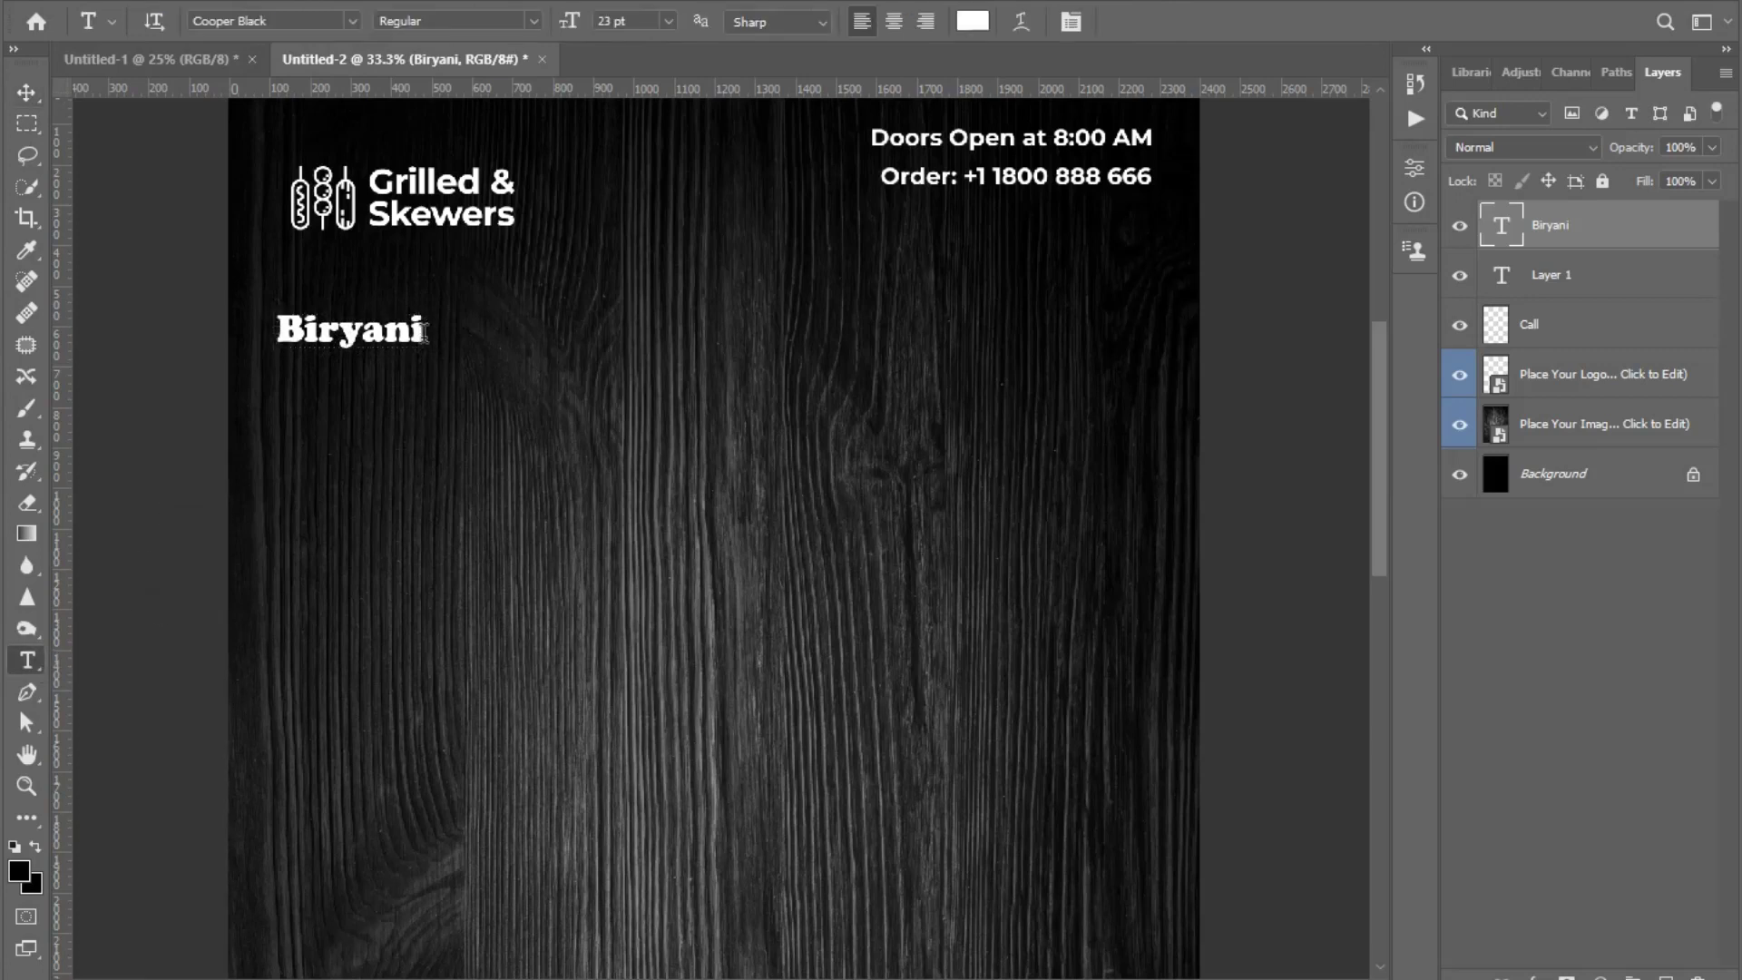
click(432, 334)
text(....)
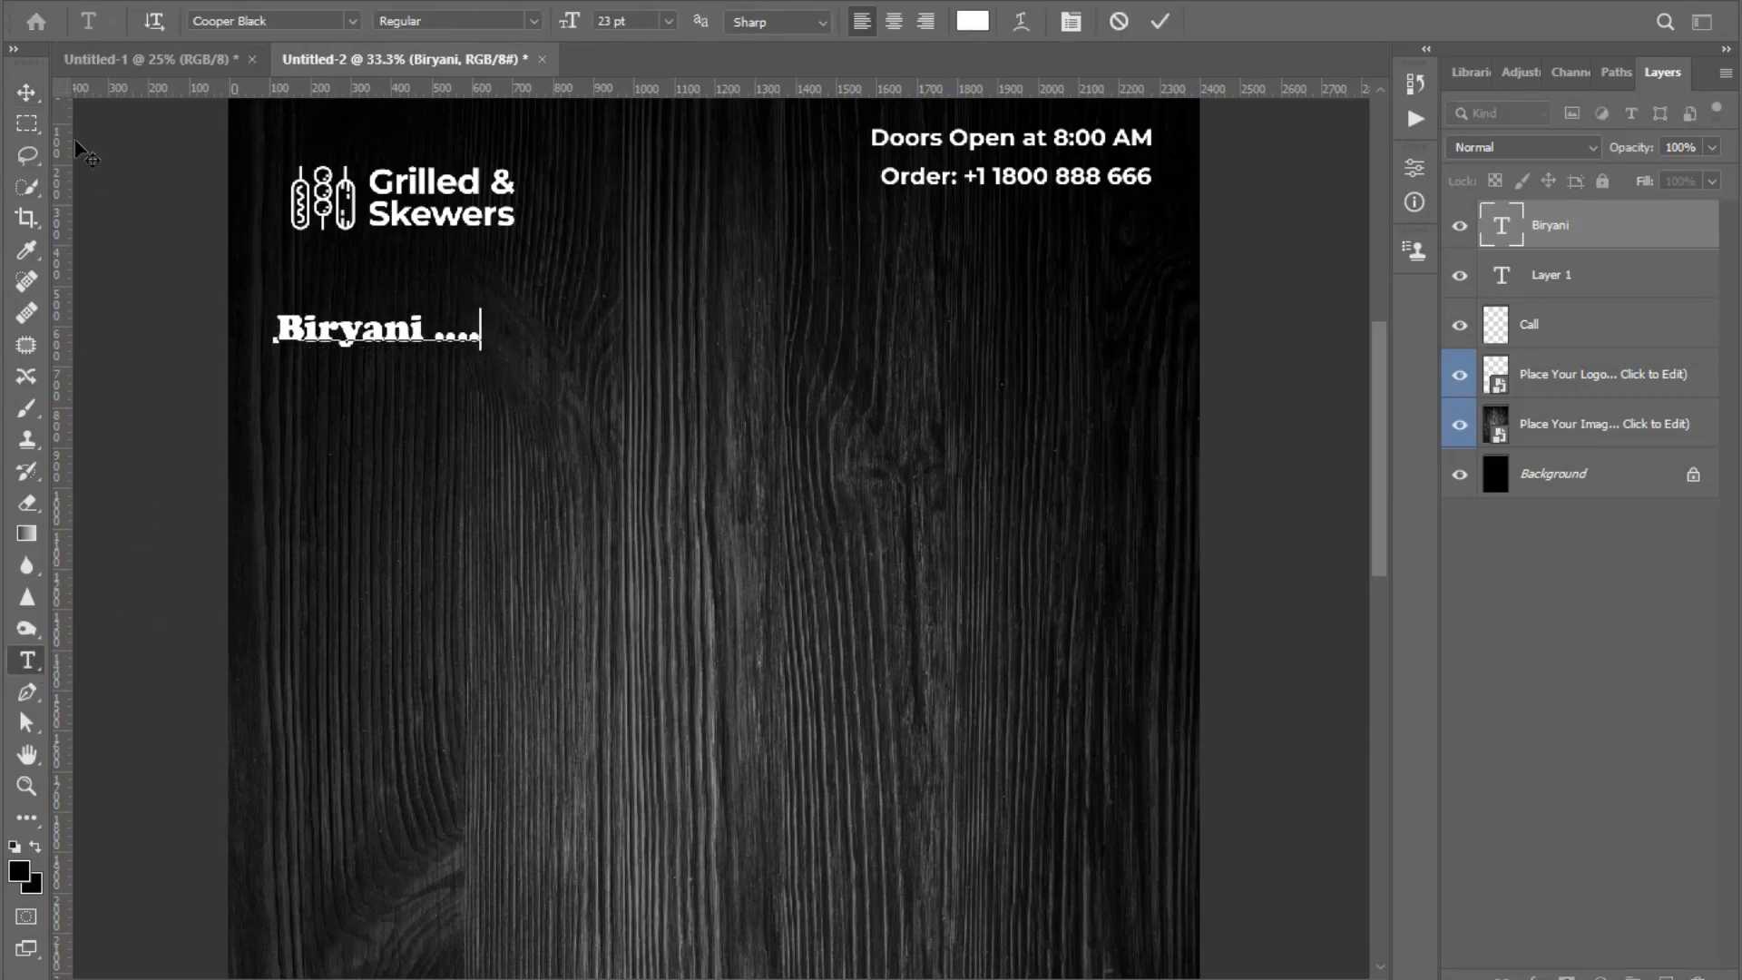
click(26, 92)
click(667, 383)
scroll(476, 393, up, 1)
drag(467, 385, 661, 402)
- Start a text block under the heading with 'Chicken Biryani' and 'Mutton Biryani' lines
click(26, 660)
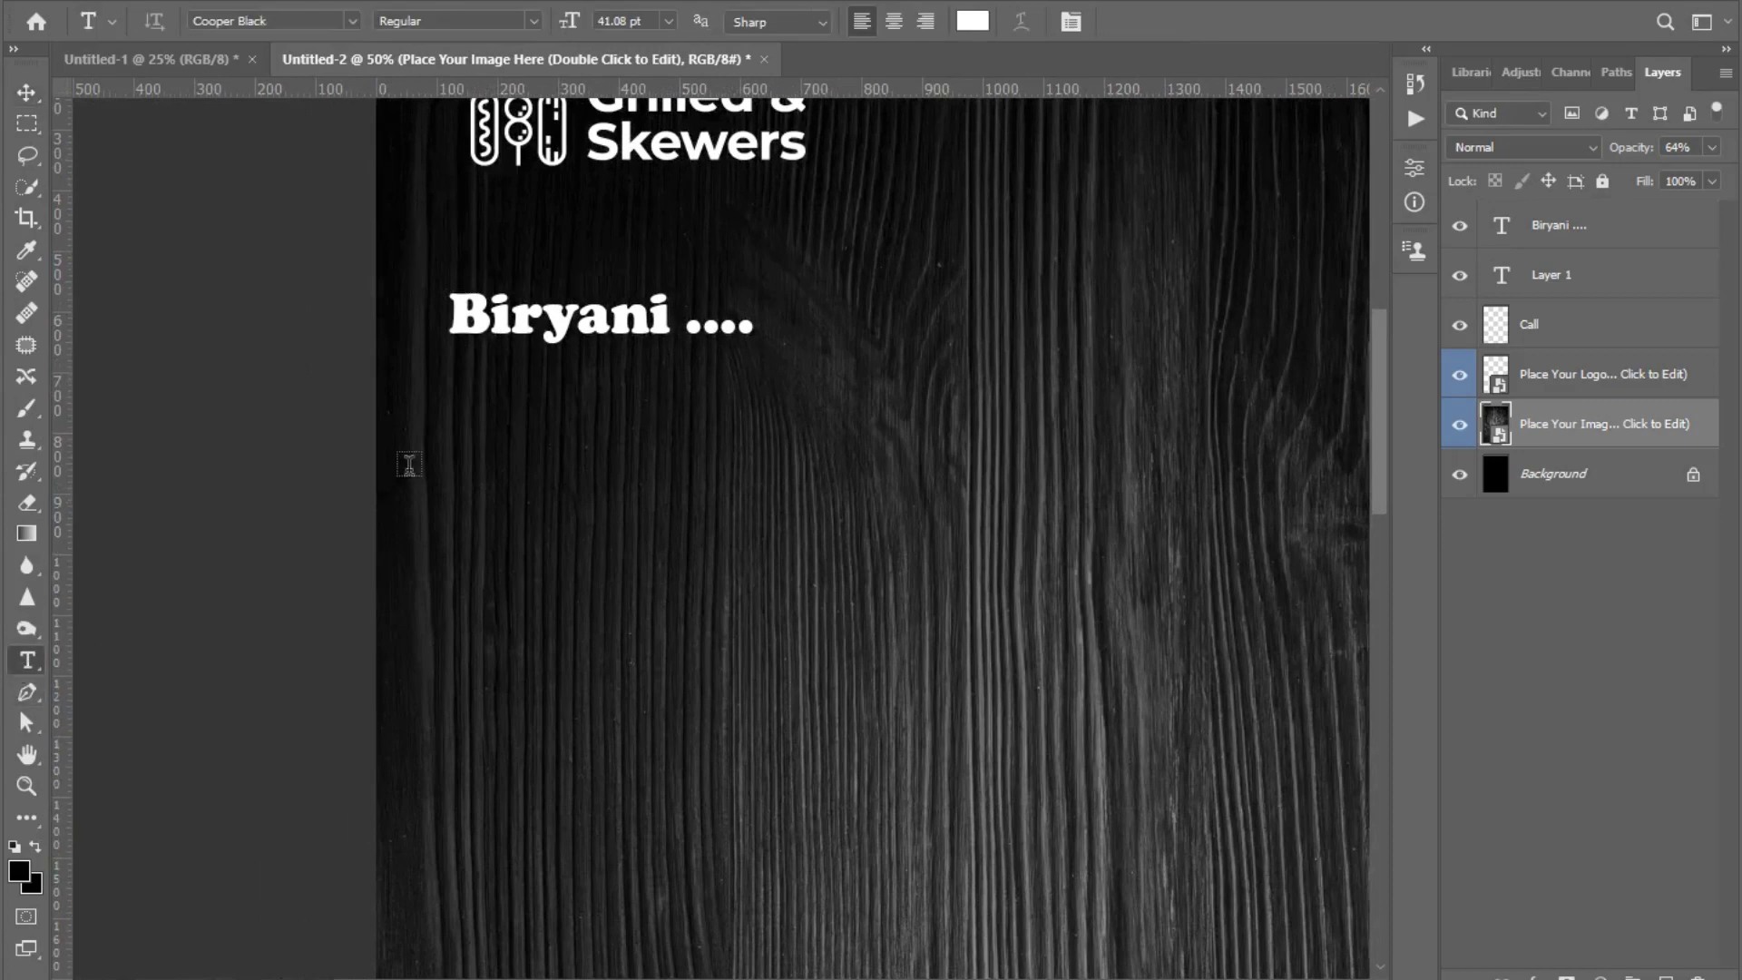
click(469, 436)
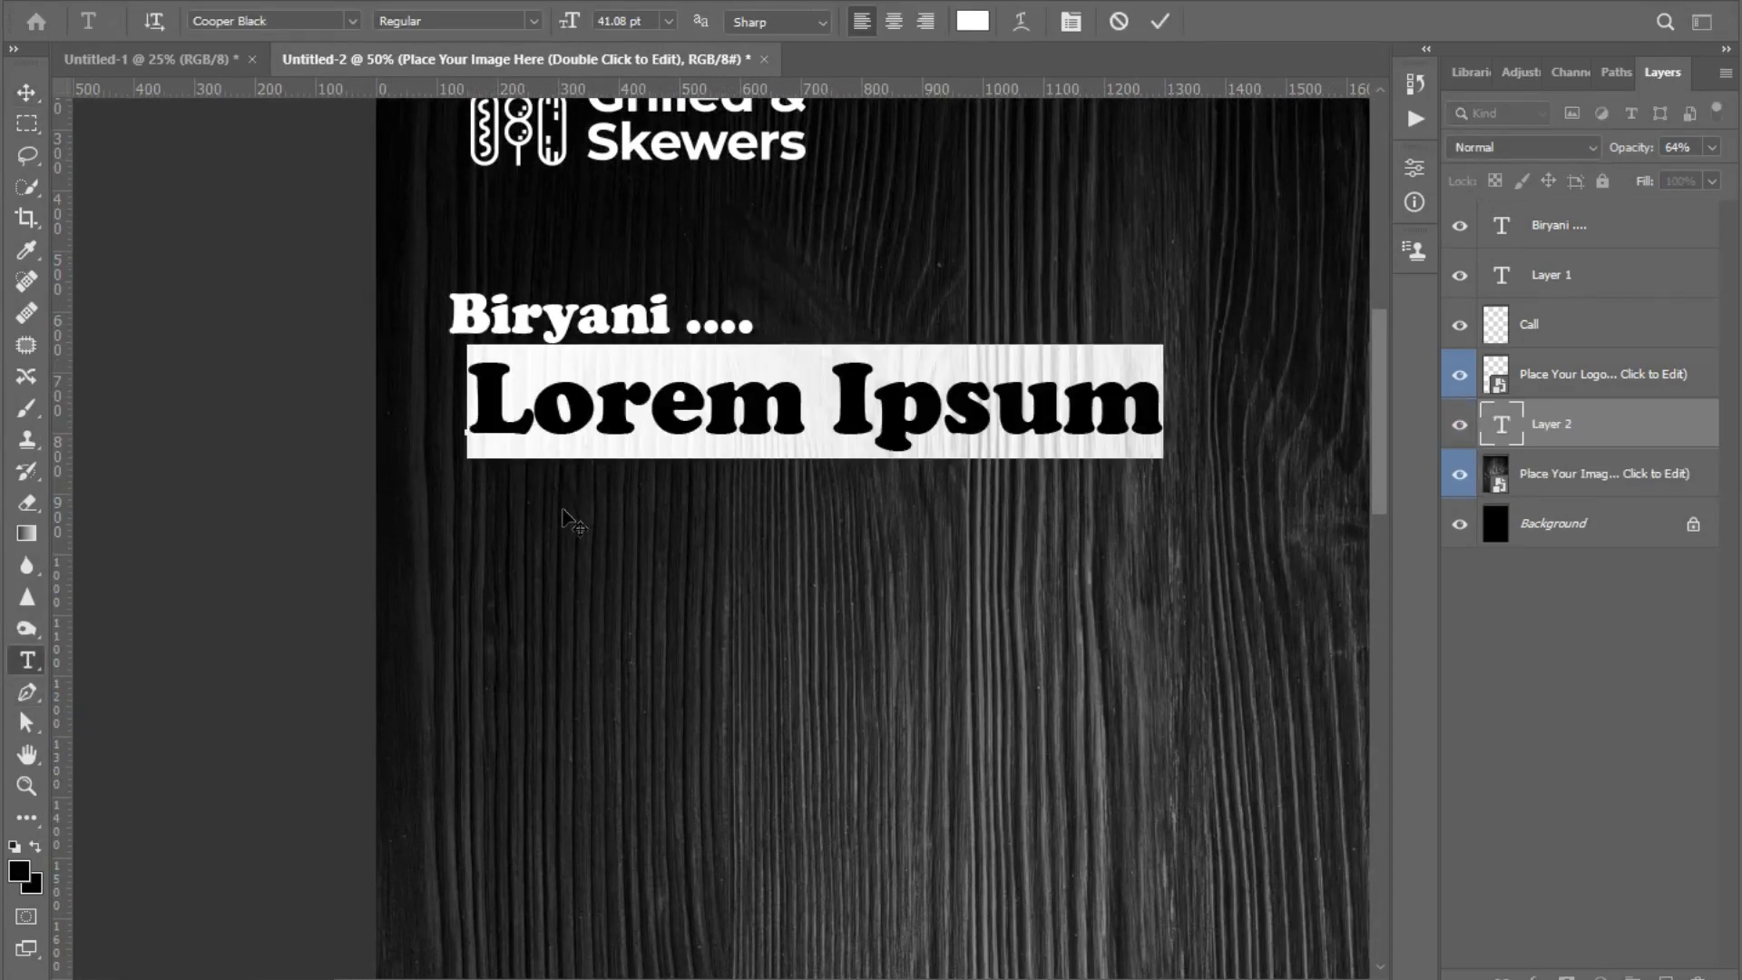
key(BackSpace)
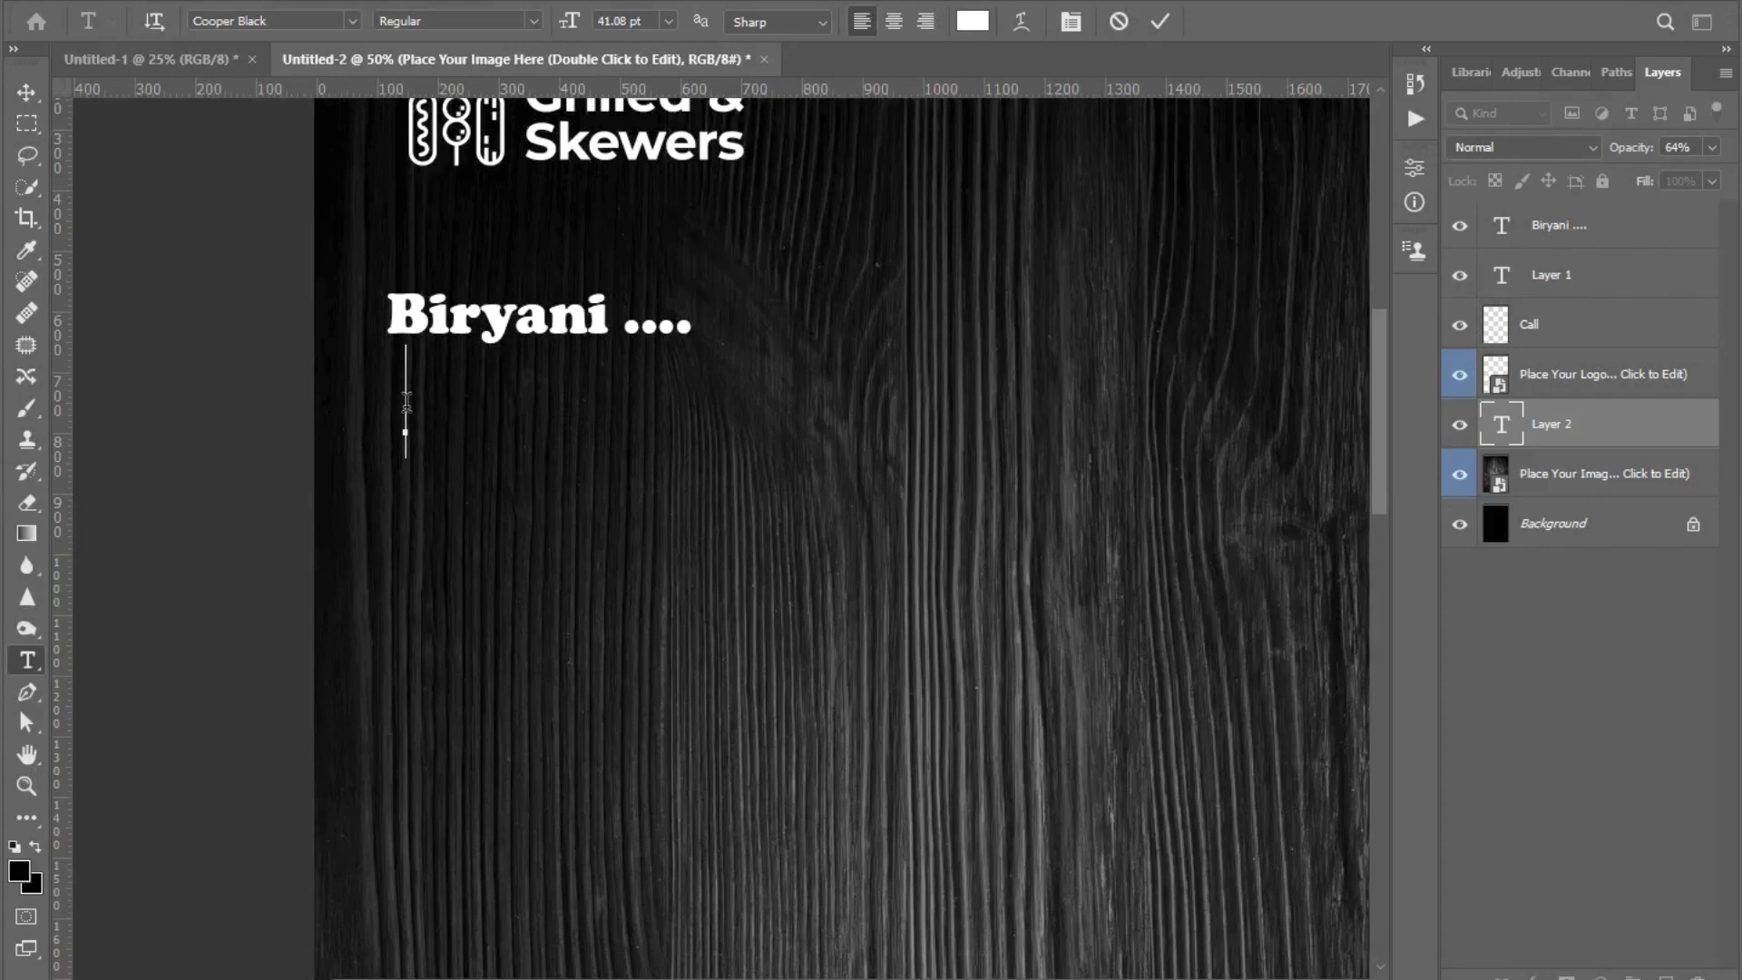
text(Chi)
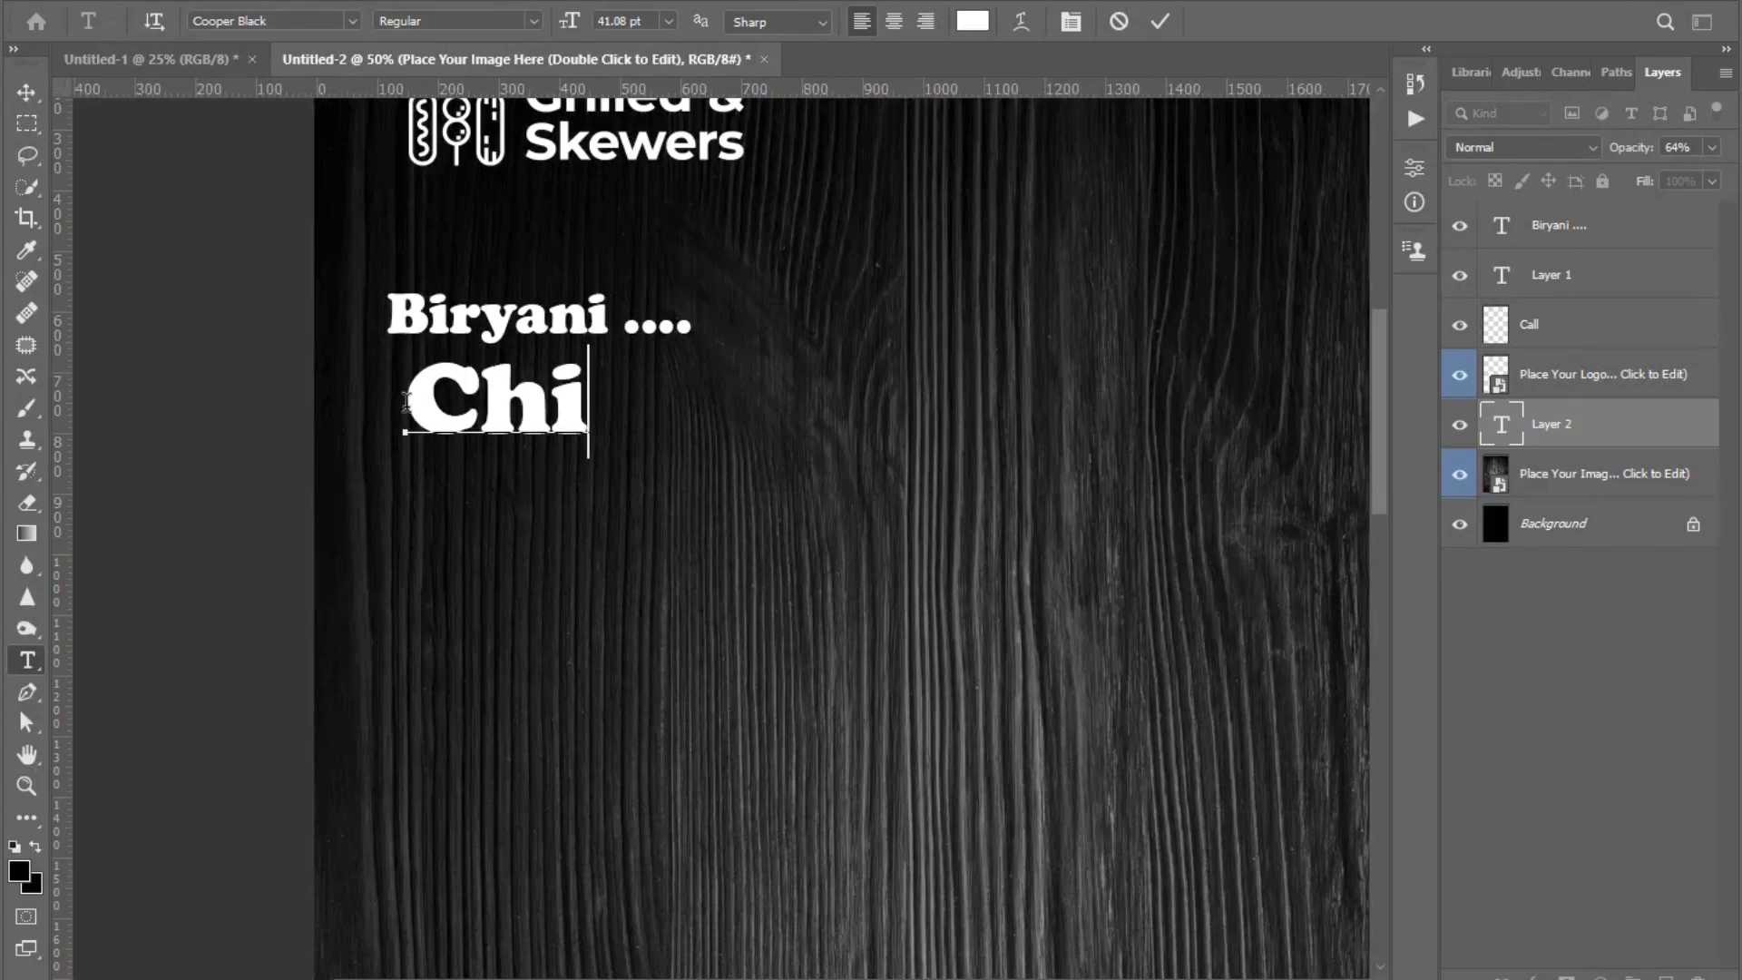
text(cken Biryan)
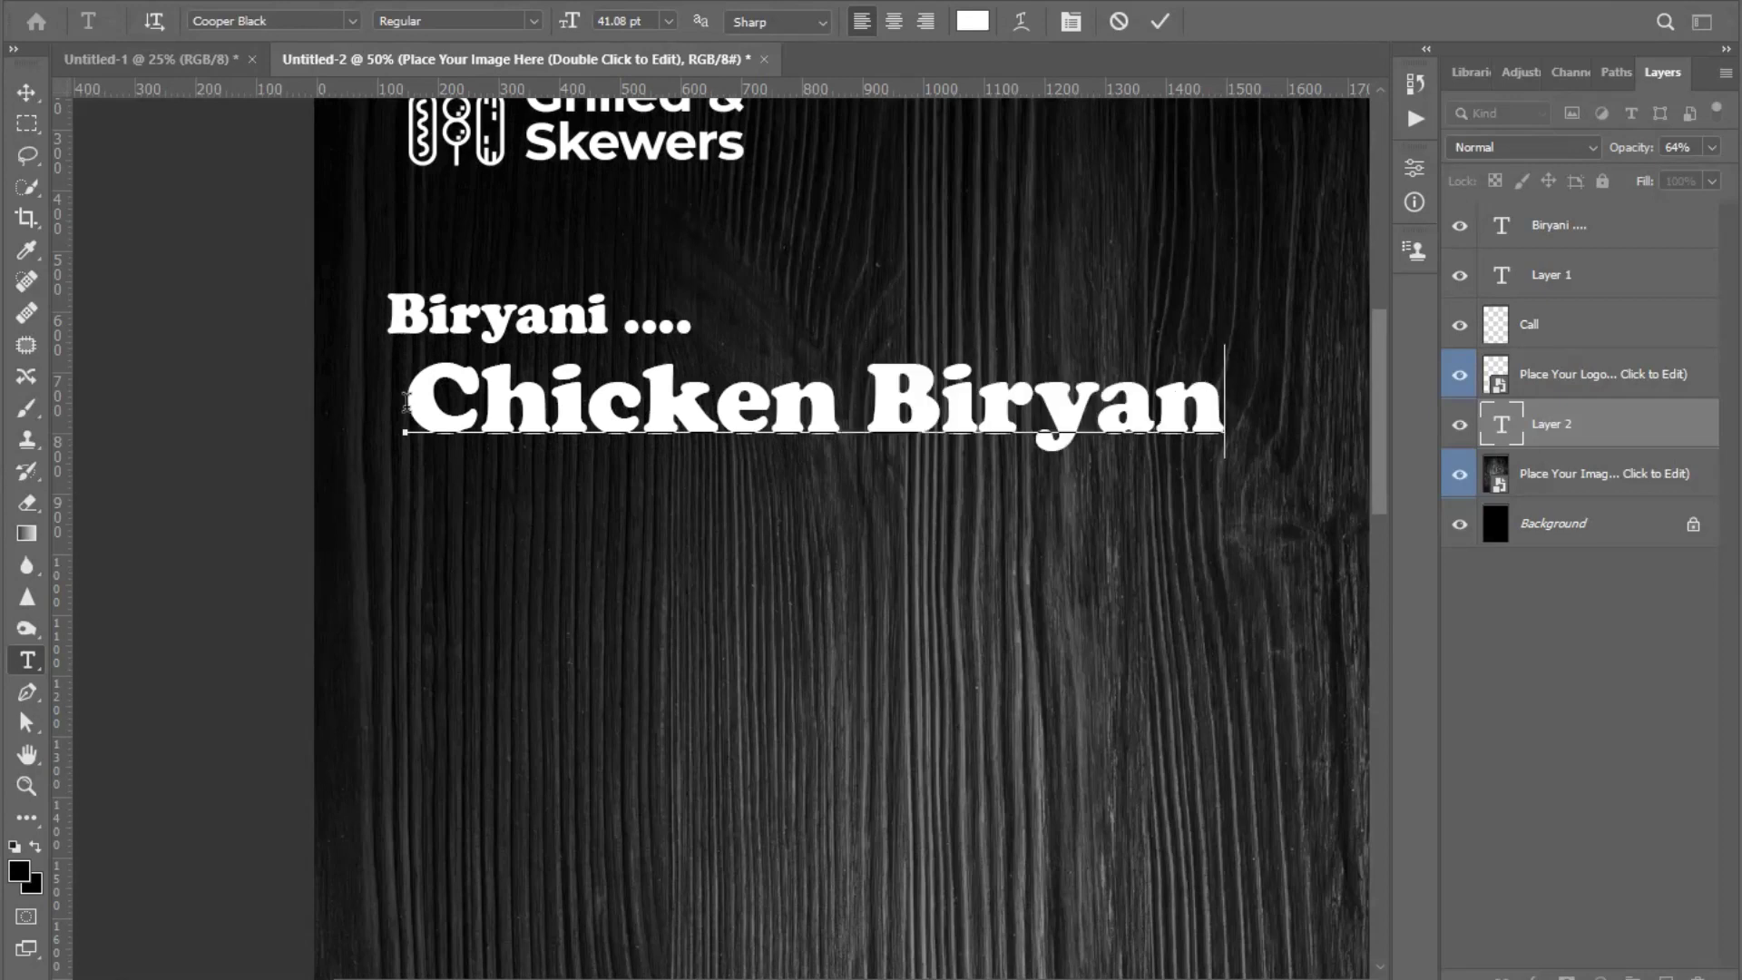
text(i)
key(Return)
text(M)
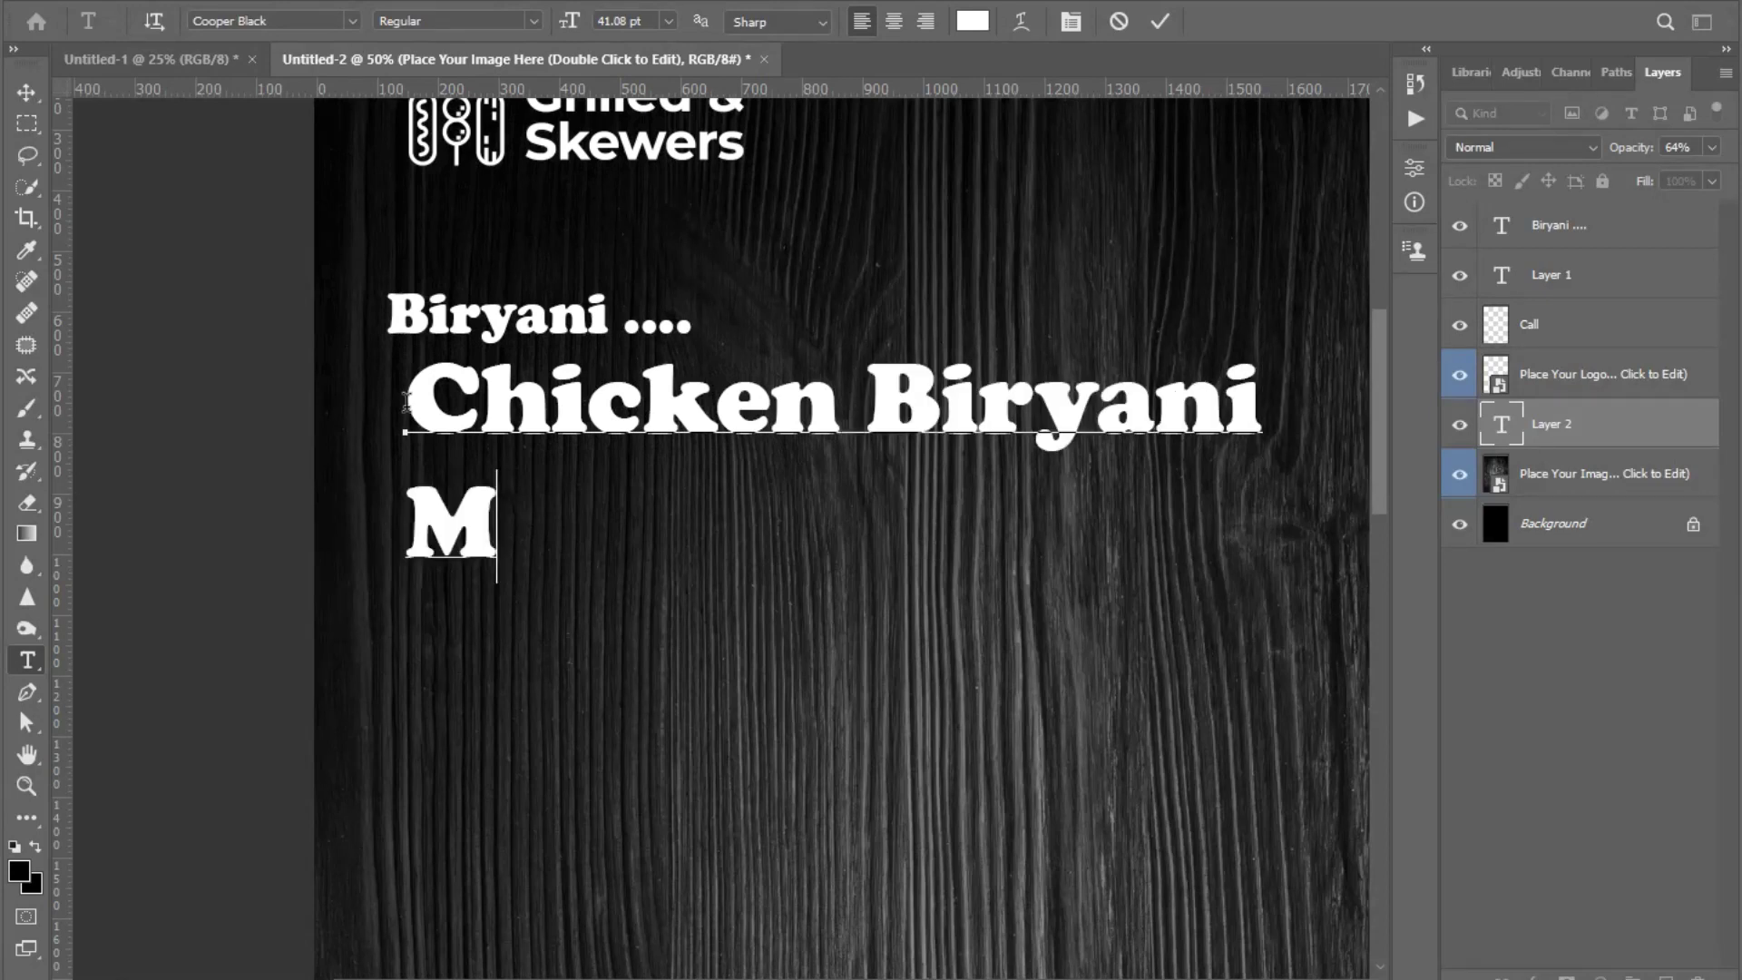
text(utton Bir)
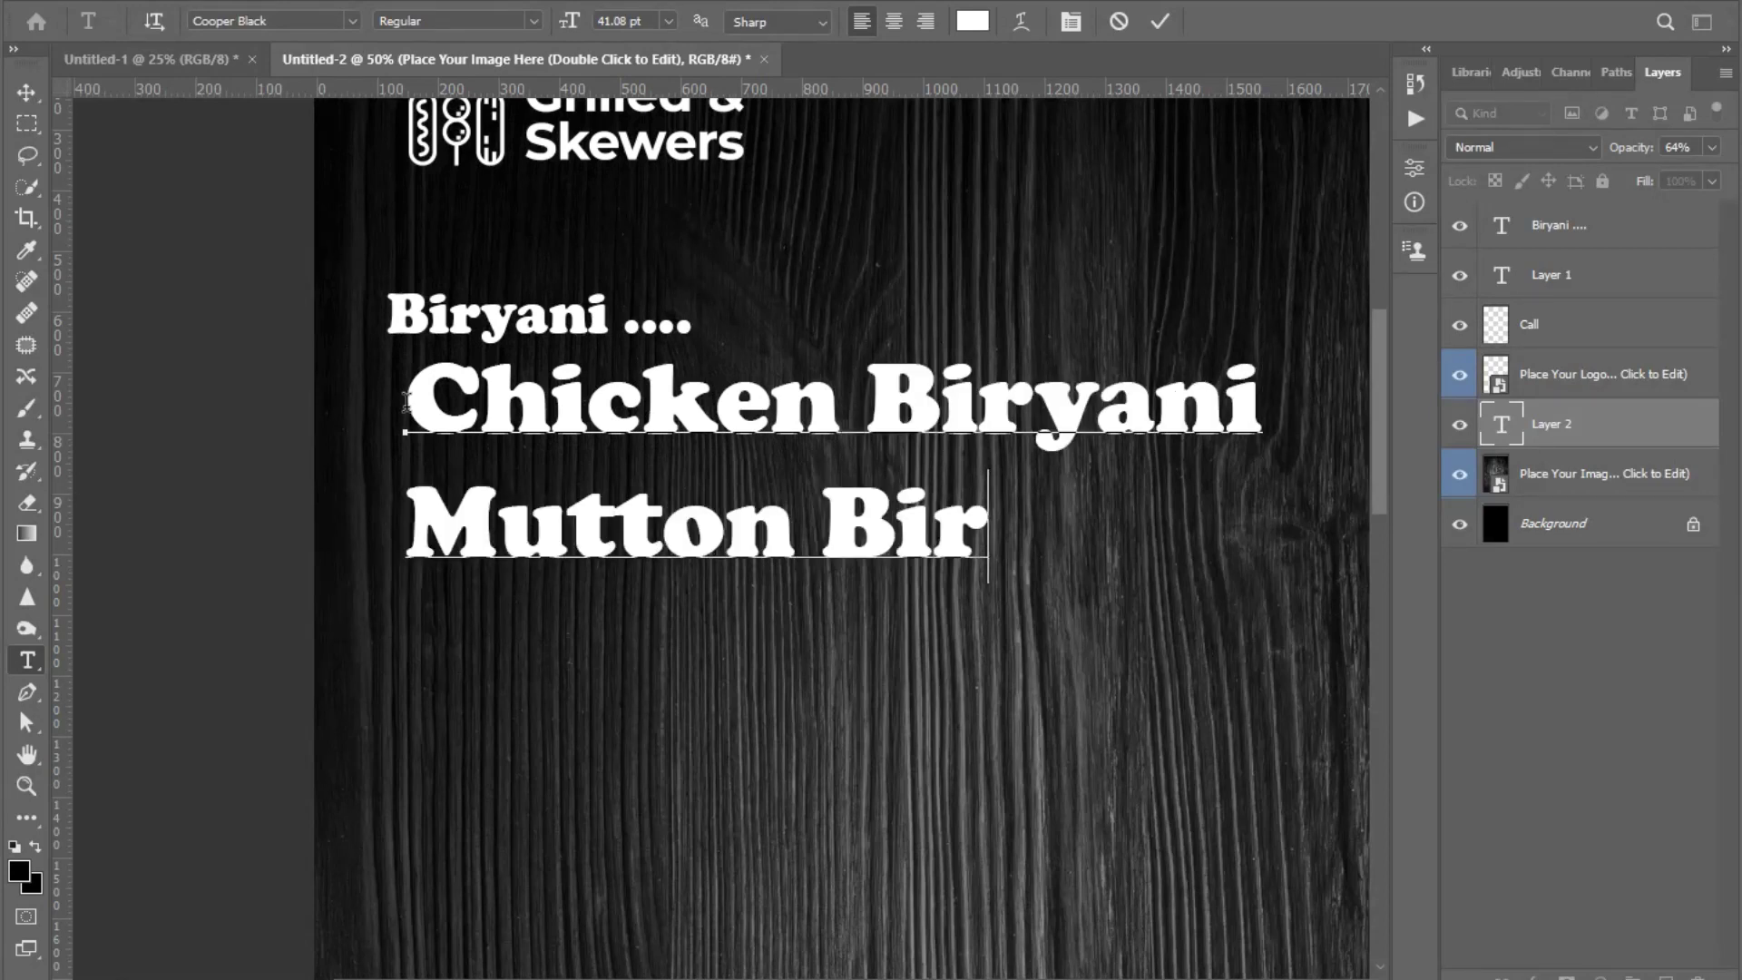
text(yani)
- Add 'Fronce Biryani', 'Egg Biryani' and 'Fish Biryani' lines, then select all list text
key(Return)
text(Fr)
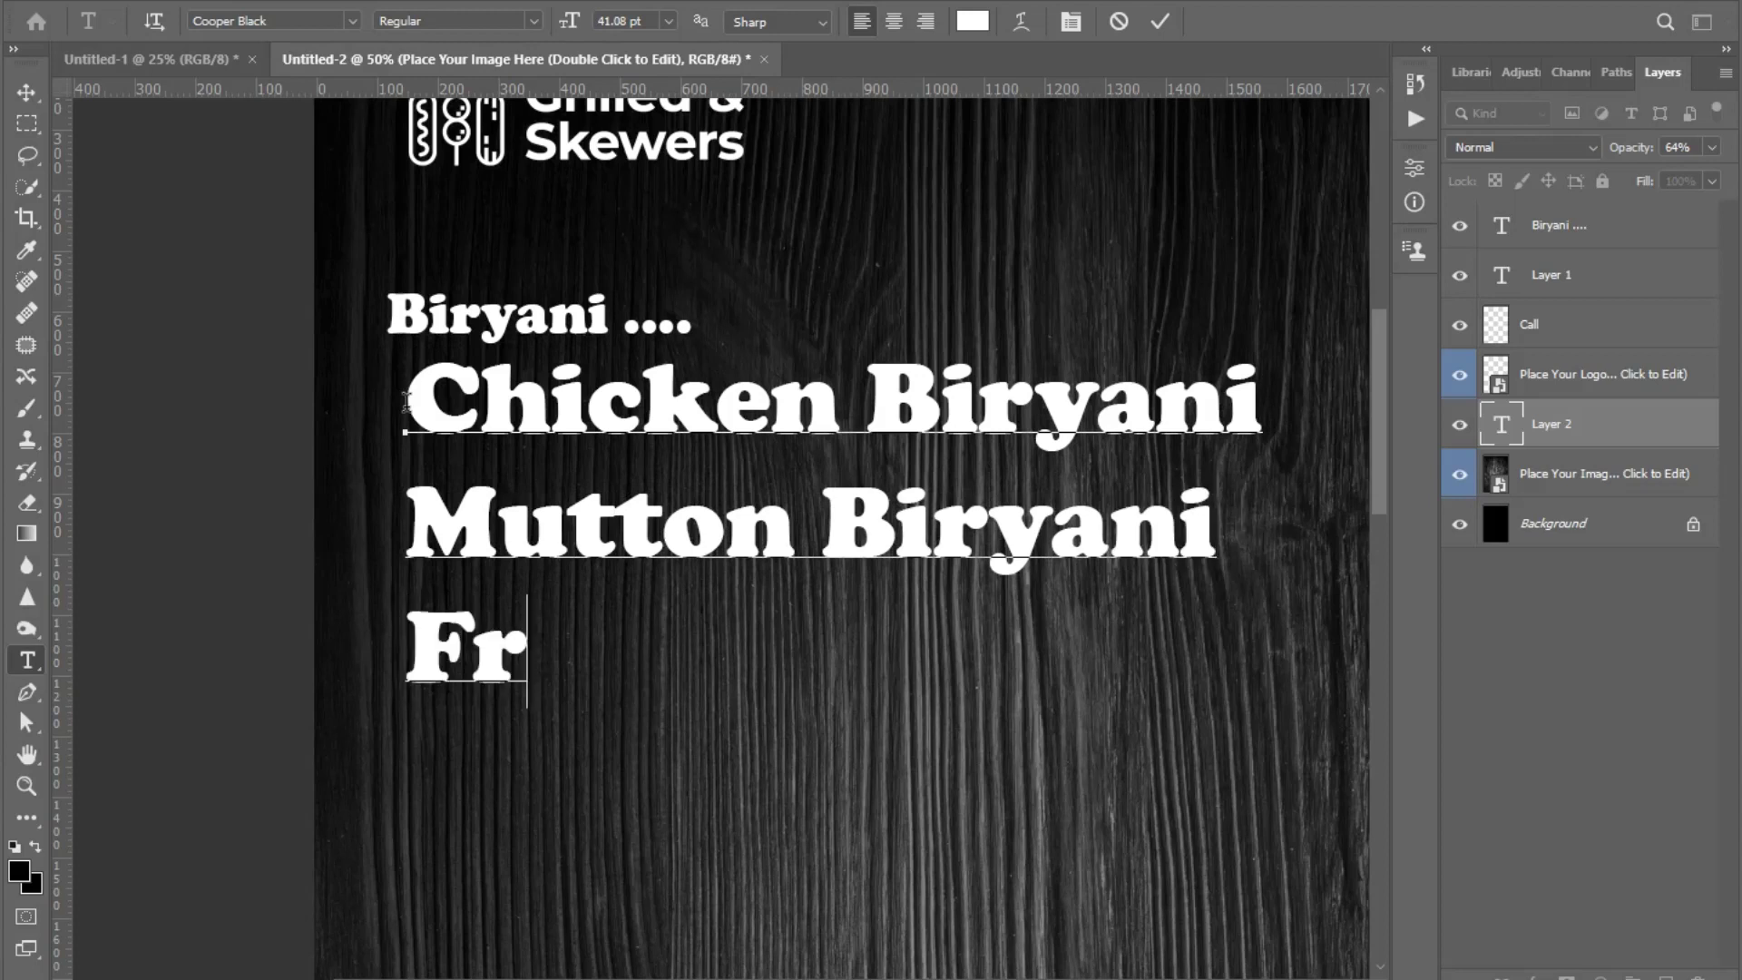
text(once )
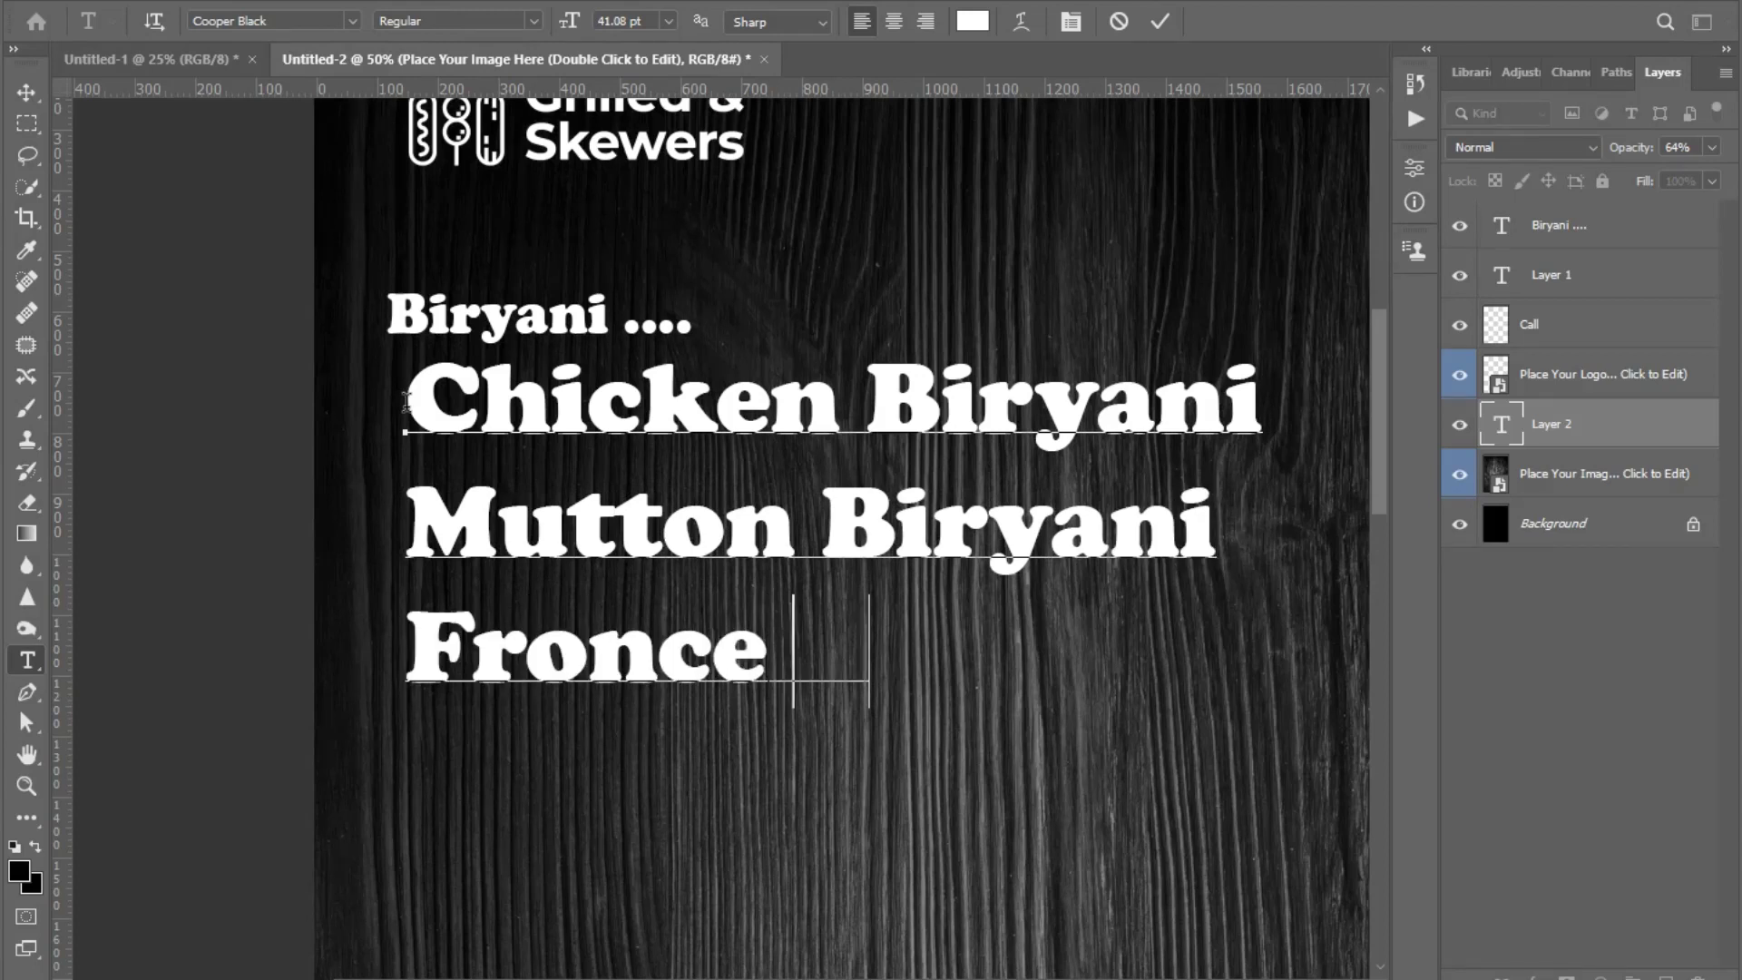
text(Biryani)
key(Return)
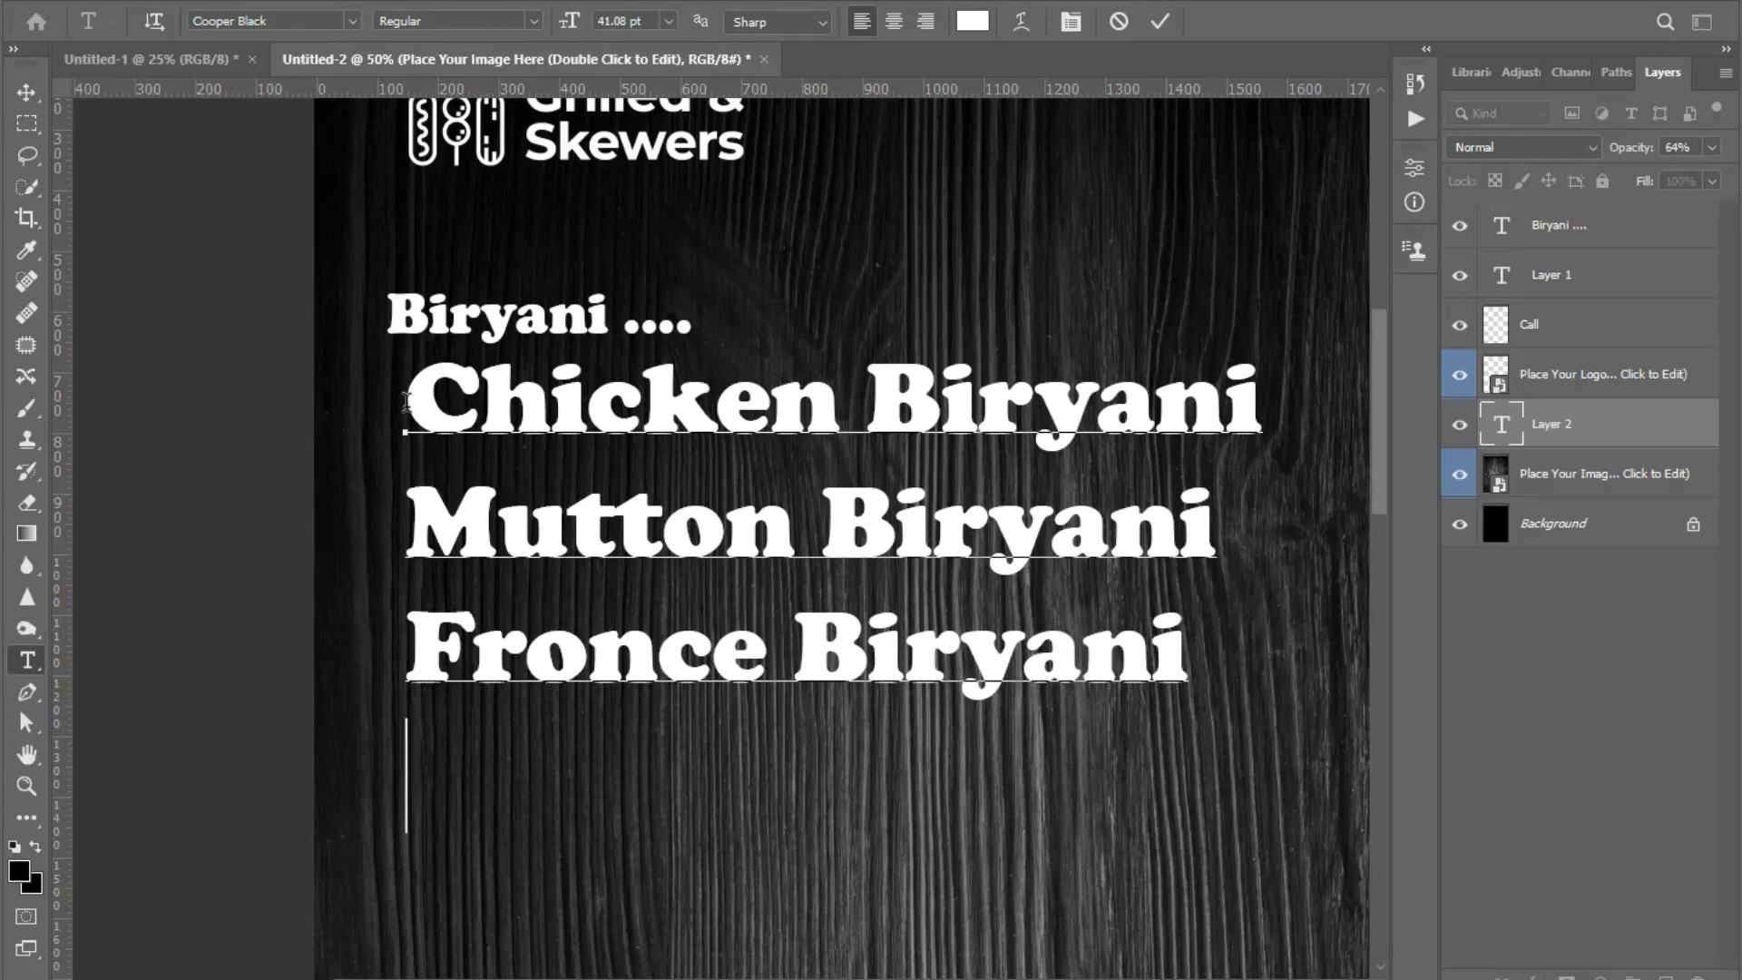
text(Egg )
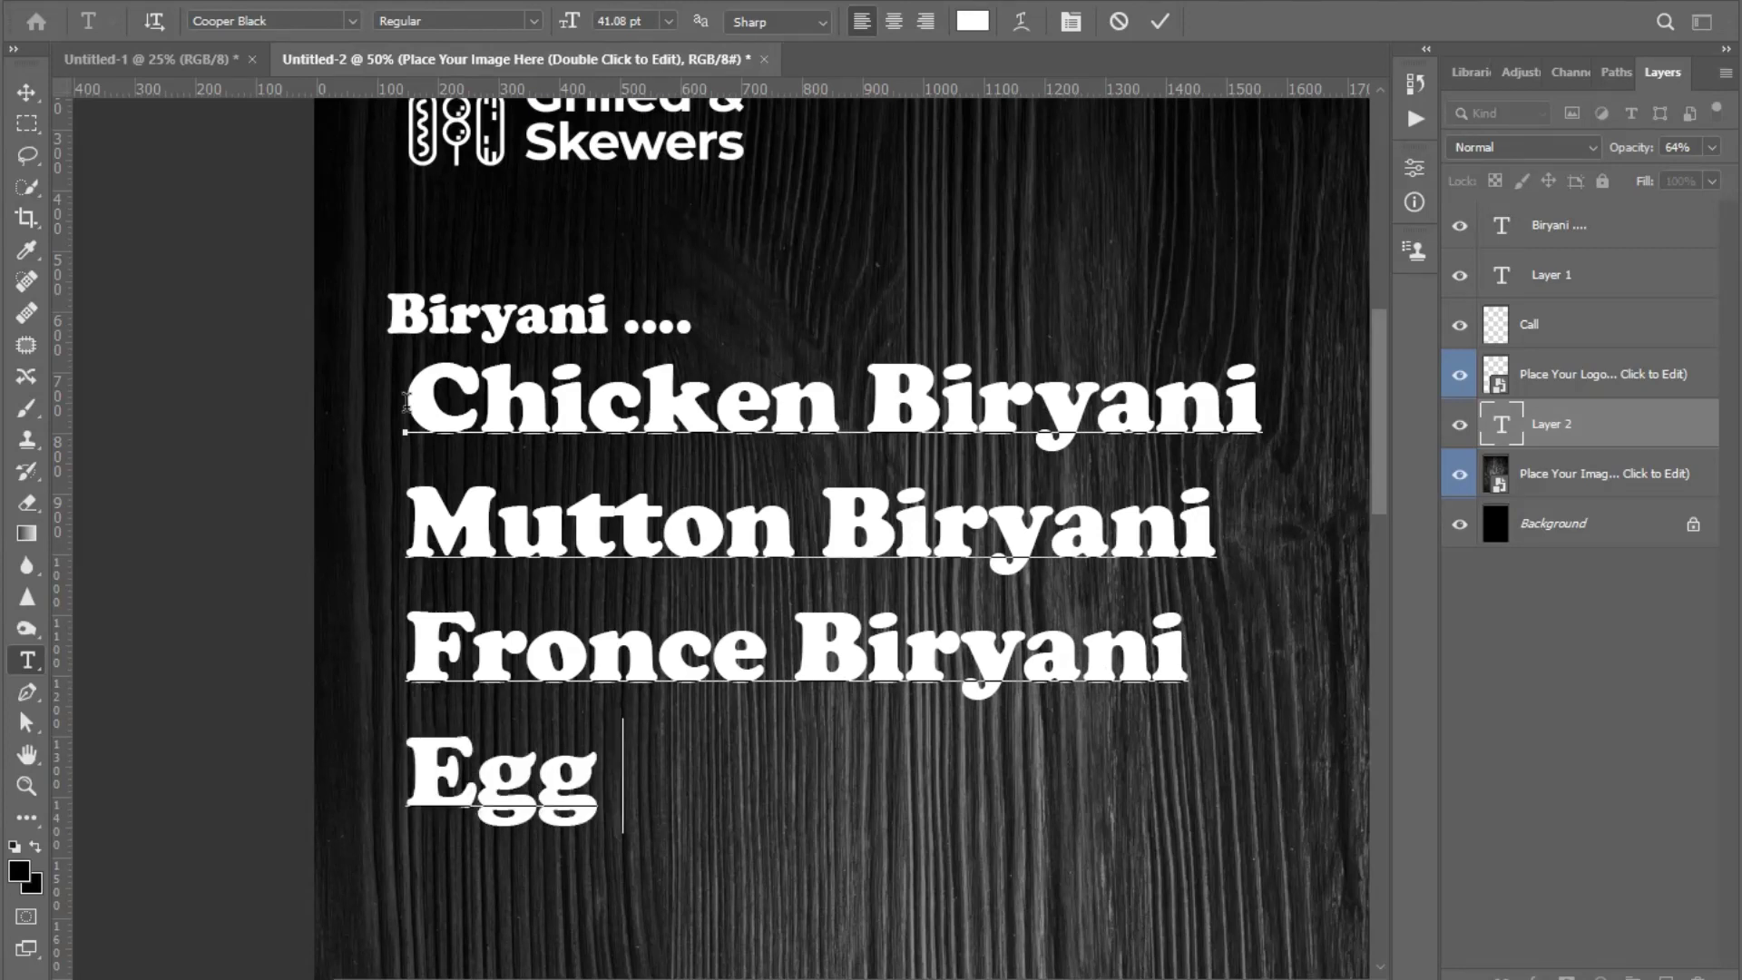
text(Biryani)
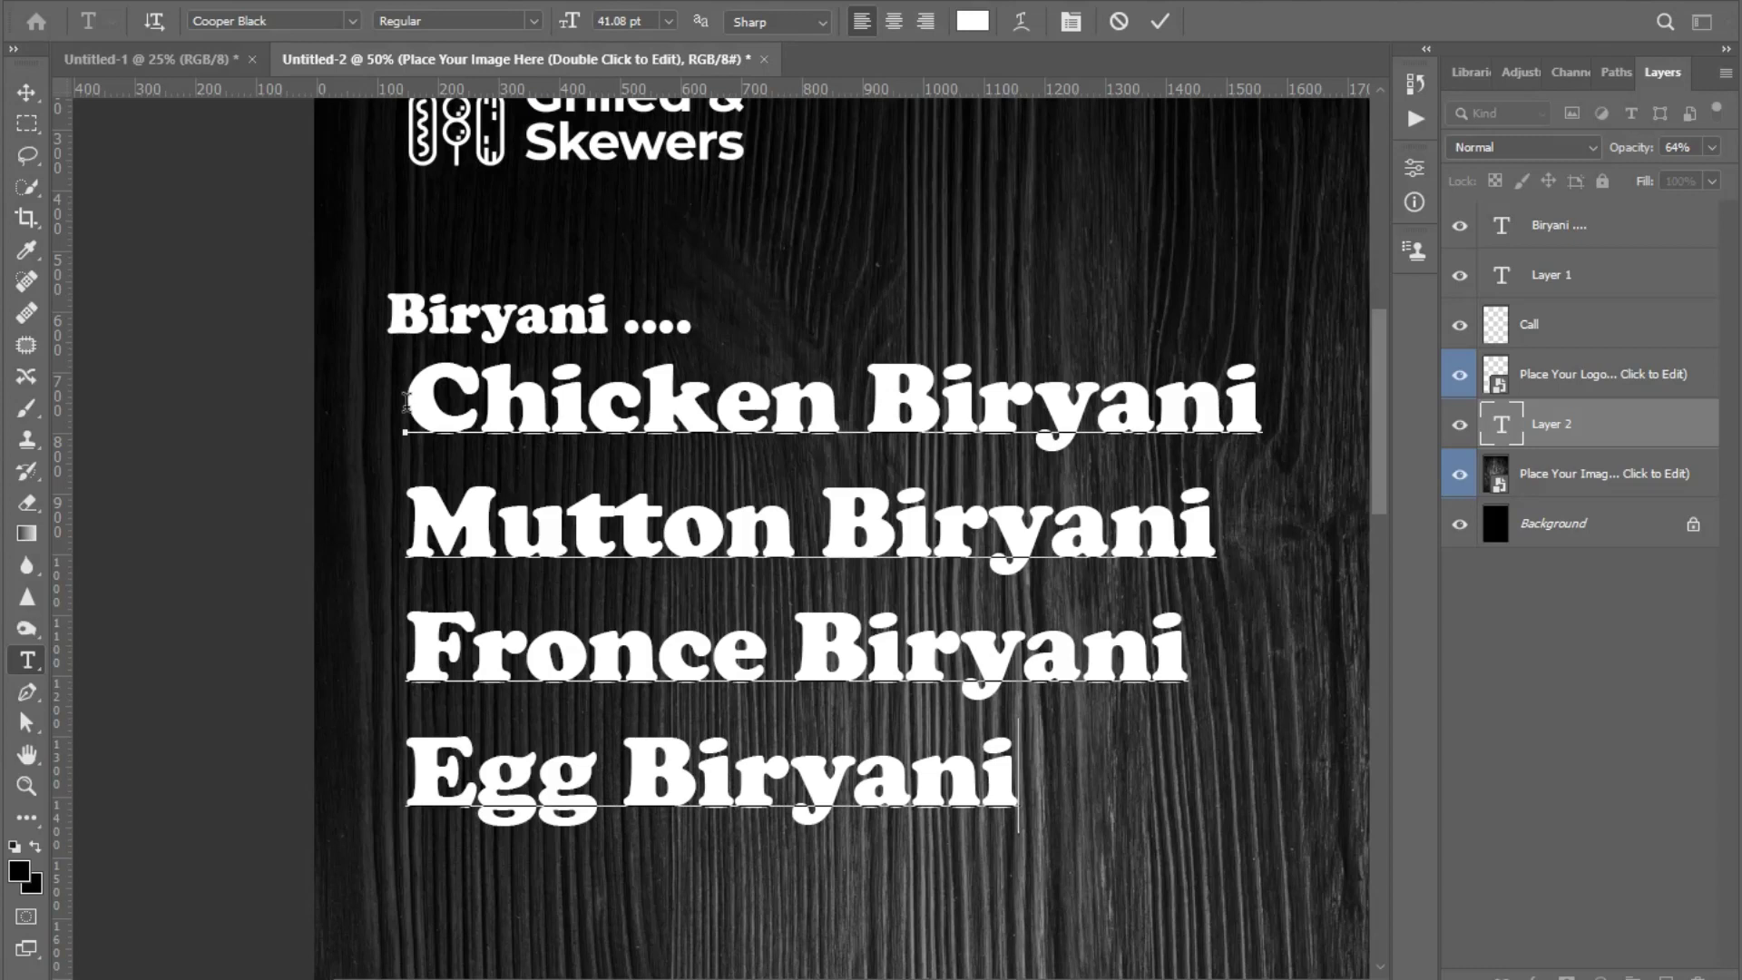
key(Return)
text(Fish)
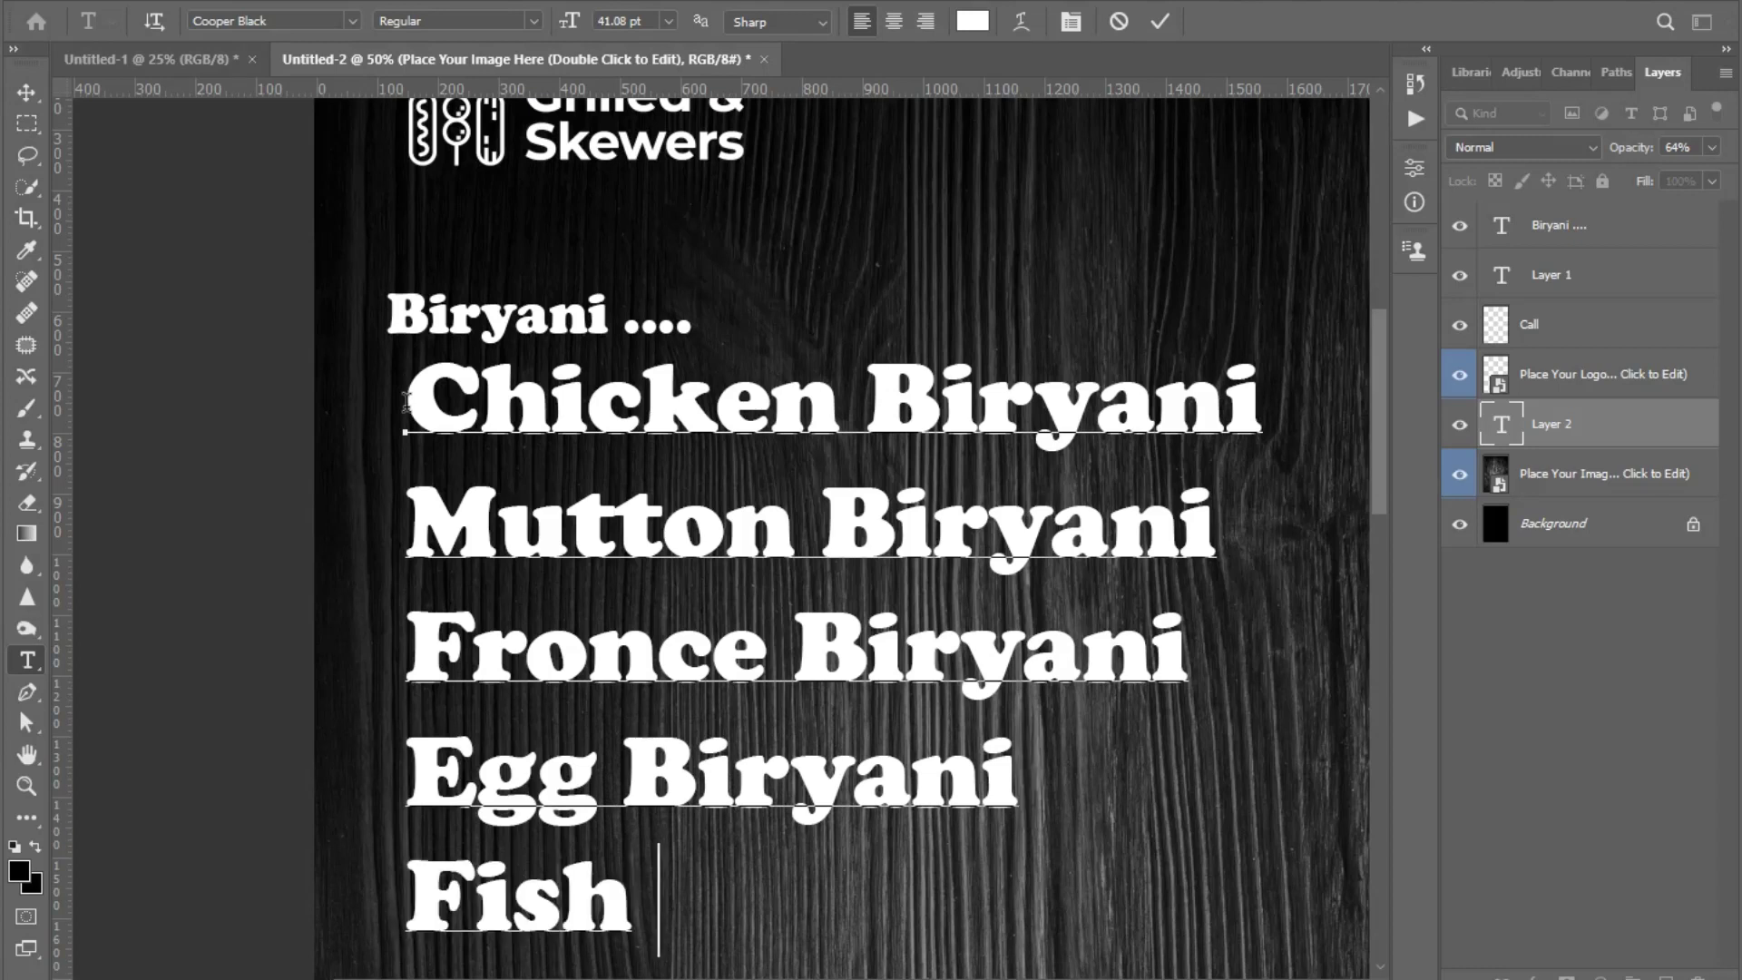
text( Biryani)
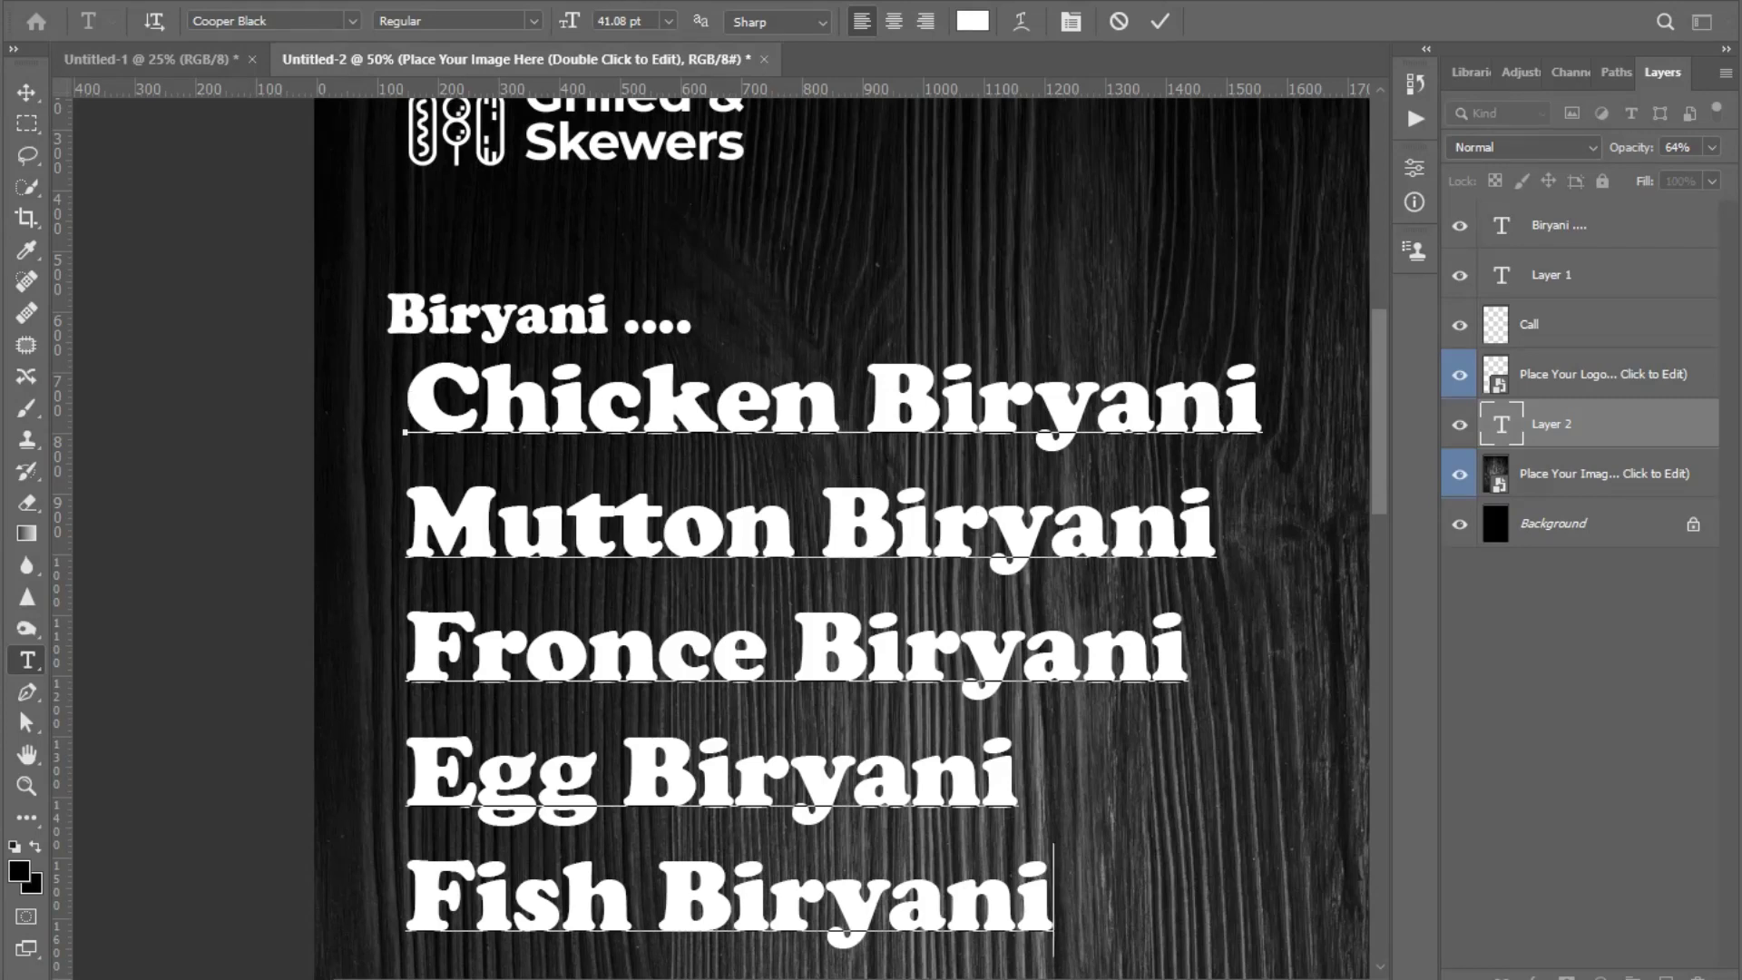
key(ctrl+a)
- Preview a series of typefaces, including Forte, on the selected biryani dish list
click(343, 19)
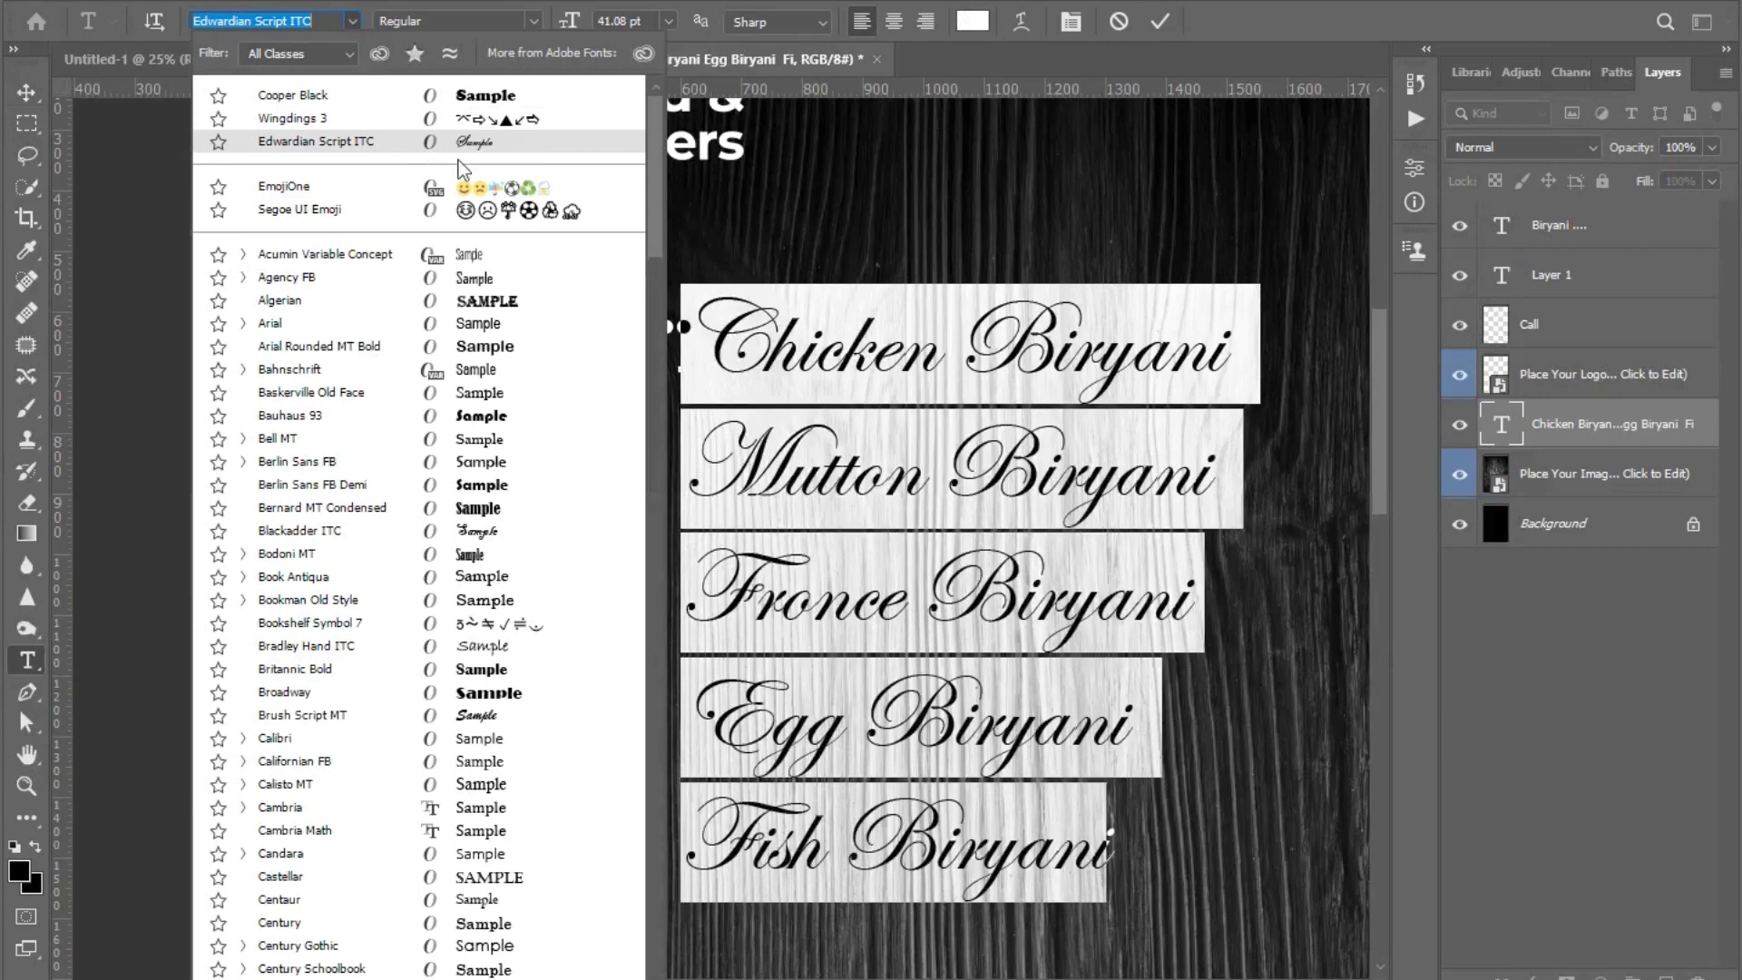
key(Up)
key(Down)
key(Down)
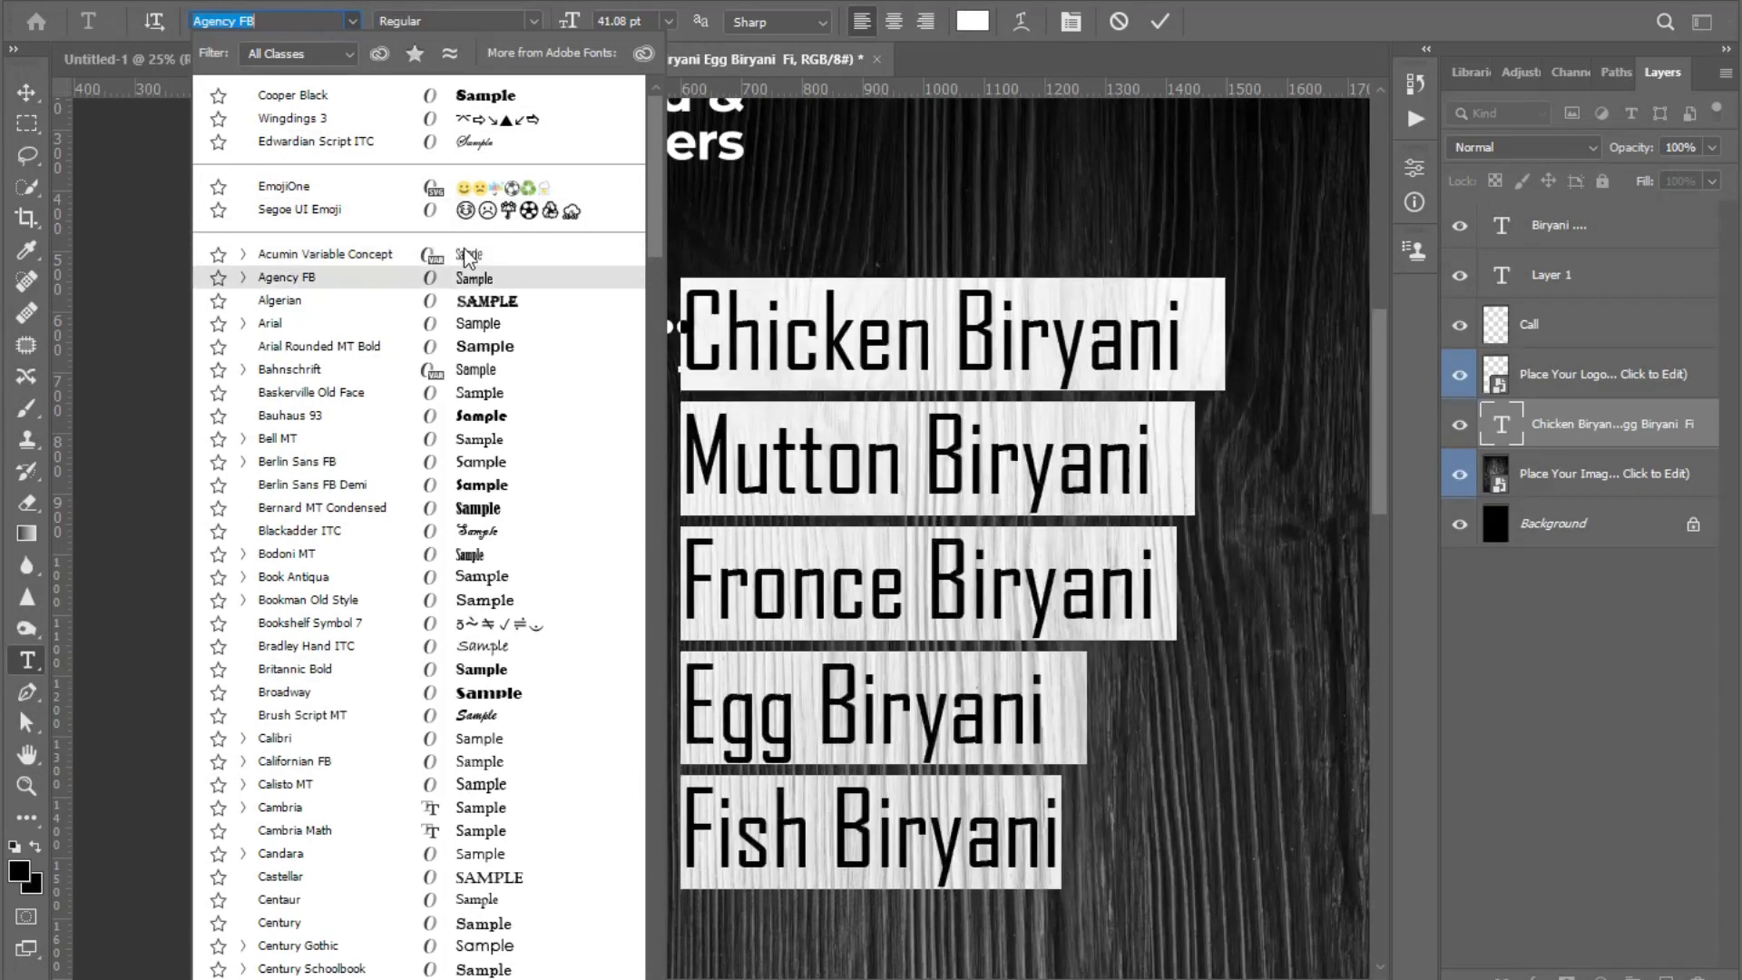
key(Down)
key(Down)
key(Down)
key(Down)
key(Down)
key(Down)
key(Down)
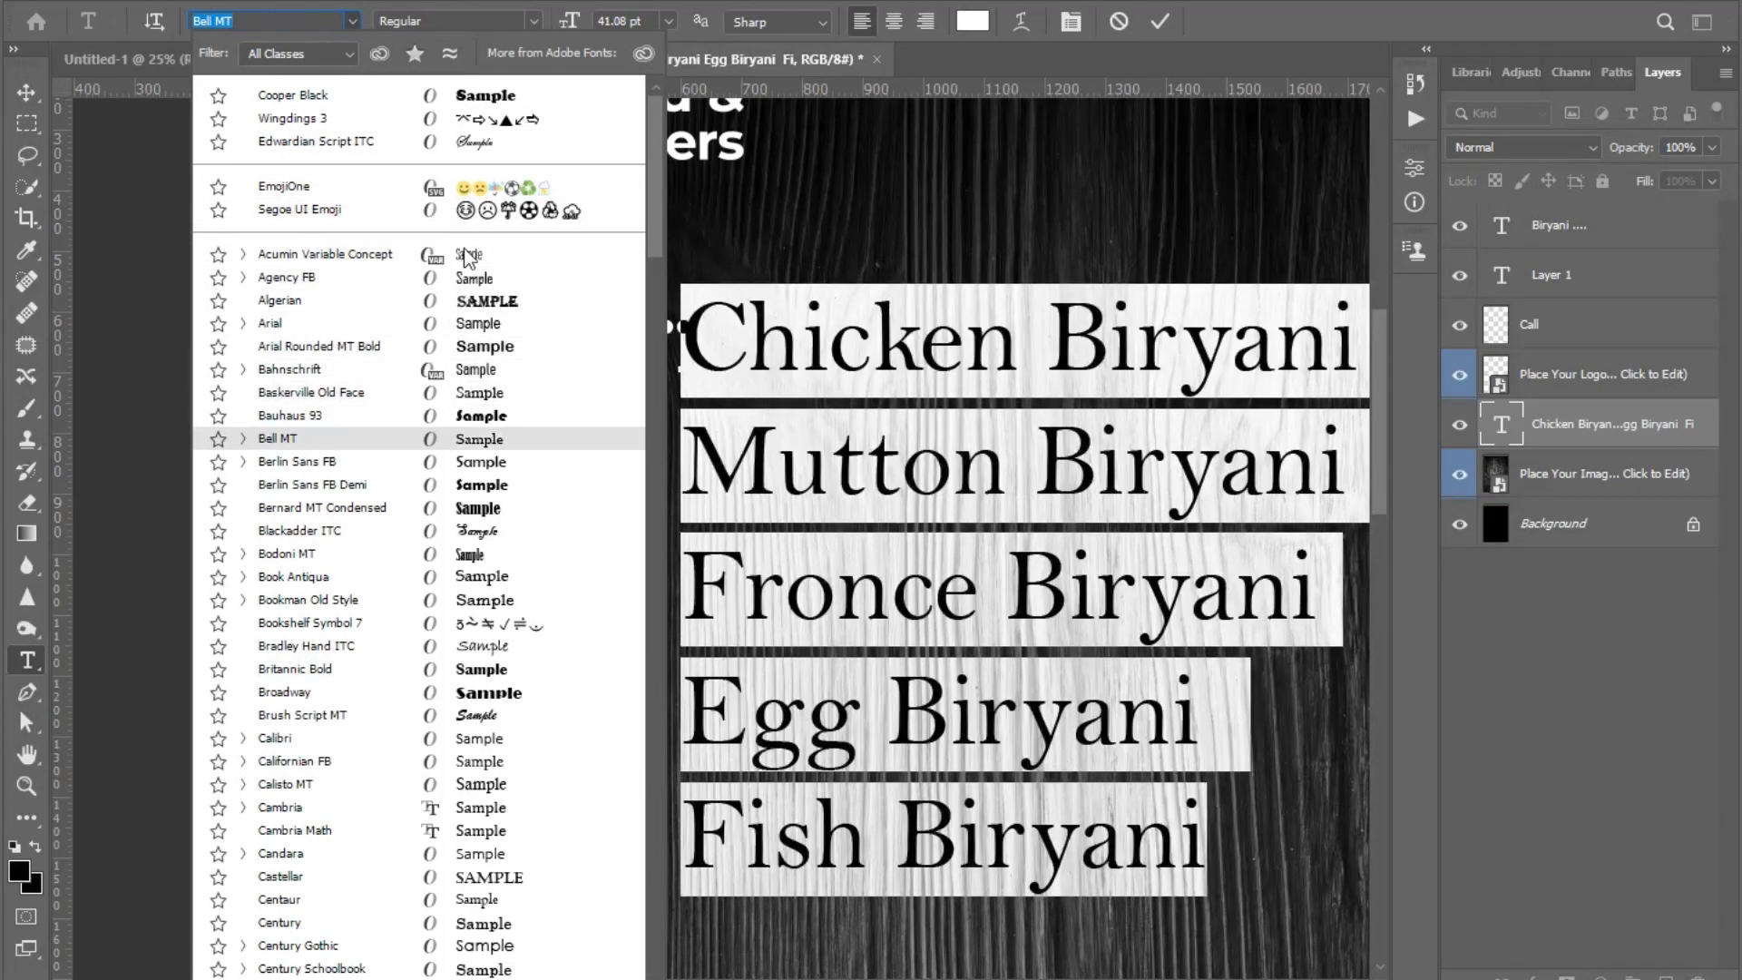
key(Down)
key(Down)
key(Down)
key(Down)
key(Down)
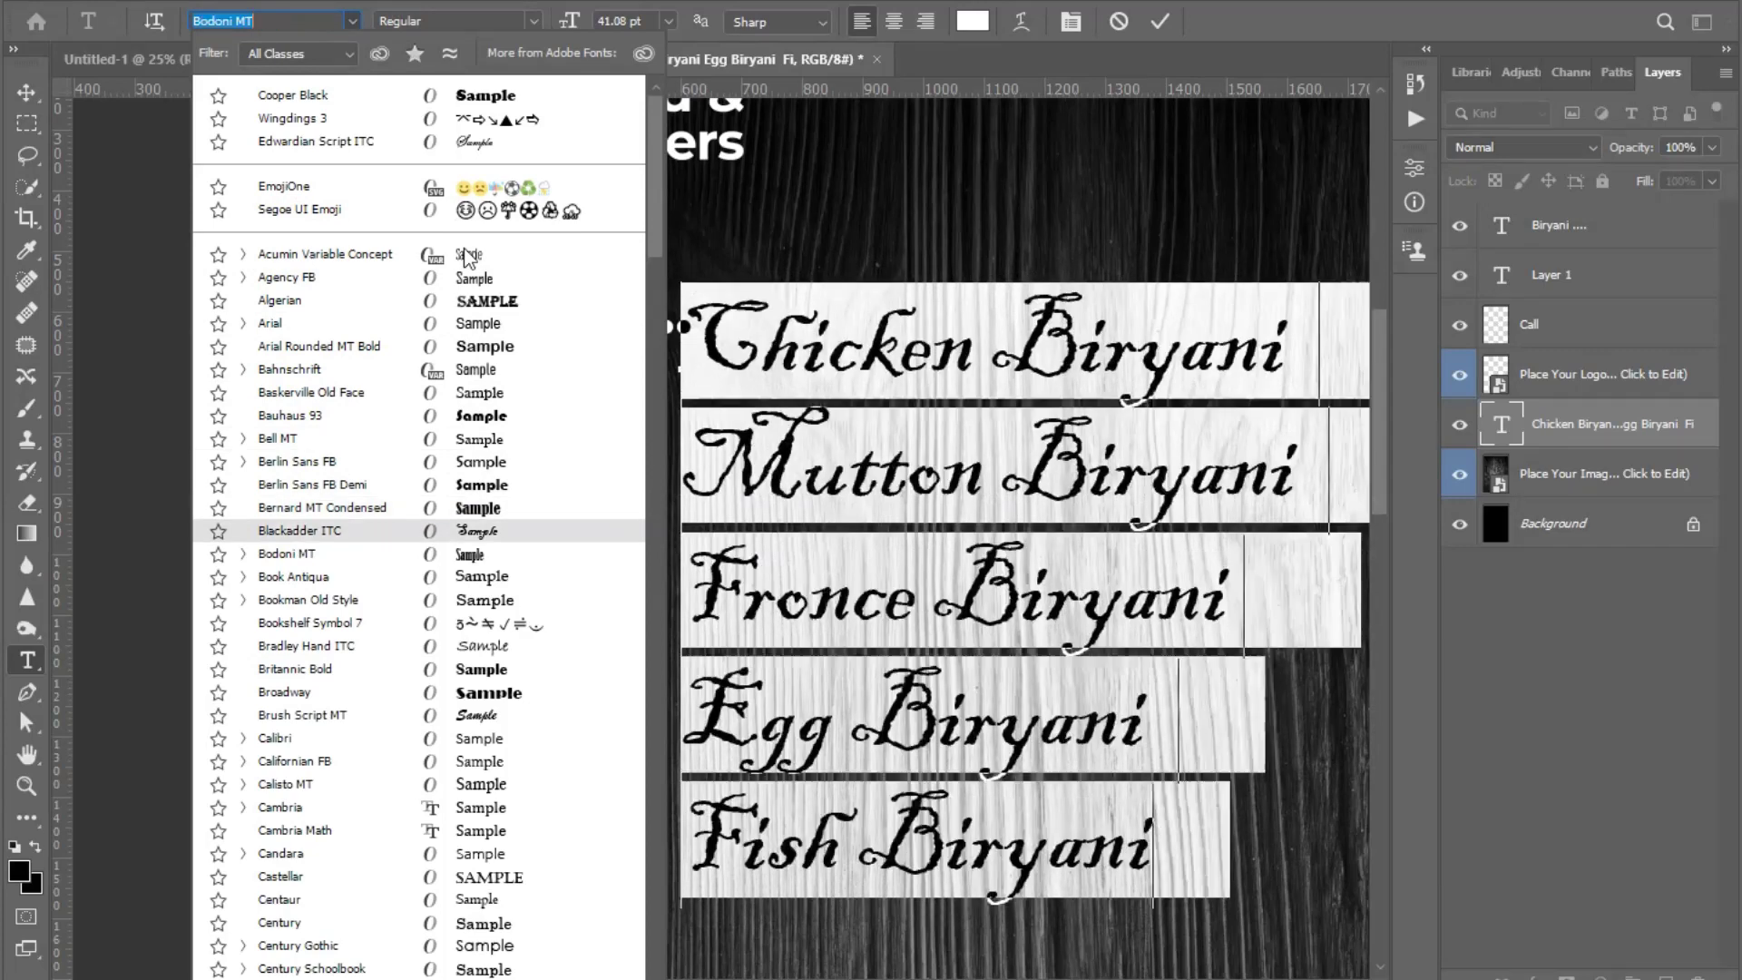
key(Down)
key(Down)
key(Down)
key(Down)
key(Down)
key(Down)
key(Down)
key(Down)
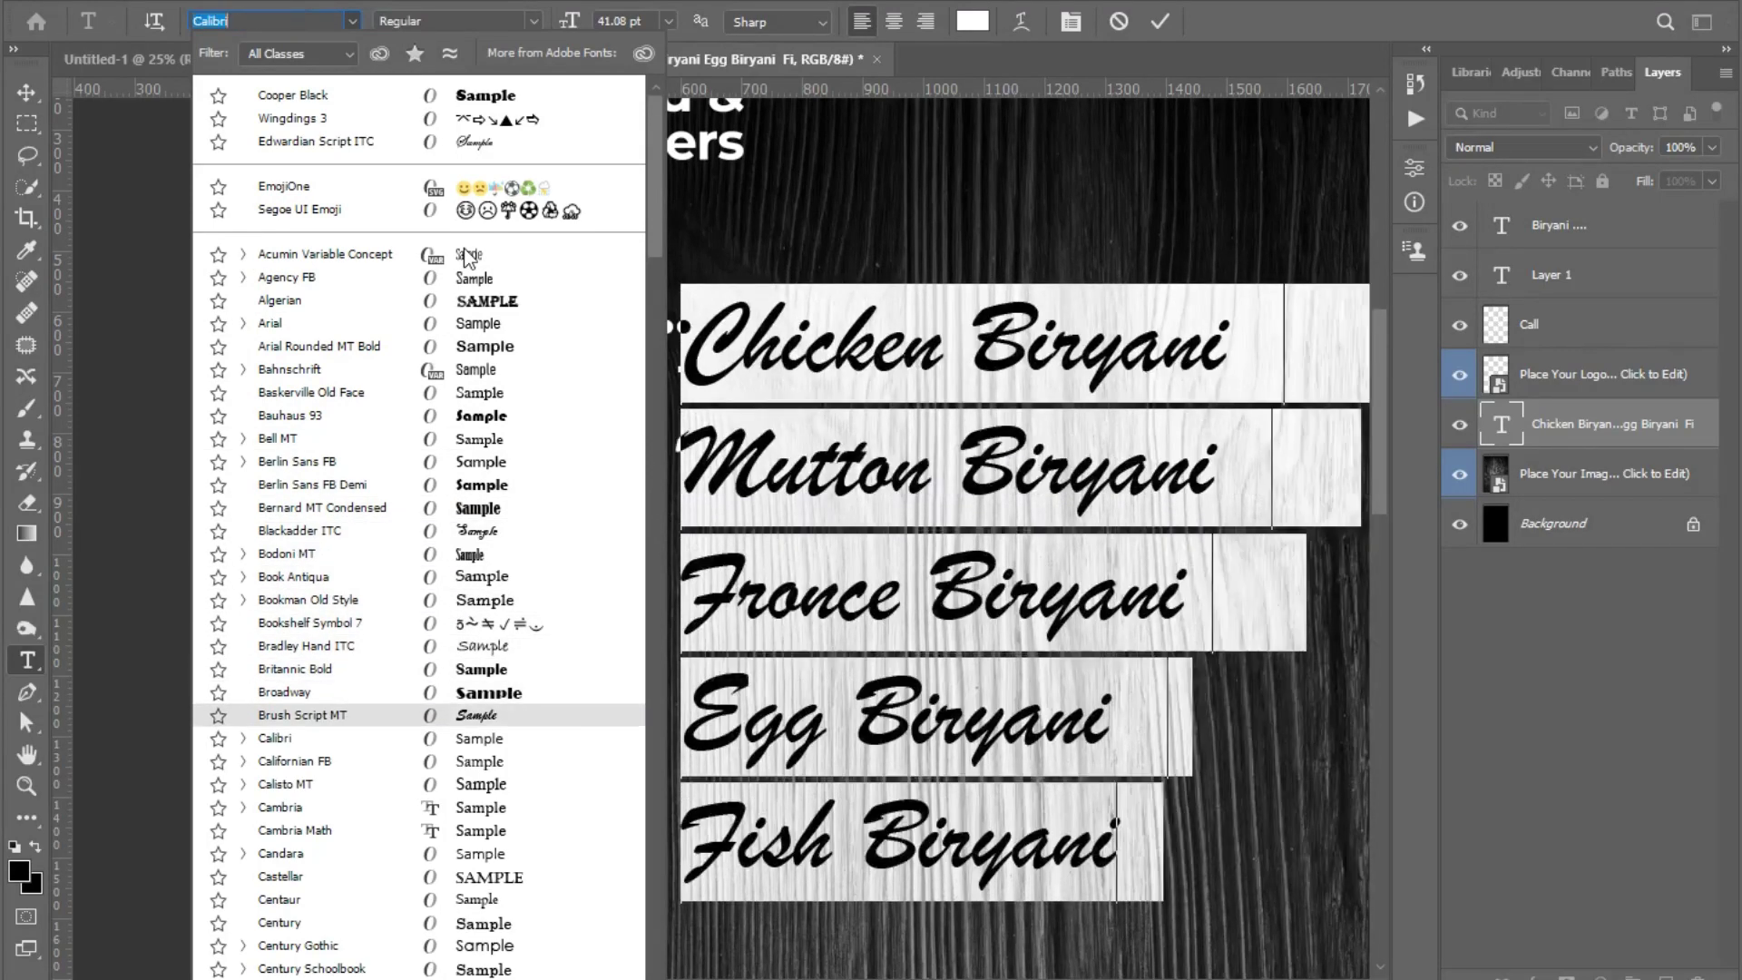
key(Down)
key(Down)
key(Down)
key(Down)
key(Down)
key(Down)
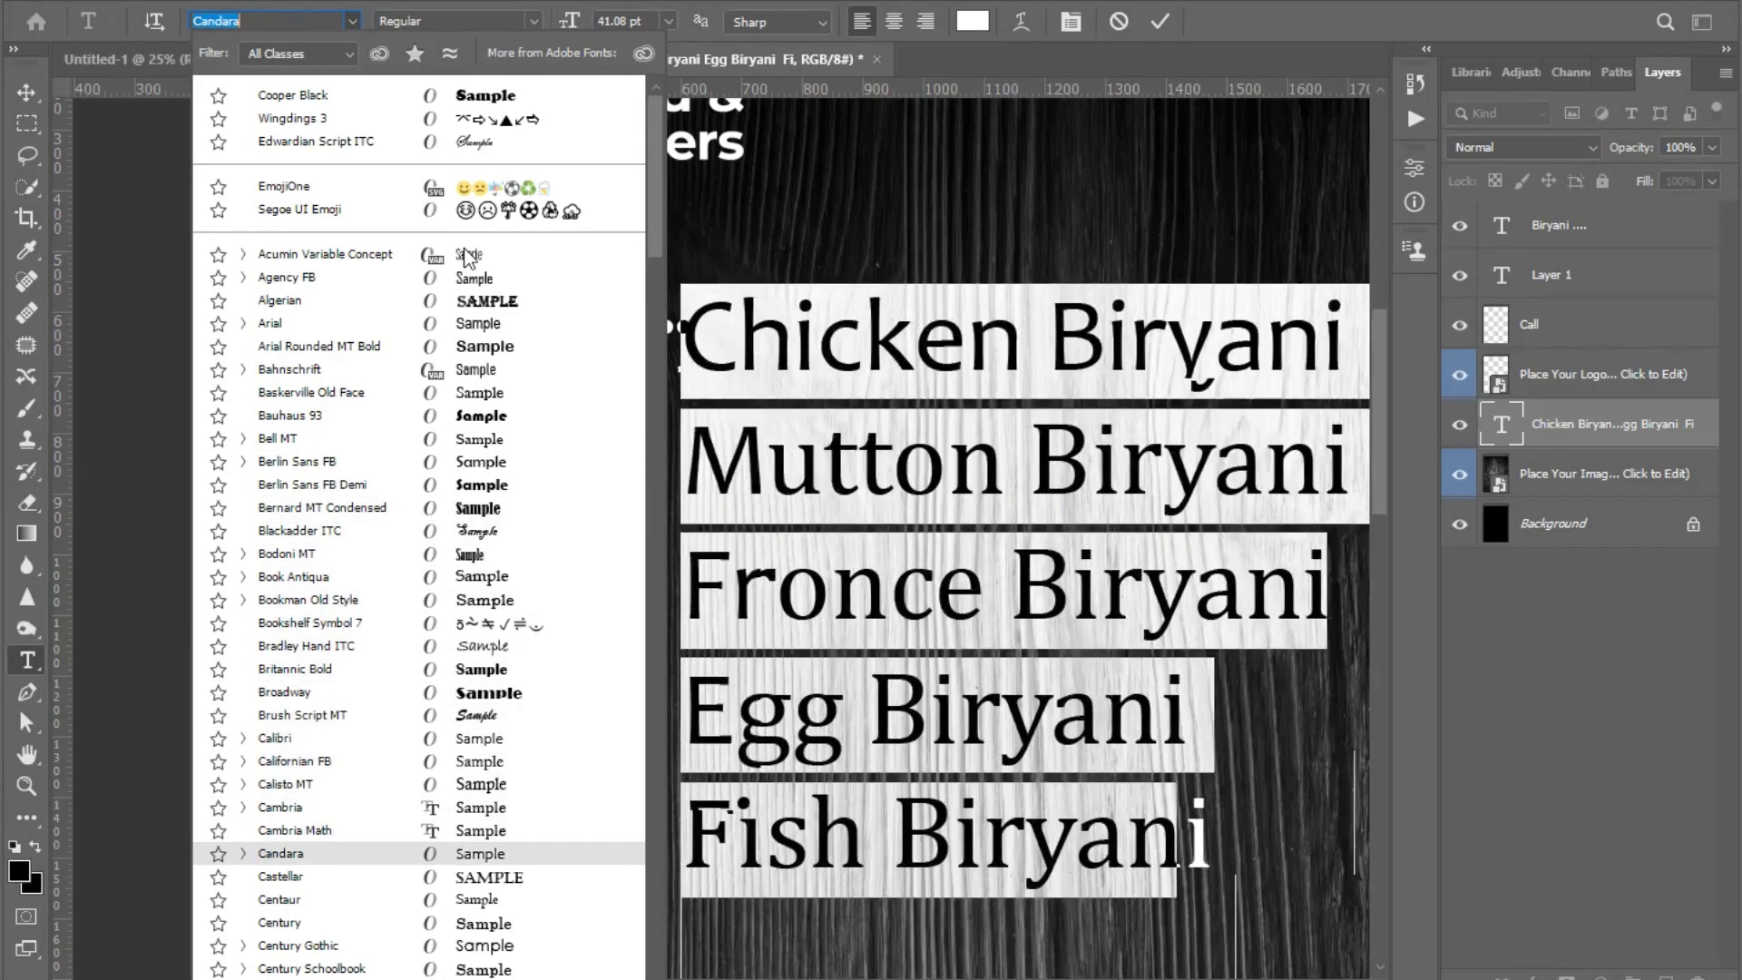
key(Down)
key(Down)
key(Down)
key(Down)
key(Down)
key(Down)
key(Down)
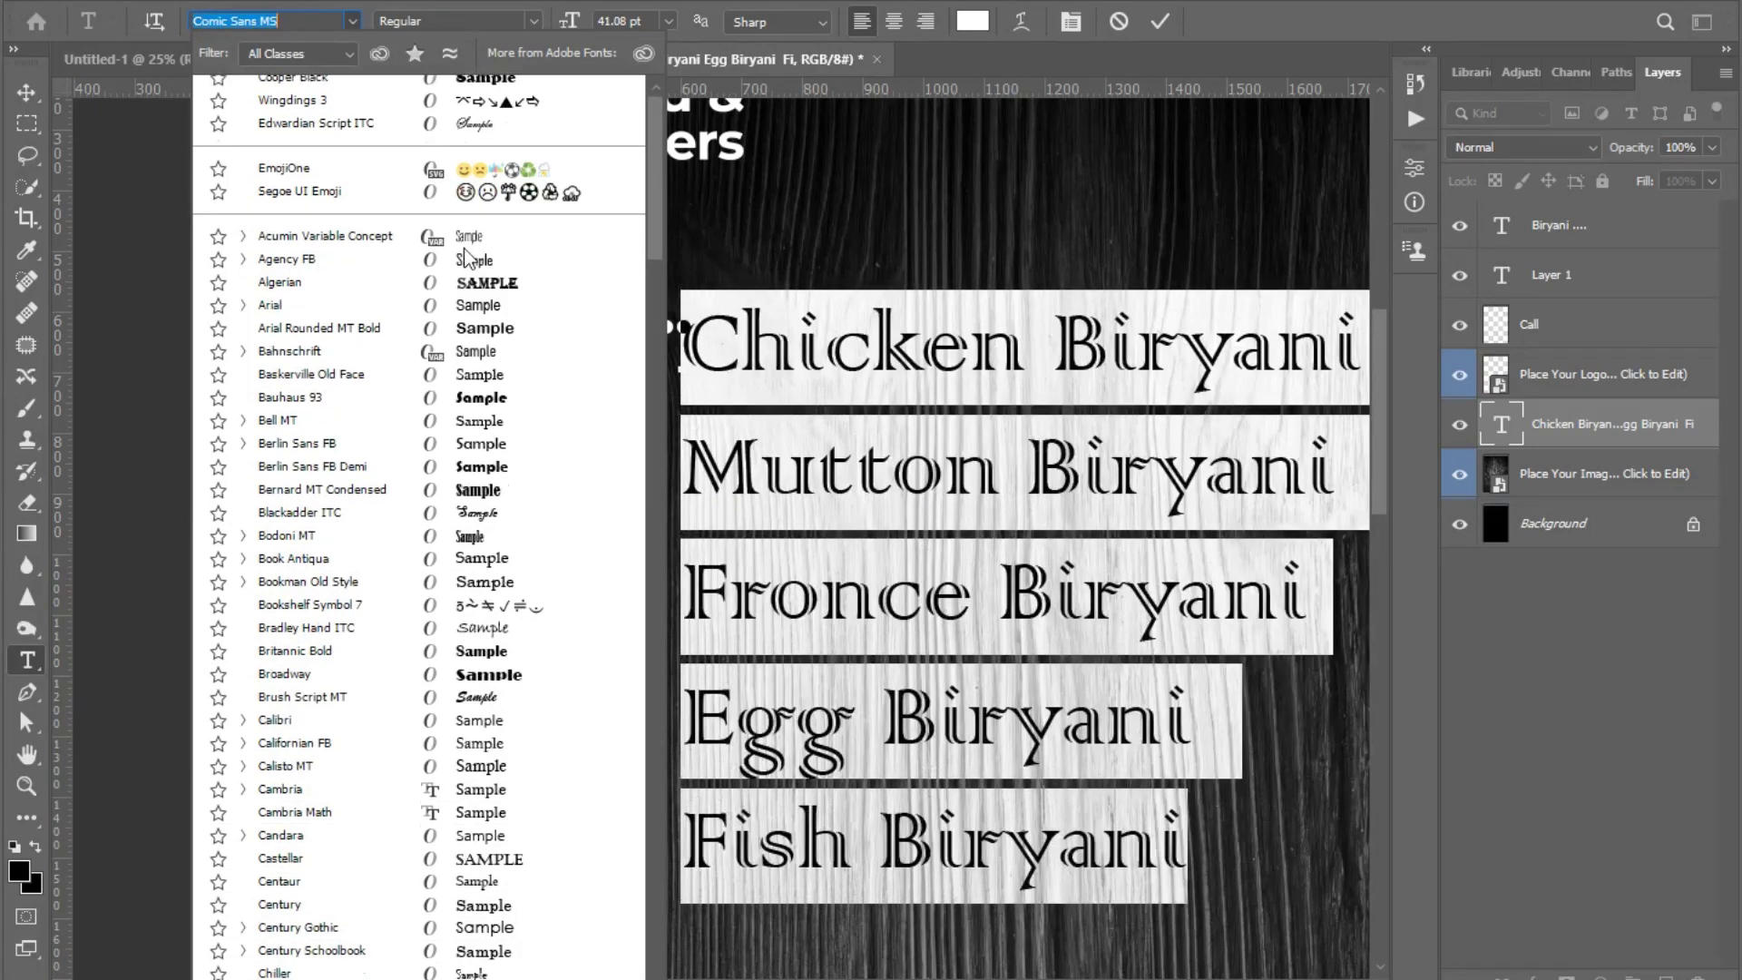
key(Down)
key(Down)
key(Down)
key(Down)
key(Down)
key(Down)
key(Down)
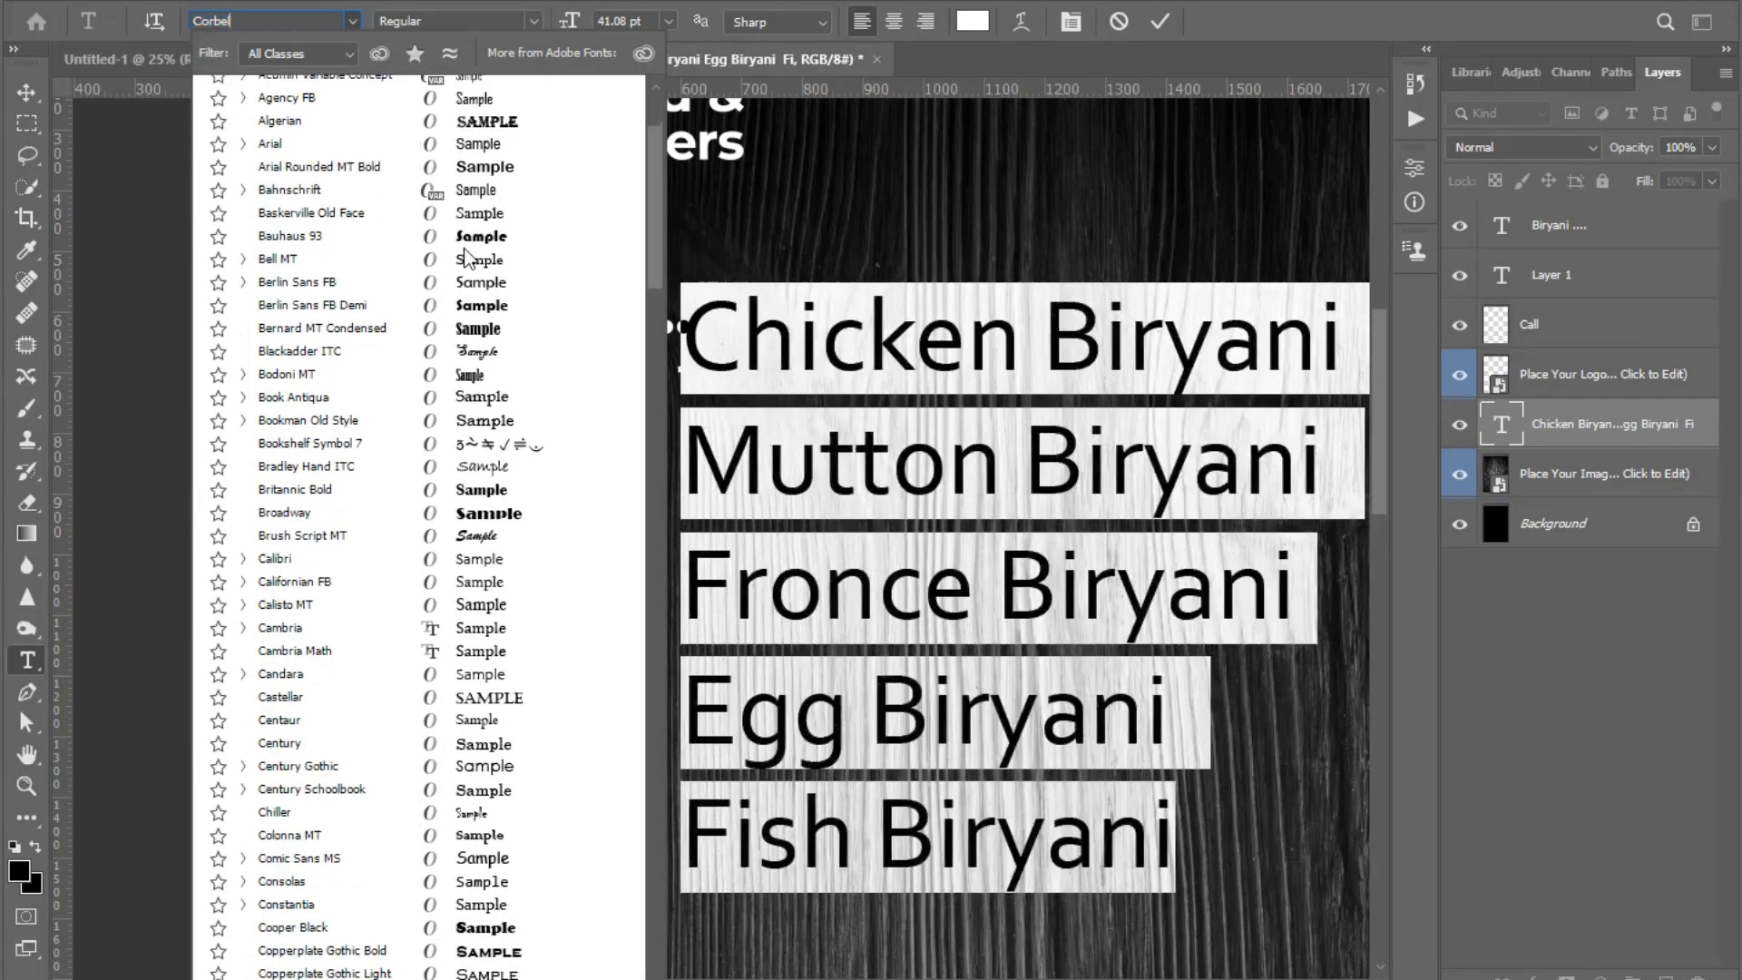
key(Down)
key(Down)
key(Down)
key(Down)
key(Down)
key(Down)
key(Down)
key(Down)
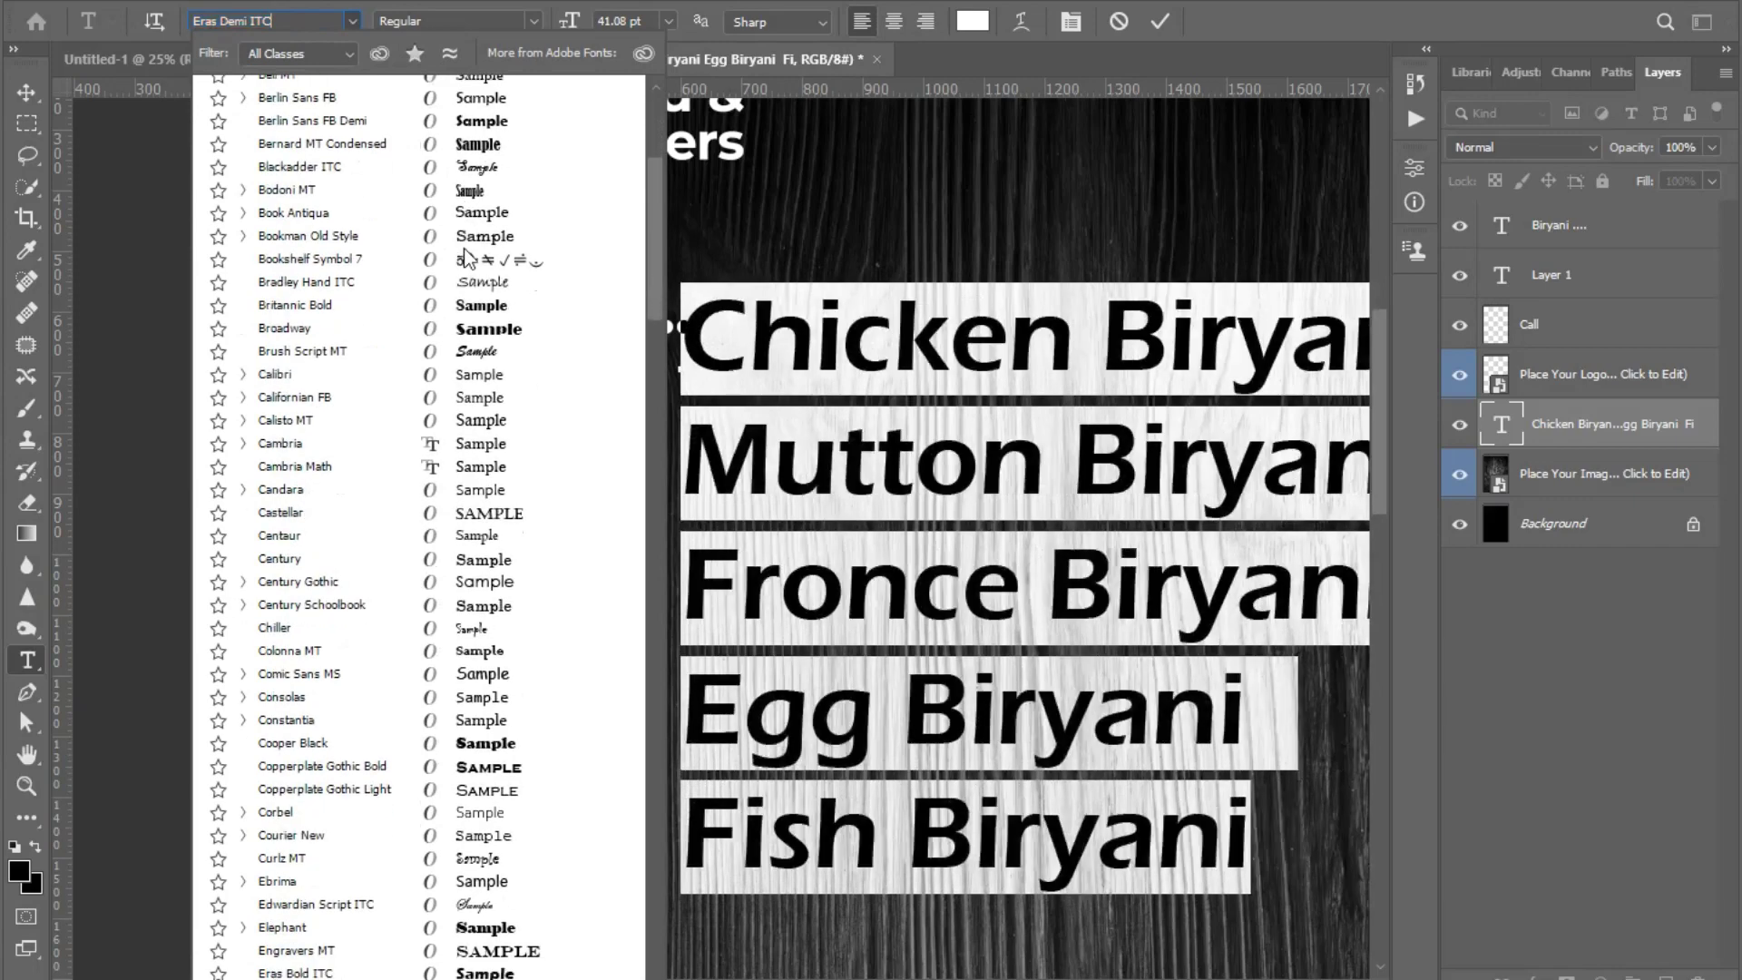
key(Down)
key(Down)
key(Down)
key(Down)
key(Down)
key(Down)
key(Down)
key(Down)
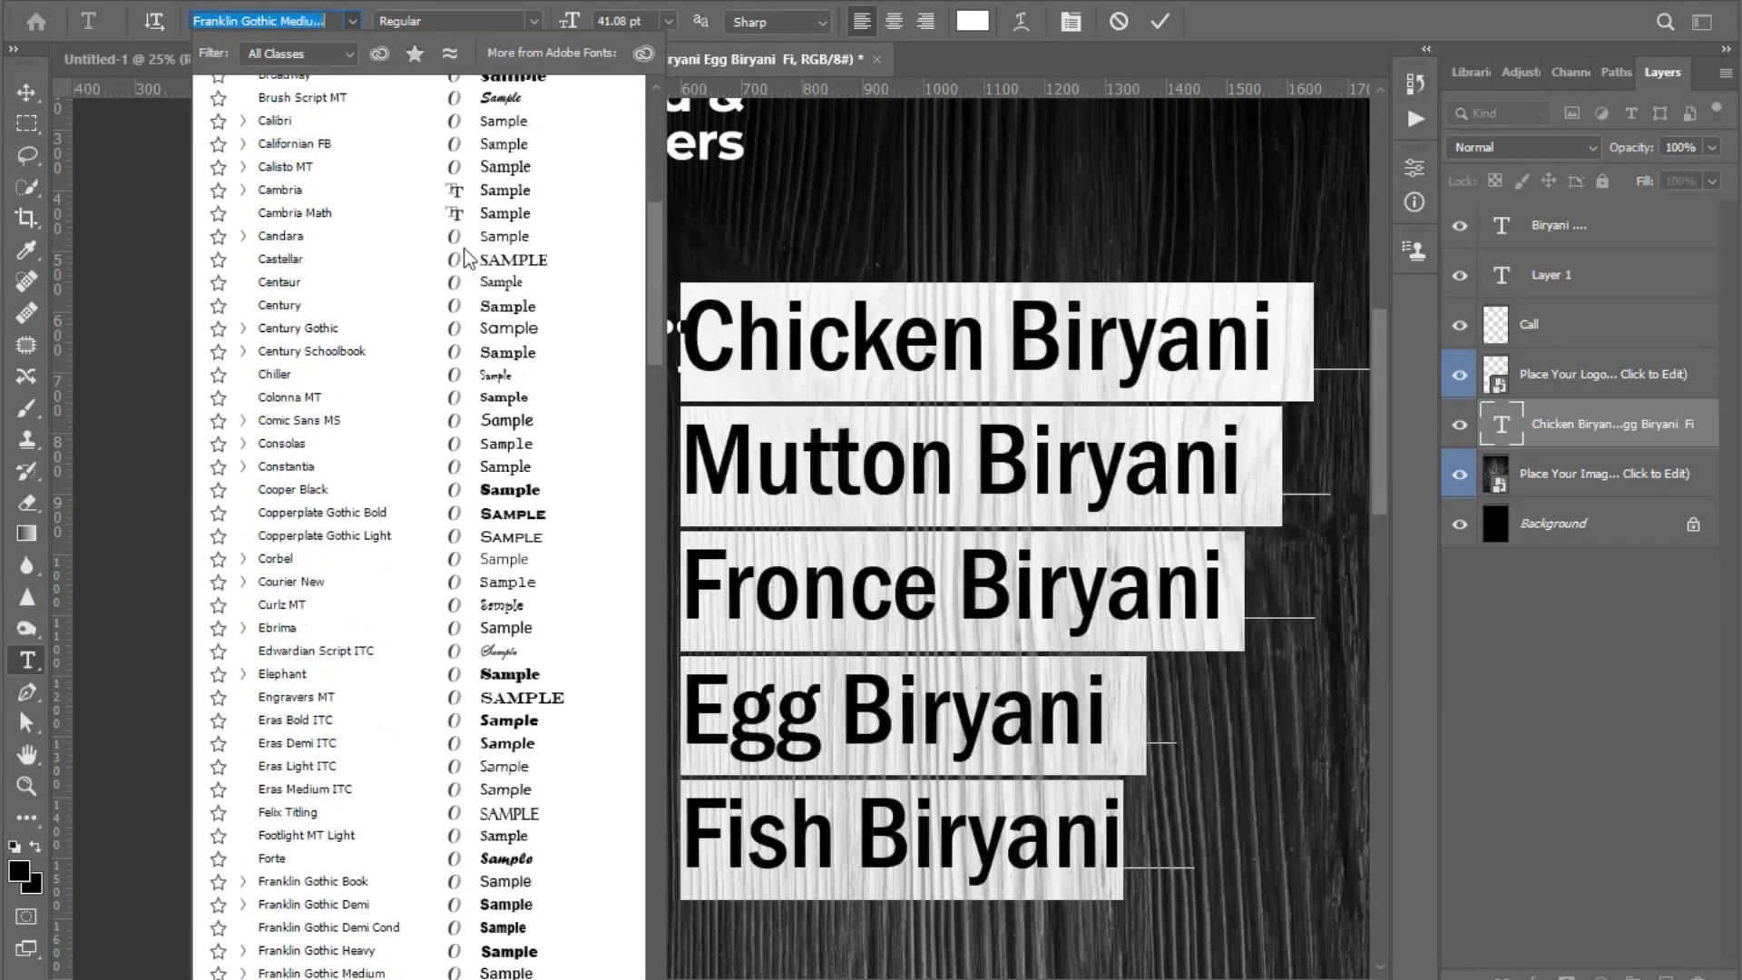
key(Down)
key(Down)
key(Down)
key(Down)
key(Down)
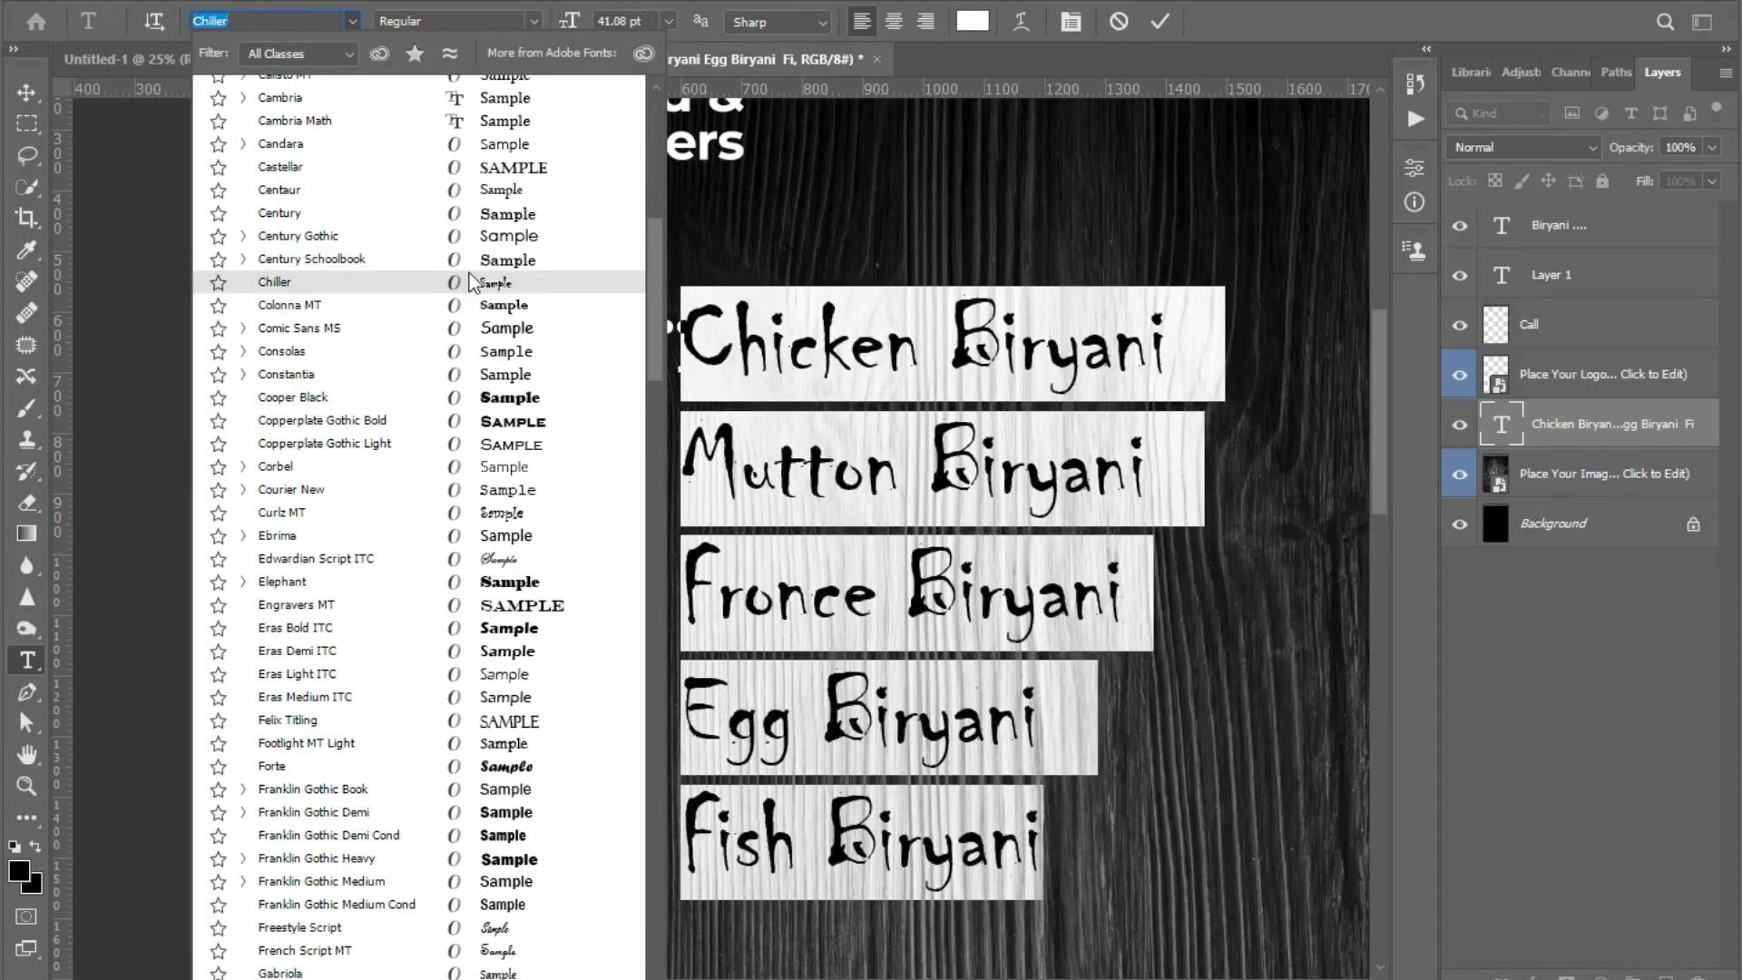
key(Down)
key(Down)
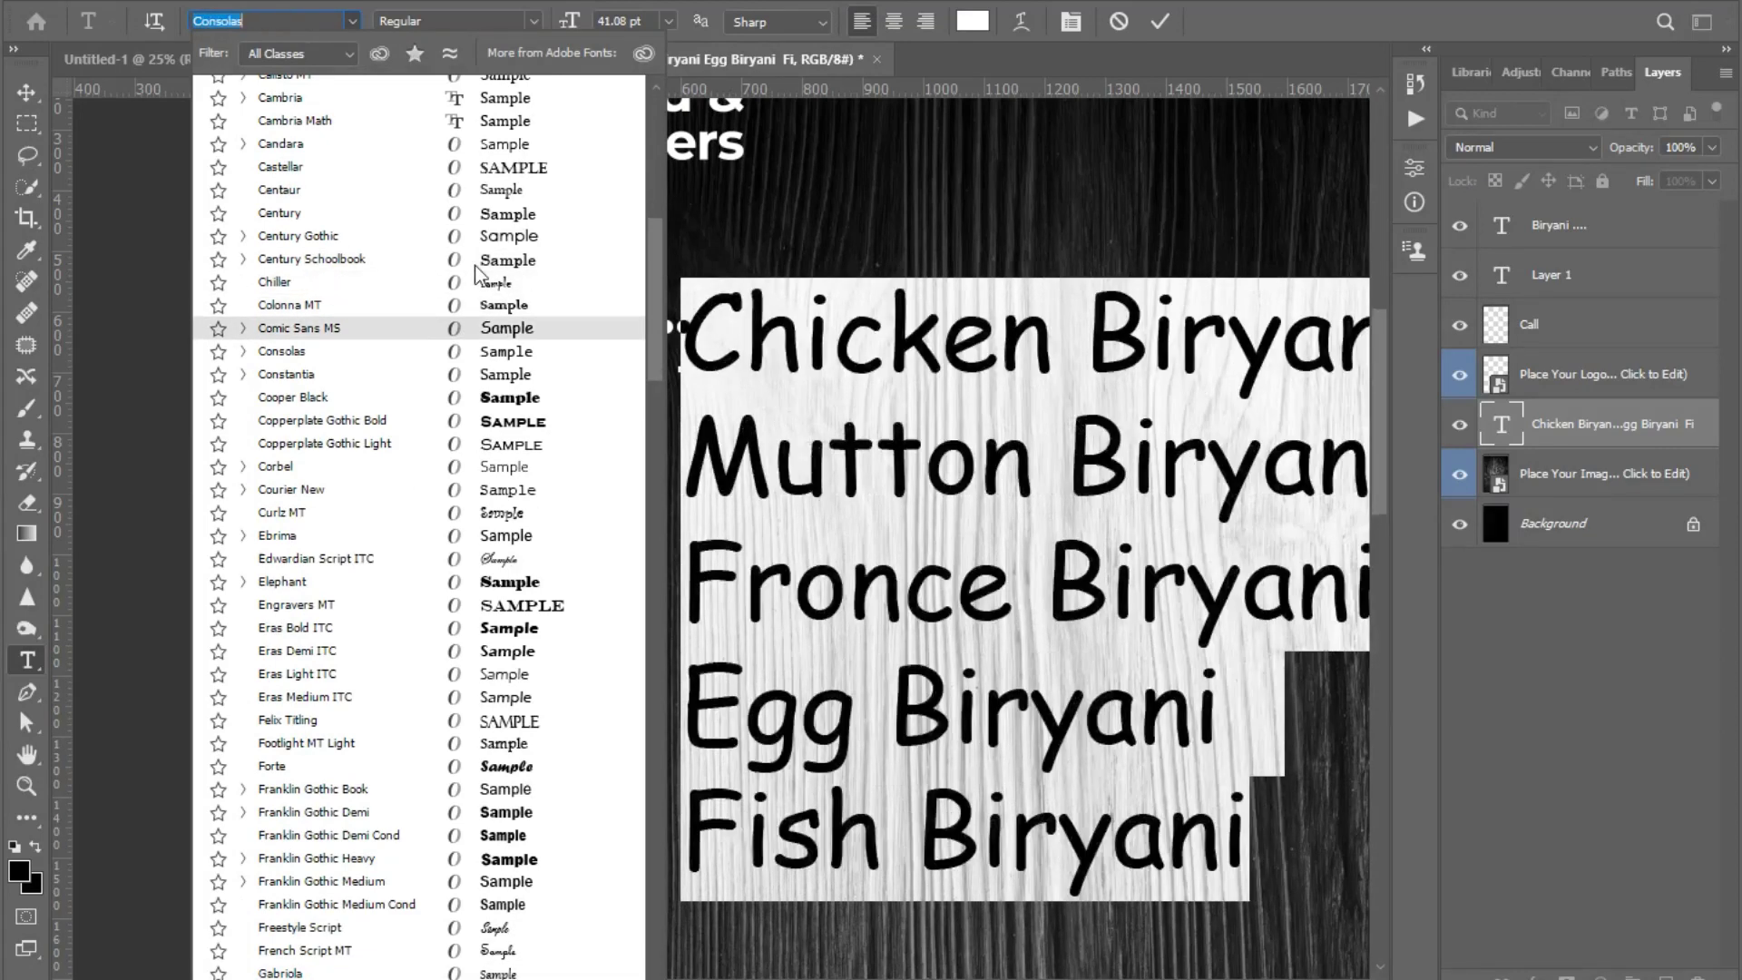
key(Down)
key(Down)
key(Down)
key(Down)
key(Down)
key(Down)
key(Down)
key(Down)
key(Down)
key(Down)
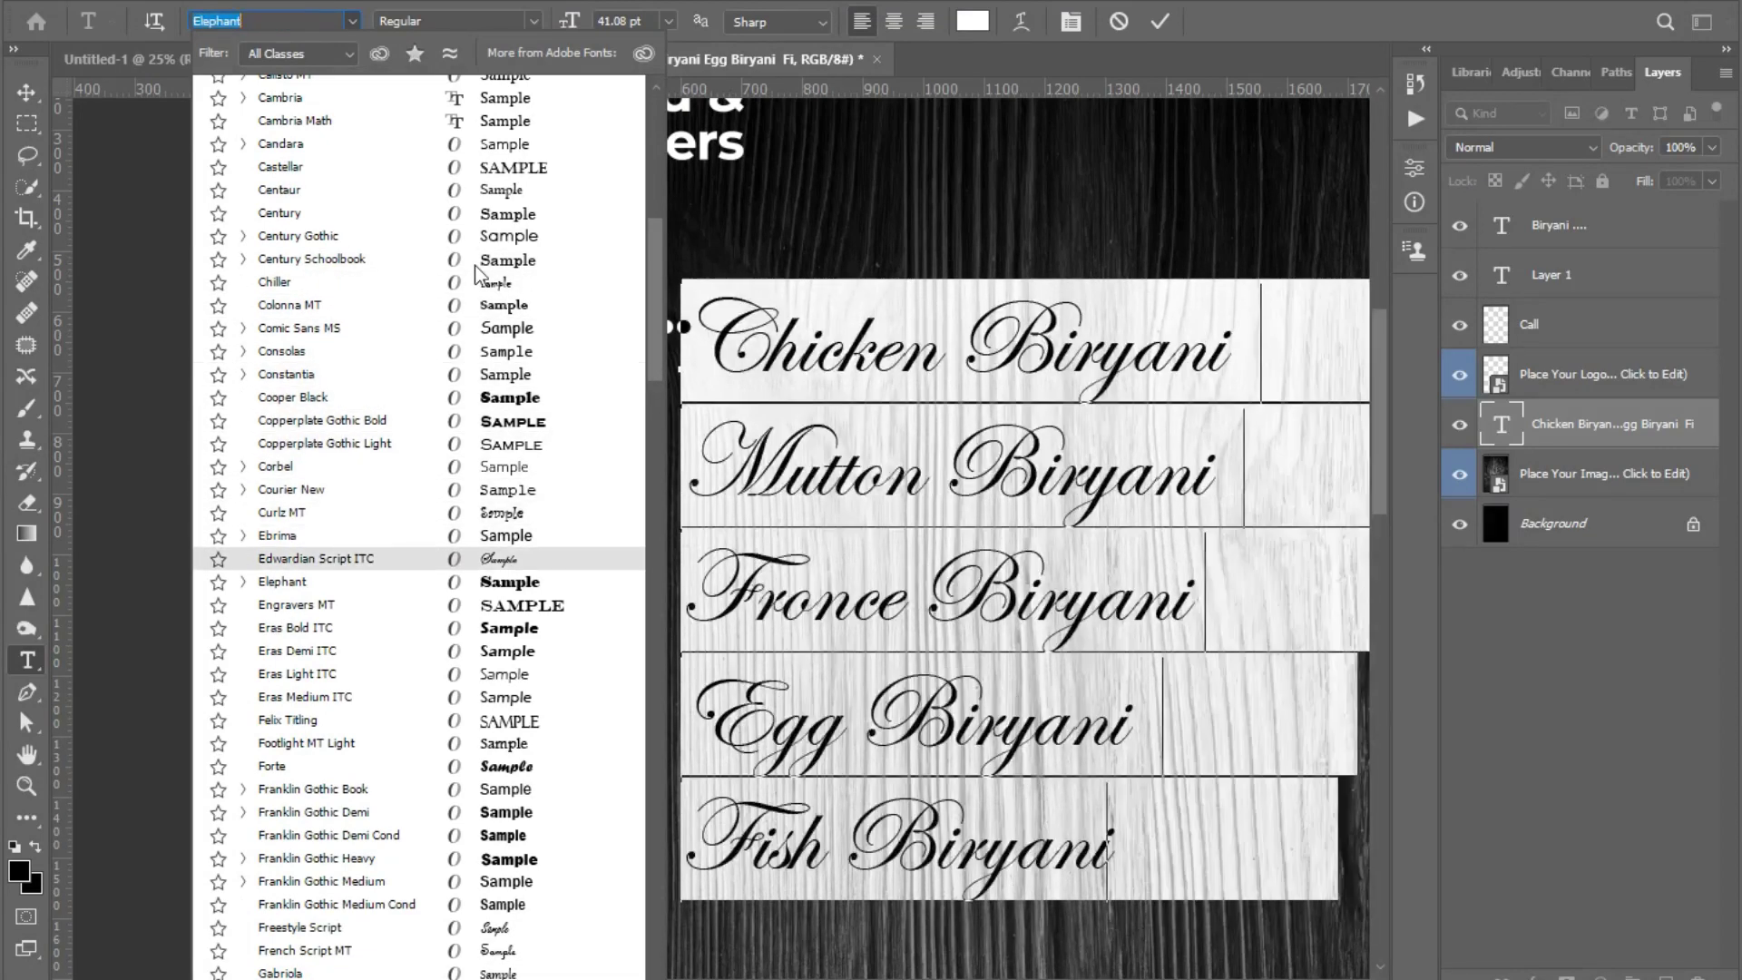
key(Down)
key(Down)
key(Down)
key(Down)
key(Down)
key(Down)
key(Down)
key(Down)
key(Down)
key(Up)
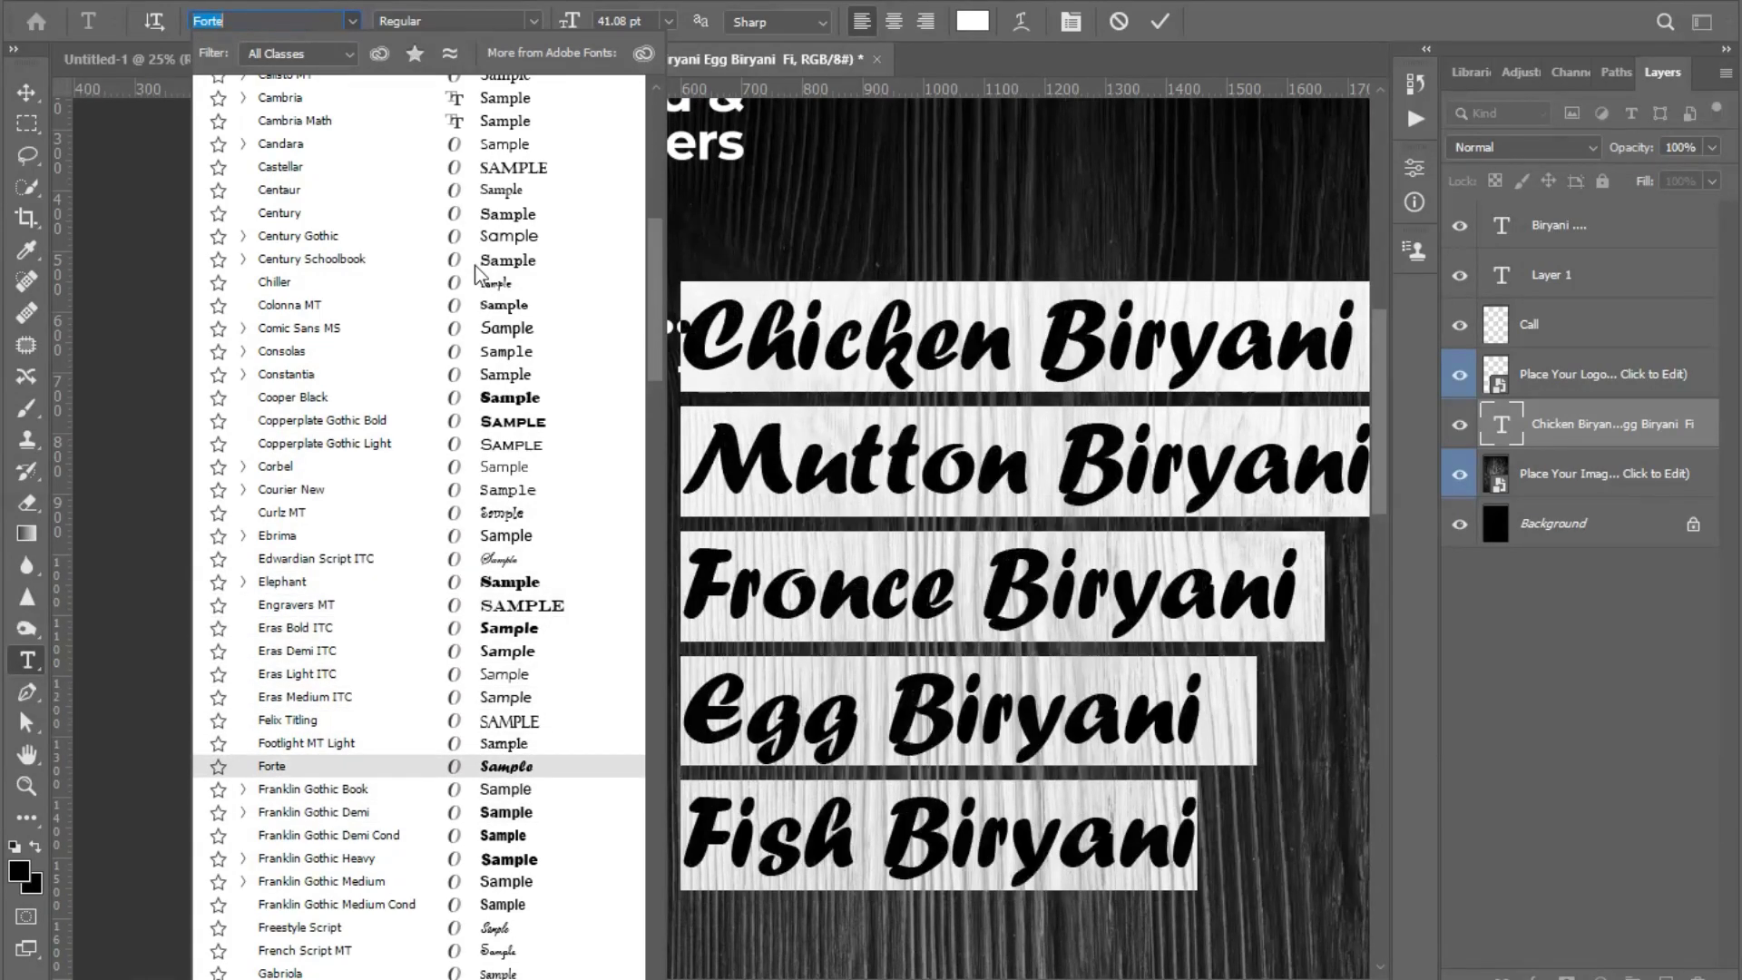
key(Down)
key(Down)
key(Down)
key(Down)
key(Down)
key(Down)
key(Down)
key(Down)
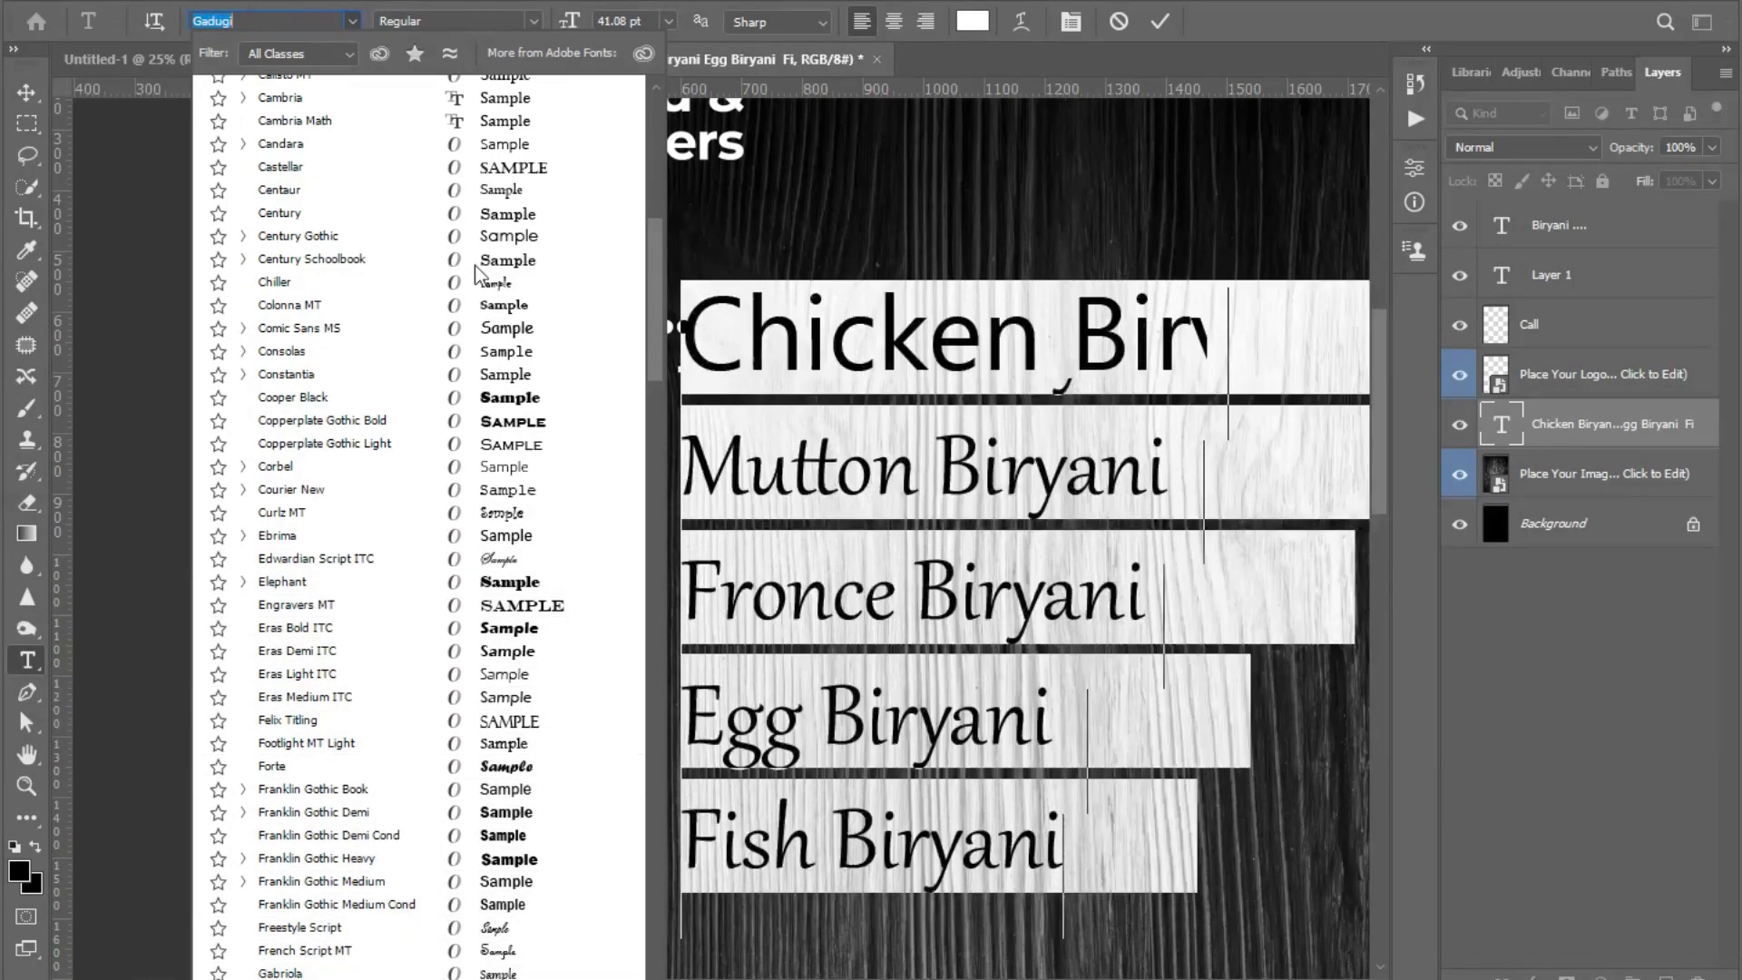
key(Down)
key(Down)
key(Down)
key(Down)
key(Down)
key(Down)
key(Down)
key(Down)
key(Down)
key(Down)
key(Down)
key(Down)
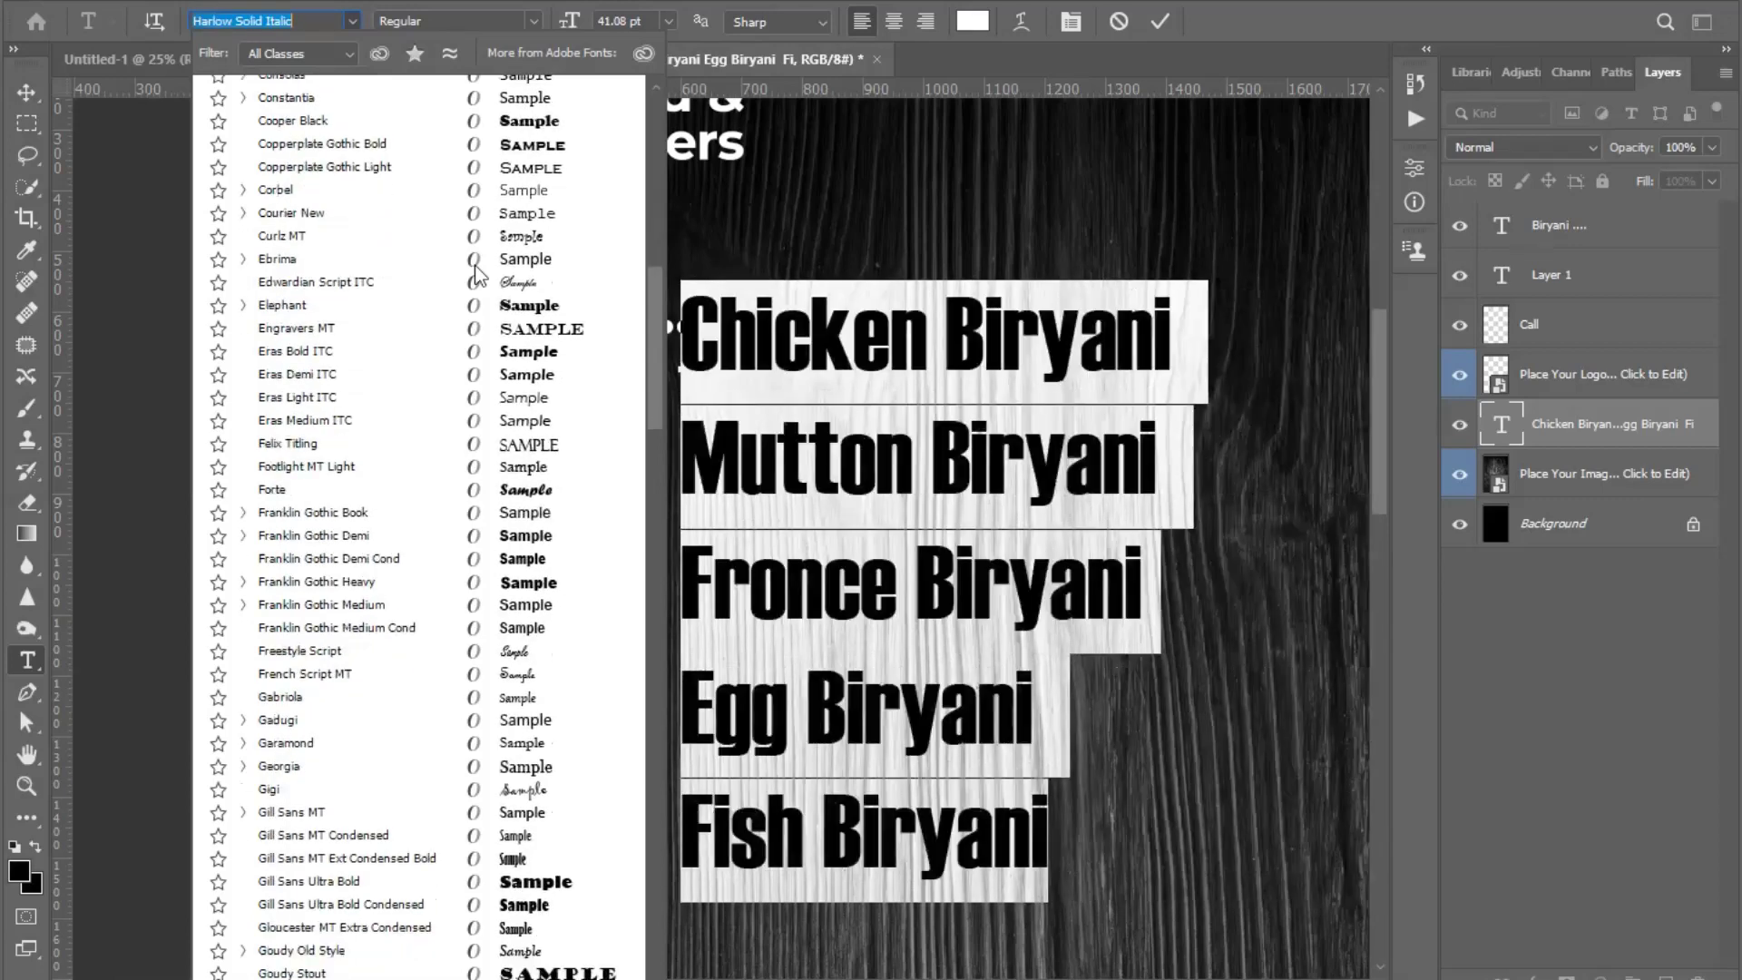
key(Down)
key(Down)
key(Down)
key(Down)
key(Down)
key(Down)
key(Down)
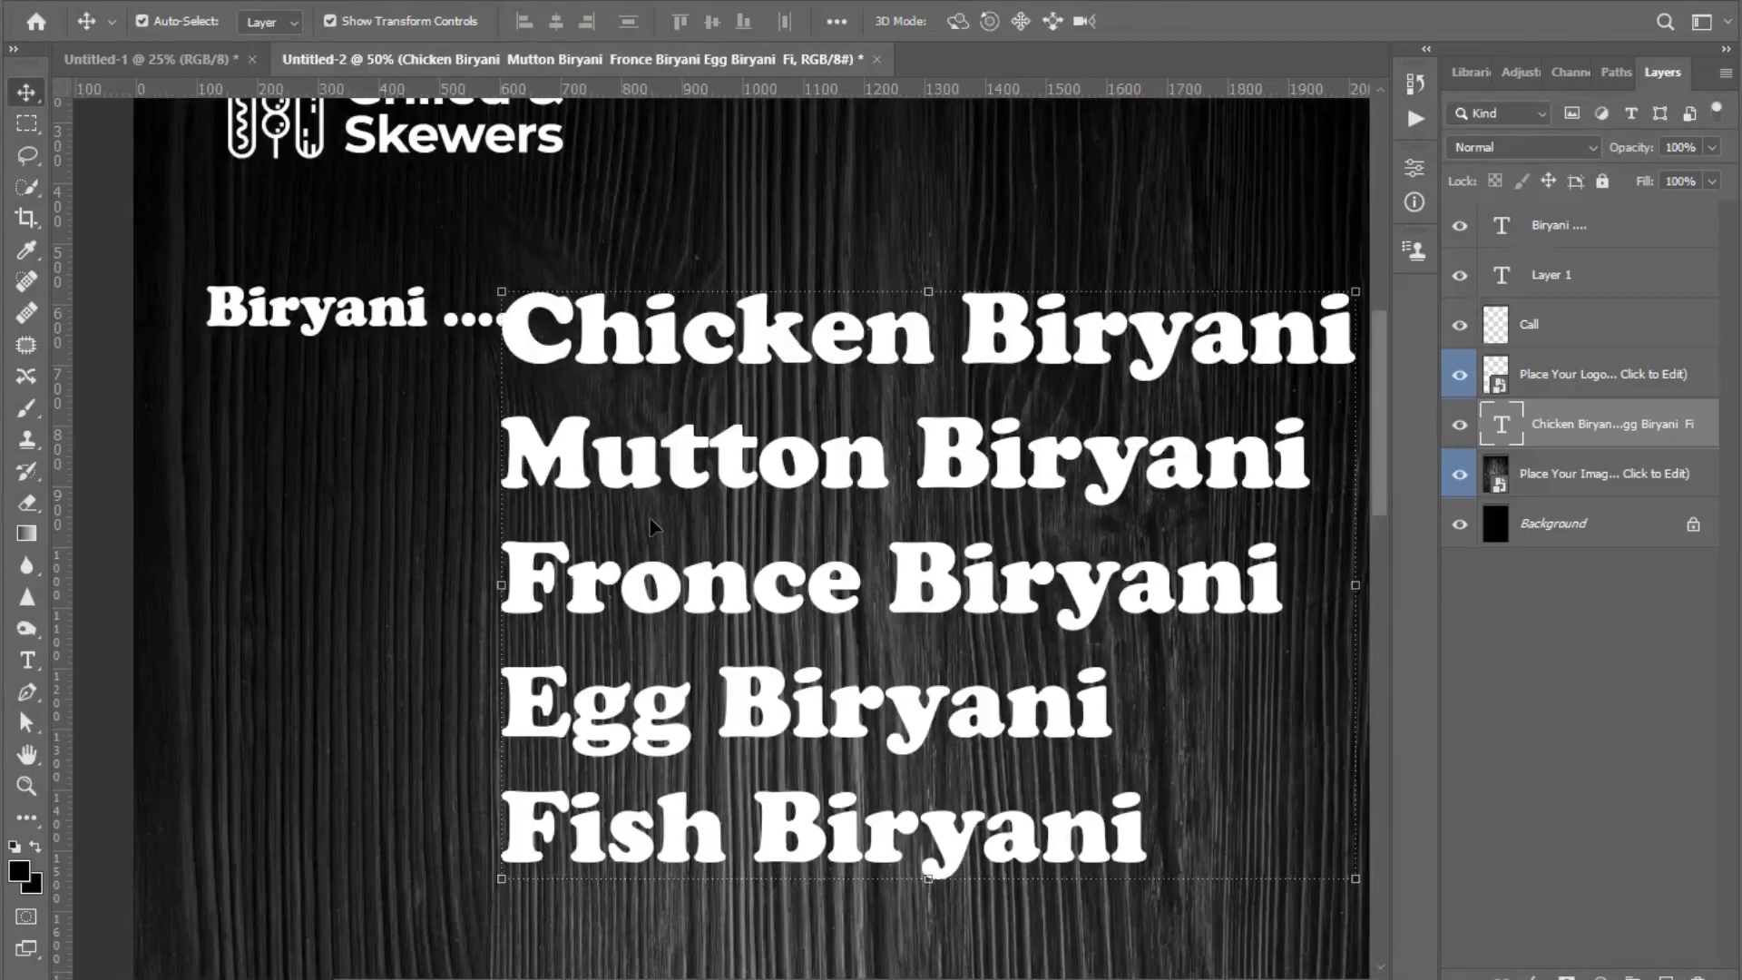
- Set the dish list in Bodoni MT and move it beneath the Biryani heading
click(26, 659)
click(726, 331)
key(ctrl+a)
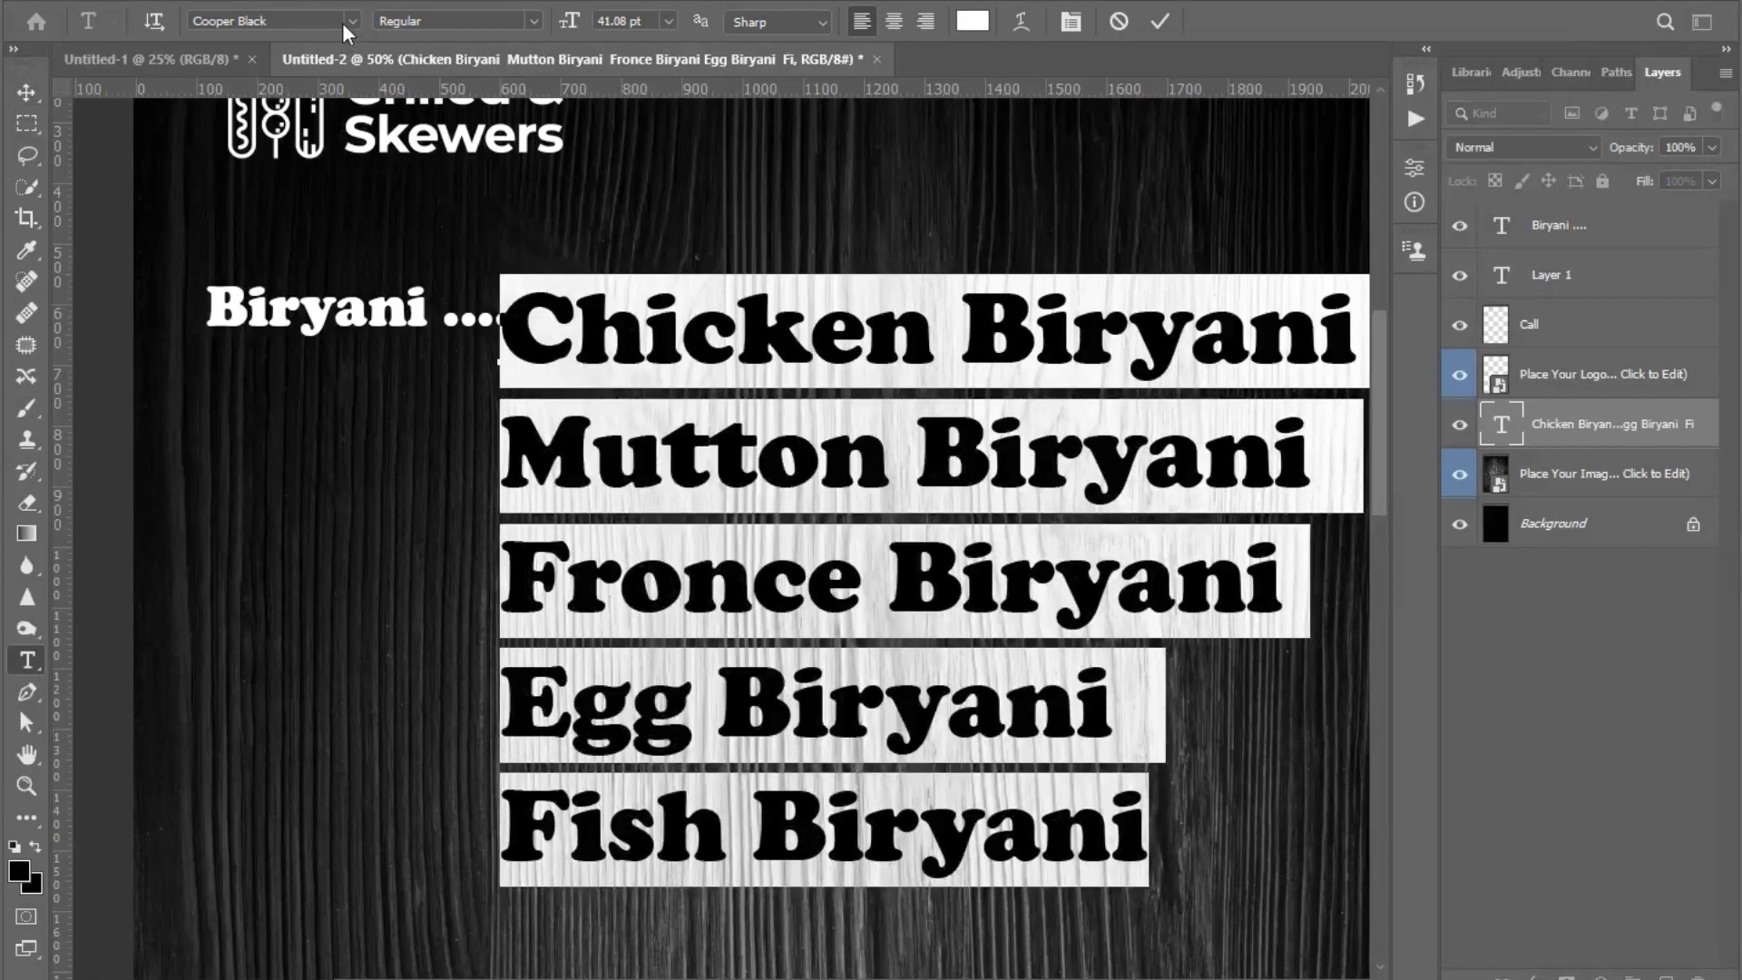
click(352, 21)
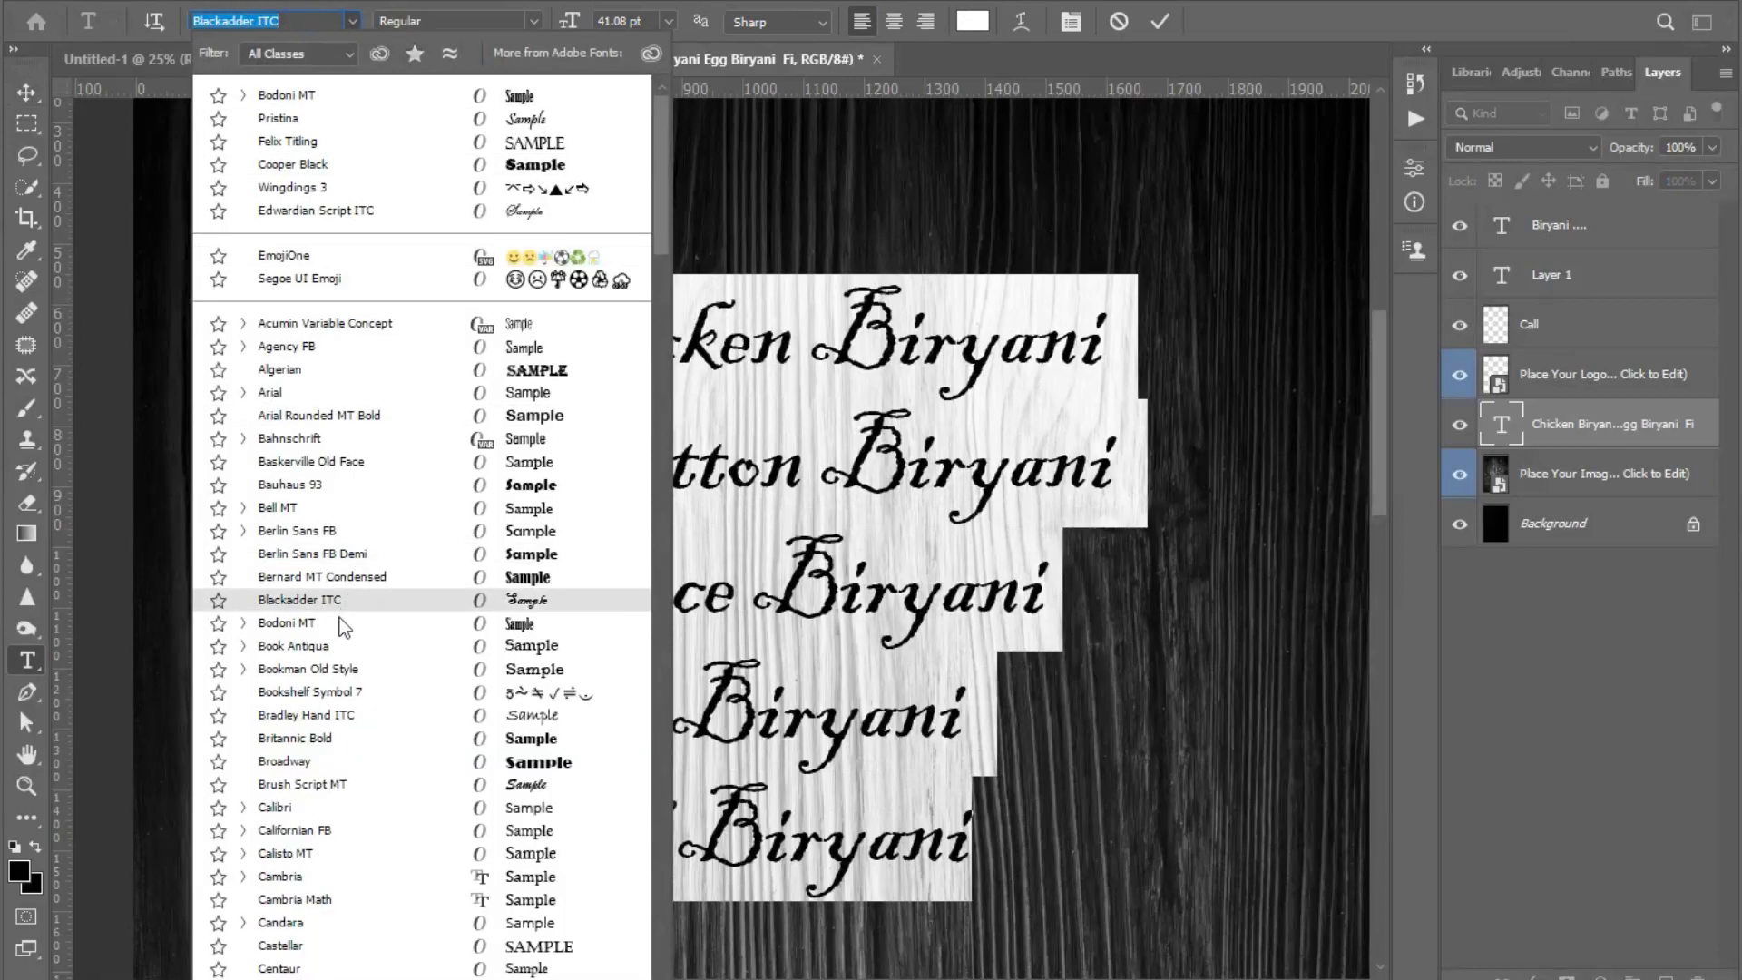
click(343, 624)
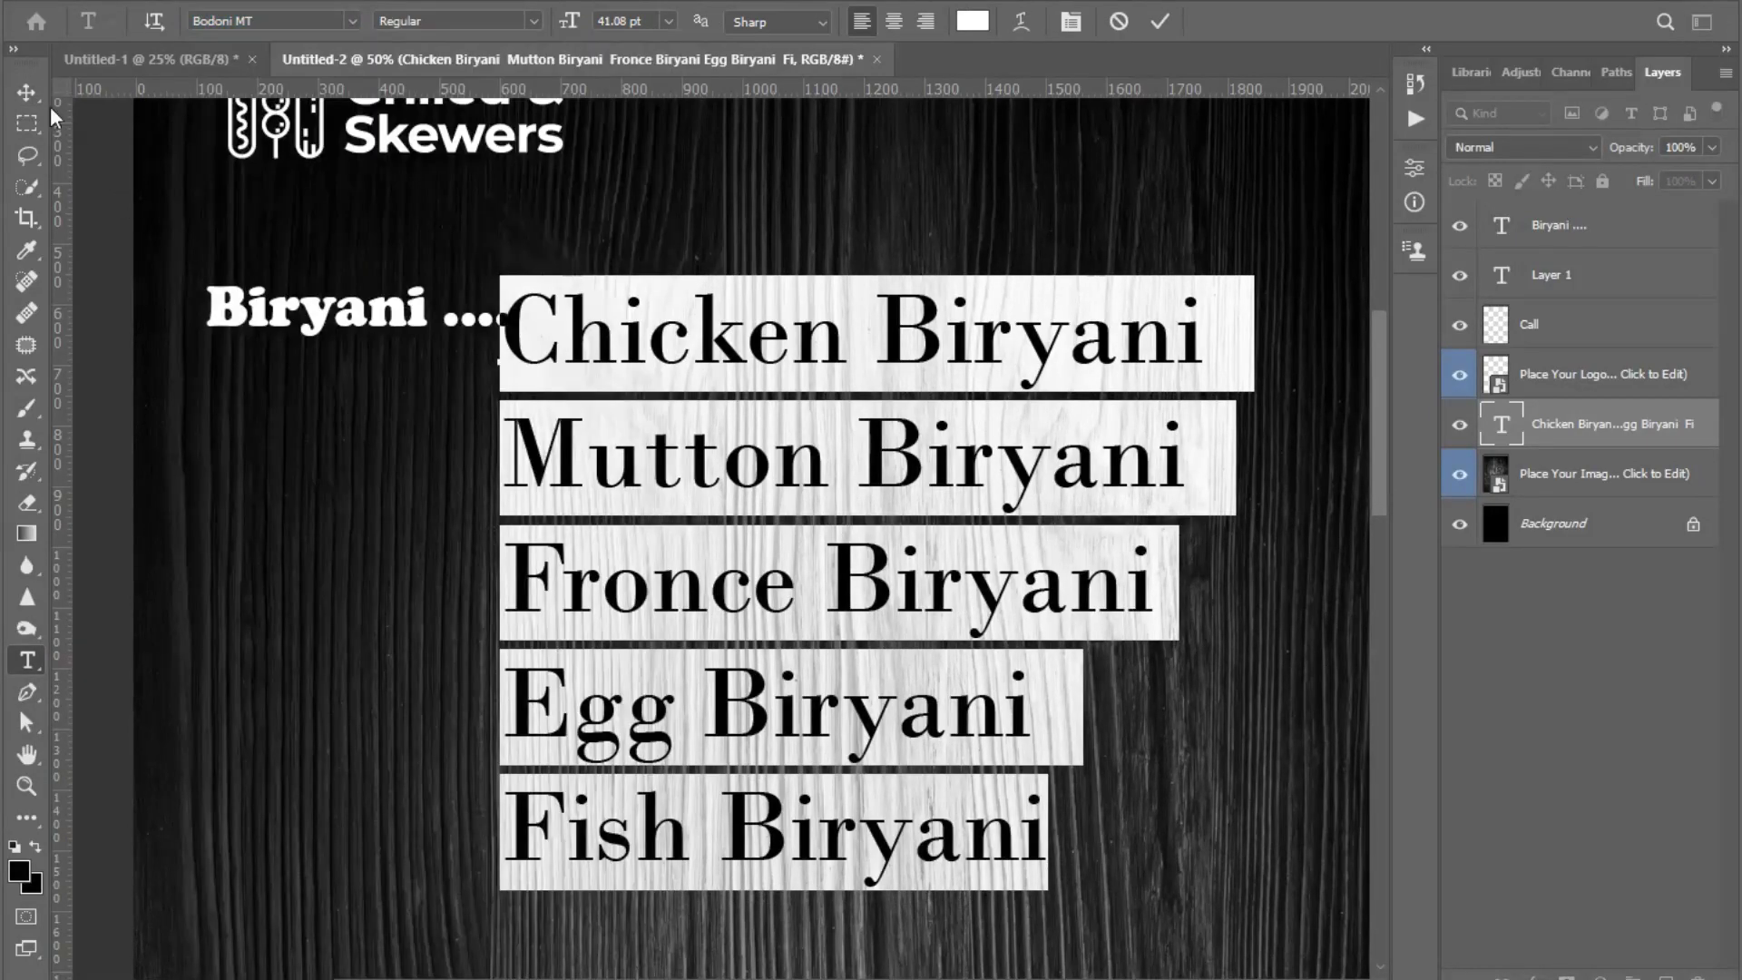
click(26, 92)
drag(691, 400, 454, 459)
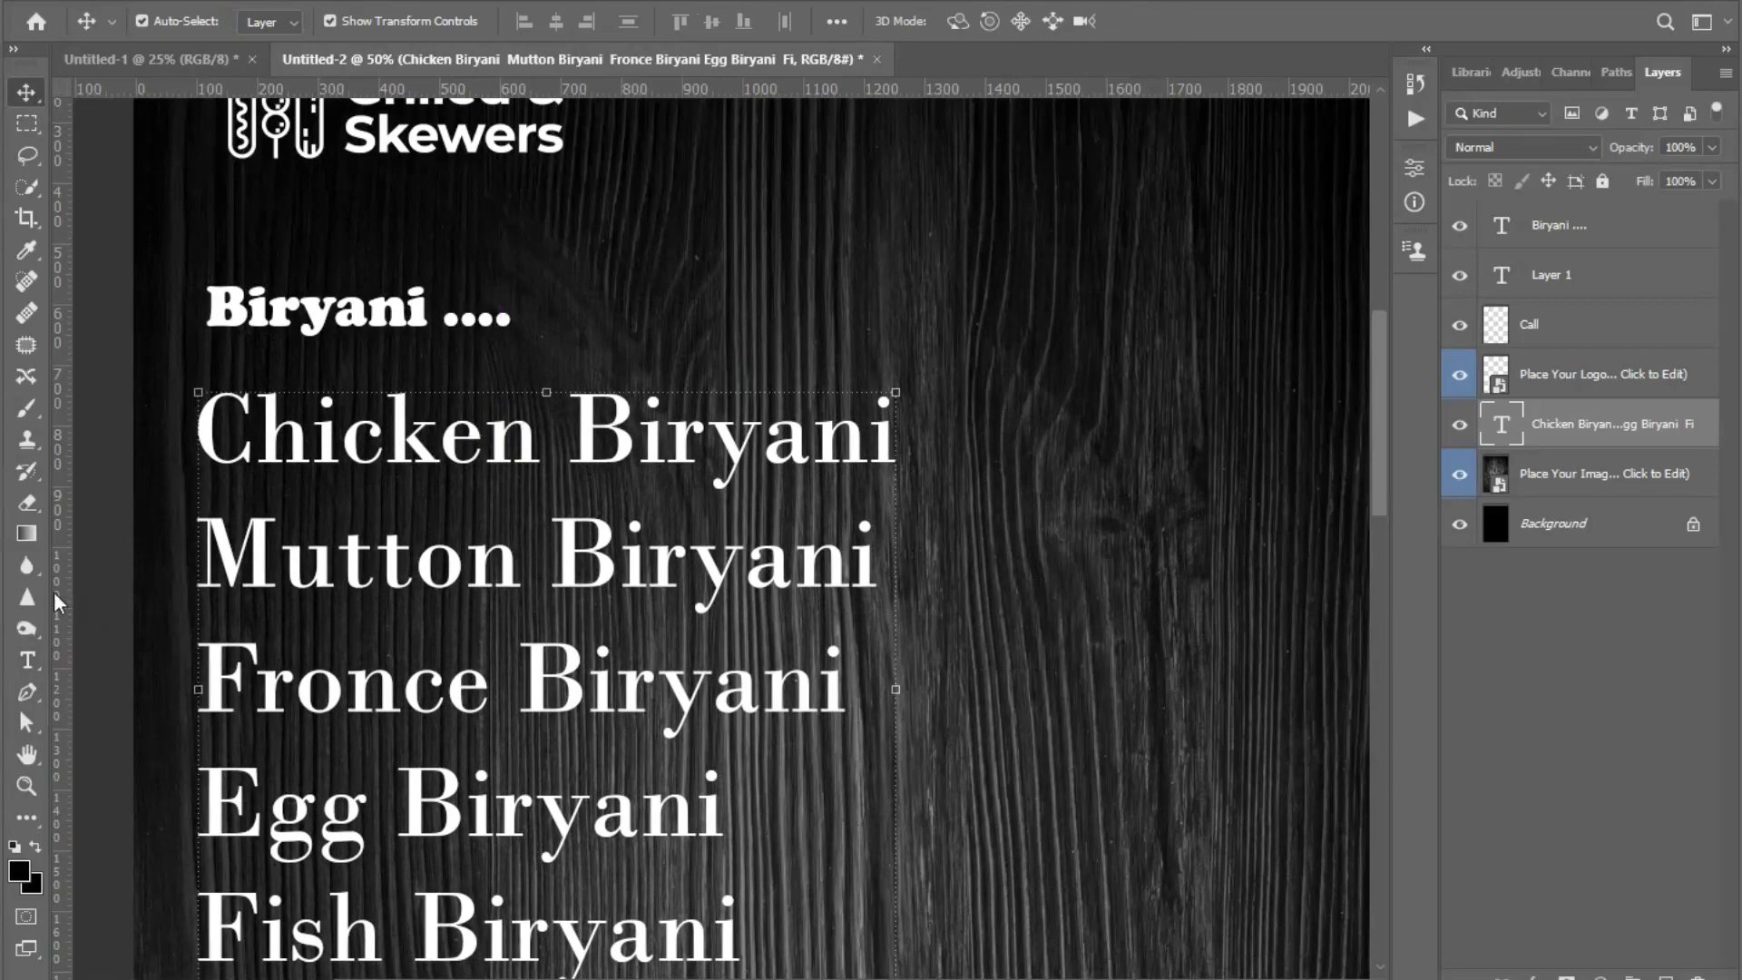
- Shrink the dish list text to 28 pt
click(27, 660)
click(194, 436)
key(ctrl+a)
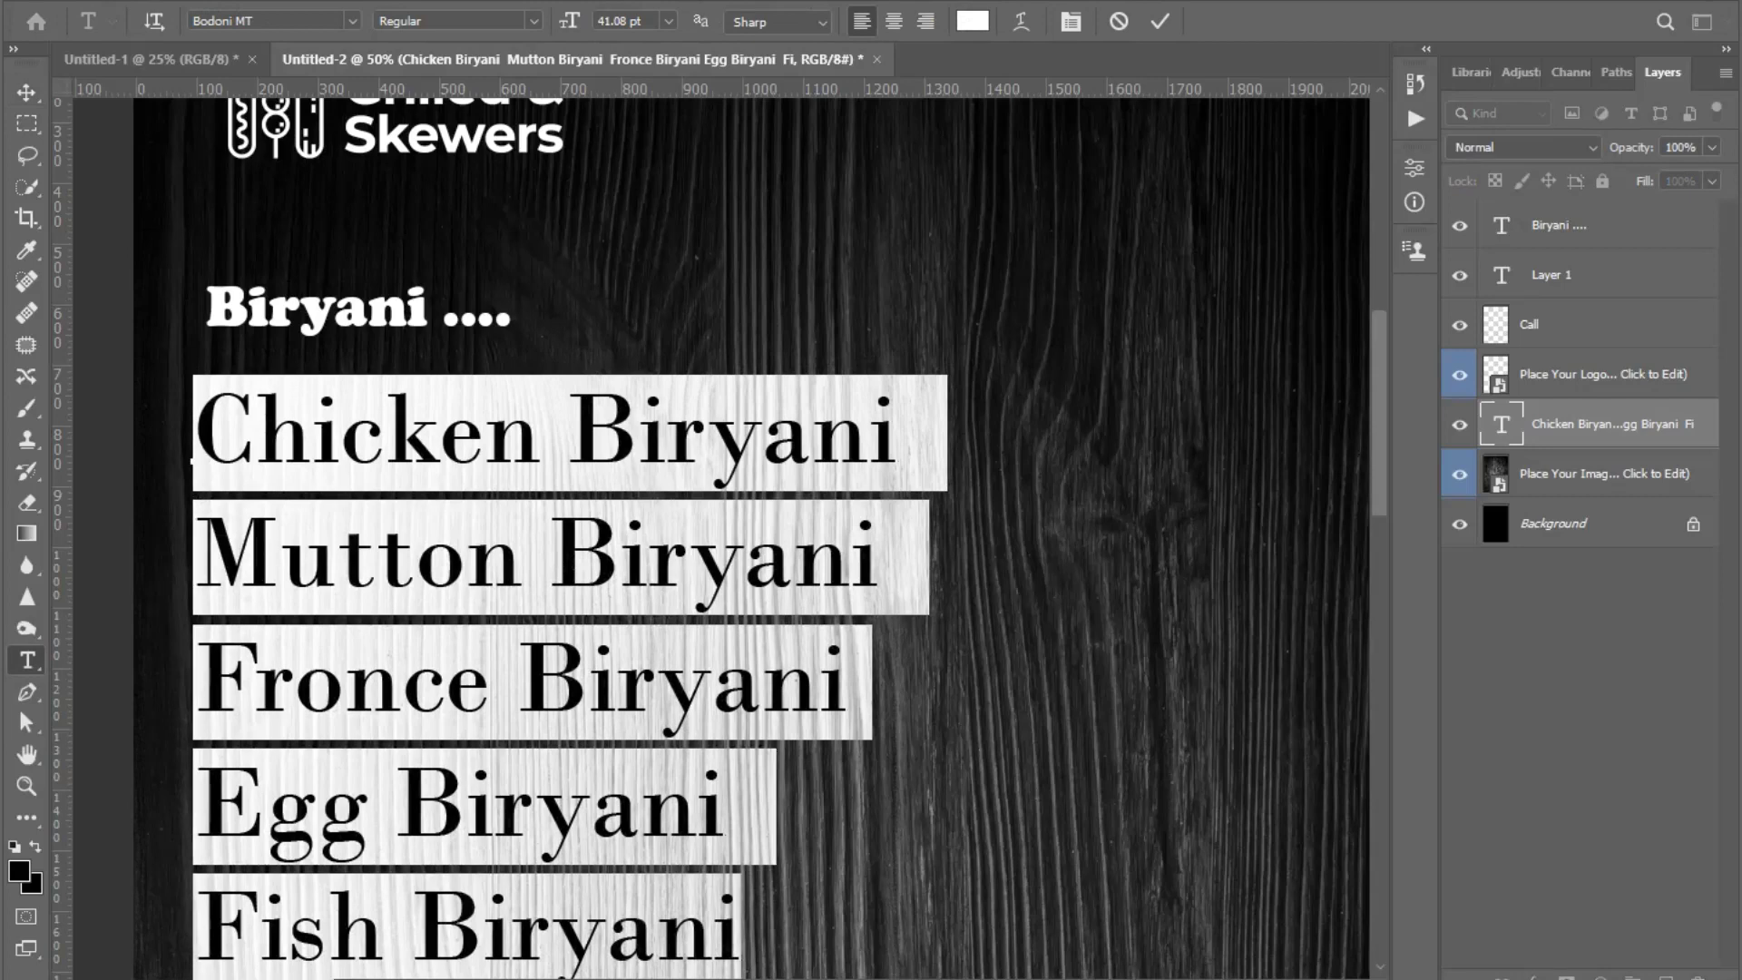
drag(569, 22, 555, 29)
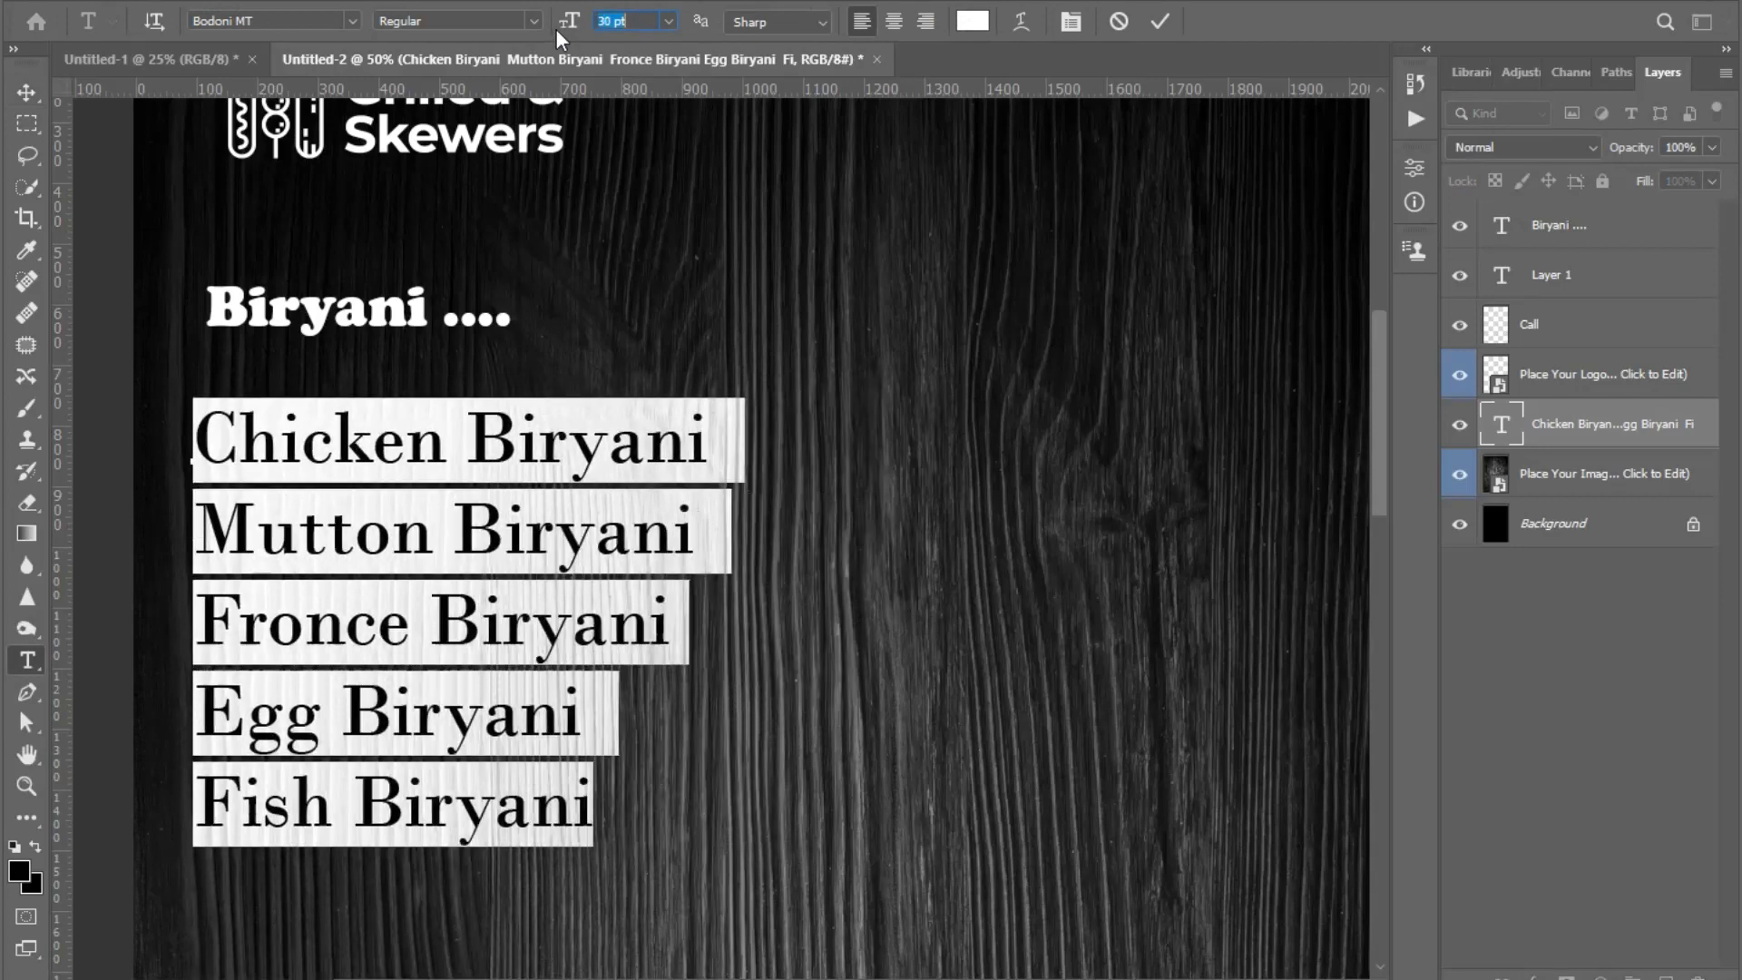
click(28, 91)
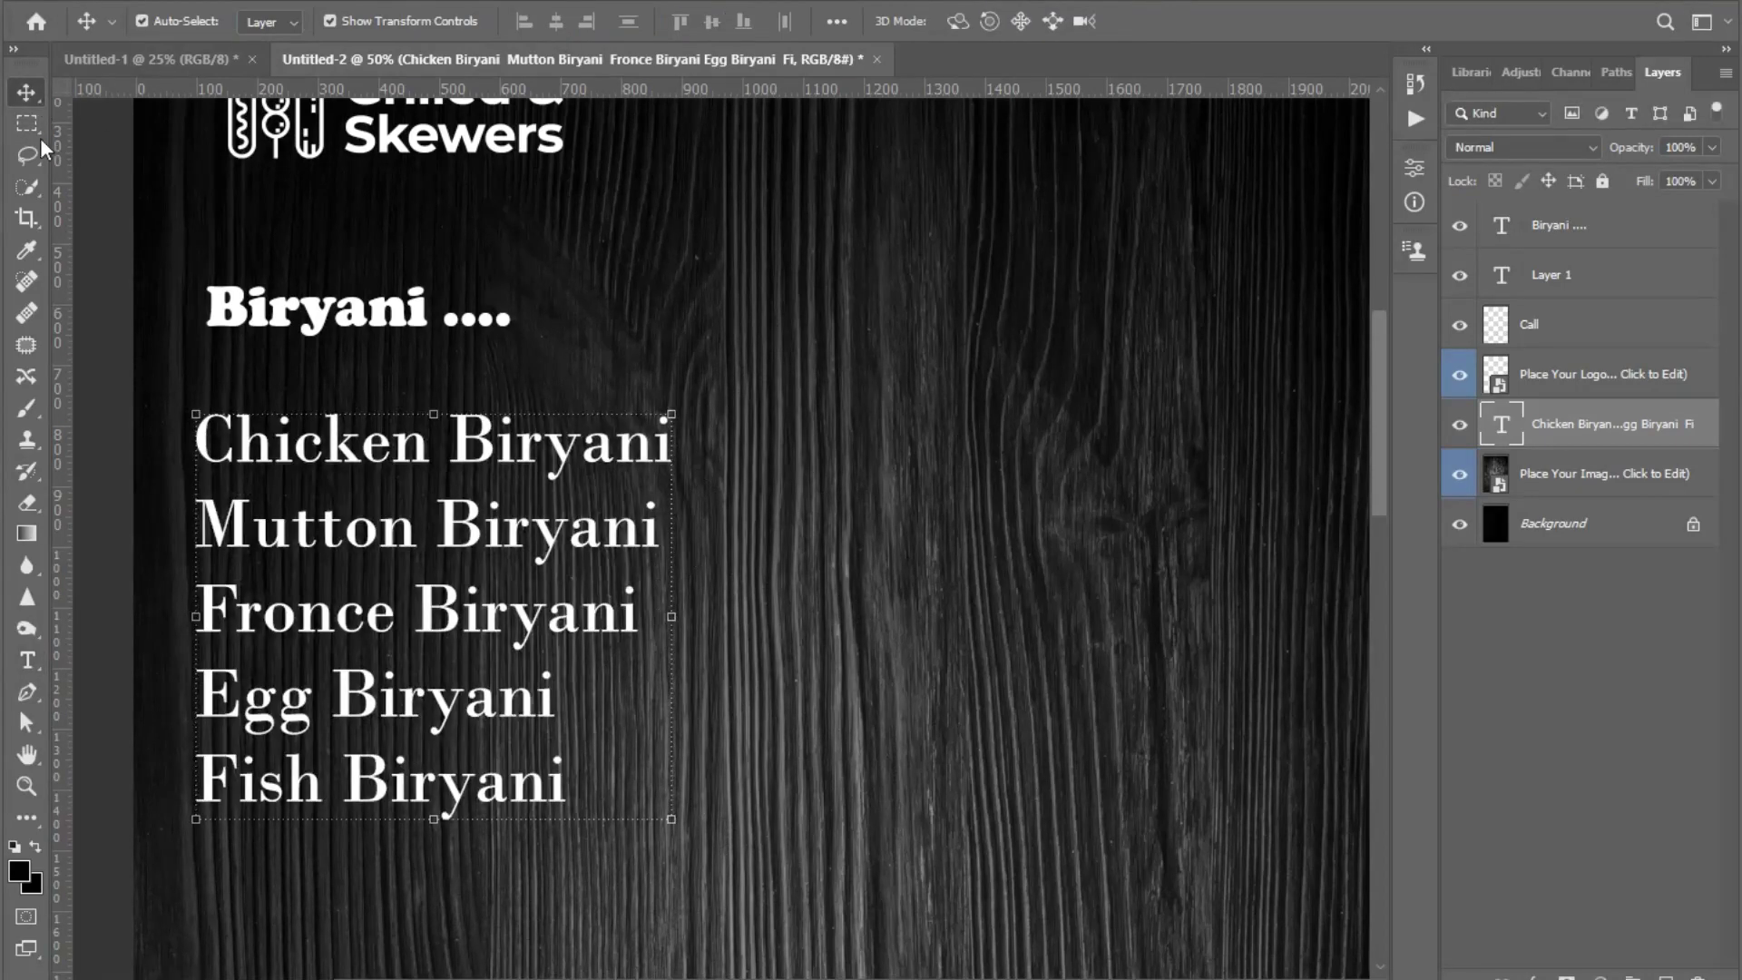
- Enlarge the Biryani heading to 30 pt and place it just above the dish list
drag(422, 463, 413, 486)
double_click(413, 322)
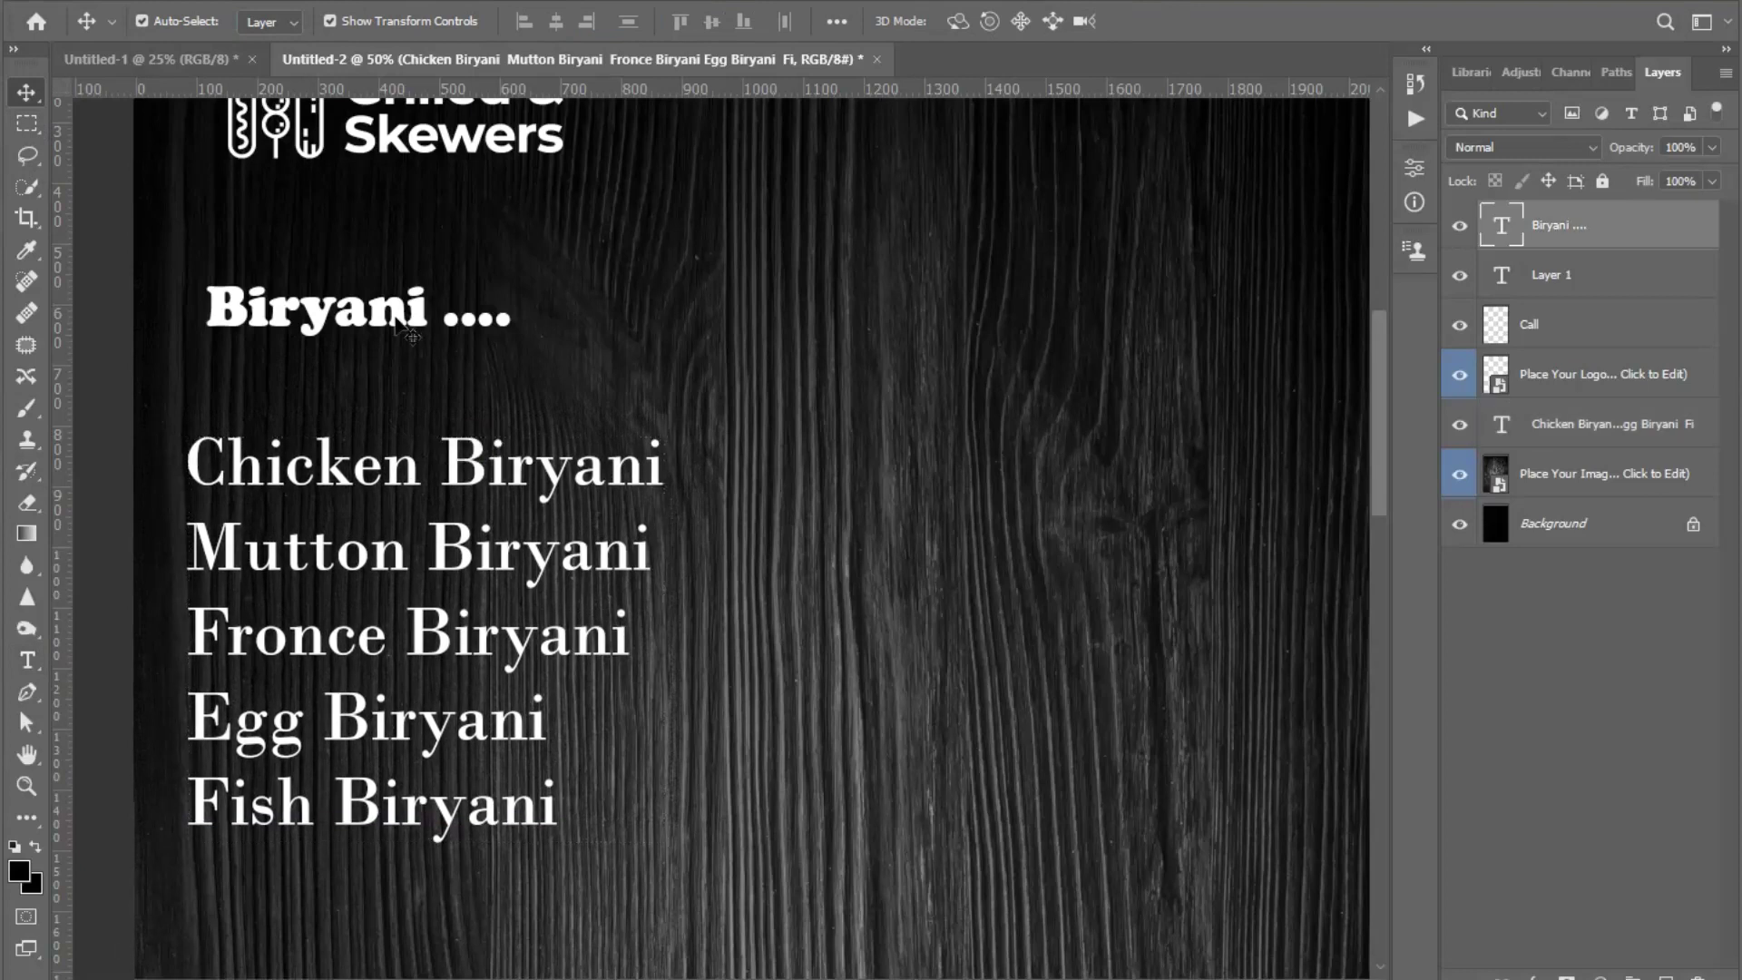
key(Up)
key(Up)
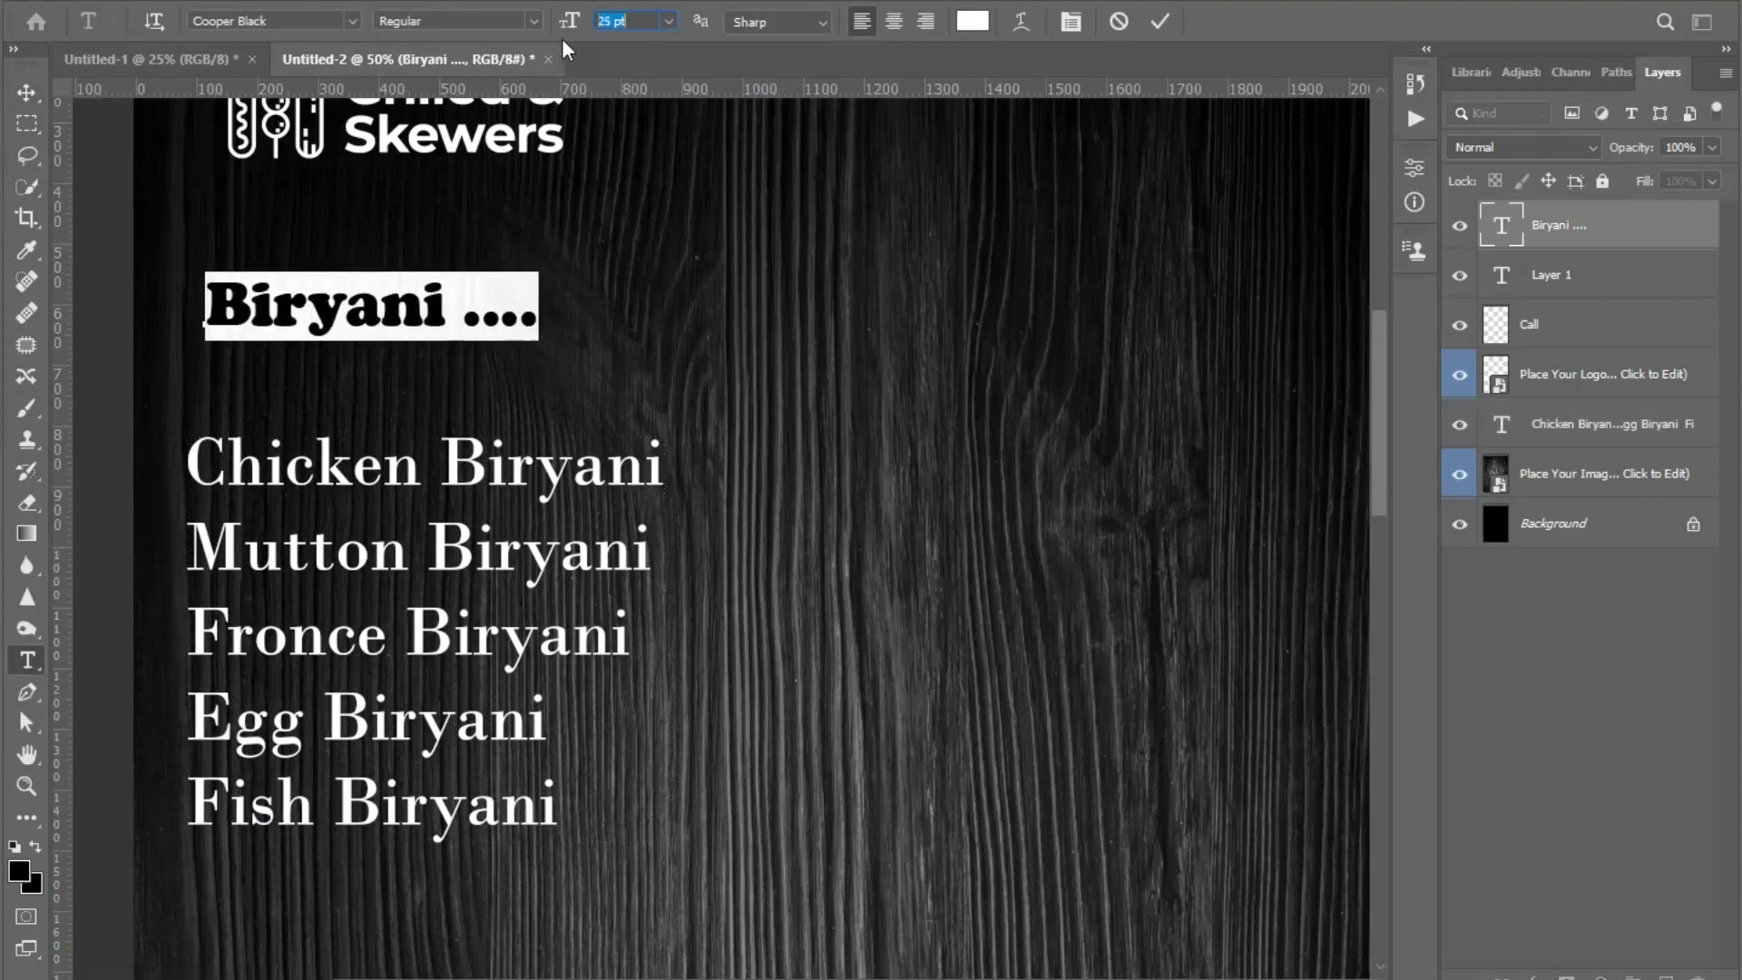
key(Up)
key(Up)
key(Up)
key(Up)
click(28, 91)
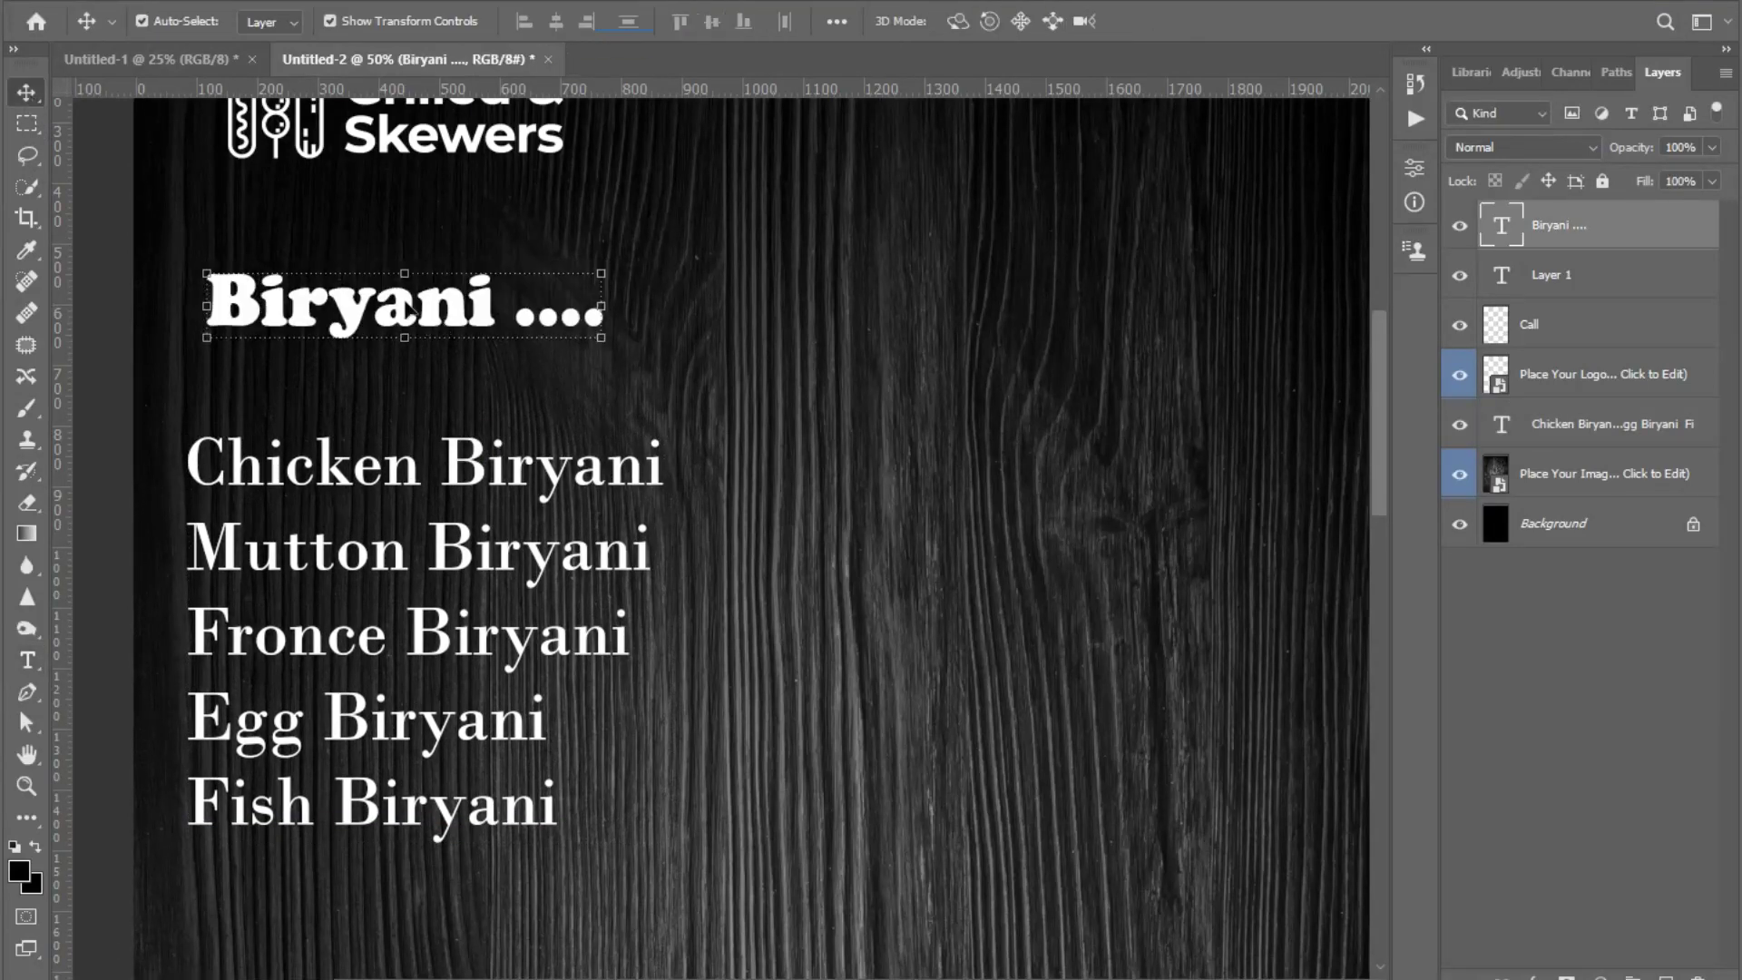
drag(411, 313, 399, 349)
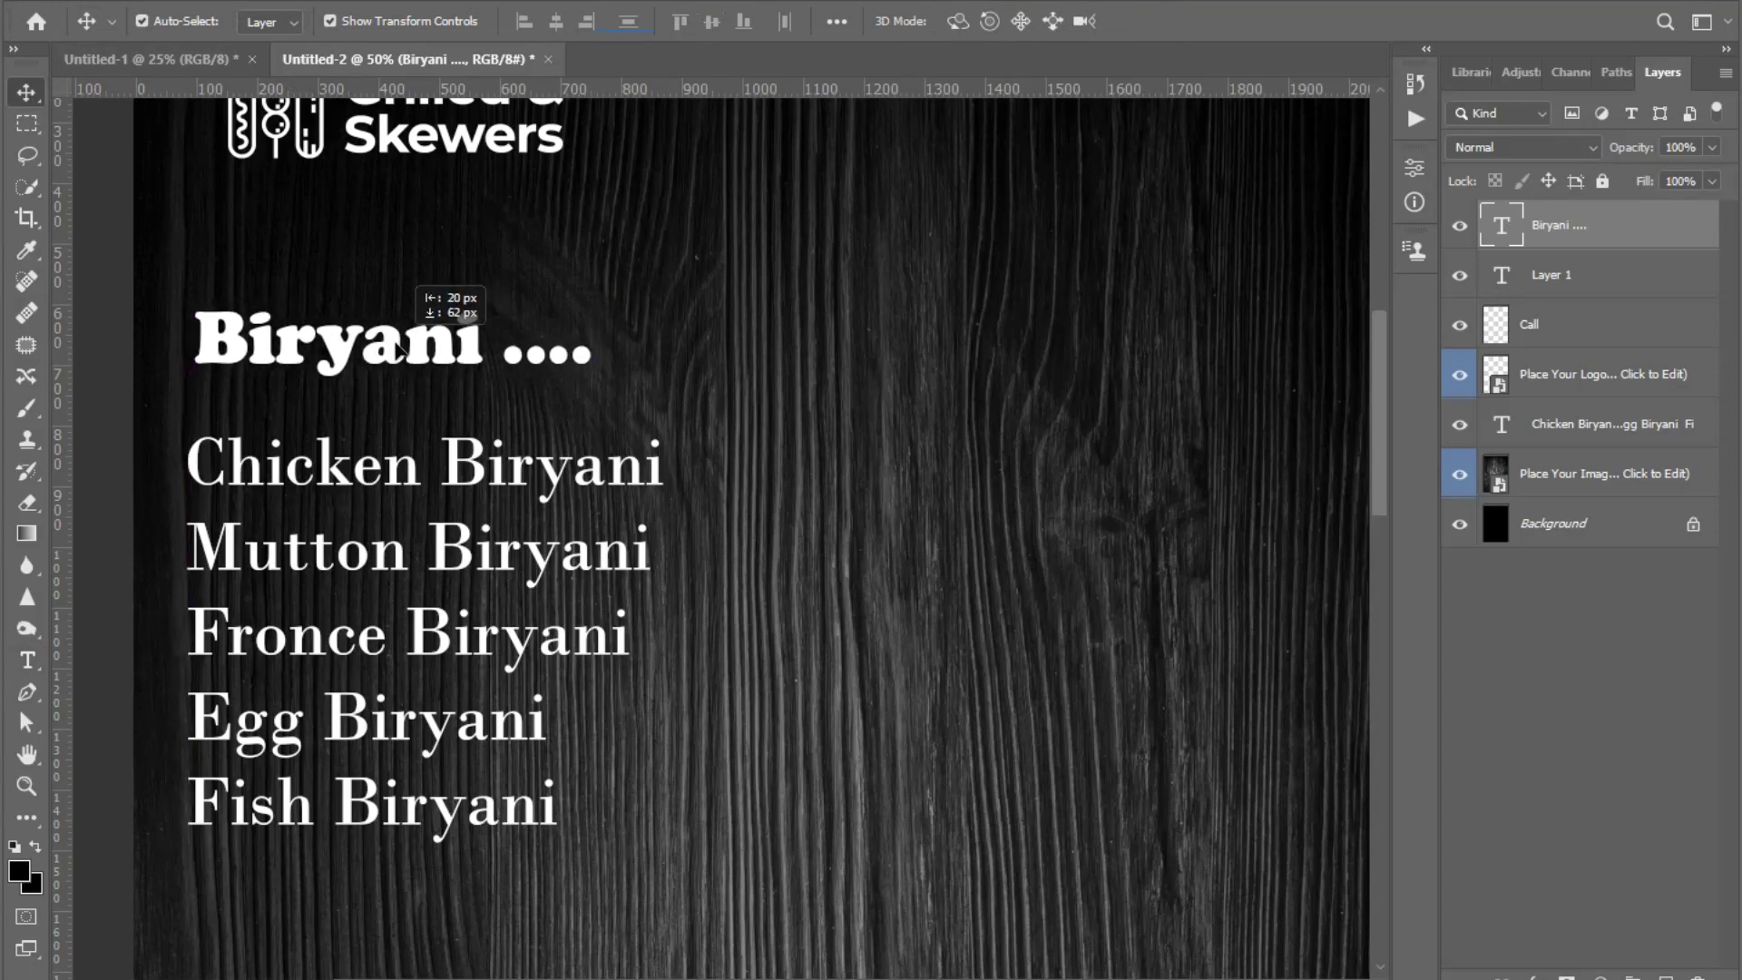
drag(399, 350, 397, 355)
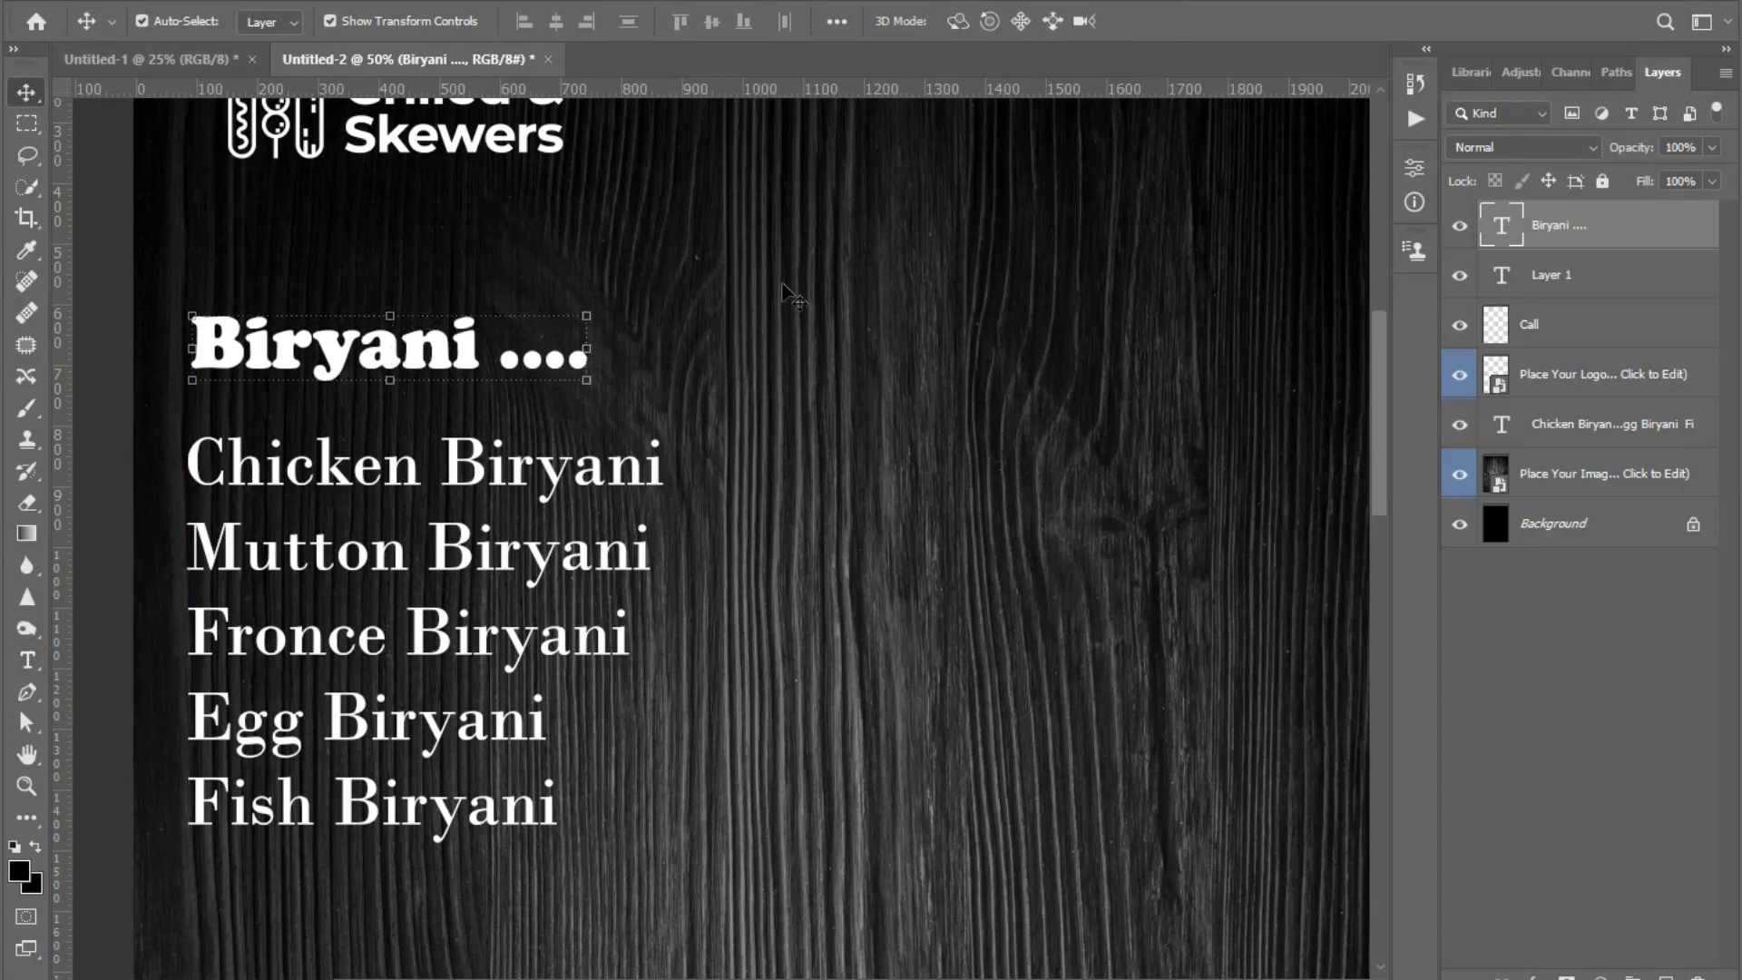
- Colour the Biryani heading pure red (#ff0000)
click(788, 295)
double_click(363, 356)
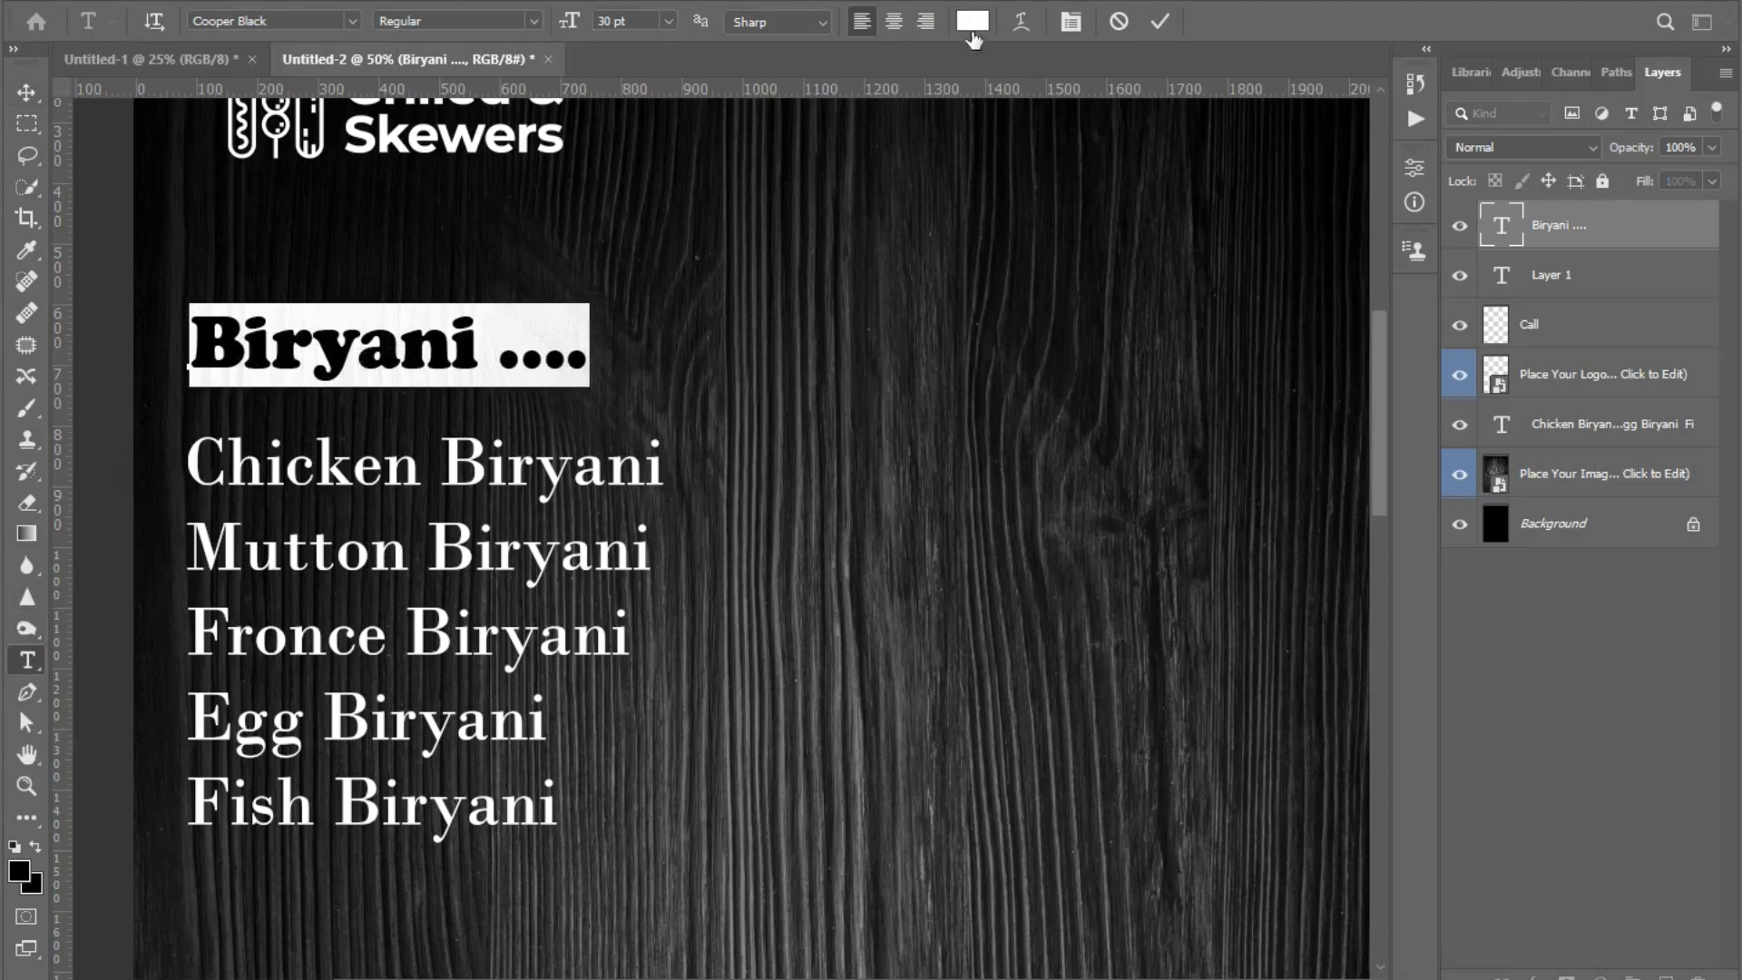
click(973, 21)
drag(1323, 322, 1379, 269)
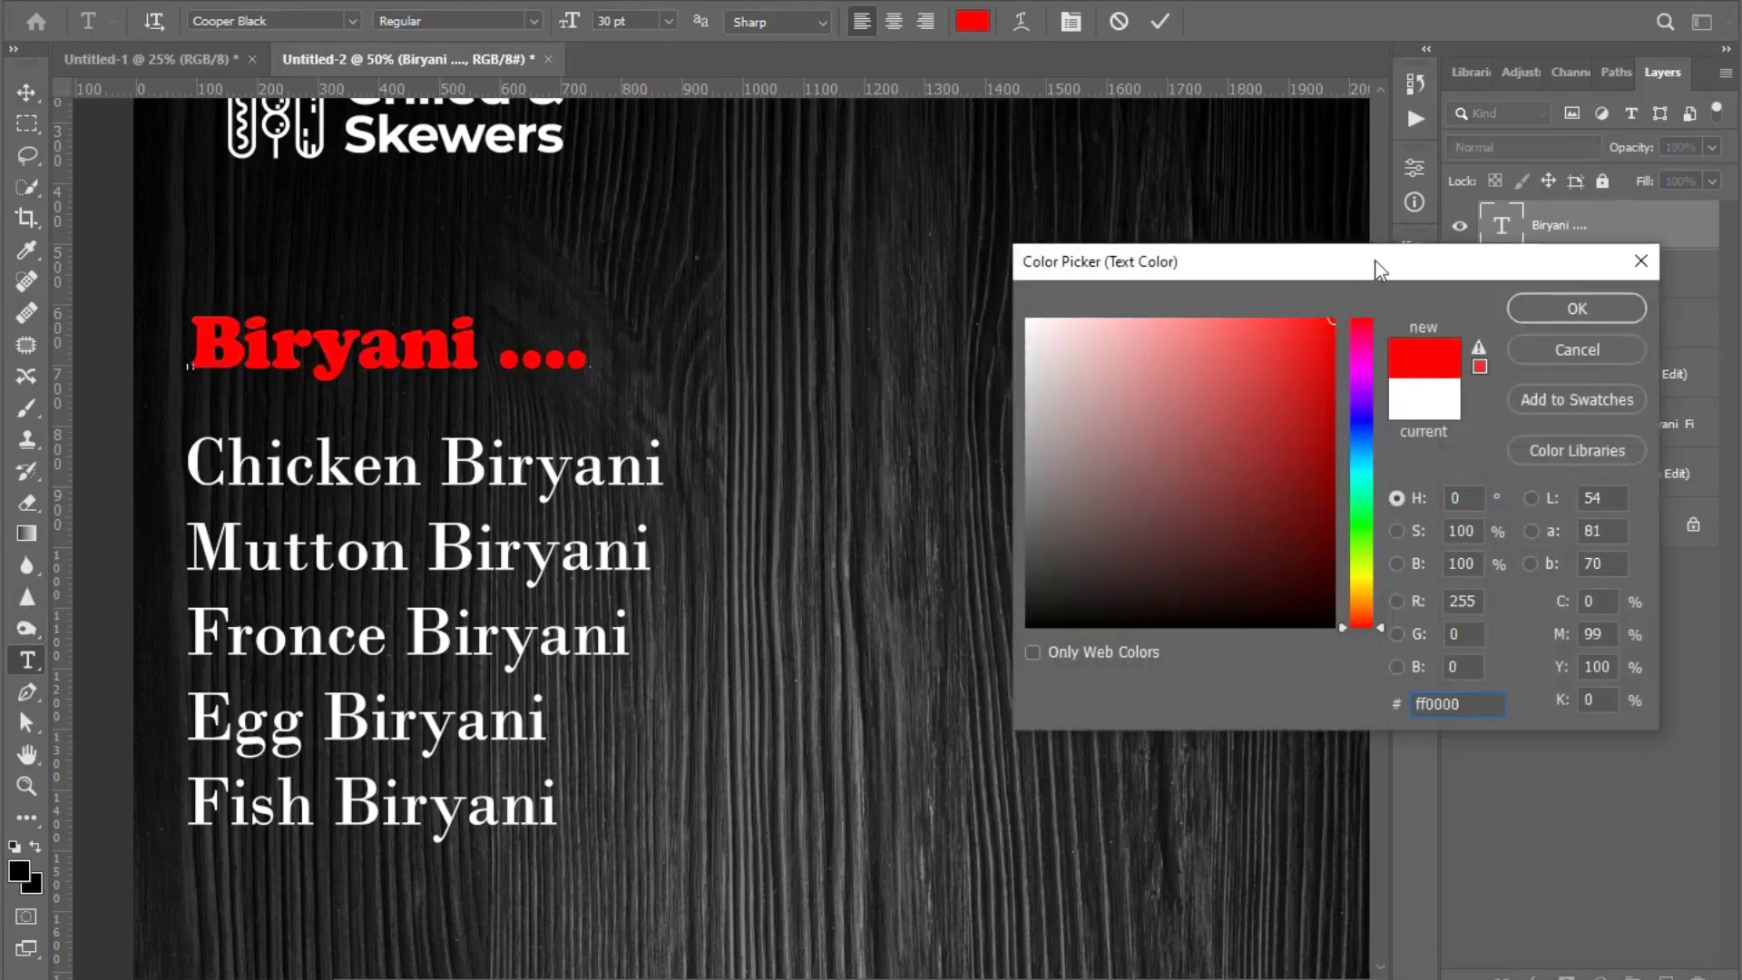
click(1577, 309)
key(ctrl+Return)
key(v)
click(700, 233)
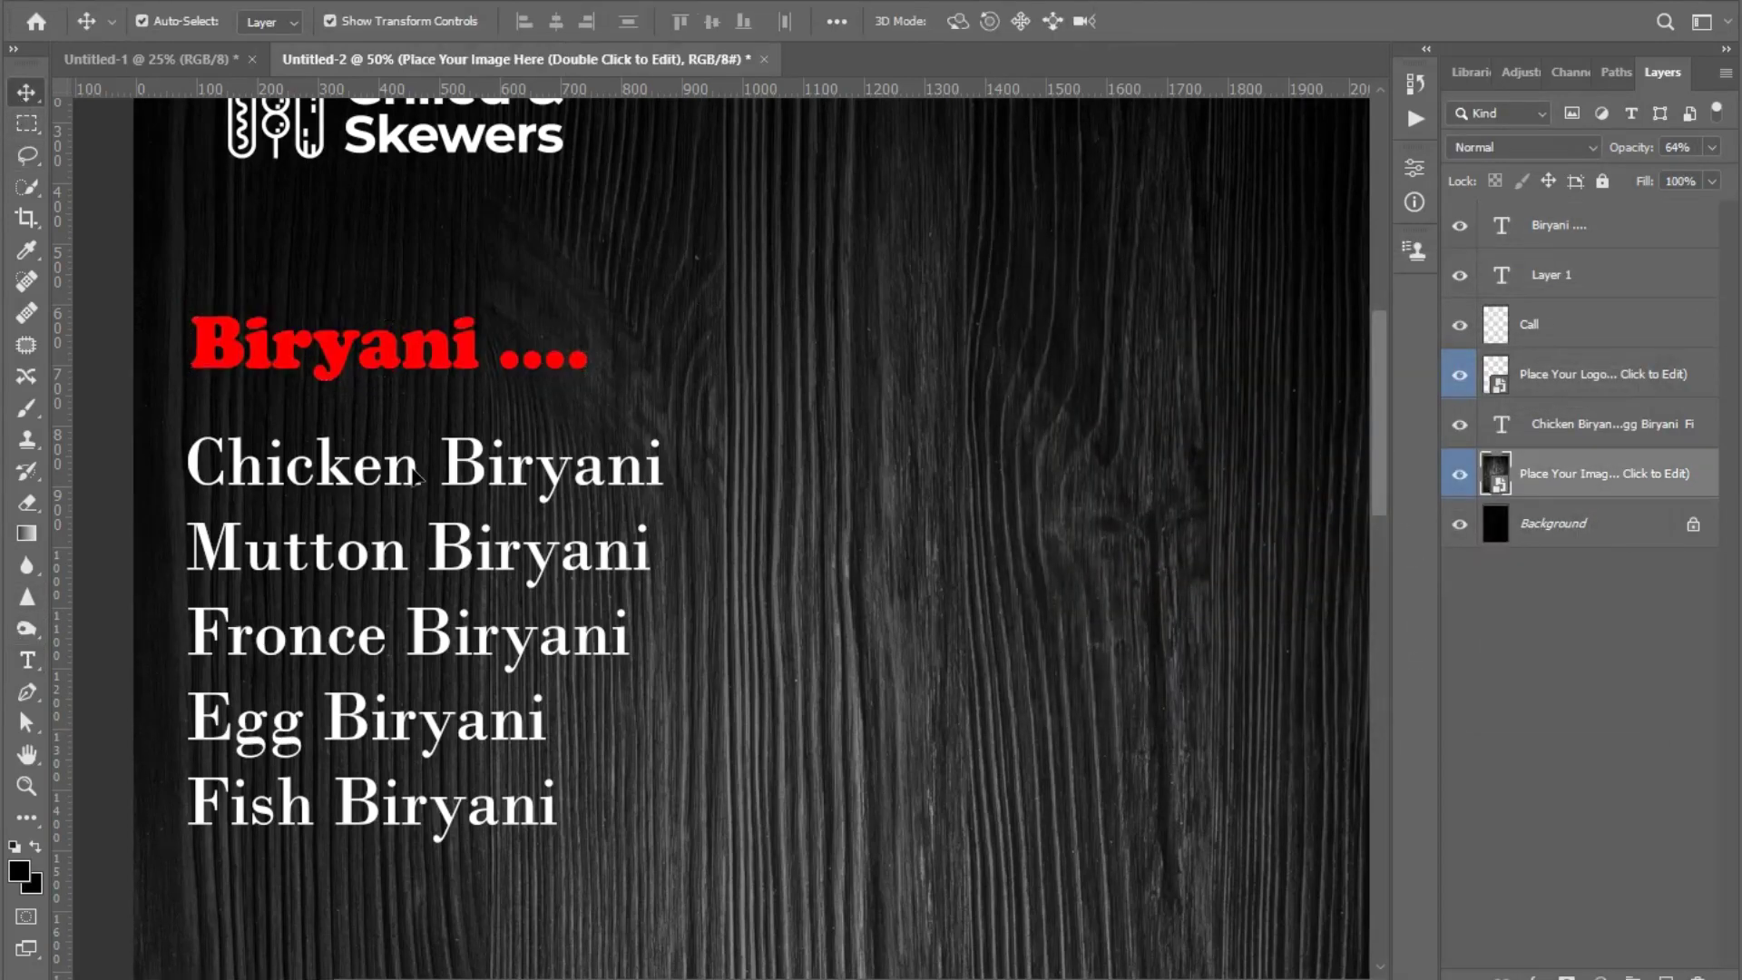
- Nudge the item list up and give Chicken Biryani a dotted leader and 120 Rs
drag(413, 474, 413, 459)
click(272, 889)
click(27, 661)
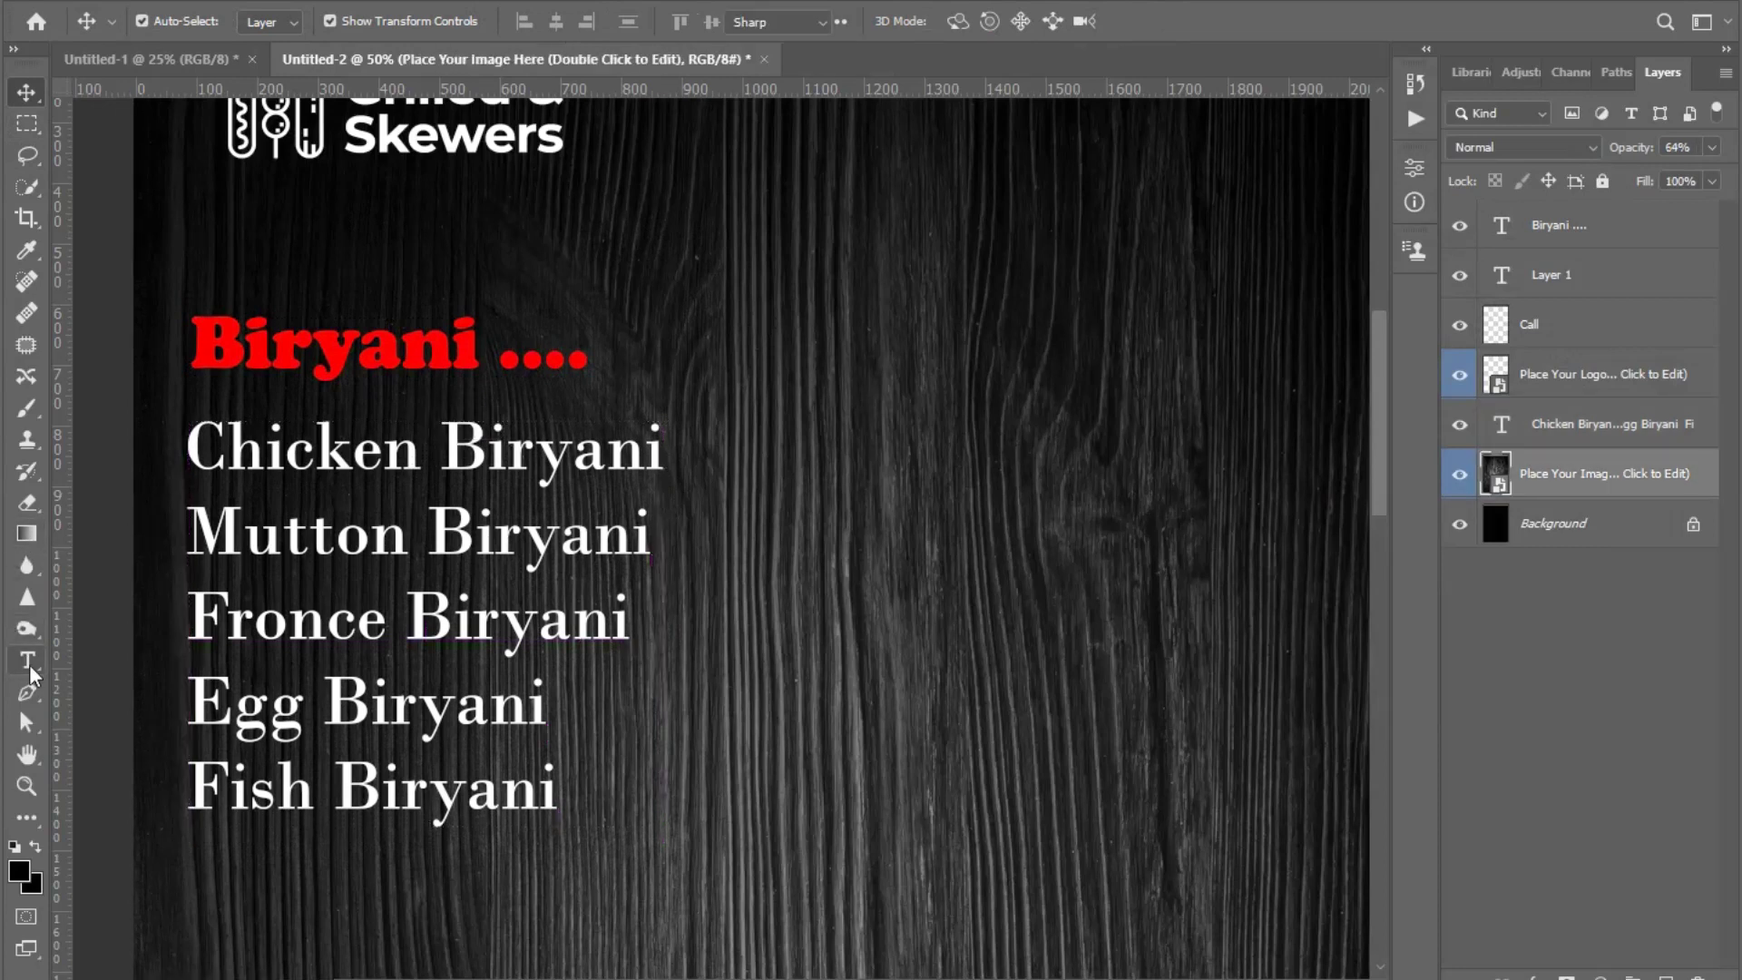
click(664, 464)
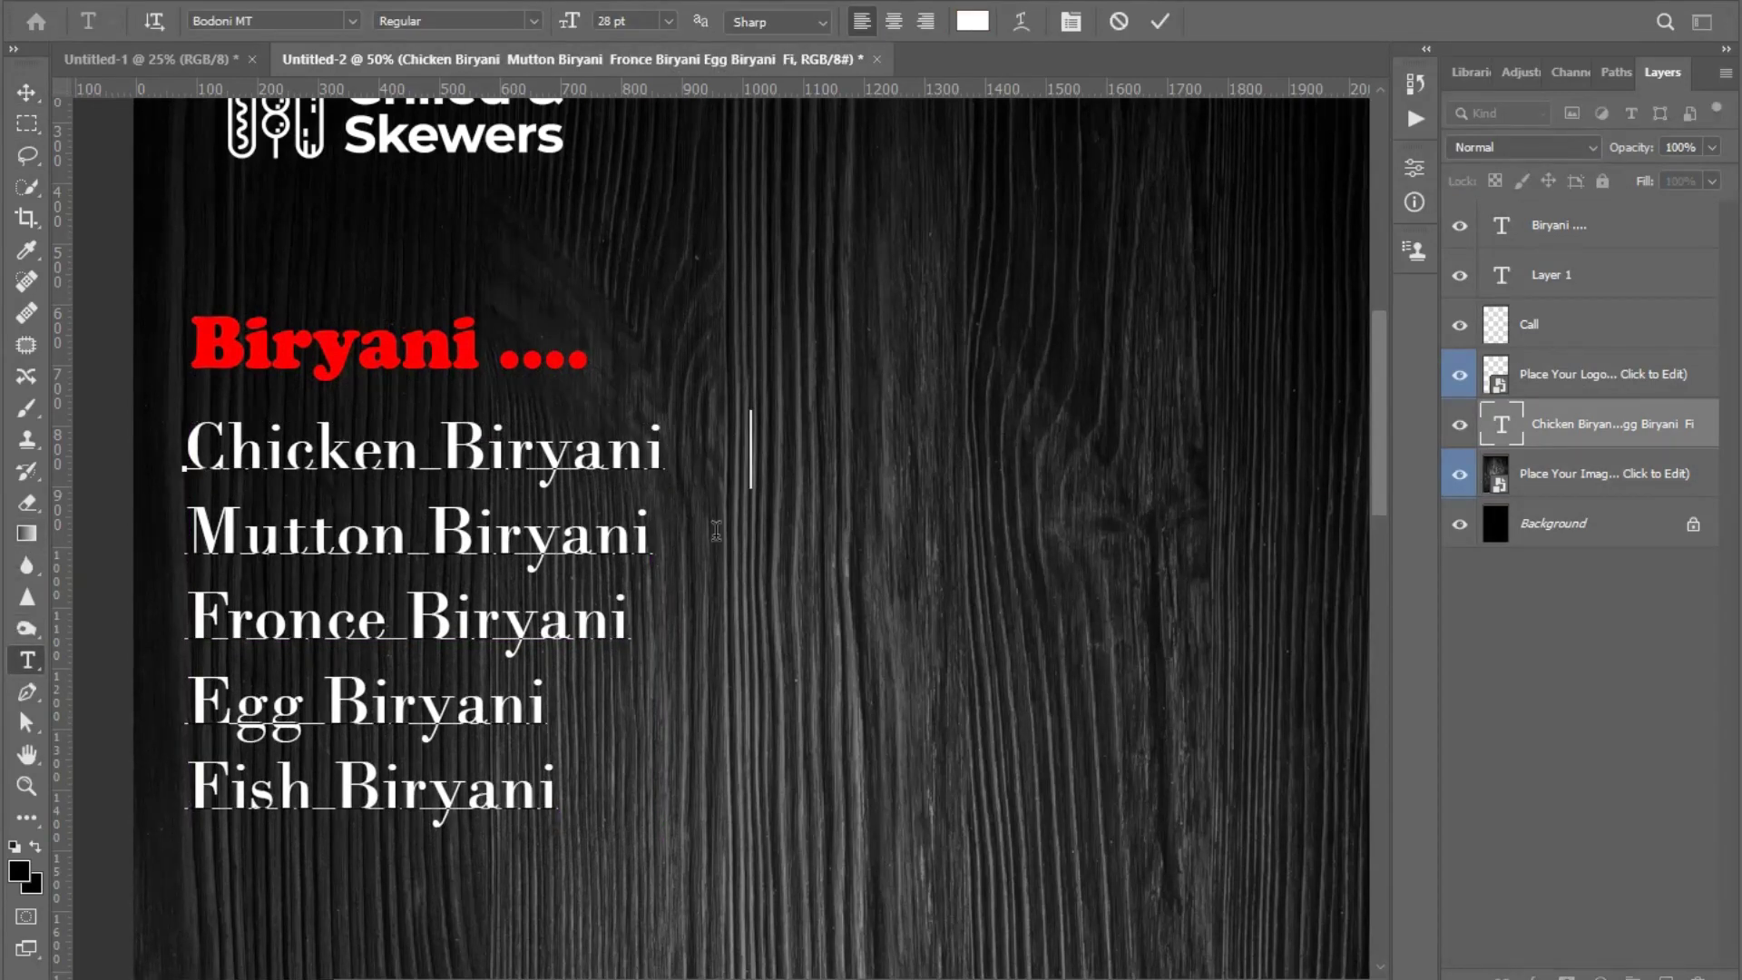
text(.....)
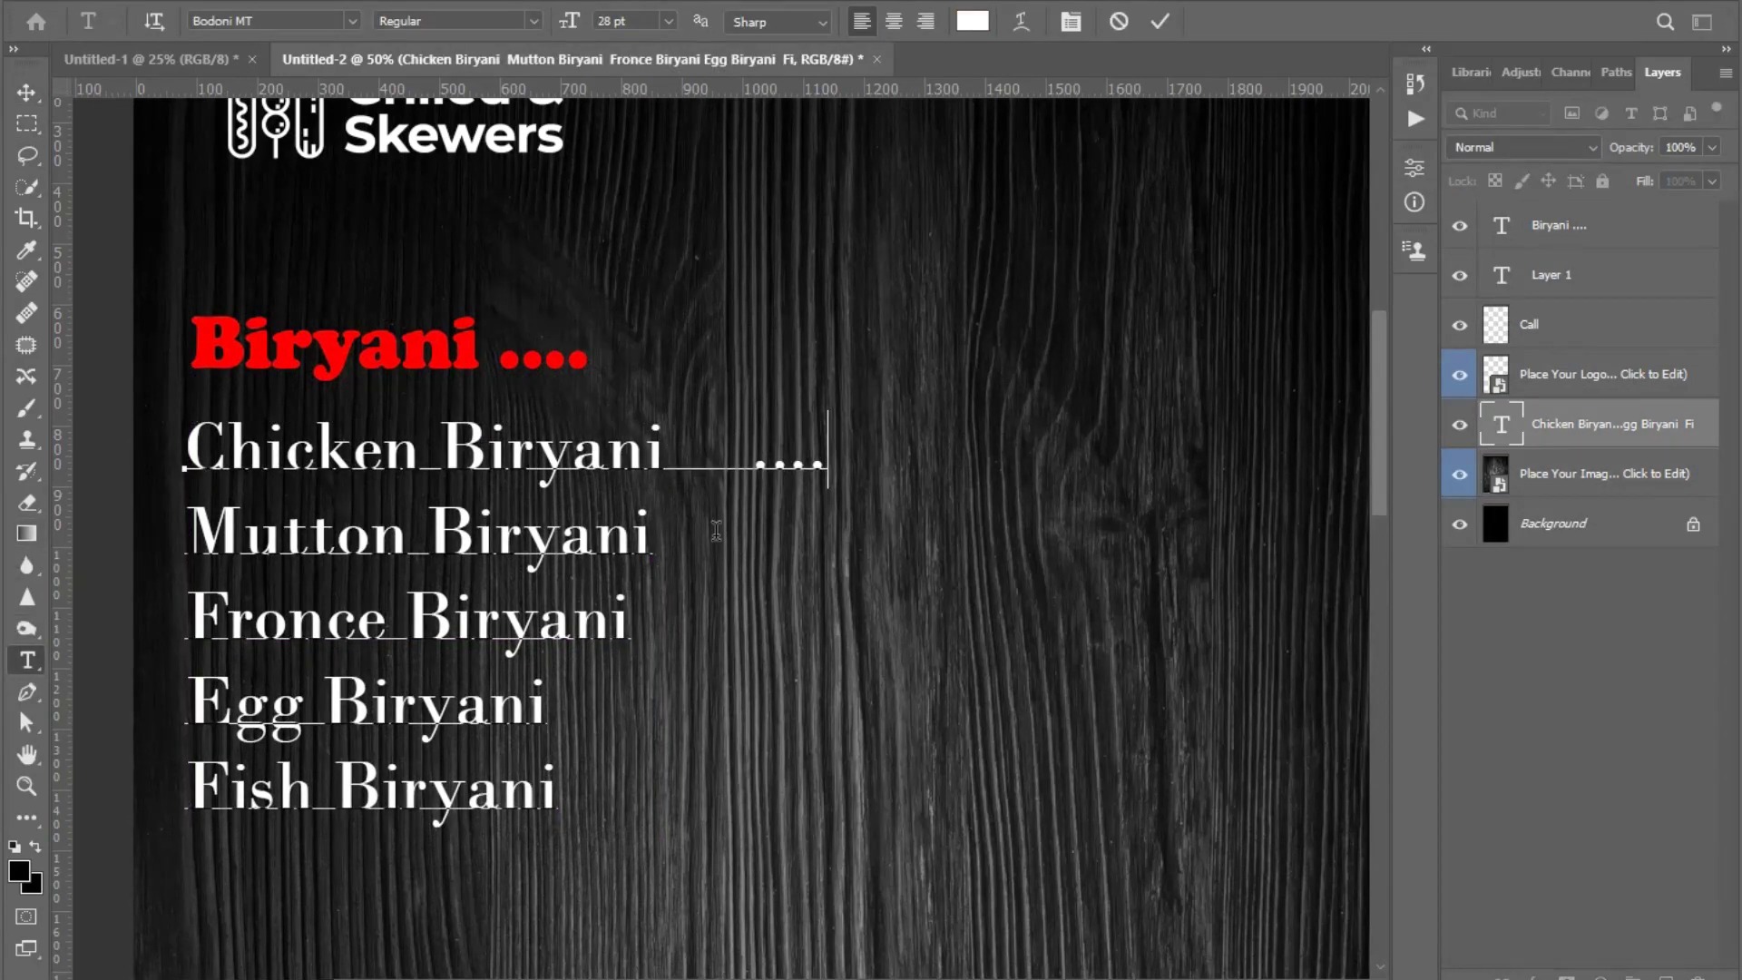
text(...)
text( 120)
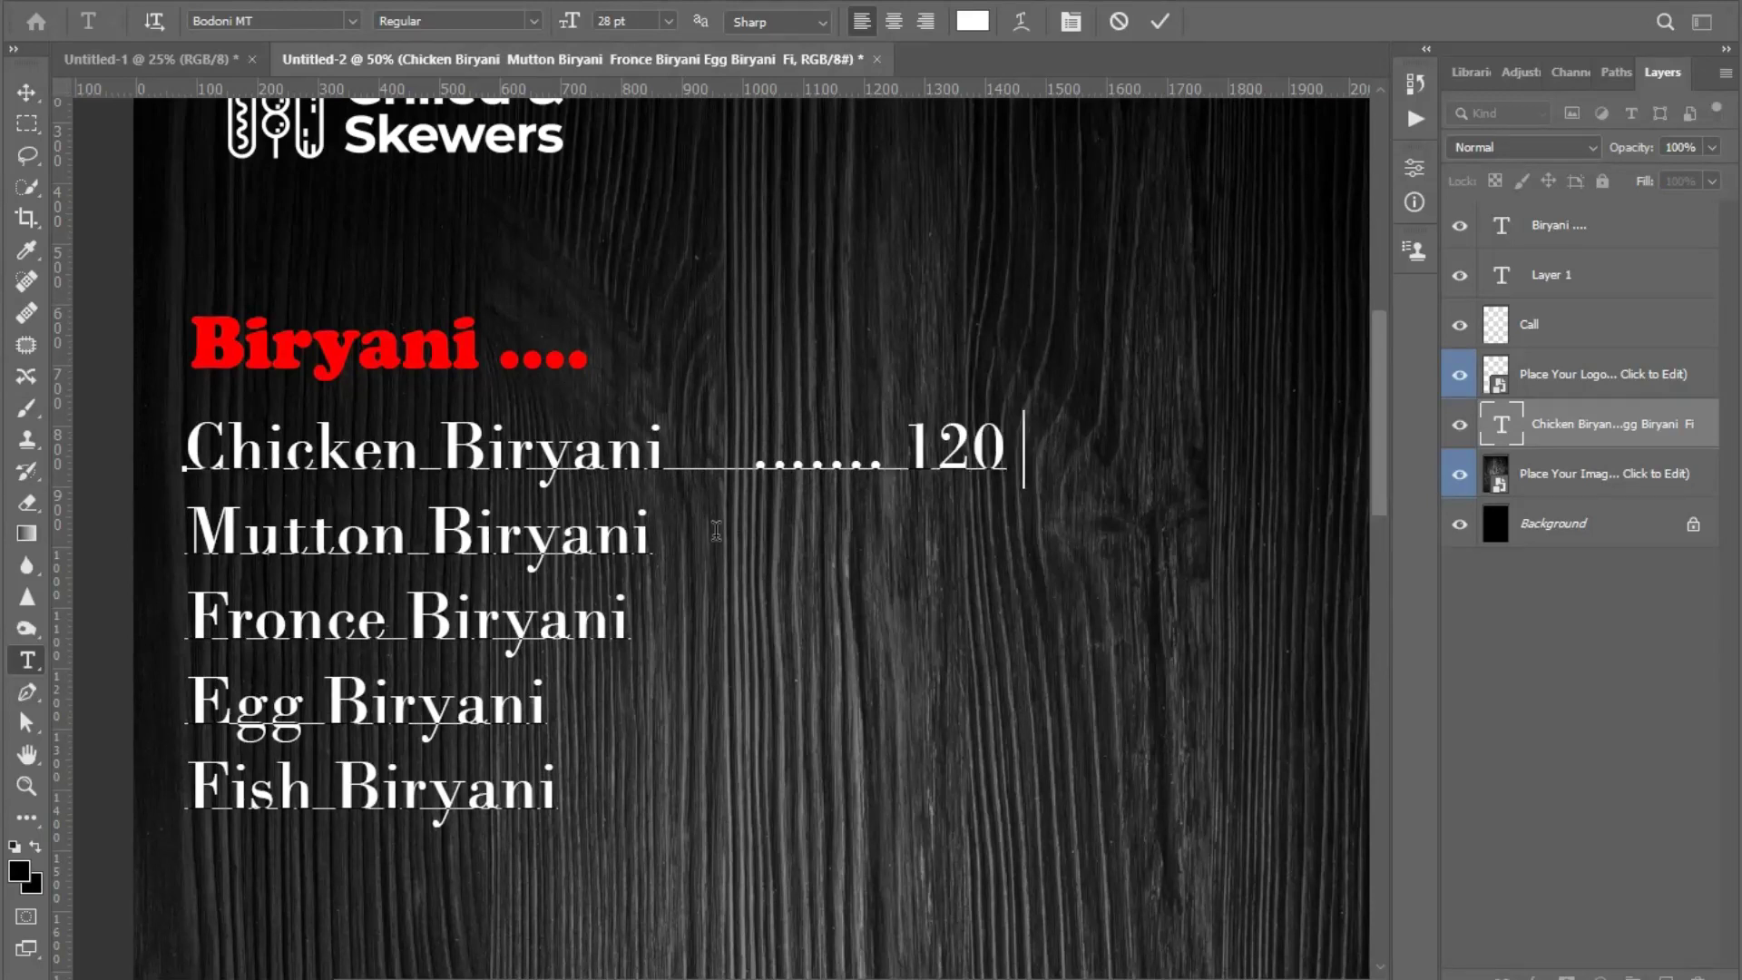
text( R)
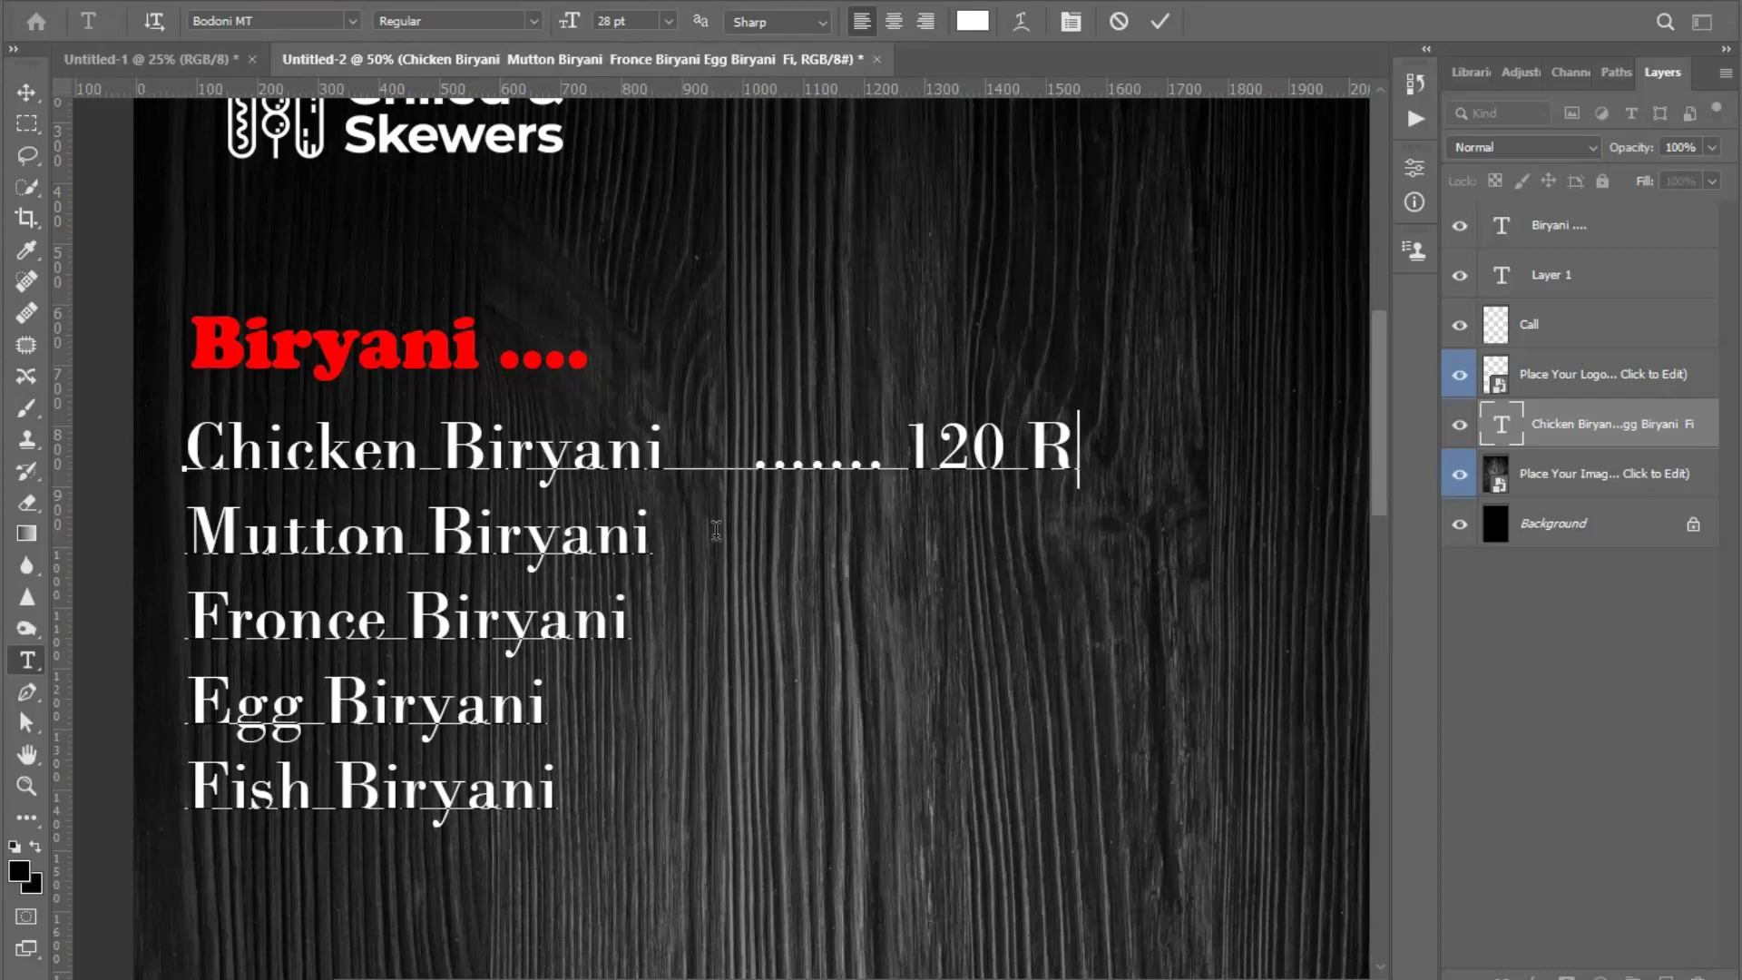
text(s)
click(24, 94)
- Add dotted leaders with prices 180 Rs to Mutton Biryani and 250 Rs to Fronce Biryani
click(802, 313)
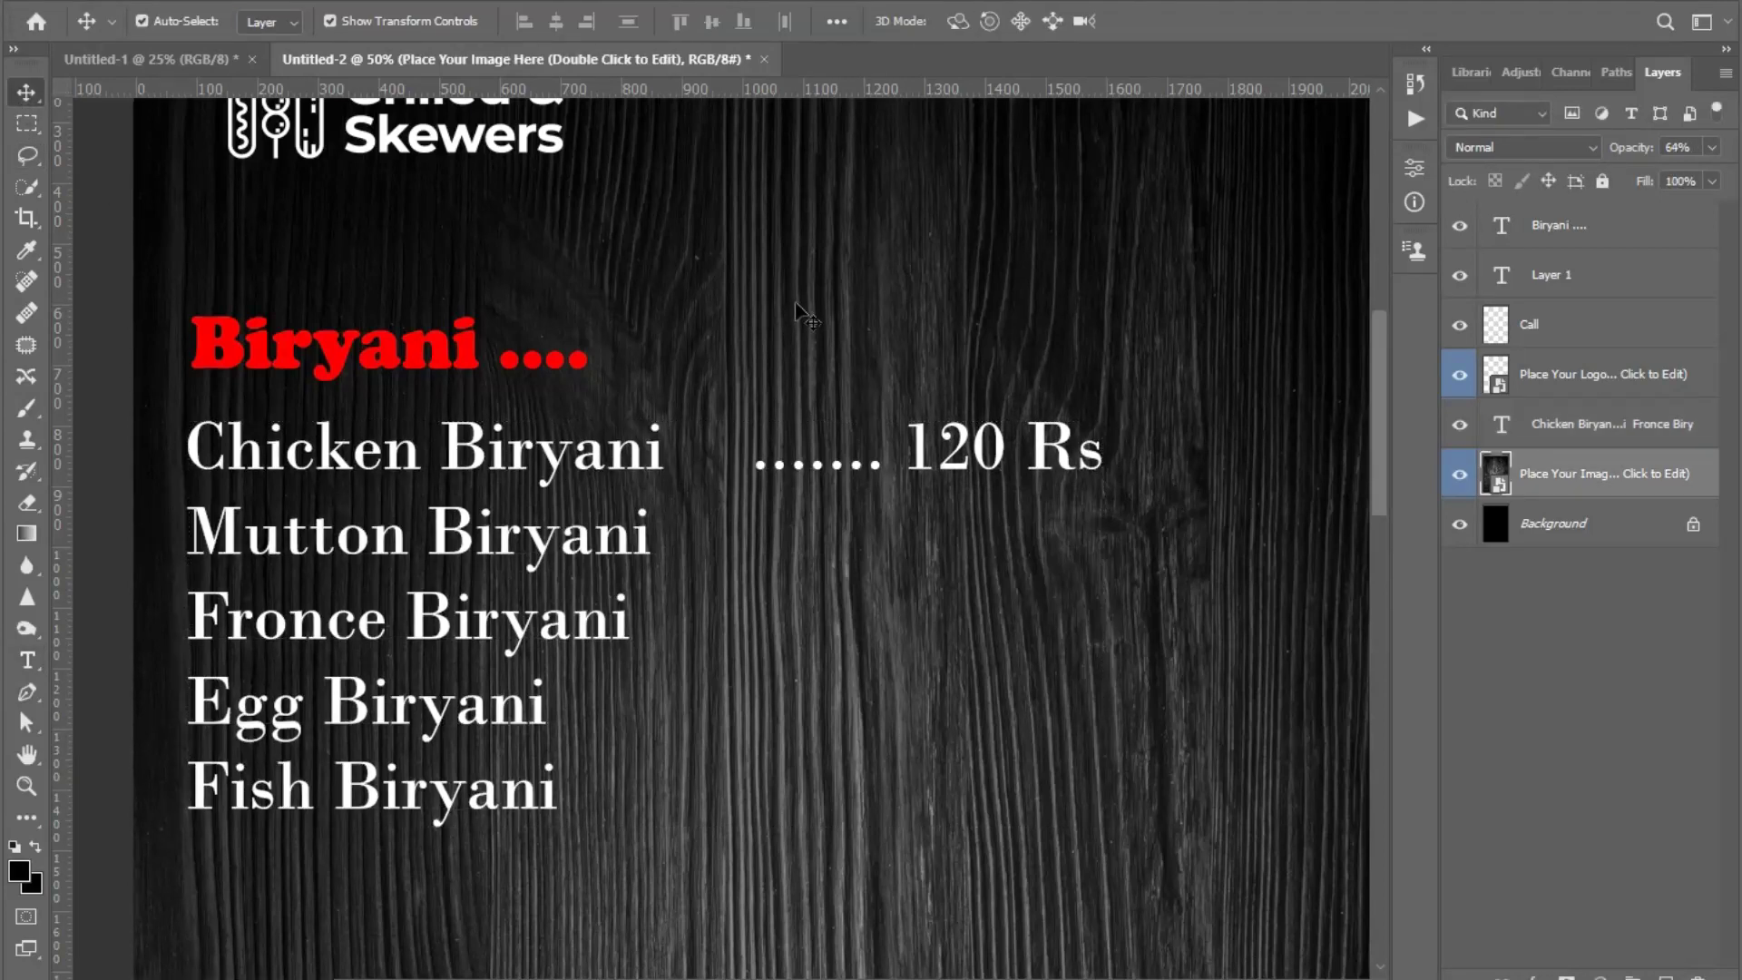
click(27, 660)
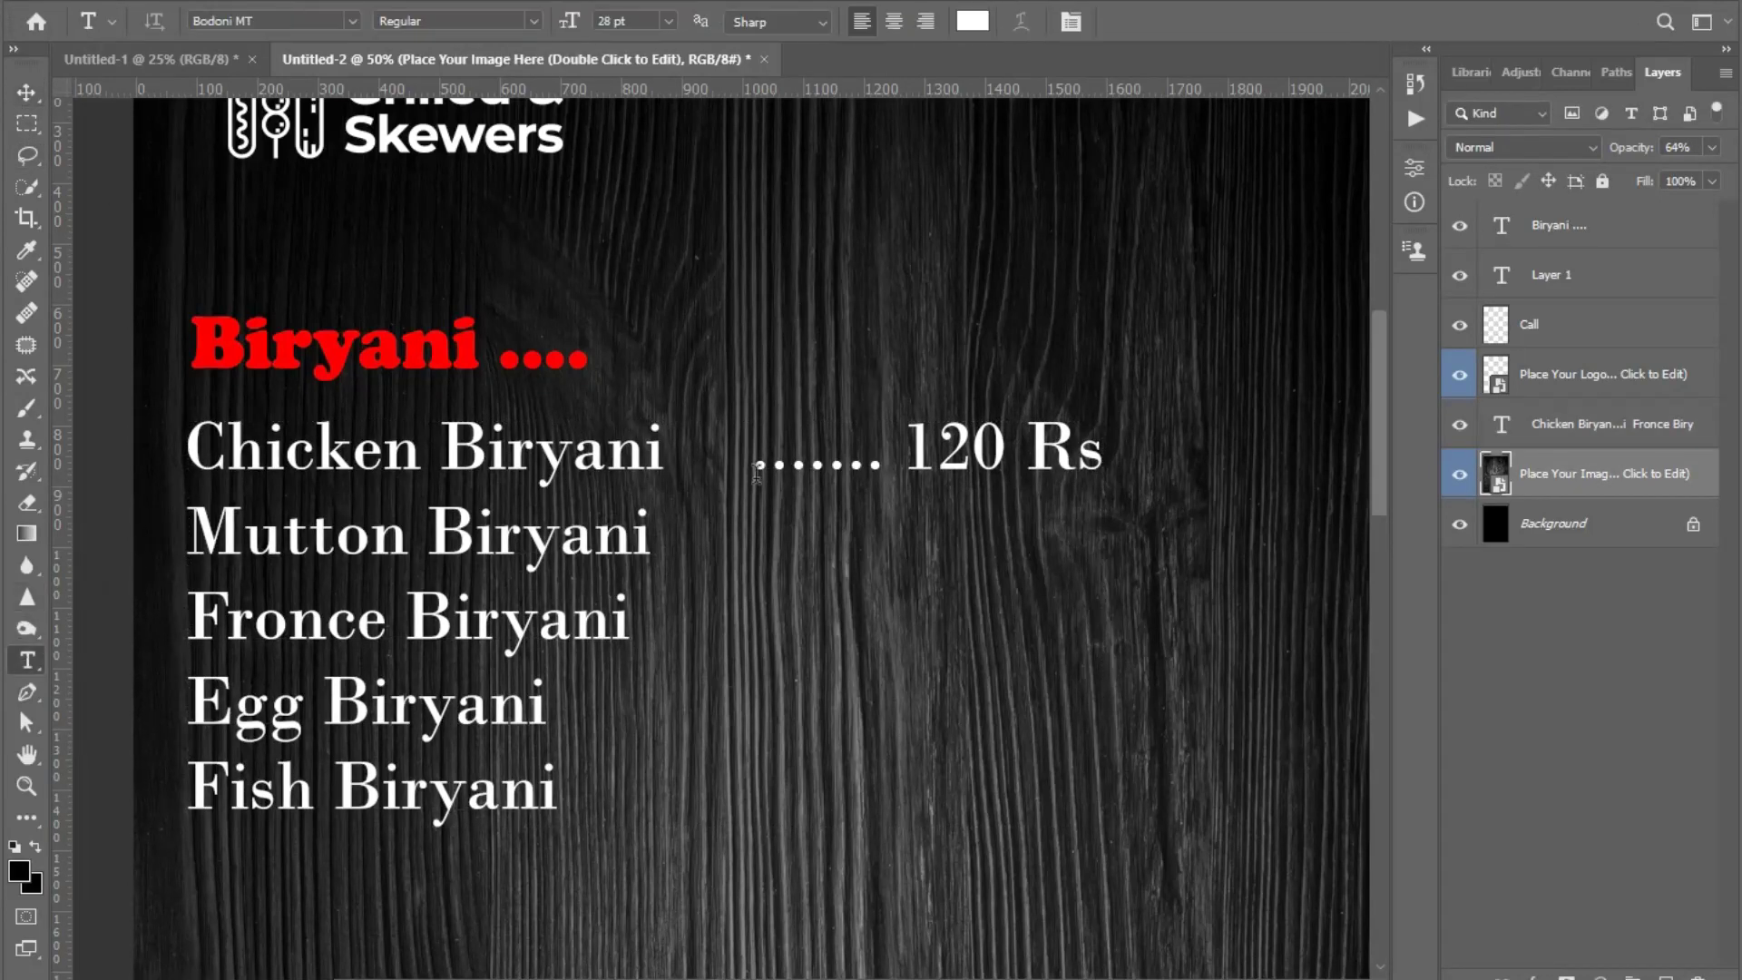
click(647, 542)
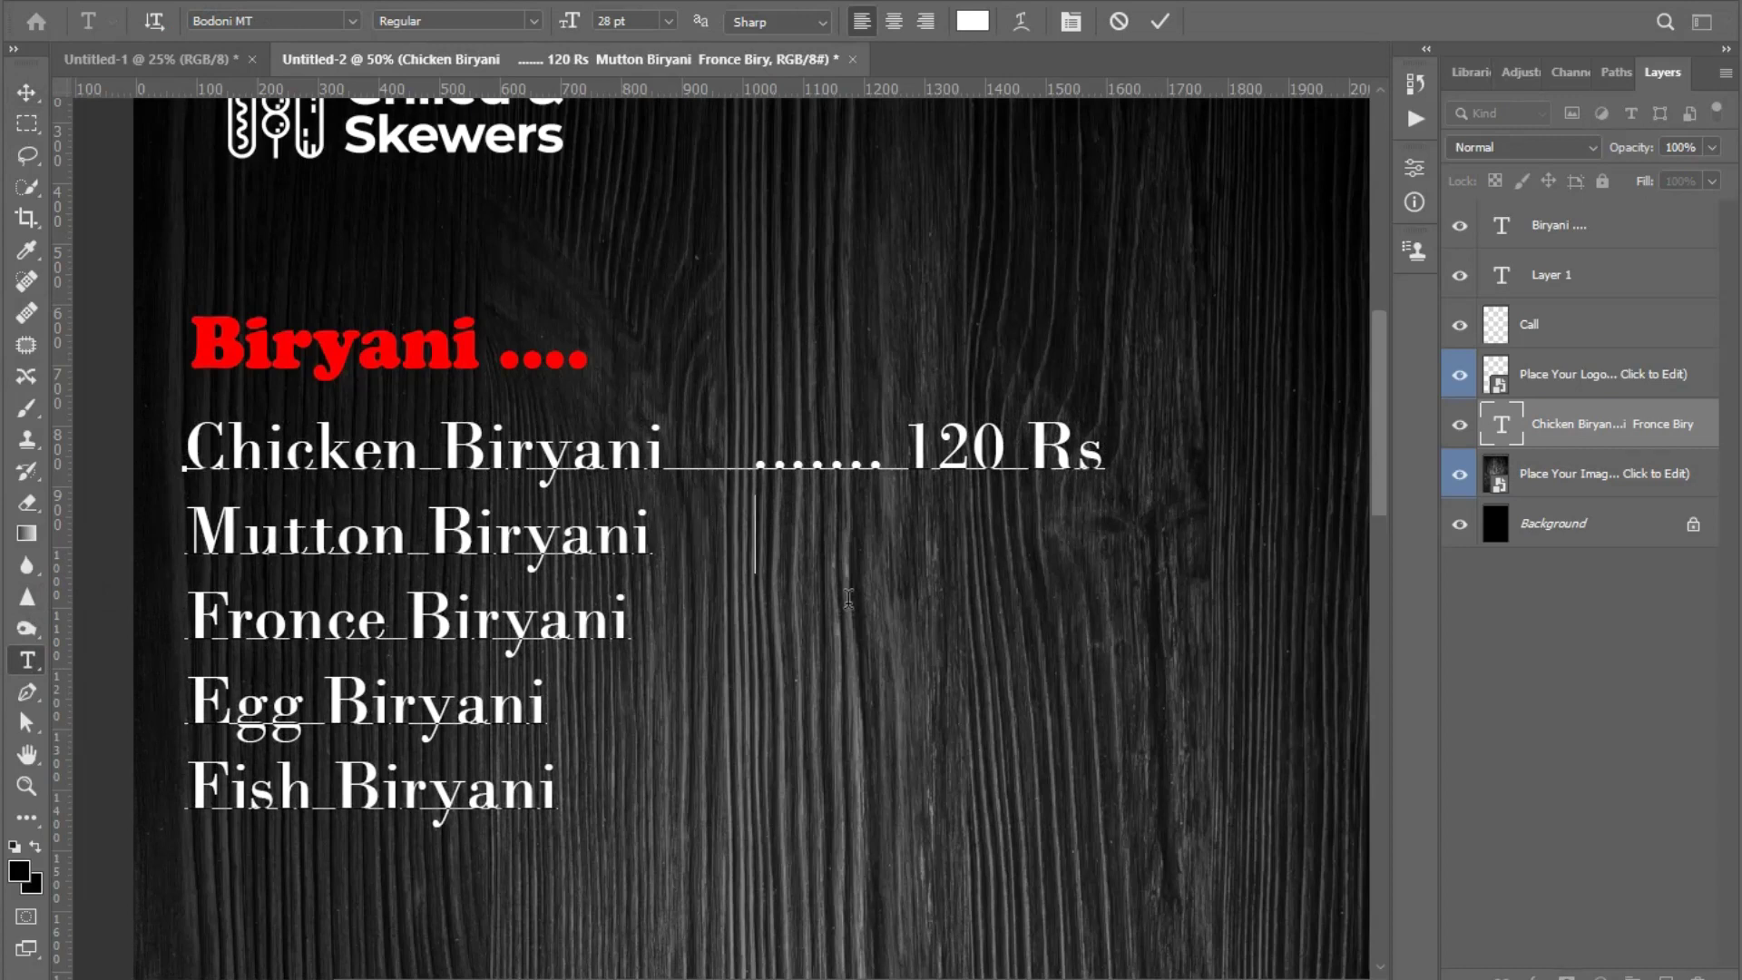
text(....... )
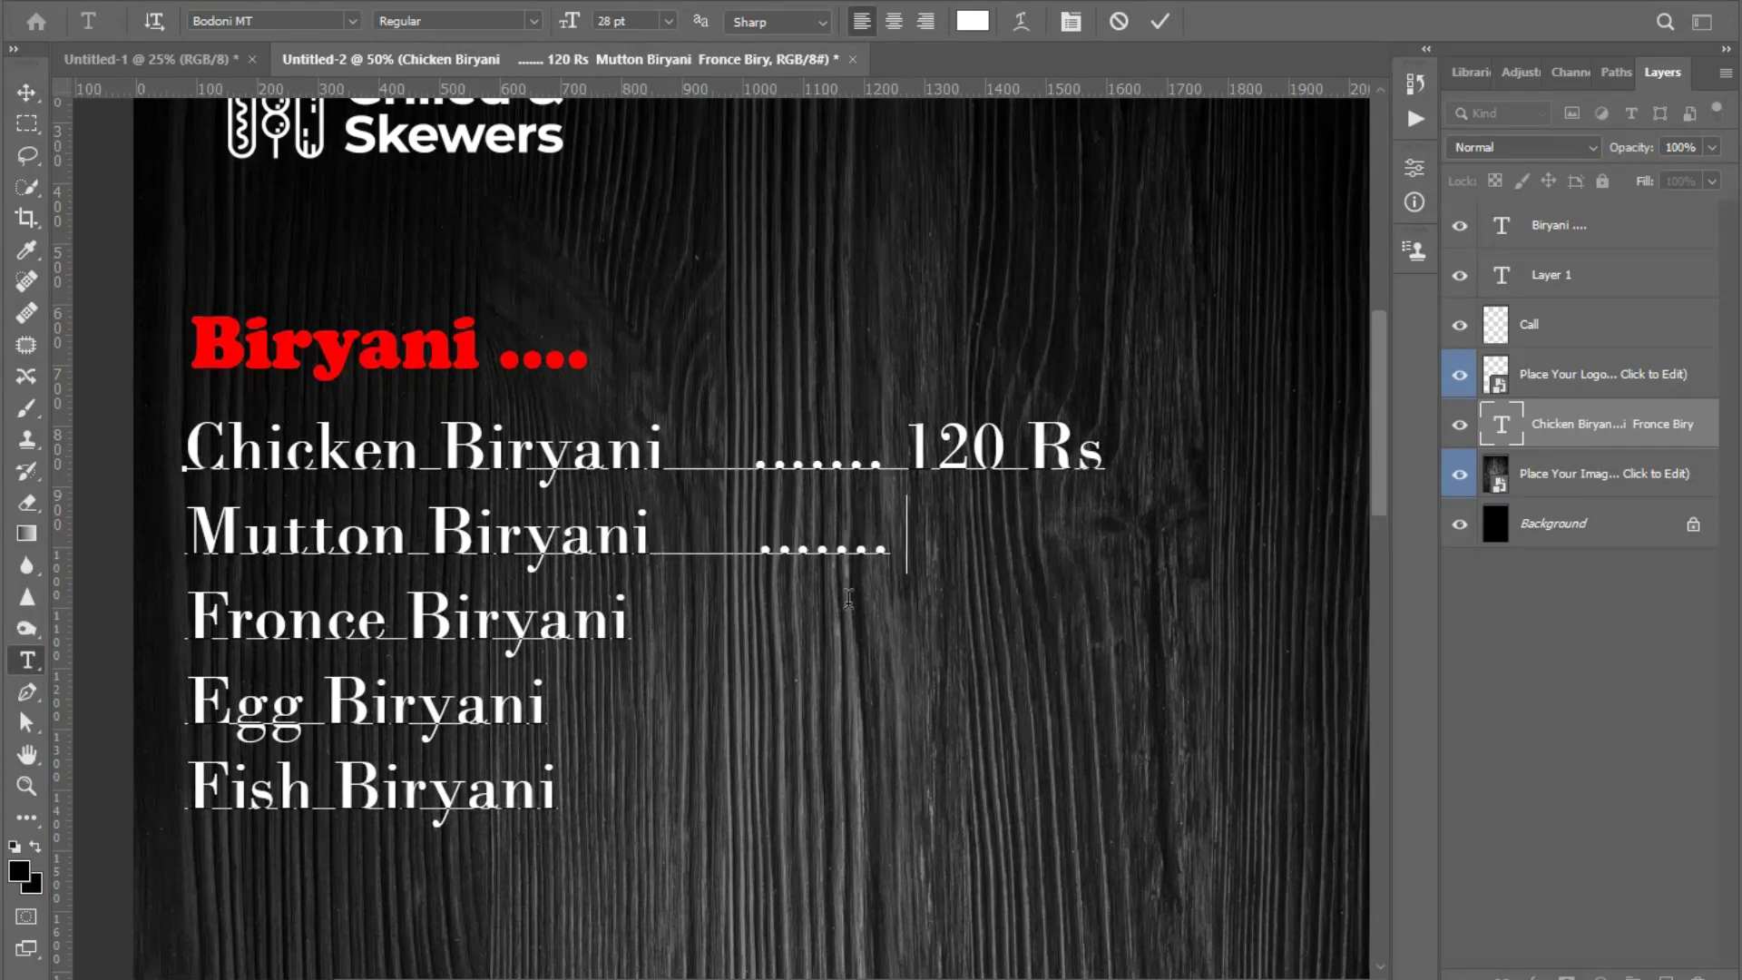
text(180 R)
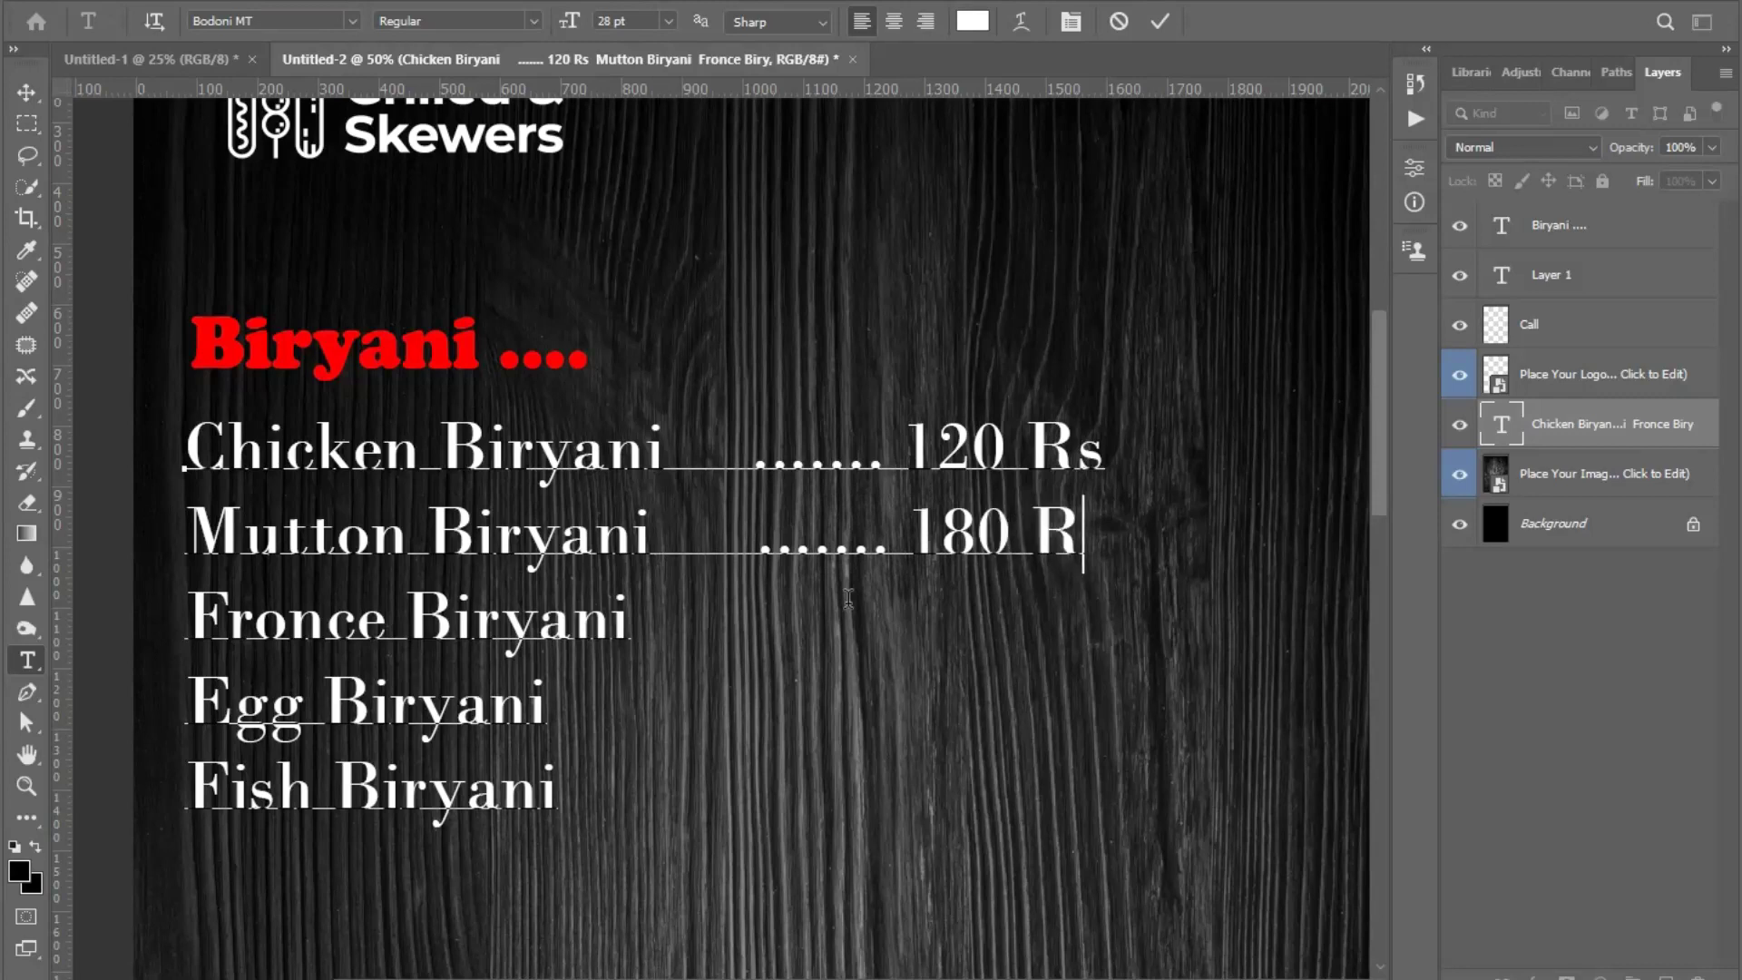
text(s)
click(617, 624)
key(End)
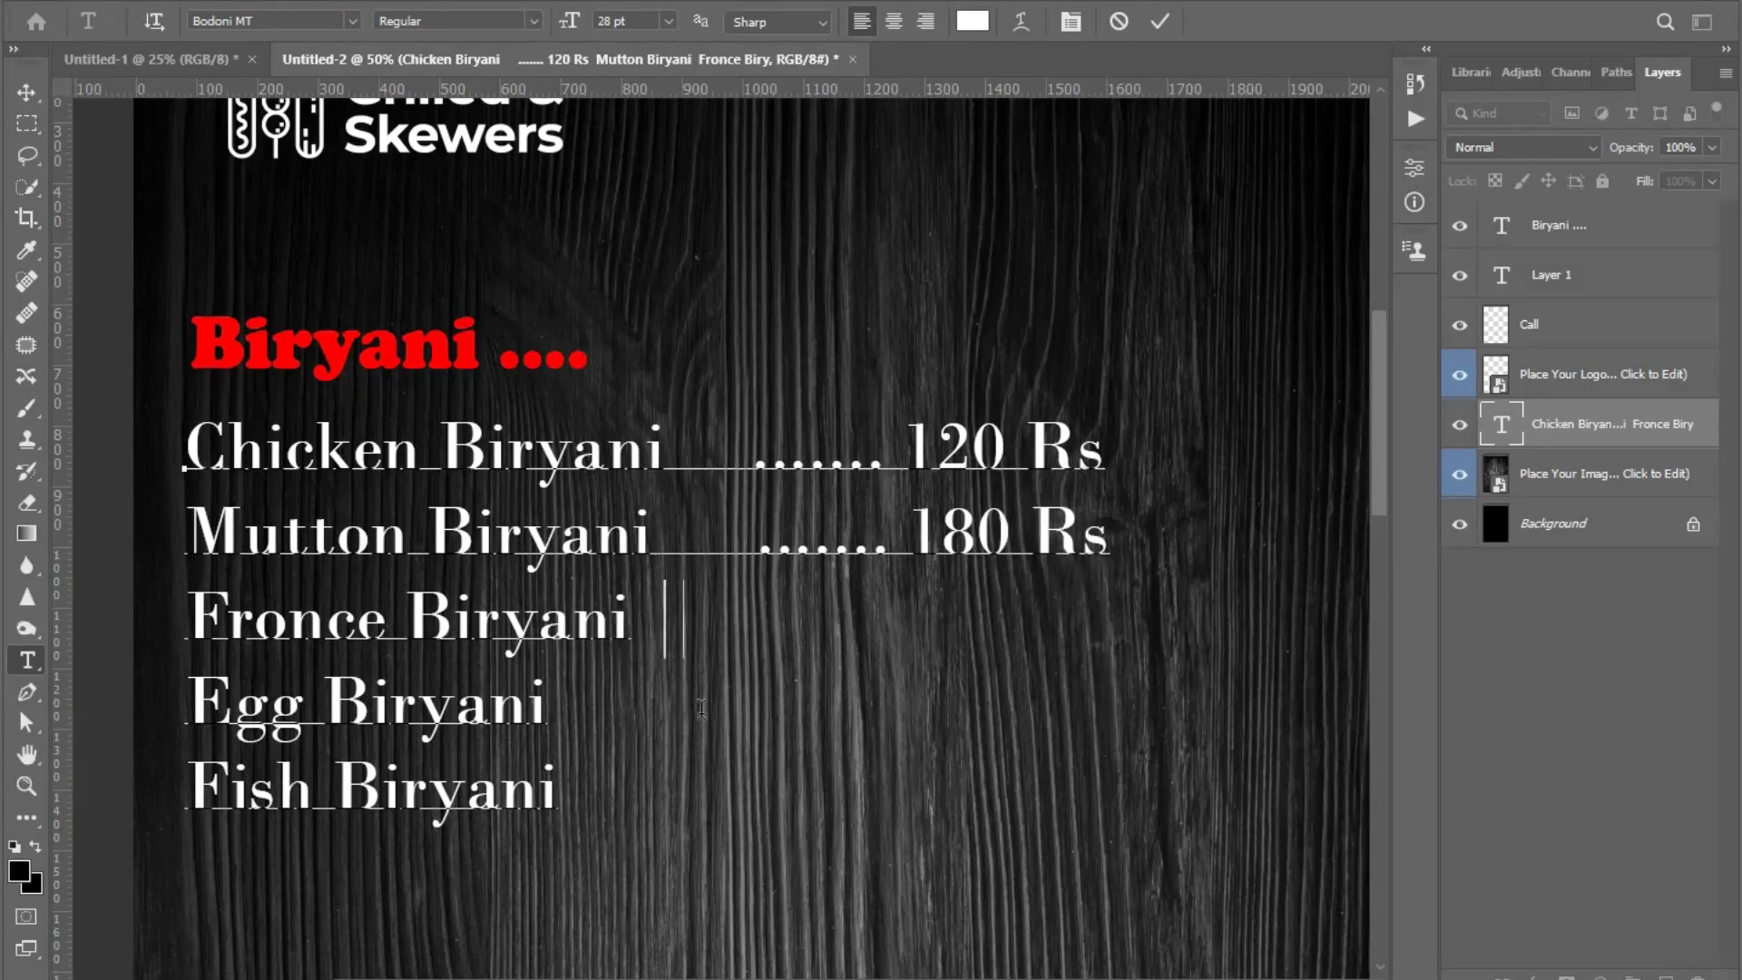
key(BackSpace)
text(.)
text(...... )
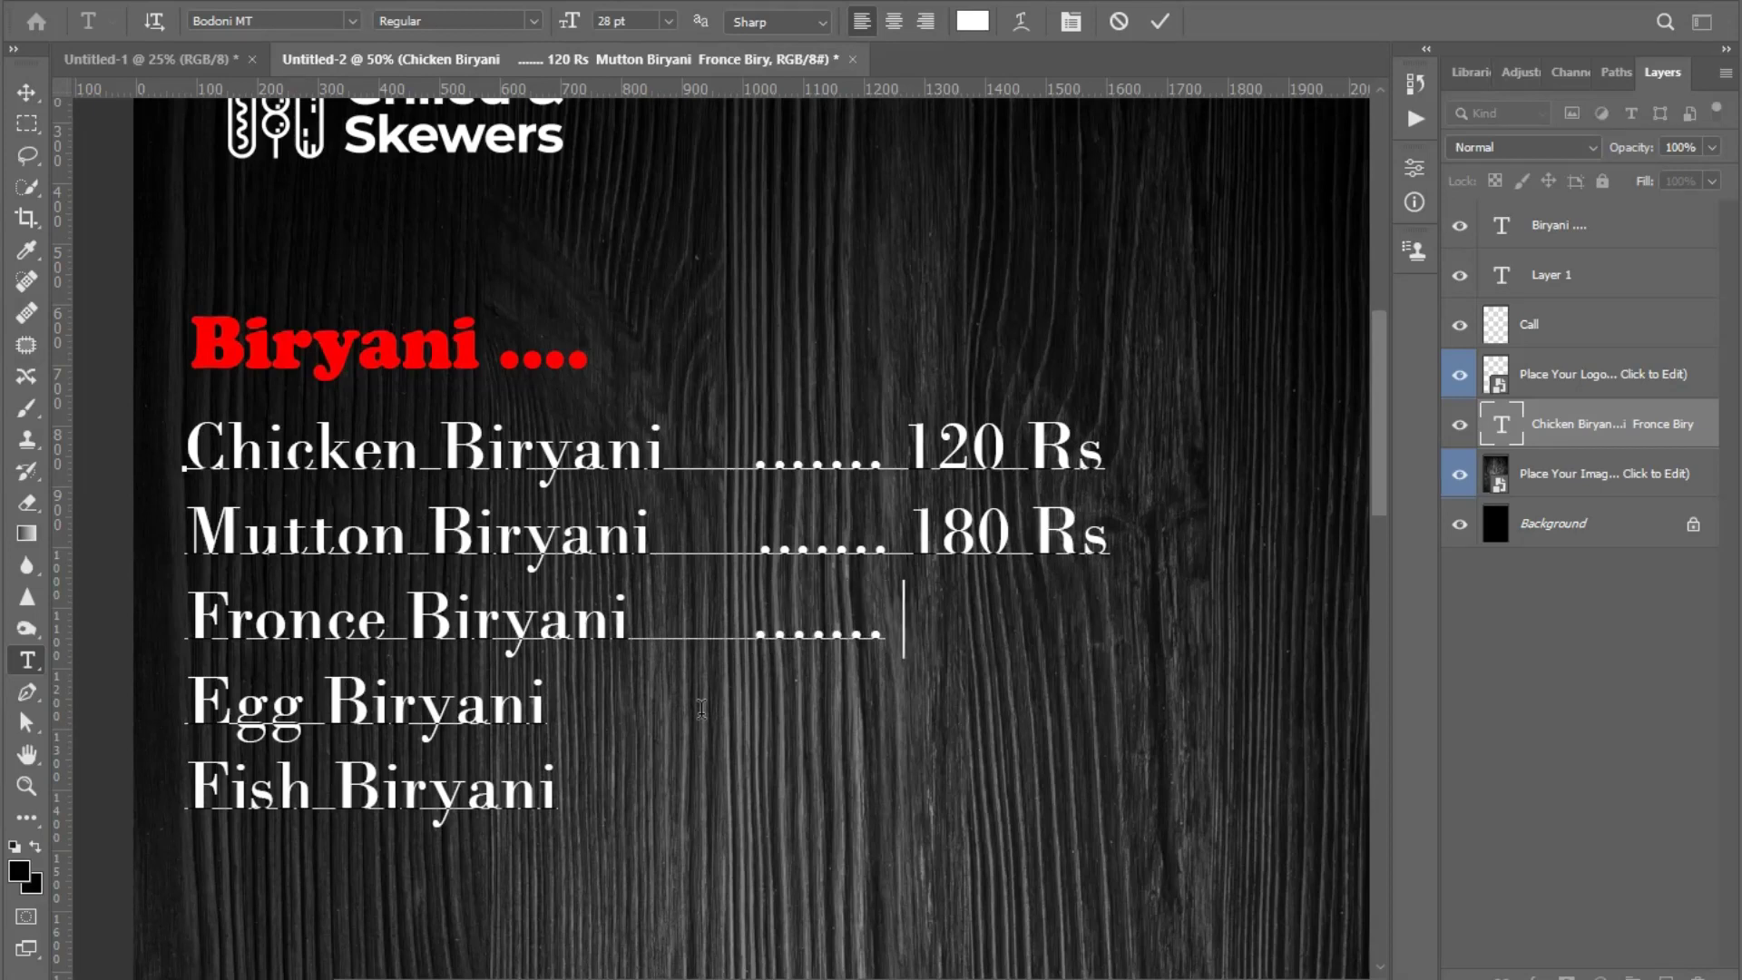
text(25)
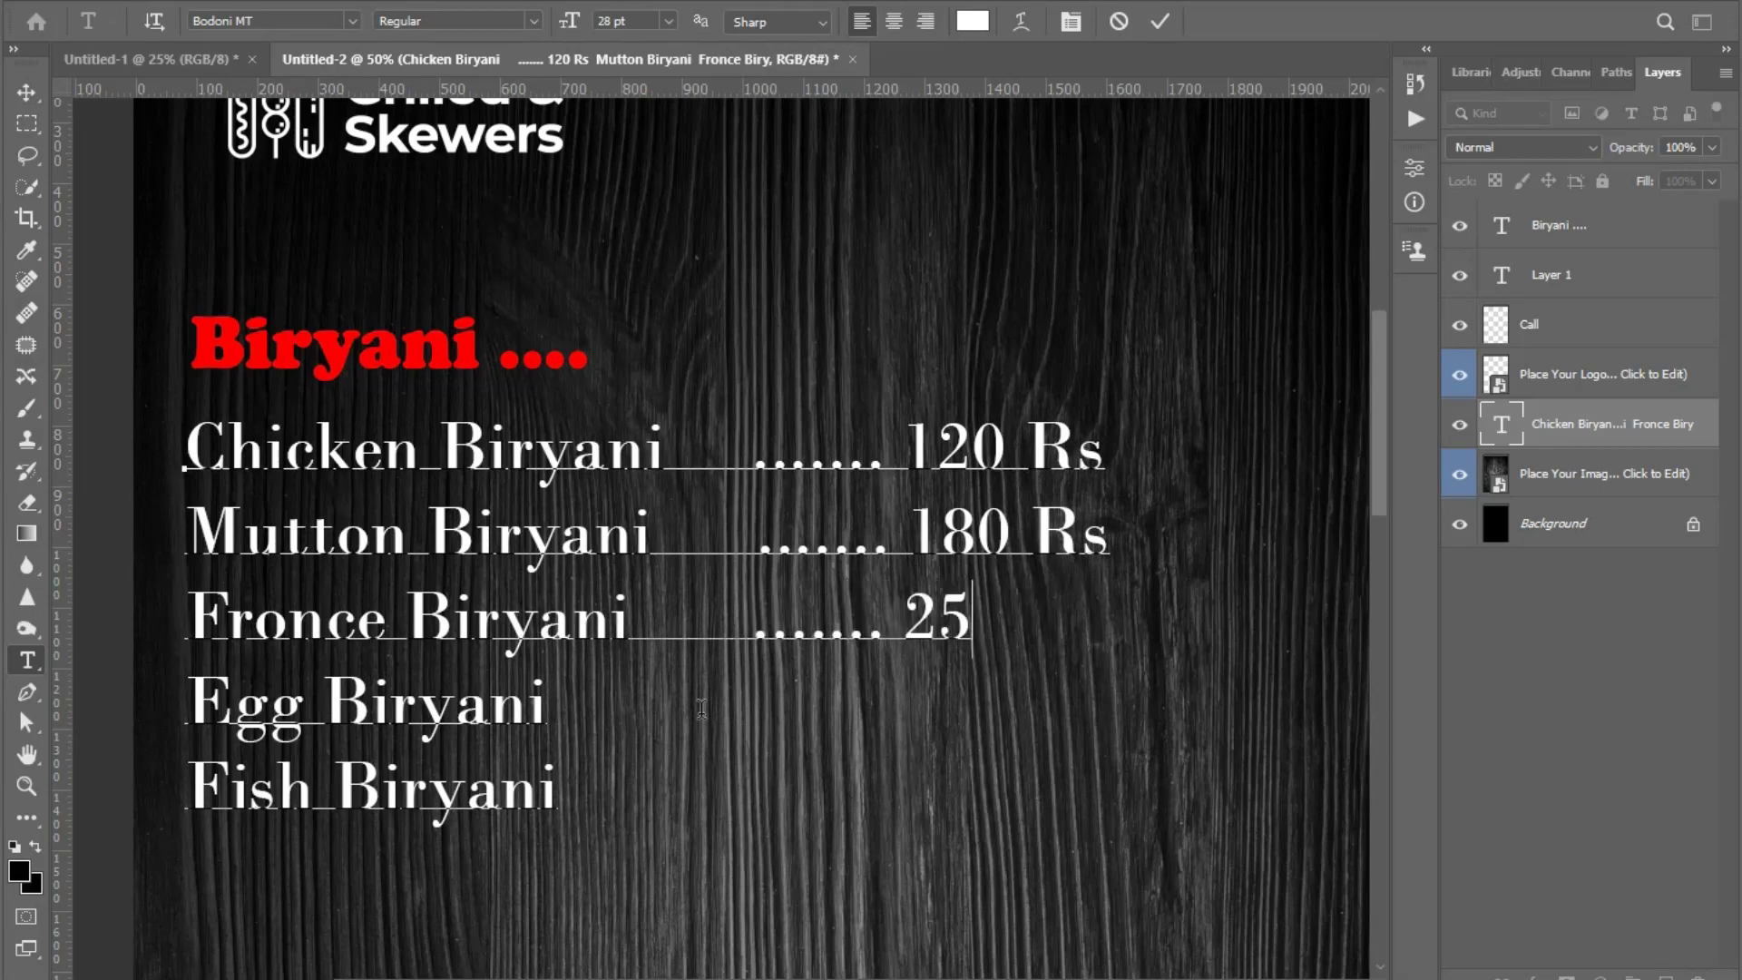
text(0 Rs)
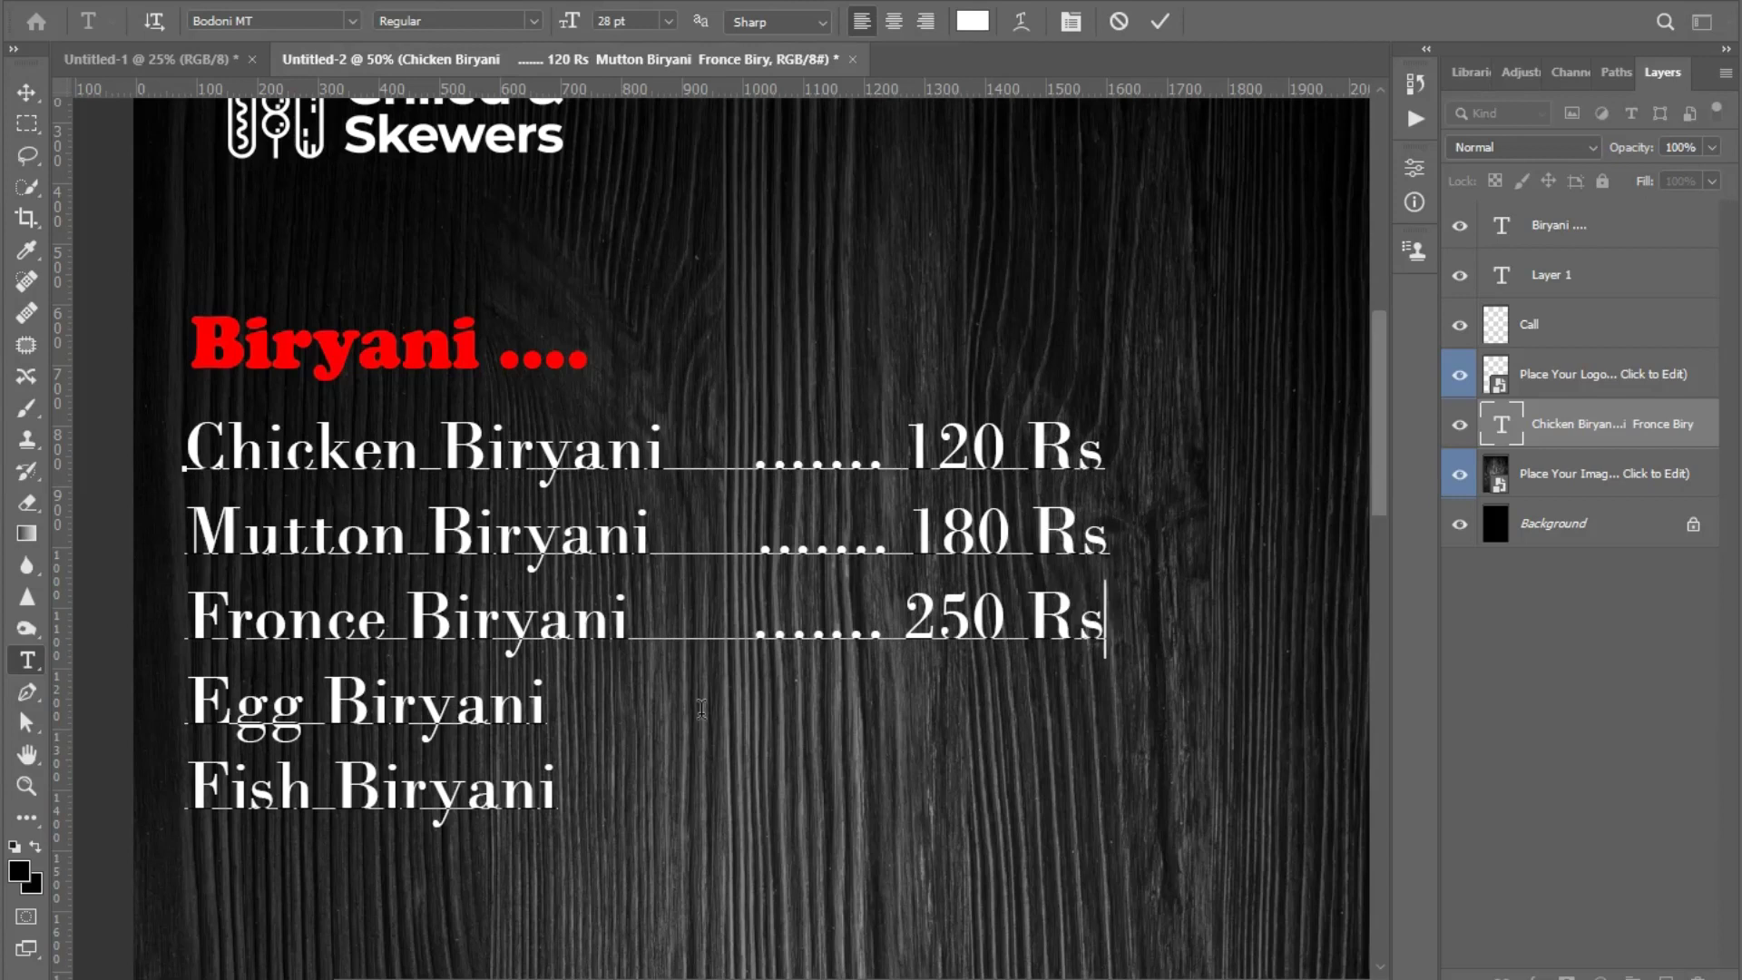
- Add dotted leaders with prices 100 Rs to Egg Biryani and 220 Rs to Fish Biryani
click(562, 731)
text(.......)
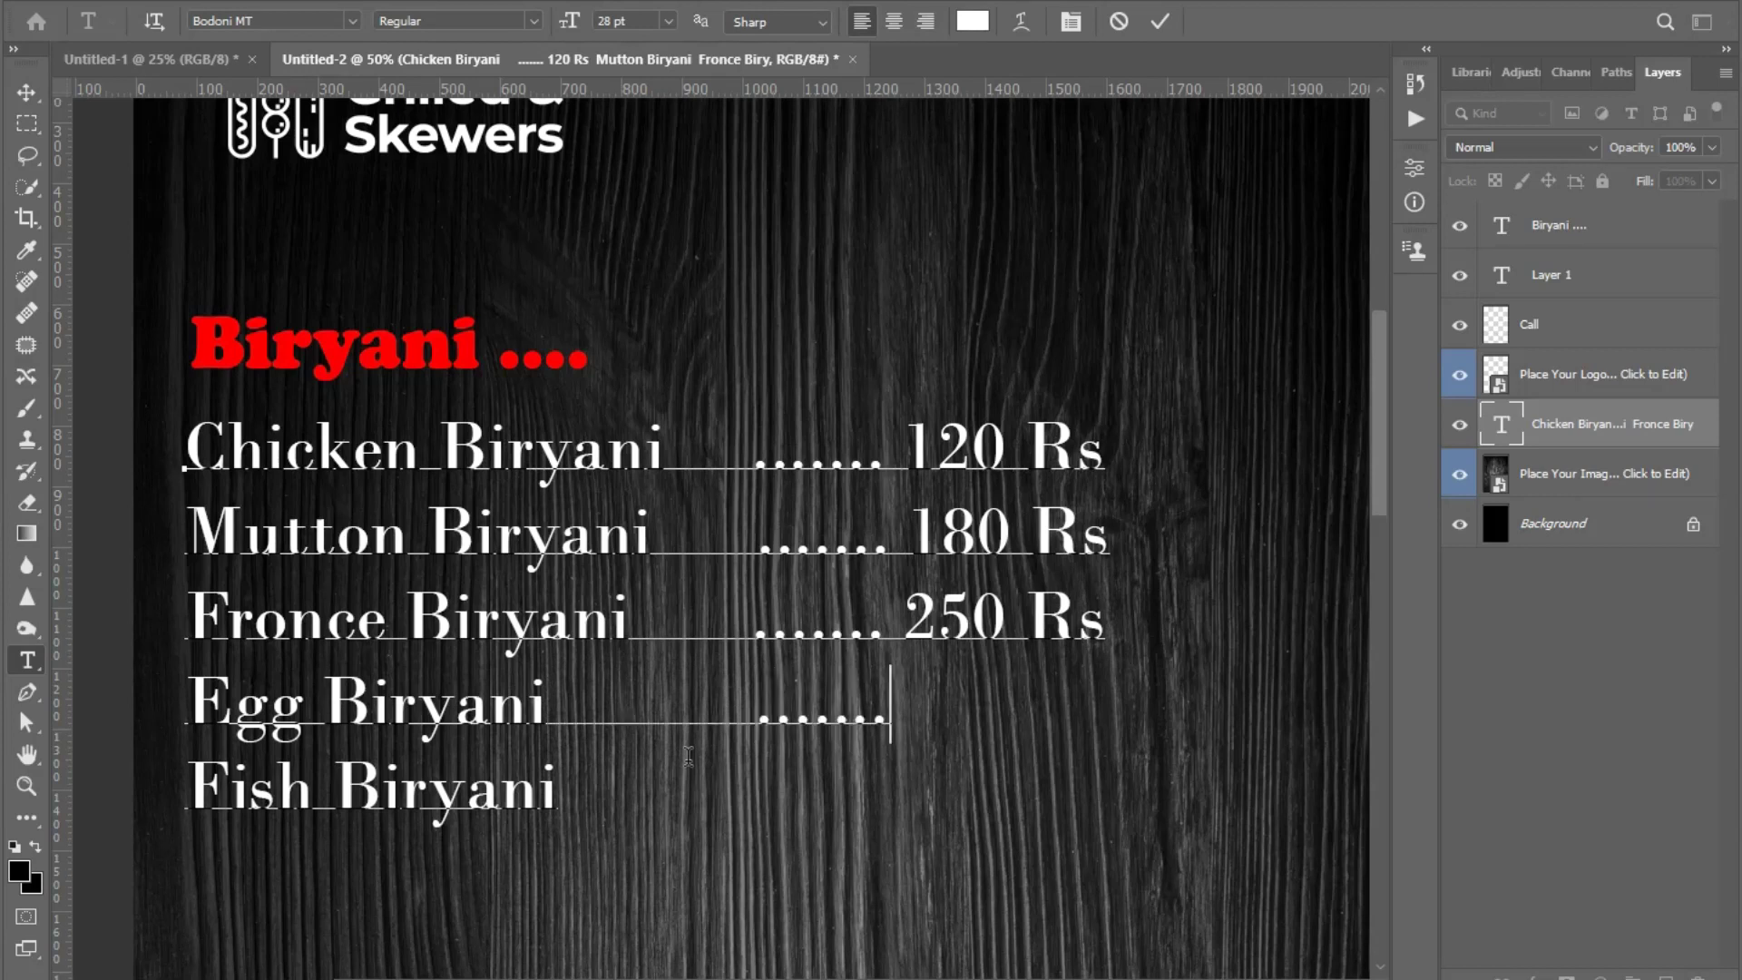
text( 10)
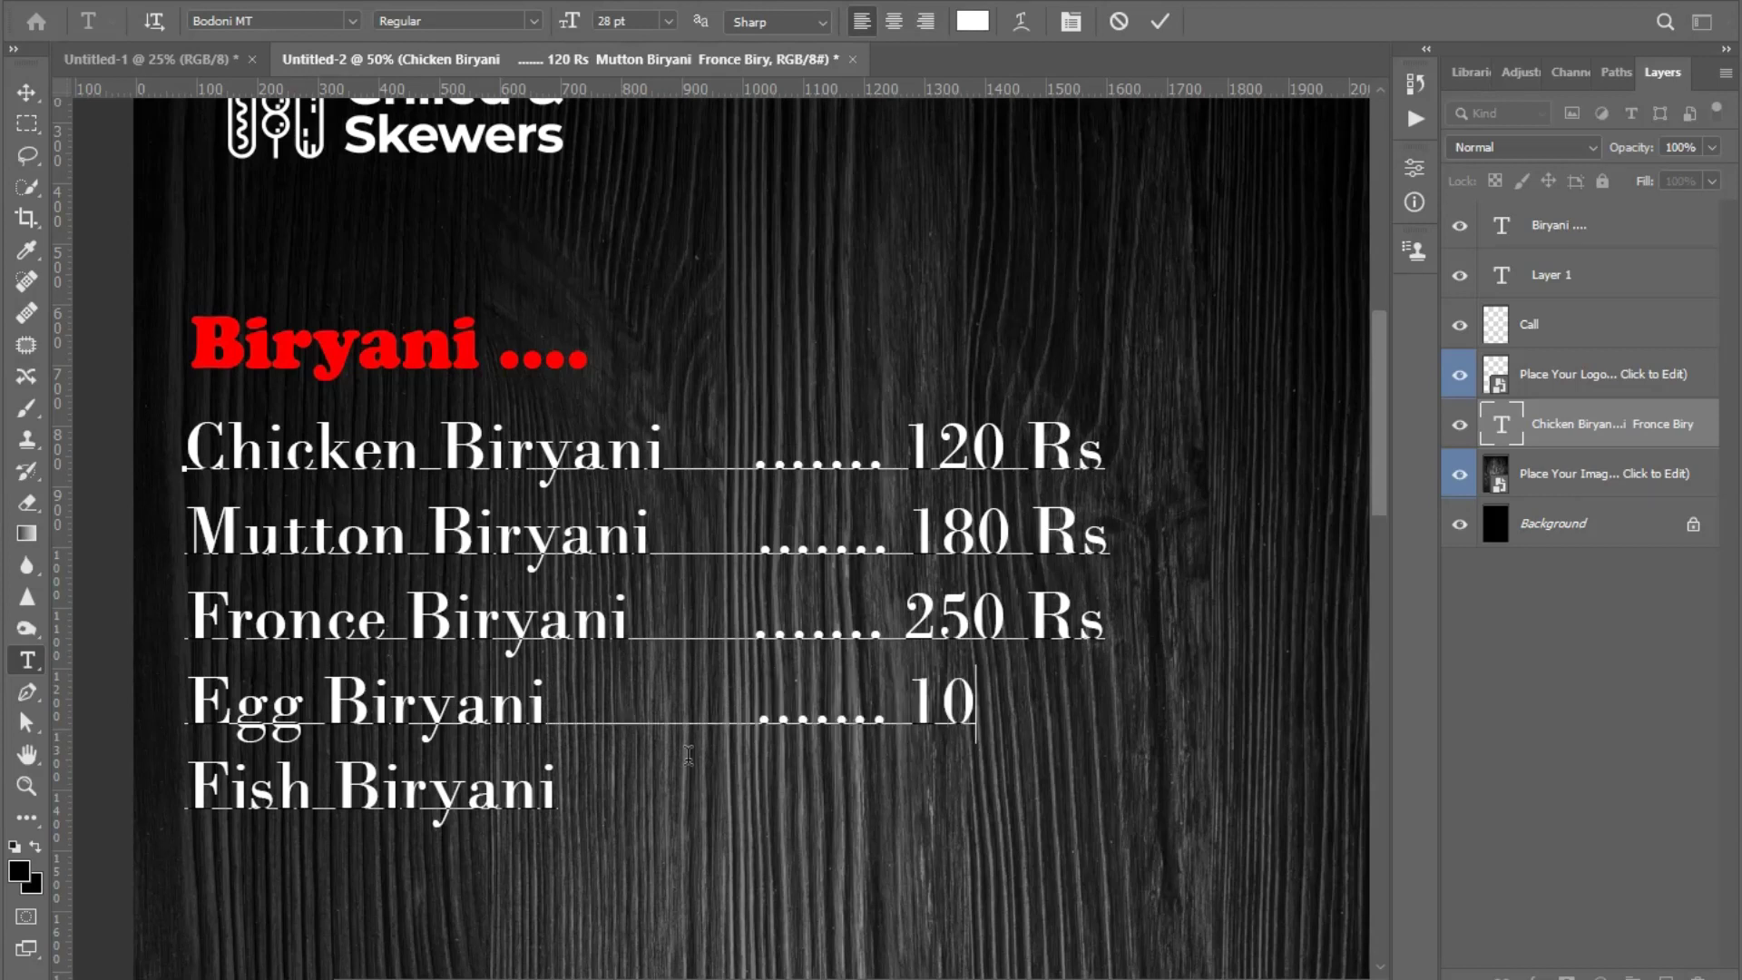
text(0)
text( Rs)
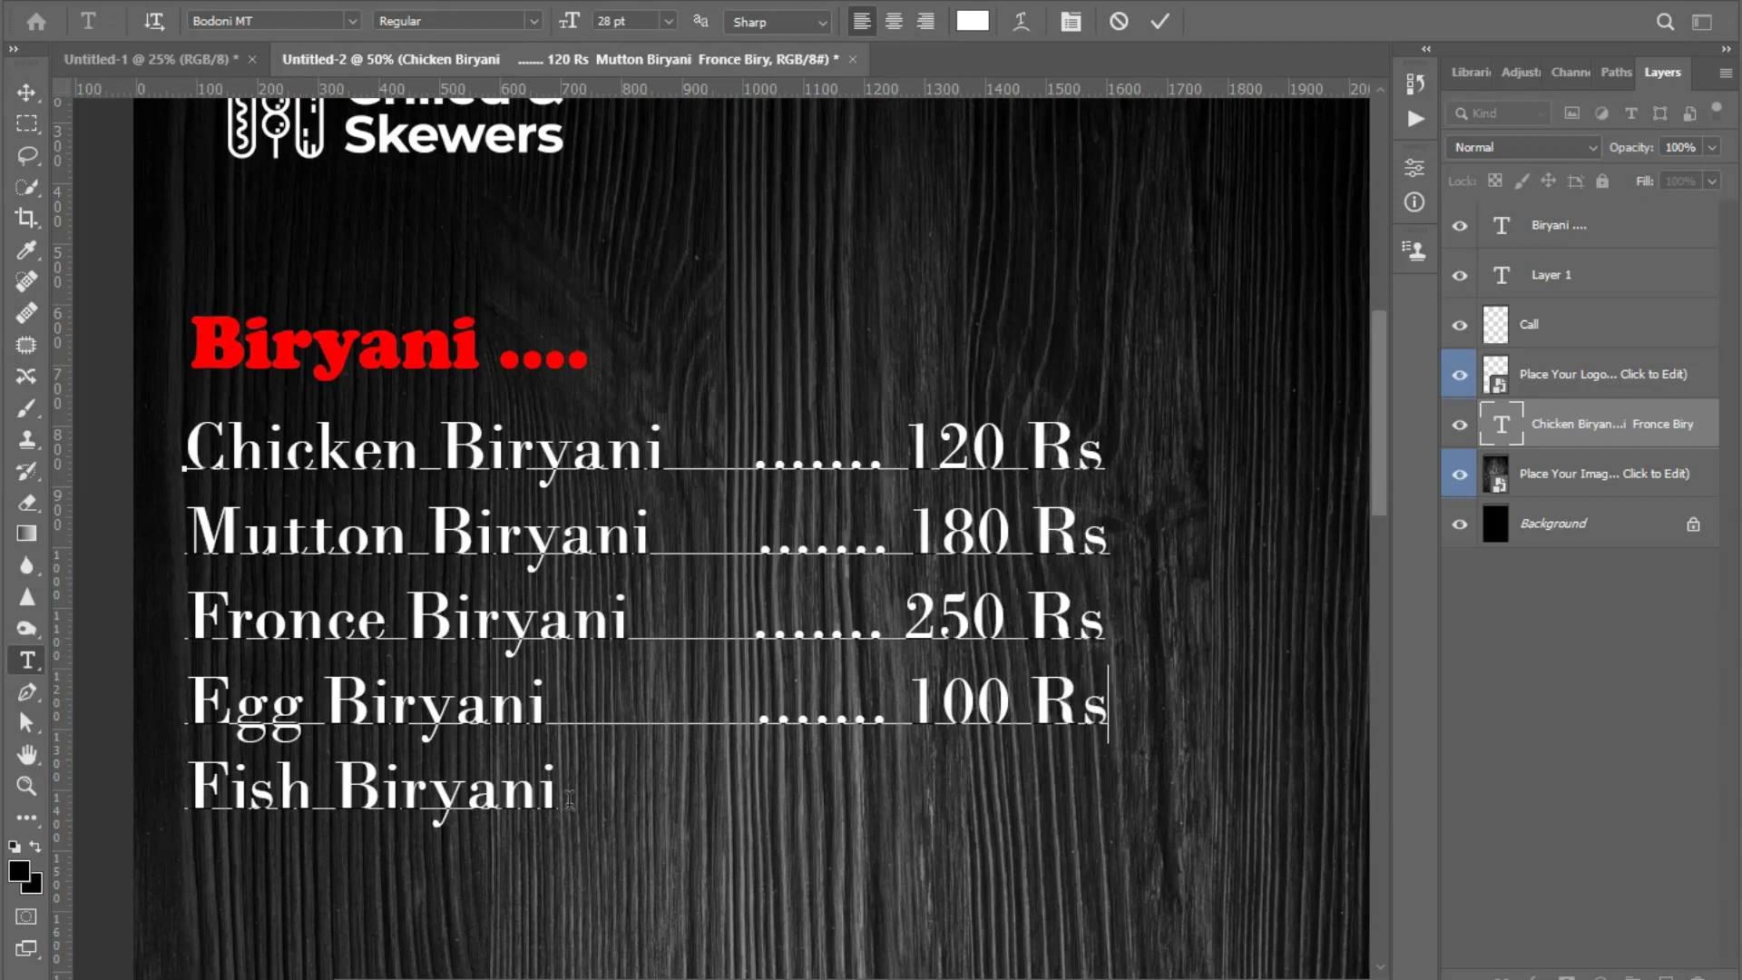
click(569, 800)
key(BackSpace)
text(....... )
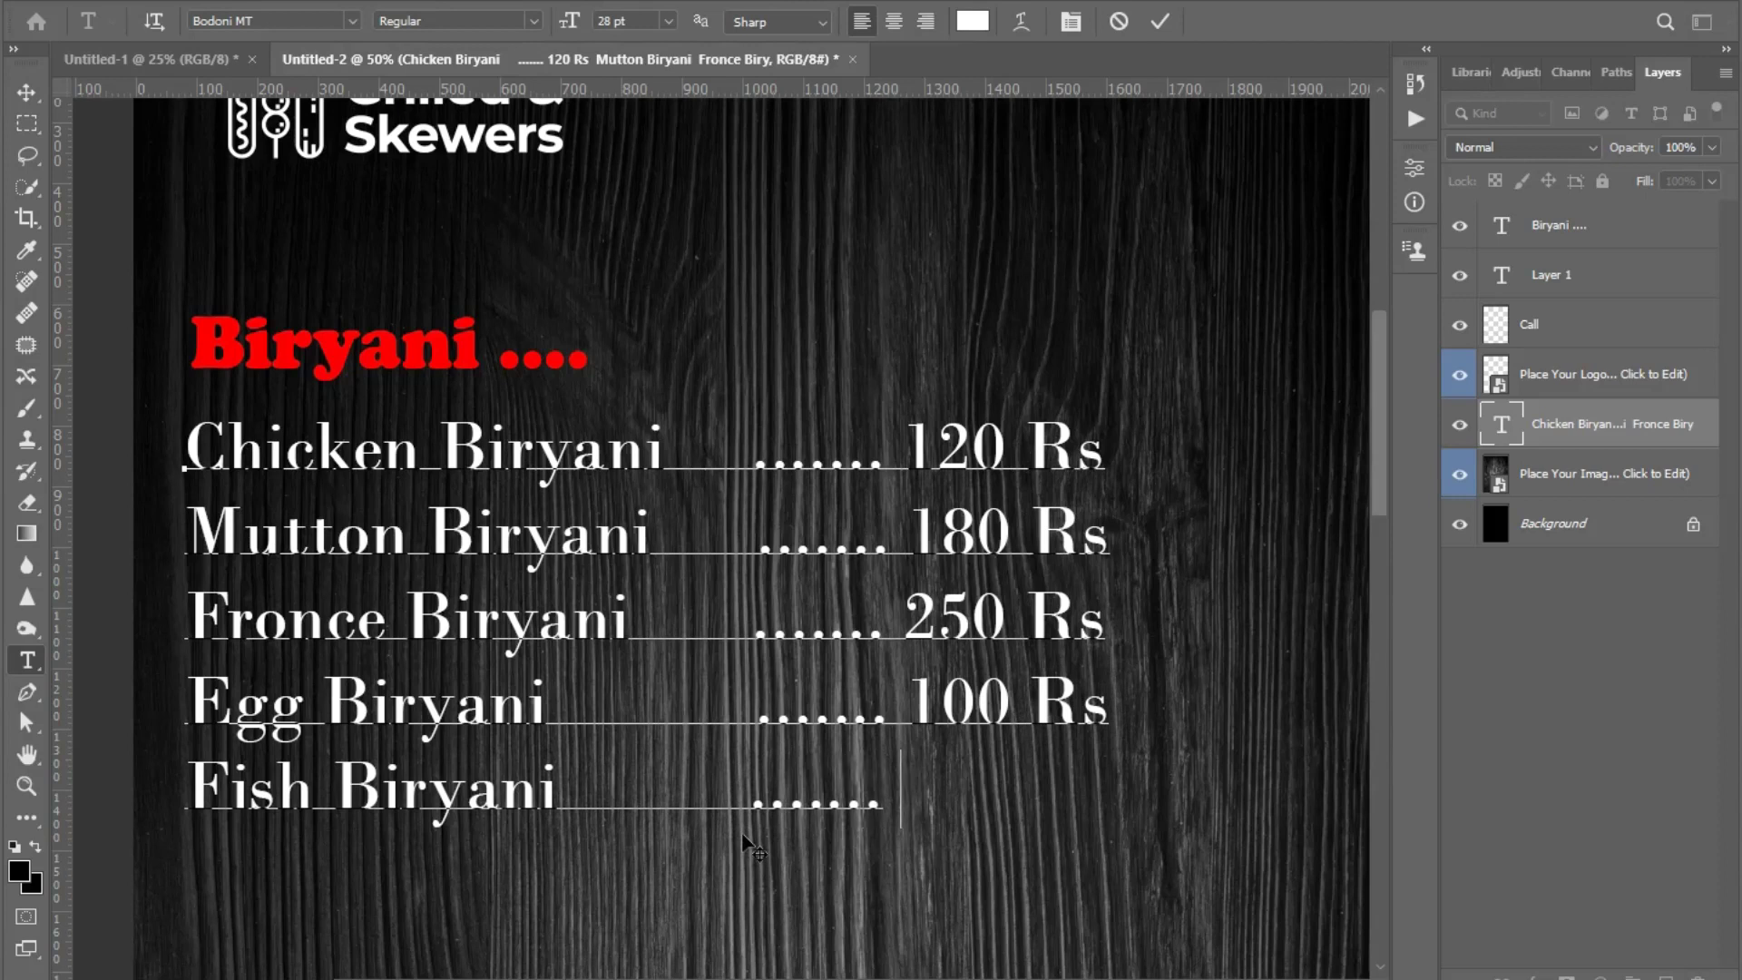
text(2)
key(BackSpace)
text(220 Rs)
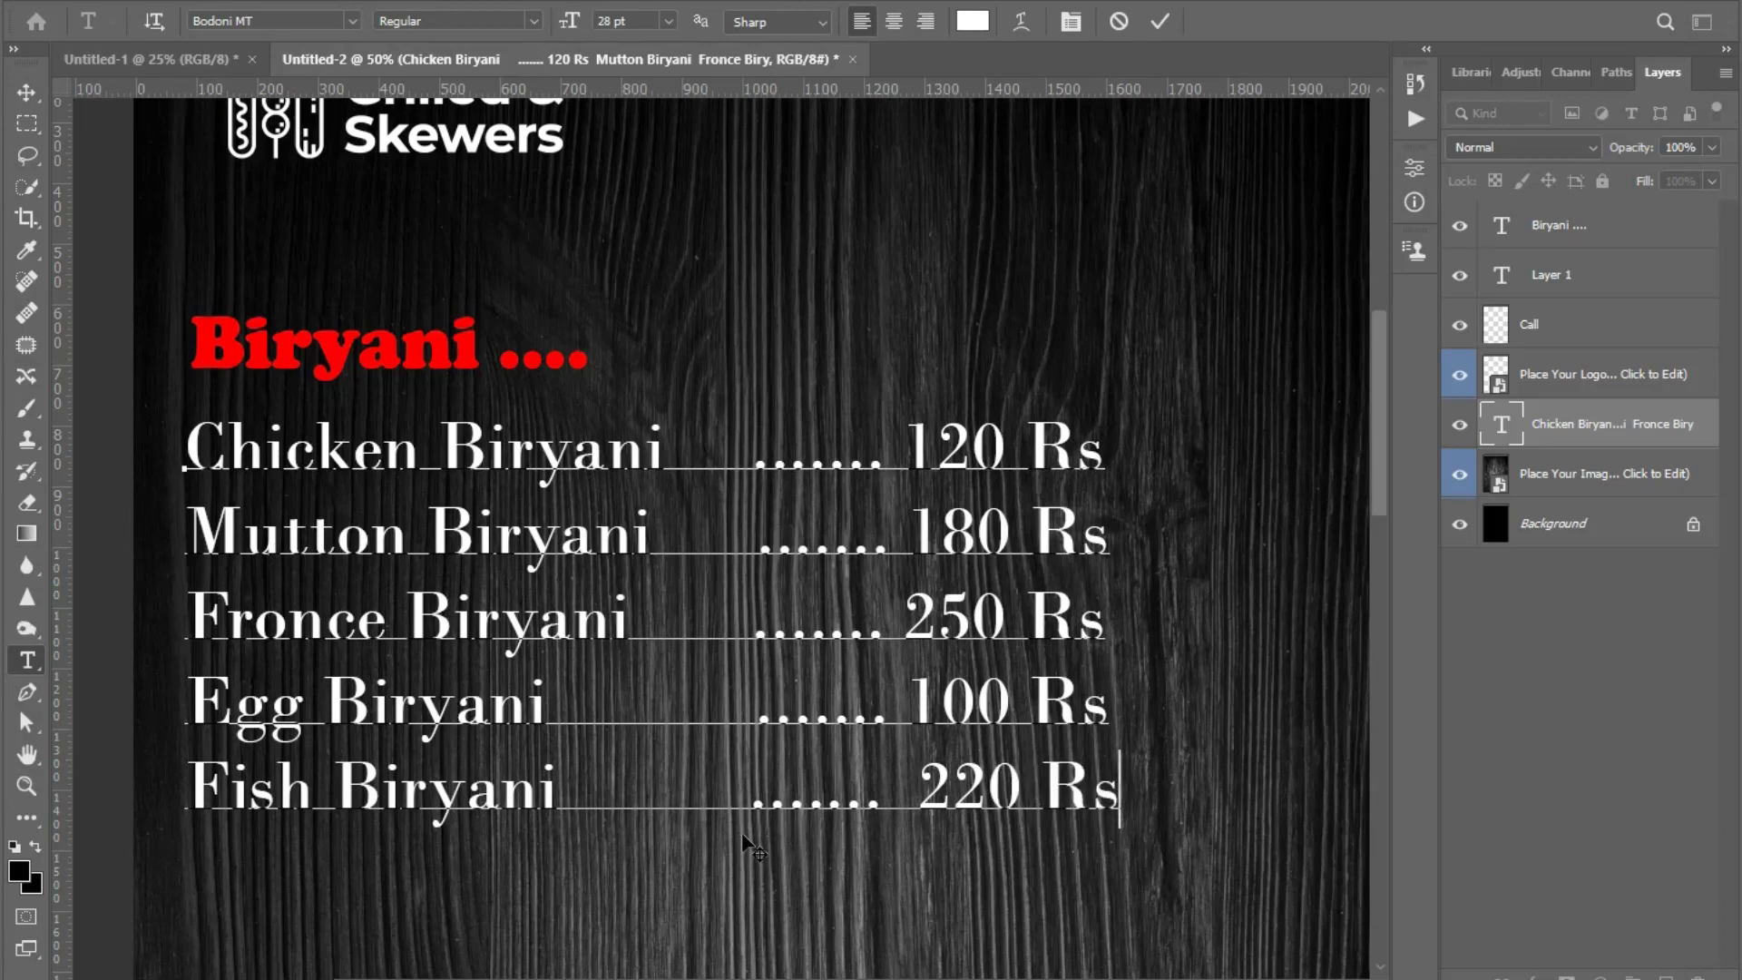
click(33, 97)
click(738, 272)
- Select all the Biryani item and price text and shrink it to 20 pt
scroll(840, 325, down, 2)
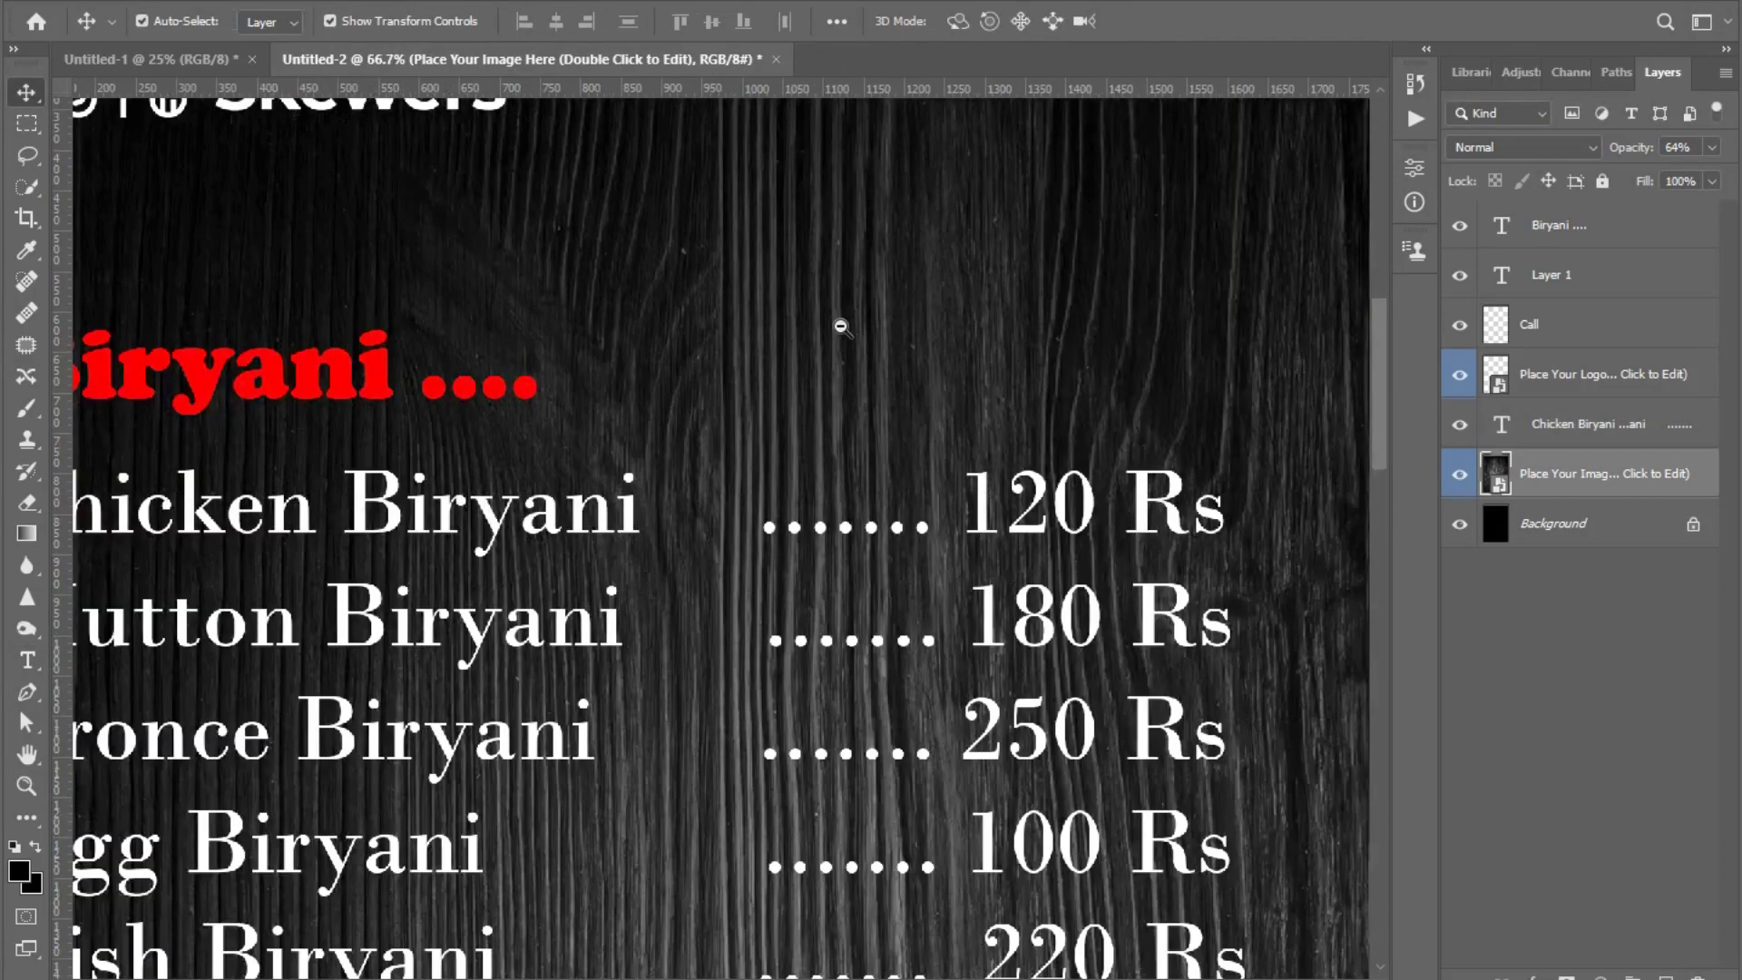
scroll(840, 325, down, 1)
click(1325, 404)
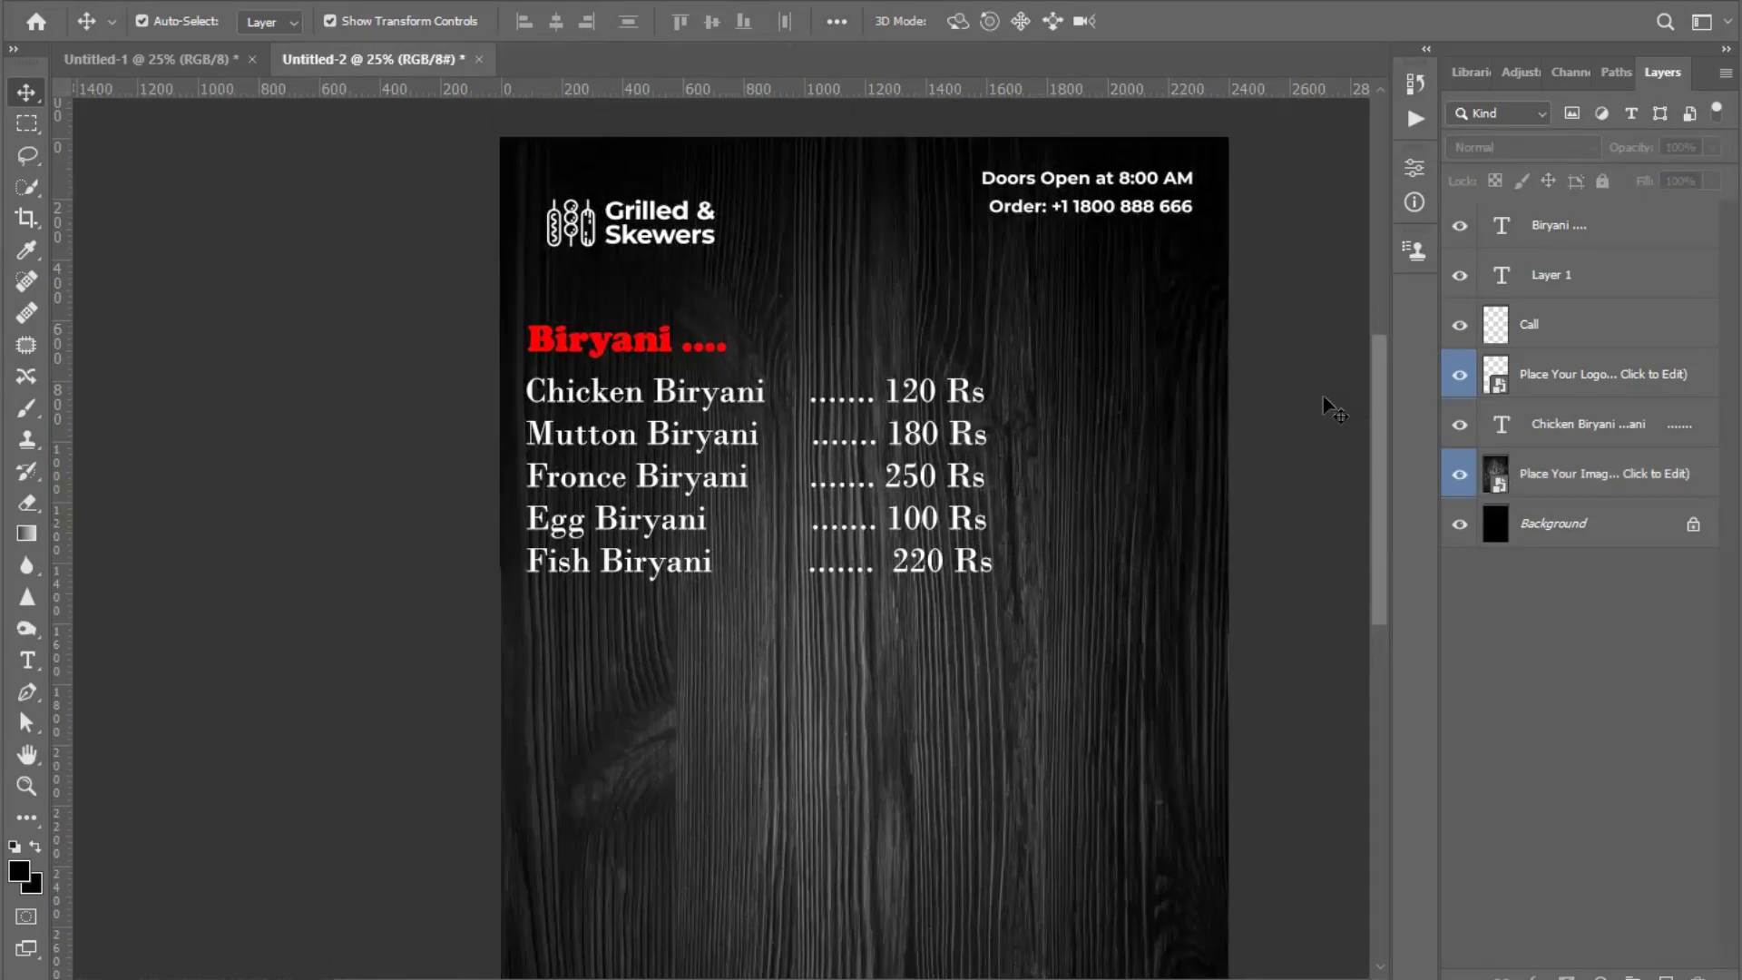
key(t)
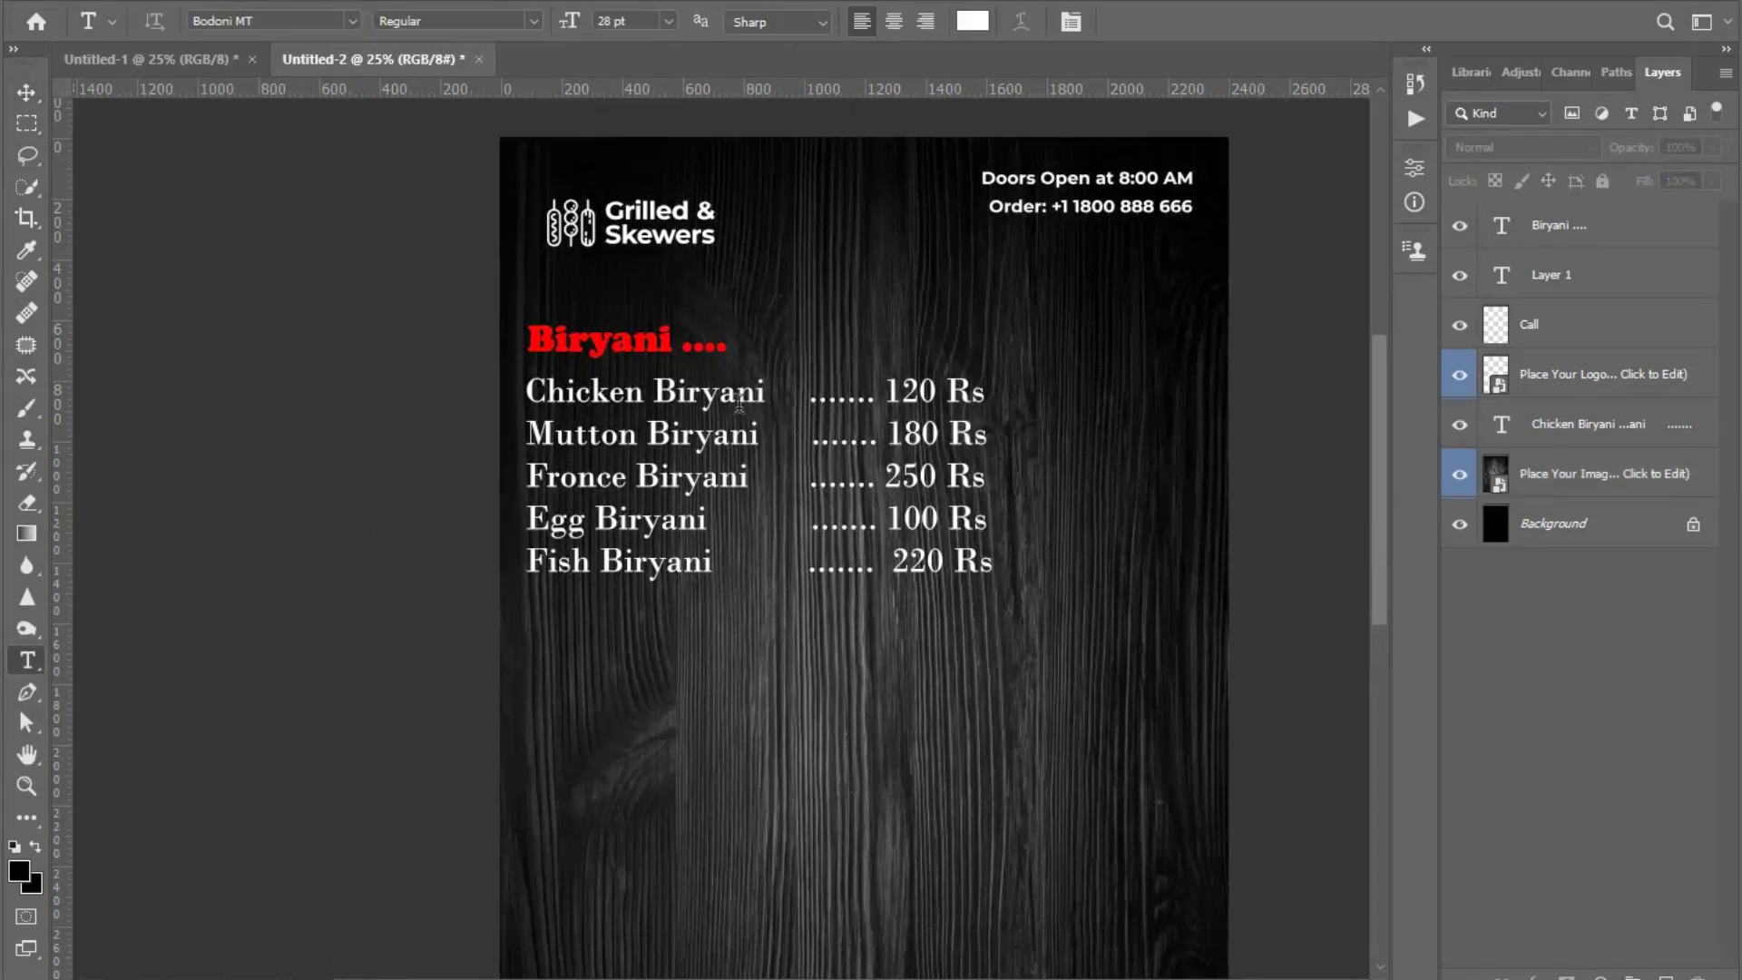
click(543, 393)
key(ctrl+a)
double_click(627, 20)
text(22)
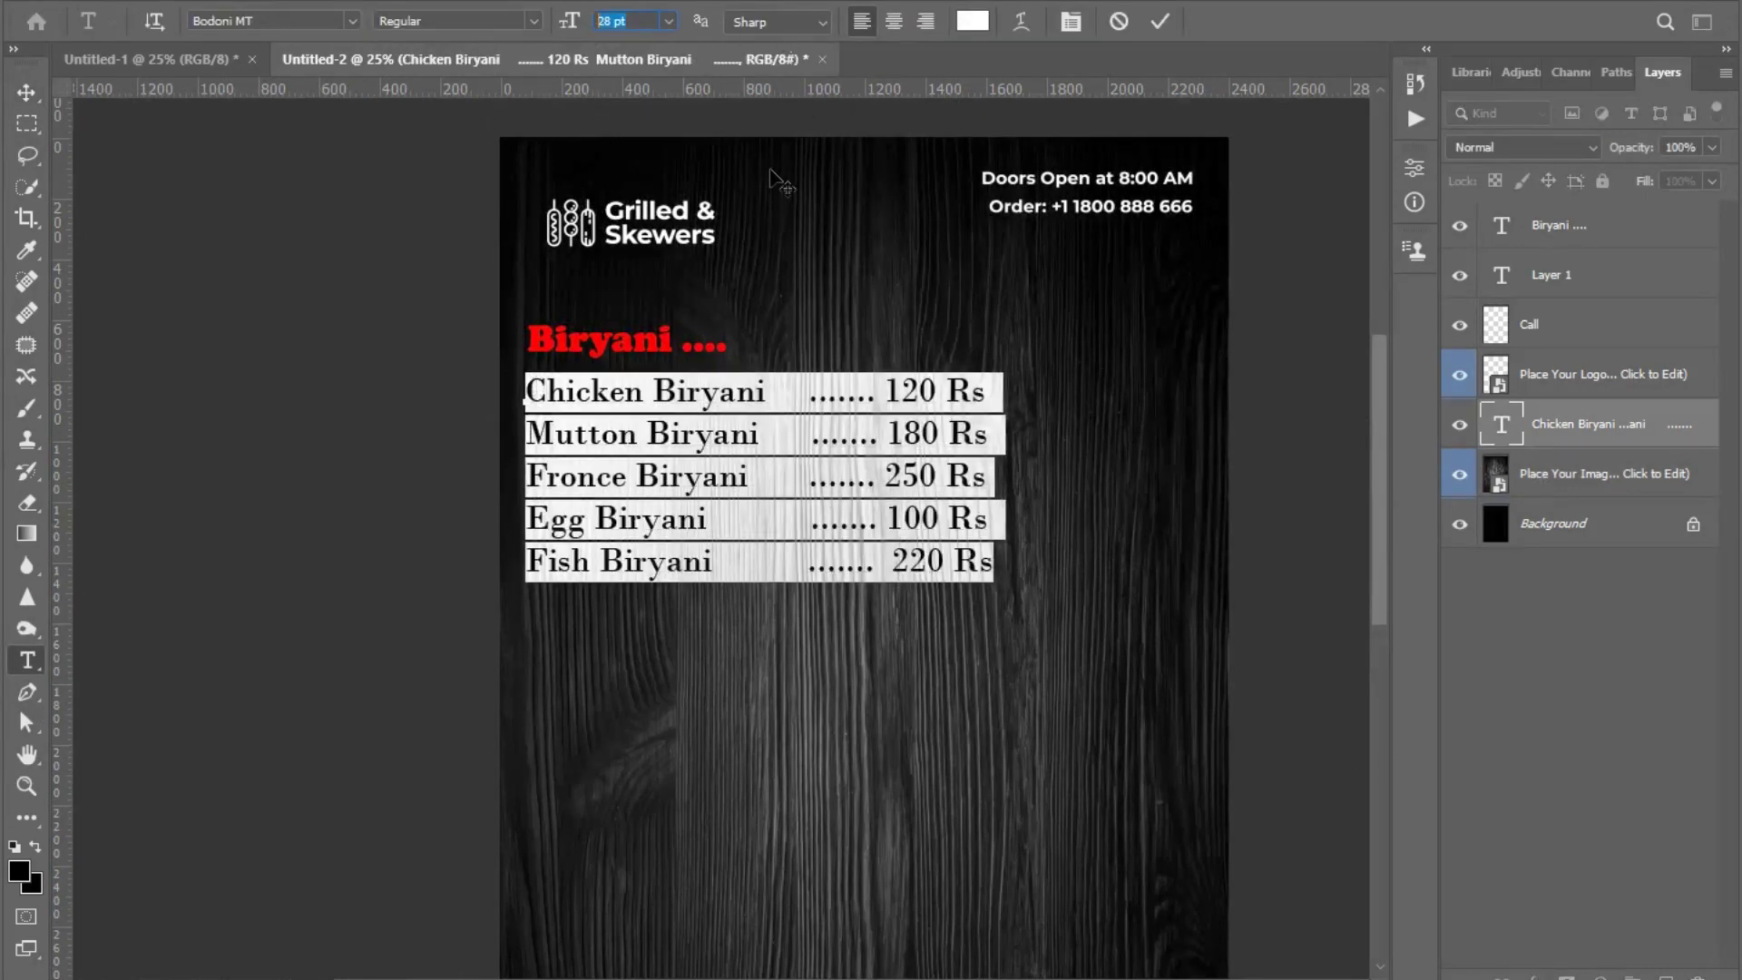
key(Return)
key(Down)
key(Down)
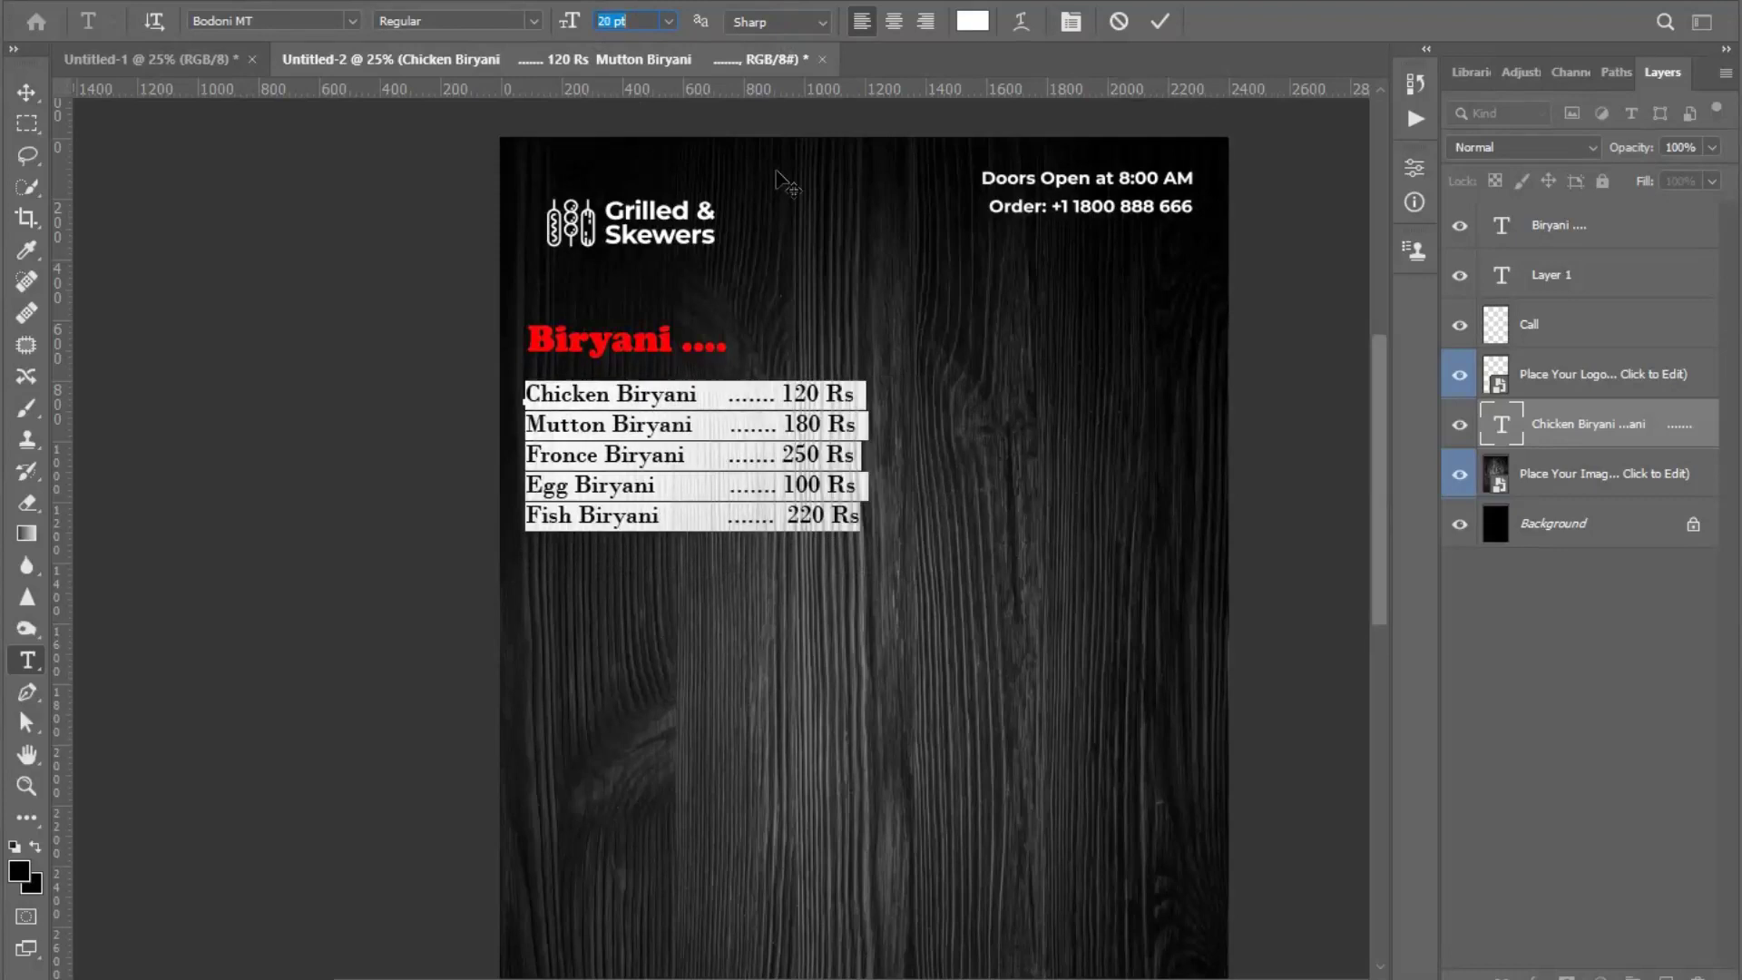
click(26, 92)
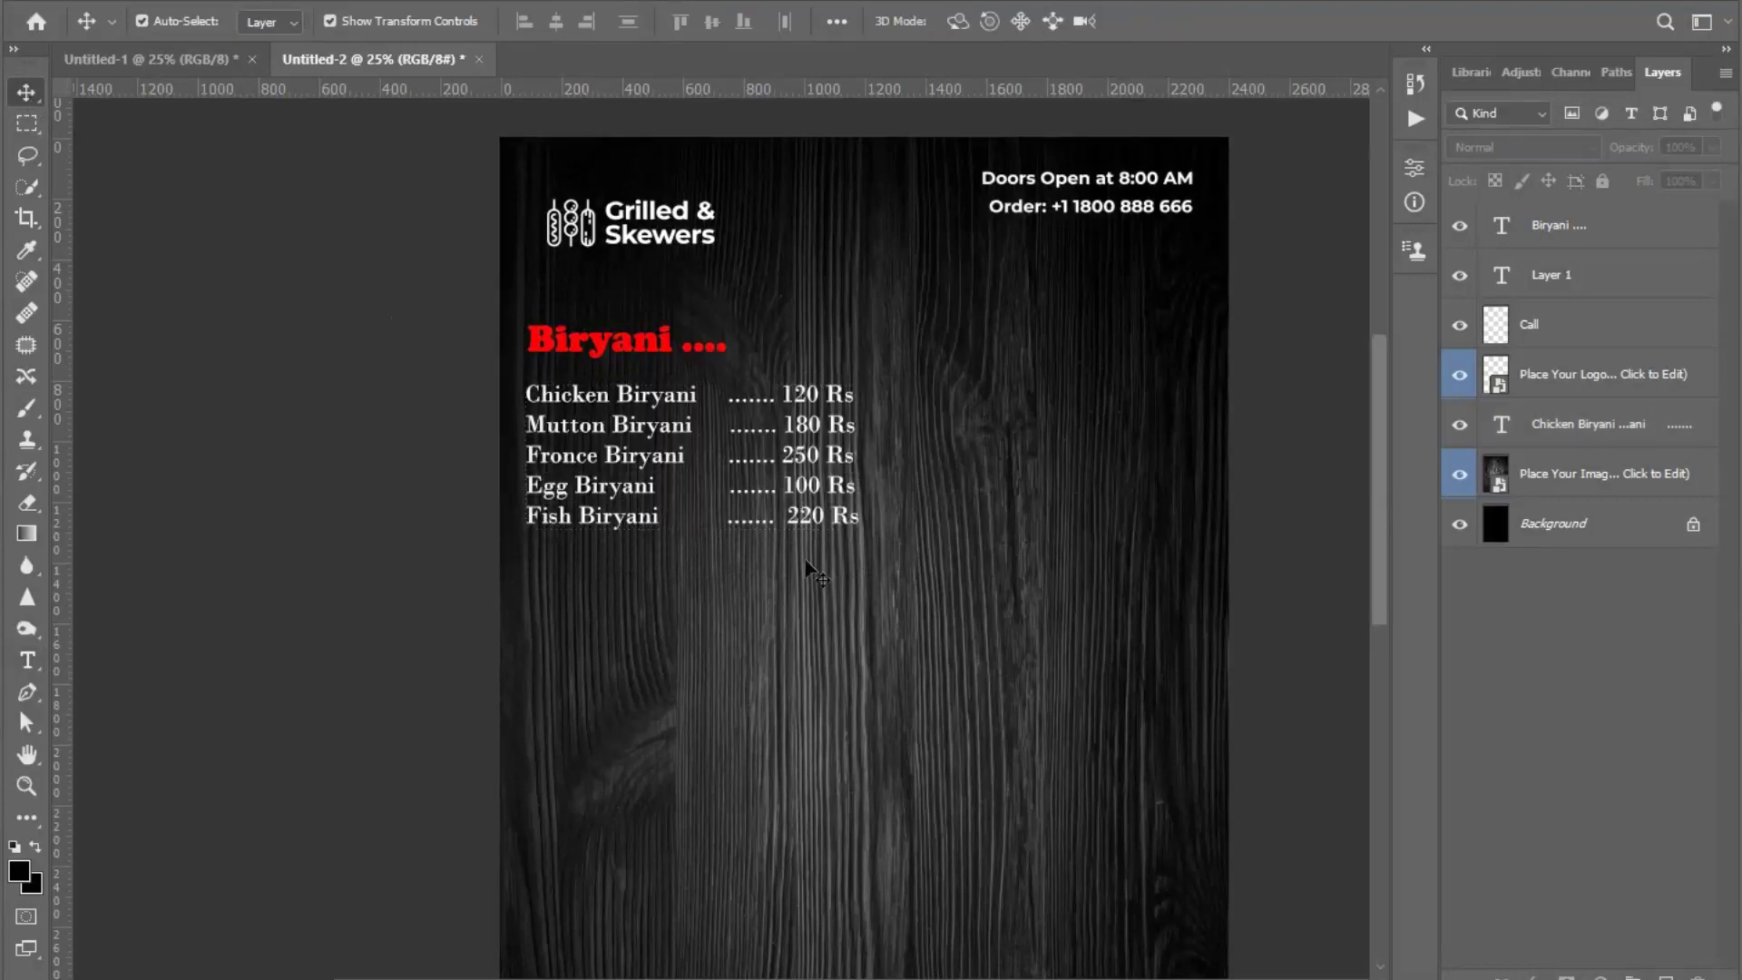
- Duplicate the red Biryani heading below the list, retitle it 'Veg Biryani', and left-align it
ctrl+click(641, 349)
drag(641, 378, 673, 575)
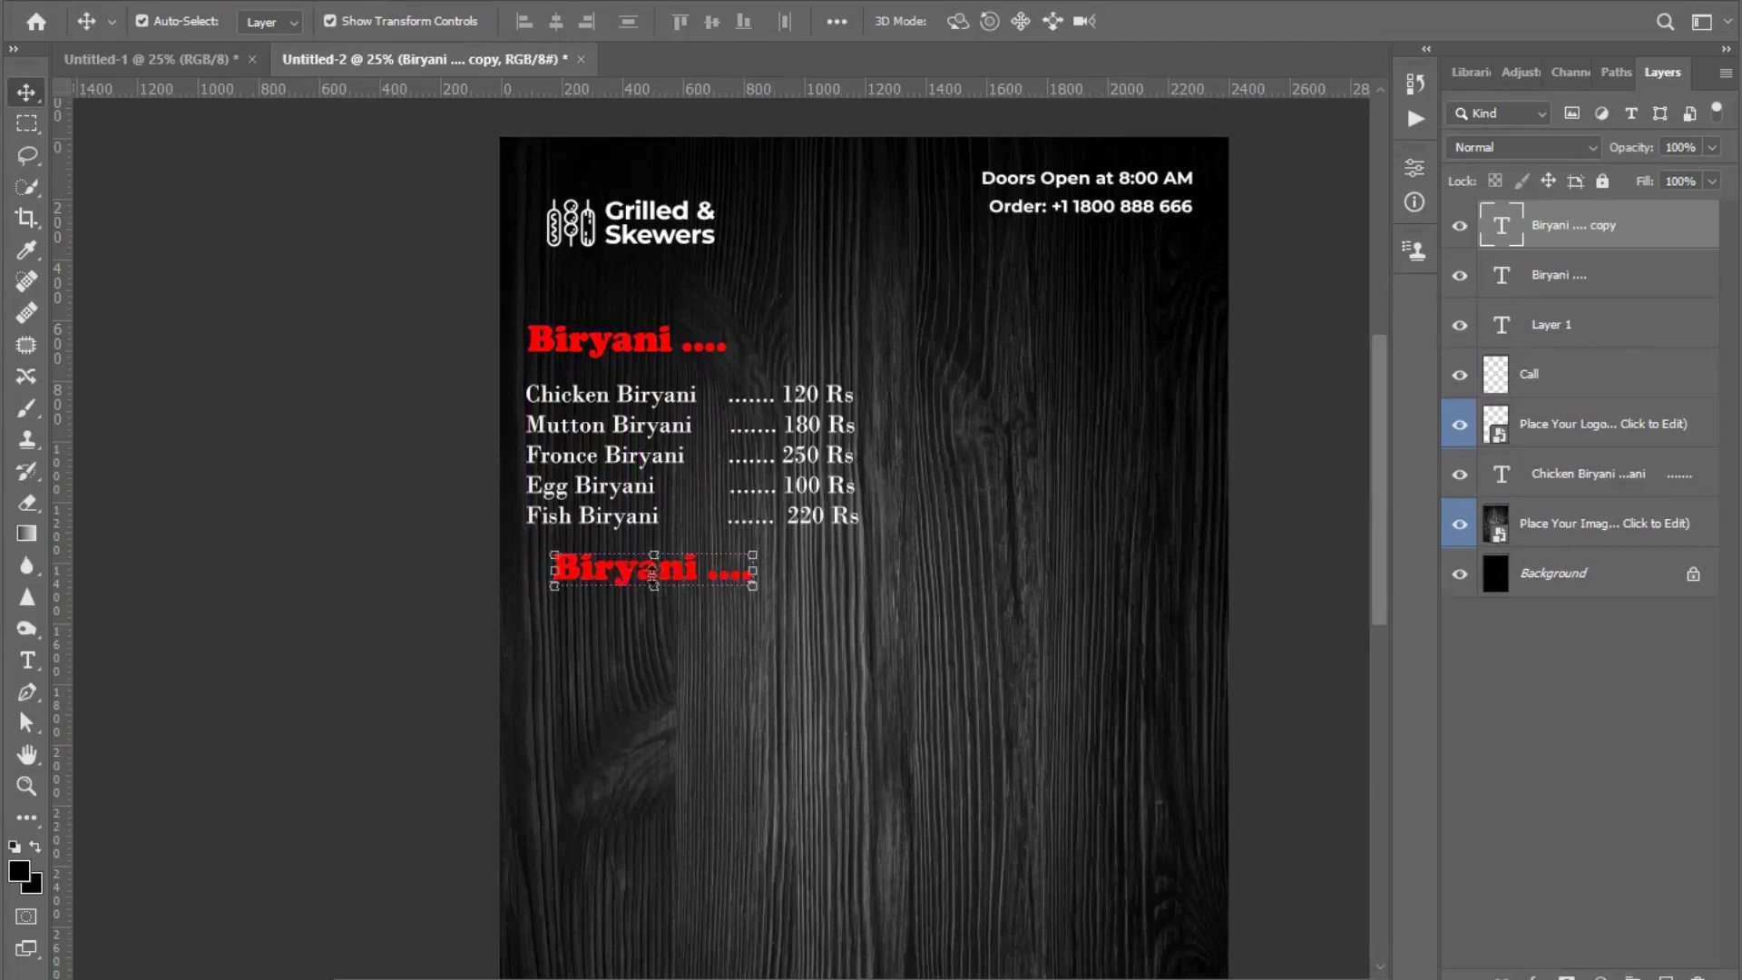
click(316, 436)
click(26, 660)
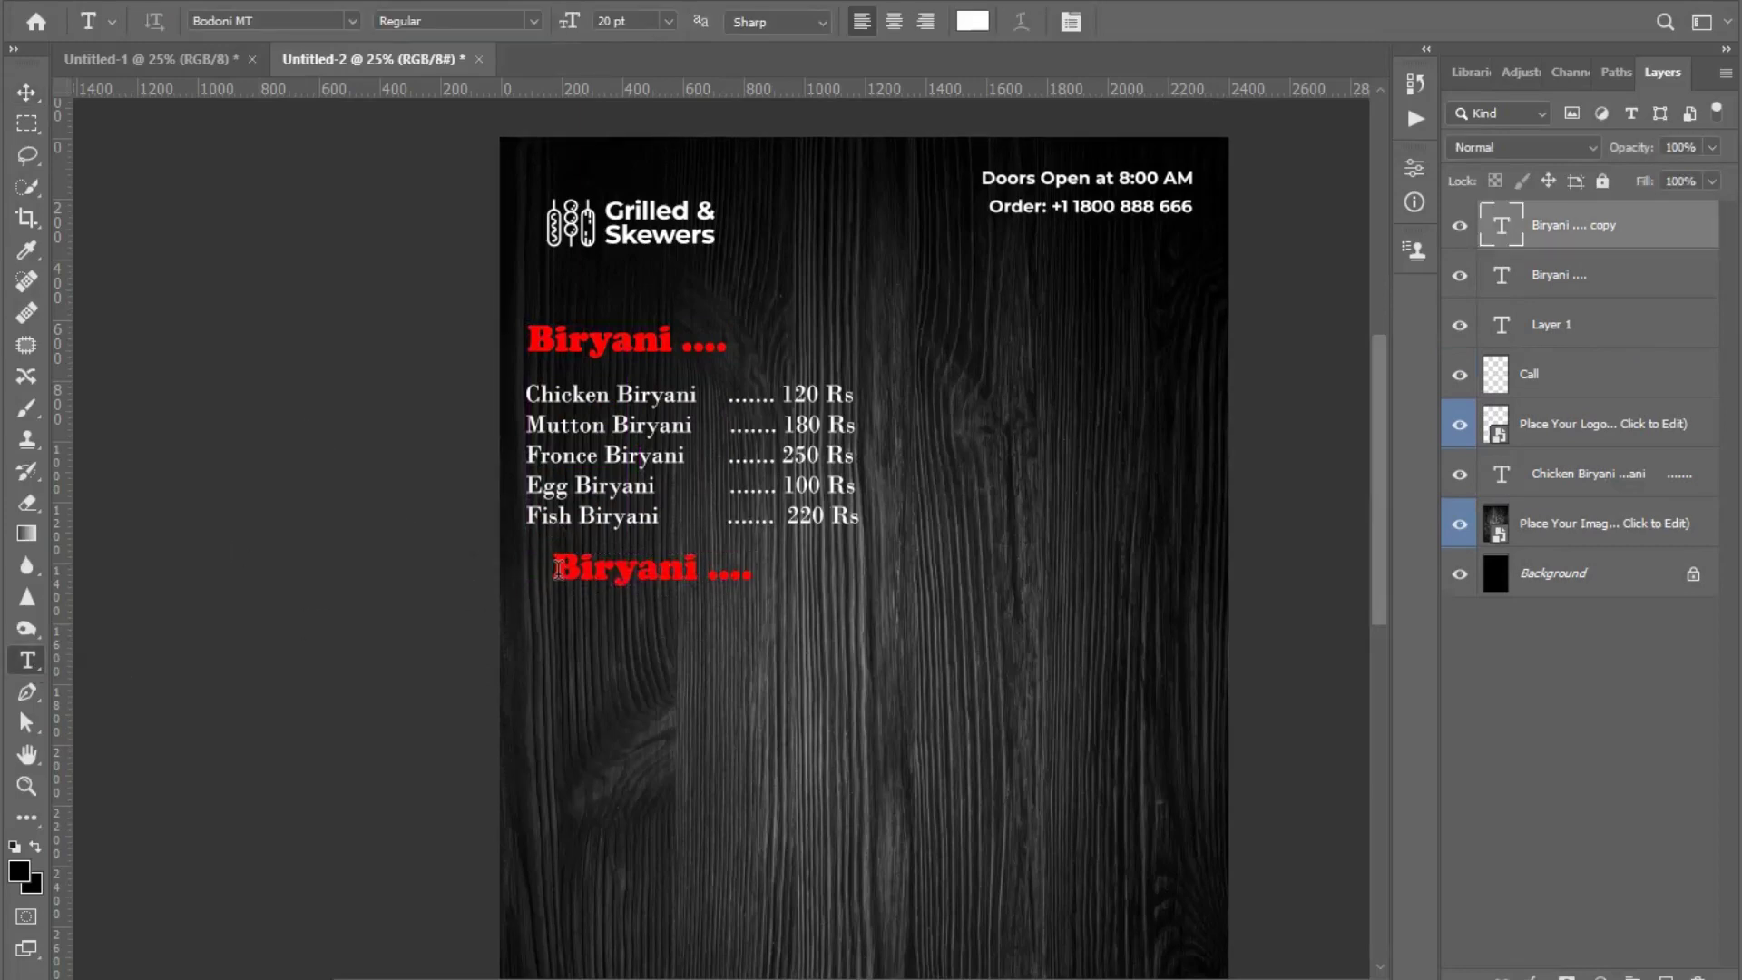
click(557, 569)
text(Veg)
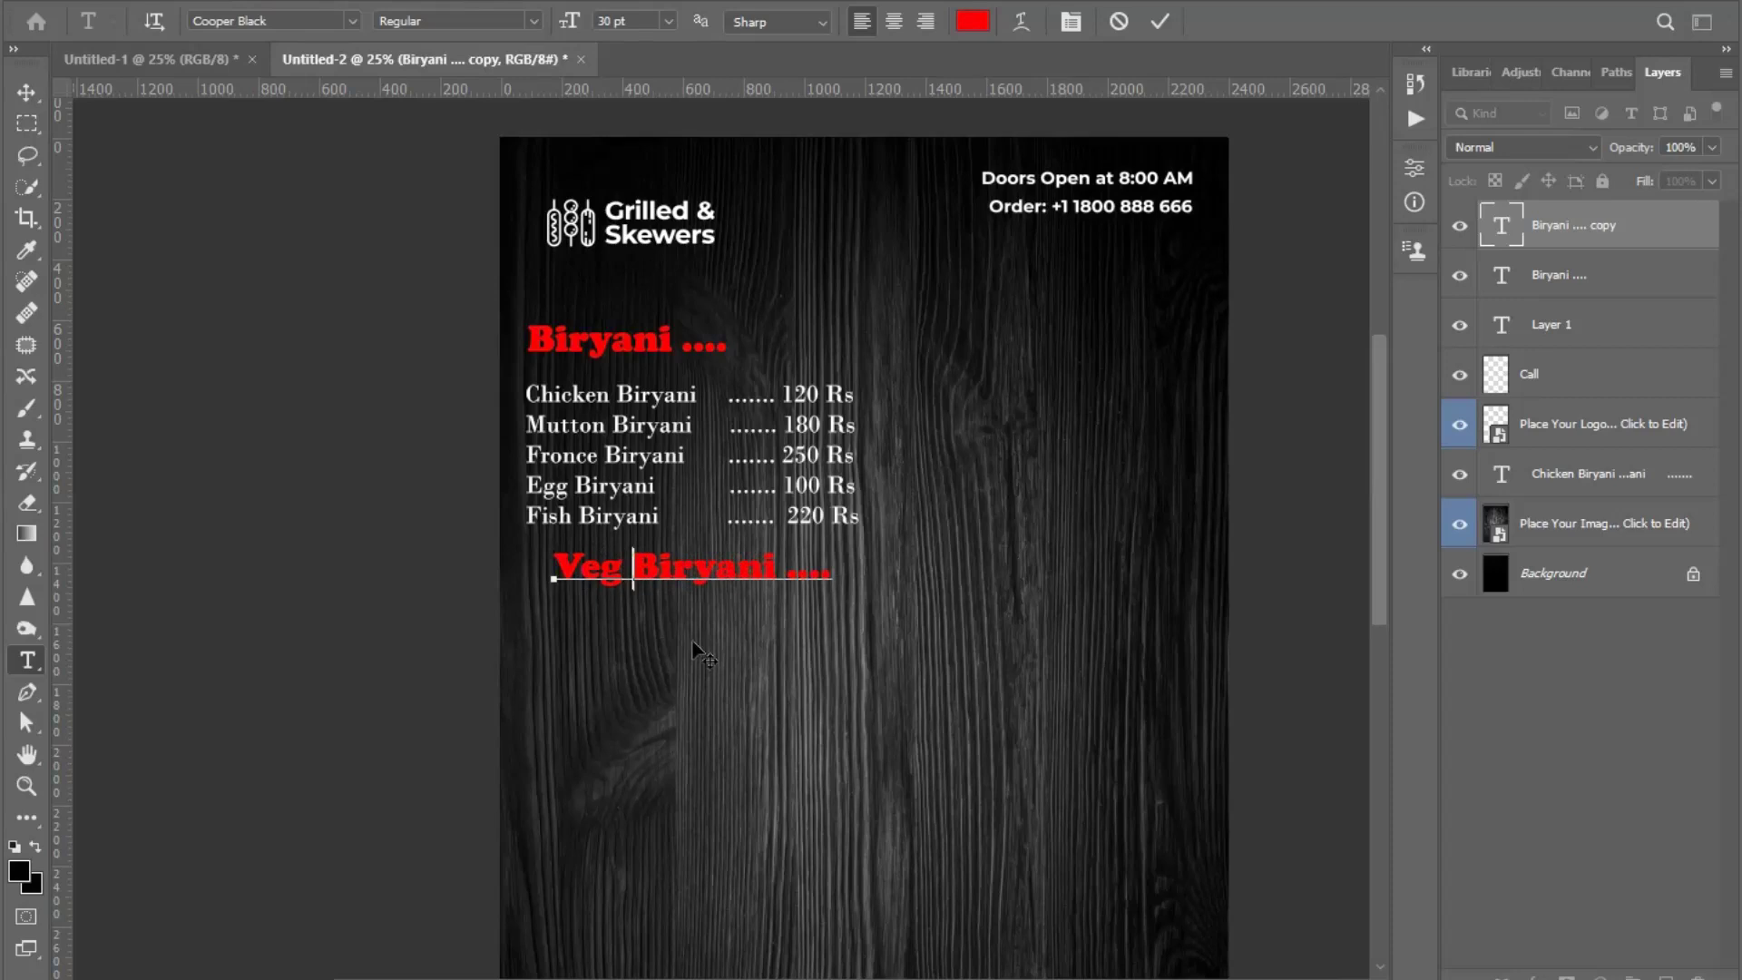
click(27, 91)
drag(658, 578, 626, 581)
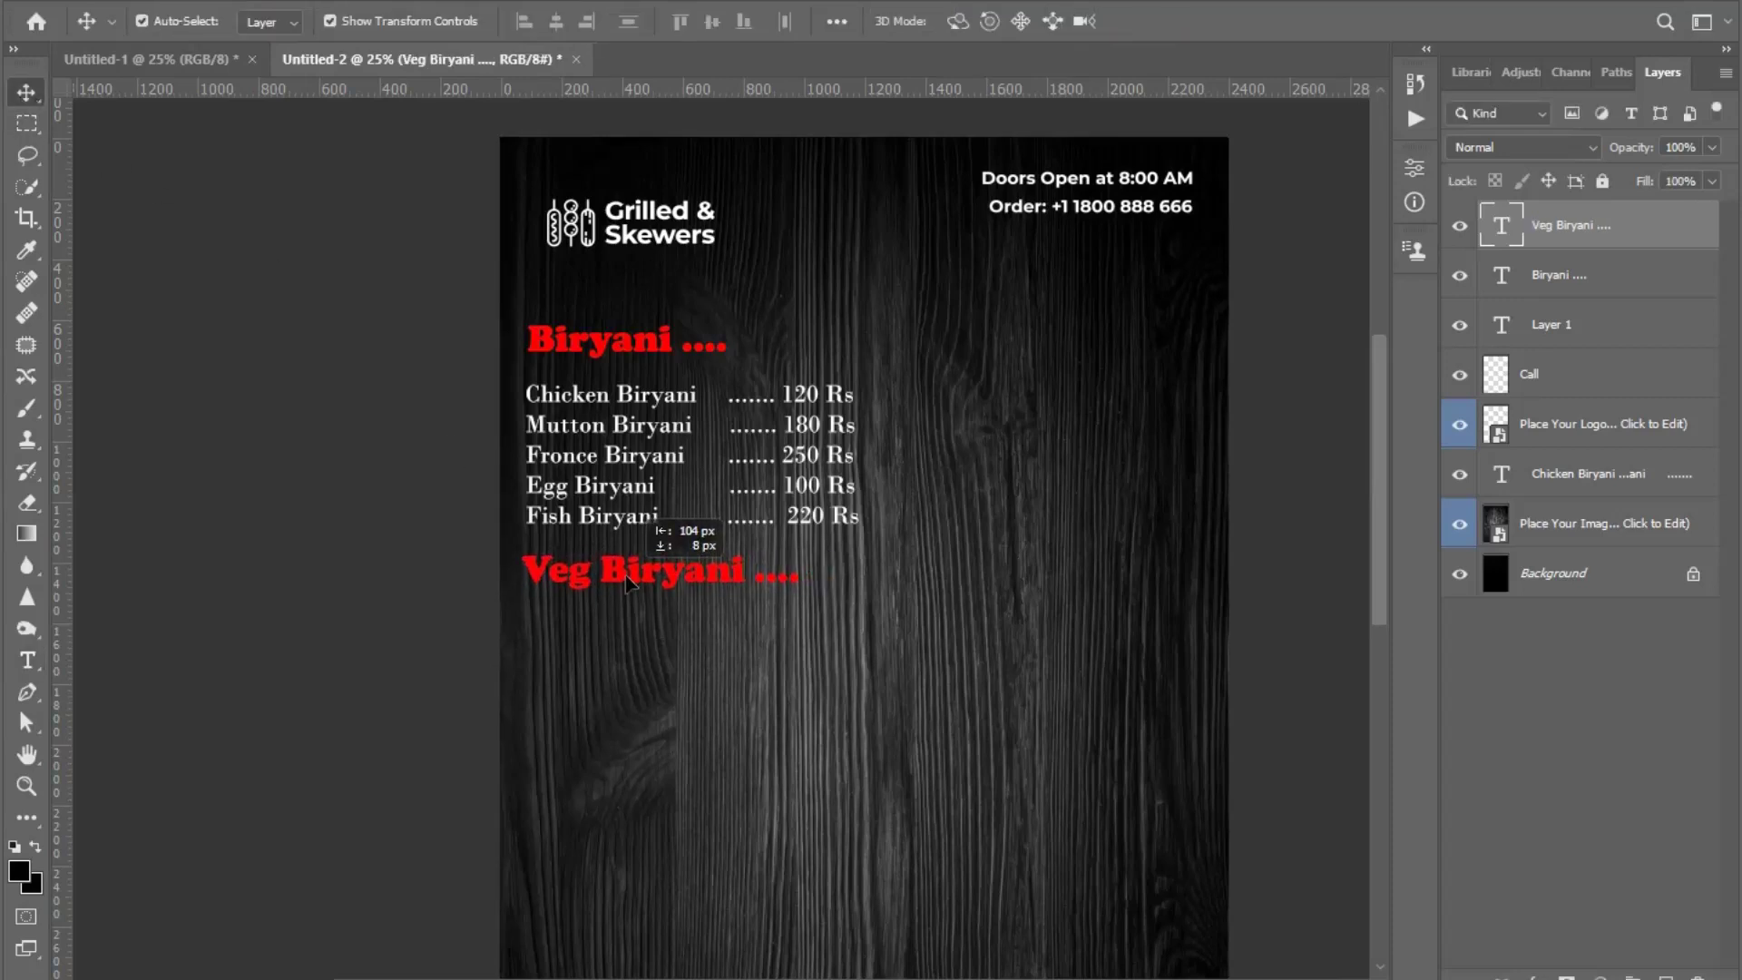
- Trim the copied heading so it reads 'Veg ....'
click(877, 566)
click(701, 581)
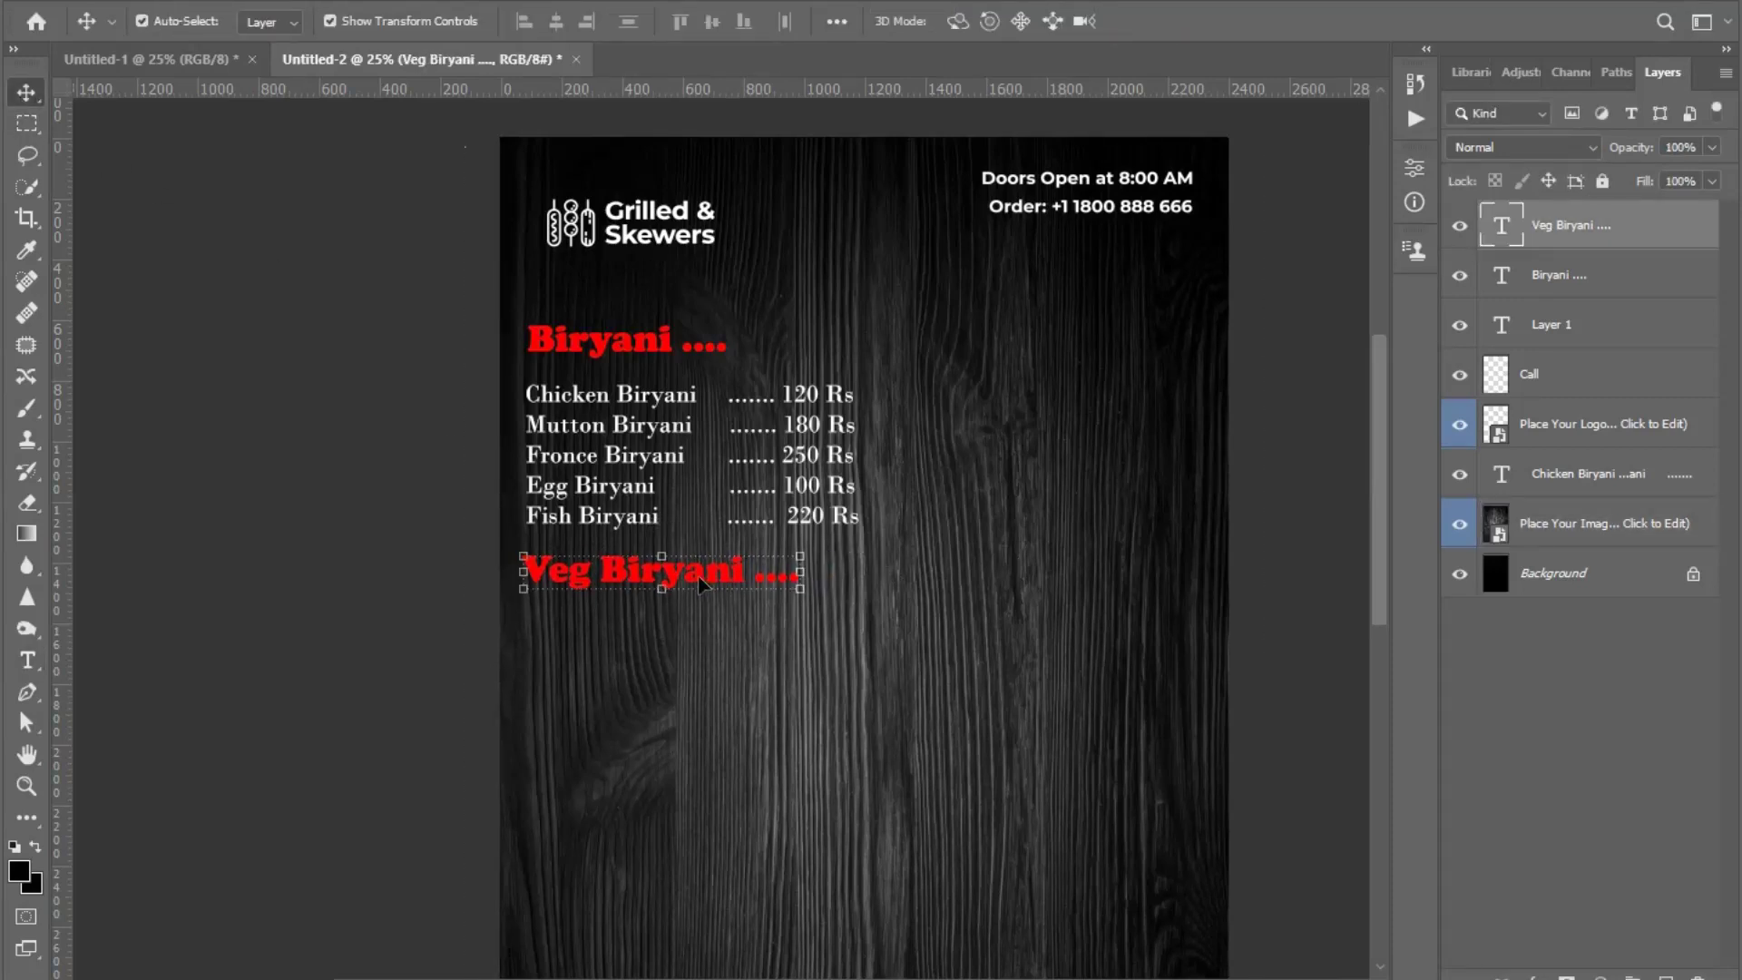
click(903, 601)
scroll(813, 509, up, 1)
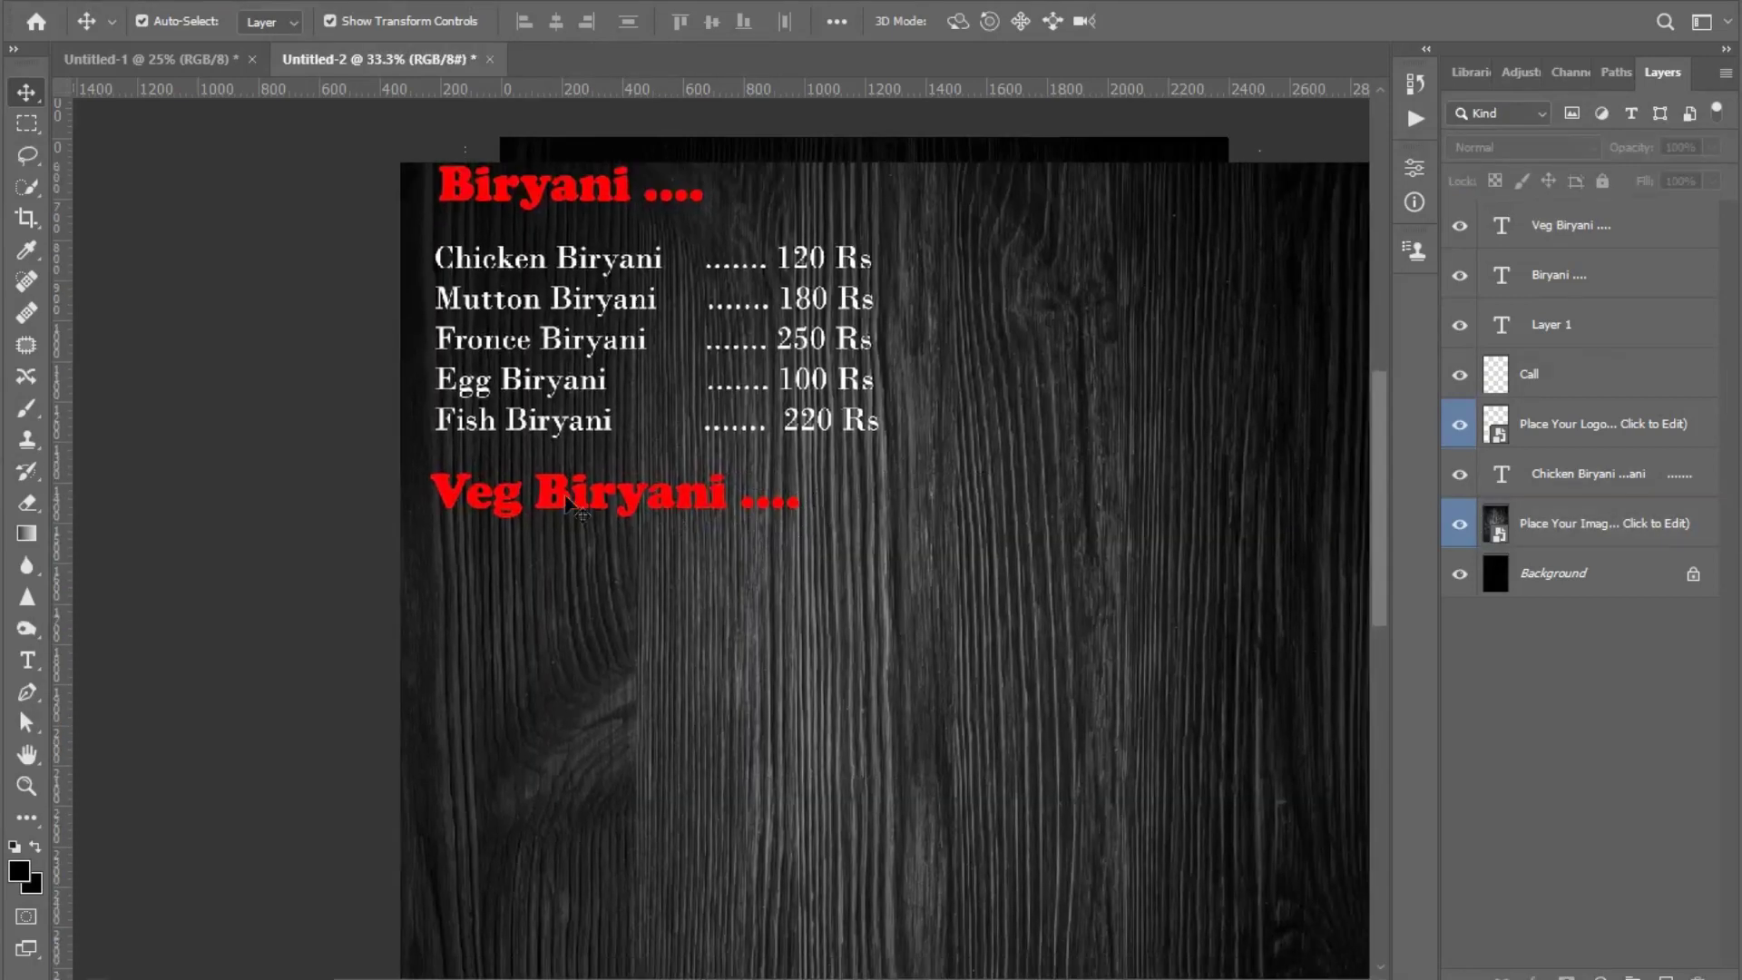
click(27, 660)
click(794, 500)
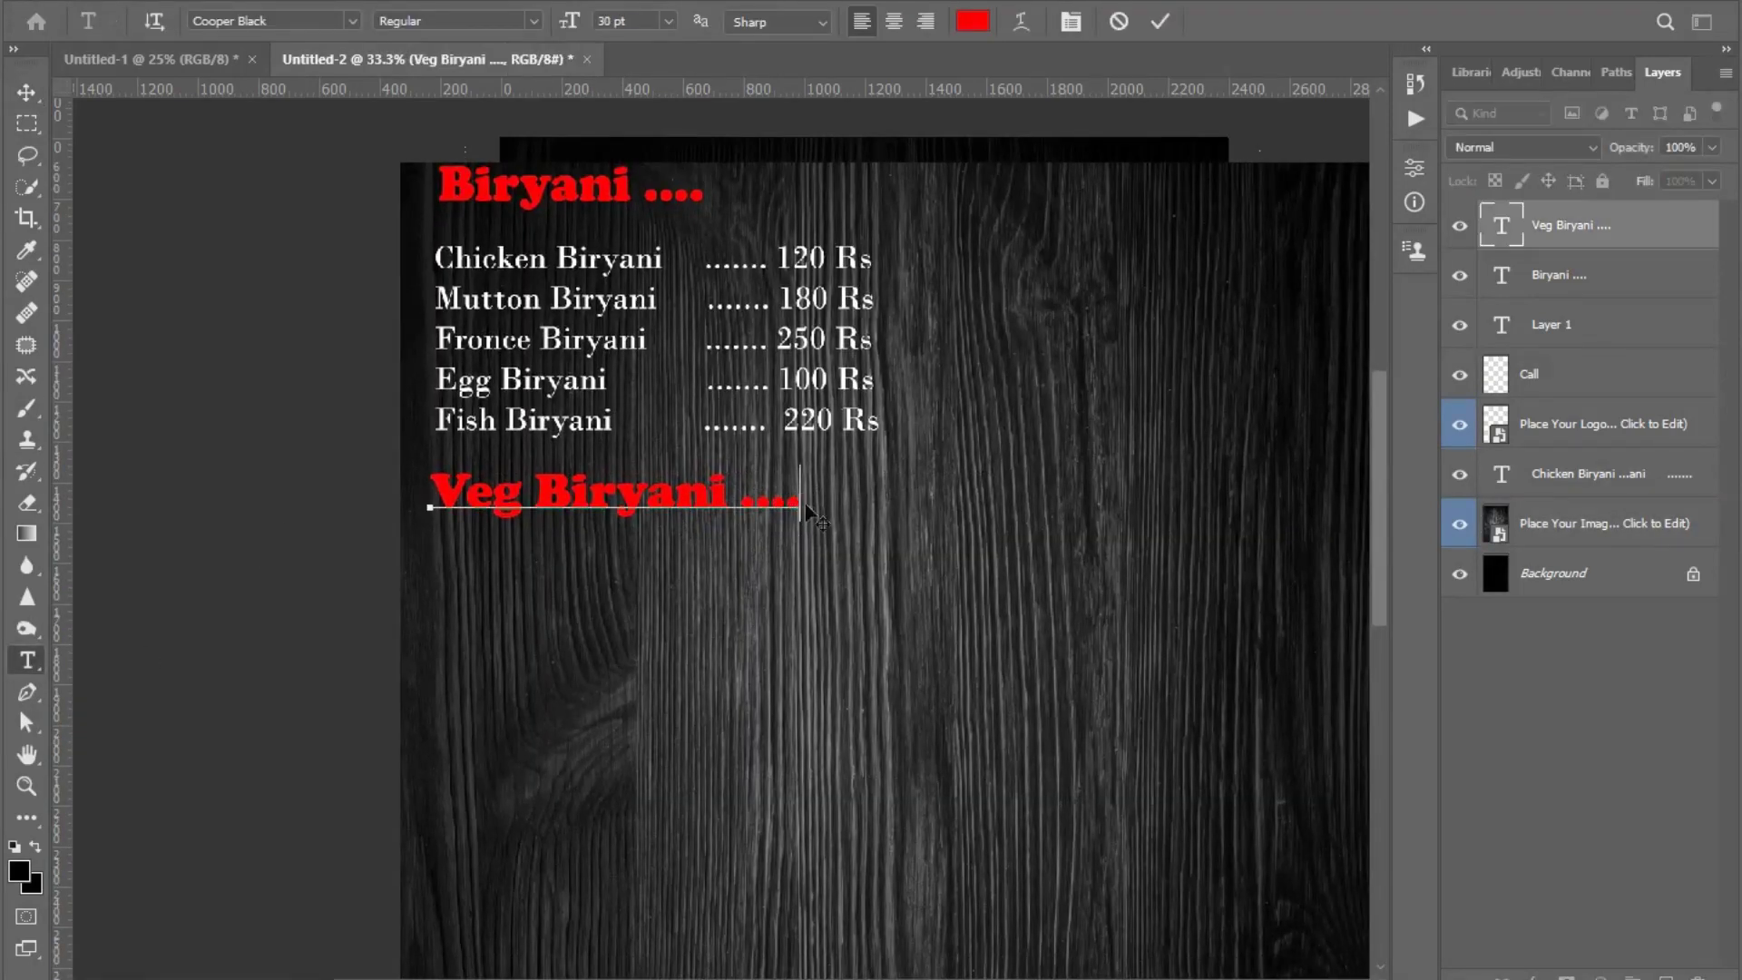
key(BackSpace)
key(BackSpace)
key(BackSpace)
key(BackSpace)
key(BackSpace)
key(BackSpace)
key(BackSpace)
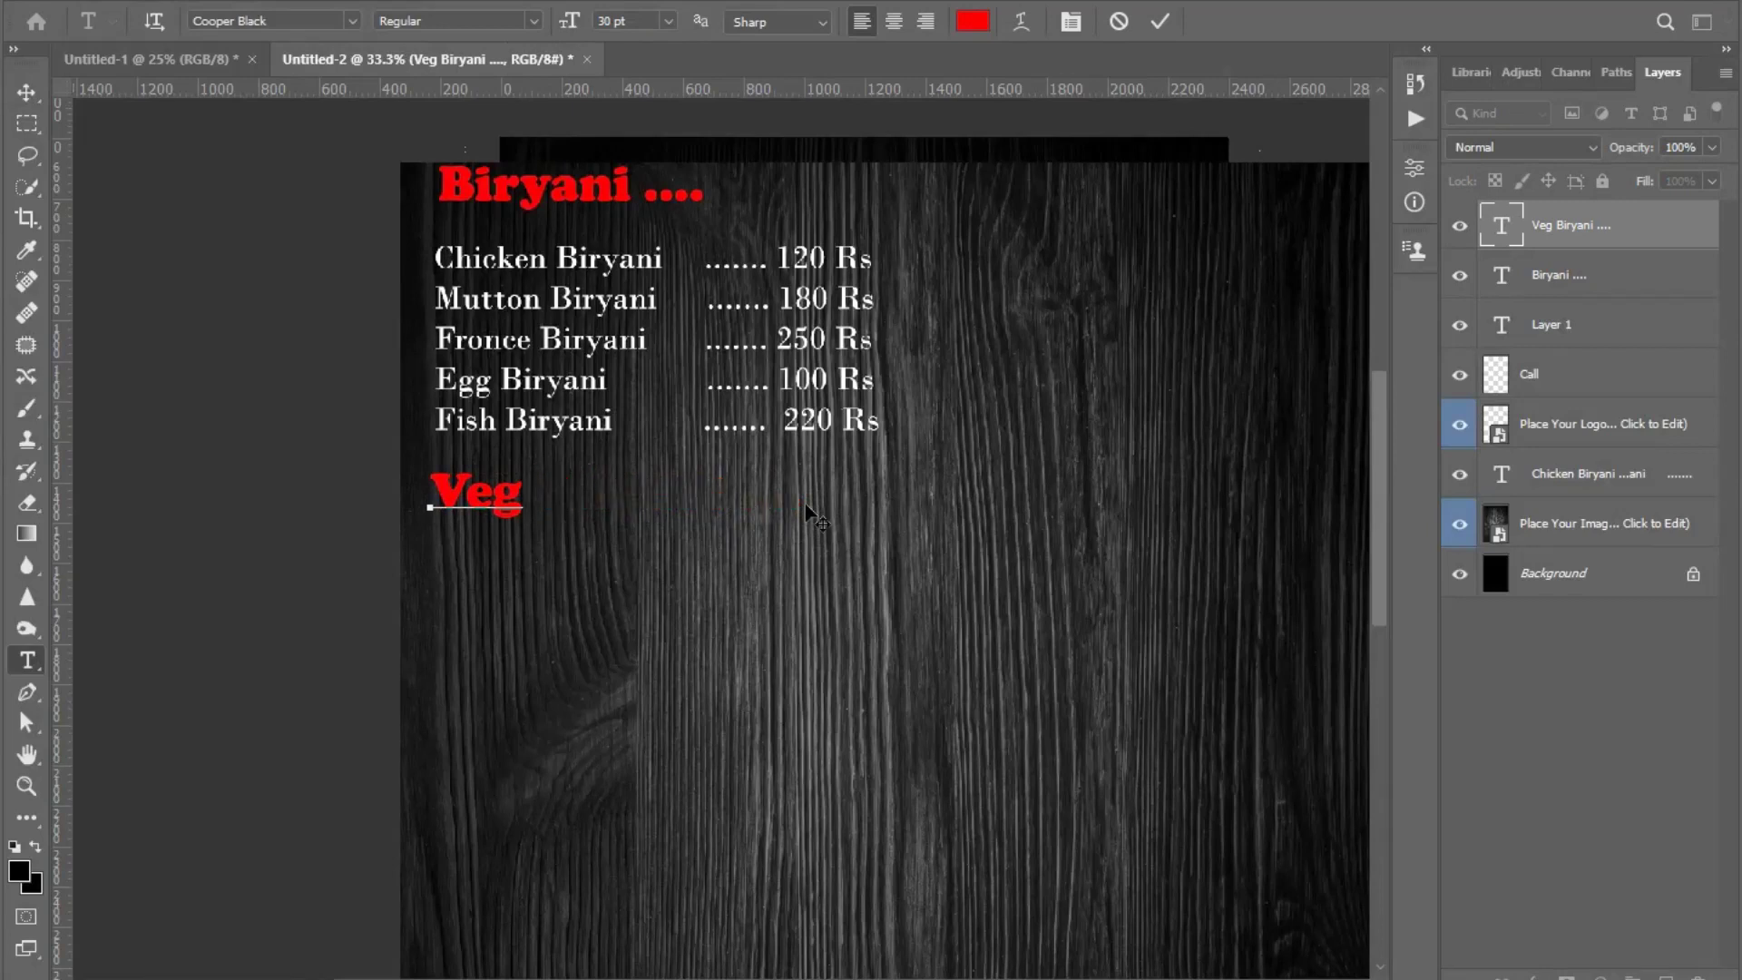
text(....)
click(25, 91)
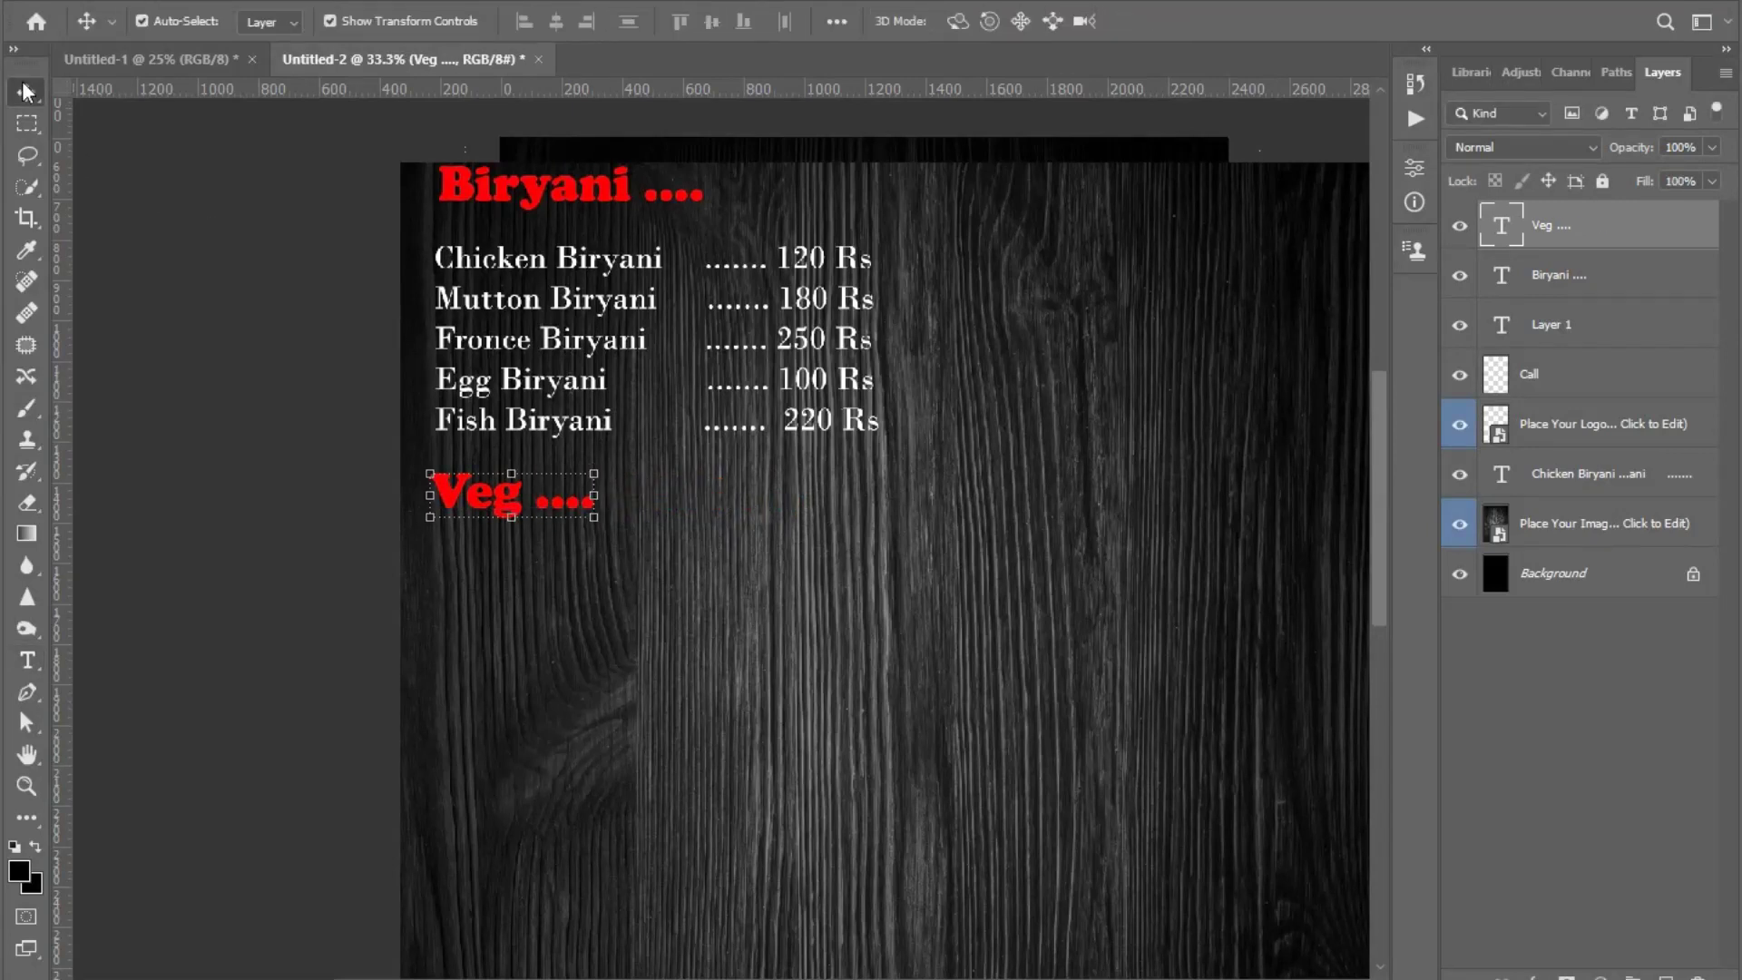
click(652, 526)
- Start a white text block under the Veg heading with the first dish, Veg Biryani
click(28, 660)
click(461, 593)
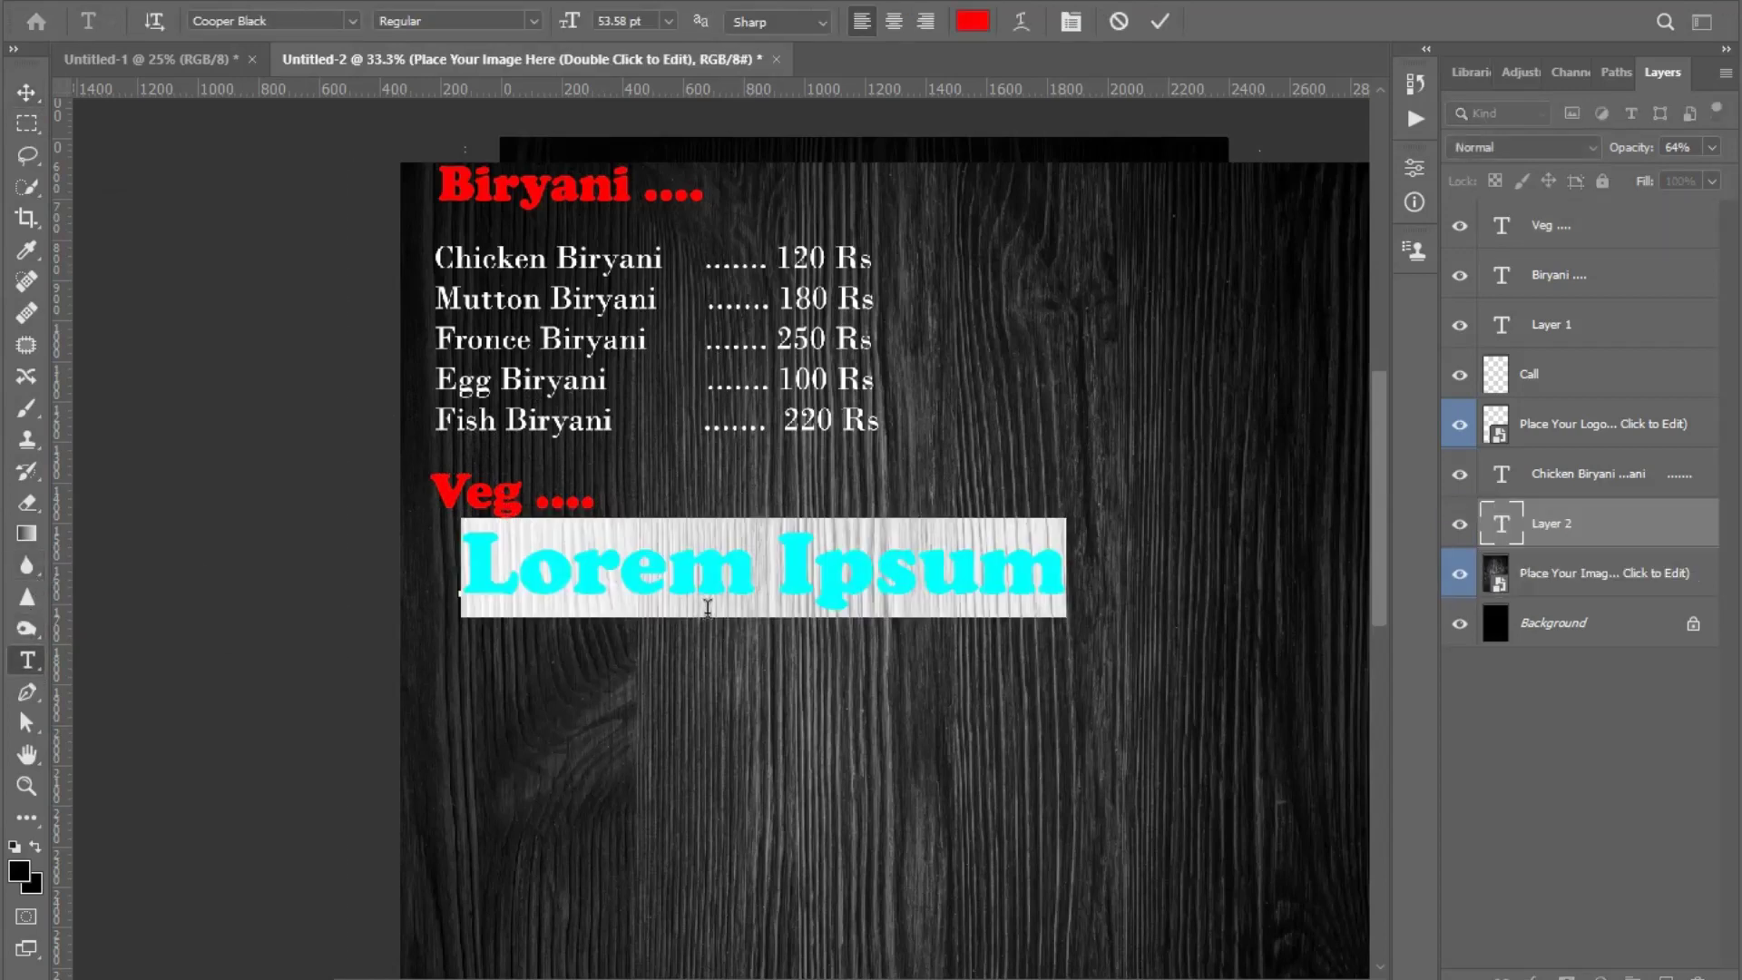
click(987, 30)
click(1029, 327)
click(1575, 304)
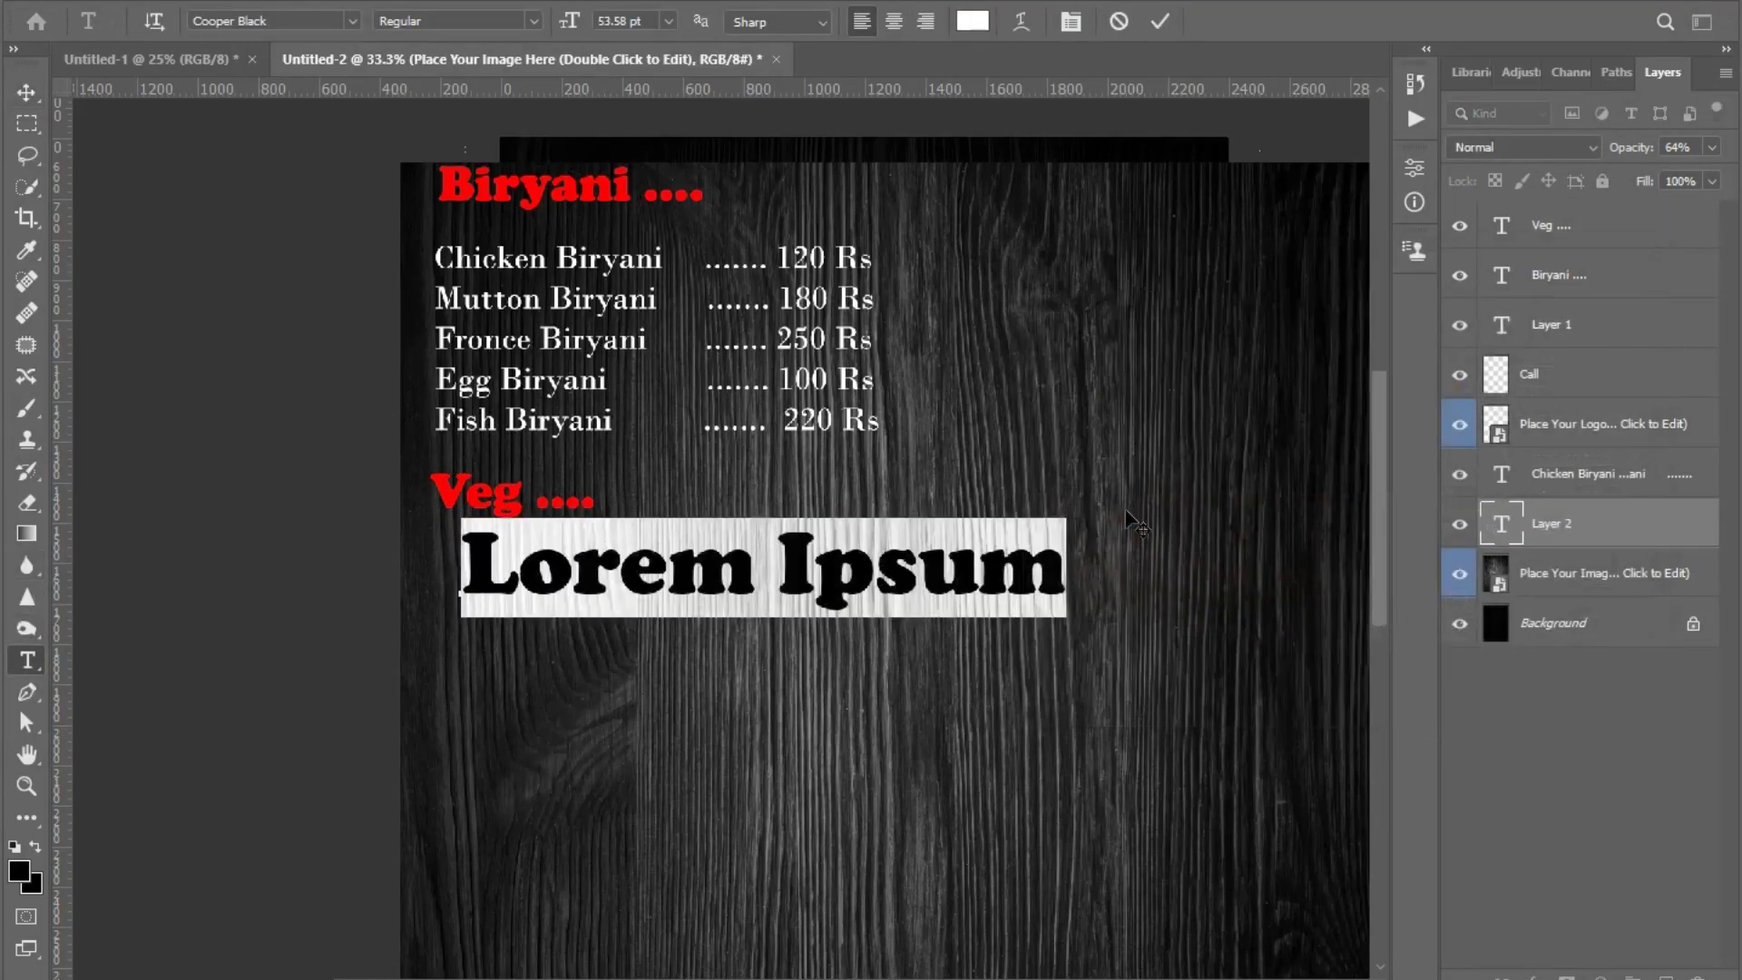
key(BackSpace)
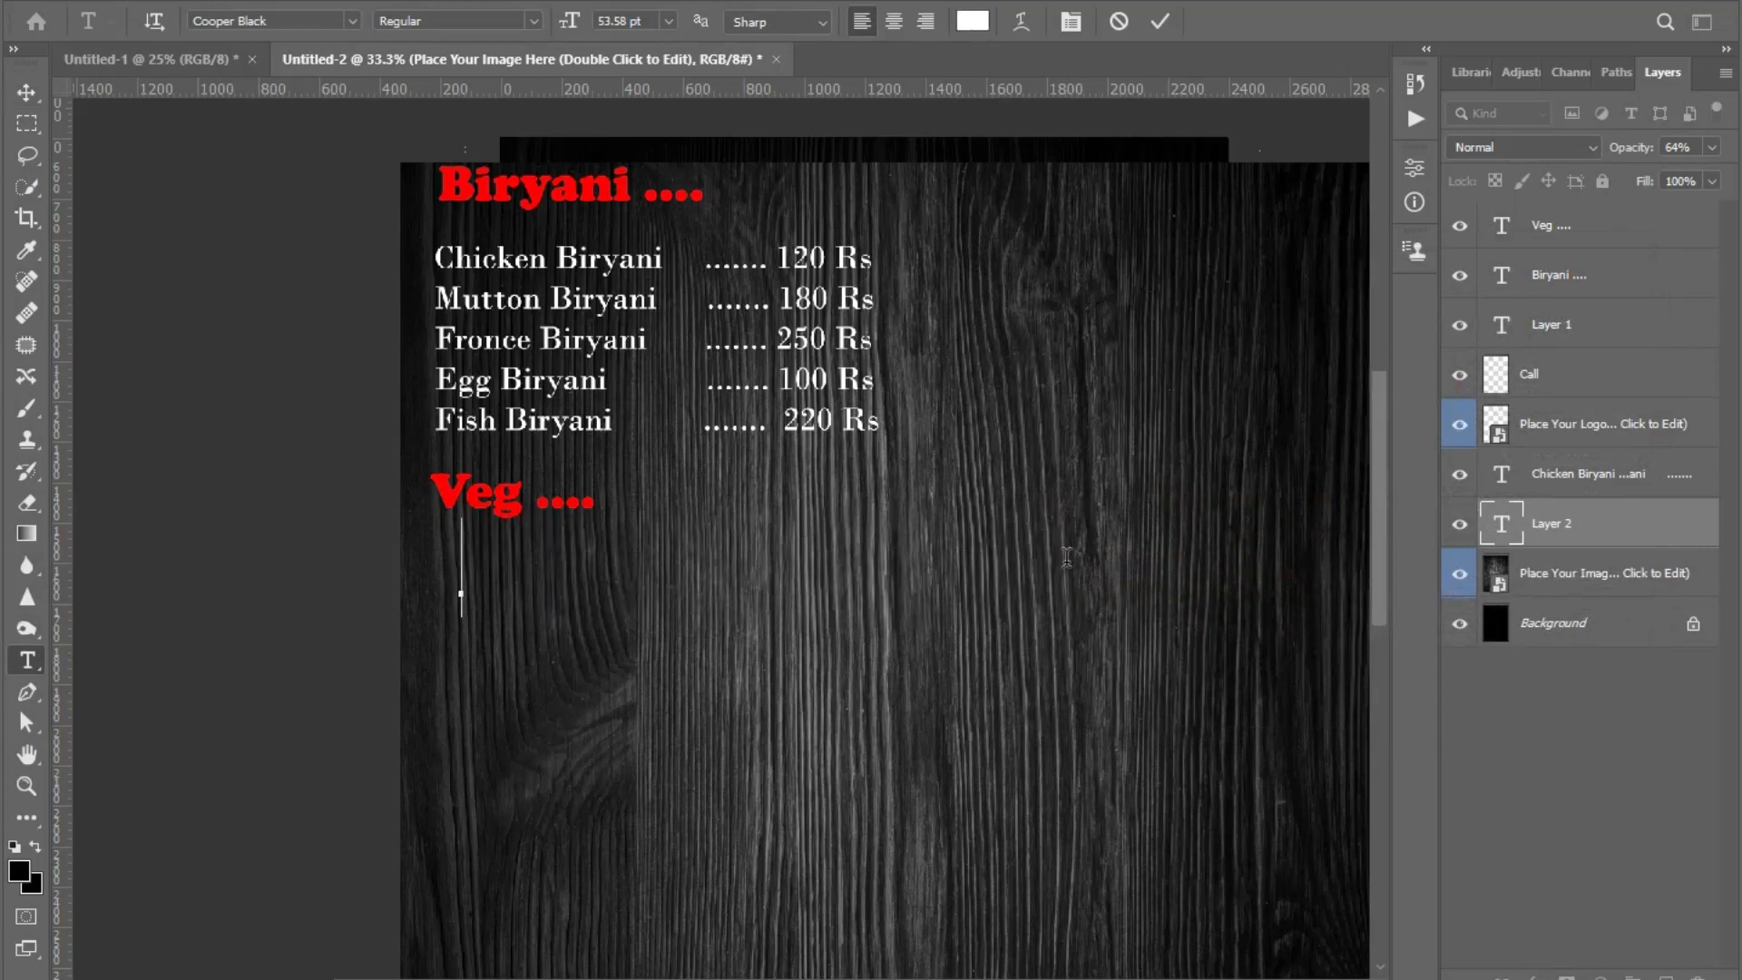
text(Veg Bi)
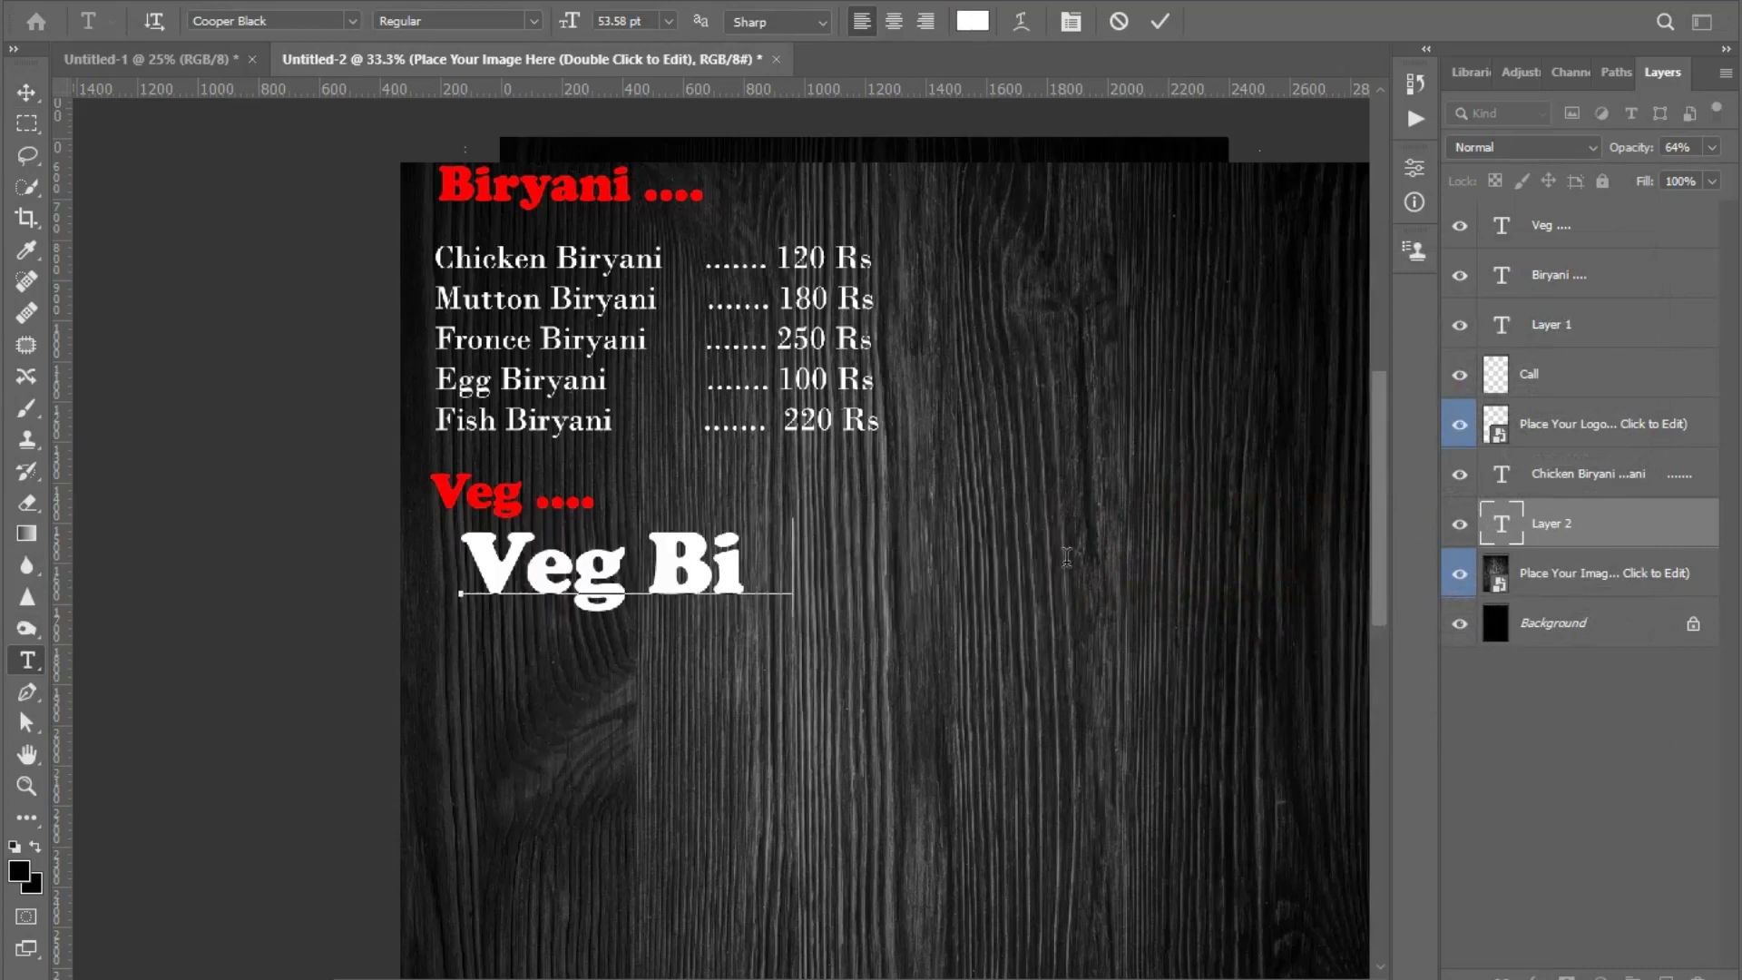
text(ryani)
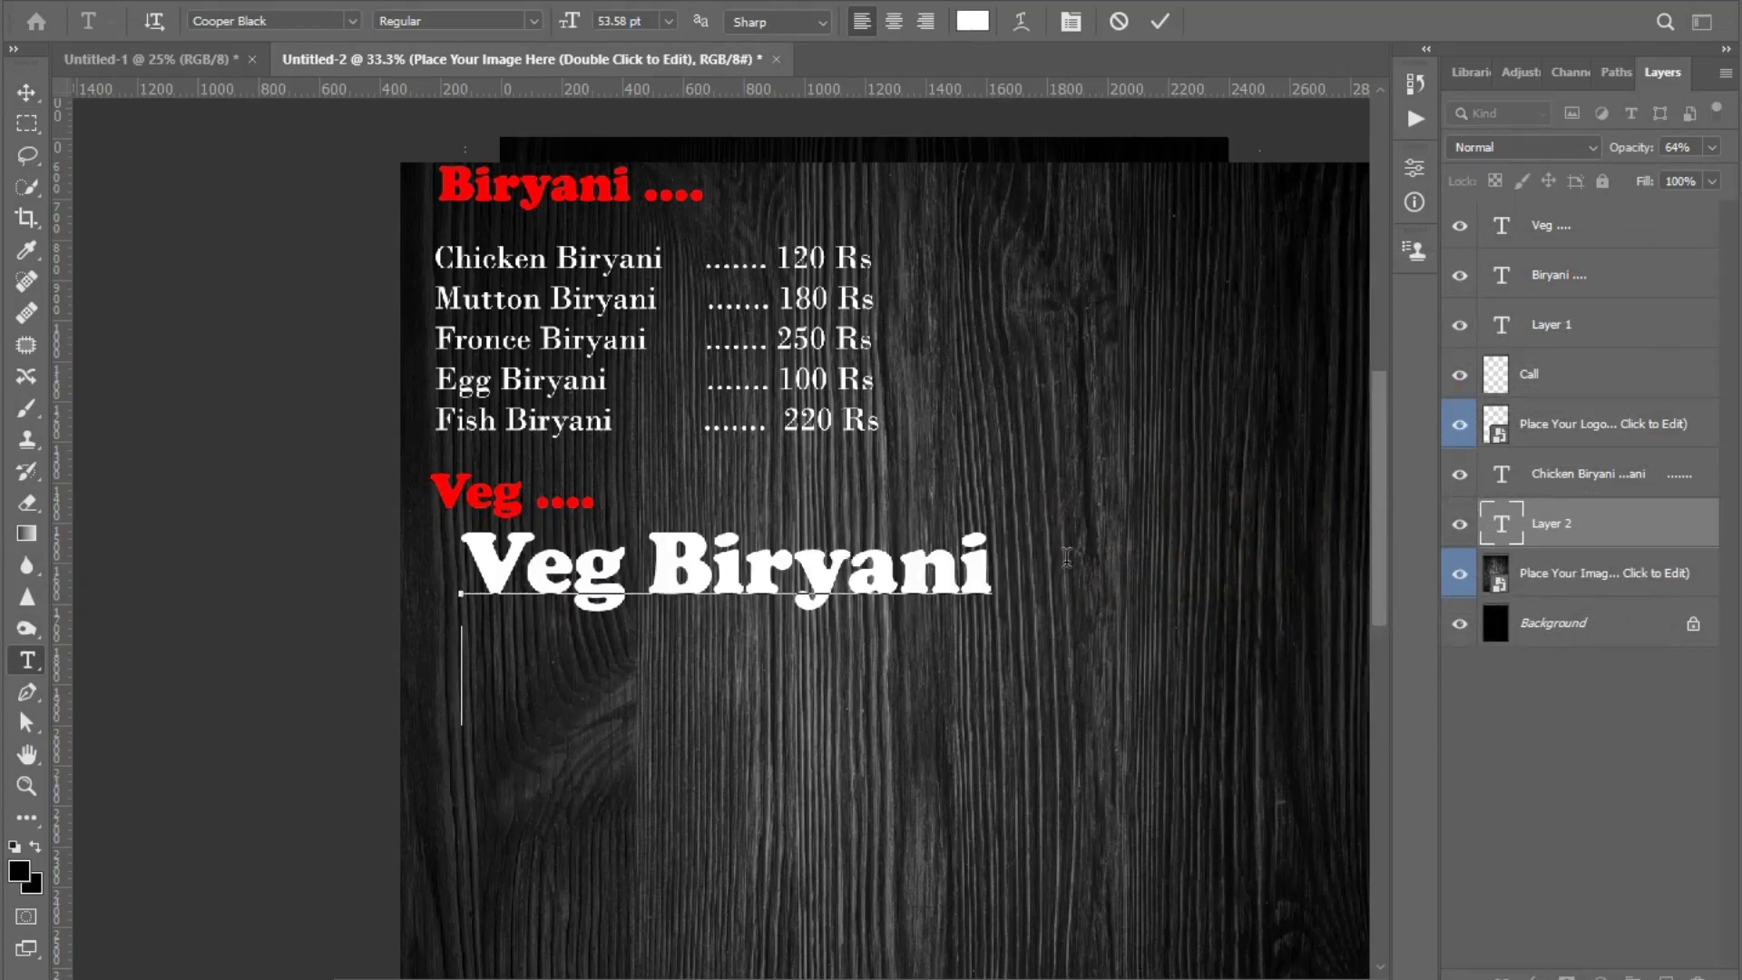
- Add Veg Handi, Veg Kolhapuri and Mushroom Mutter to the Veg list
key(Return)
text(Ve)
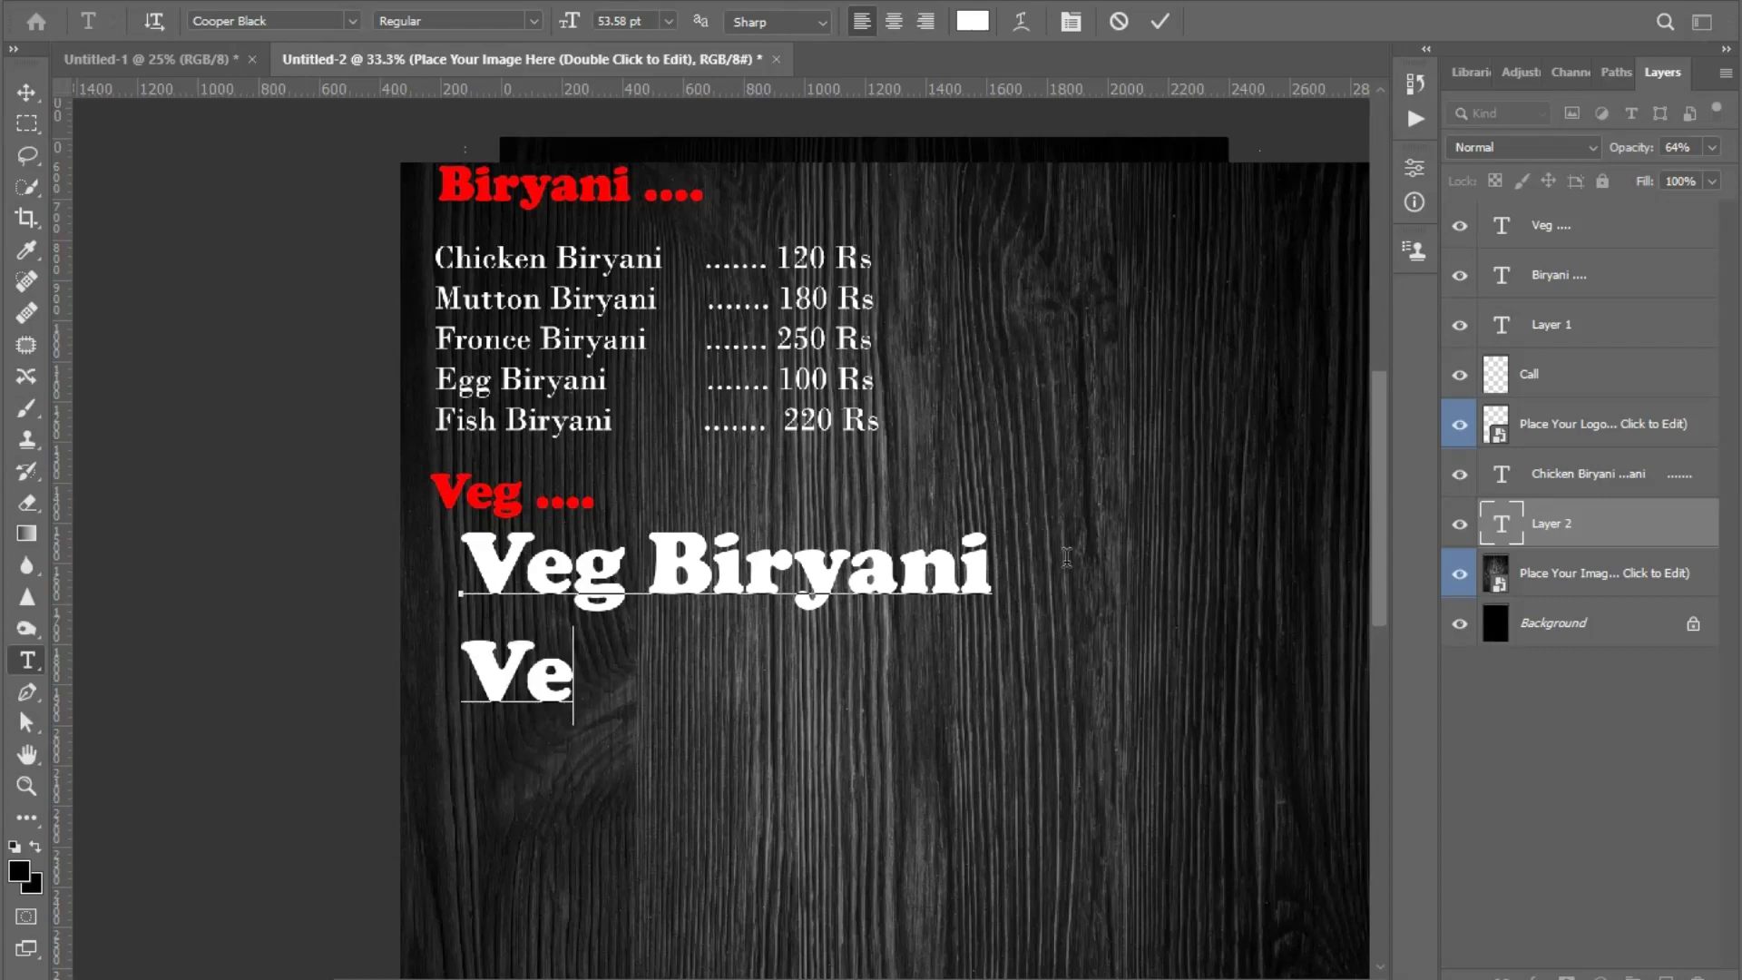
text(g Ha)
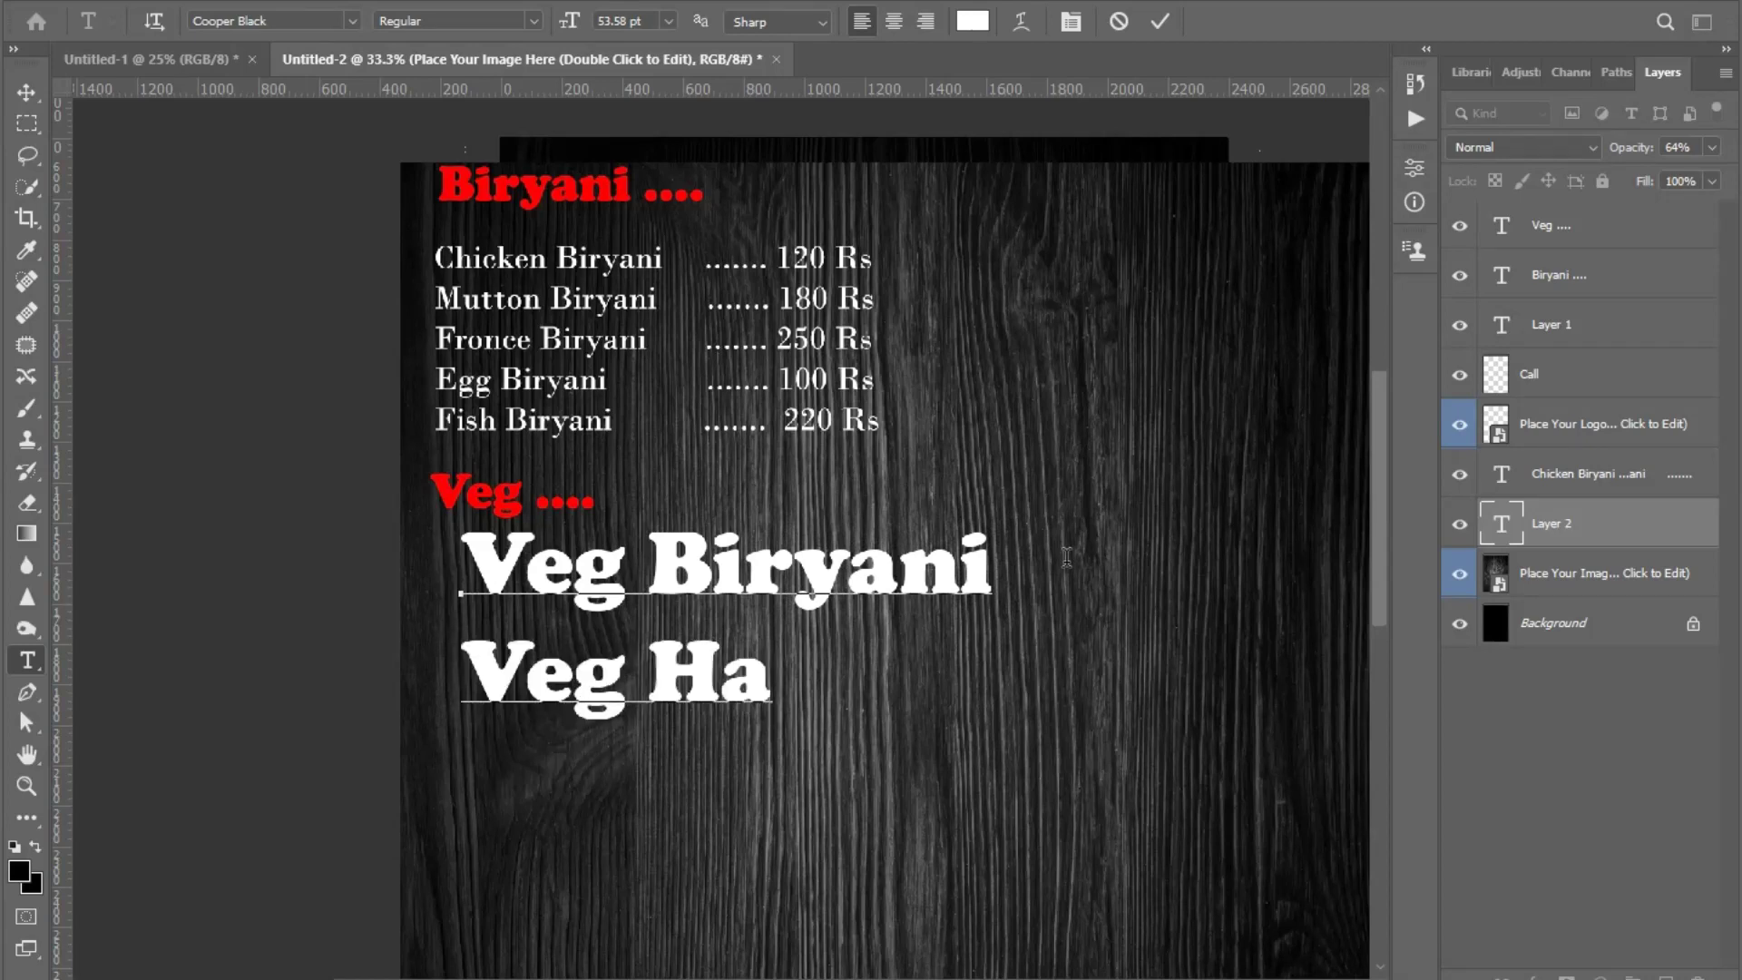
text(ndi)
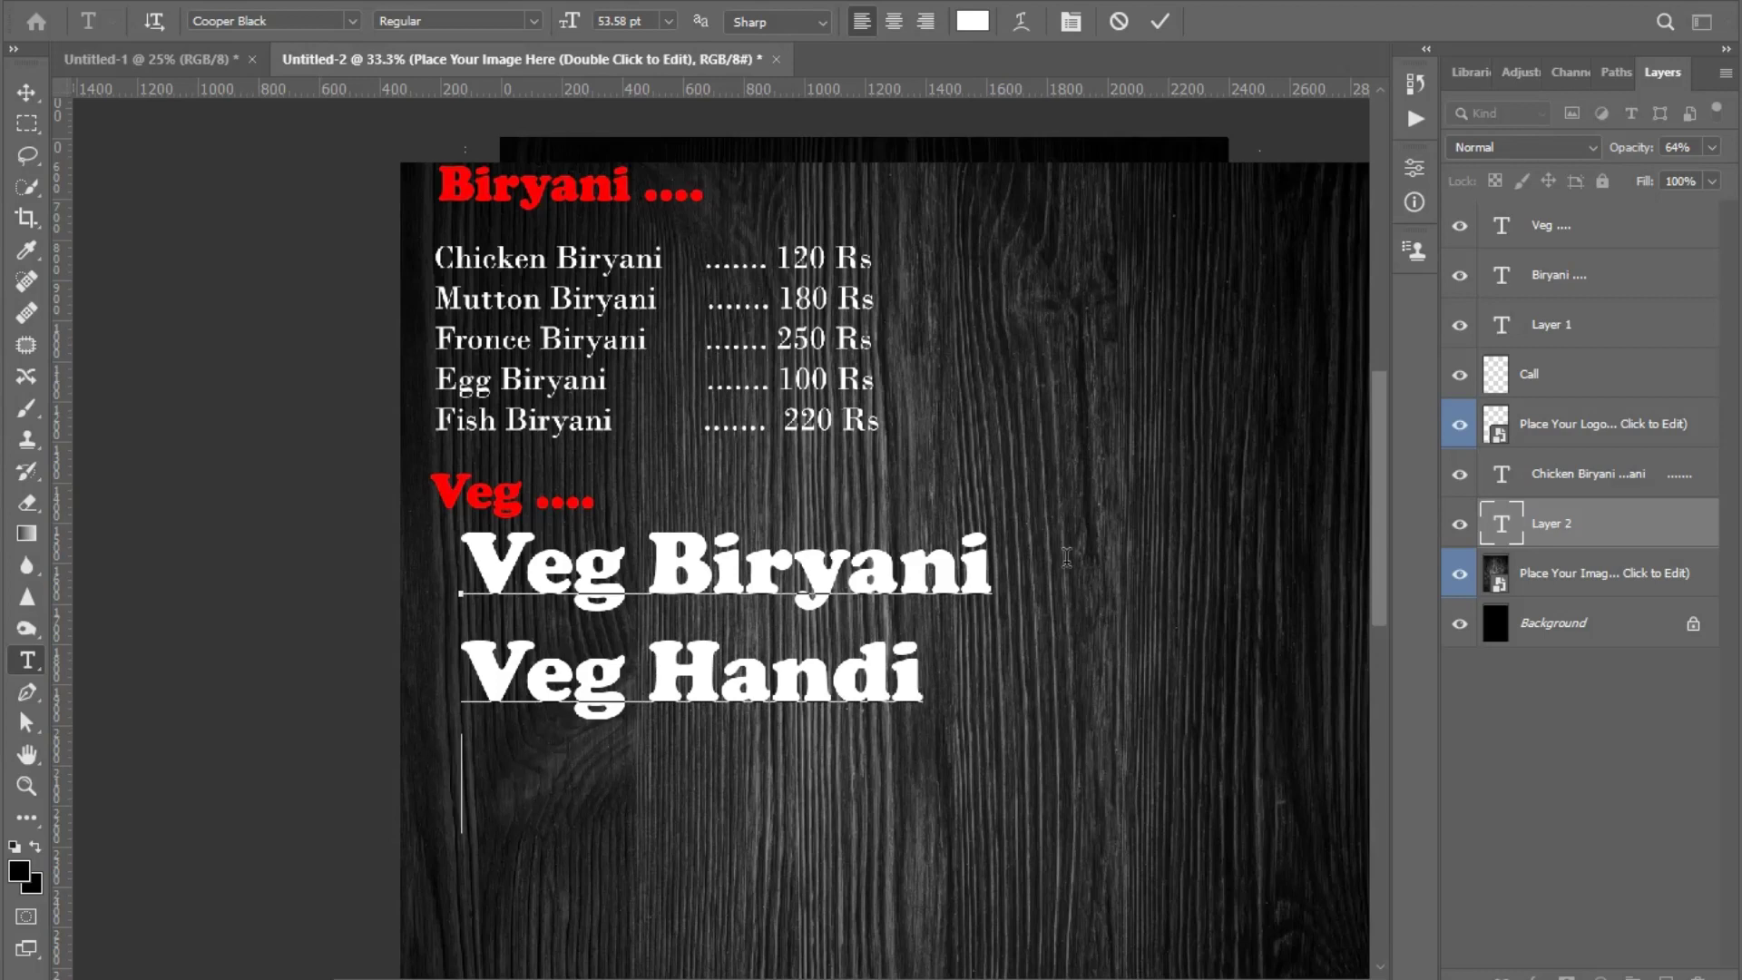
key(Return)
text(Ve)
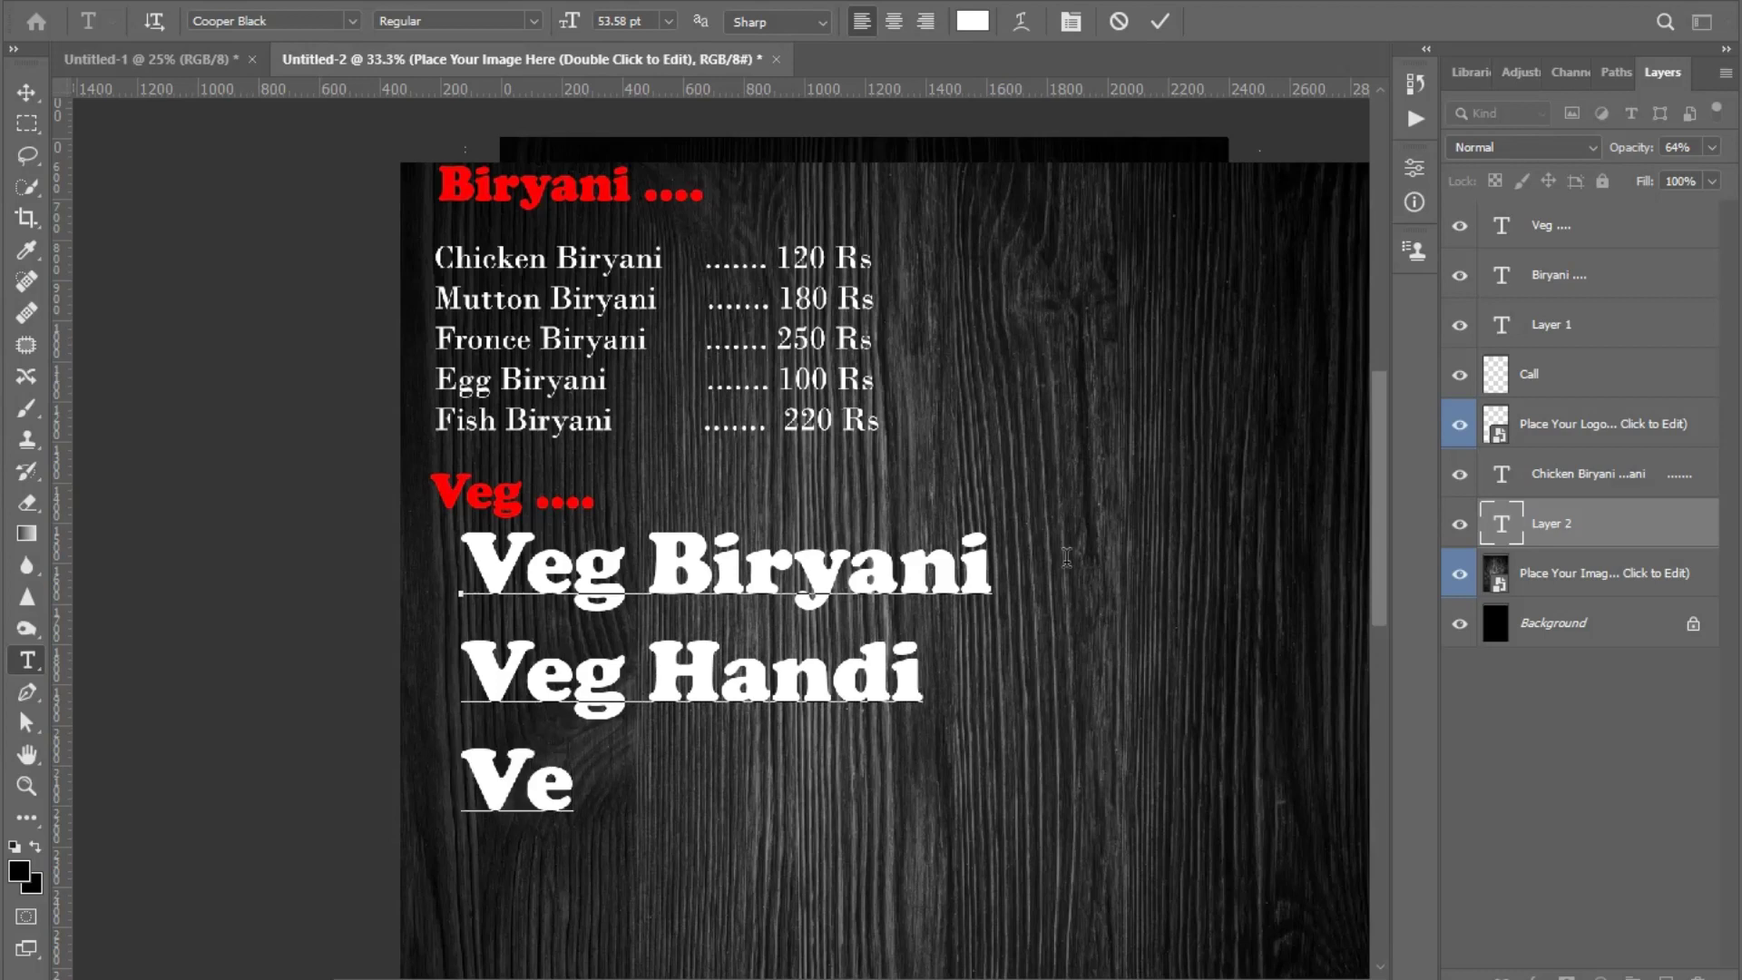
text(g)
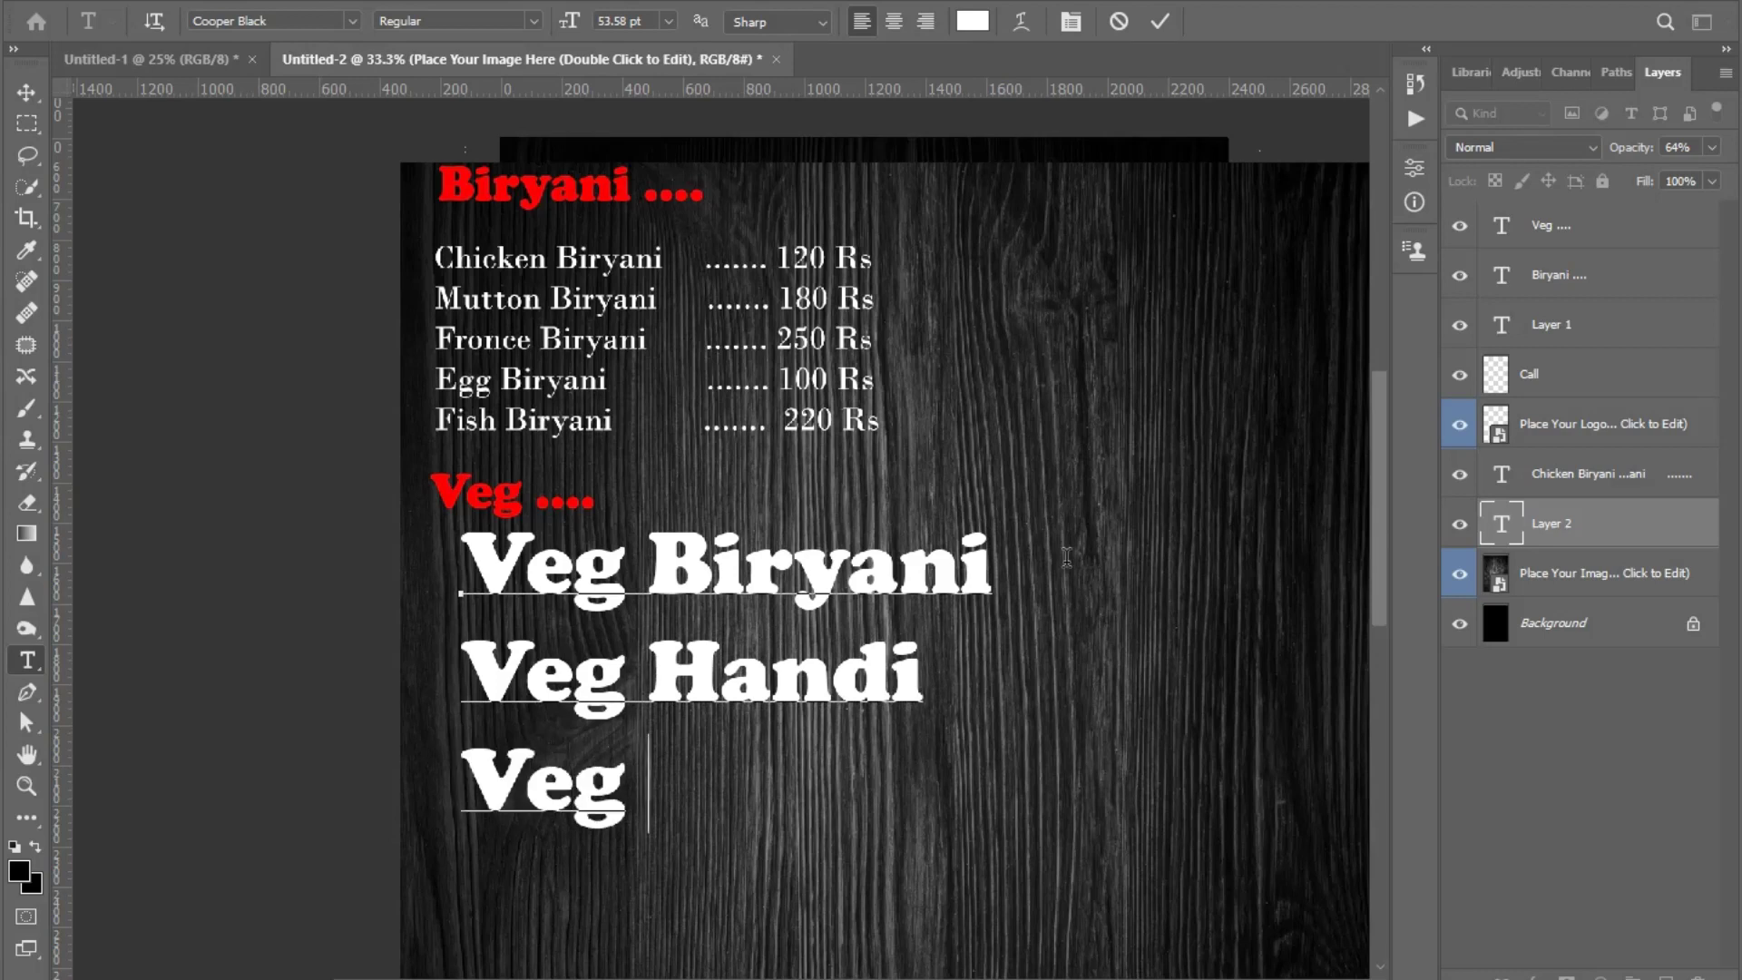
text(KO)
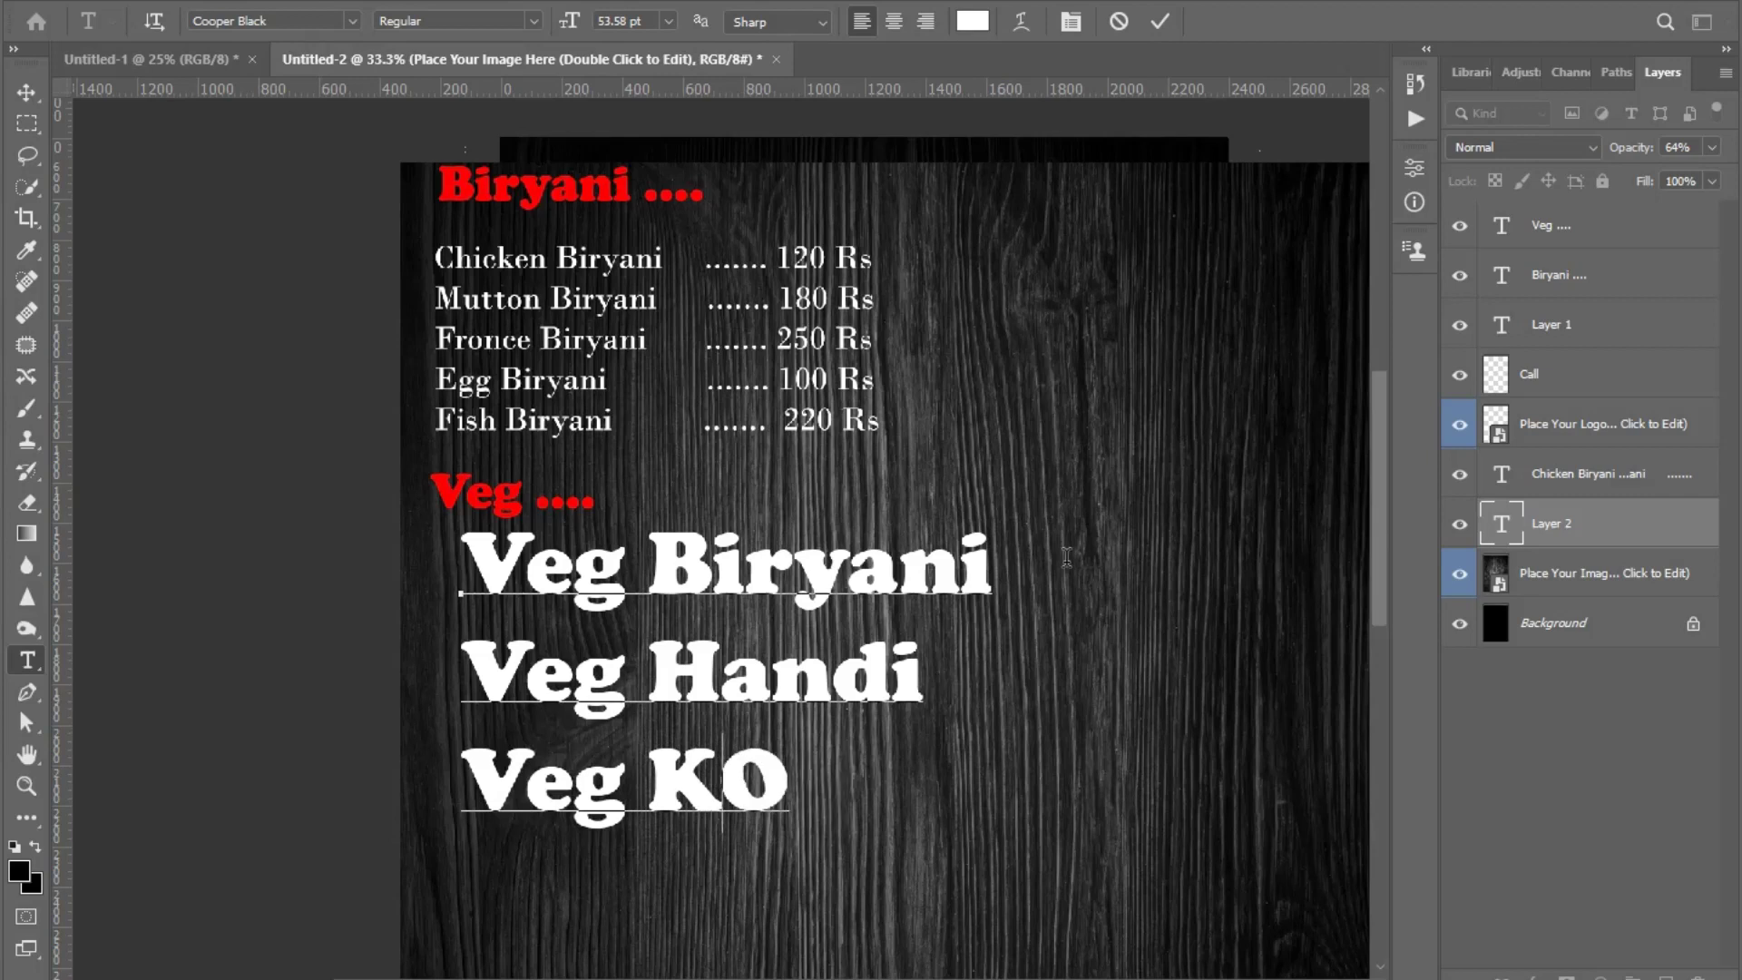
key(BackSpace)
key(BackSpace)
text(K)
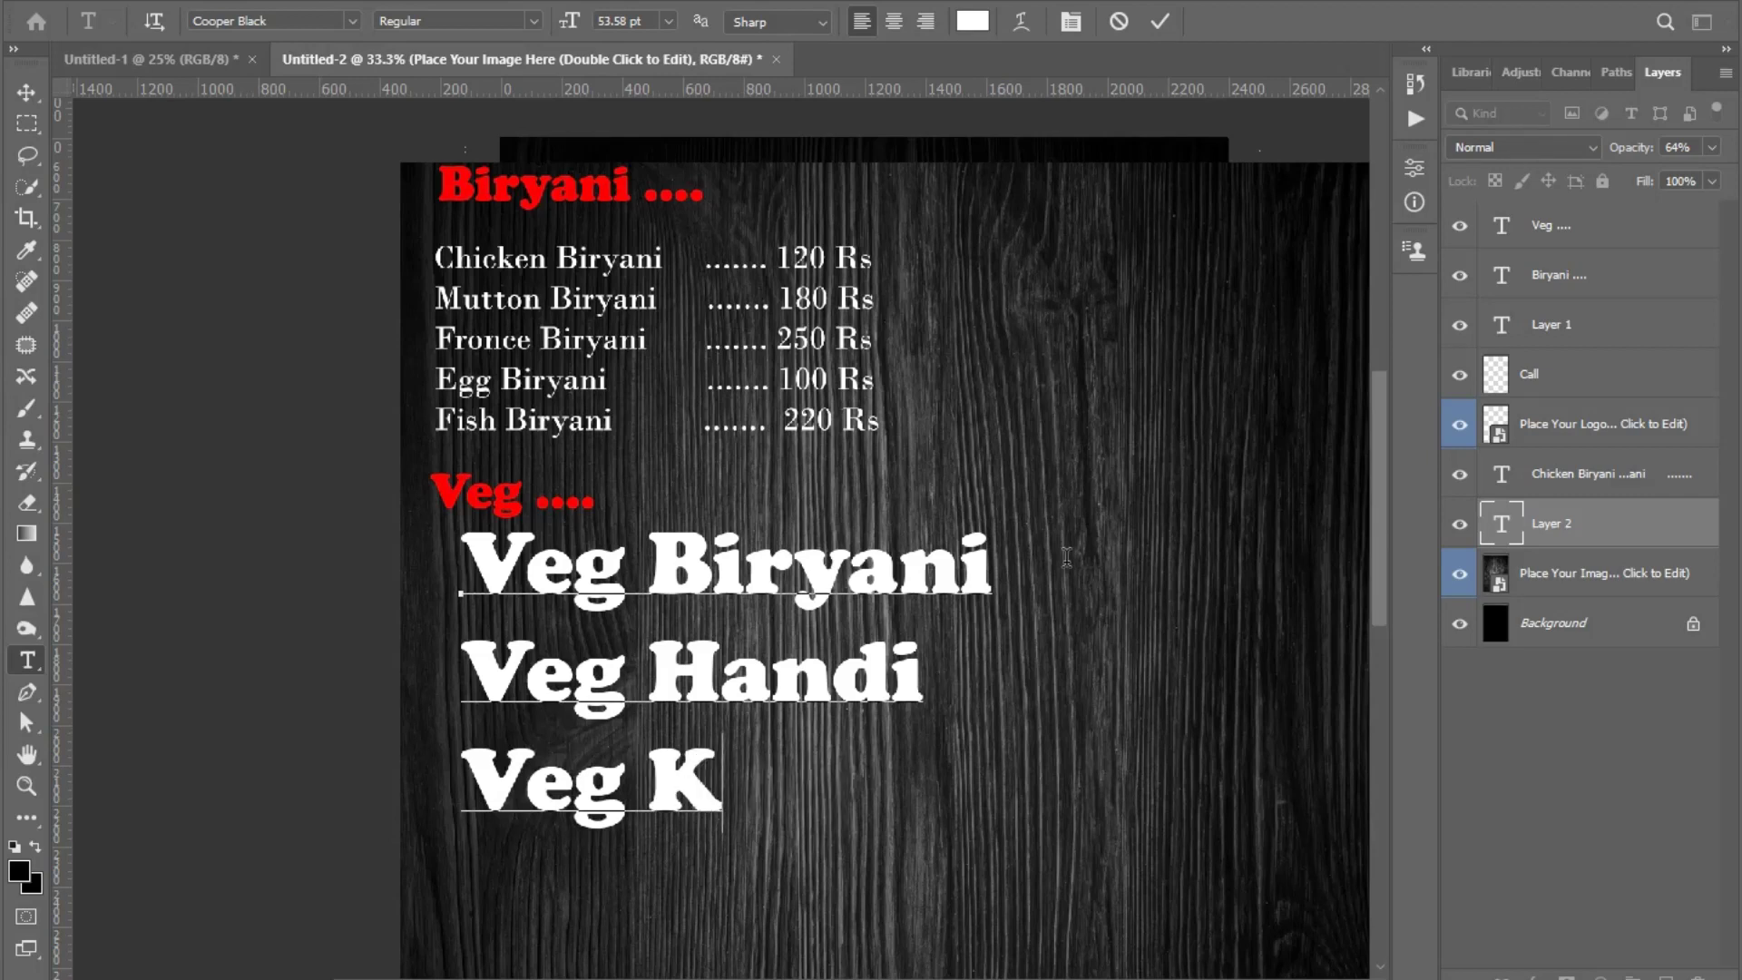
text(olhap)
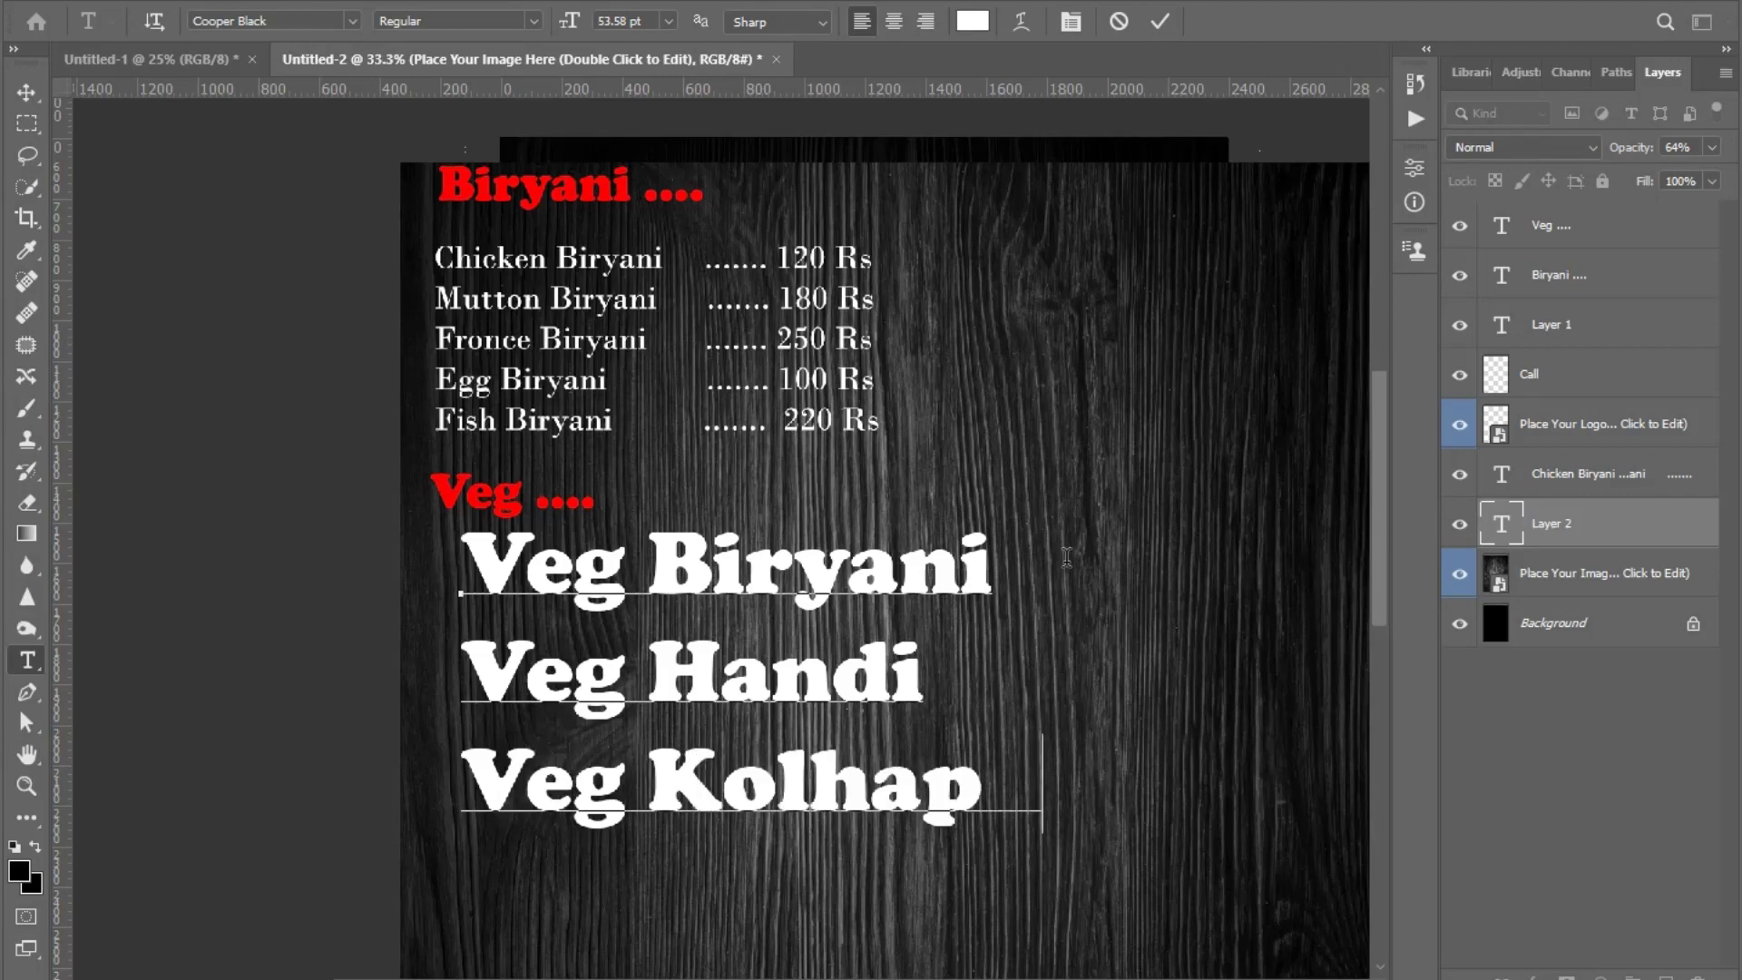
text(uri)
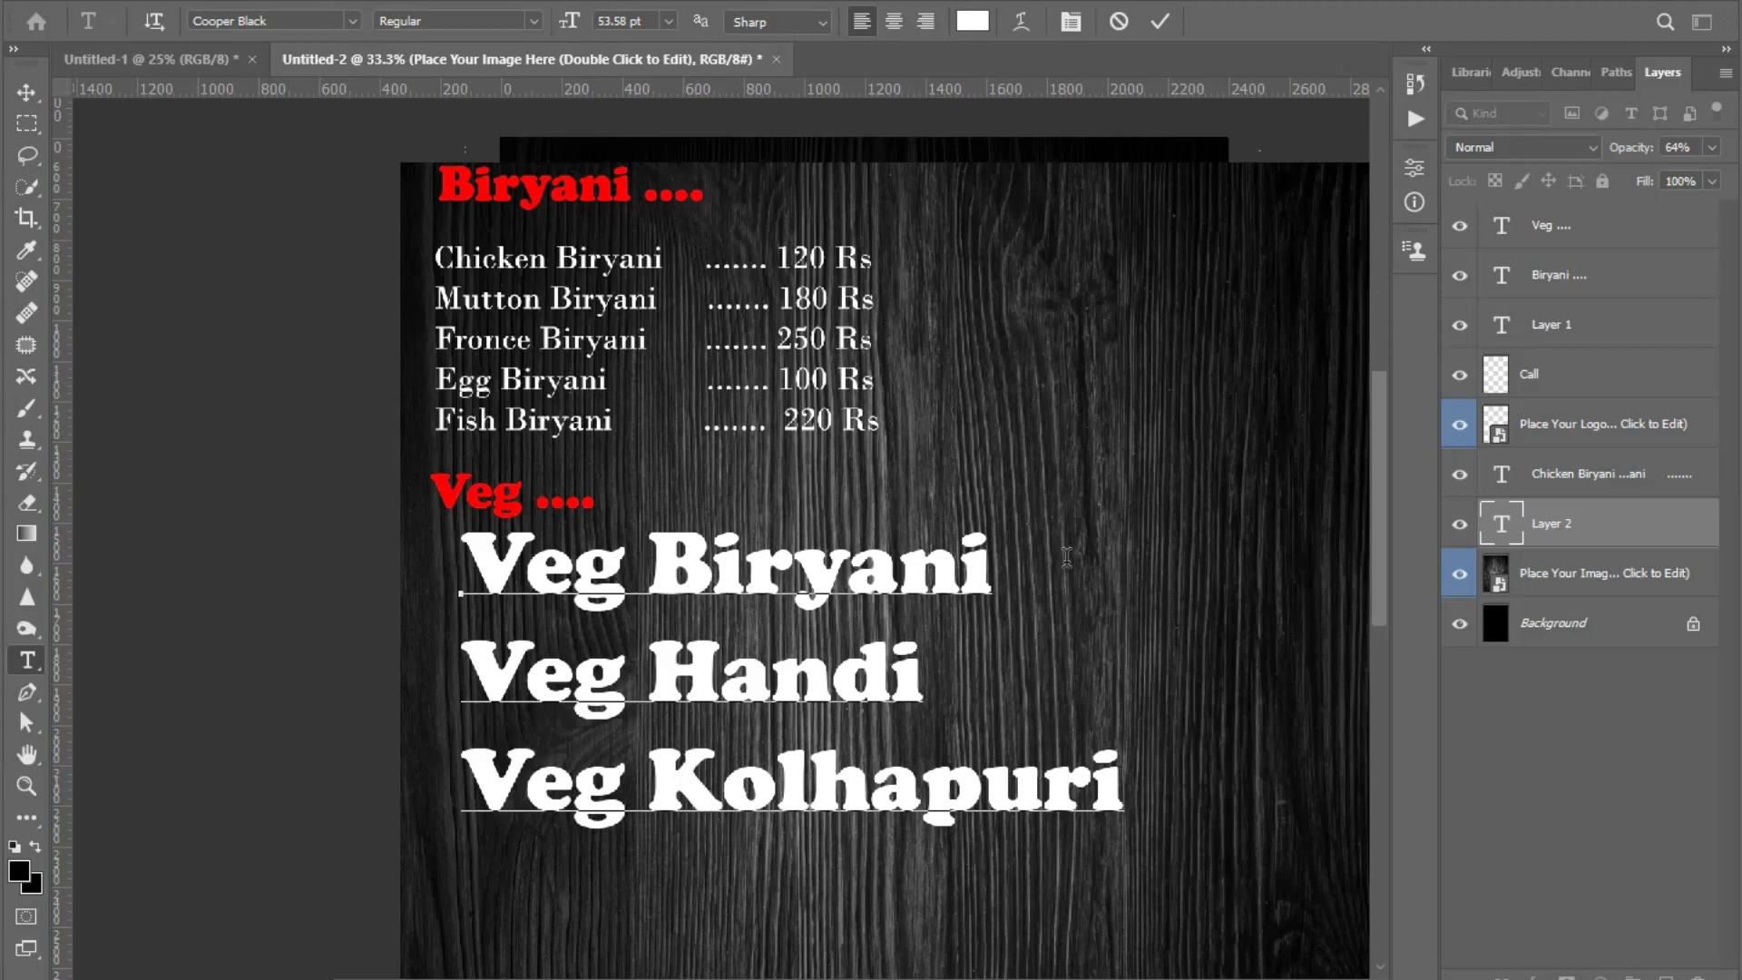
text(M)
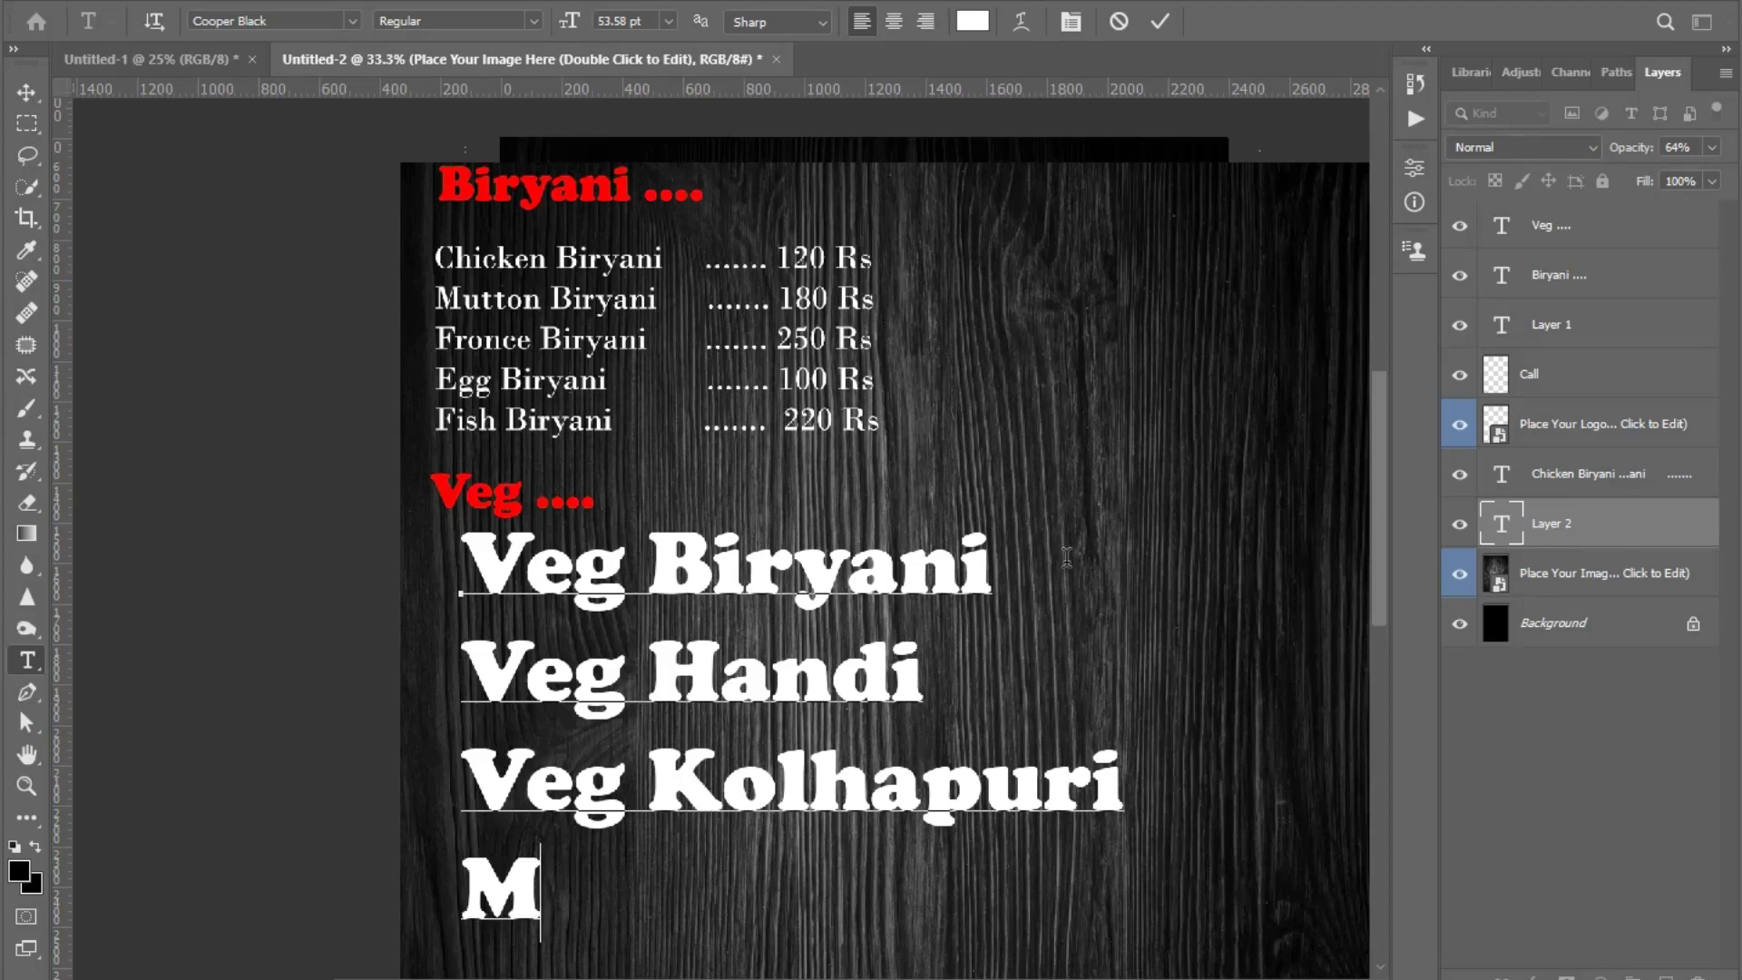
text(ush)
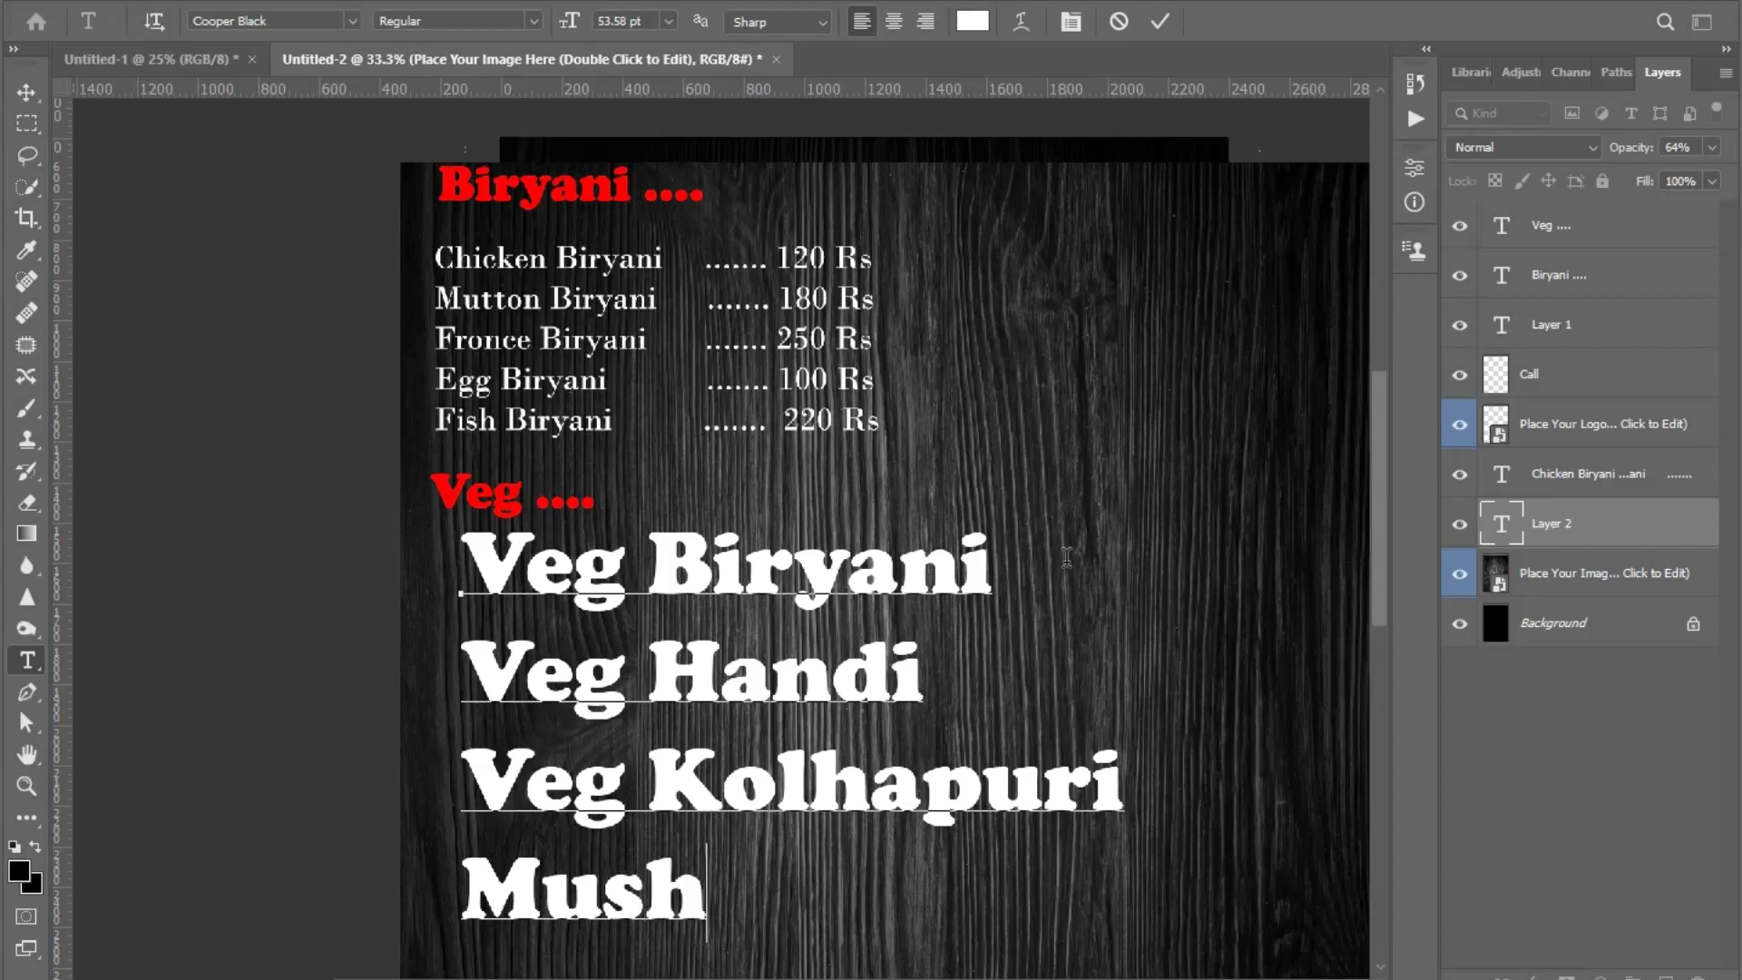
text(room)
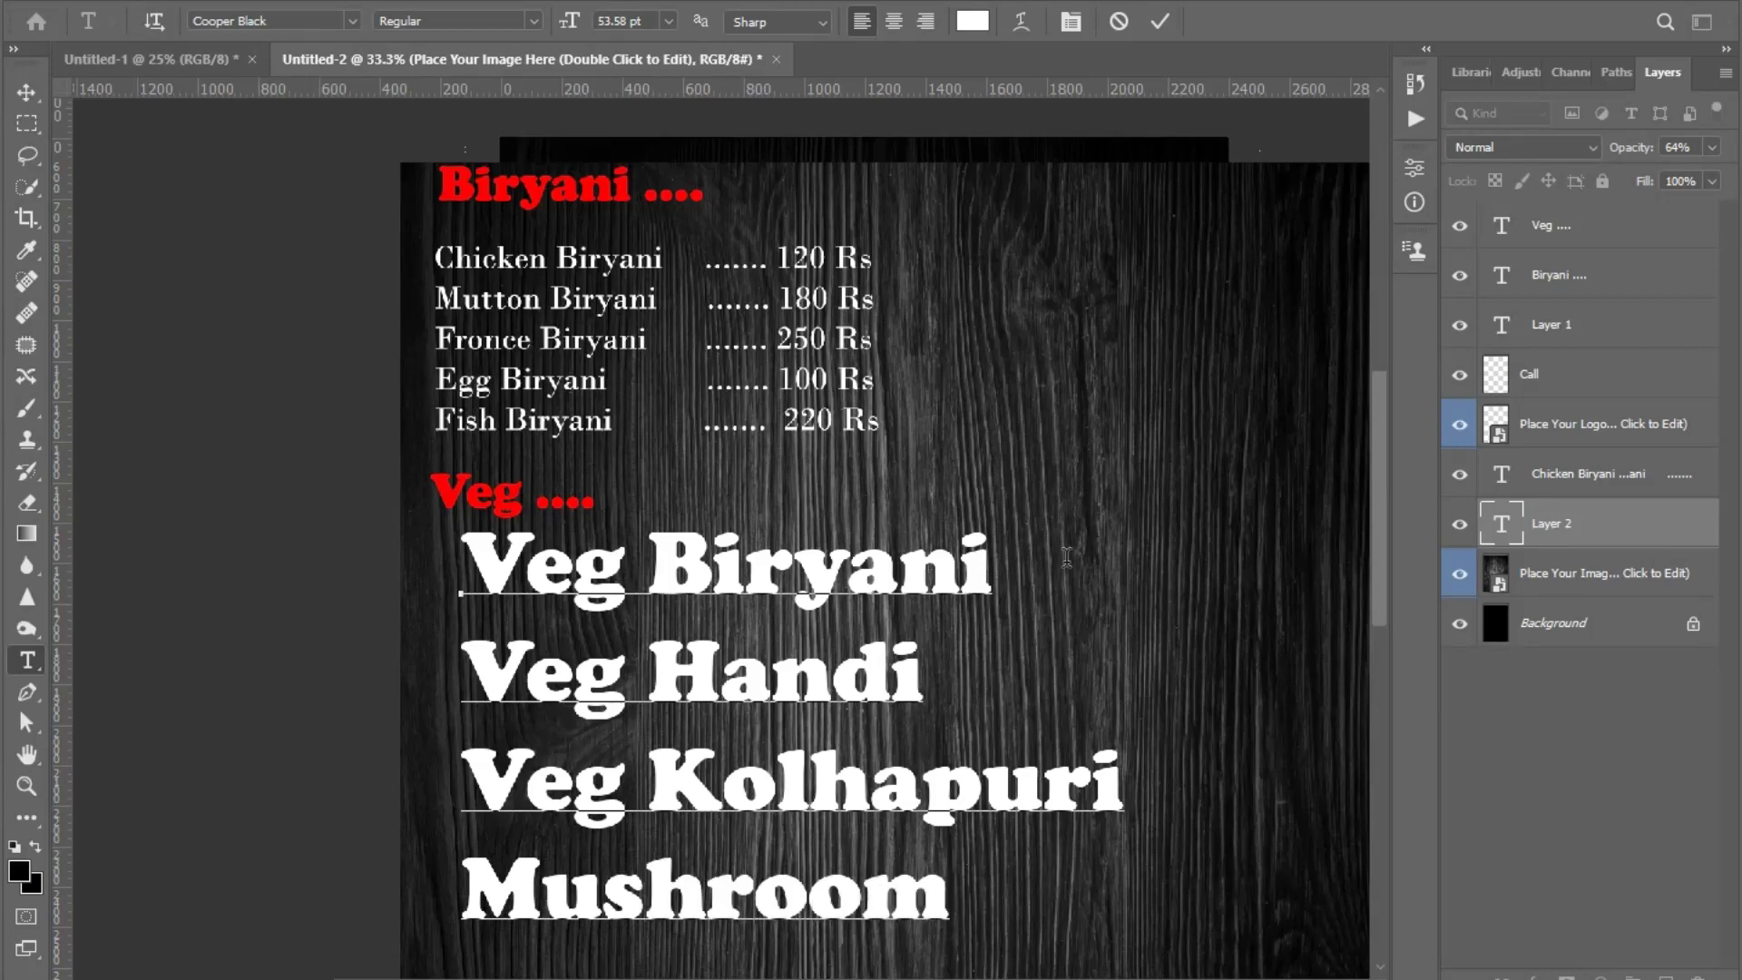
text( m)
key(BackSpace)
text(Mu)
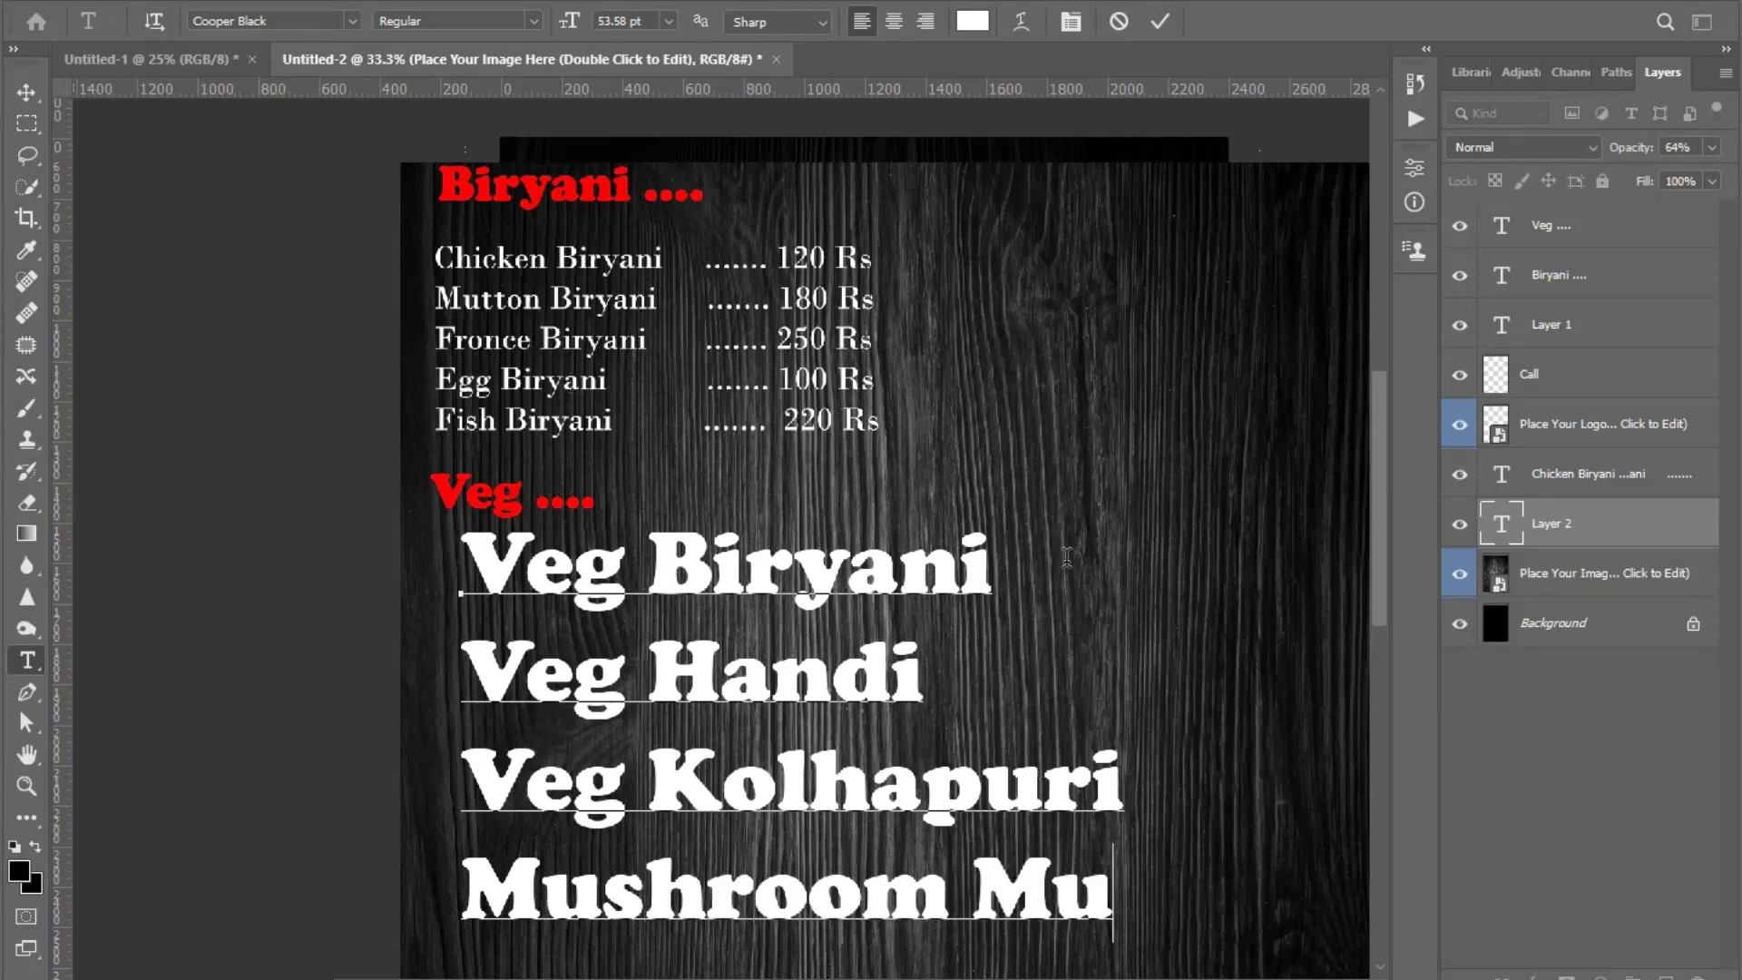
text(tter)
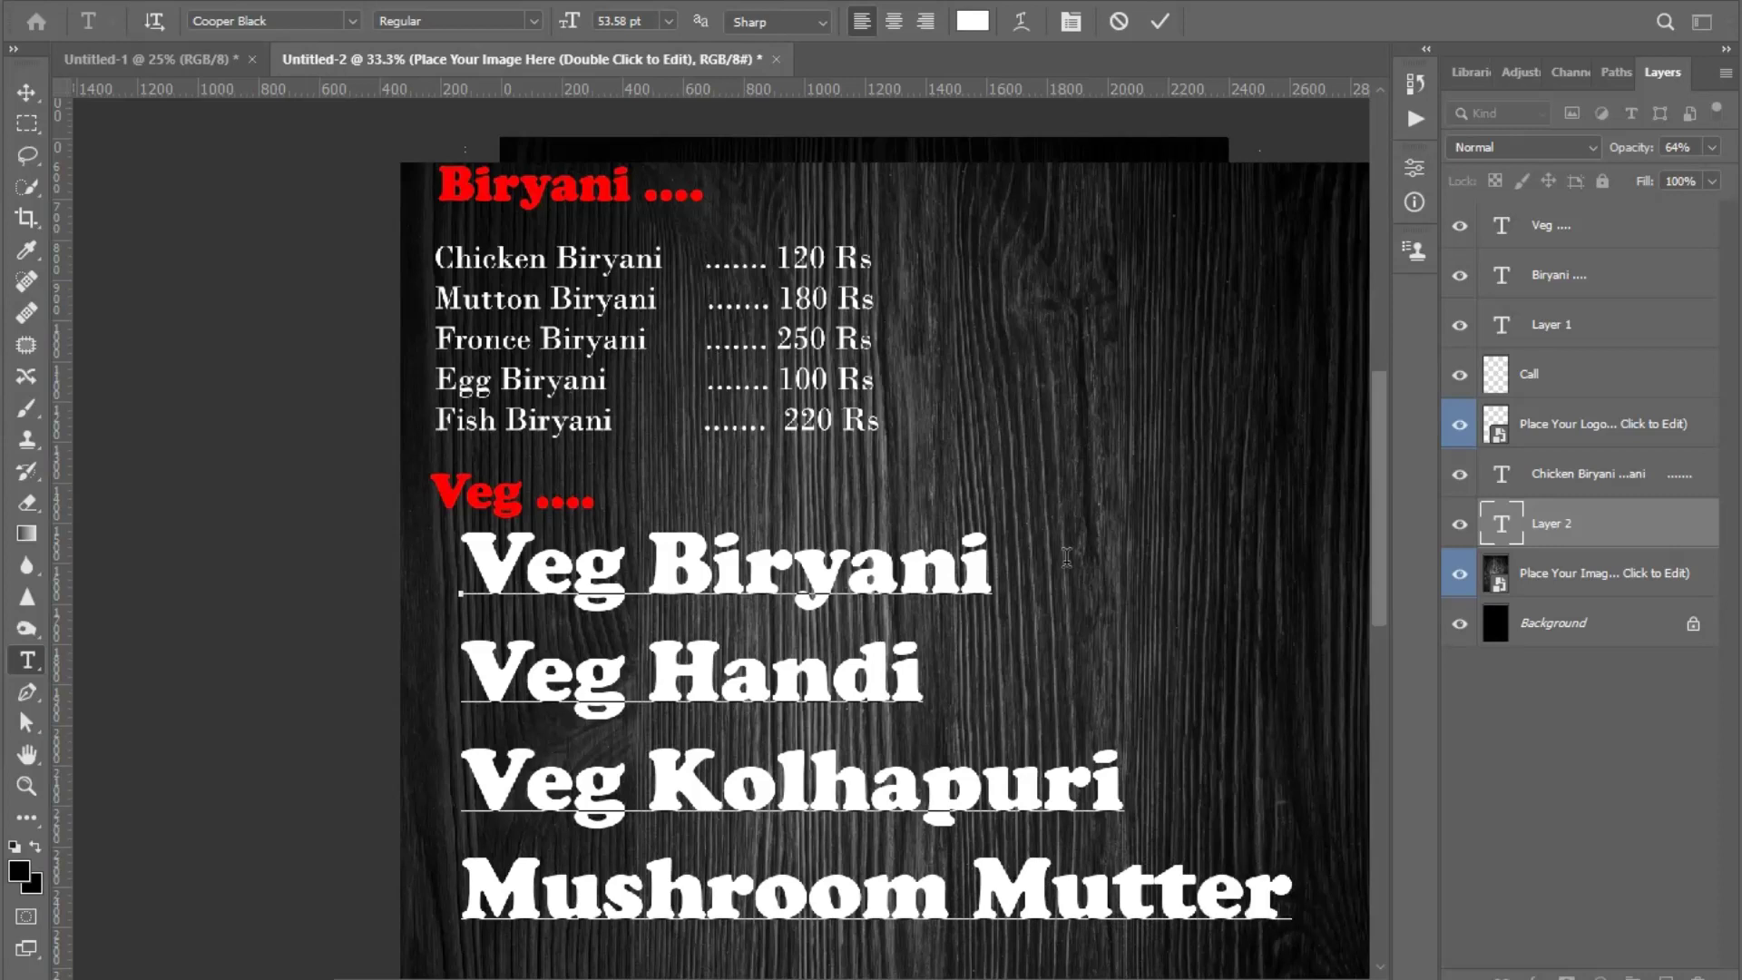
scroll(1067, 556, down, 1)
scroll(1017, 531, down, 2)
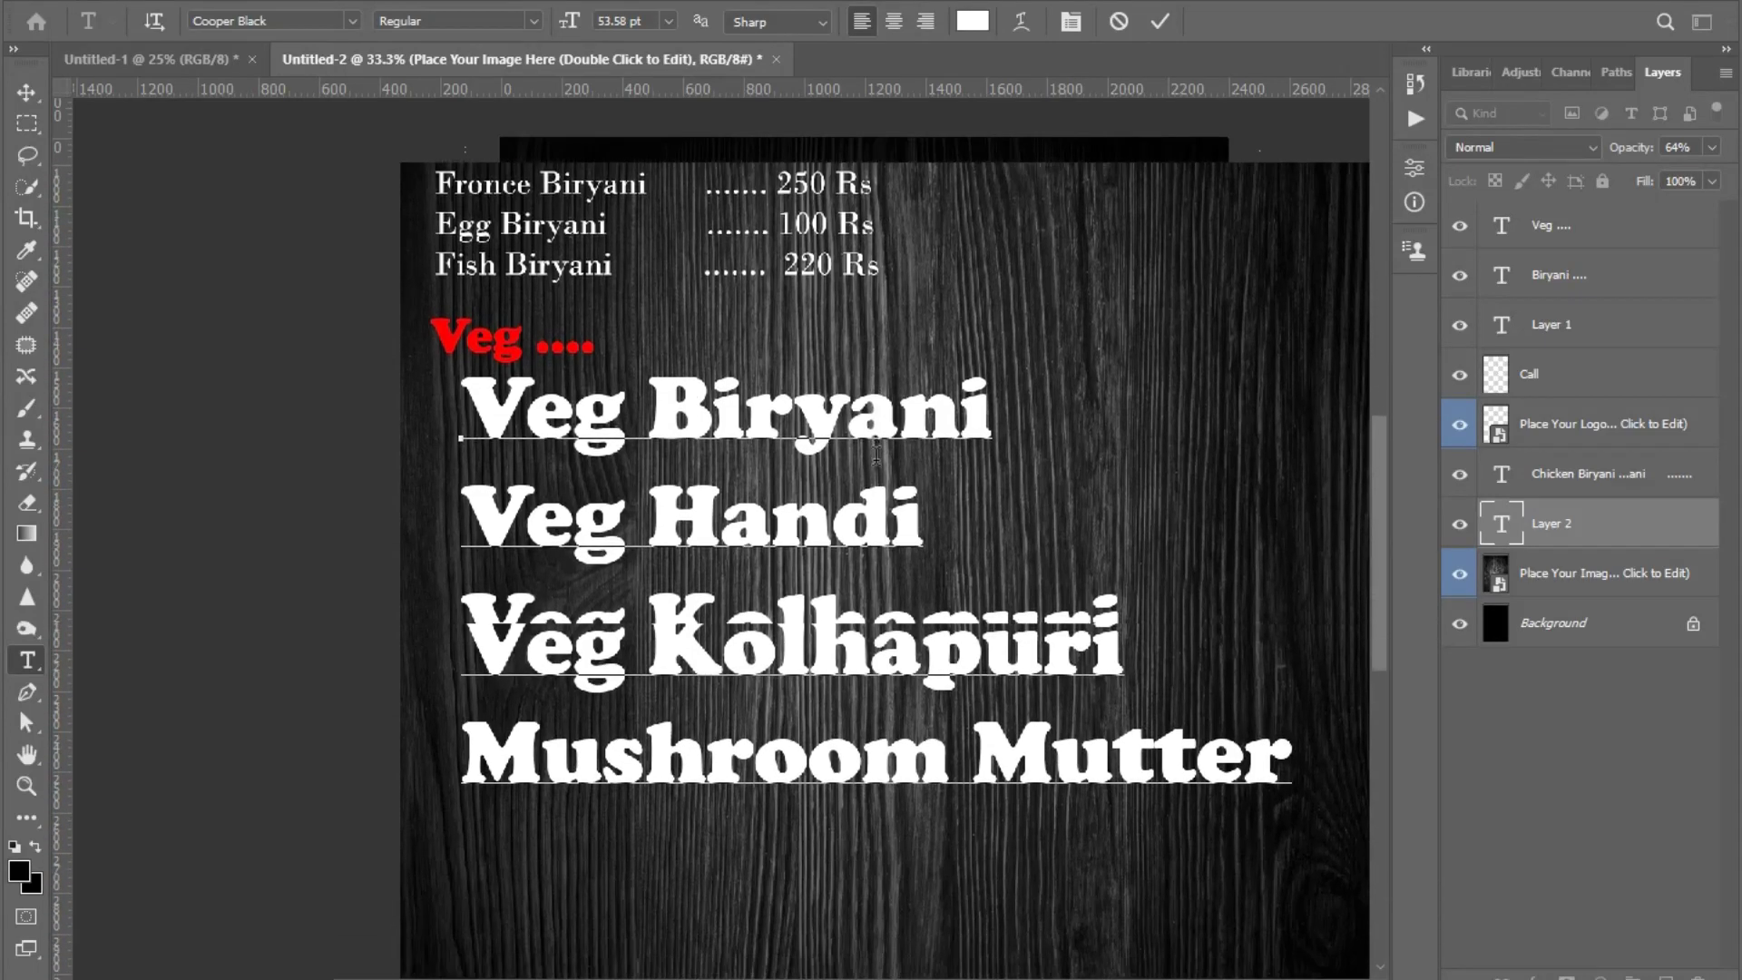
scroll(953, 499, down, 2)
scroll(877, 454, down, 1)
- Add Paneer Tikka Masala and Paneer Kadai to the Veg list
key(Return)
text(P)
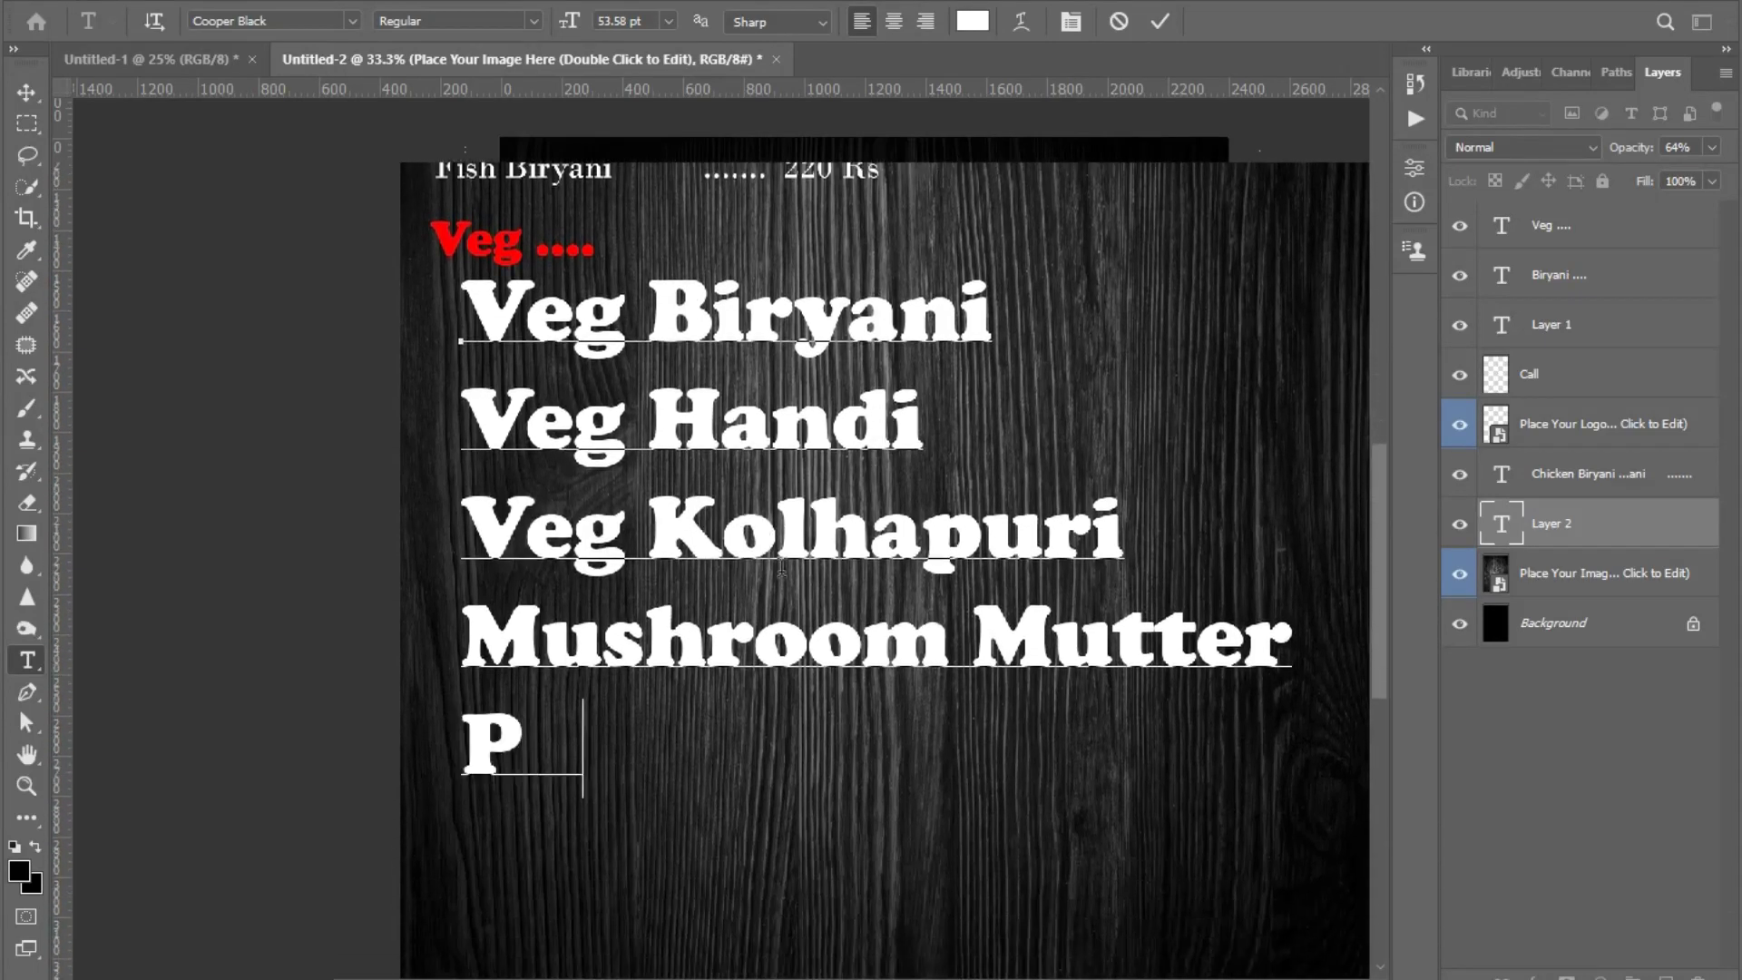
text(ne)
key(BackSpace)
key(BackSpace)
text(an)
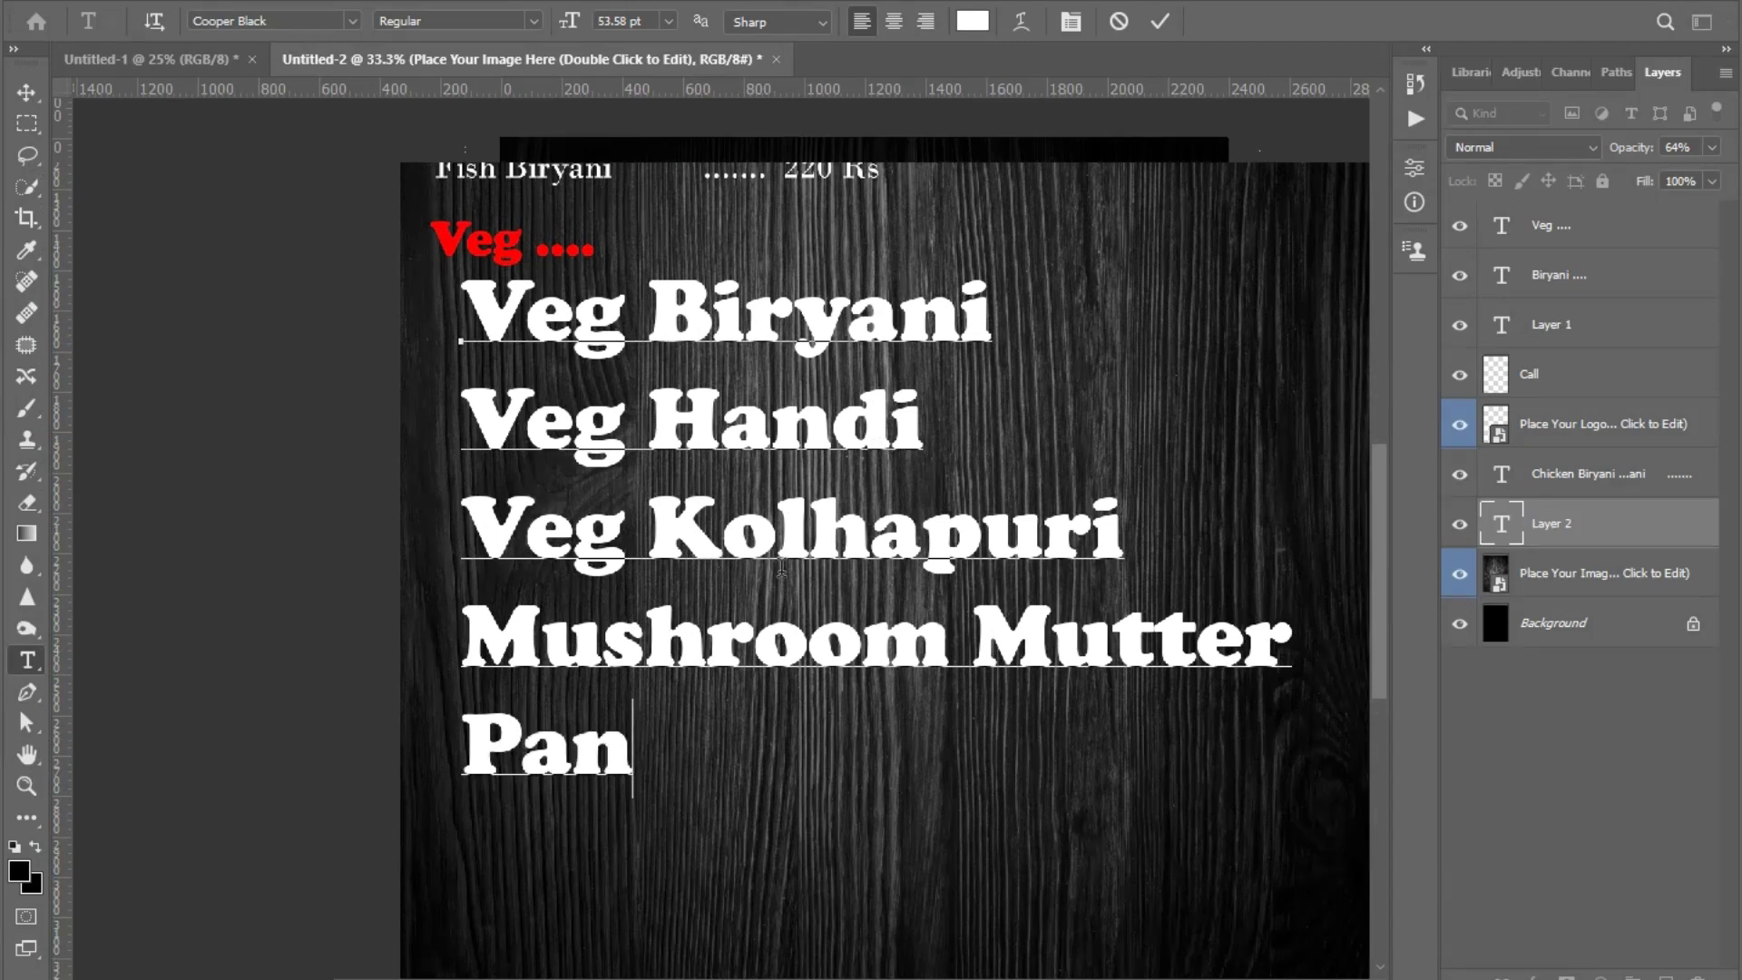
text(err)
key(BackSpace)
key(BackSpace)
key(BackSpace)
text(eer)
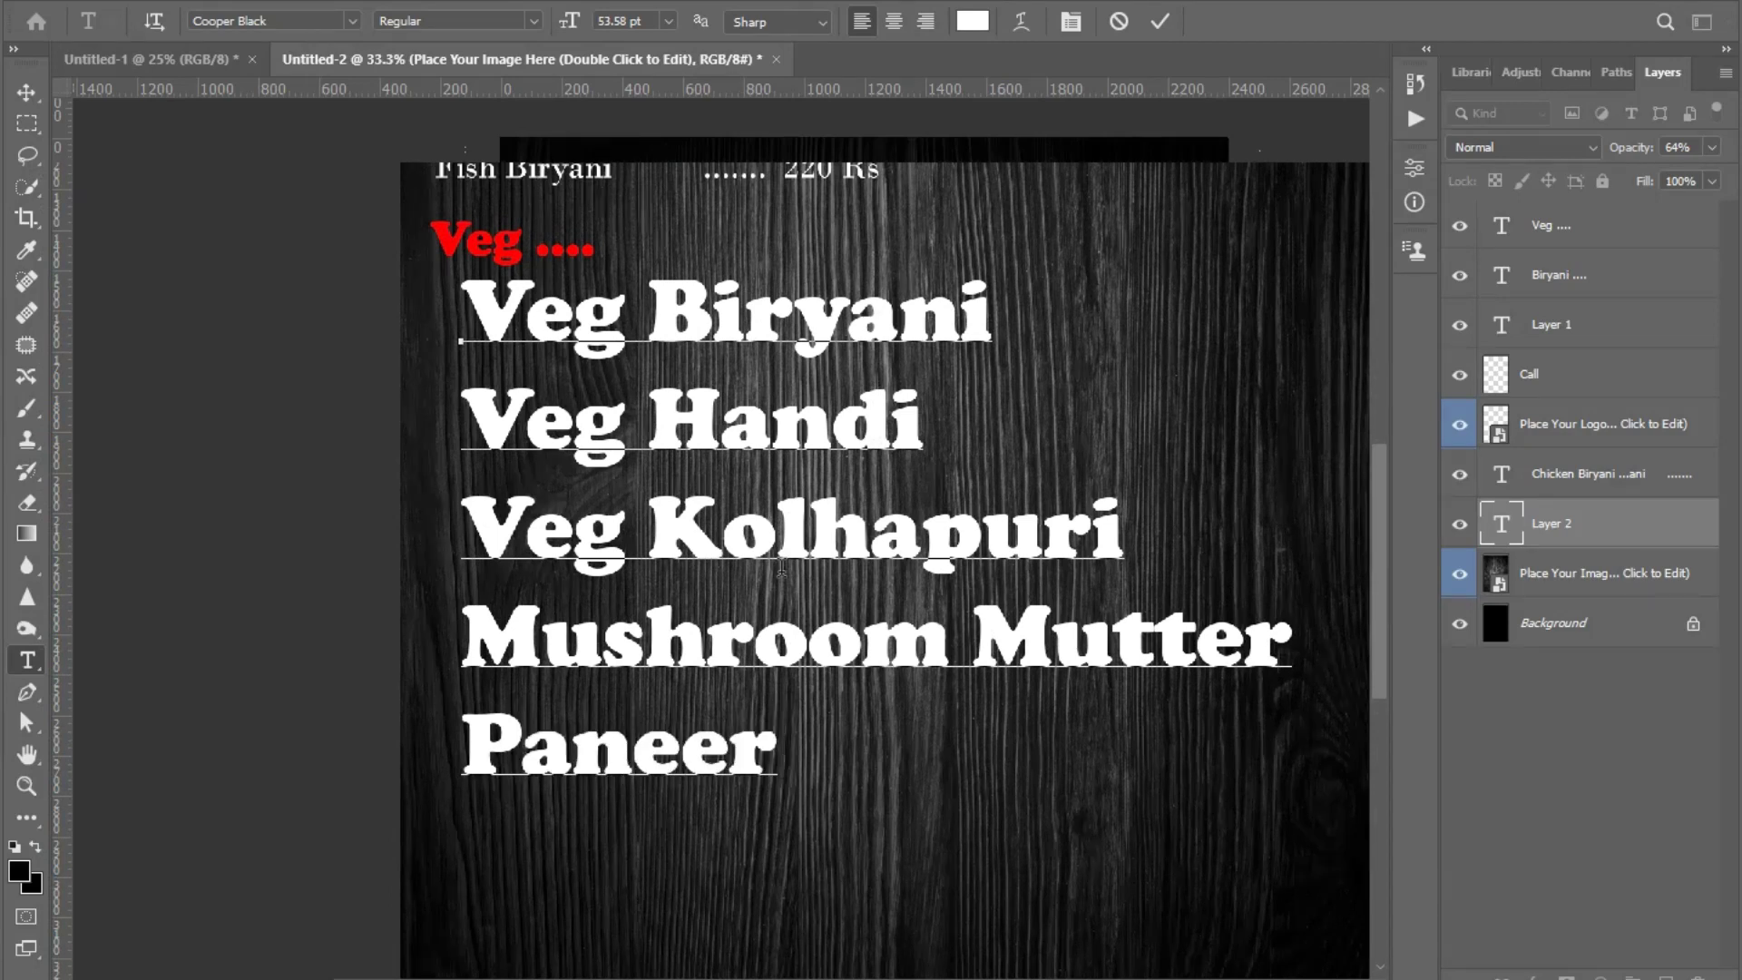
text( Tikka)
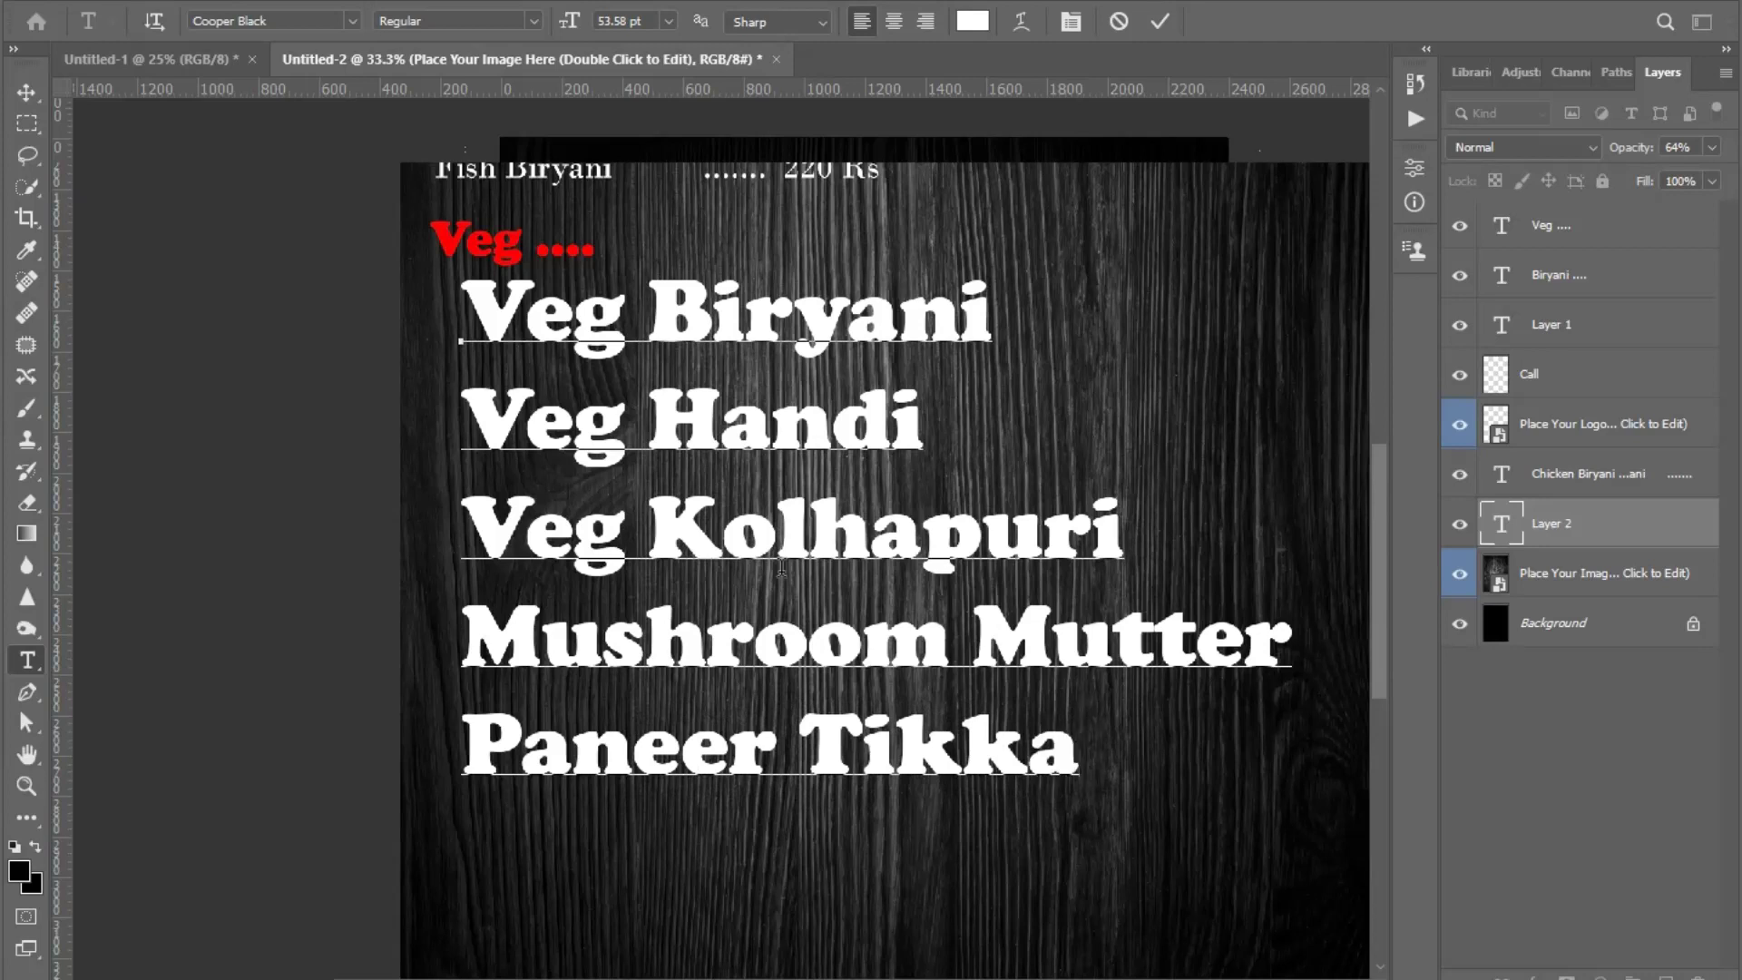
text( ,)
key(BackSpace)
text(M)
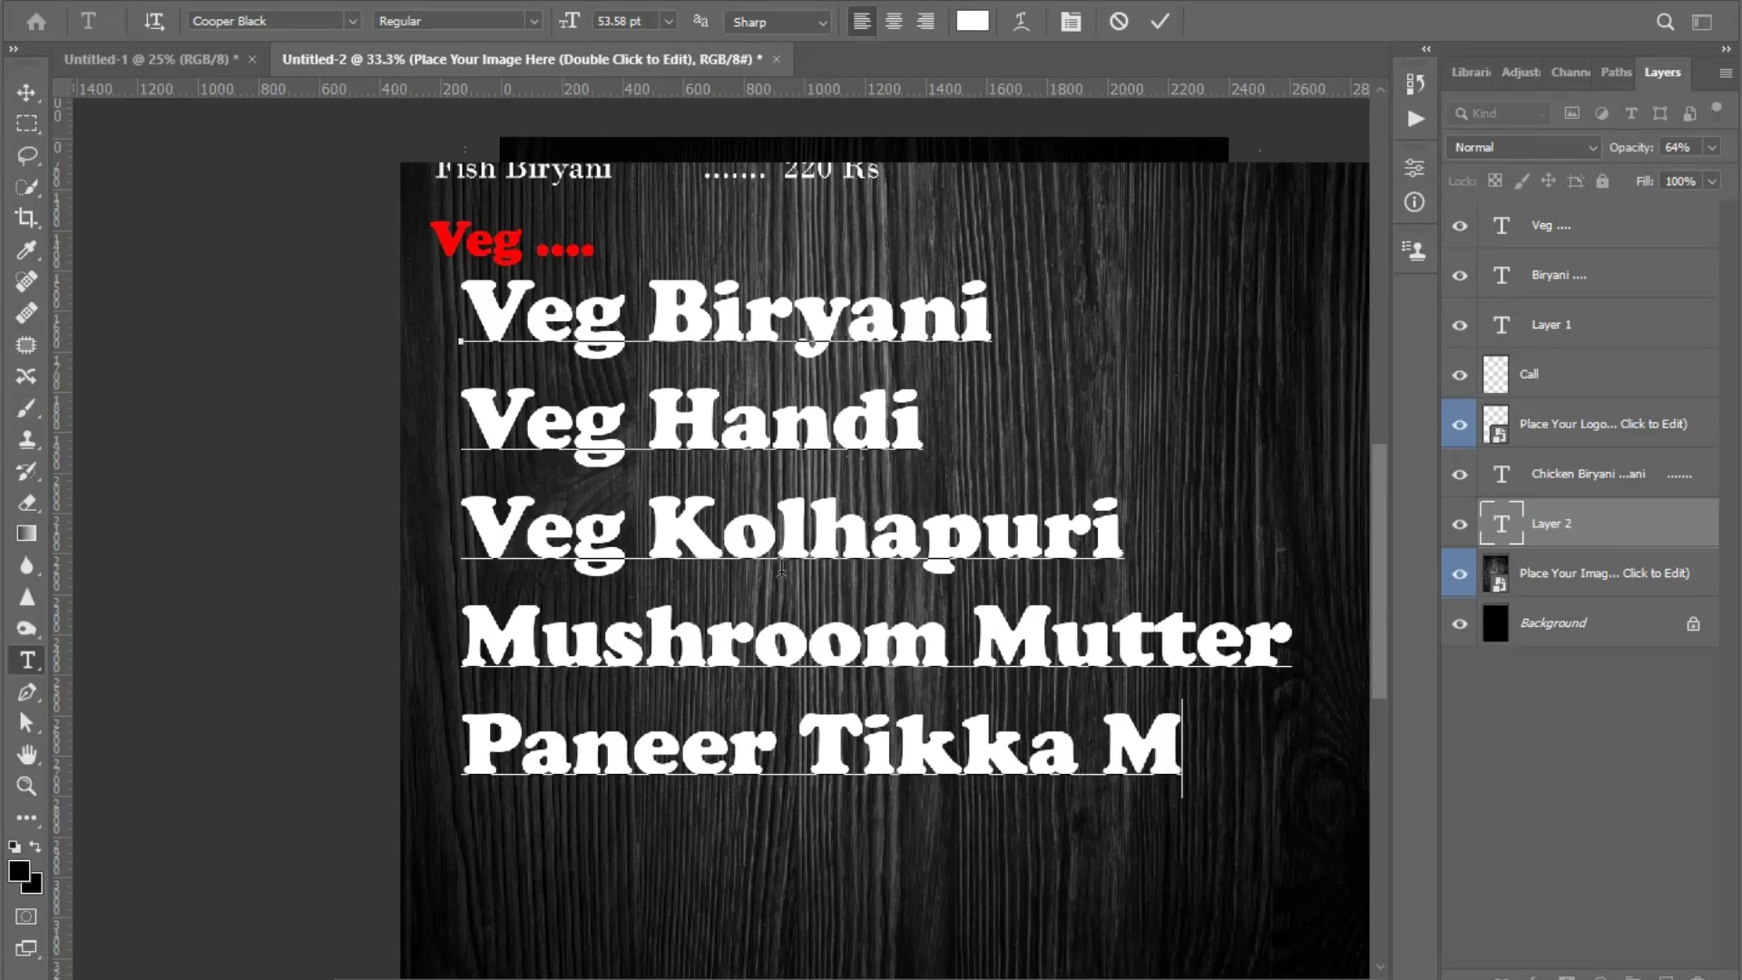
text(asala )
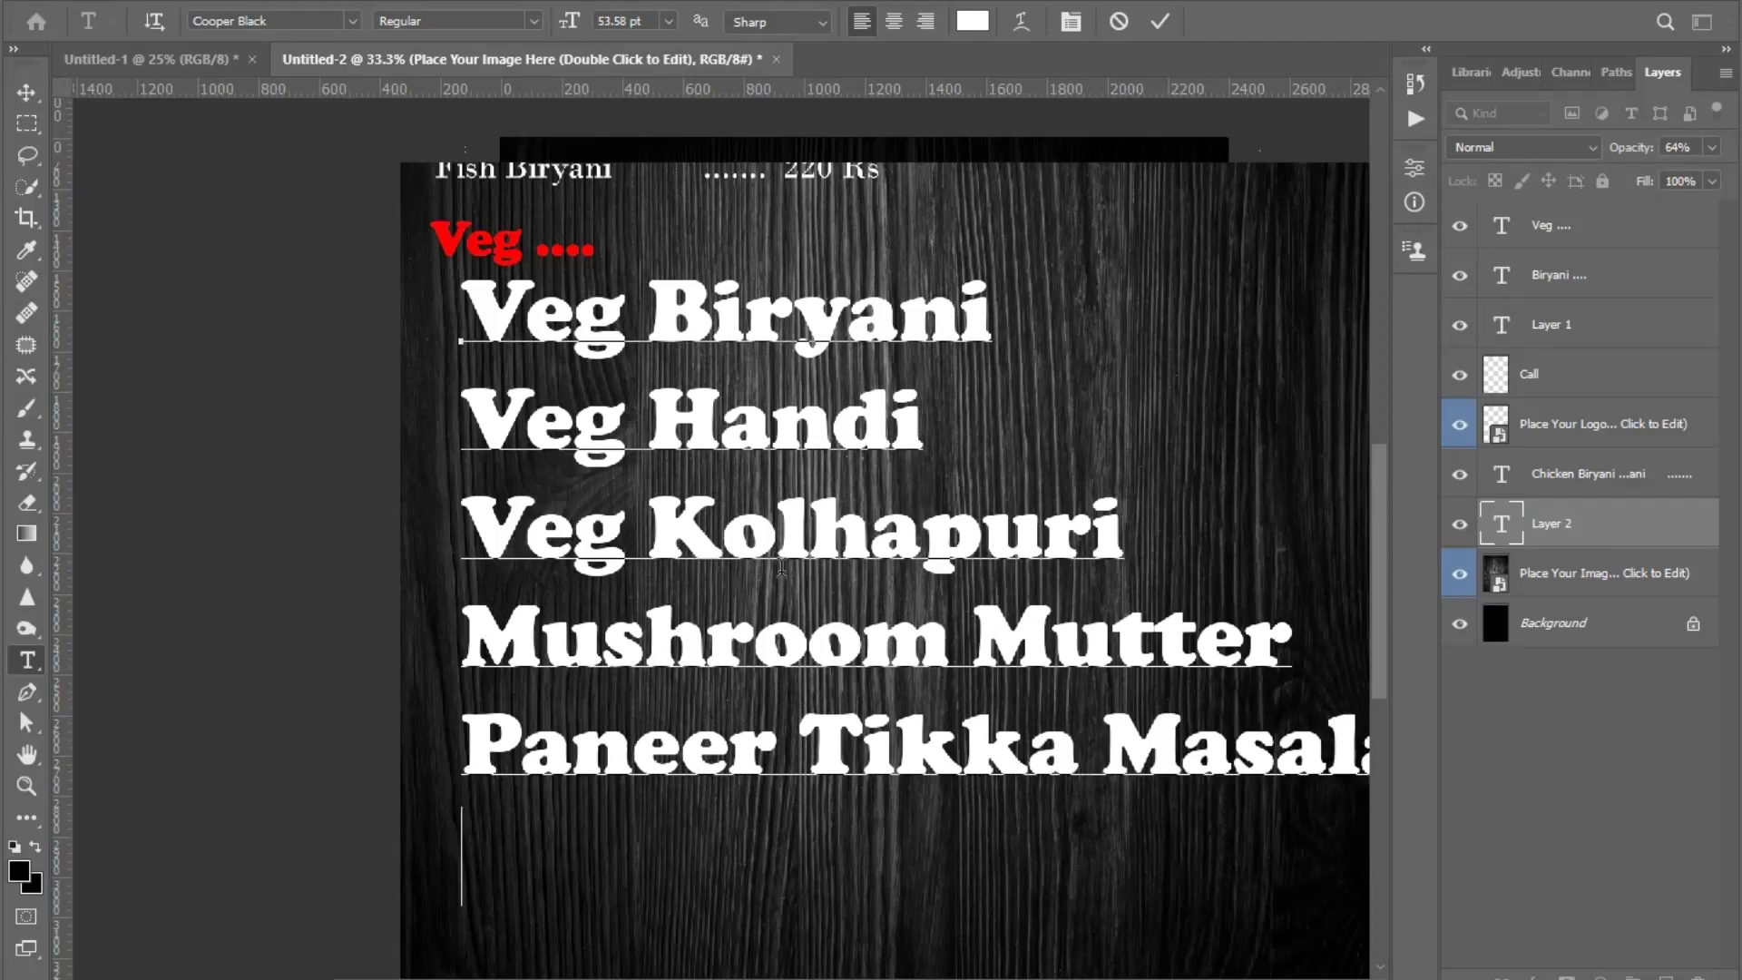
text(Pa)
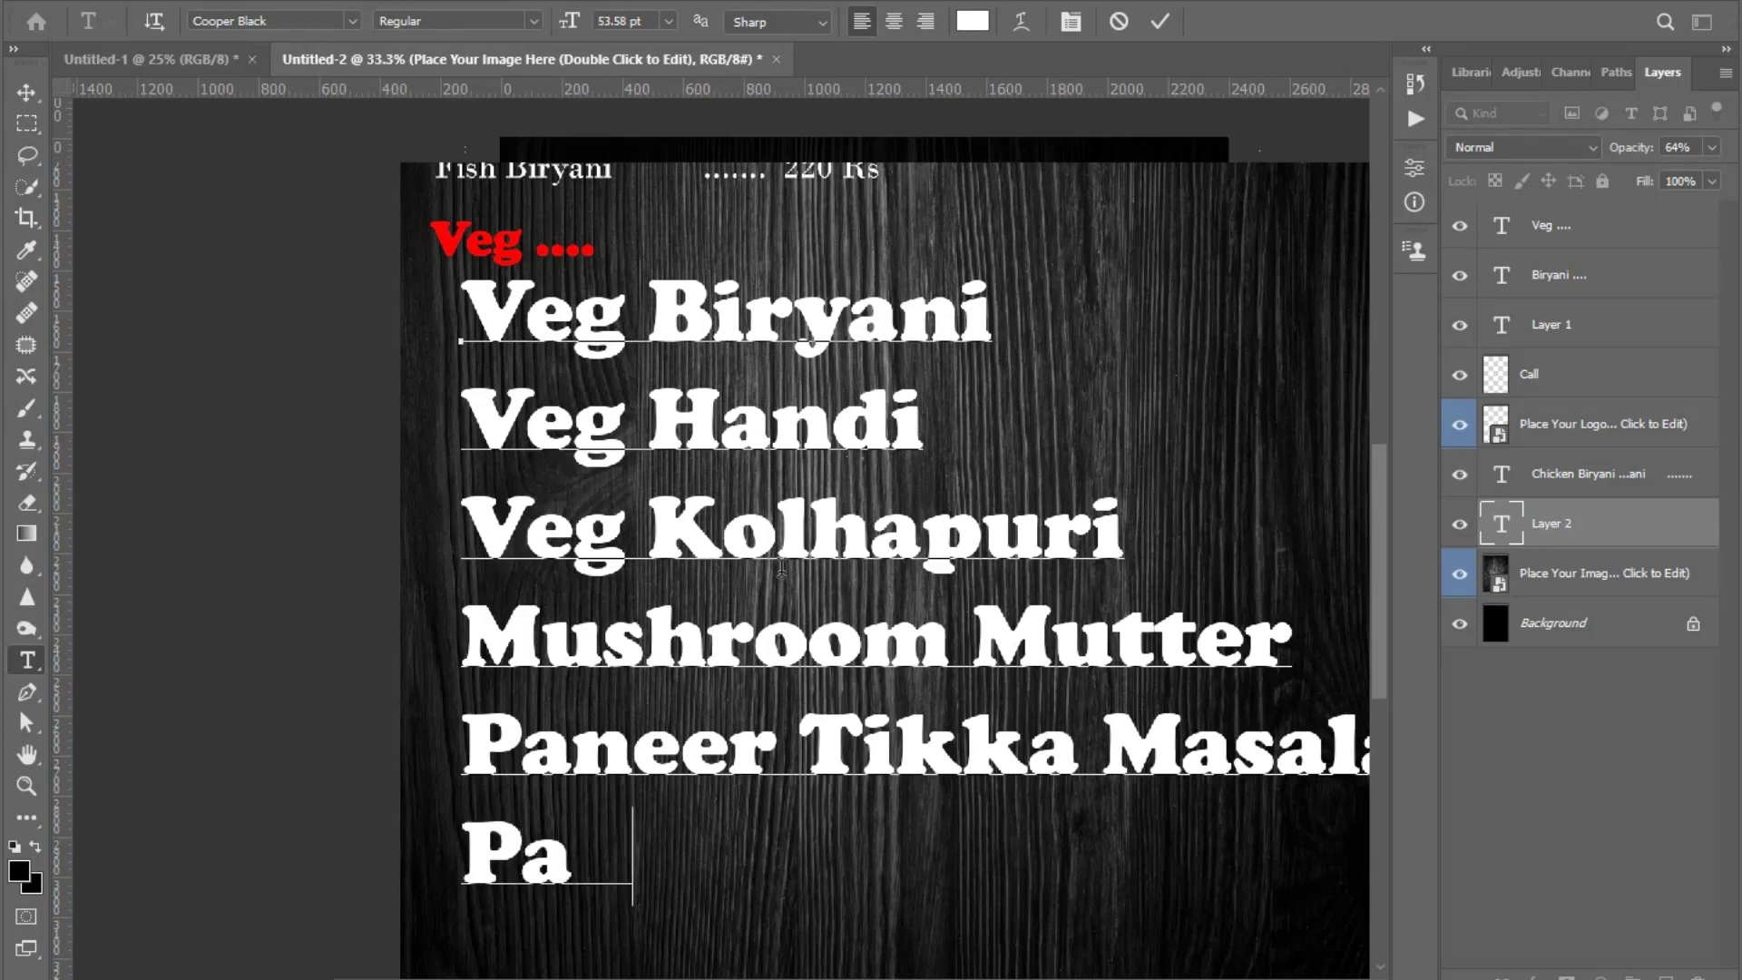
text(neer Ka)
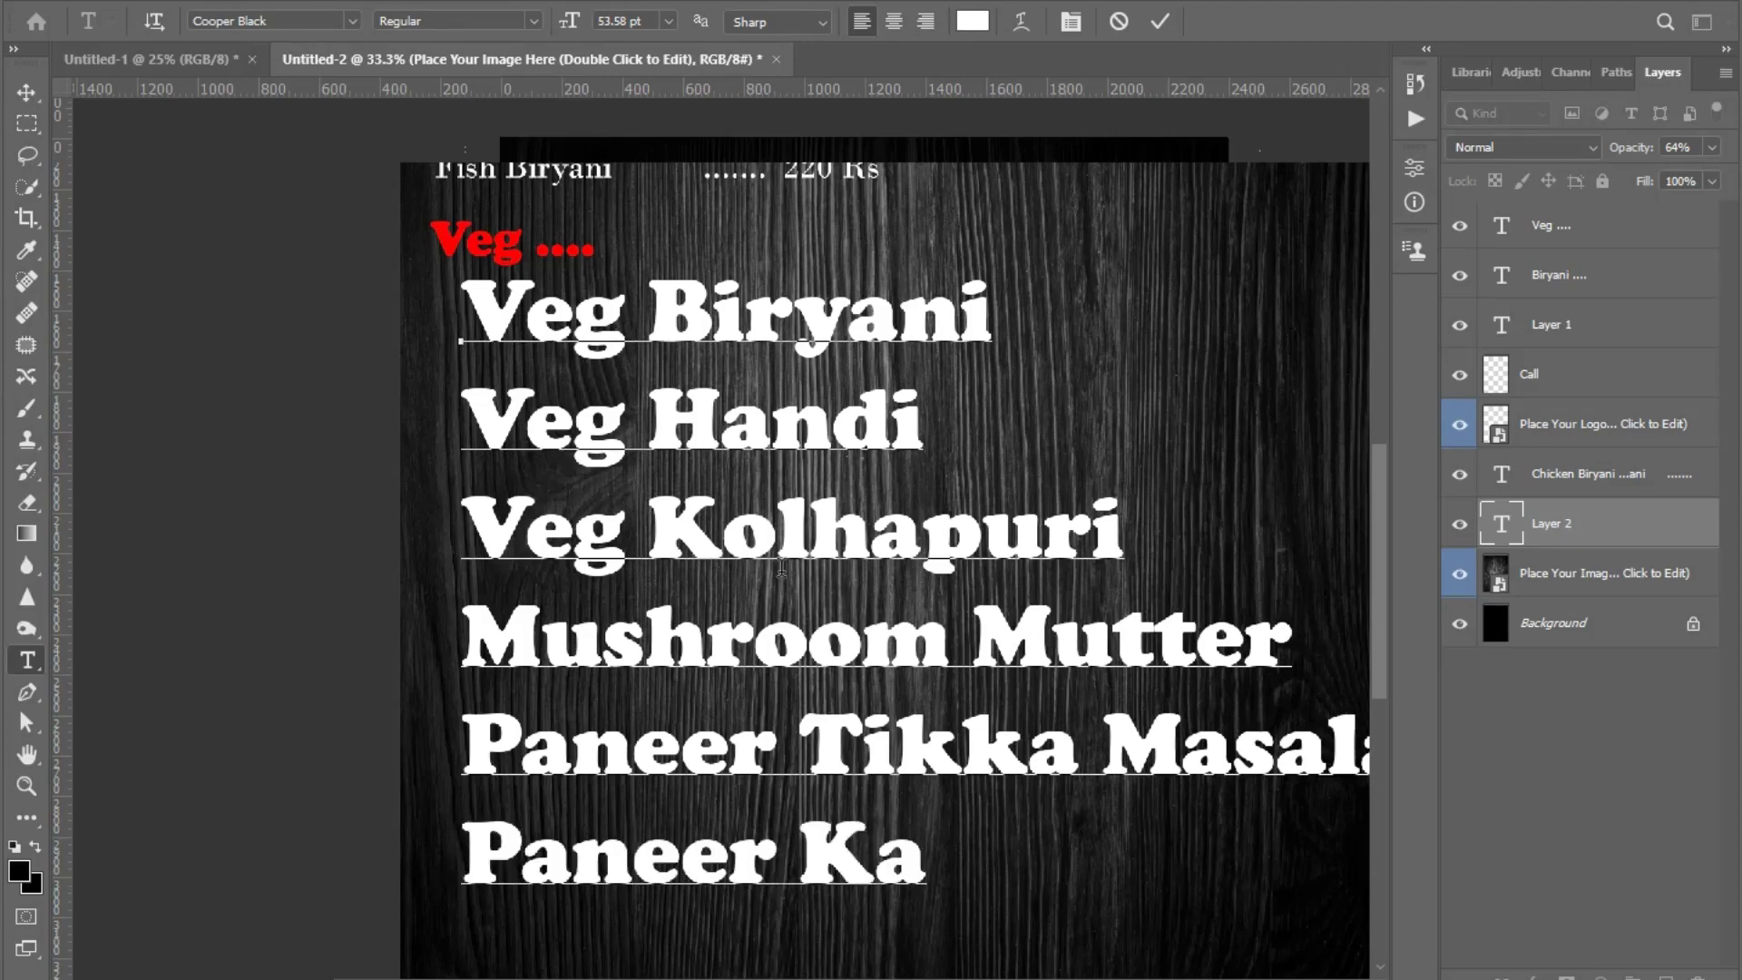
text(dai)
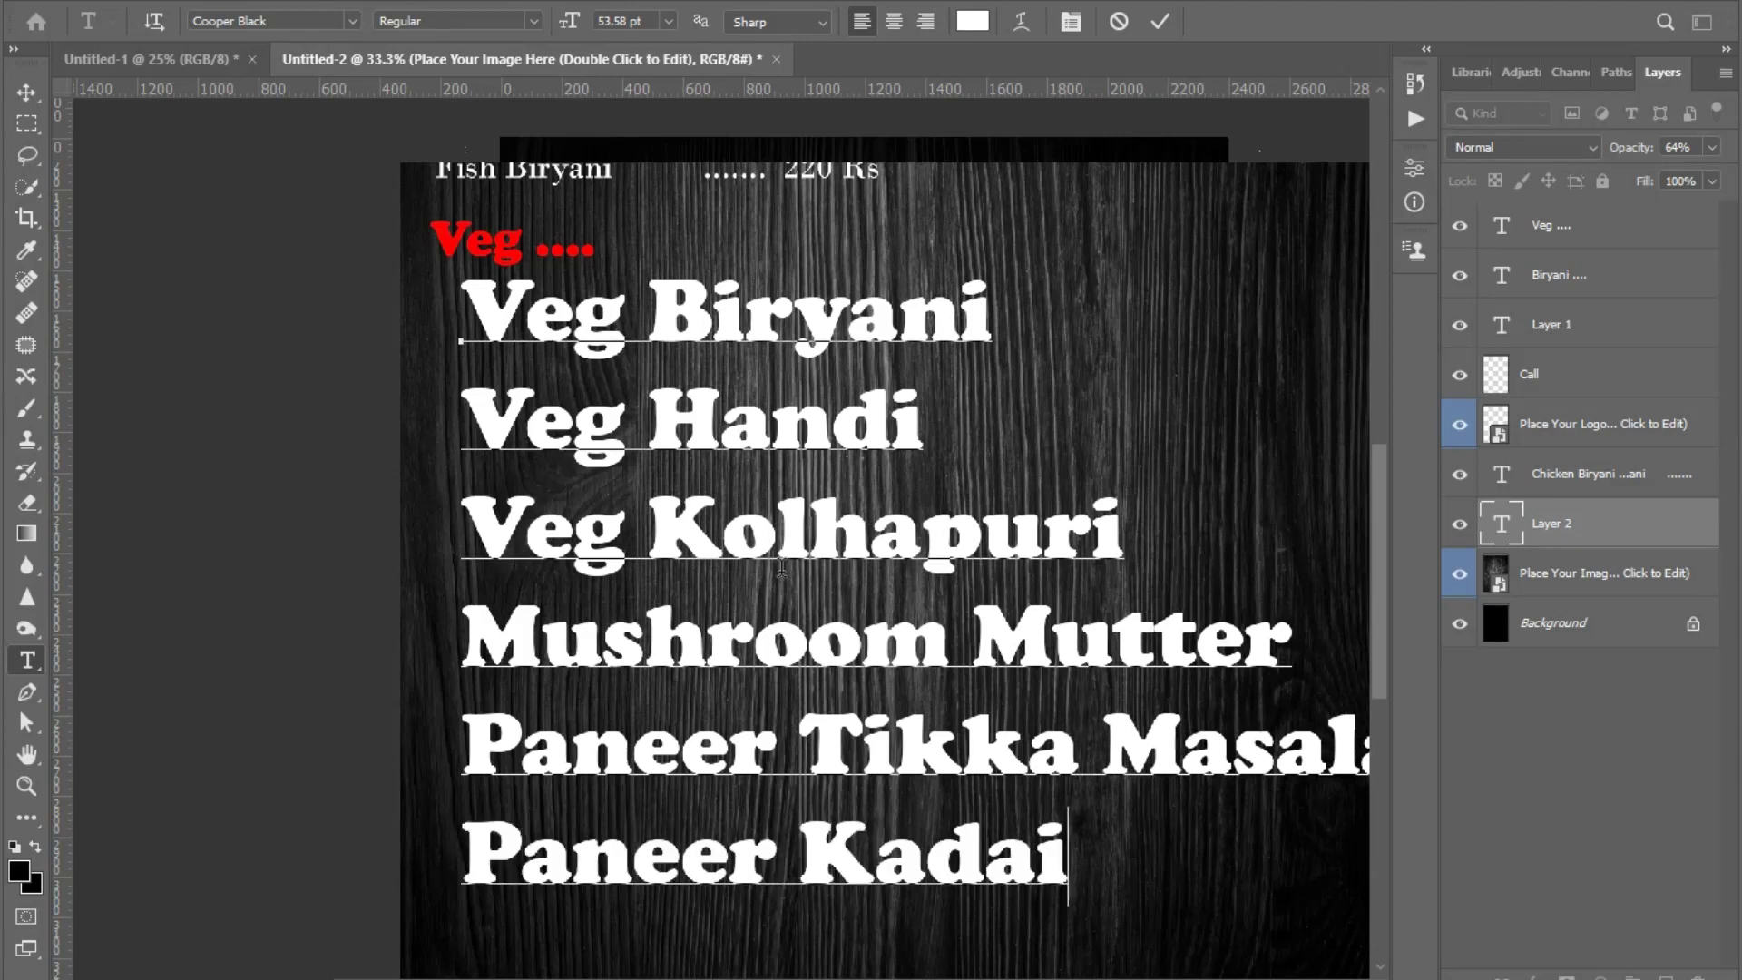
scroll(783, 562, down, 1)
scroll(791, 549, down, 1)
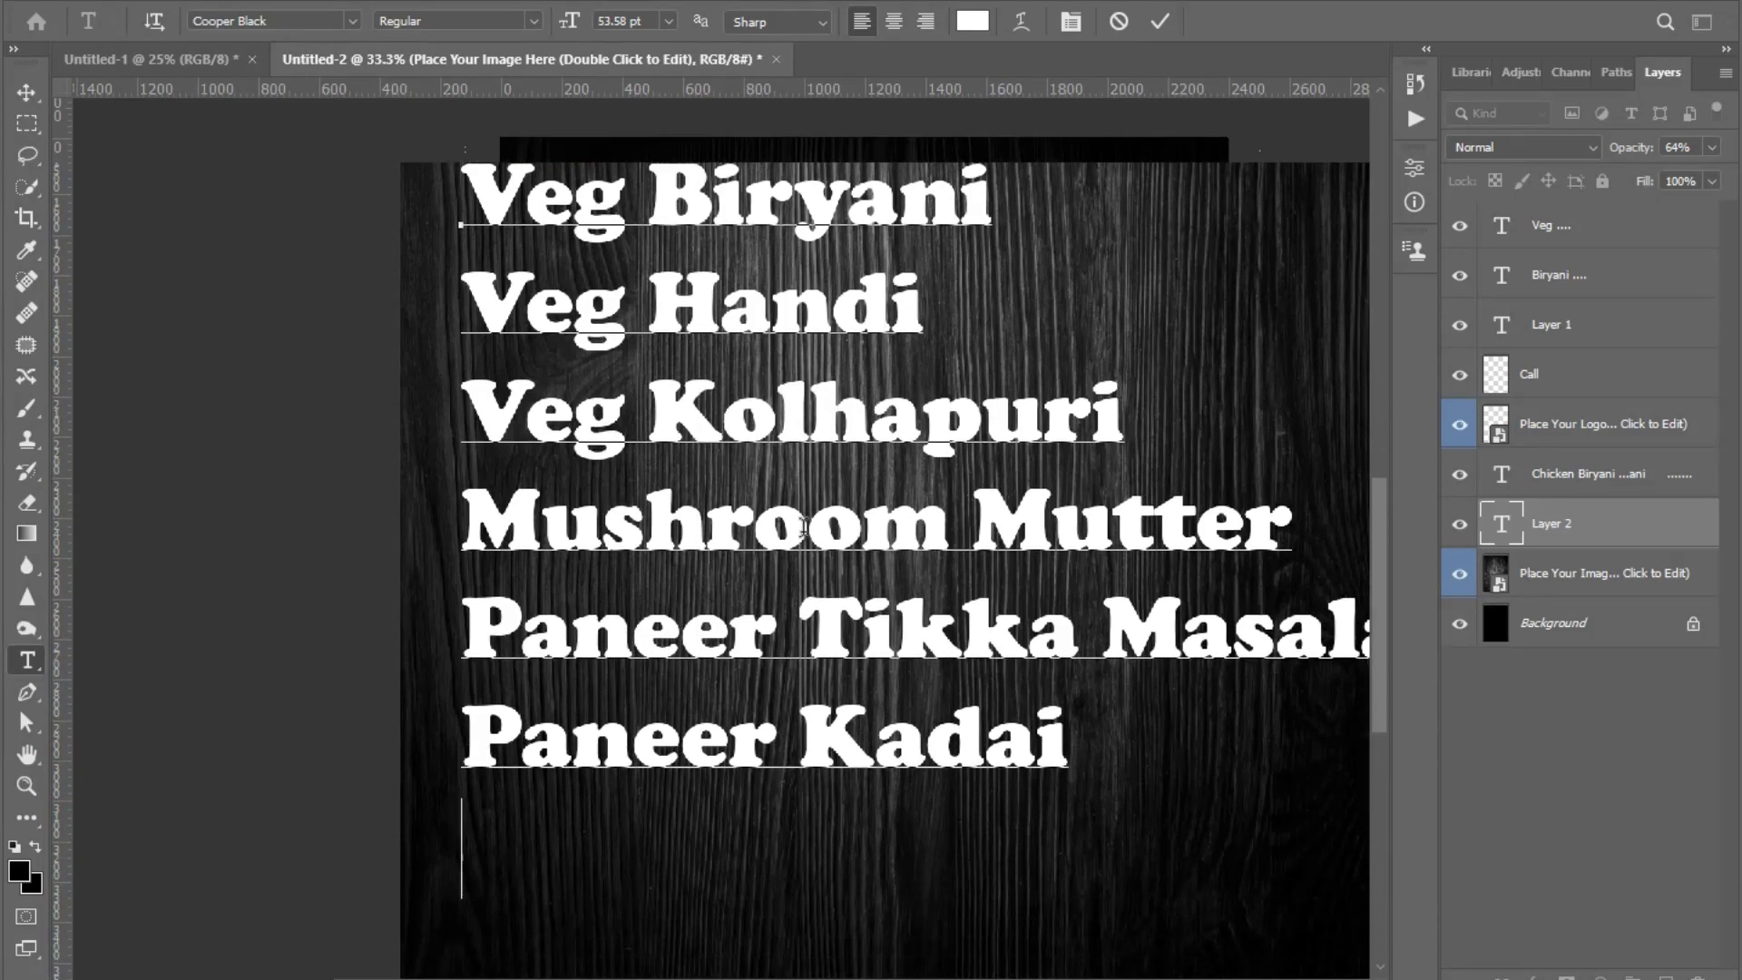
scroll(803, 527, down, 2)
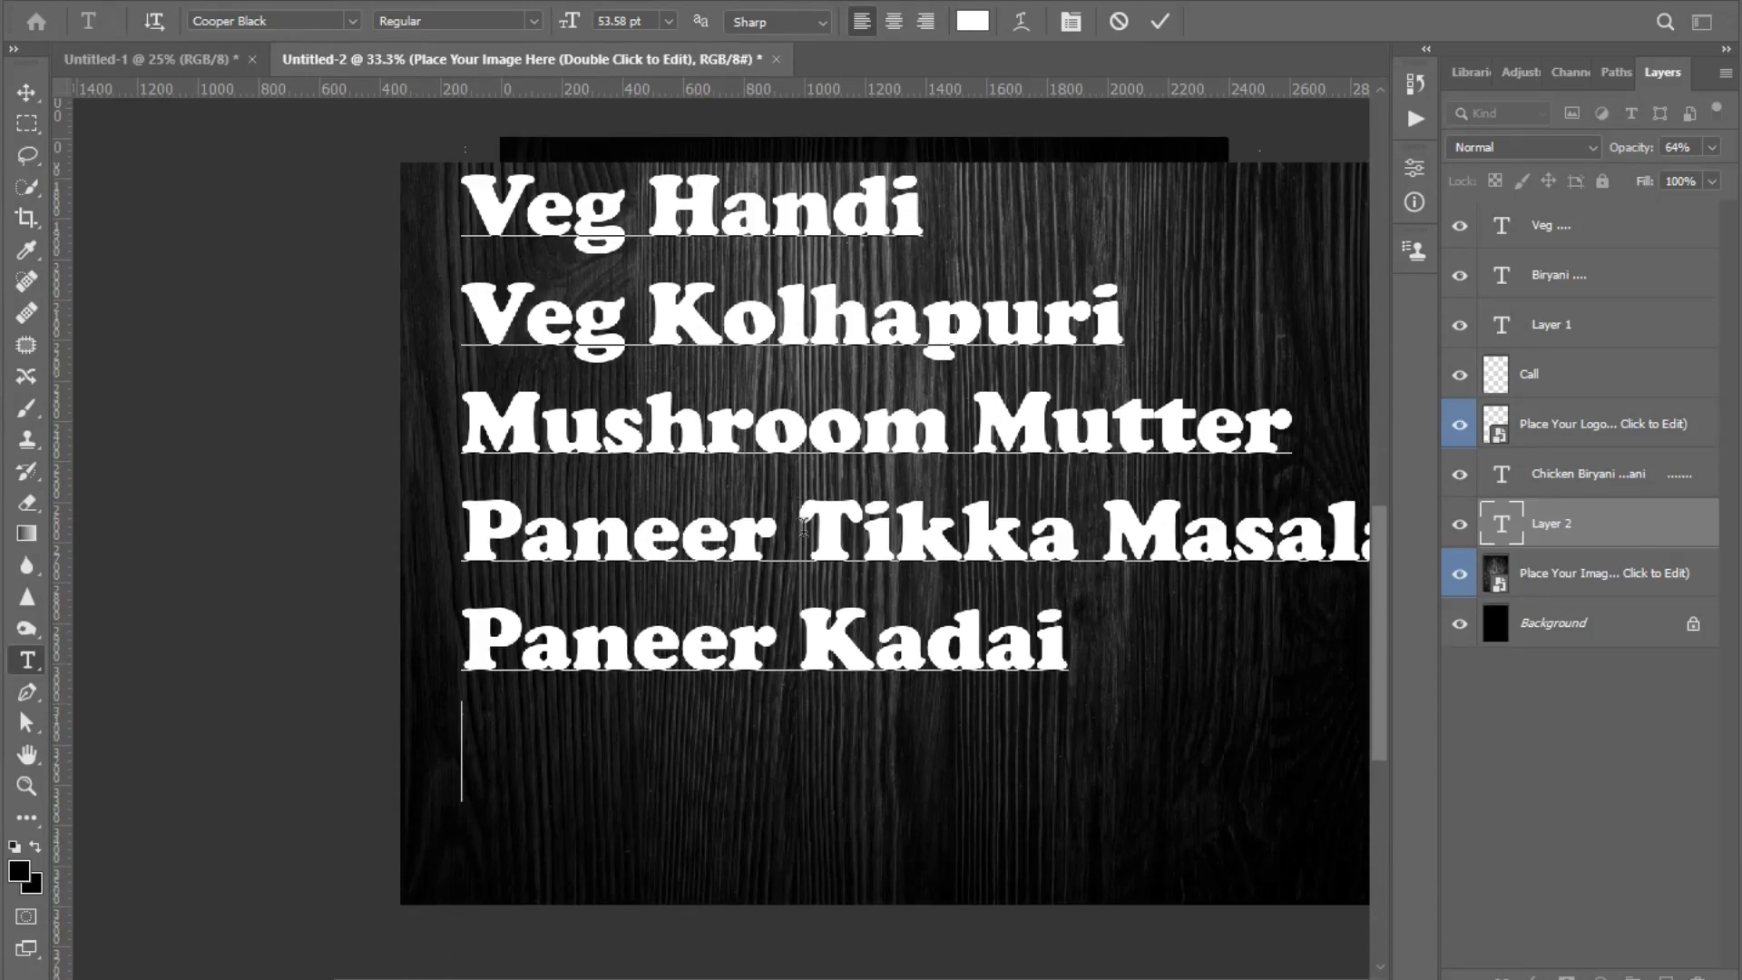
text(p)
- End the Veg list with Paneer Butter Masala and commit the text
key(BackSpace)
text(P)
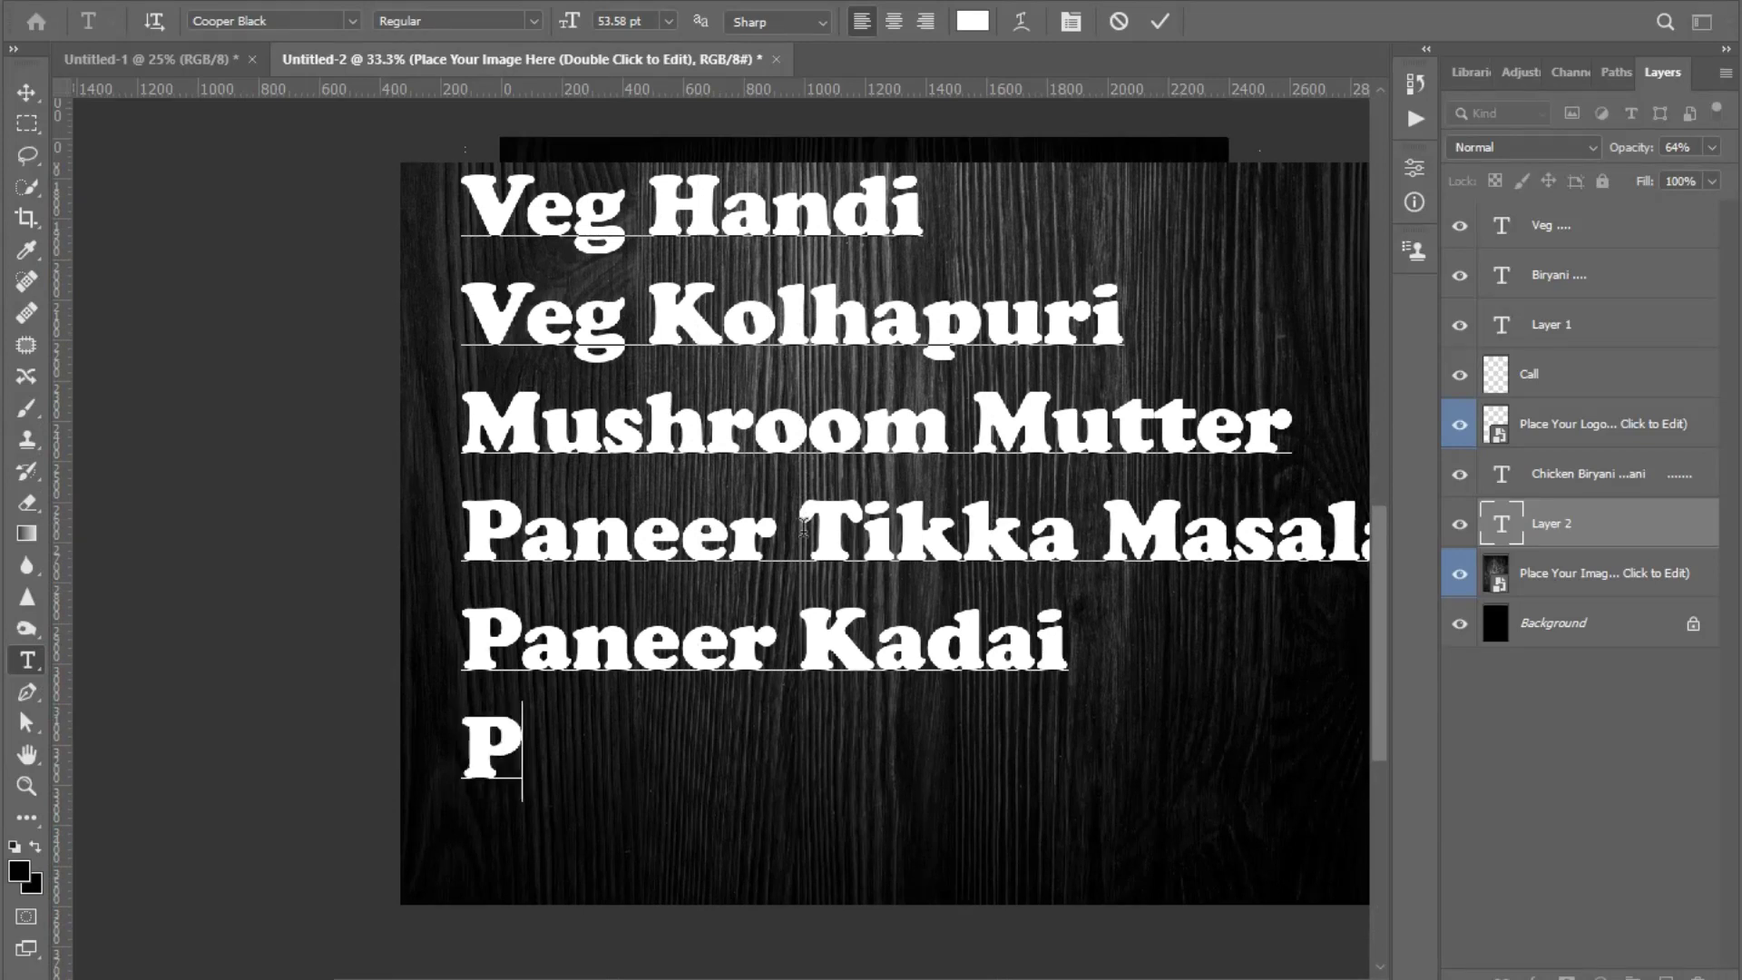
text(anne)
key(BackSpace)
key(BackSpace)
text(eer)
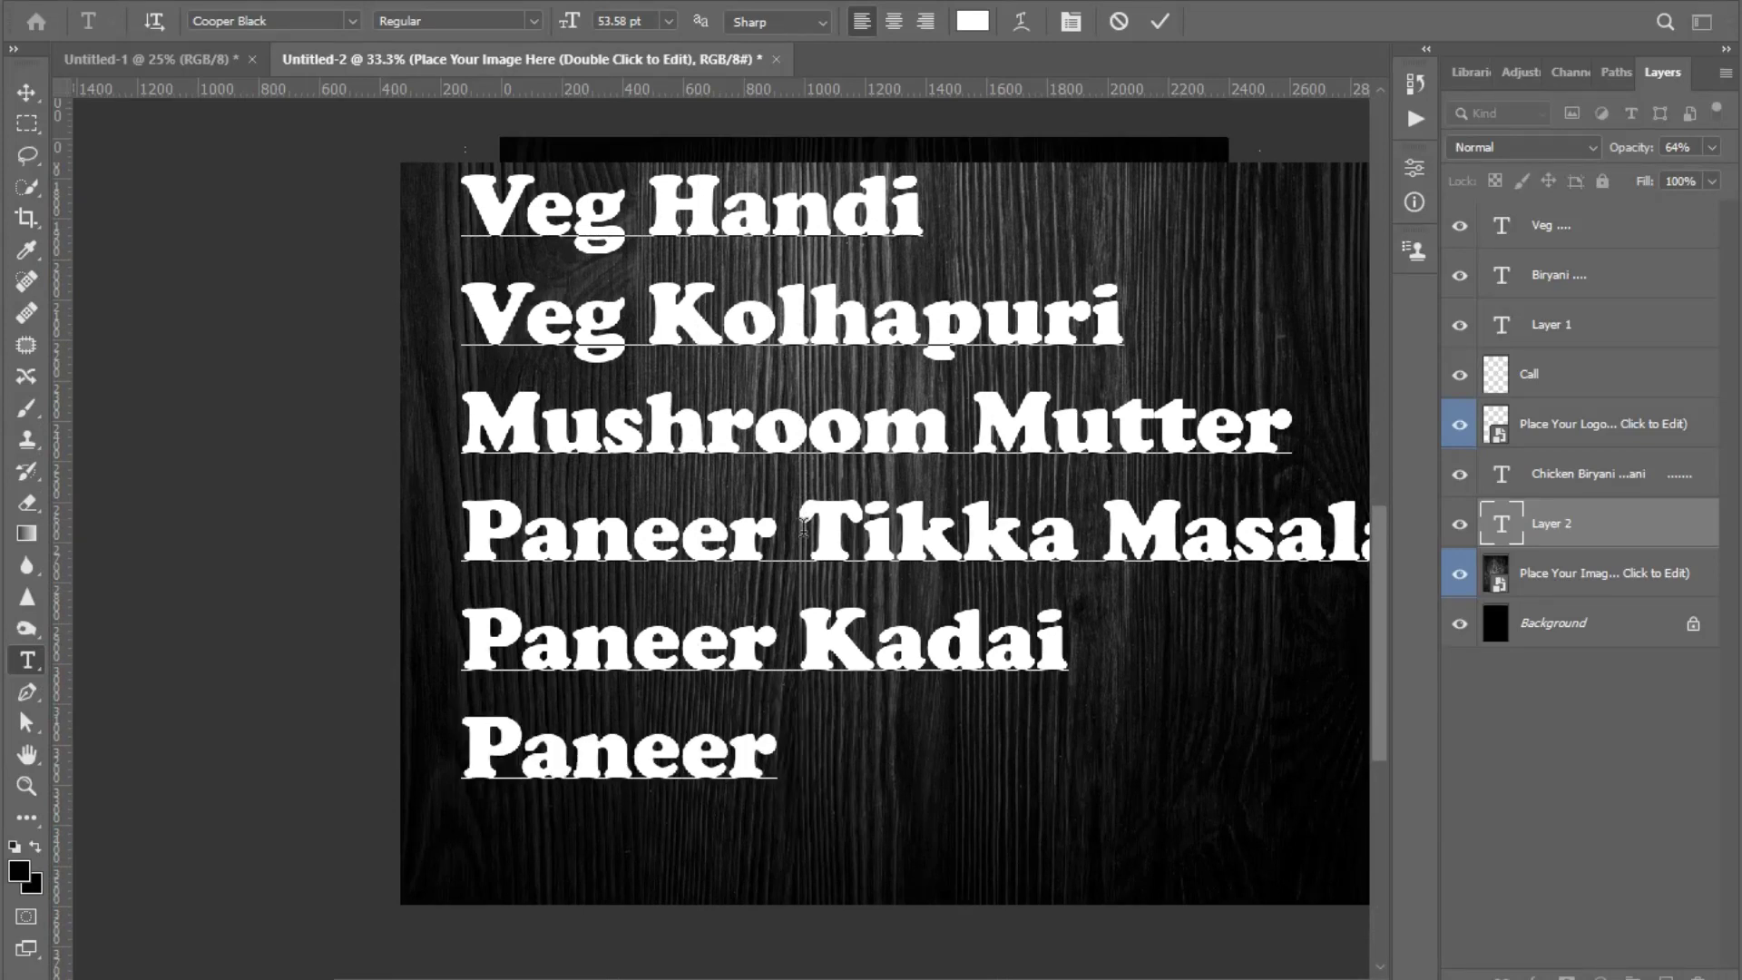
text( Butter)
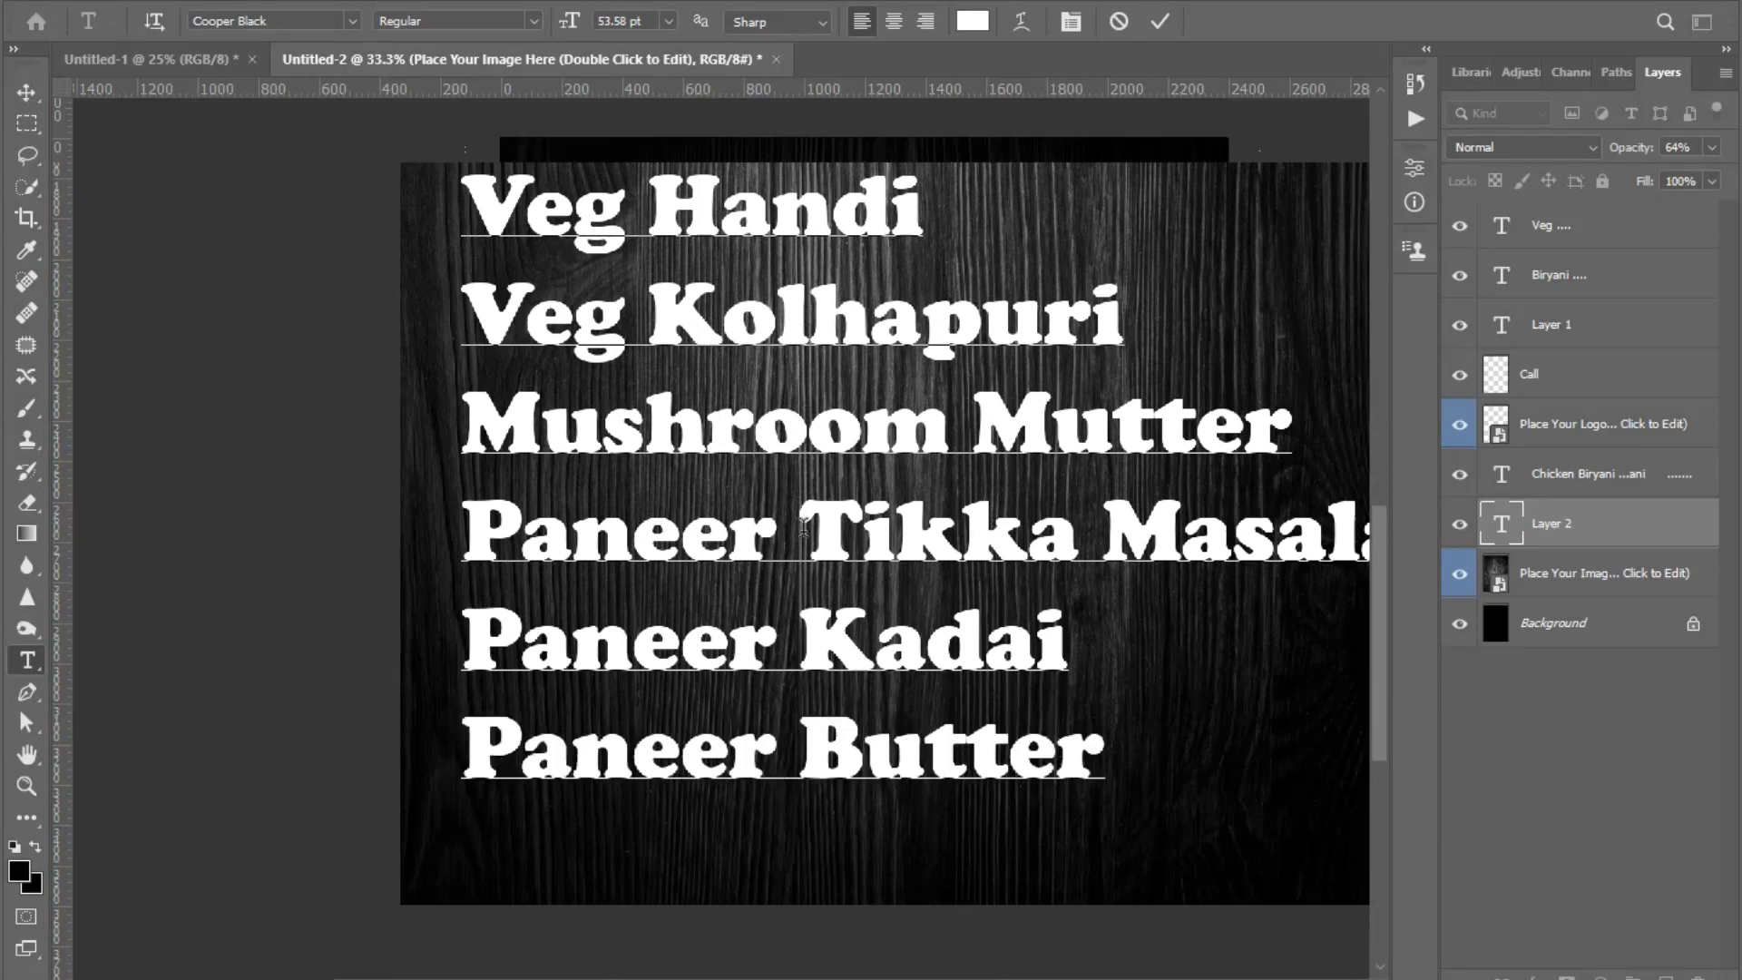
text( N)
key(BackSpace)
text(M)
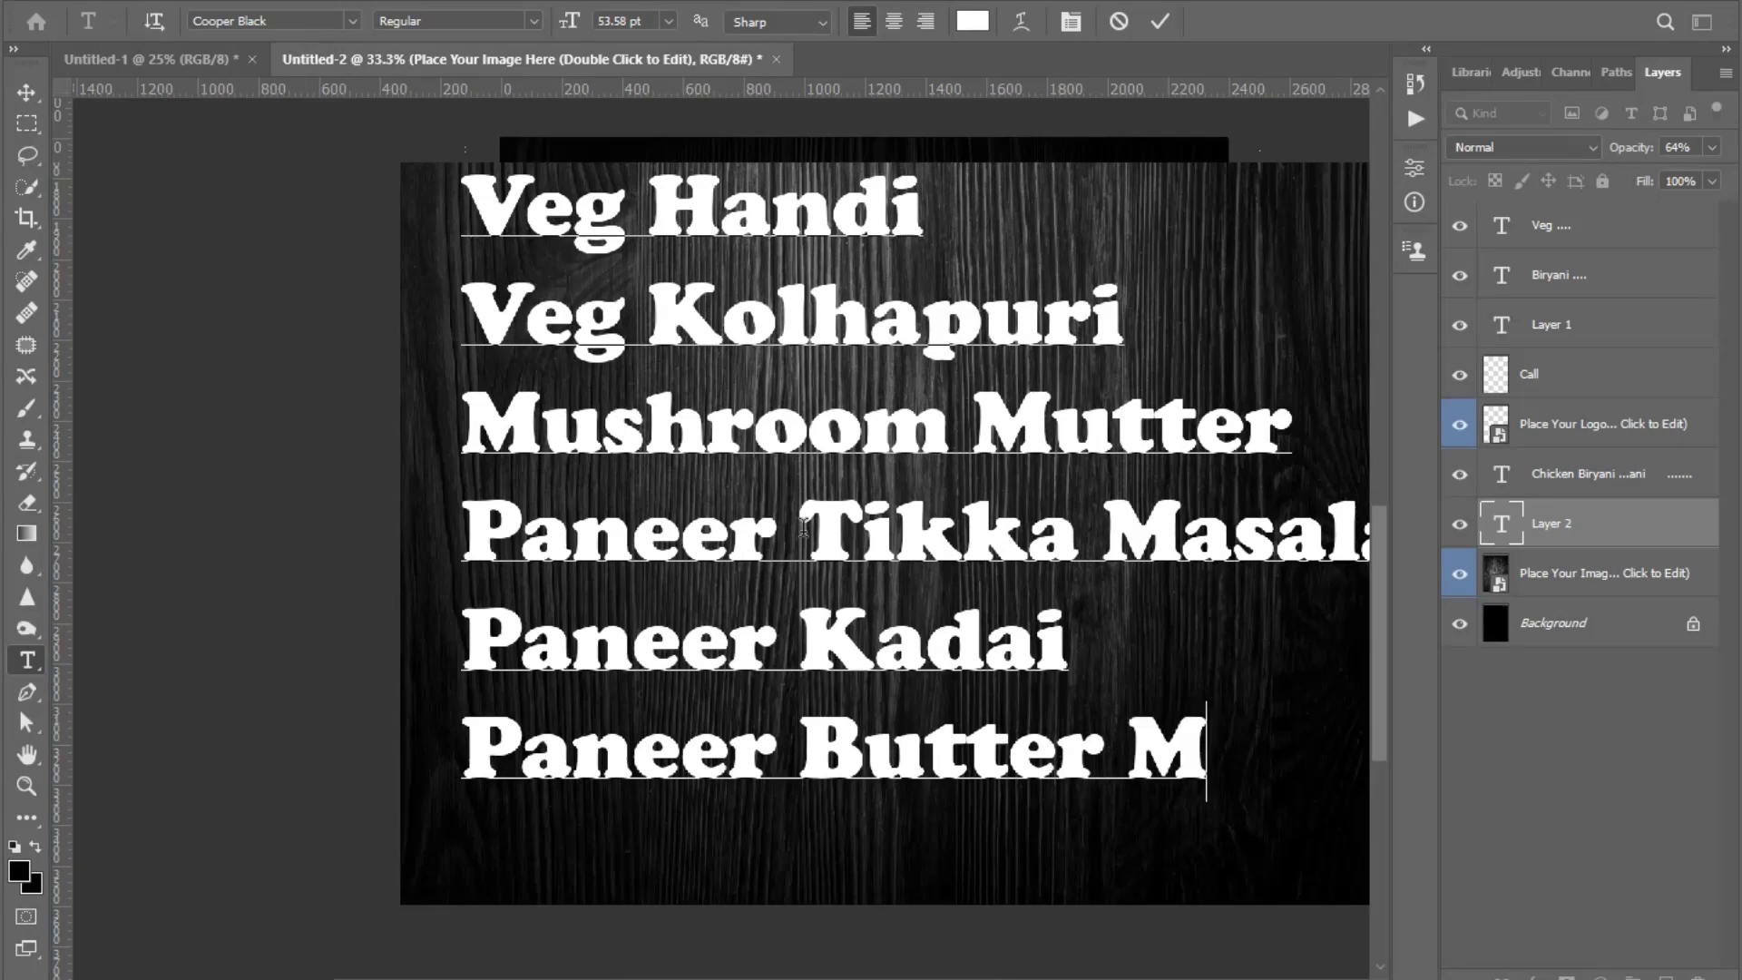
text(asal)
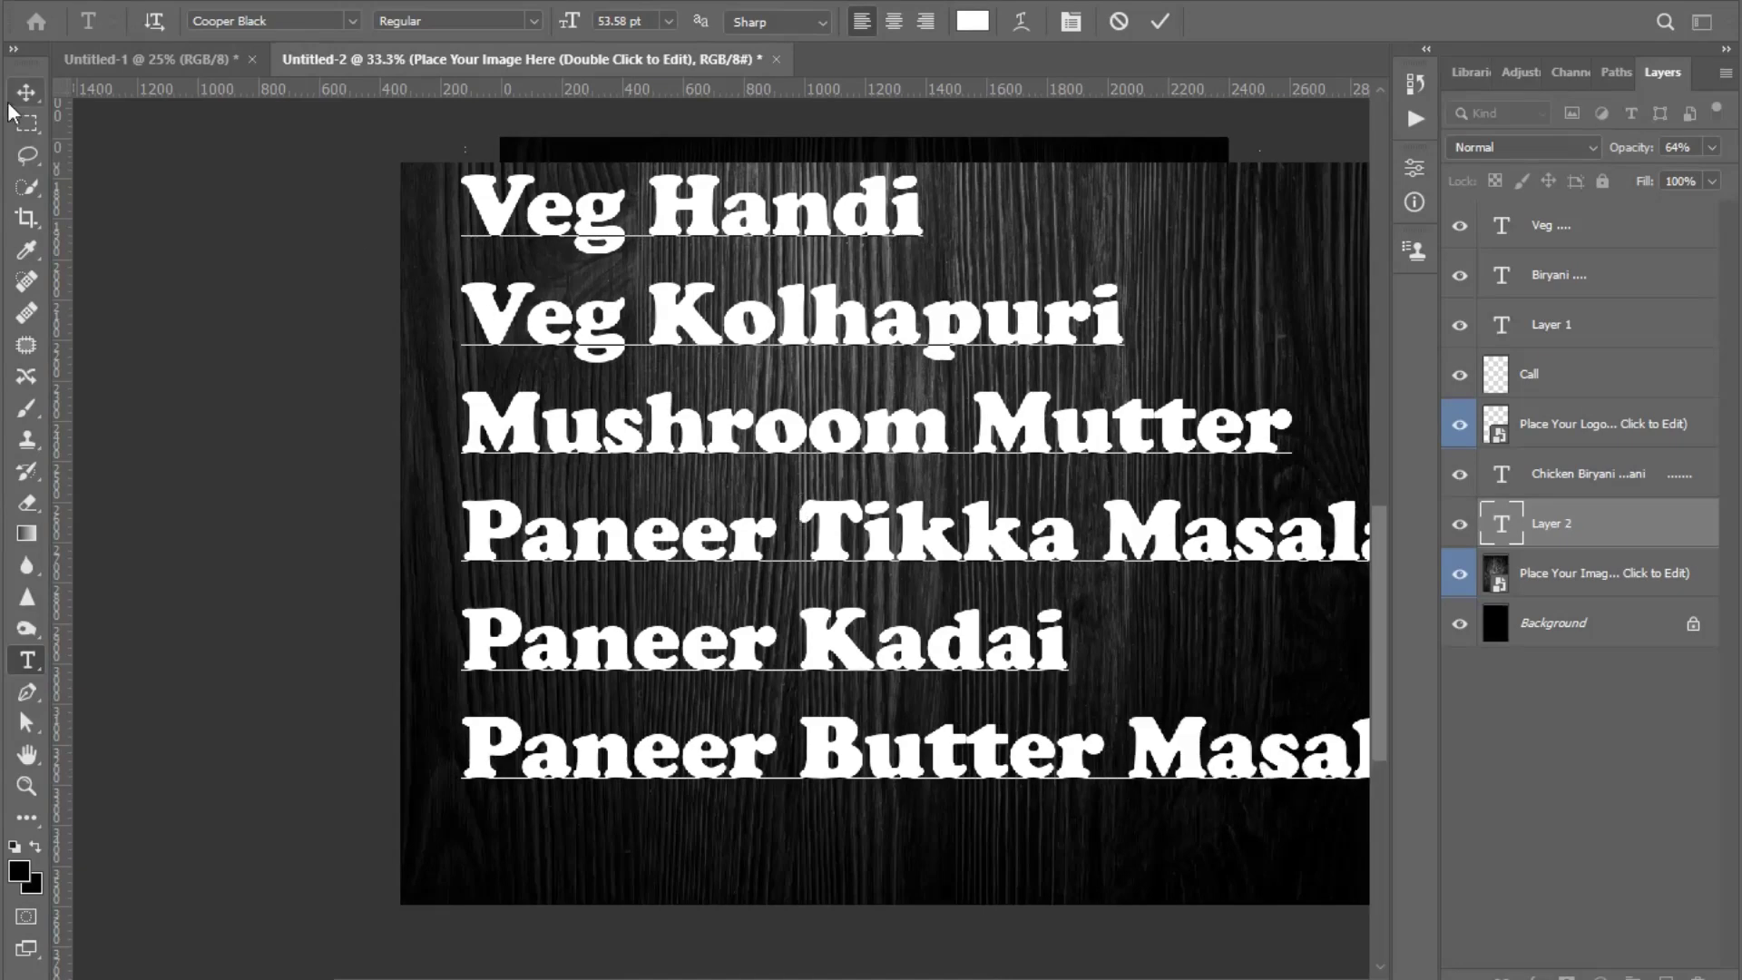
click(26, 91)
- Select all the Veg list text and reduce it to 20 pt
key(ctrl+minus)
key(ctrl+minus)
key(ctrl+minus)
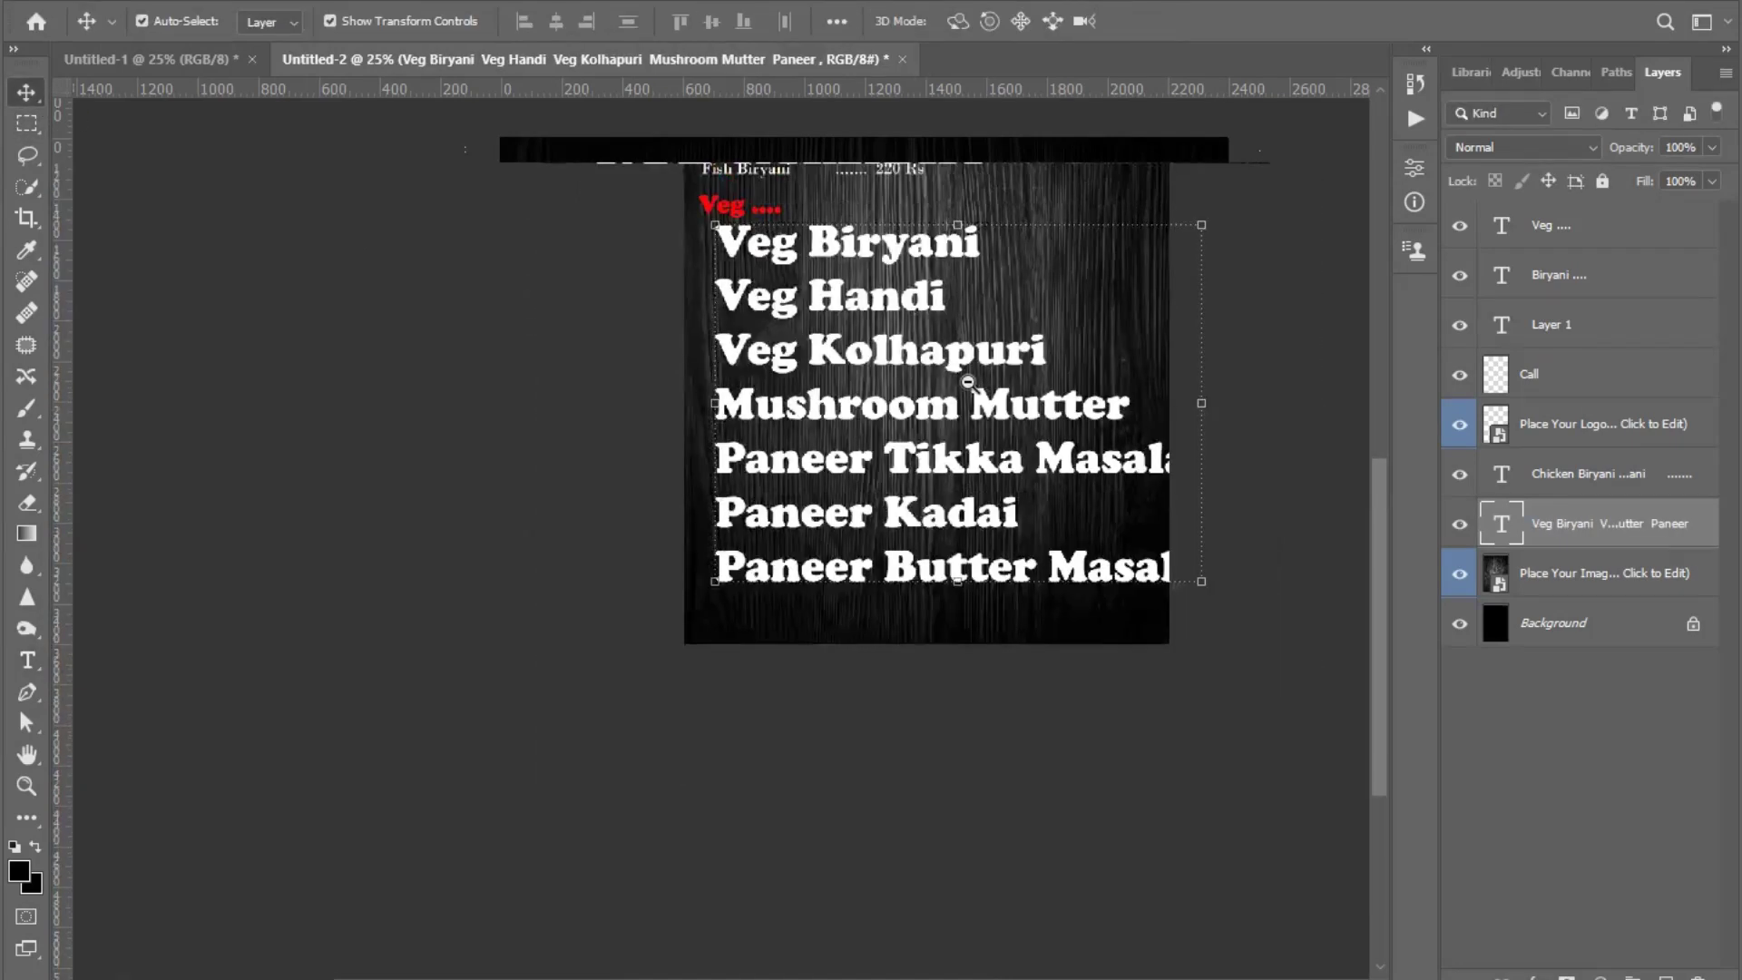
key(ctrl+plus)
click(26, 660)
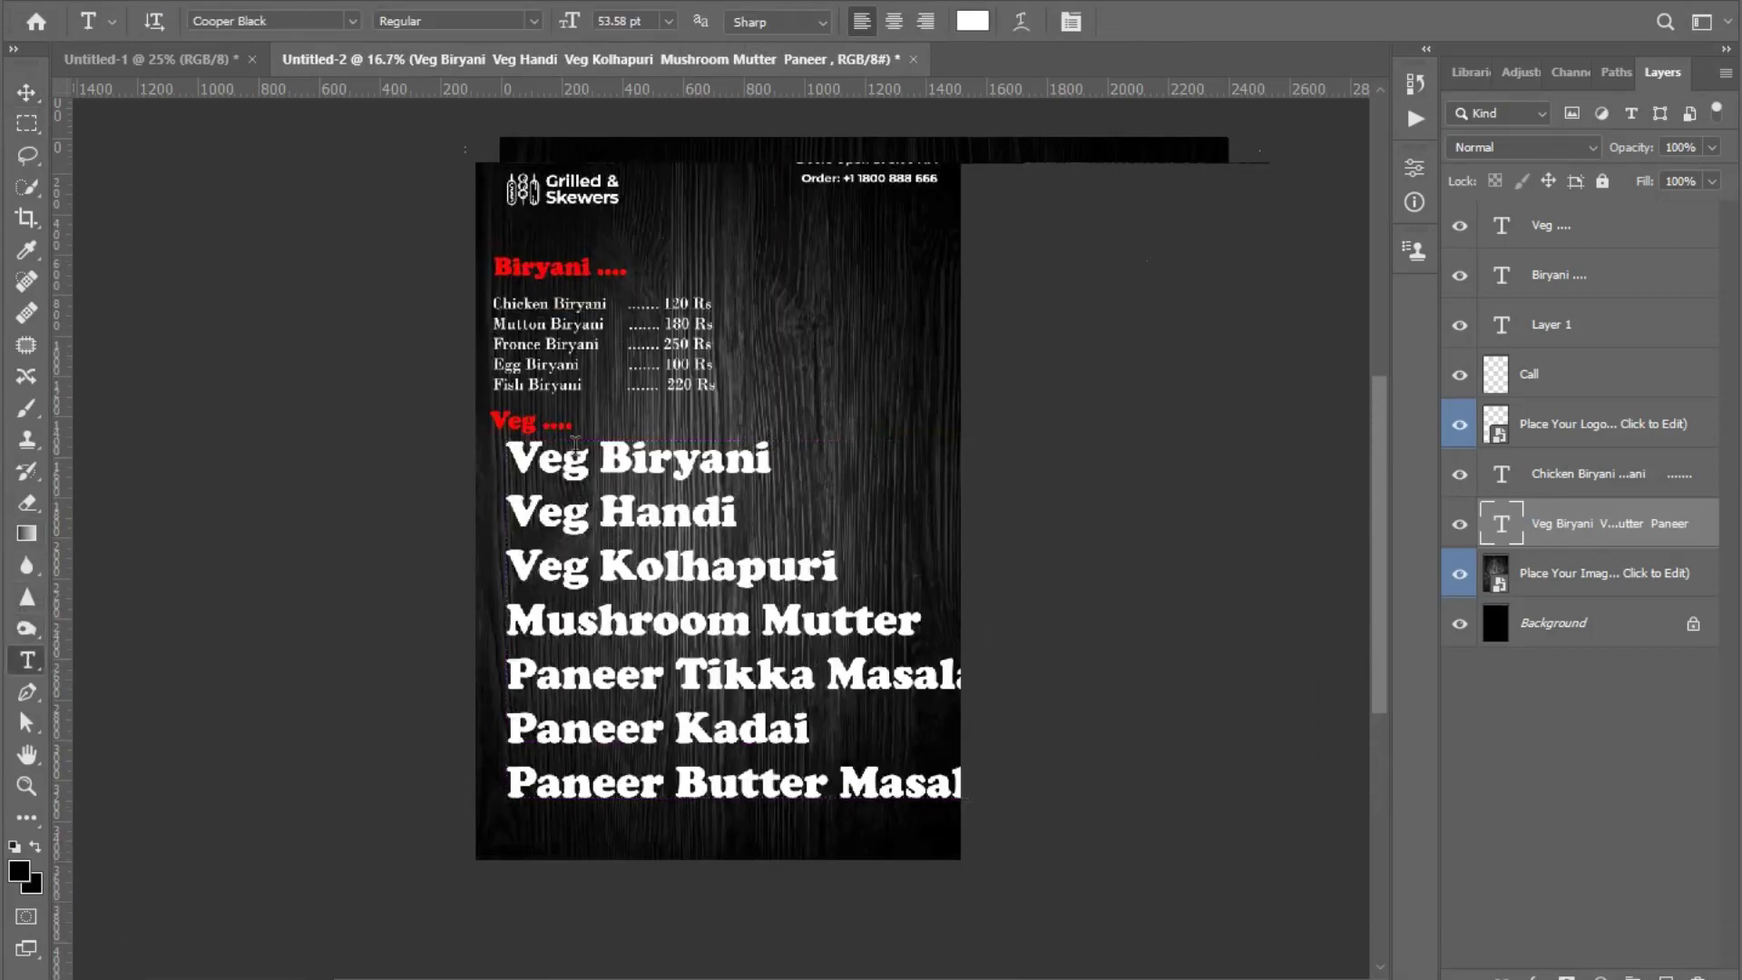
double_click(581, 468)
key(ctrl+a)
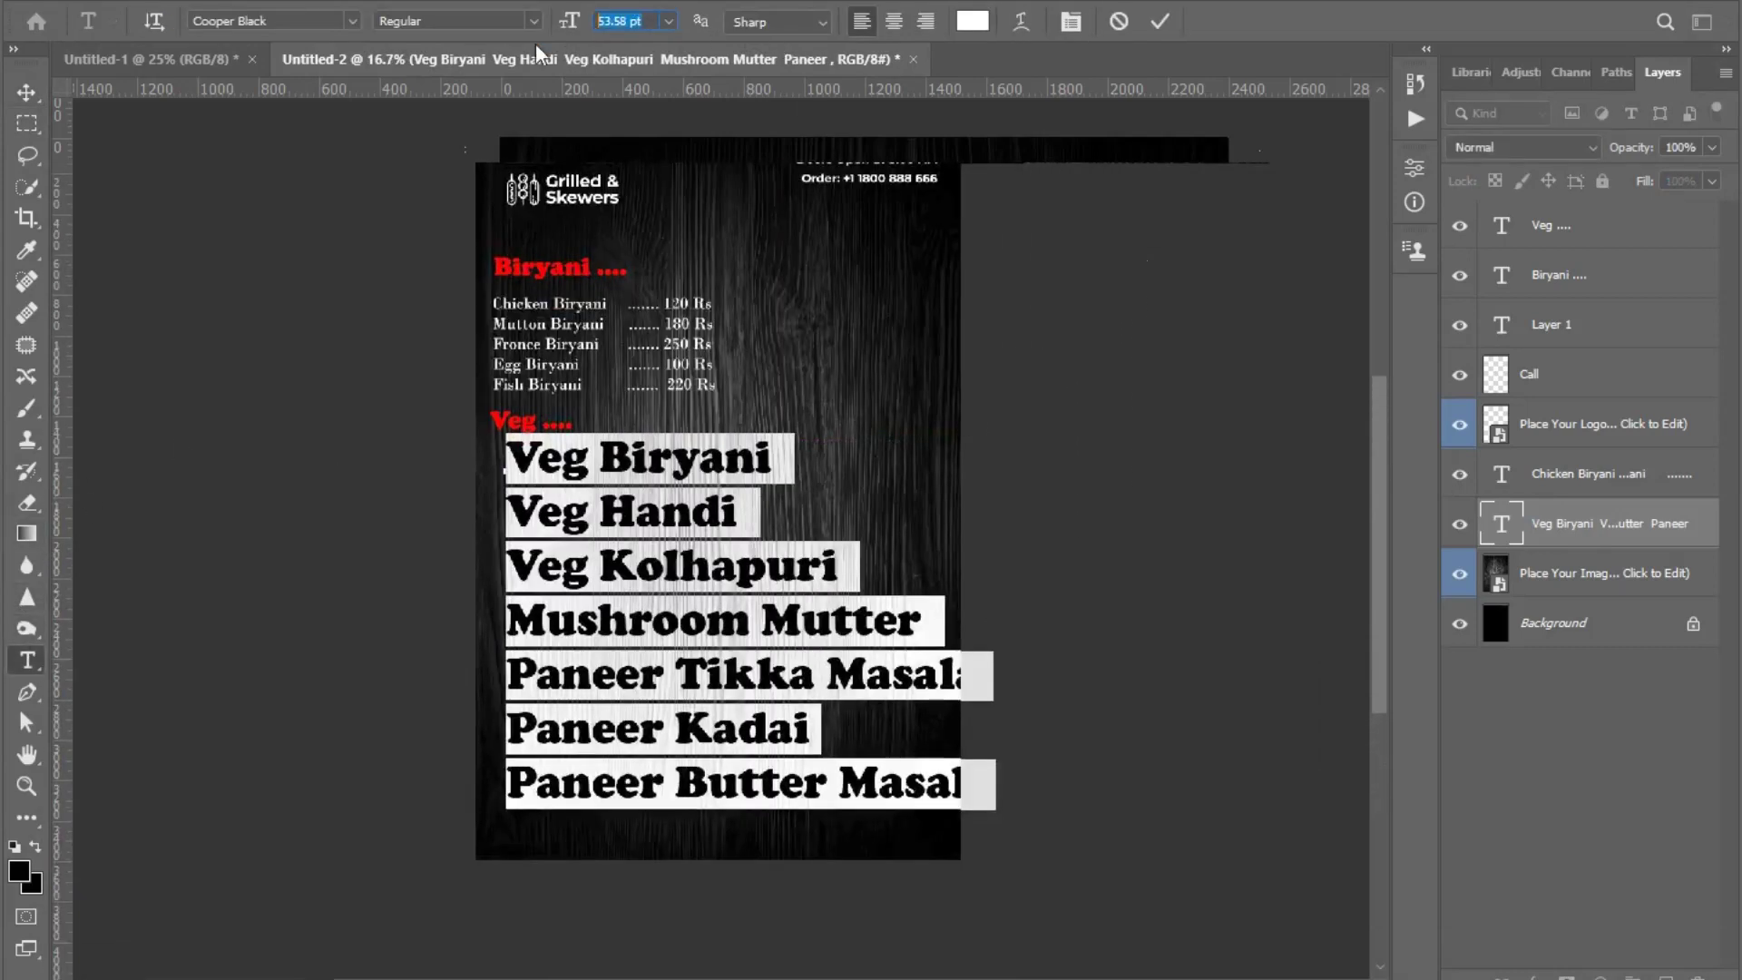
key(shift+Down)
key(shift+Down)
key(shift+Down)
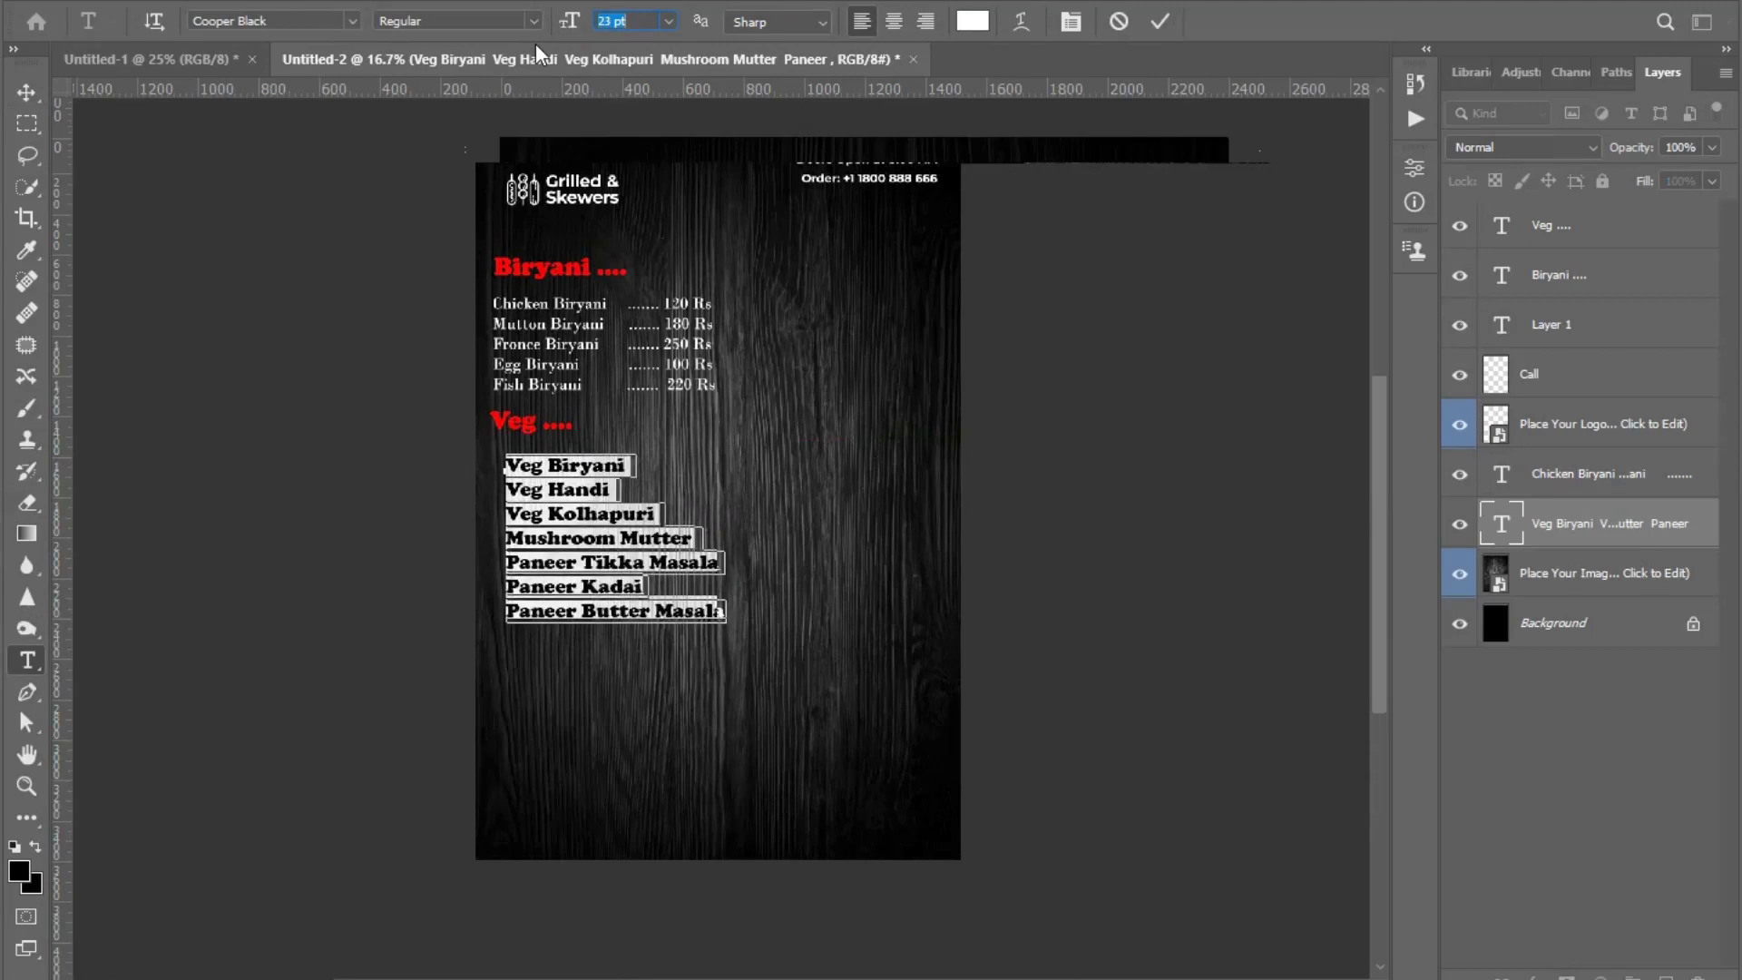
click(26, 92)
- Move the Veg list up under the Veg heading and set its font to Bodoni MT
ctrl+click(680, 471)
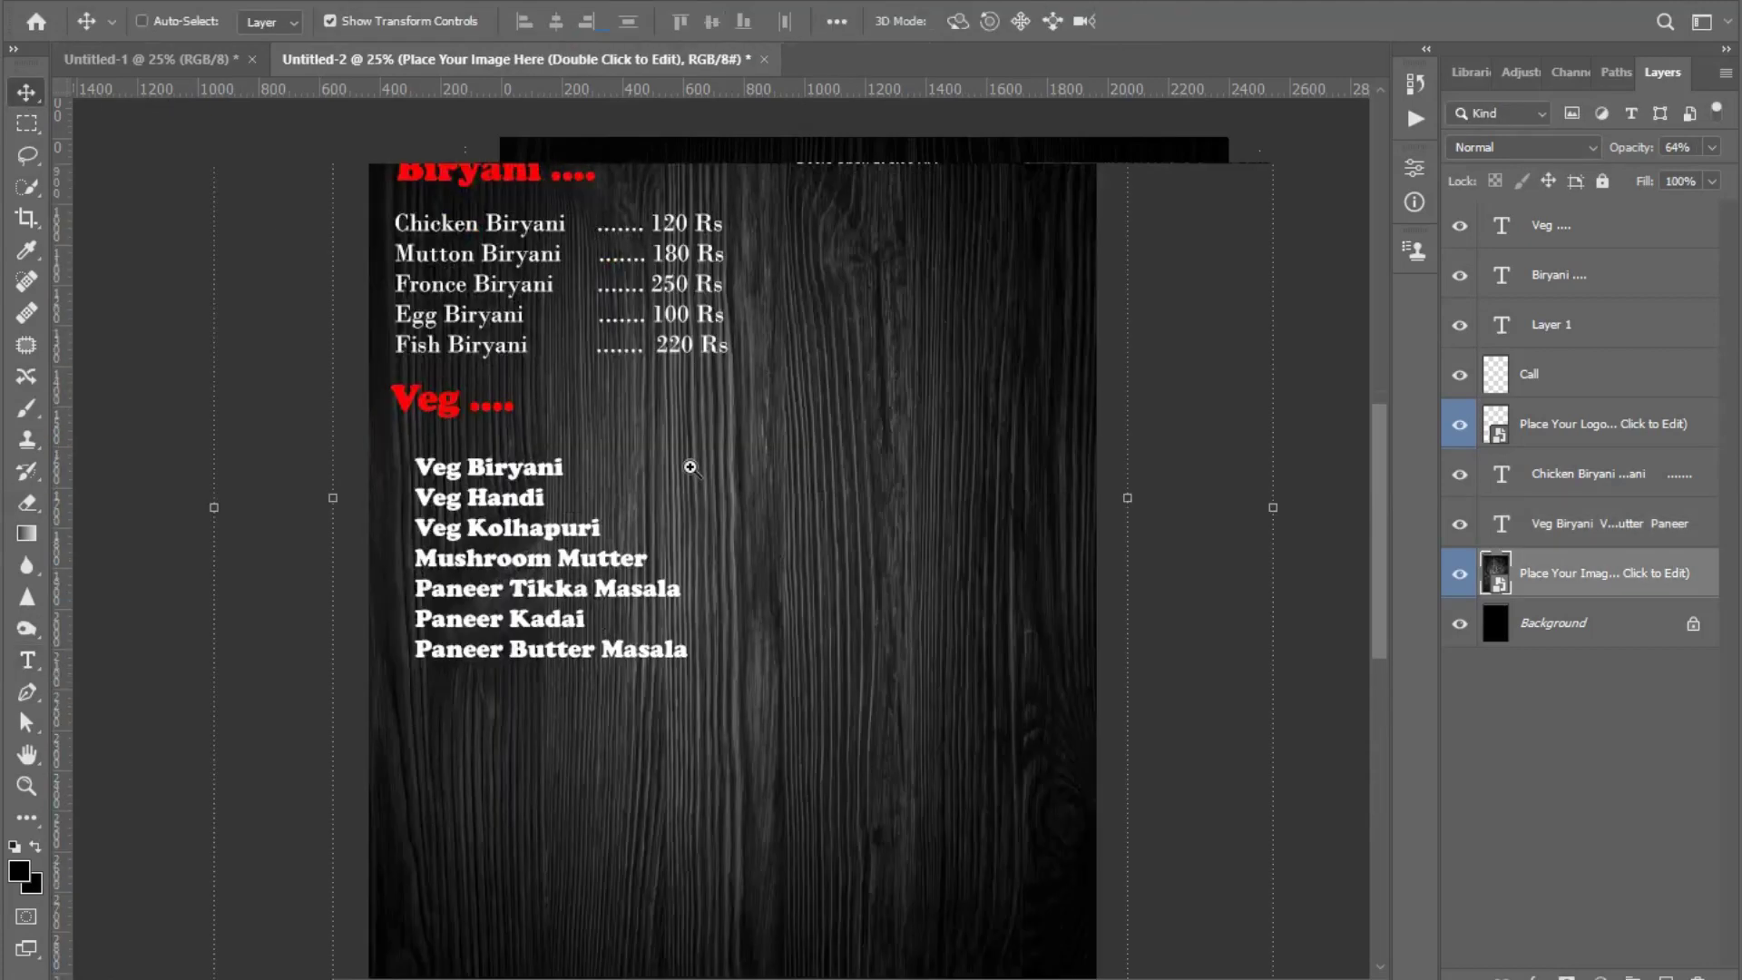
ctrl+space+click(690, 467)
drag(478, 570, 449, 550)
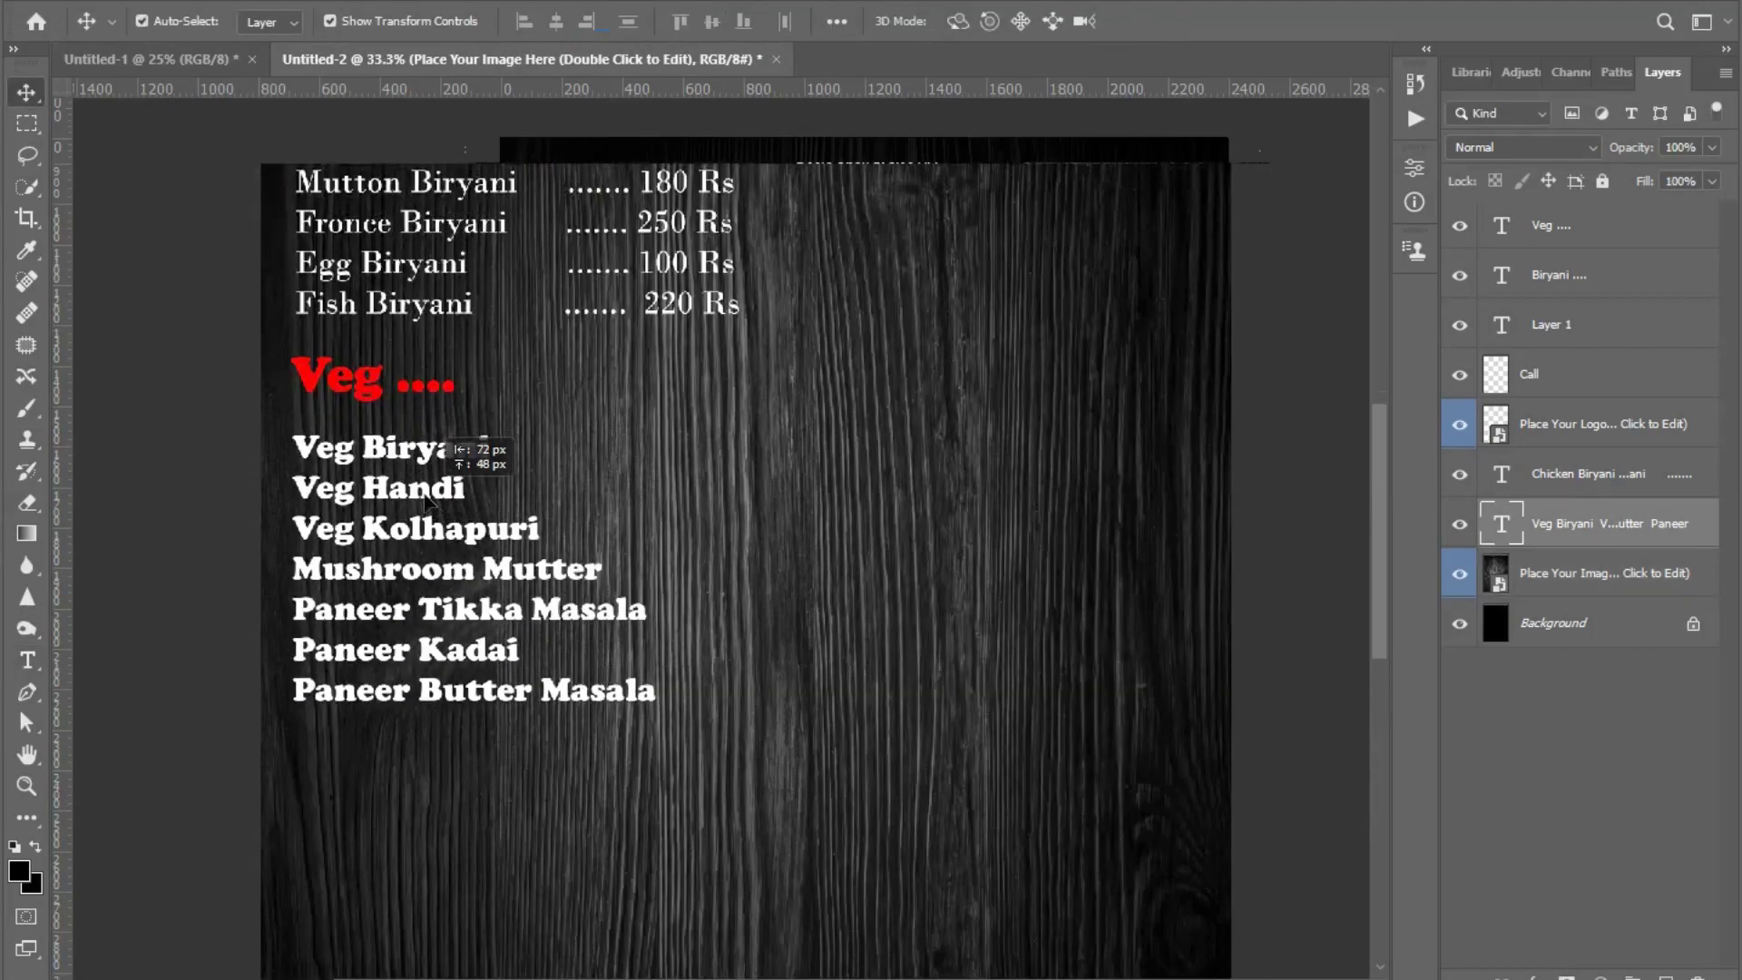
double_click(476, 486)
triple_click(497, 475)
key(ctrl+a)
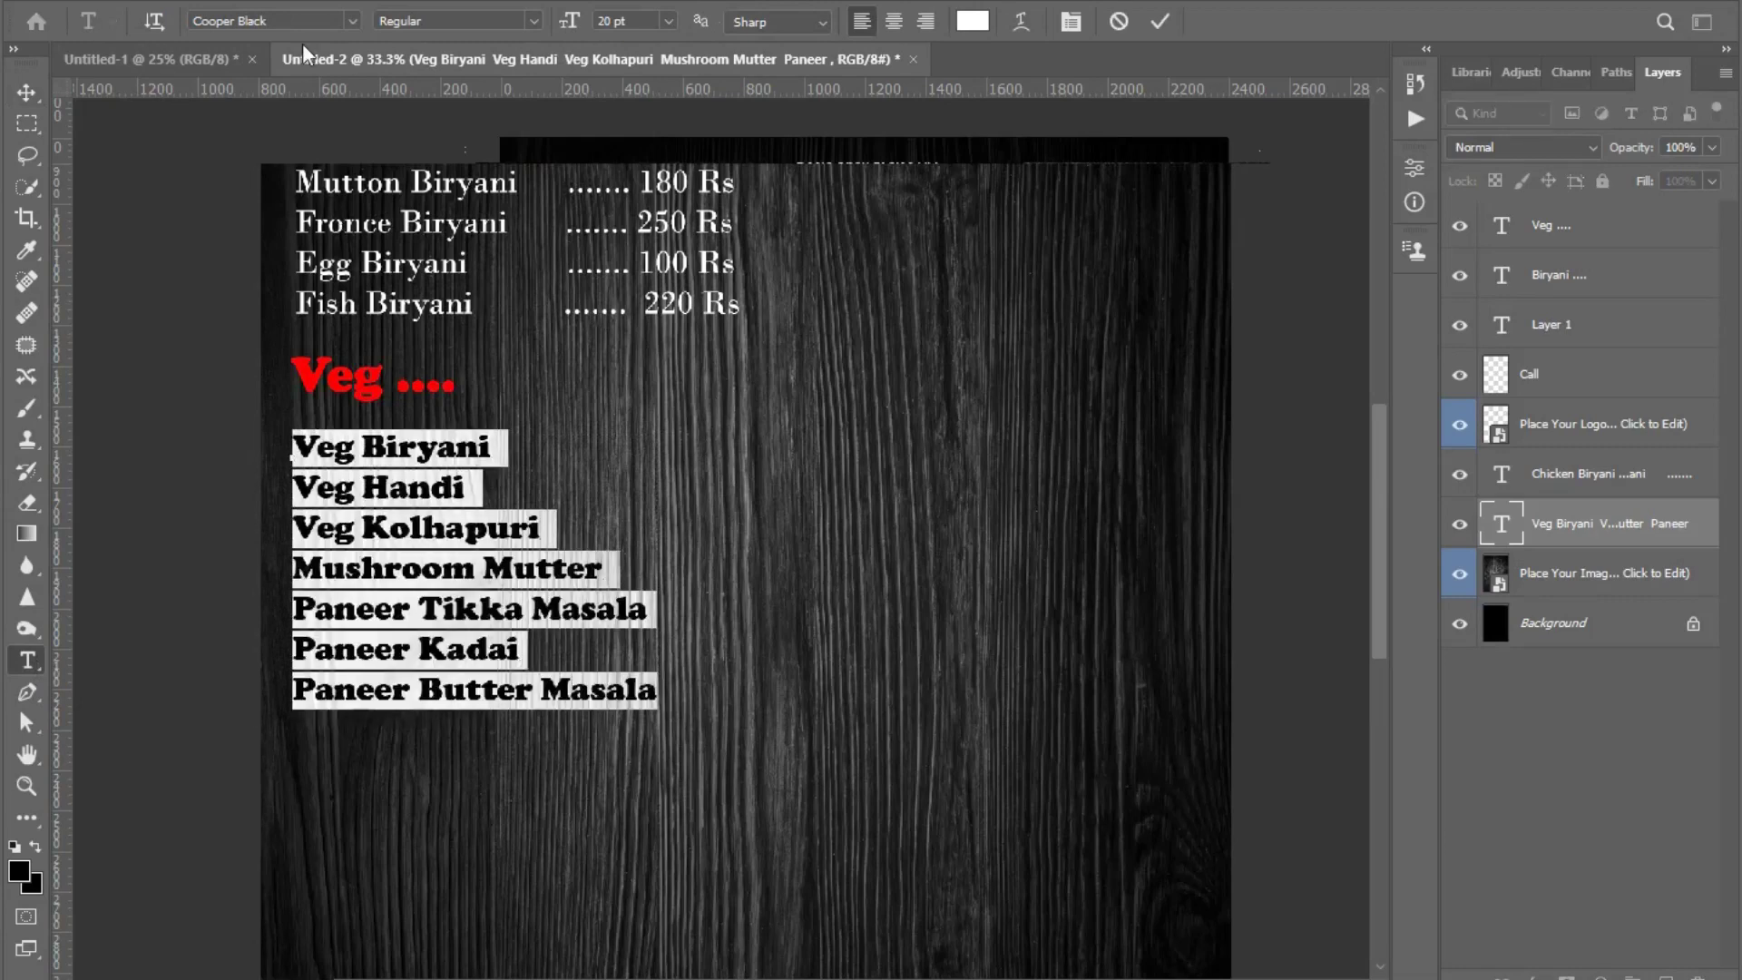
click(352, 19)
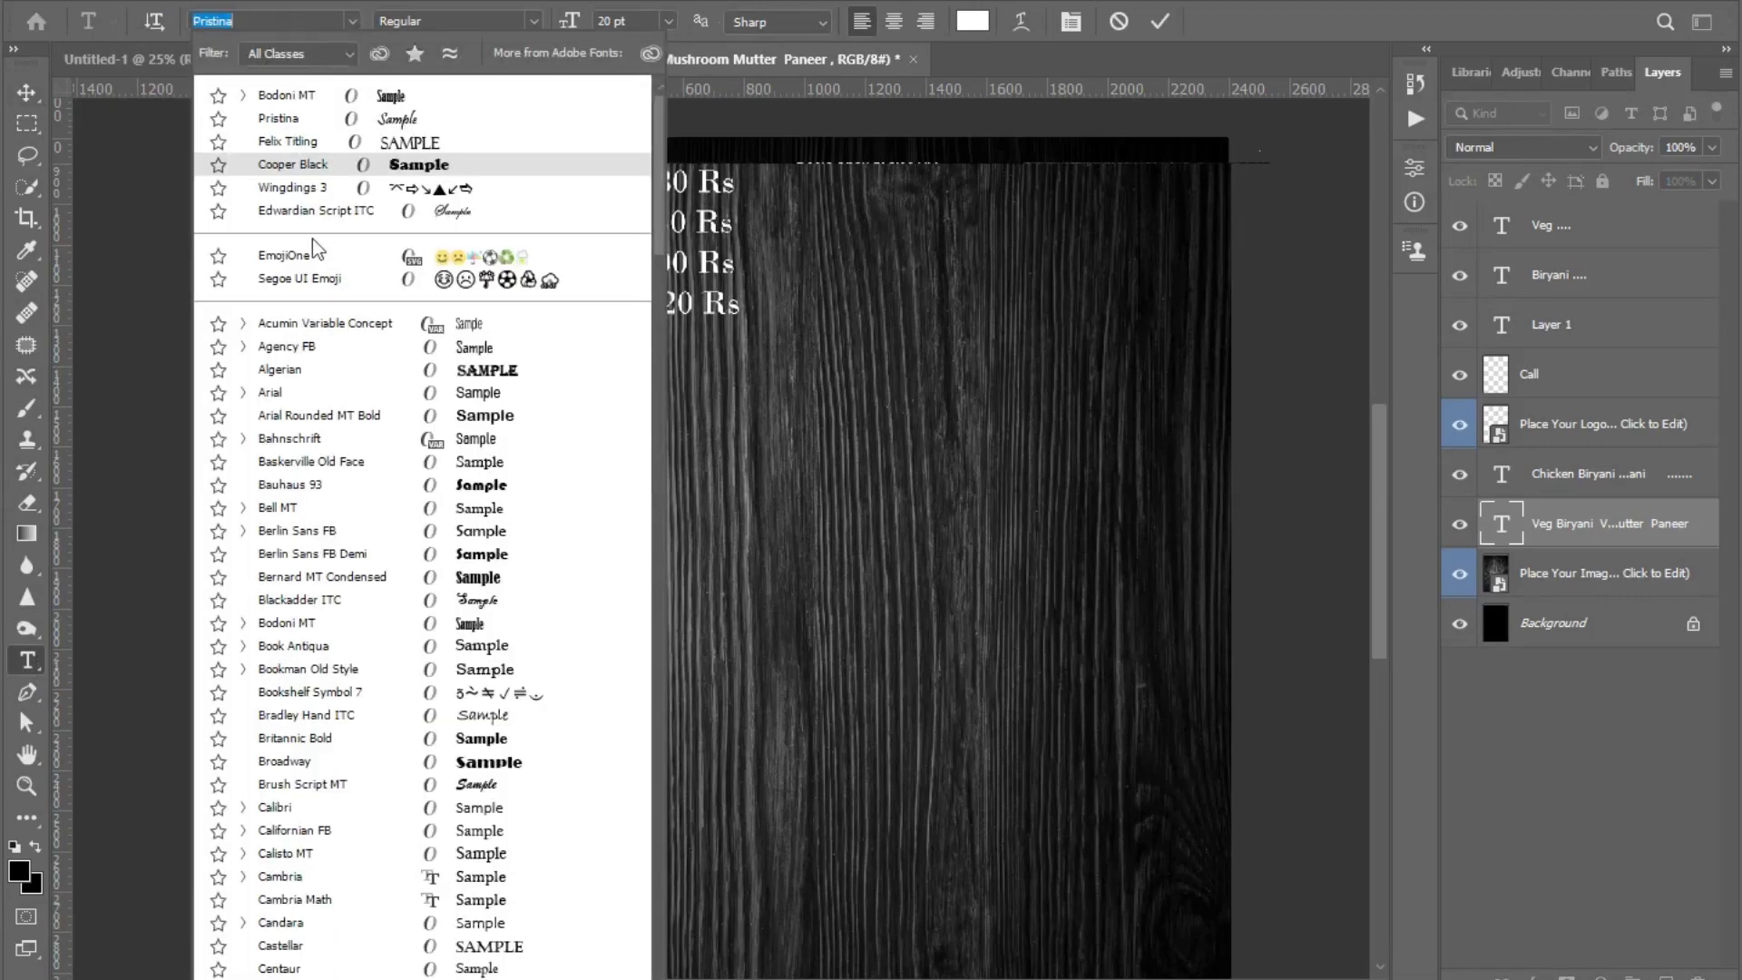
click(308, 625)
click(26, 92)
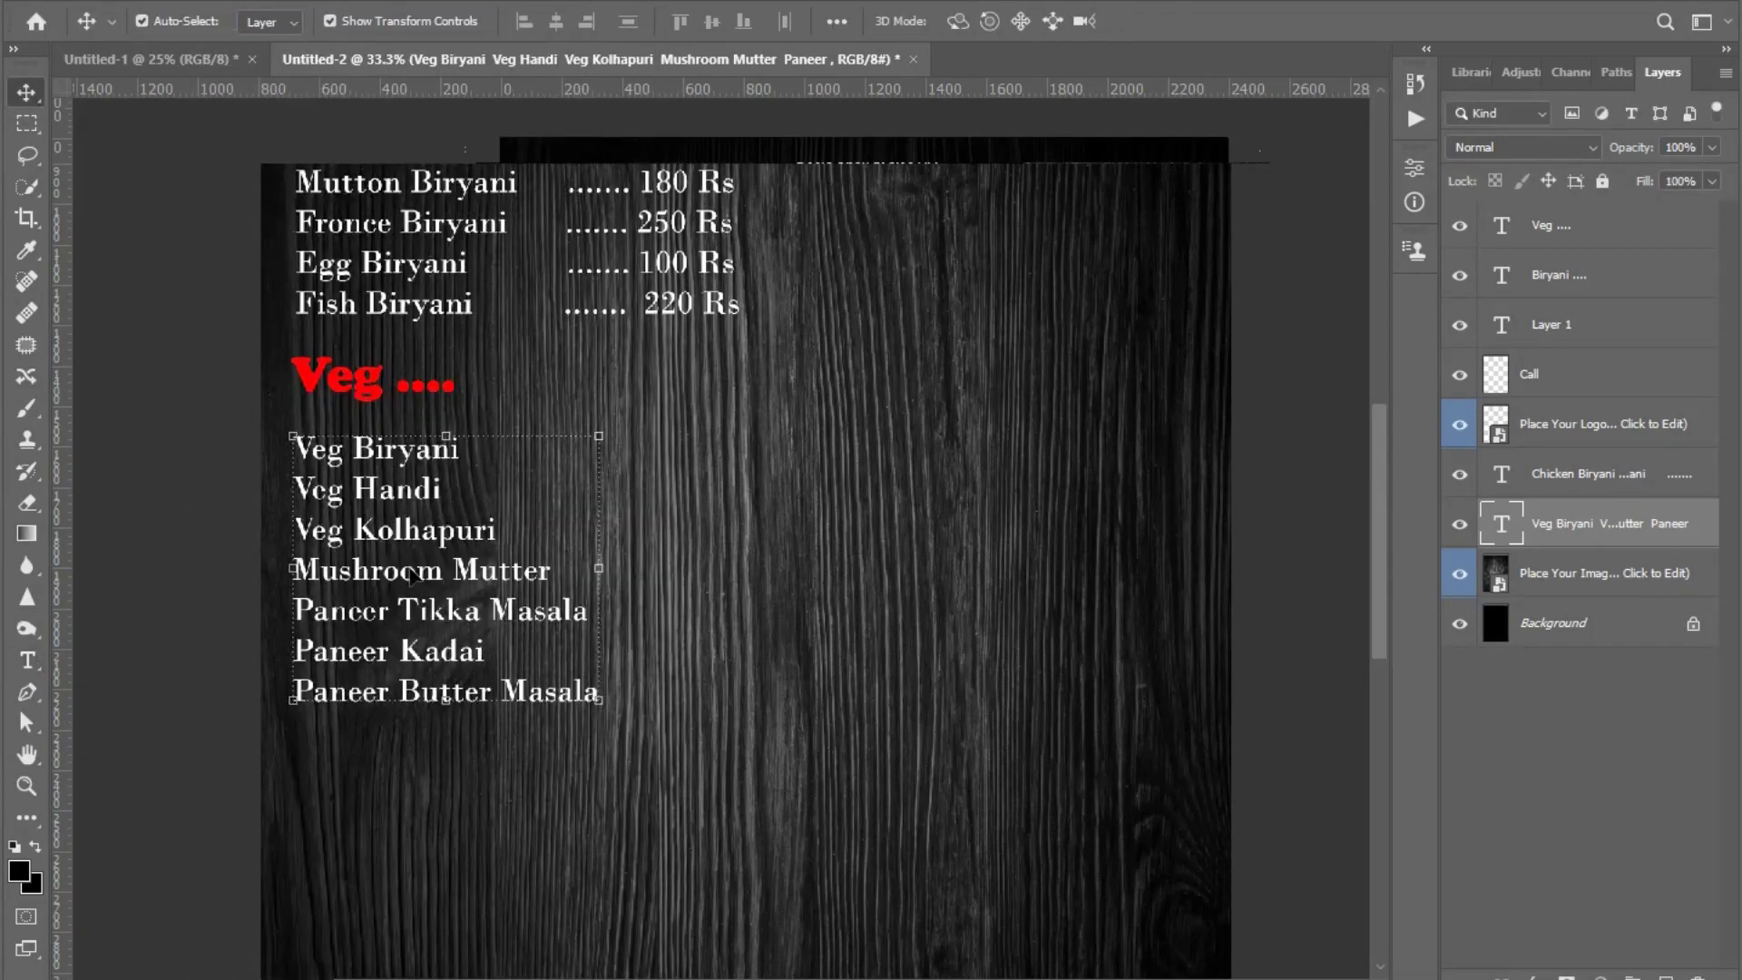
- Check the Biryani and Veg list text blocks, then reselect the Veg list layer
click(27, 660)
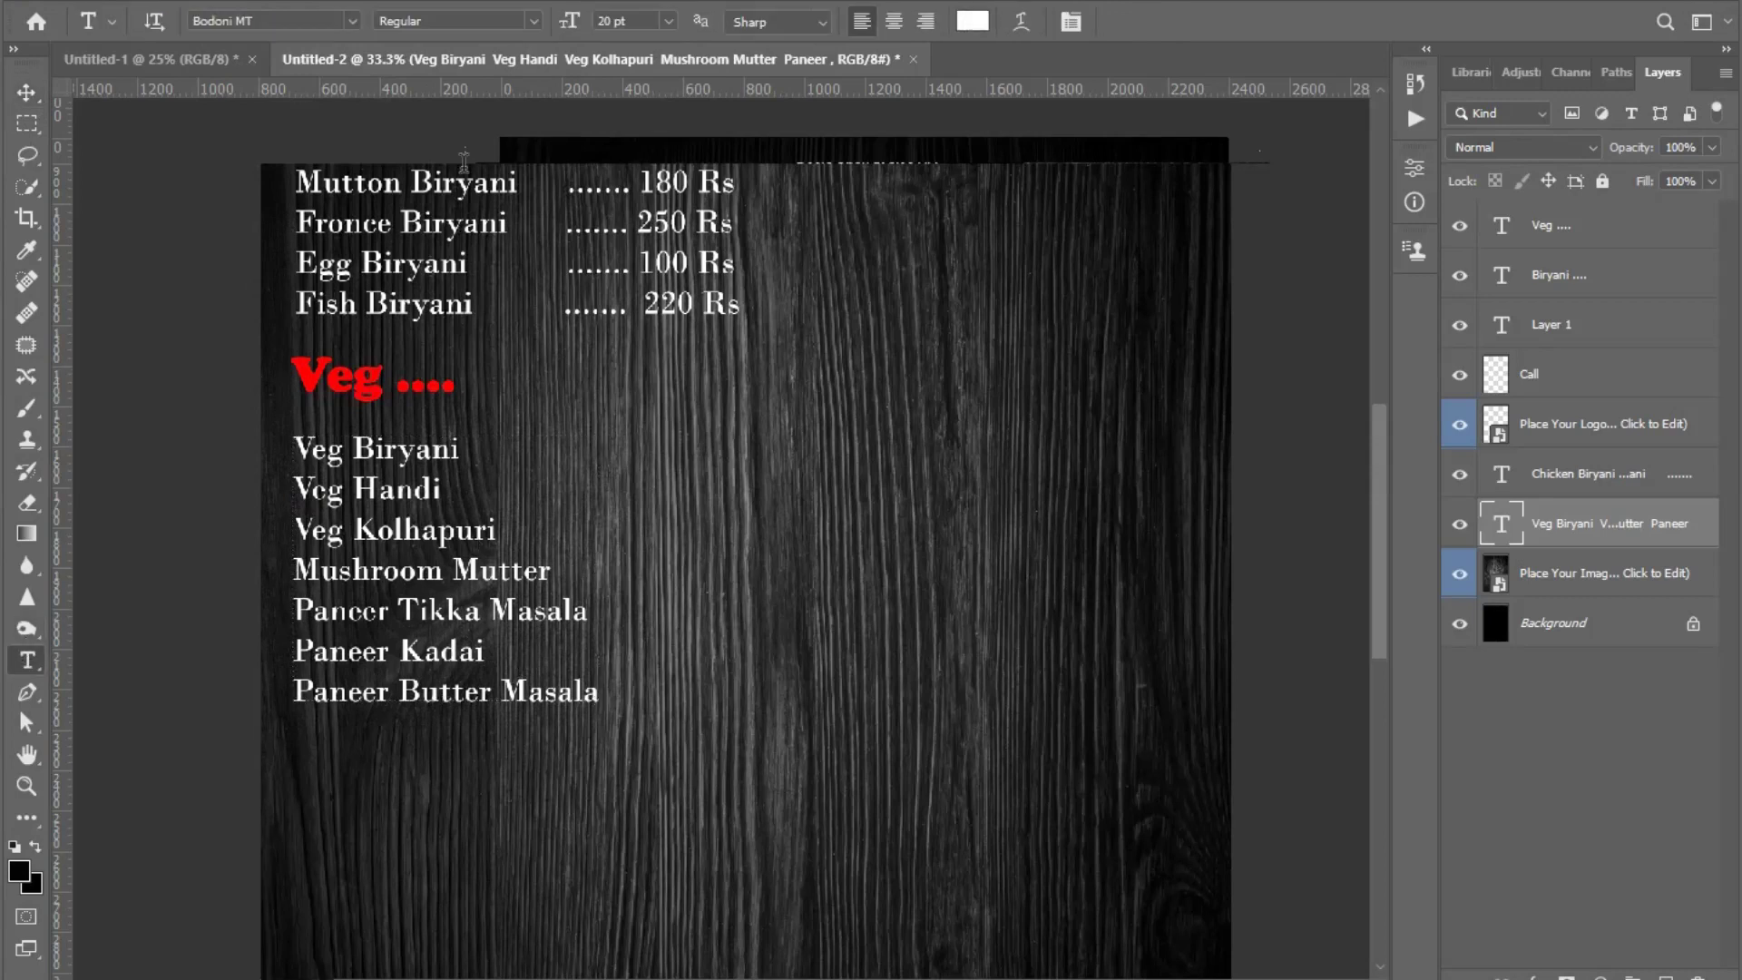
click(313, 220)
click(27, 91)
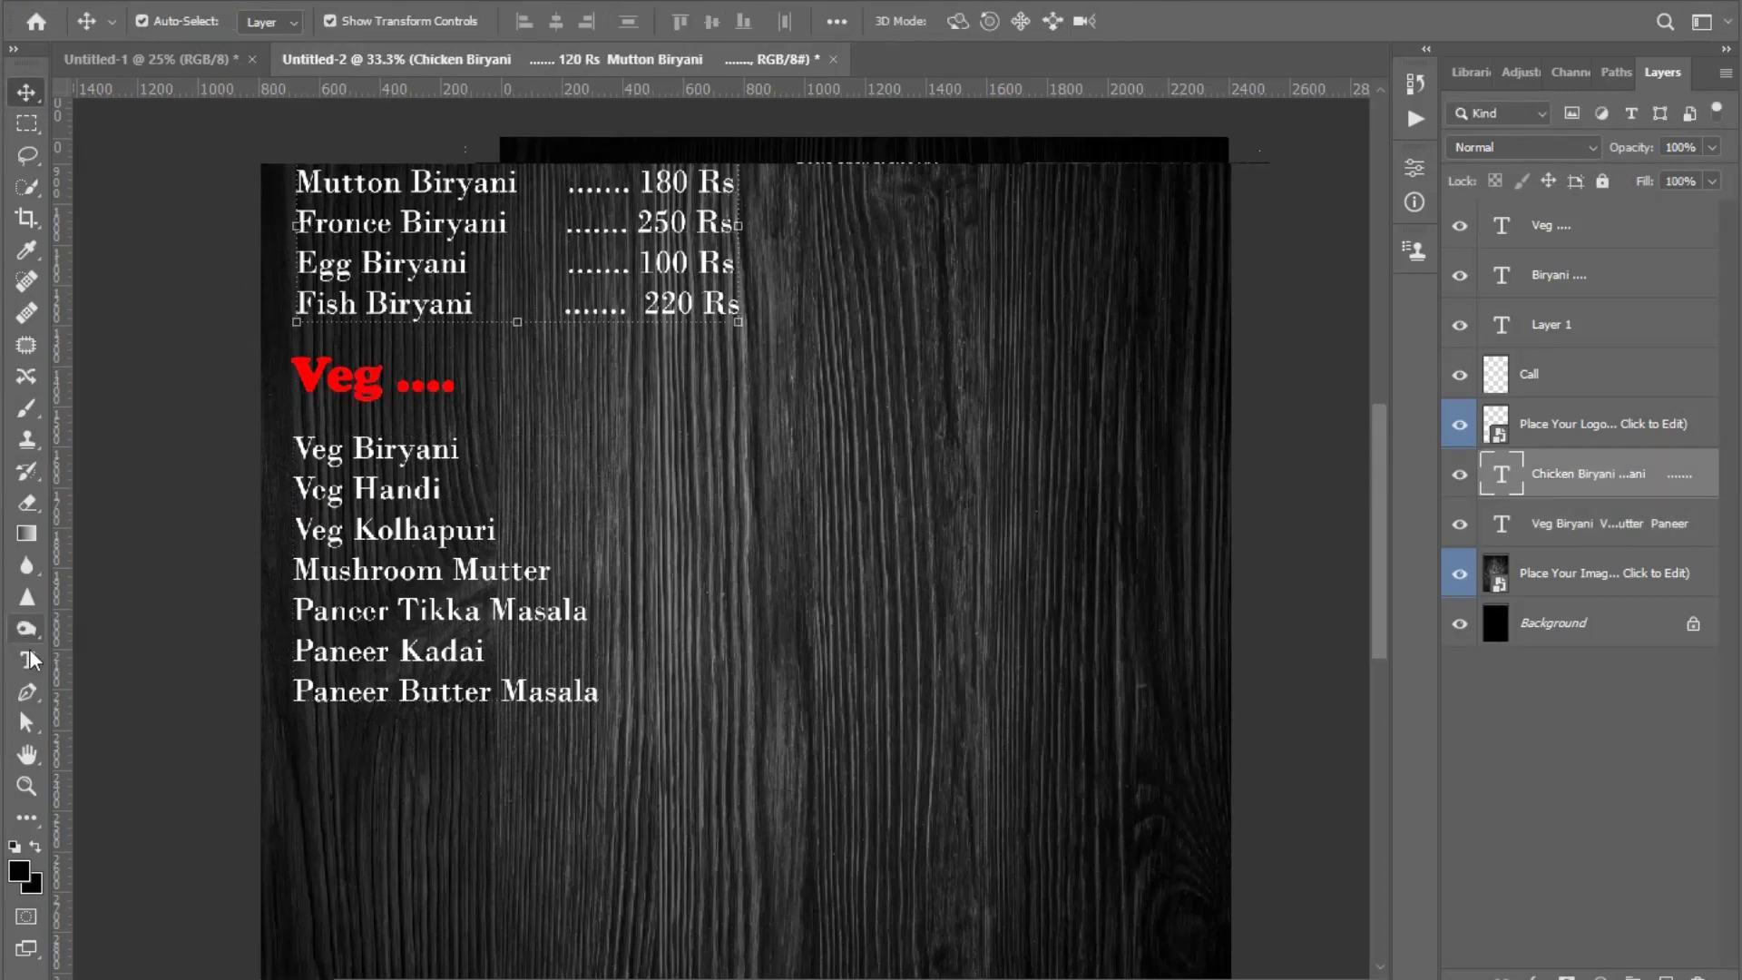
click(26, 660)
click(375, 526)
click(26, 91)
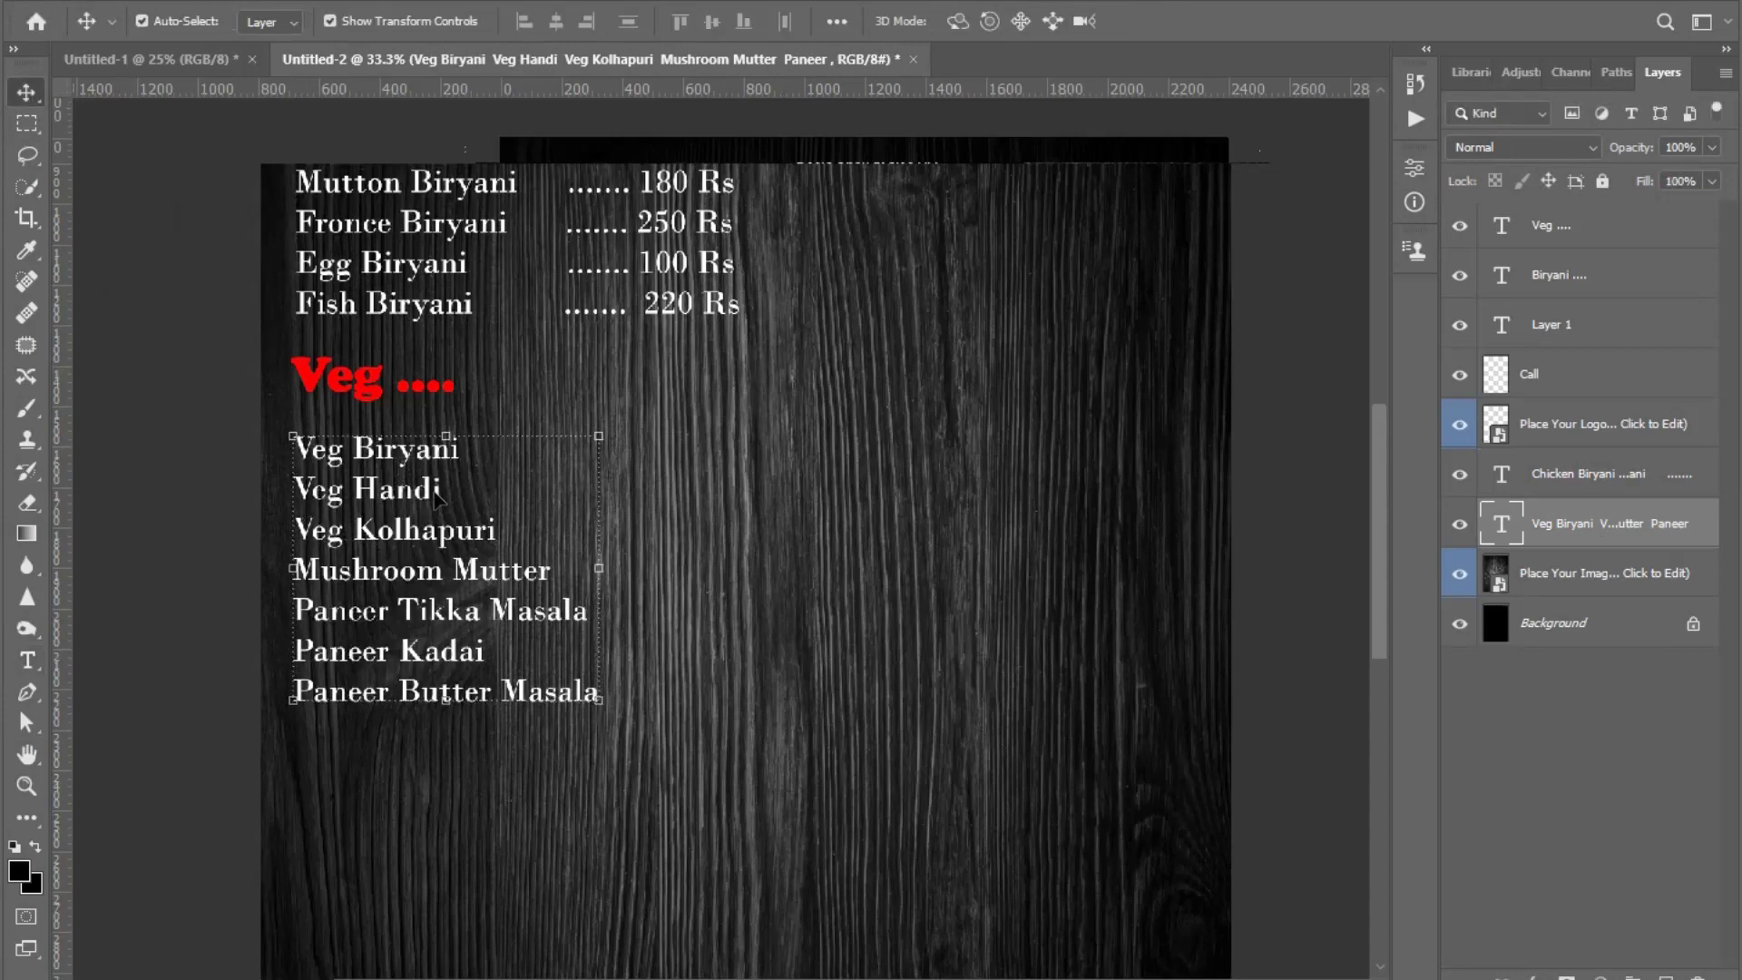
click(912, 472)
scroll(902, 470, down, 1)
scroll(855, 470, up, 1)
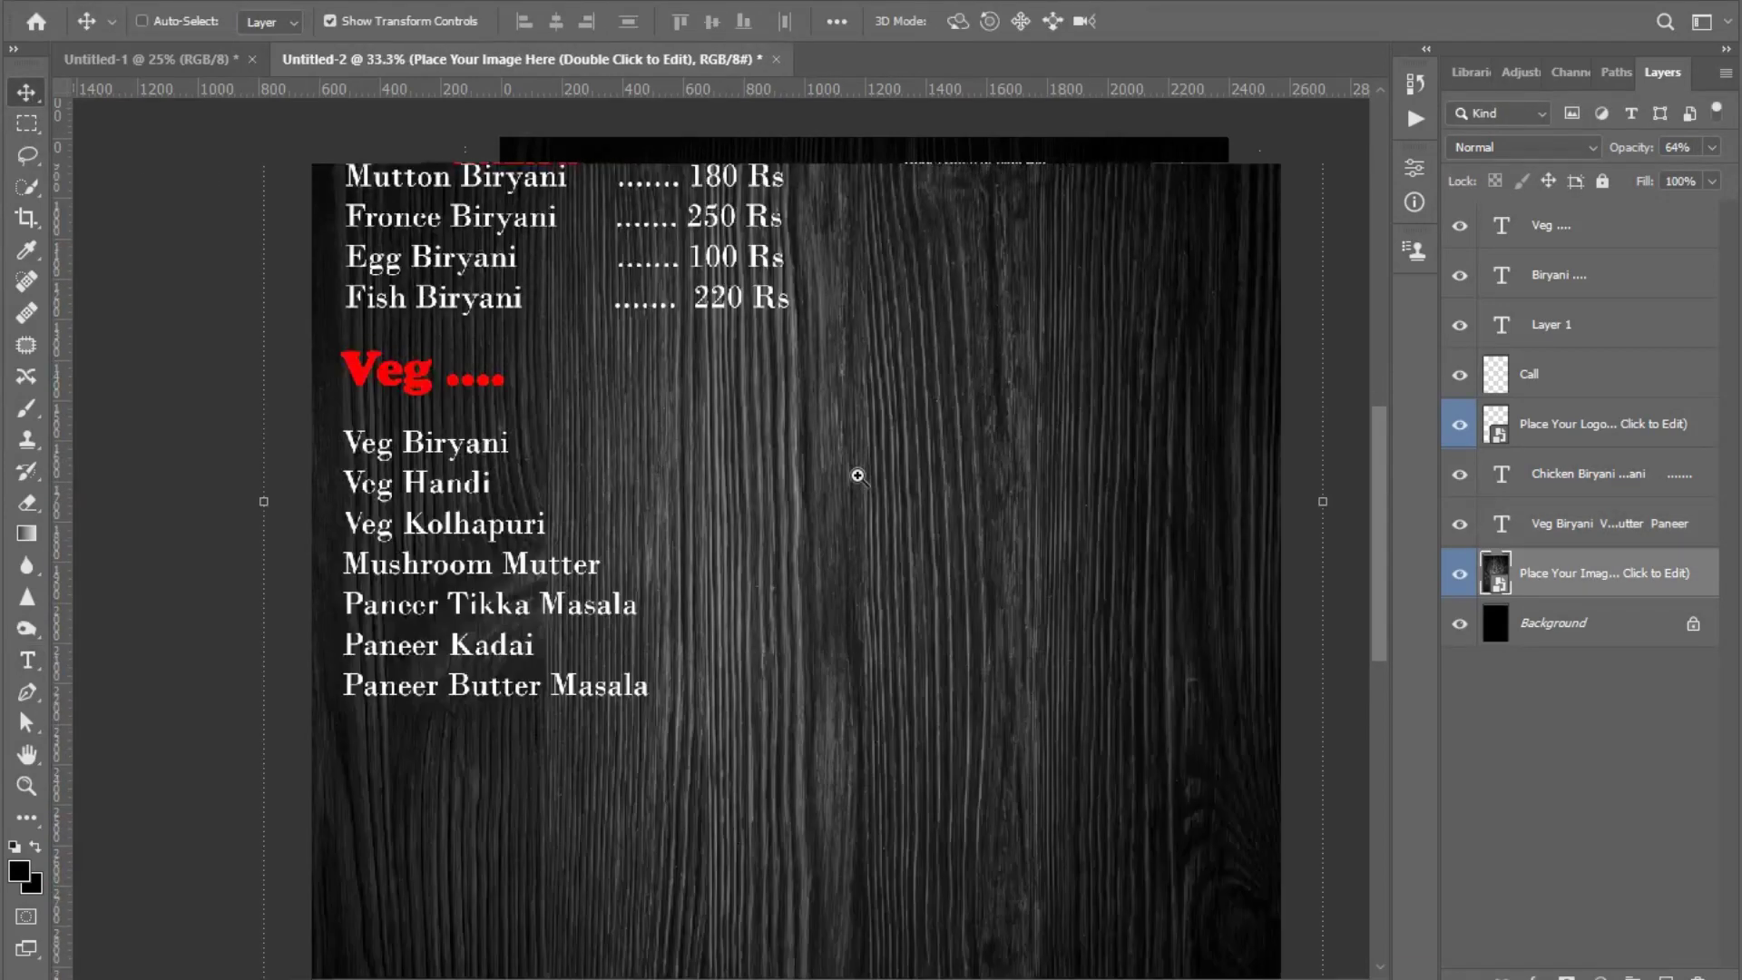
click(488, 576)
key(t)
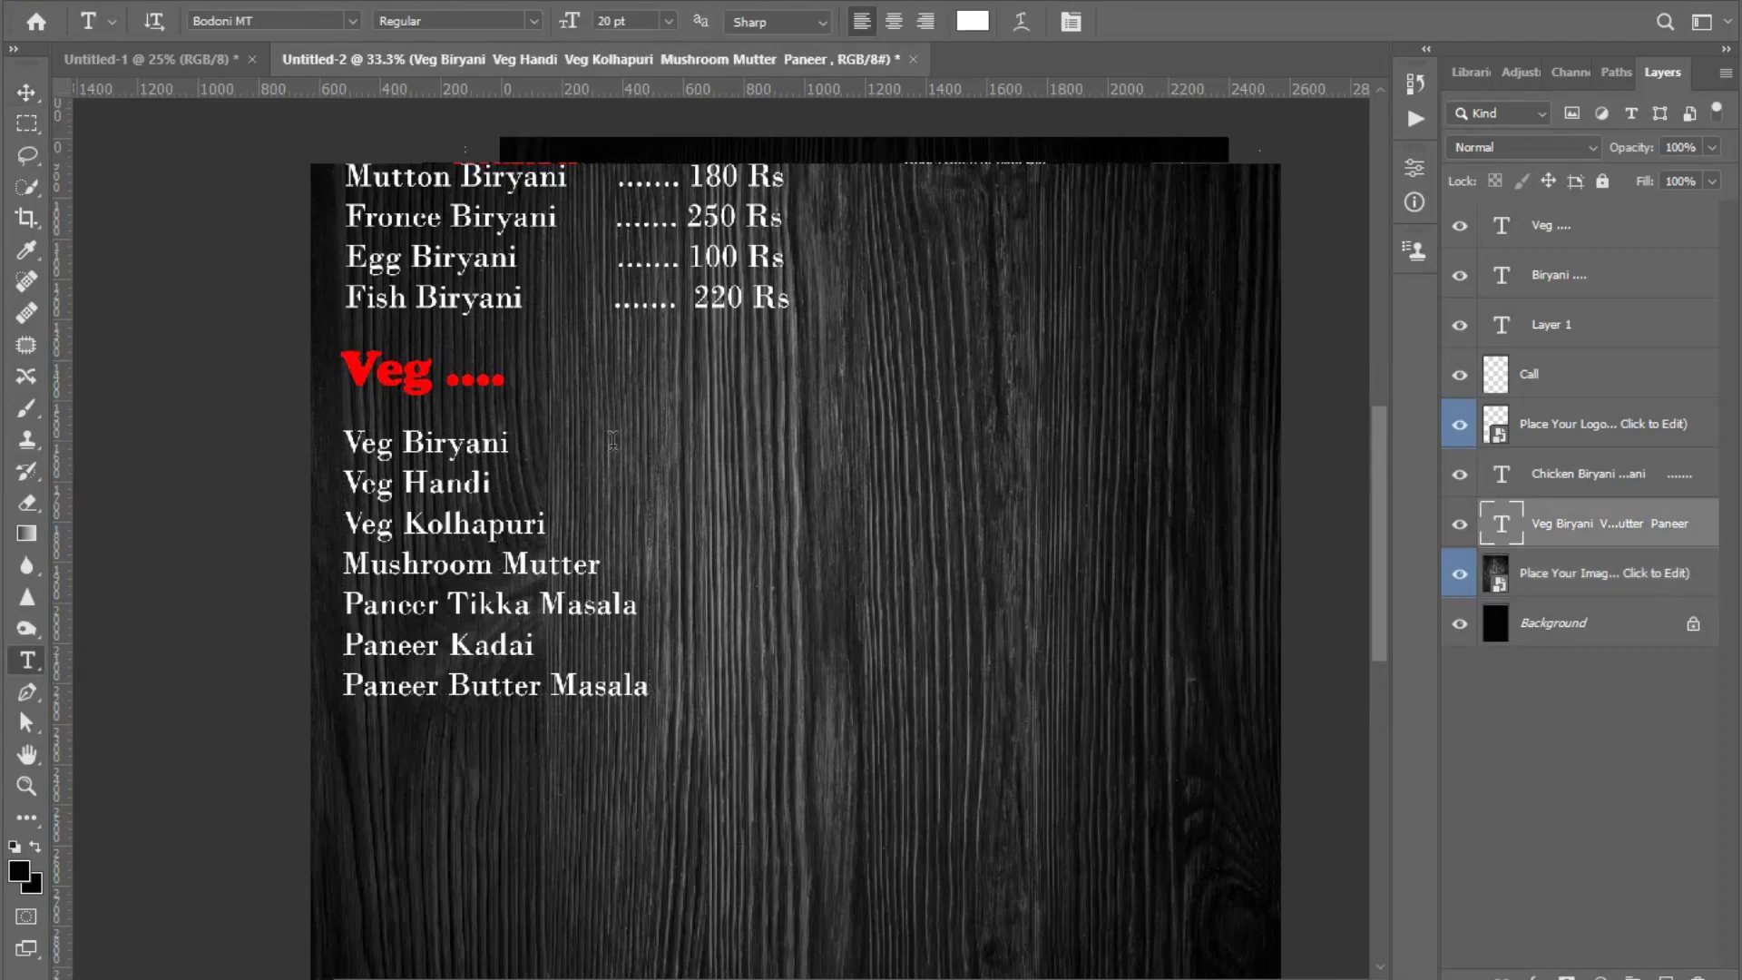
- Add dotted prices: Veg Biryani 120 Rs and Veg Handi 270 Rs
click(508, 443)
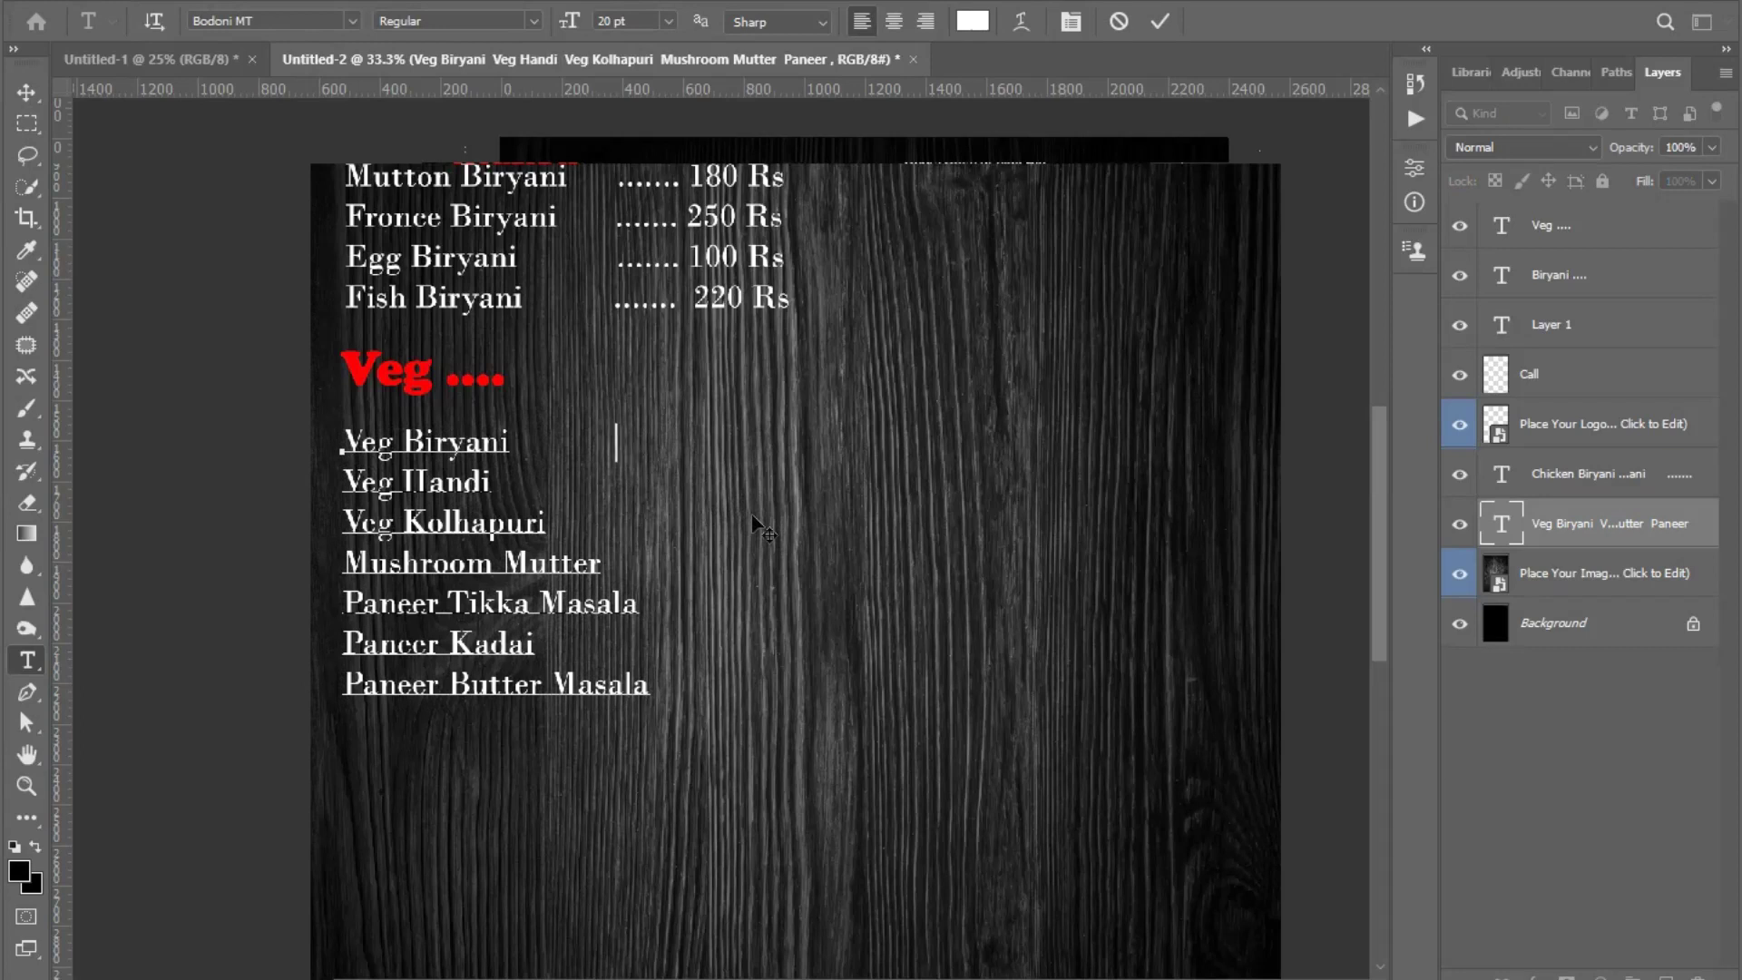
text(....)
text(. )
text(12)
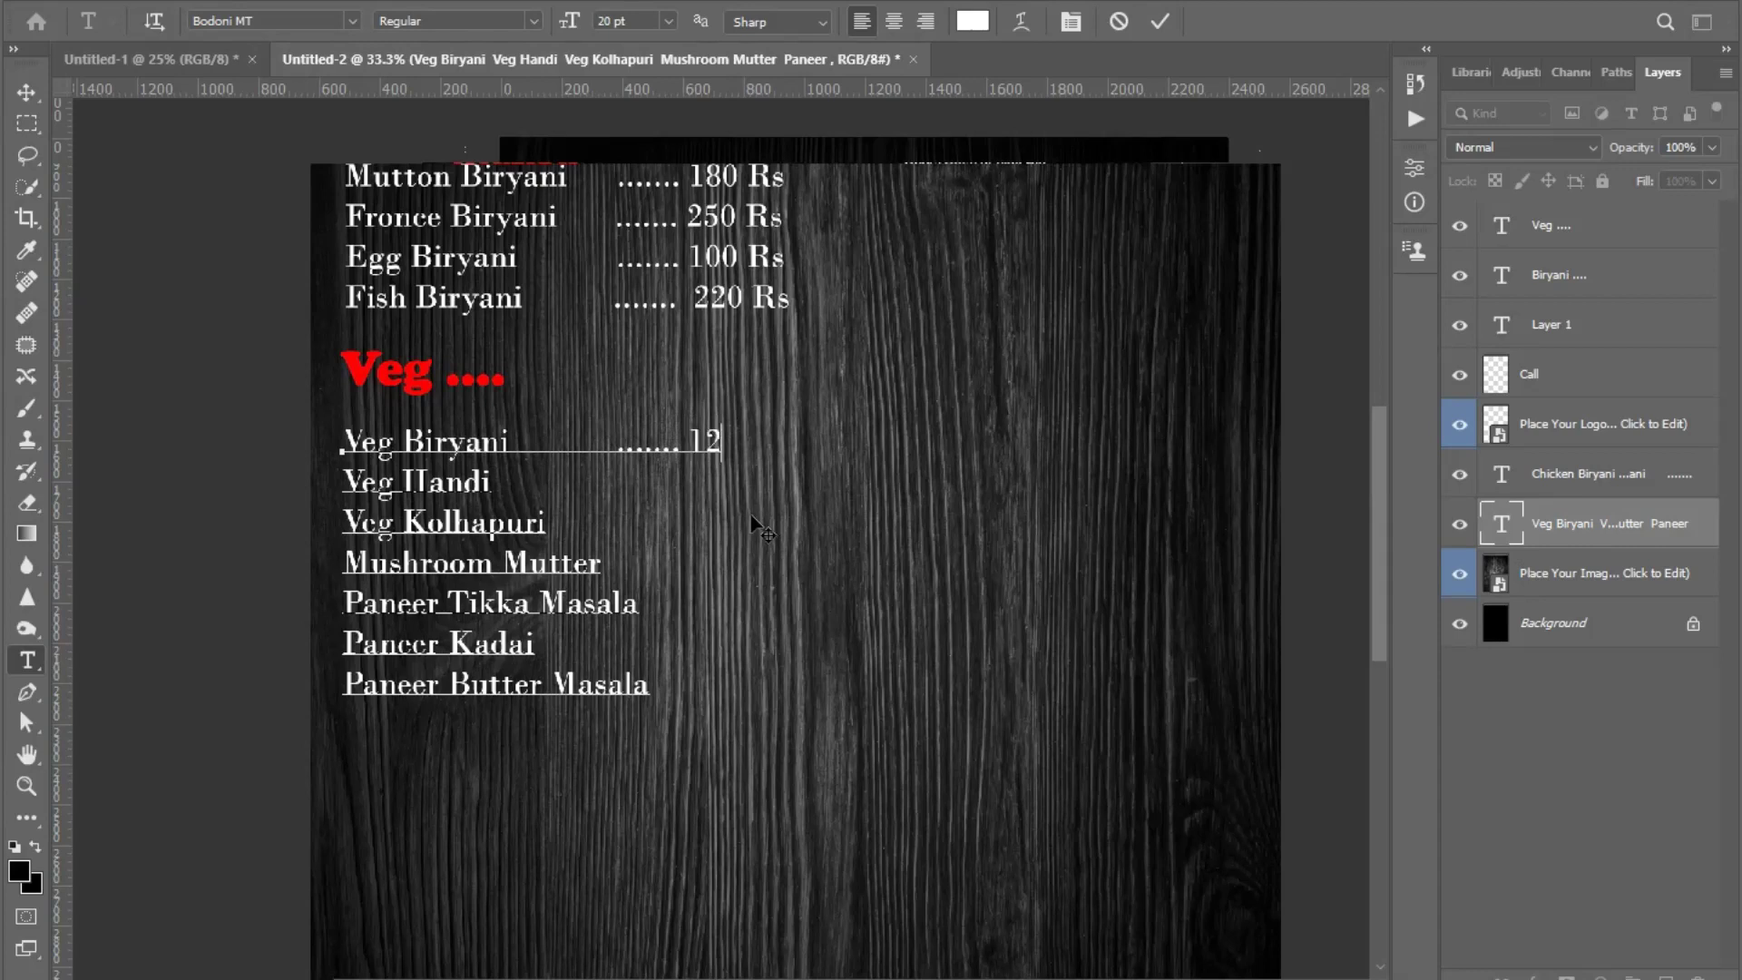
text(0 Rs)
key(Return)
key(BackSpace)
key(Down)
text(..)
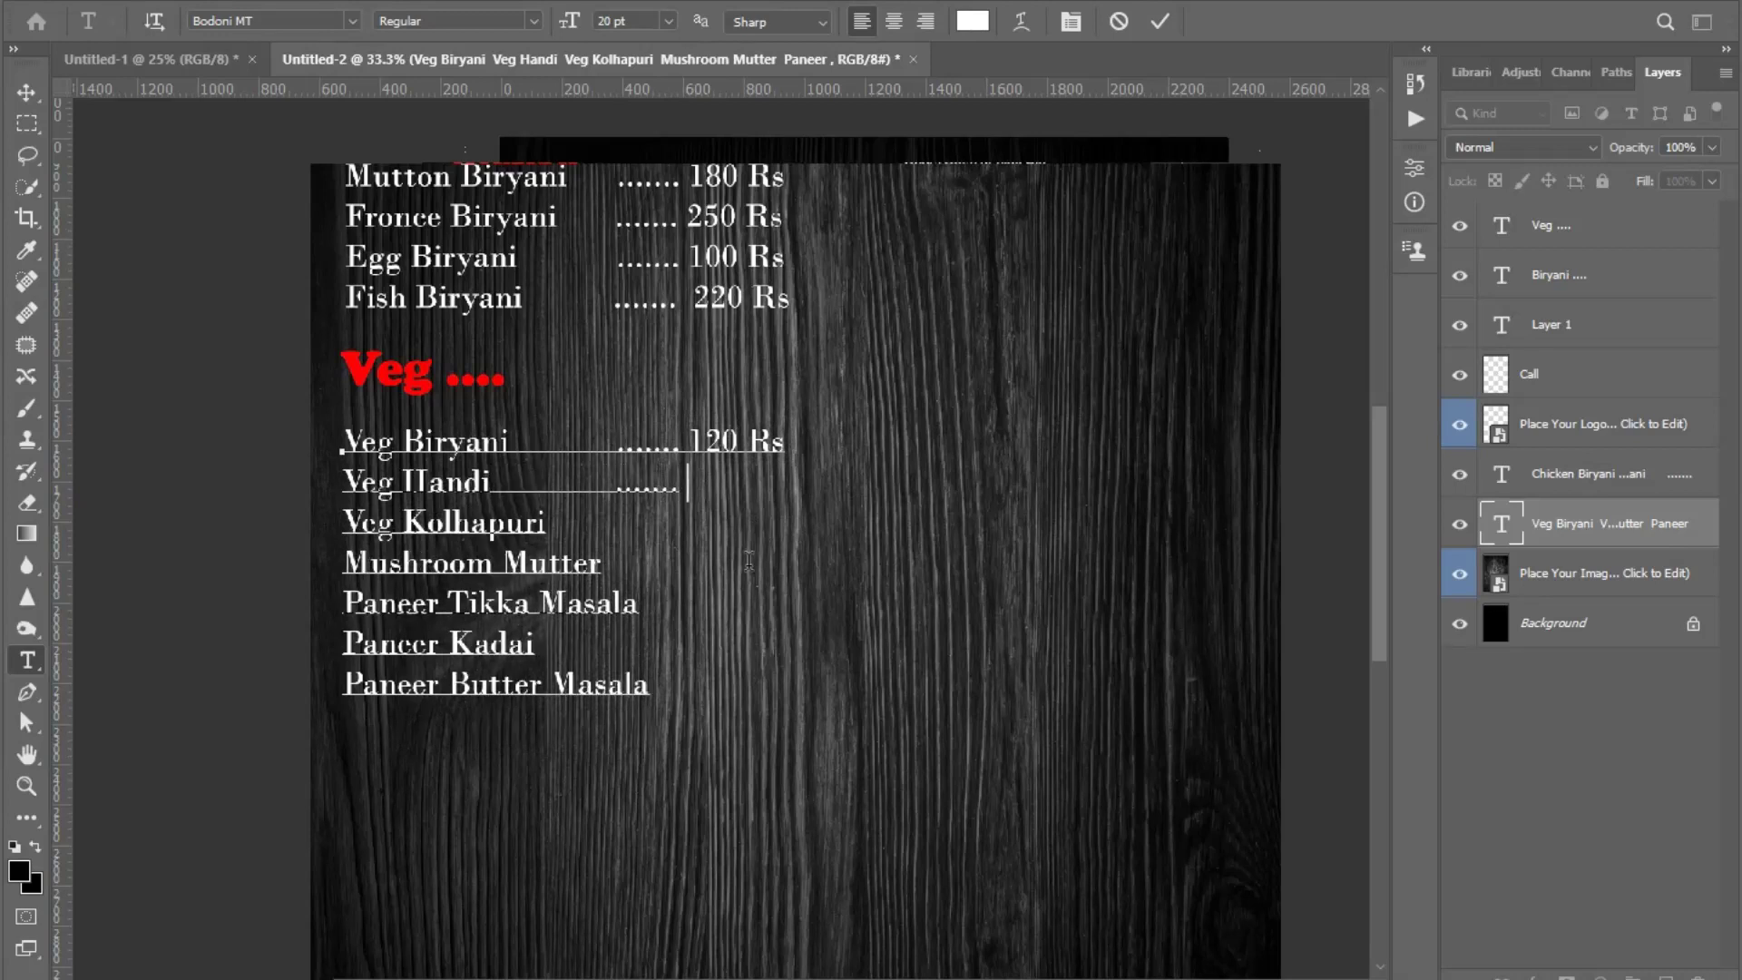
text(27)
text(0 Rs)
key(BackSpace)
key(BackSpace)
text(R)
- Add the dotted price 275 Rs to the Veg Kolhapuri line
key(Down)
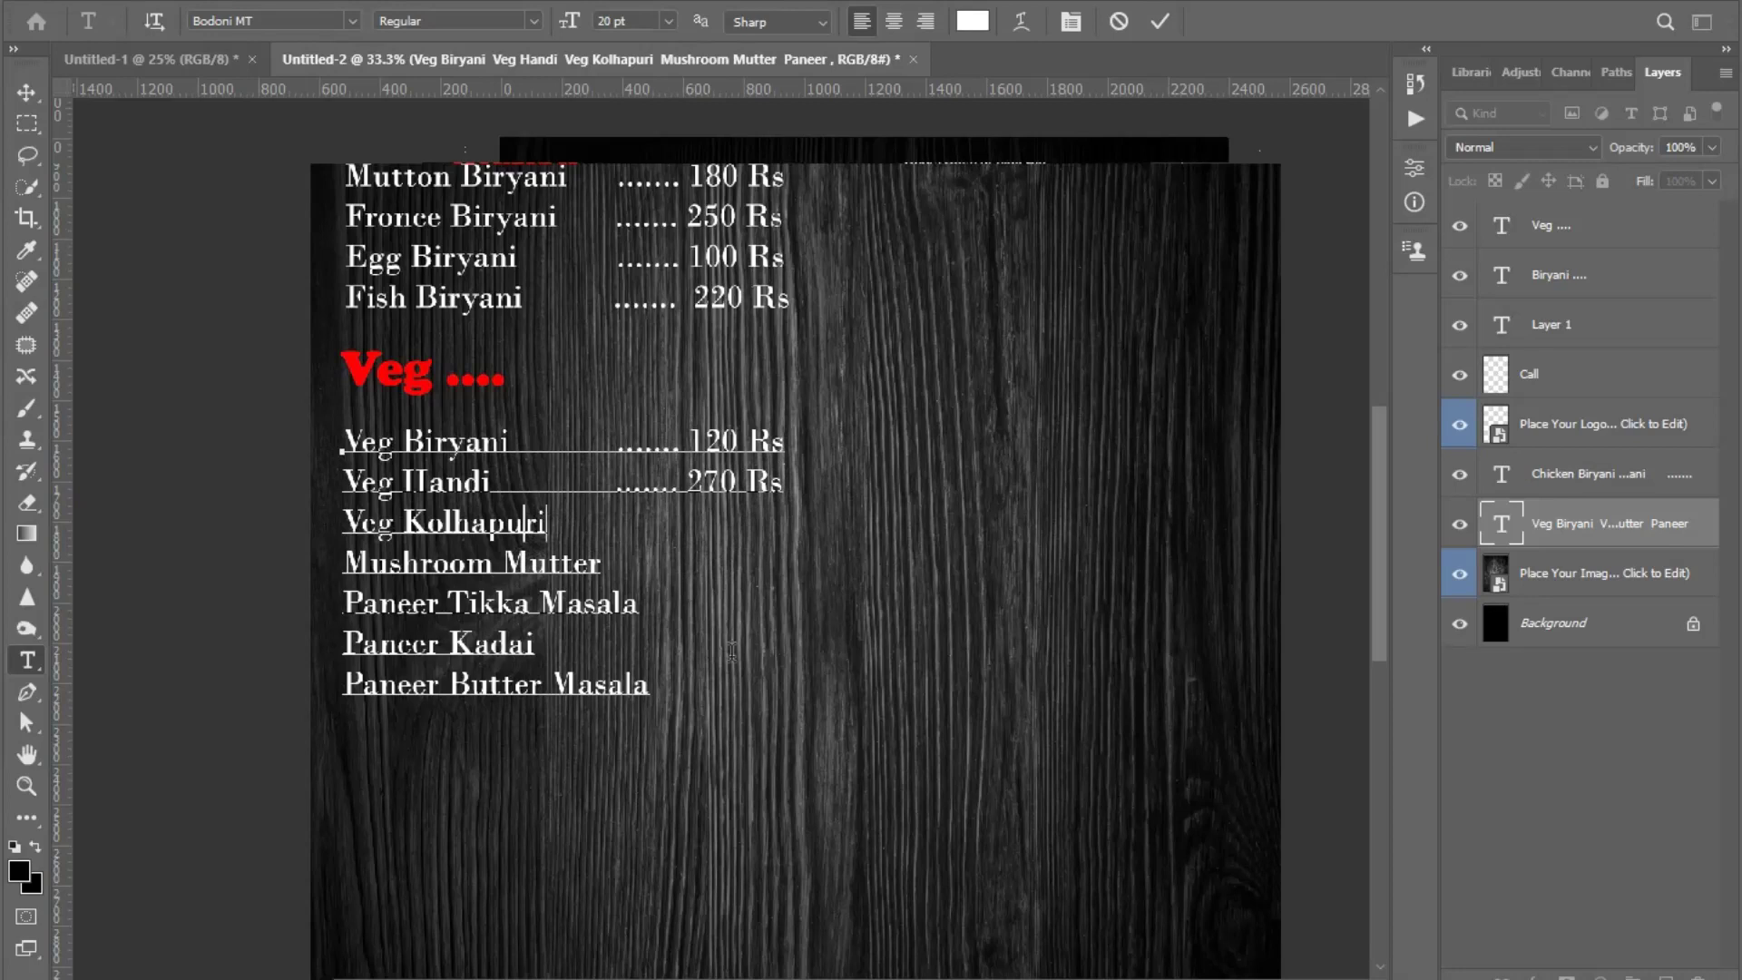
key(BackSpace)
text(.)
key(BackSpace)
text(.)
key(BackSpace)
key(BackSpace)
key(BackSpace)
key(BackSpace)
text(.. )
text(275 Rs)
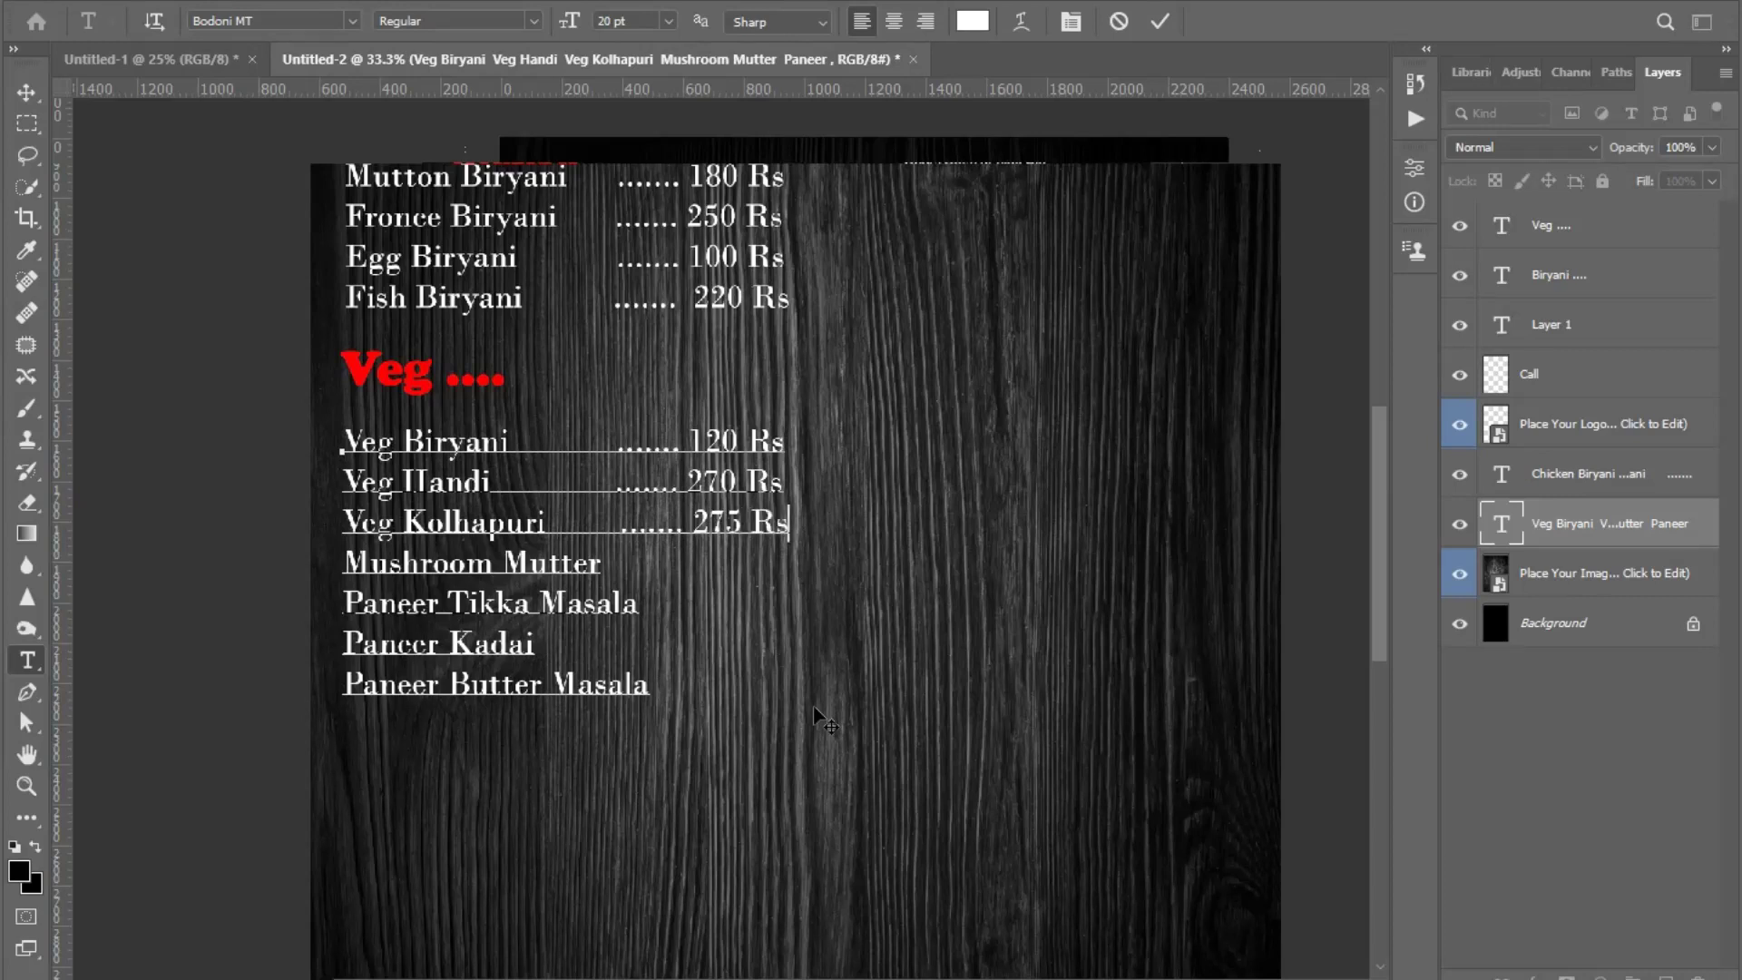
- Add a tabbed dotted leader and 270 Rs price after Mushroom Mutter
click(608, 564)
key(Tab)
text(.....)
key(BackSpace)
key(BackSpace)
text(2)
scroll(787, 626, up, 10)
scroll(726, 531, down, 3)
scroll(726, 522, down, 2)
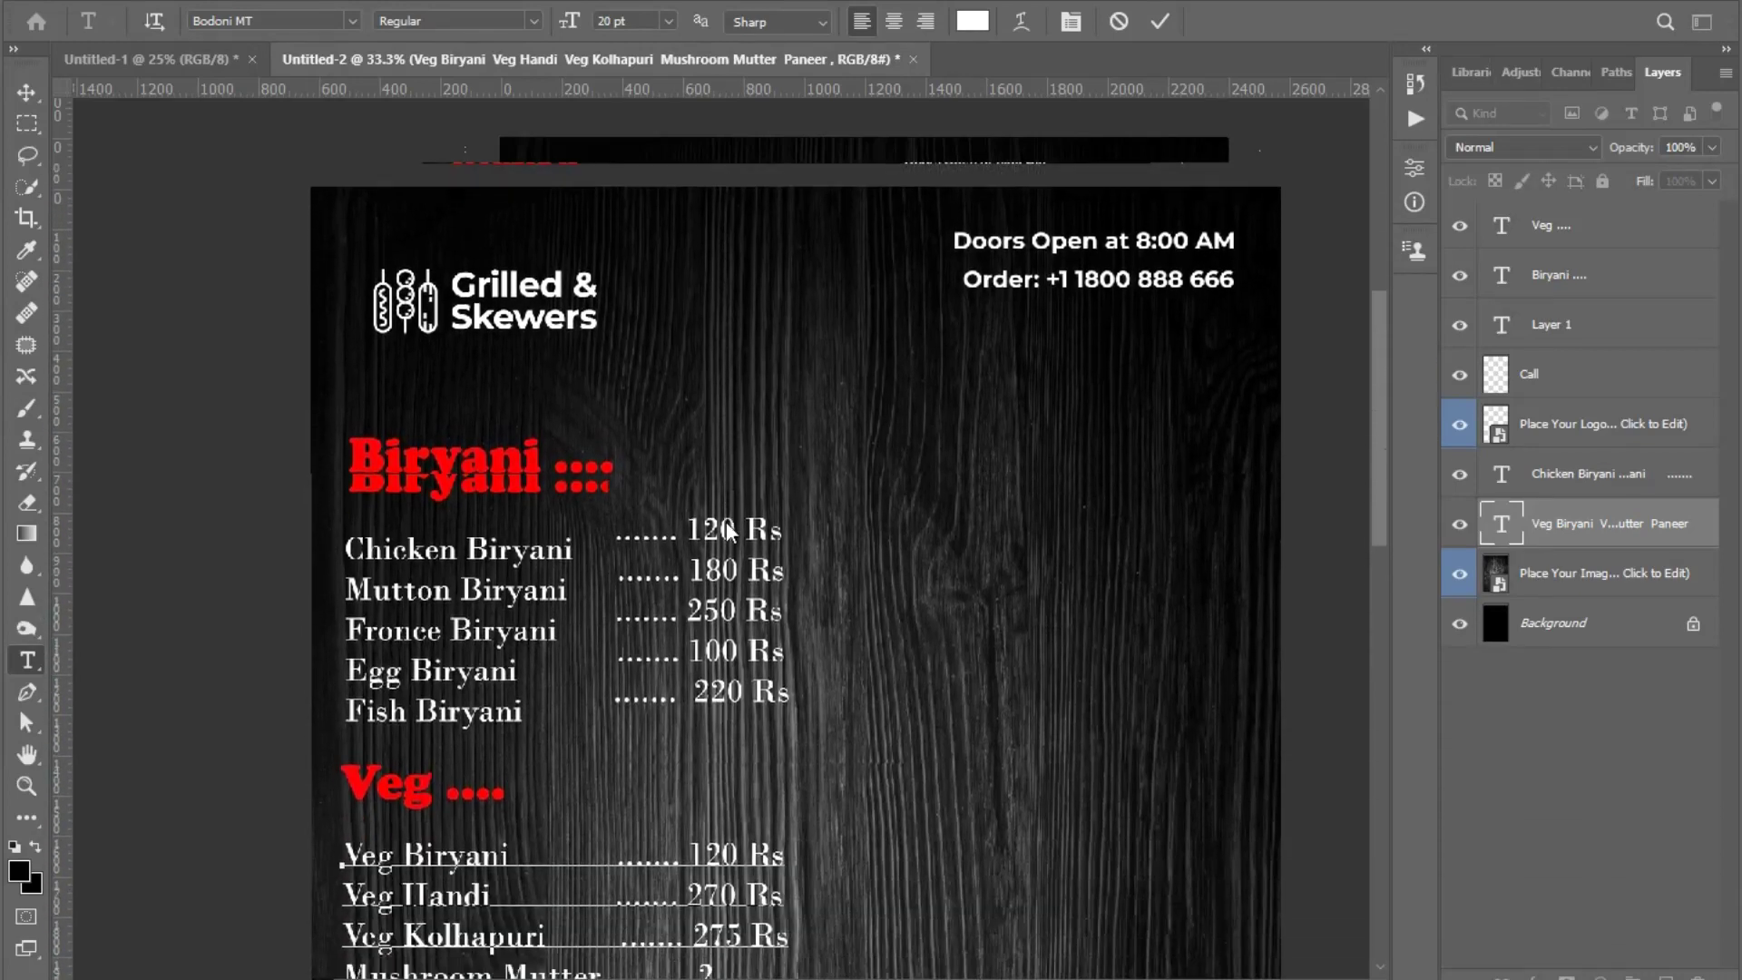
scroll(726, 522, down, 2)
scroll(726, 522, down, 2)
scroll(731, 522, down, 2)
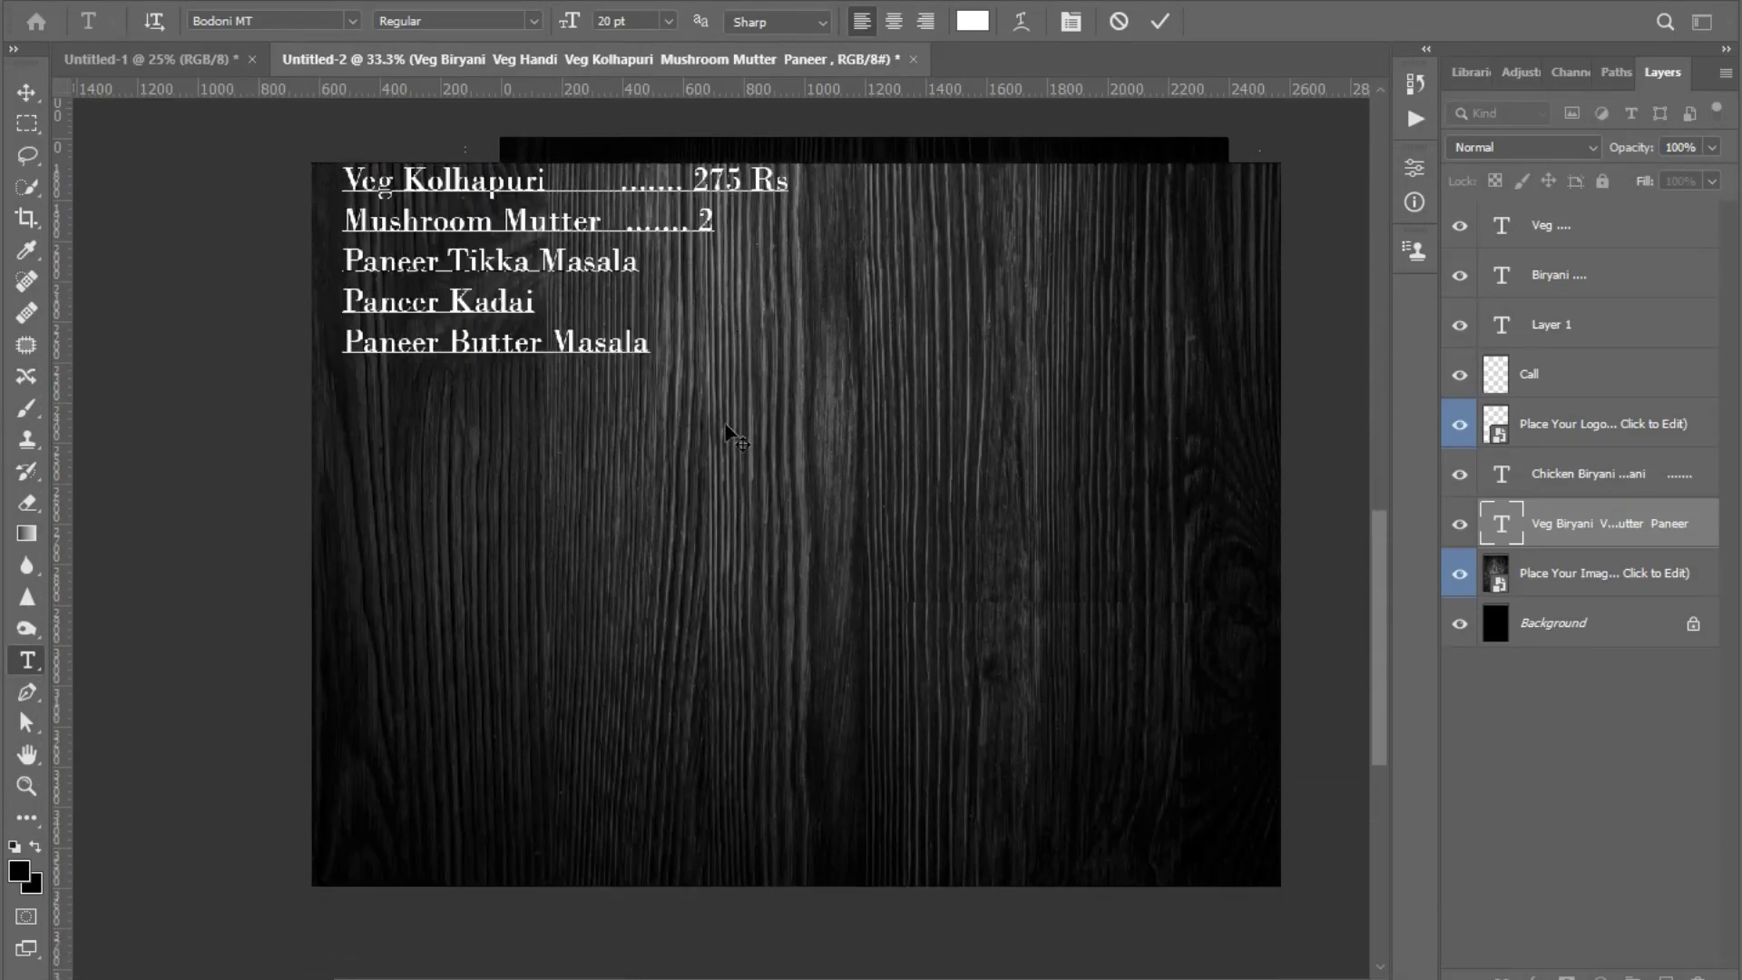
text(70)
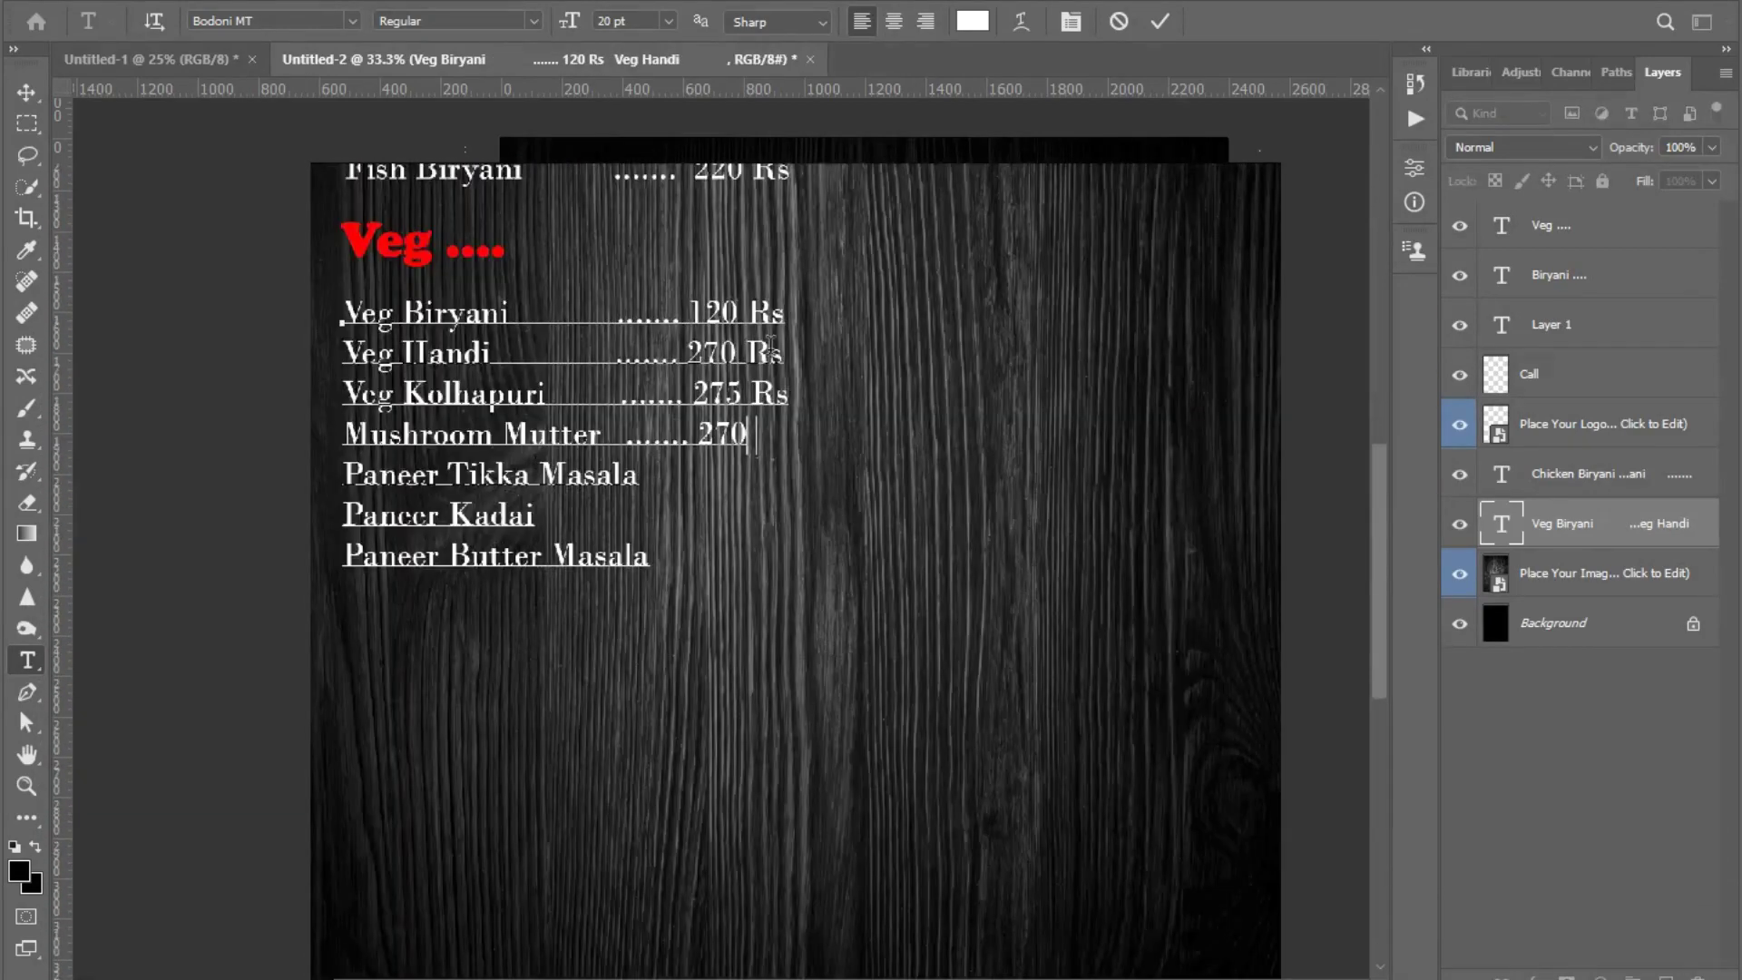
text( Rs)
- Price Paneer Tikka Masala and Paneer Kadai at 270, Paneer Butter Masala at 280
click(756, 478)
text(......)
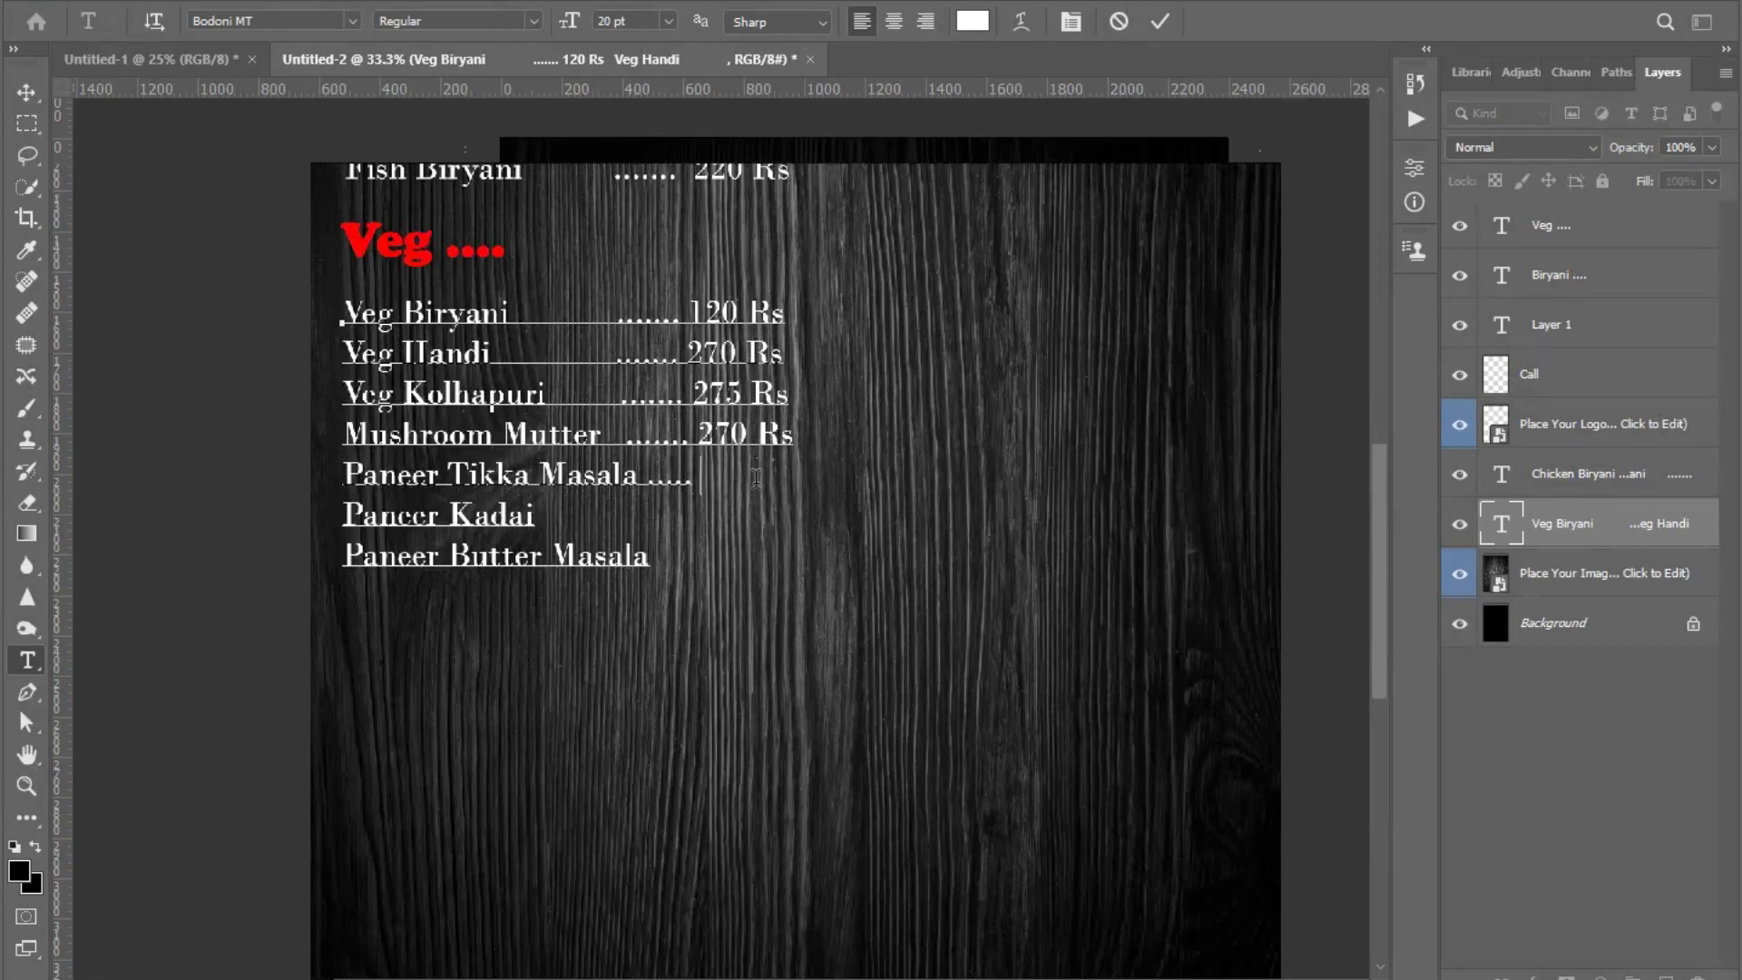
text( 270)
text( Rs)
click(683, 531)
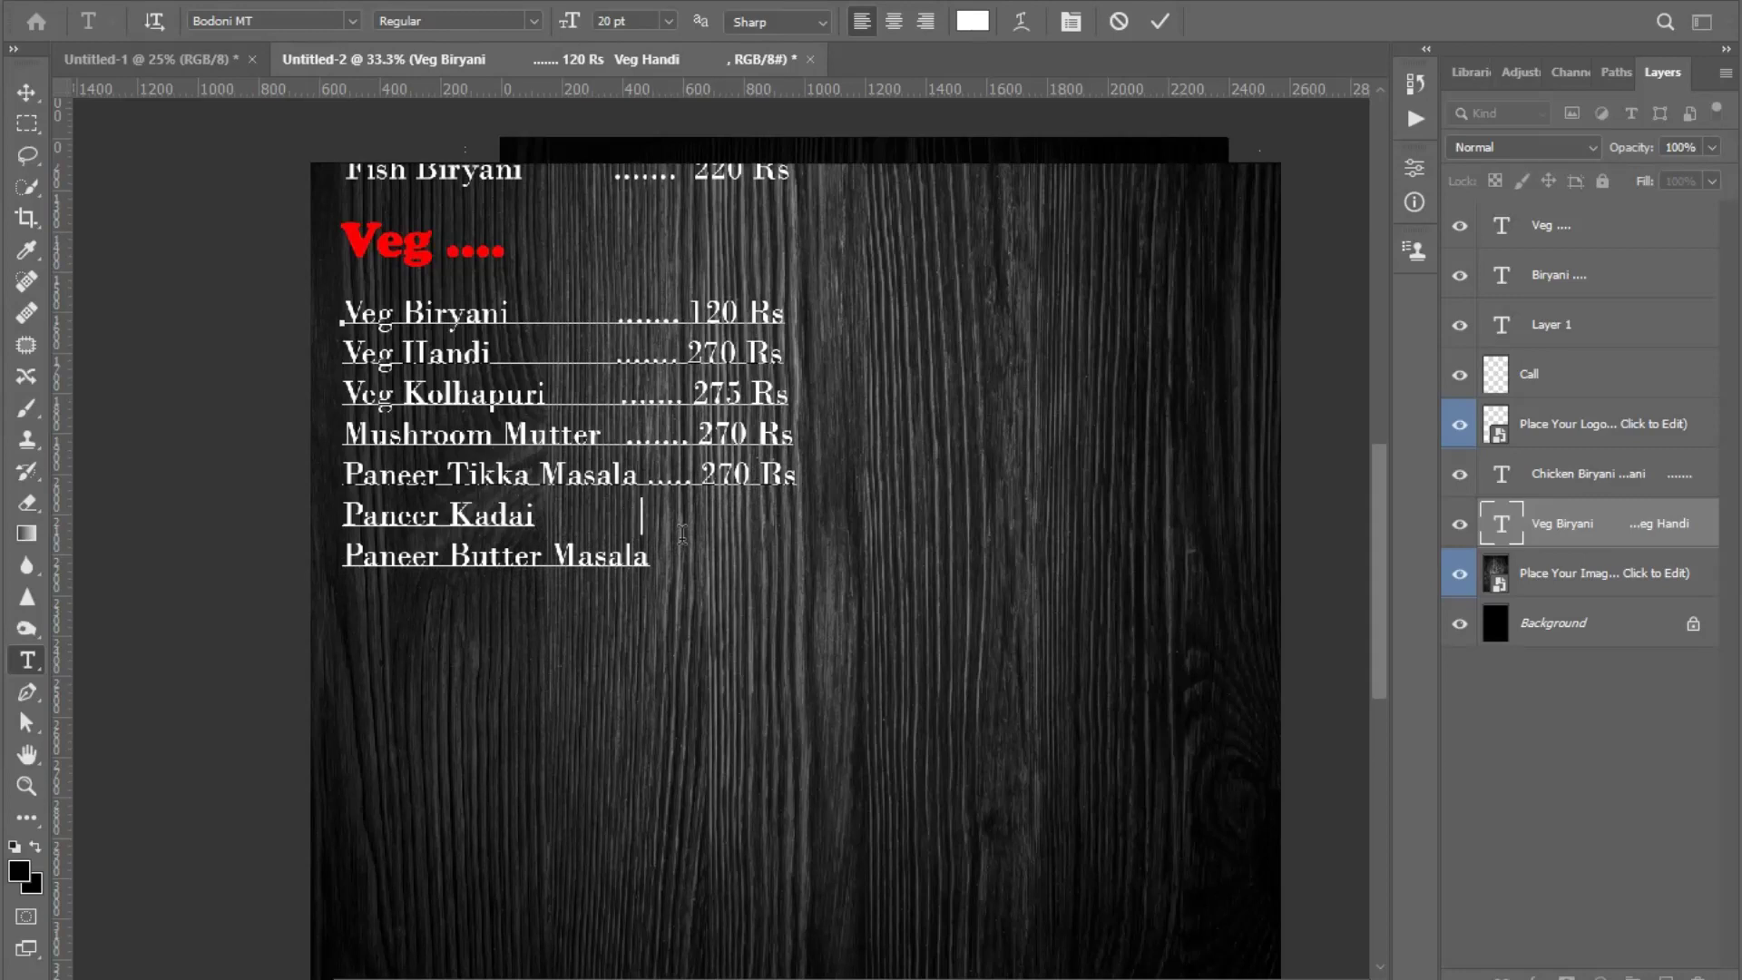
text(. )
text(270)
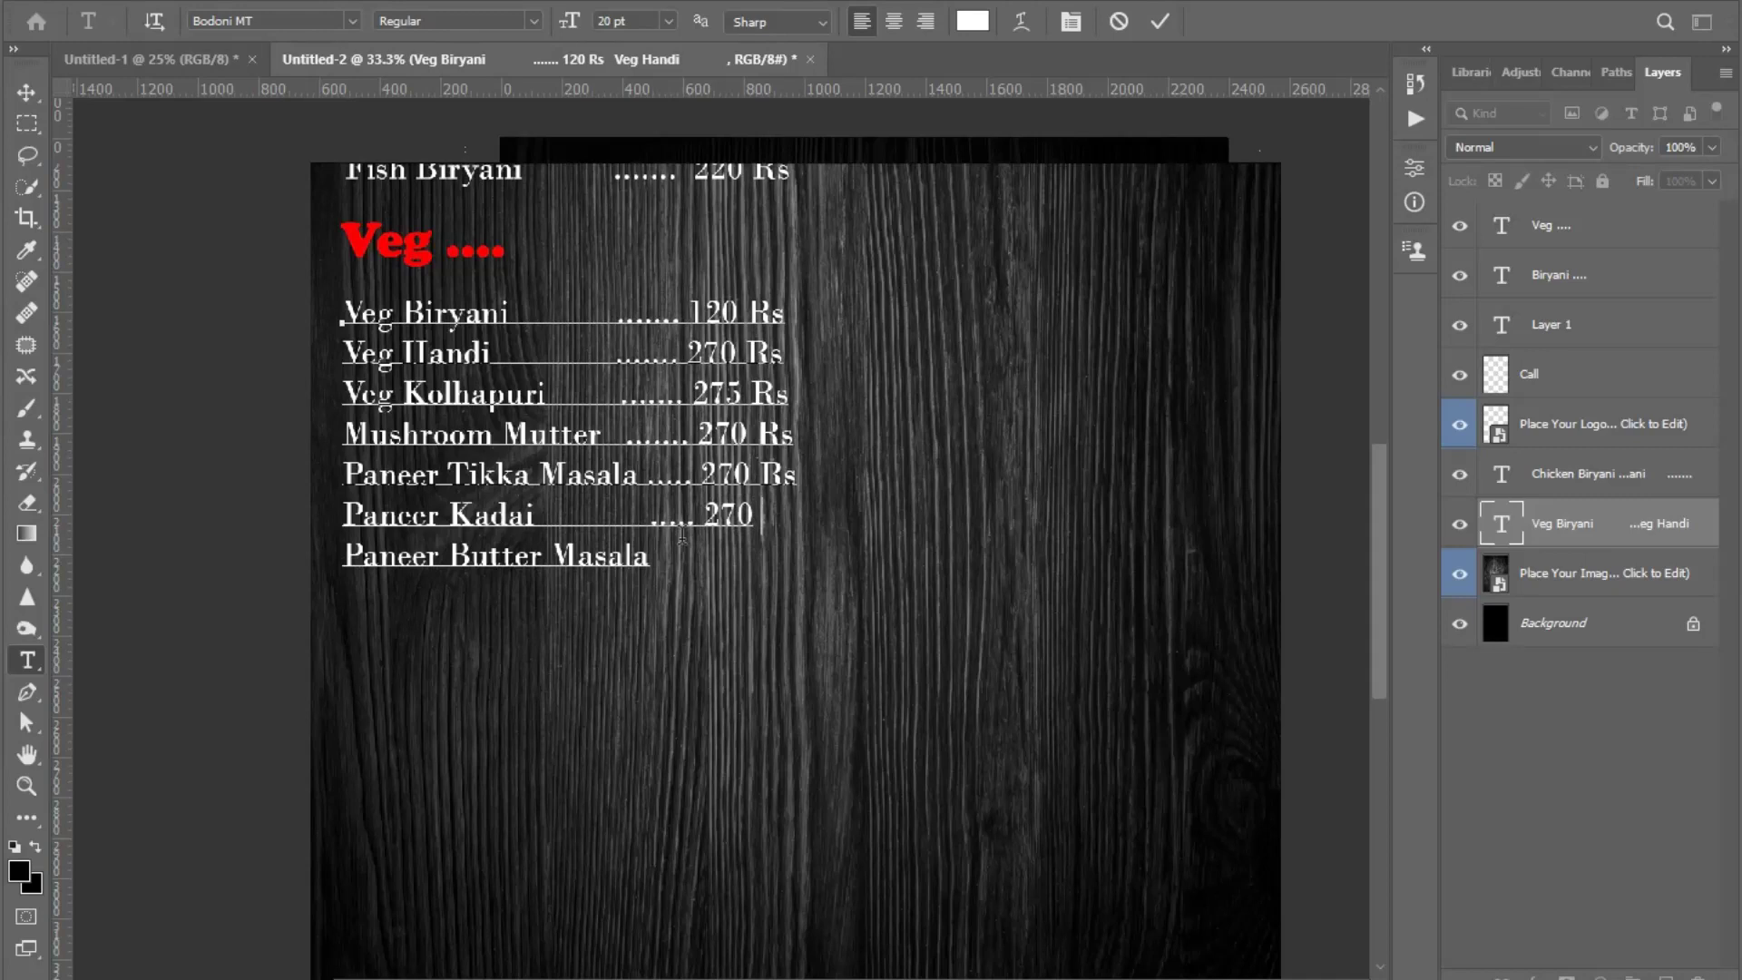
text( Rs)
click(686, 558)
text(.....)
text(2)
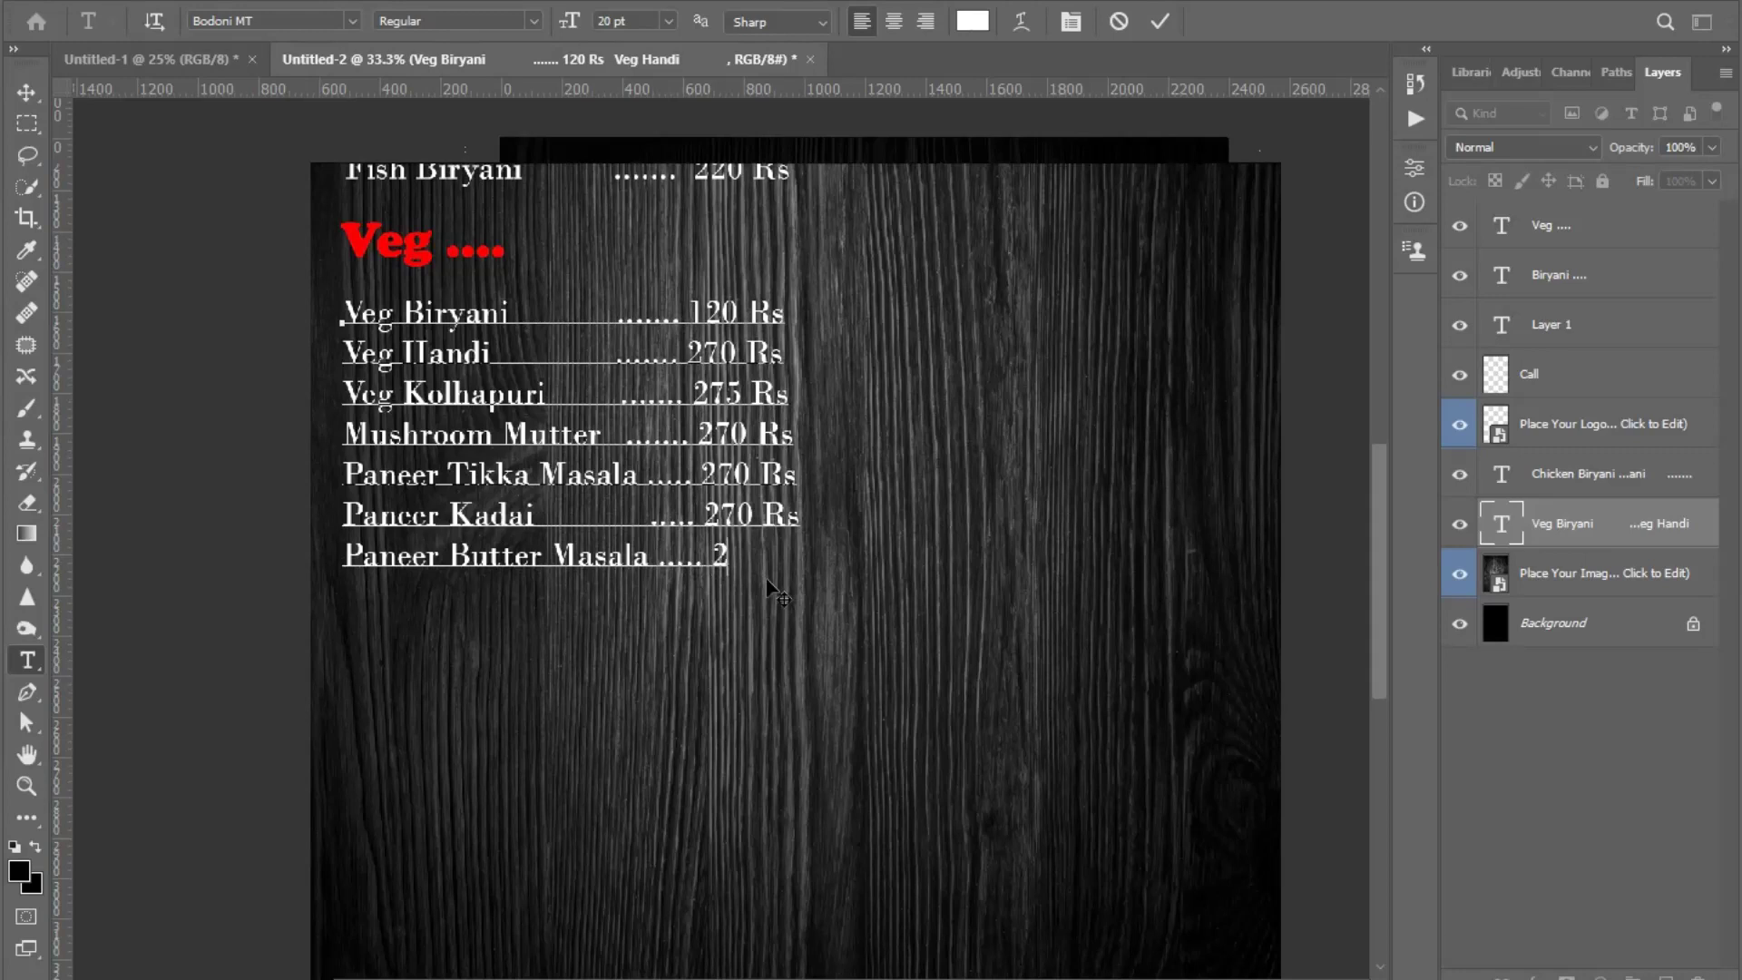
text(80)
key(BackSpace)
key(BackSpace)
key(BackSpace)
key(BackSpace)
text(280 r)
key(BackSpace)
key(BackSpace)
- Finish the 'Rs' on the last price, commit it, and zoom in below the Veg list
text(Rs)
click(26, 92)
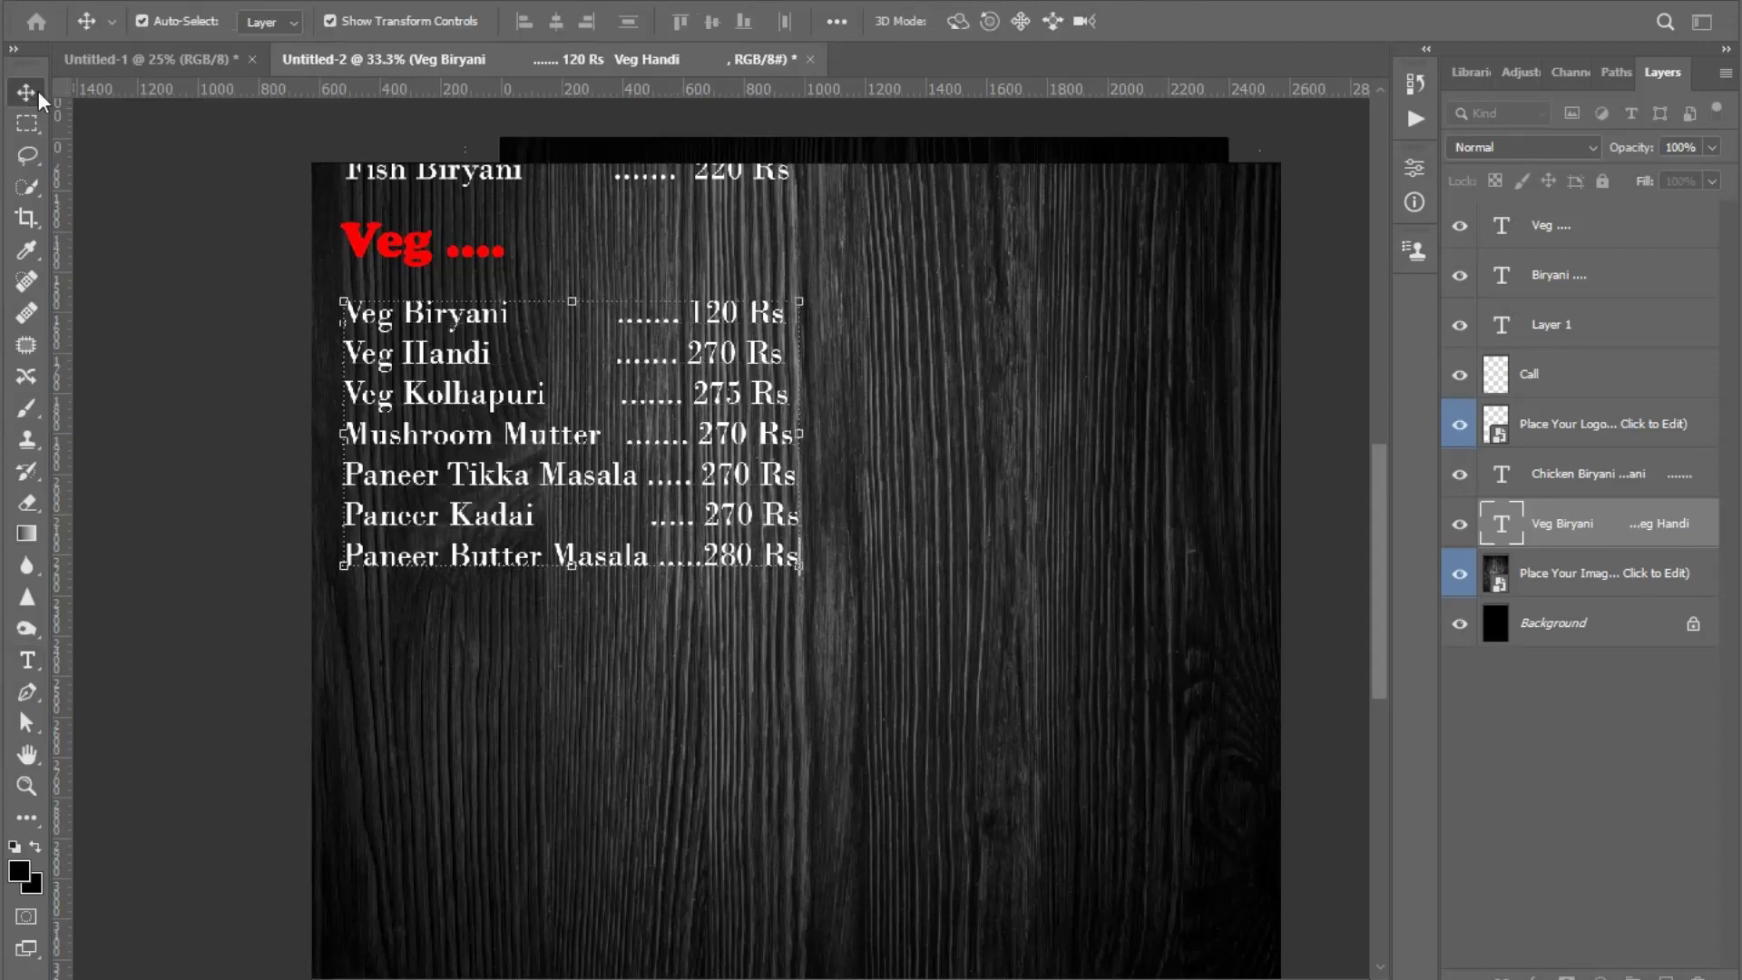
click(967, 518)
ctrl+alt+click(906, 494)
drag(905, 493, 792, 458)
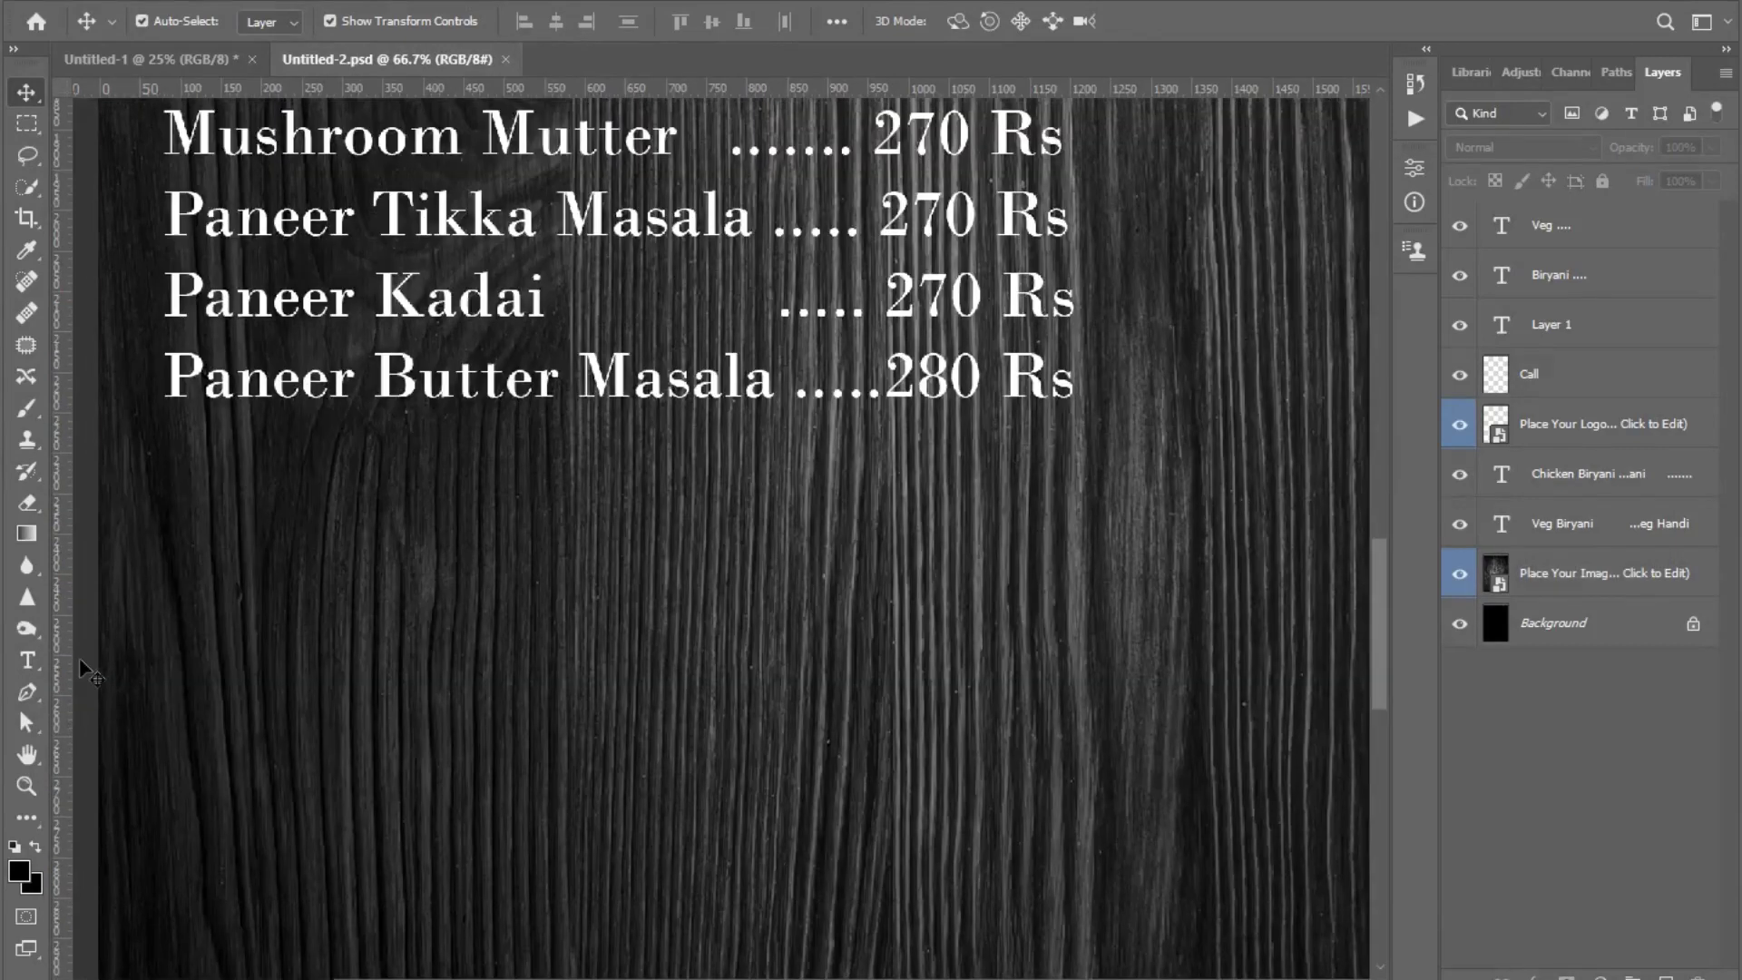
- Type the heading 'Non & Veg Curry .........' below the Veg items
click(27, 660)
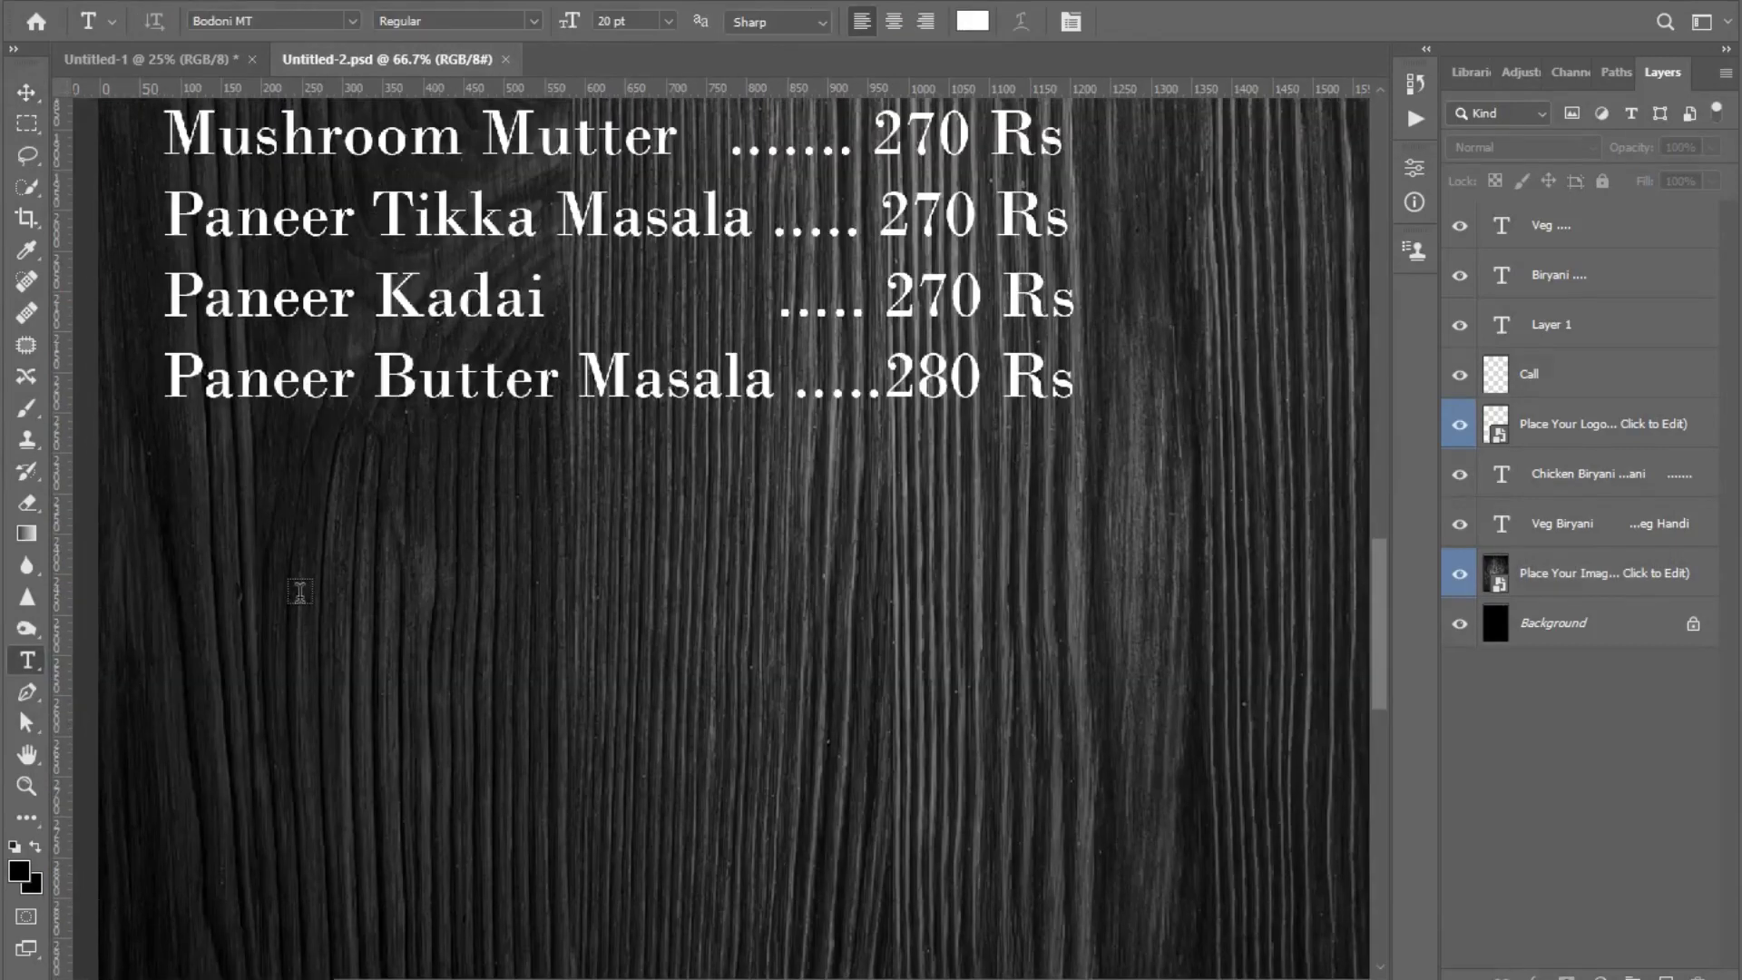
click(286, 590)
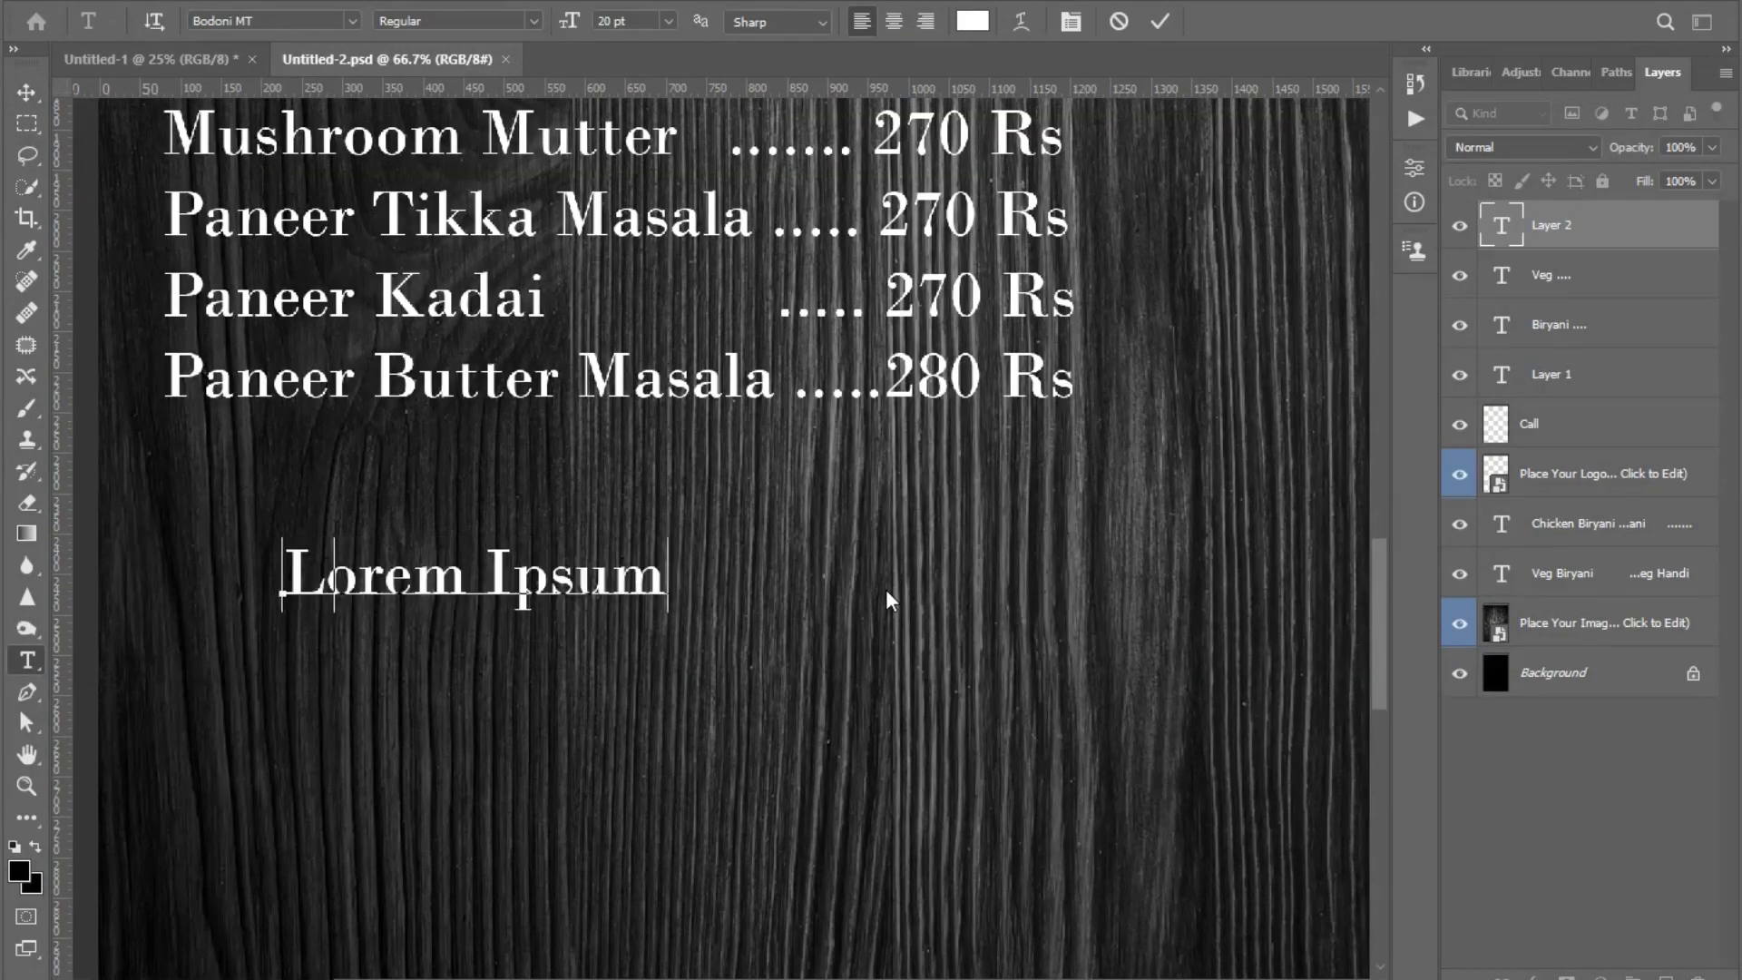
text(Non &)
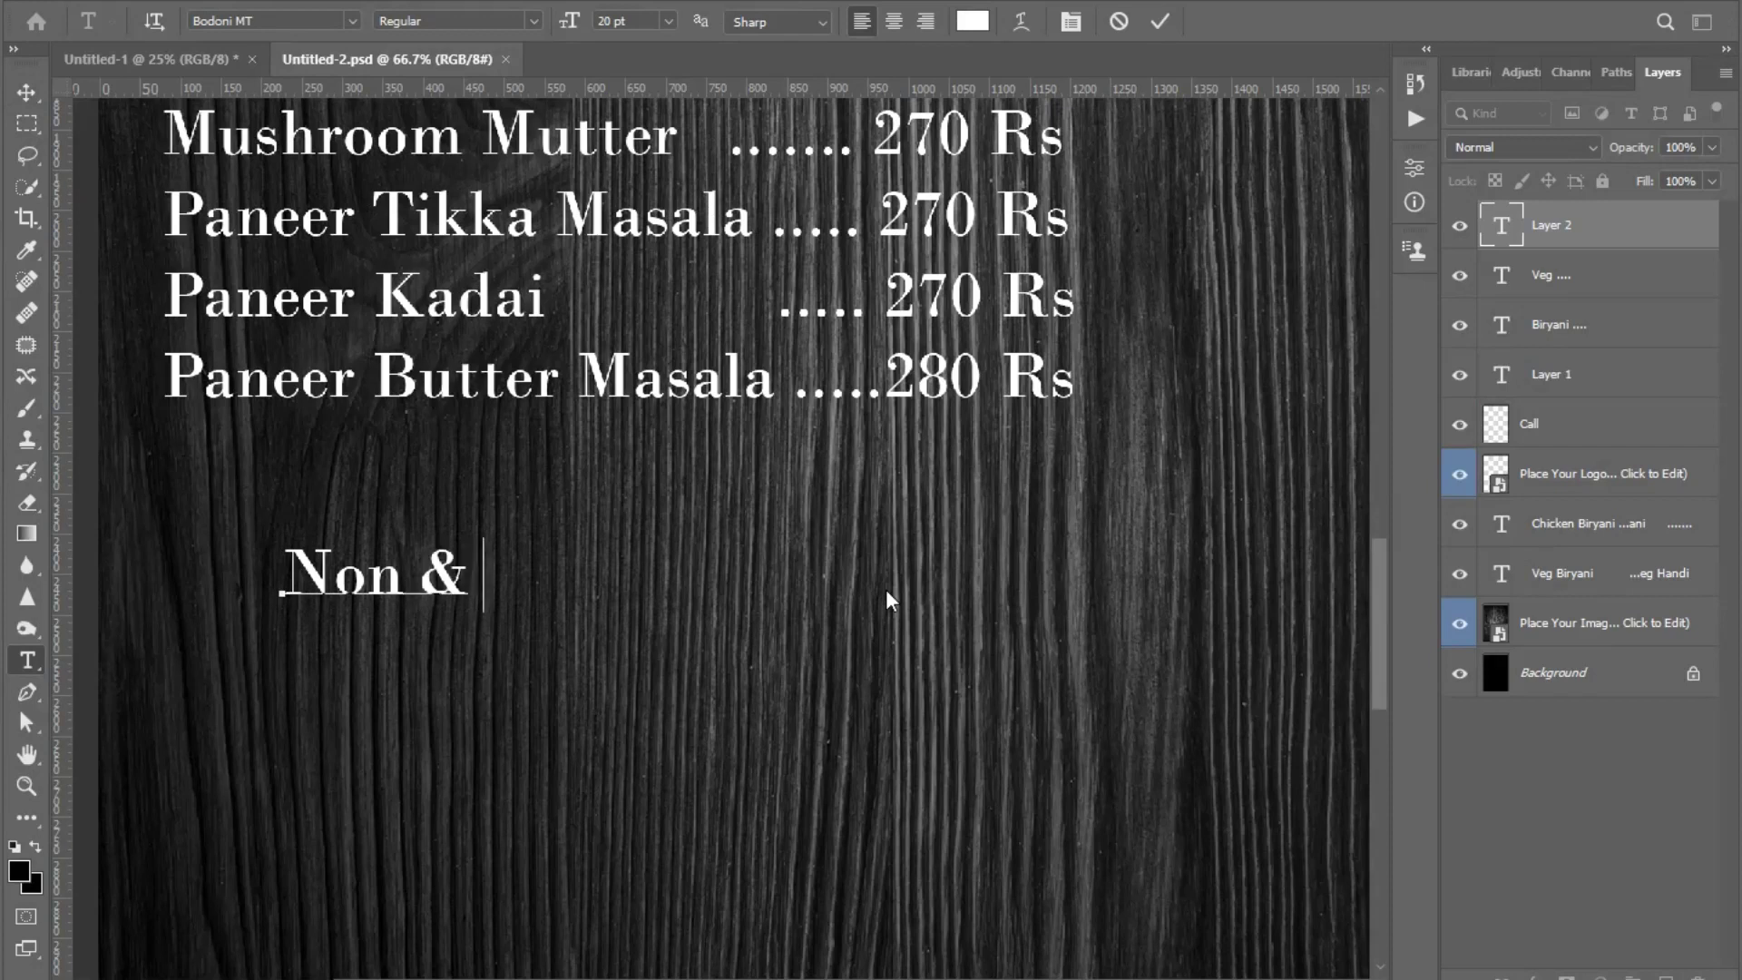
text( Veg ...)
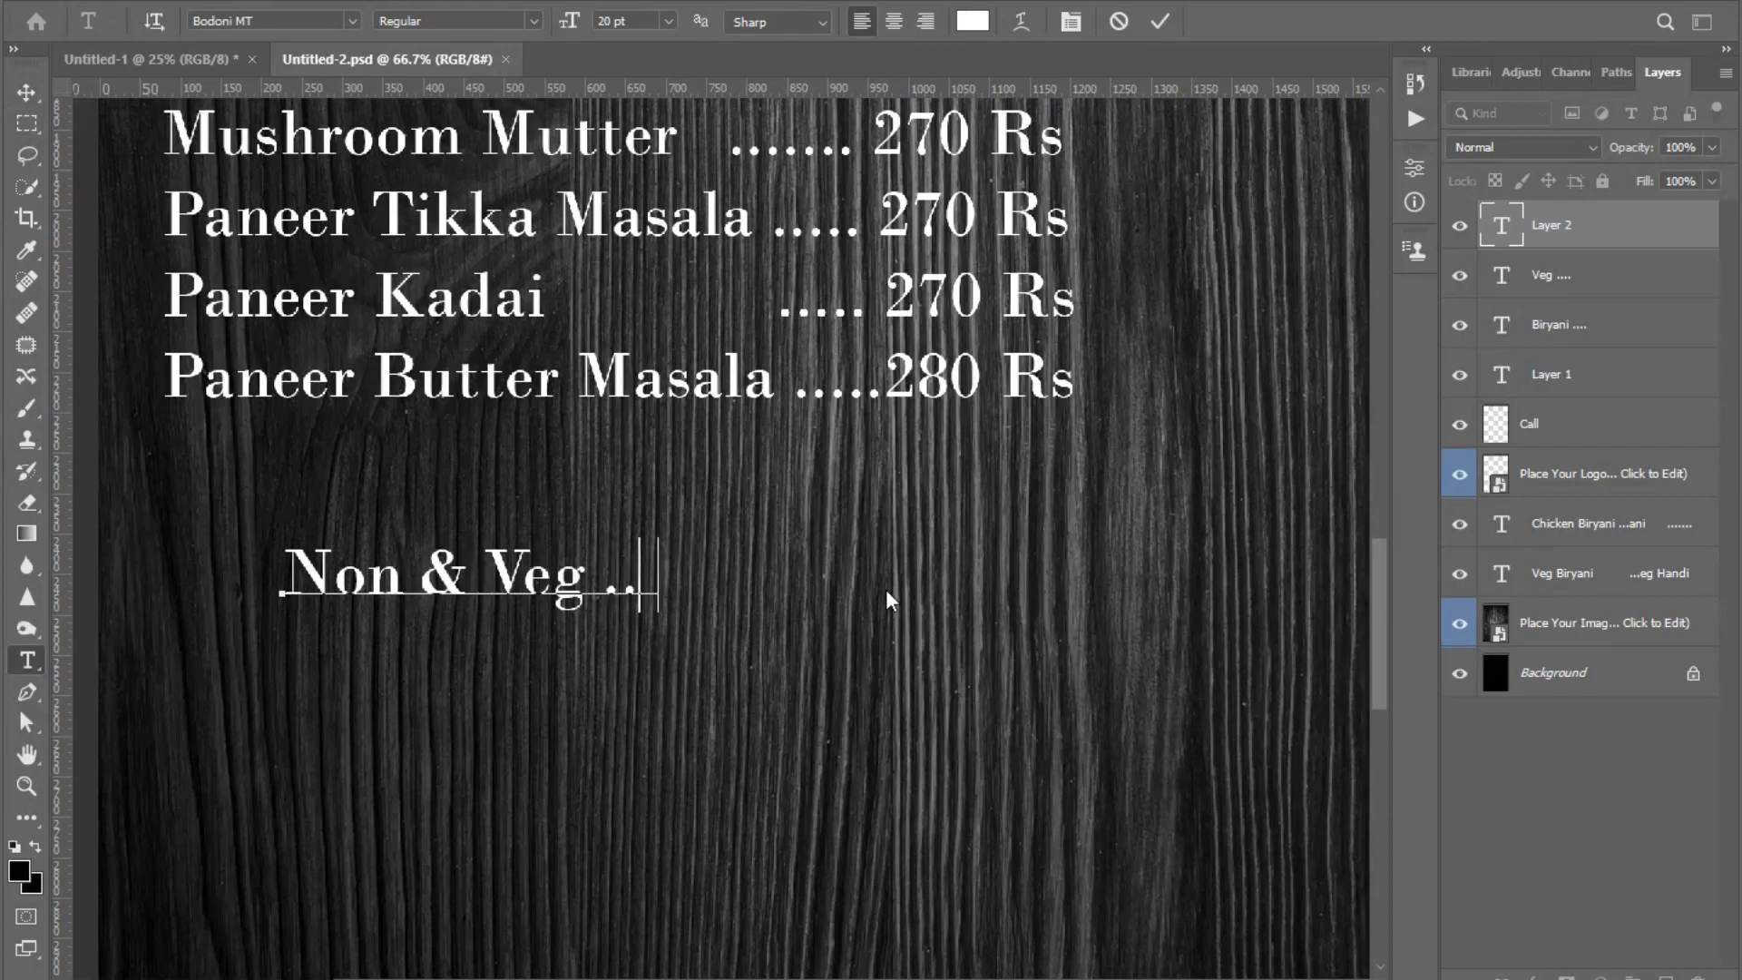
text(..)
key(BackSpace)
key(BackSpace)
key(BackSpace)
key(BackSpace)
text(Curry )
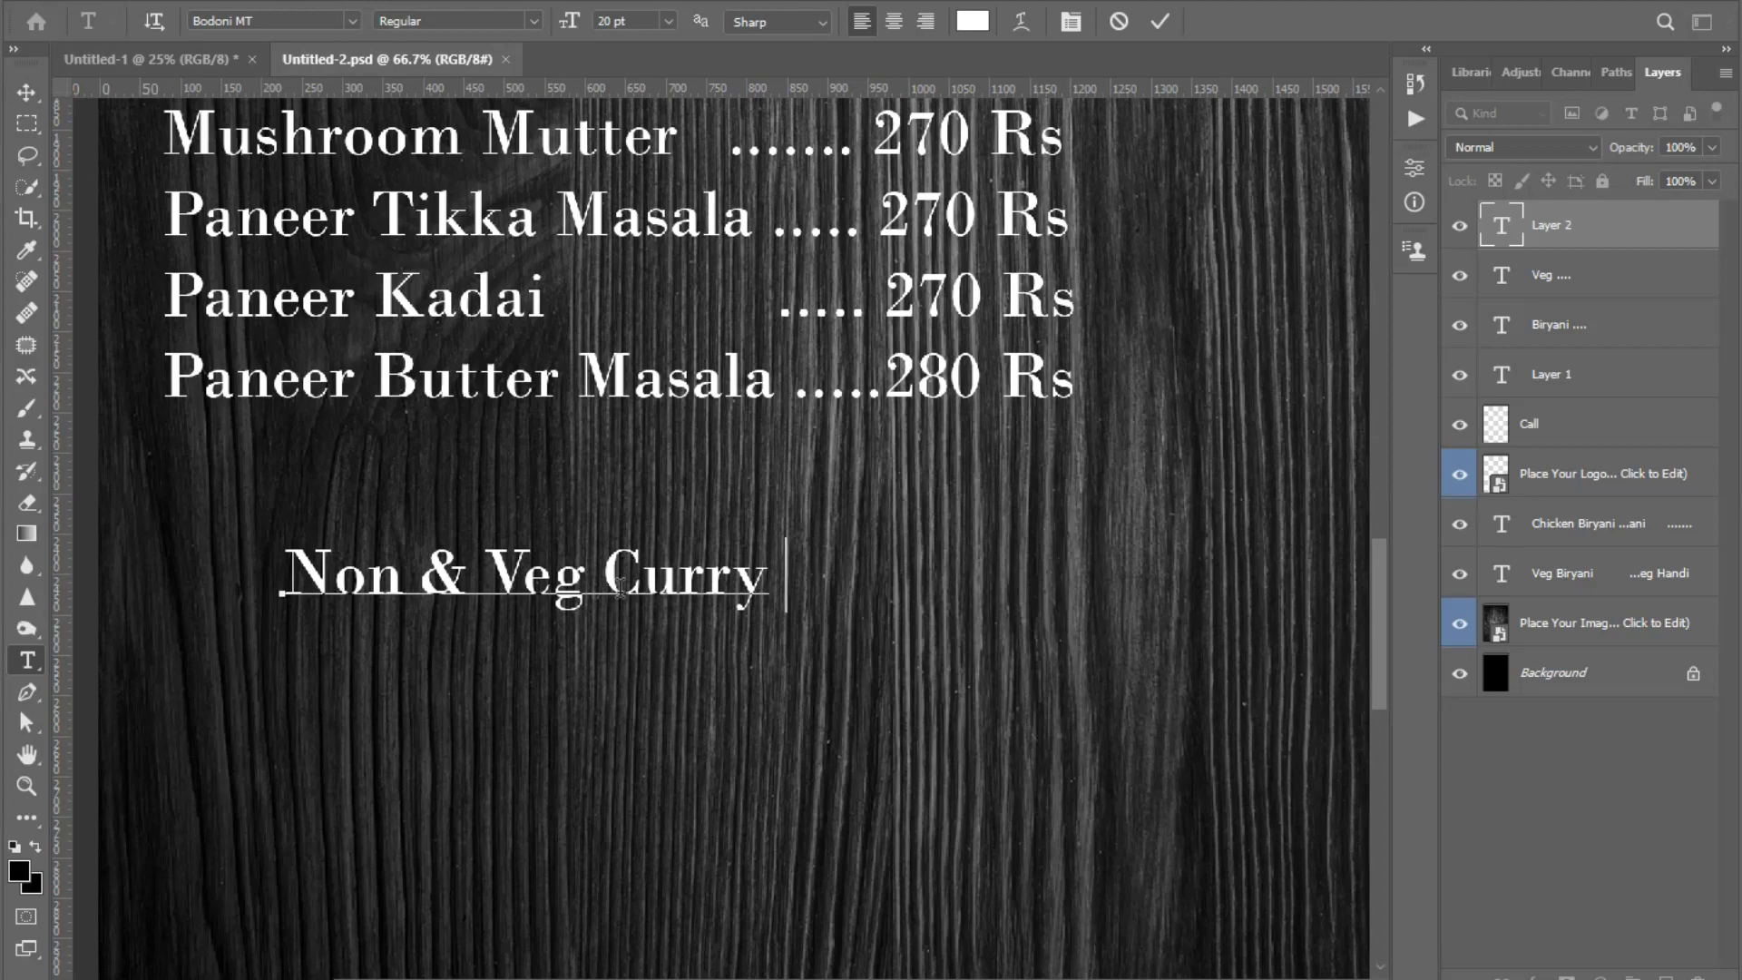
text(.........)
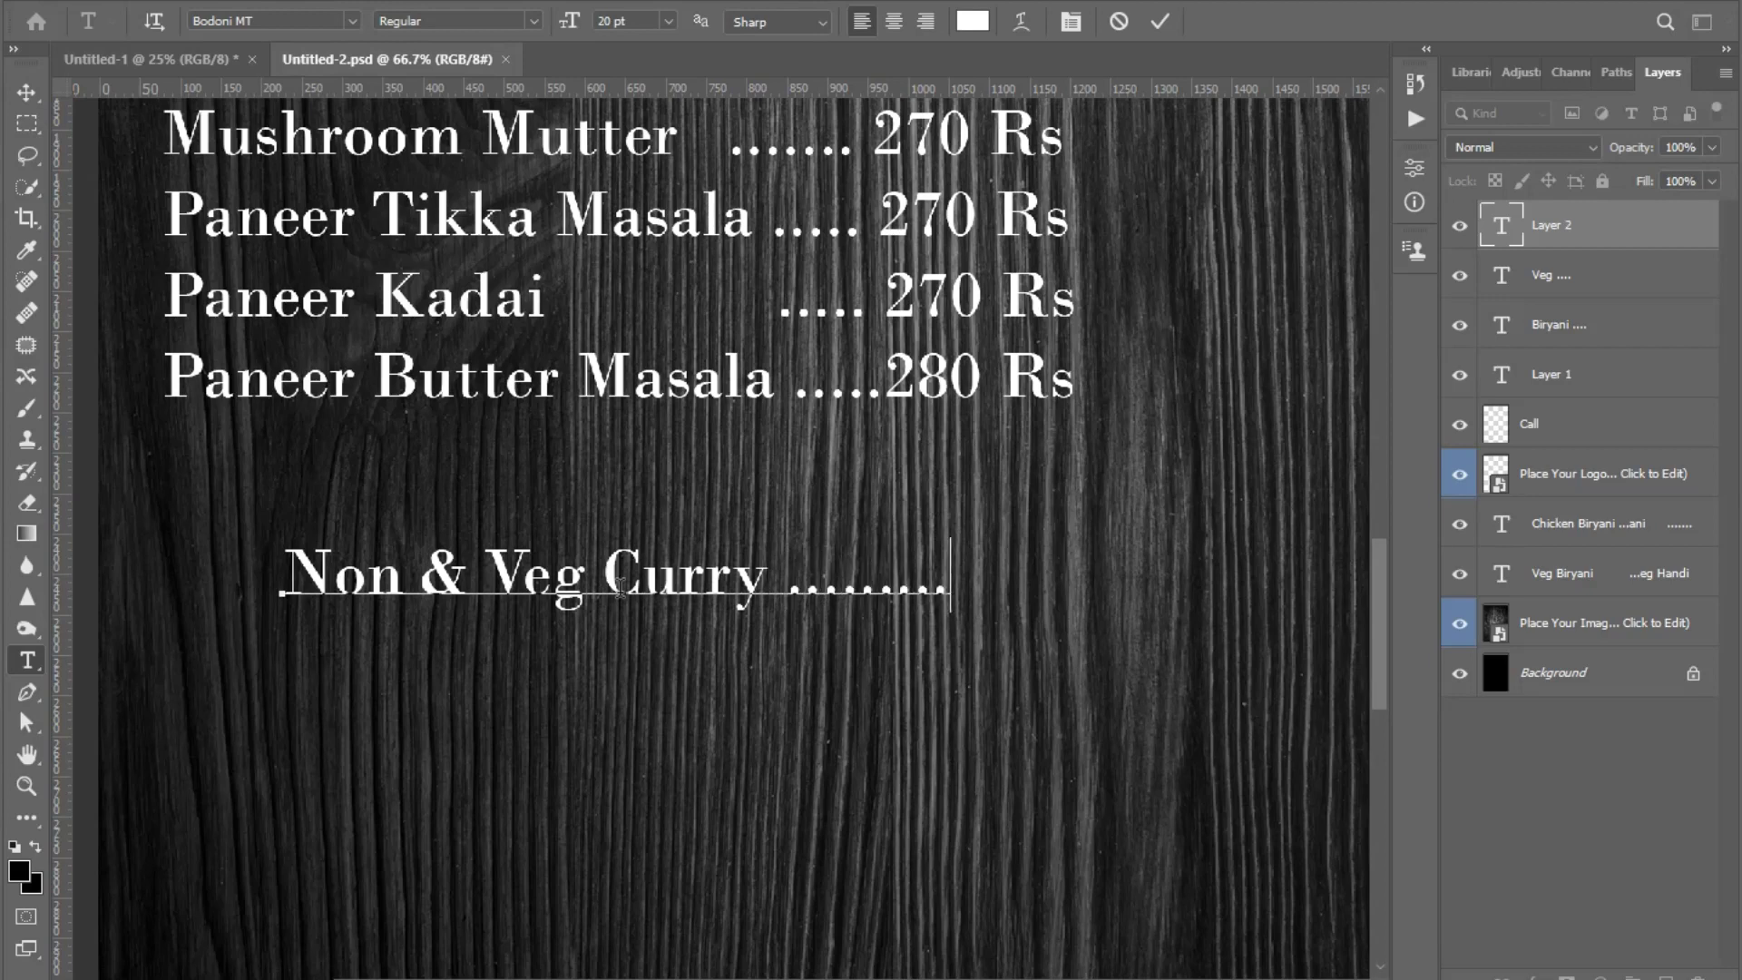
- Make the Non & Veg Curry heading red (ff0000) in Cooper Black
drag(283, 572, 951, 581)
click(972, 20)
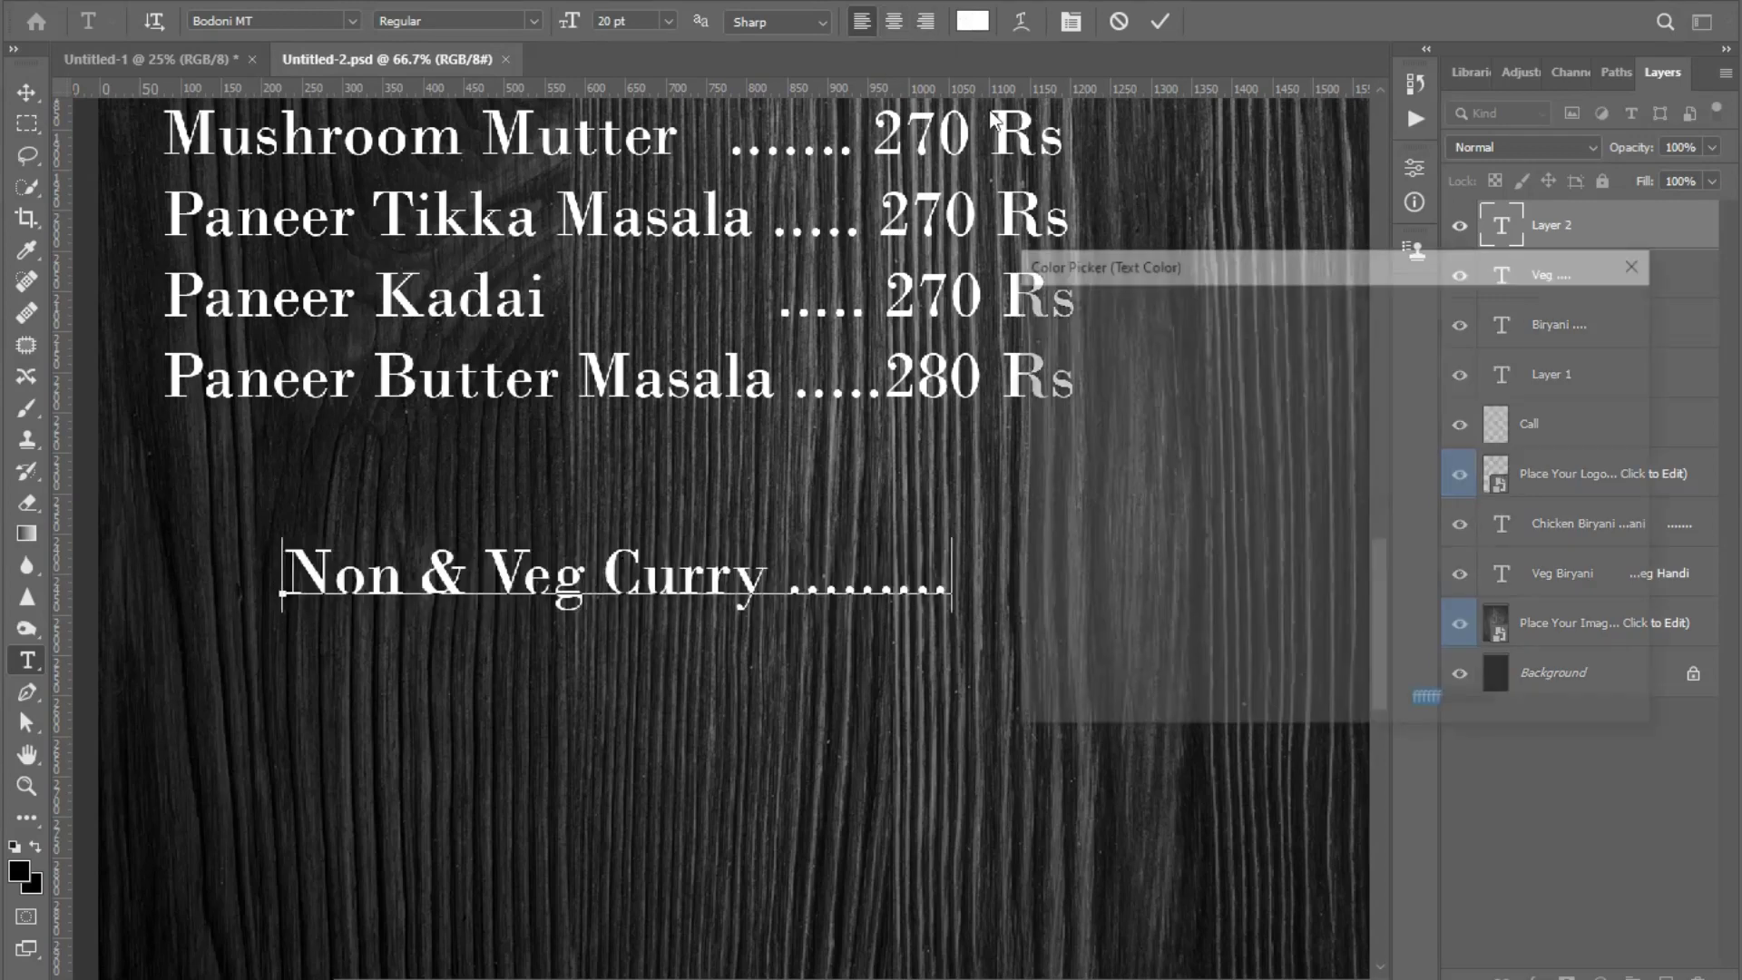
text(ff0000)
click(1577, 309)
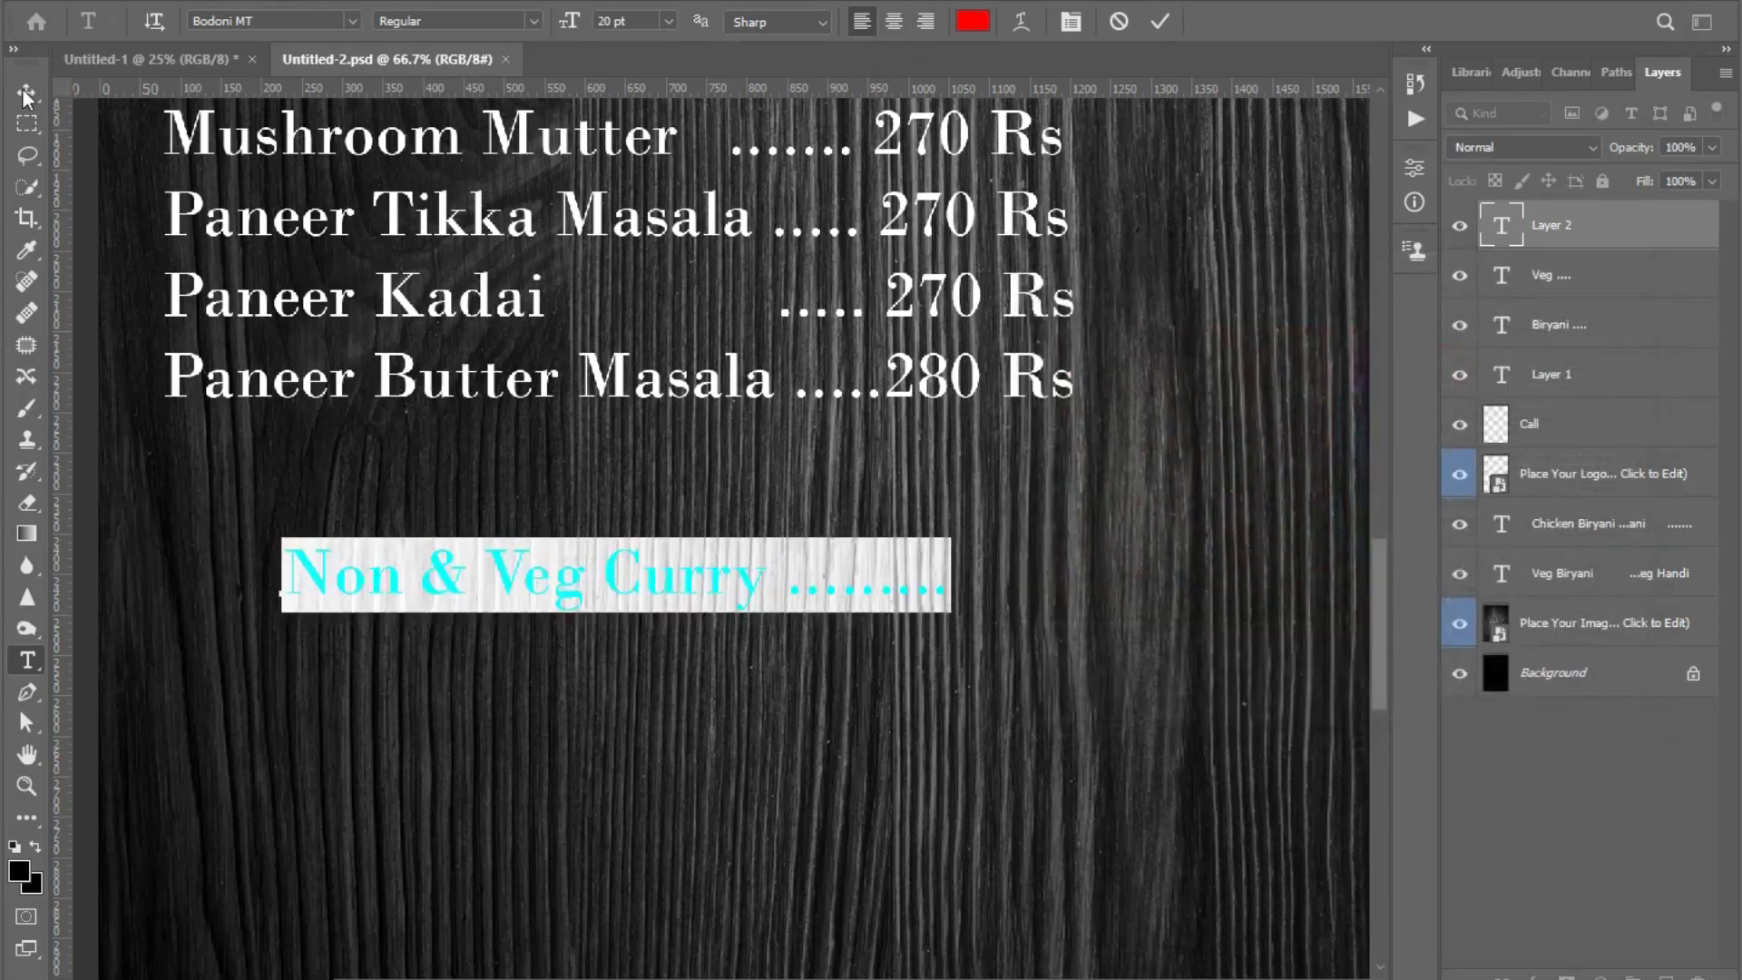
click(352, 21)
click(479, 180)
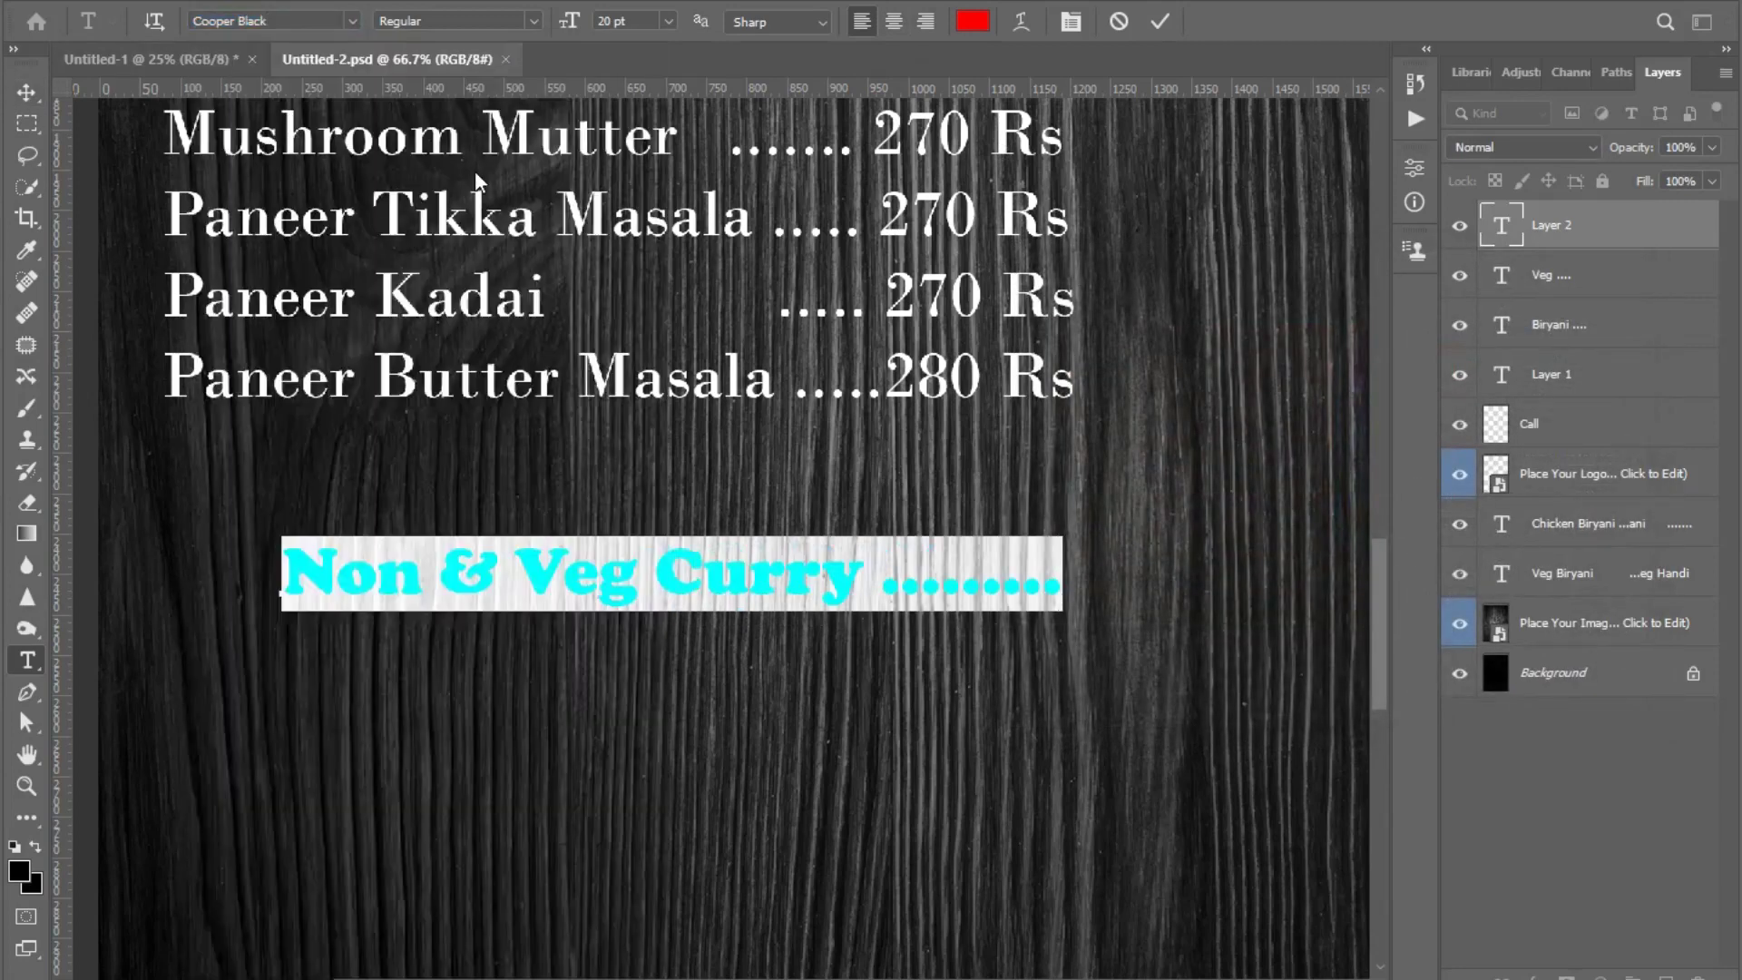
- Move the Non & Veg Curry heading up-left beneath the Veg item list
click(27, 91)
drag(410, 588, 262, 508)
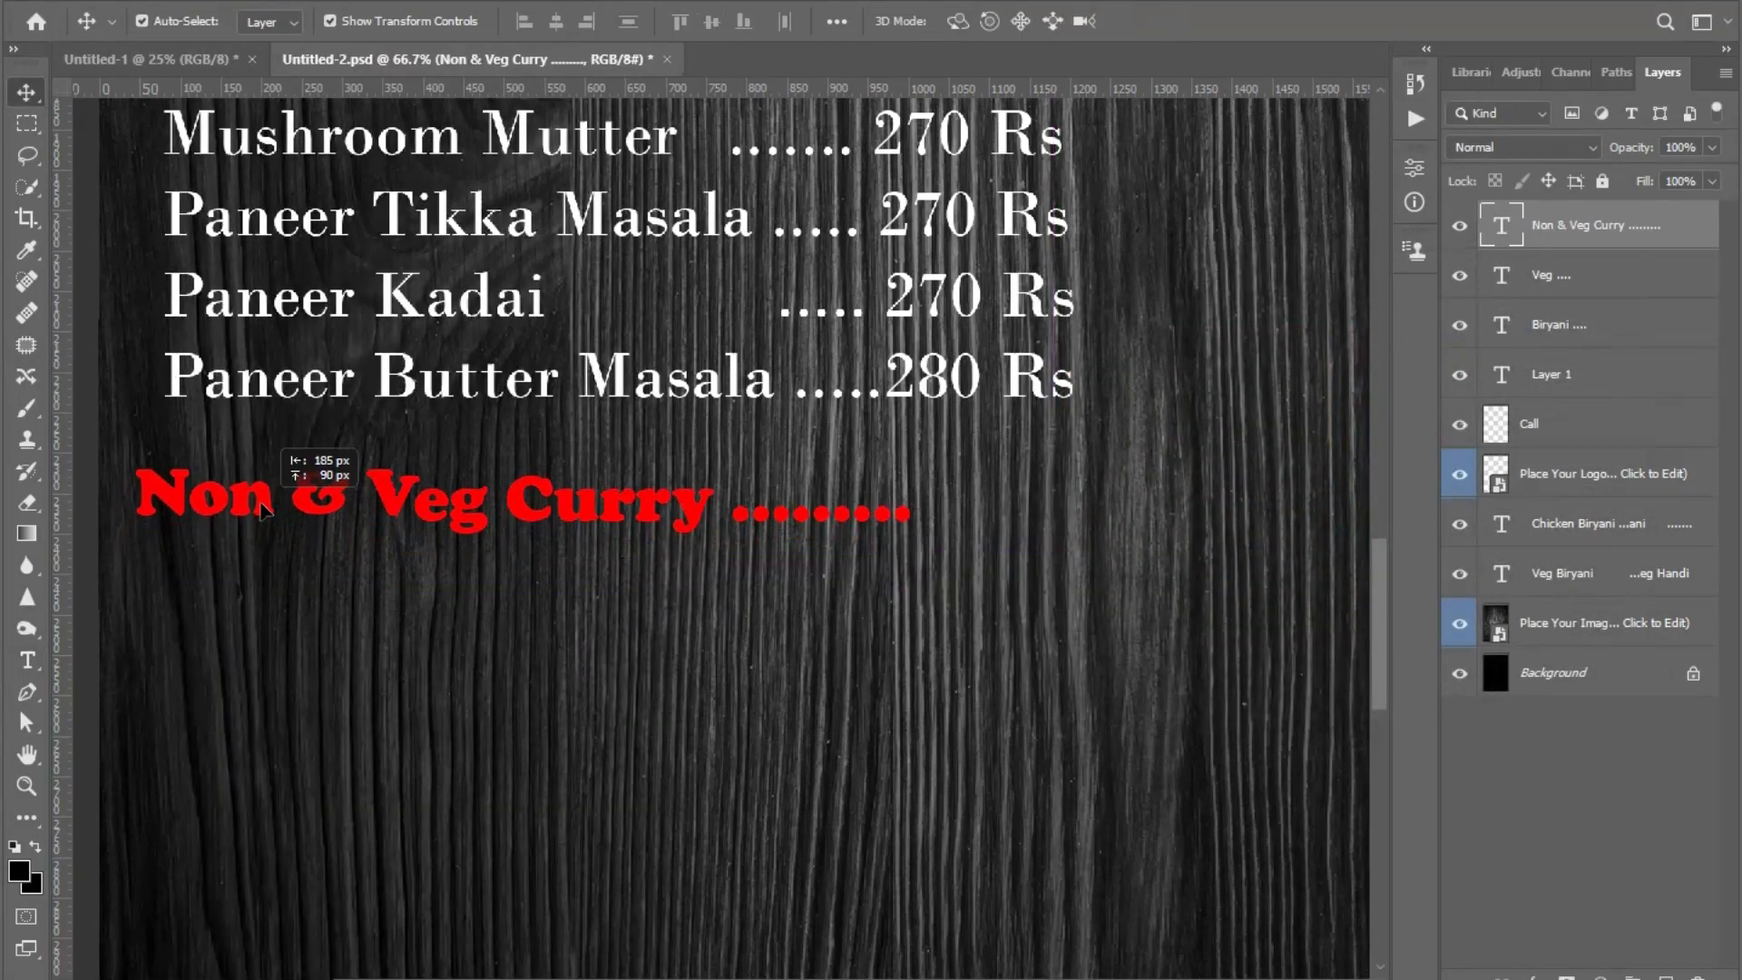
click(541, 661)
scroll(543, 662, down, 4)
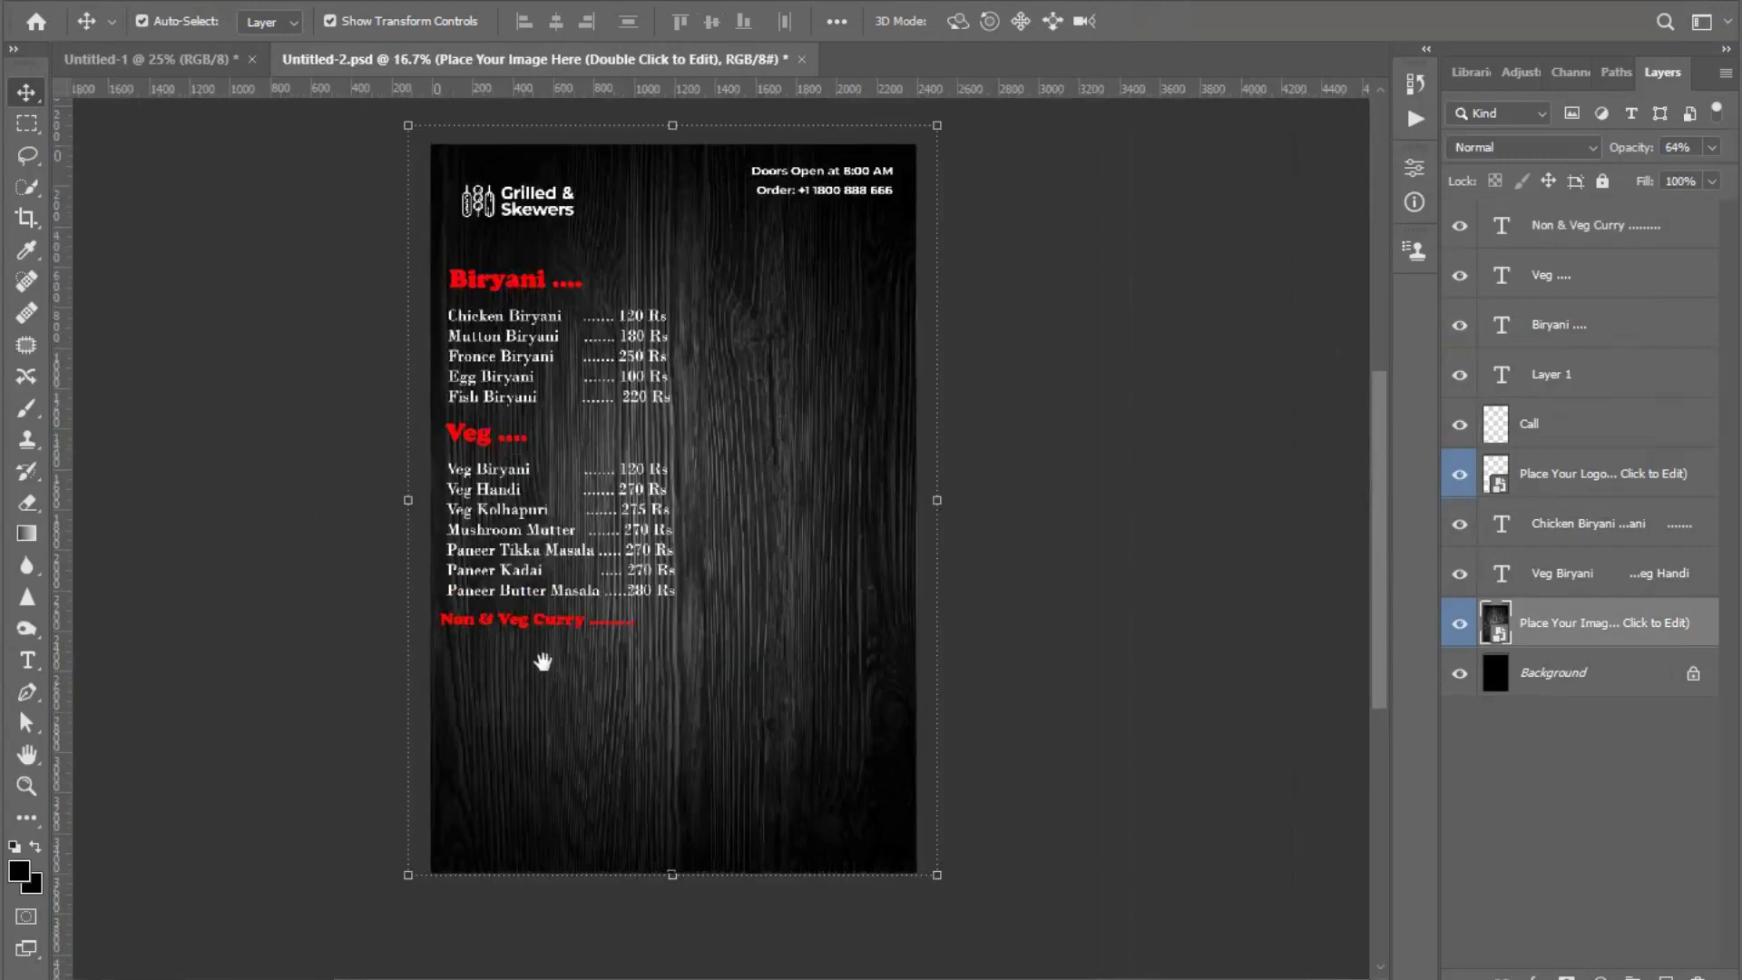
click(520, 625)
scroll(520, 624, up, 3)
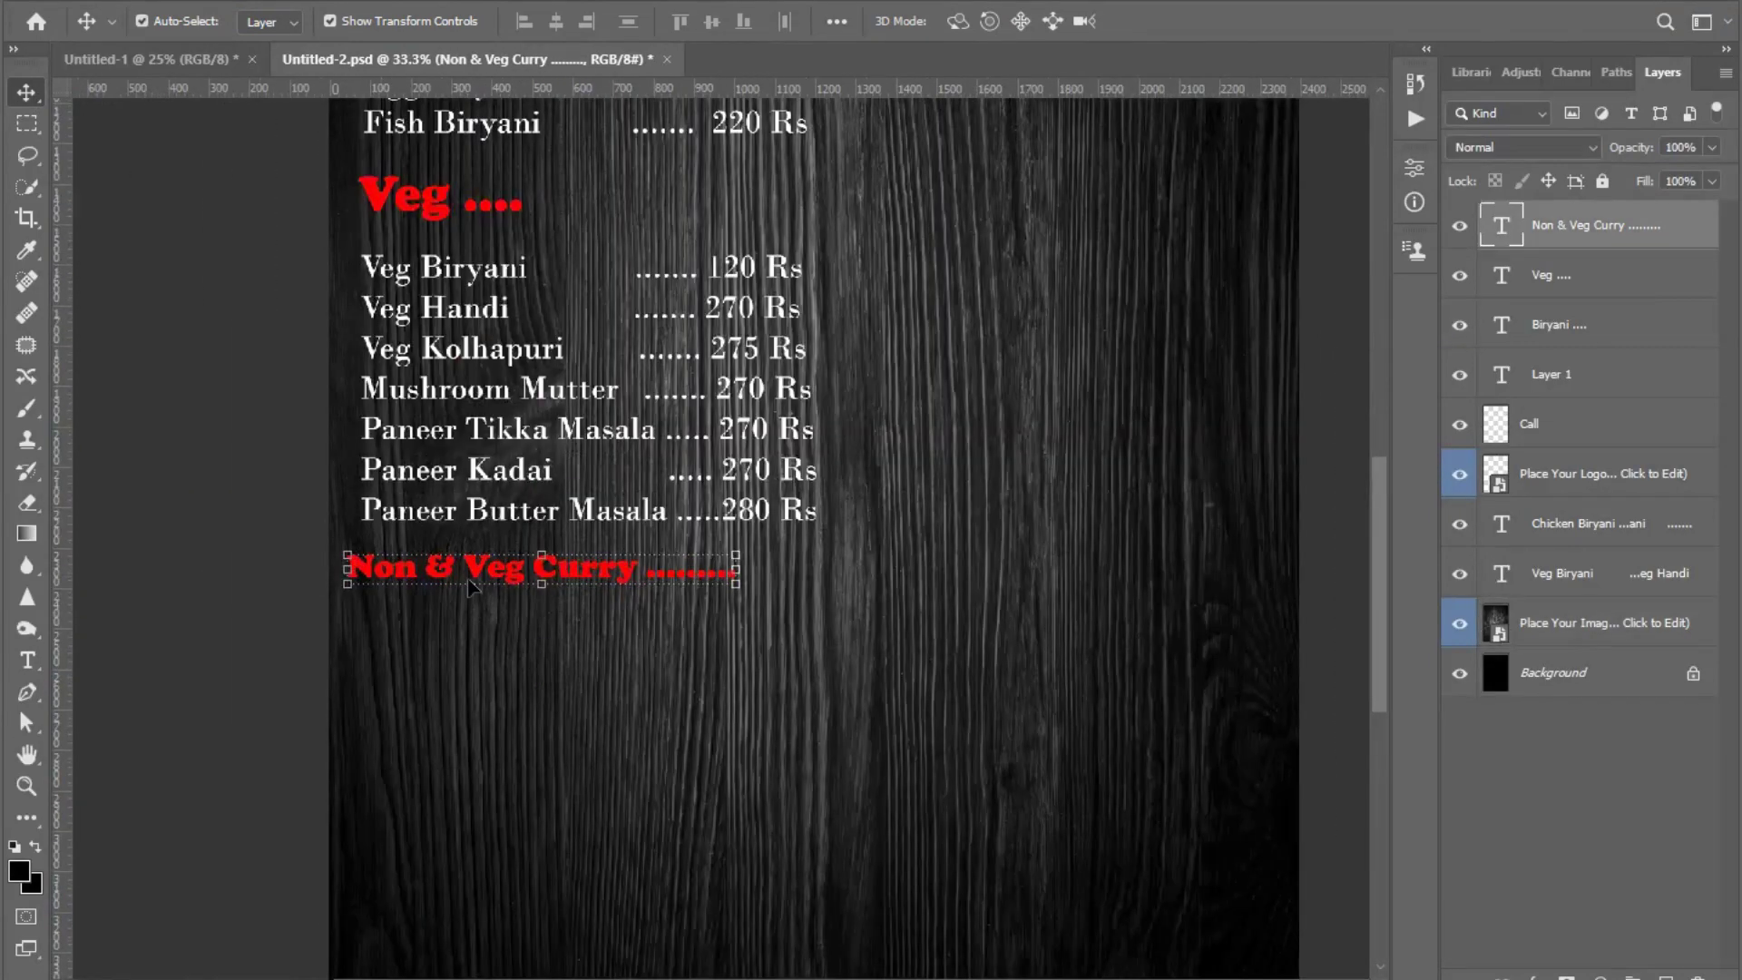
- Reopen the Non & Veg Curry and Veg headings to compare their styling, then deselect
click(28, 659)
key(Return)
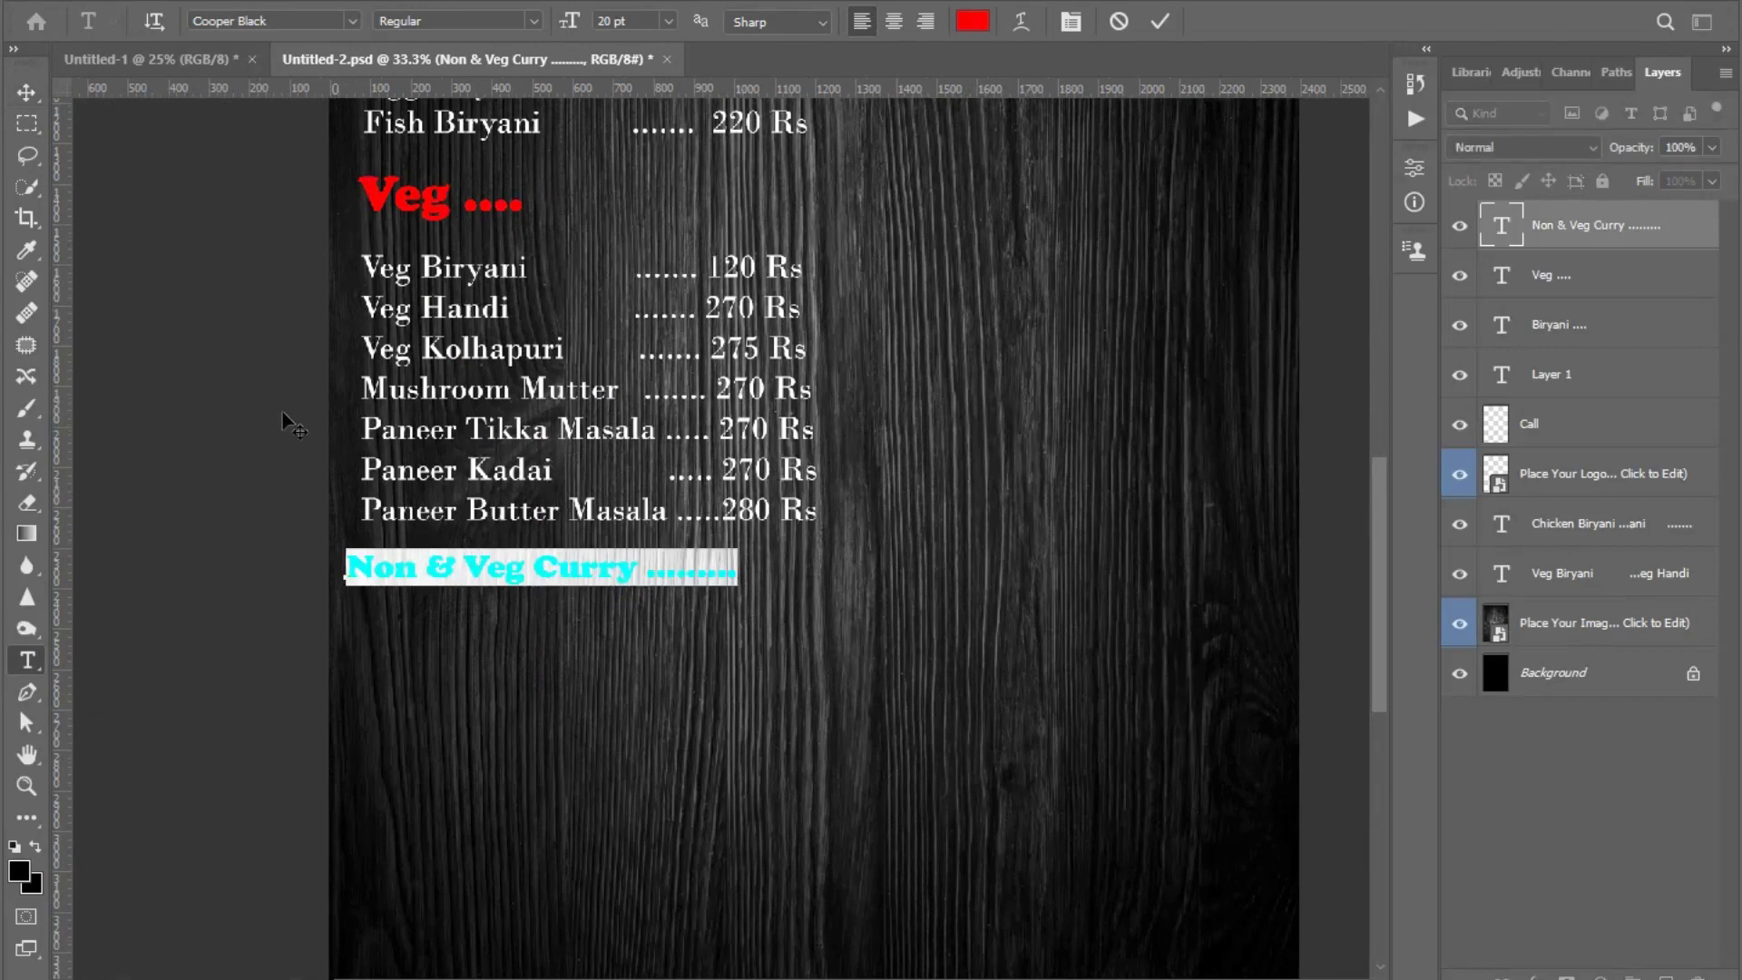
click(35, 101)
key(t)
double_click(404, 198)
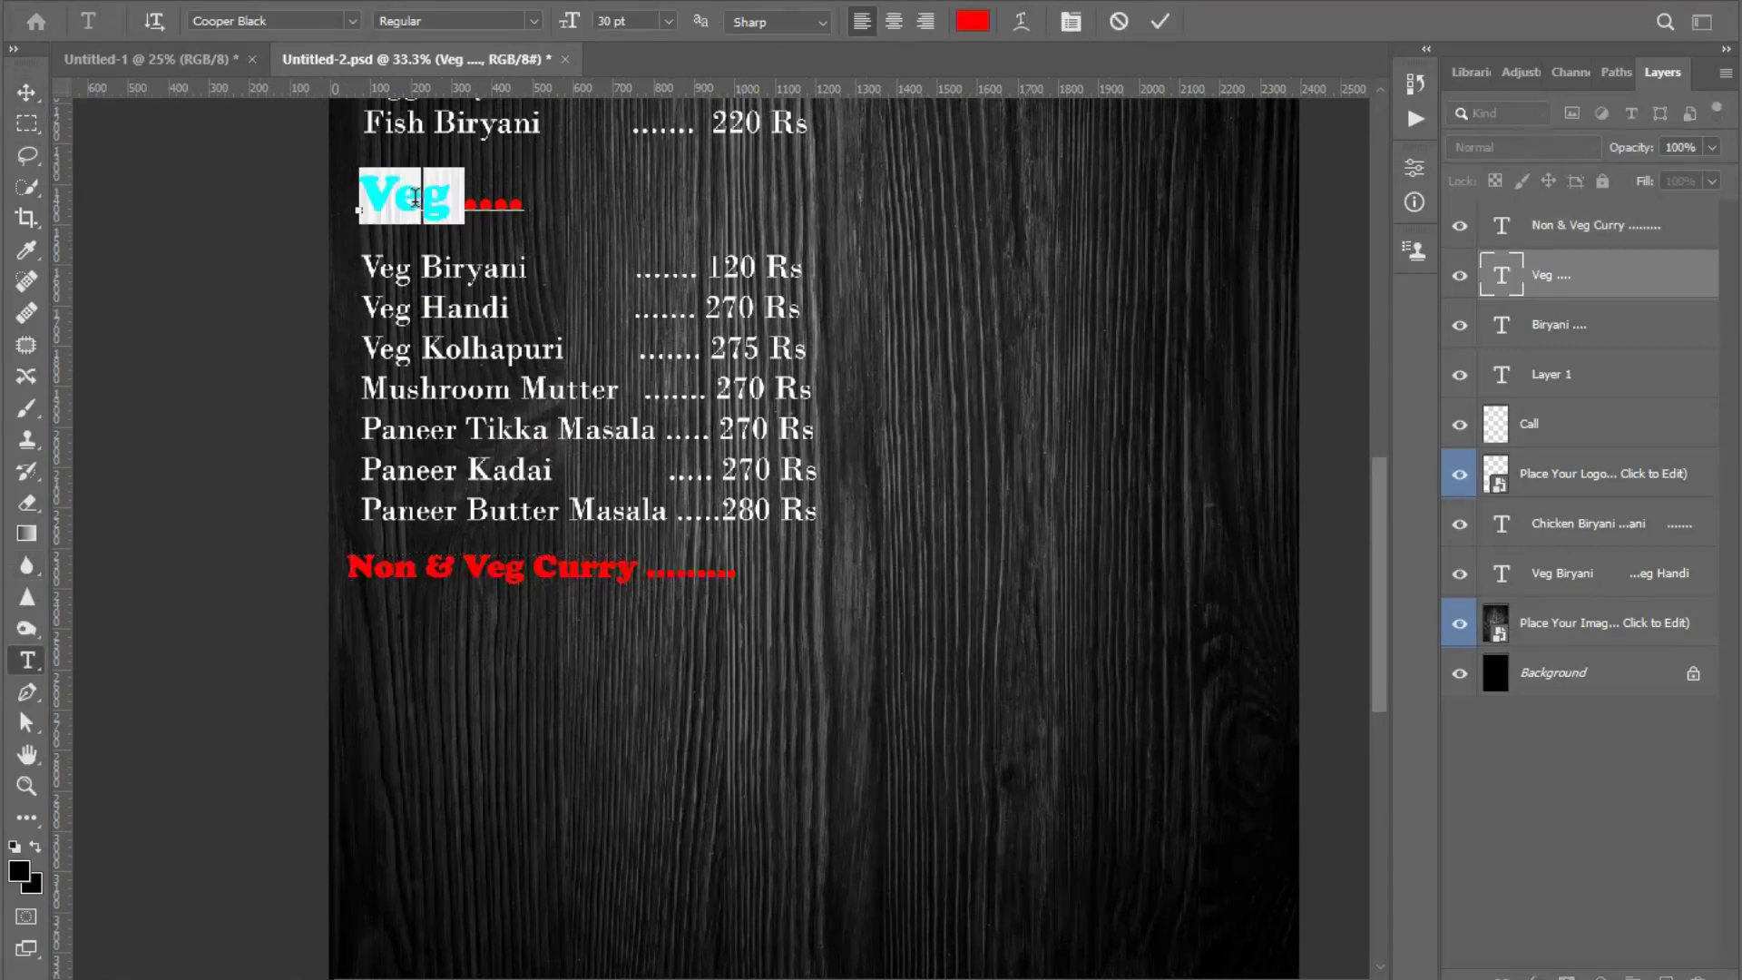
key(ctrl+Return)
key(alt+bracketright)
key(Return)
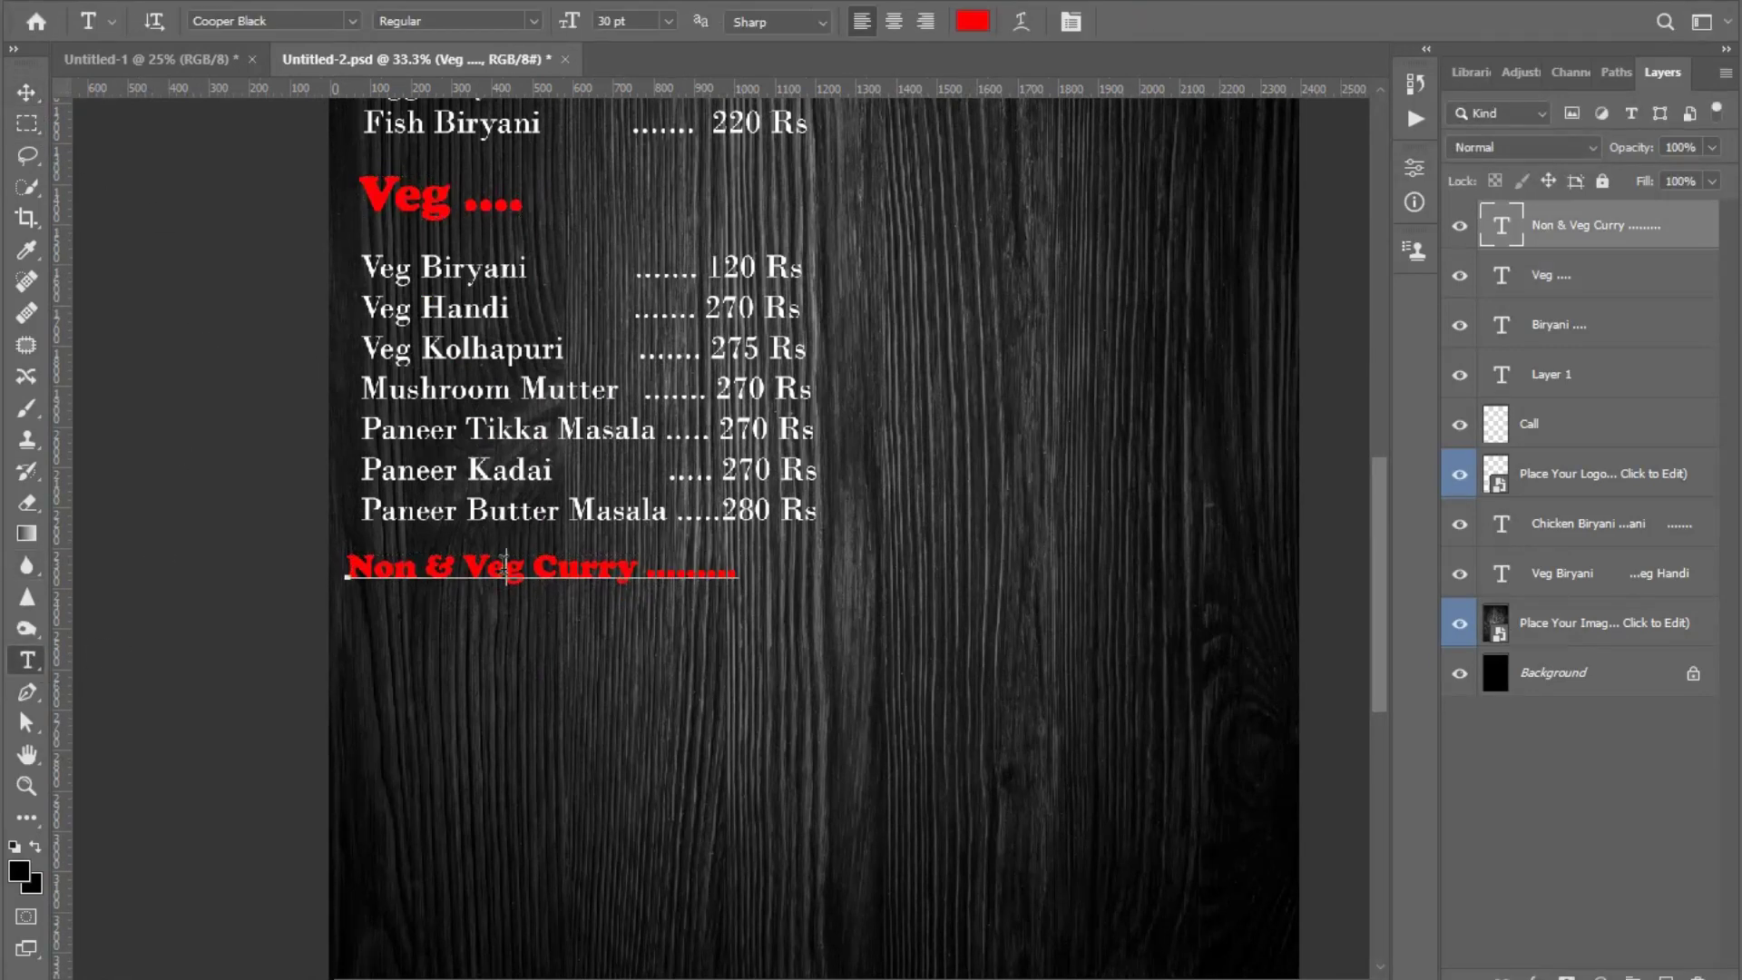
key(ctrl+Return)
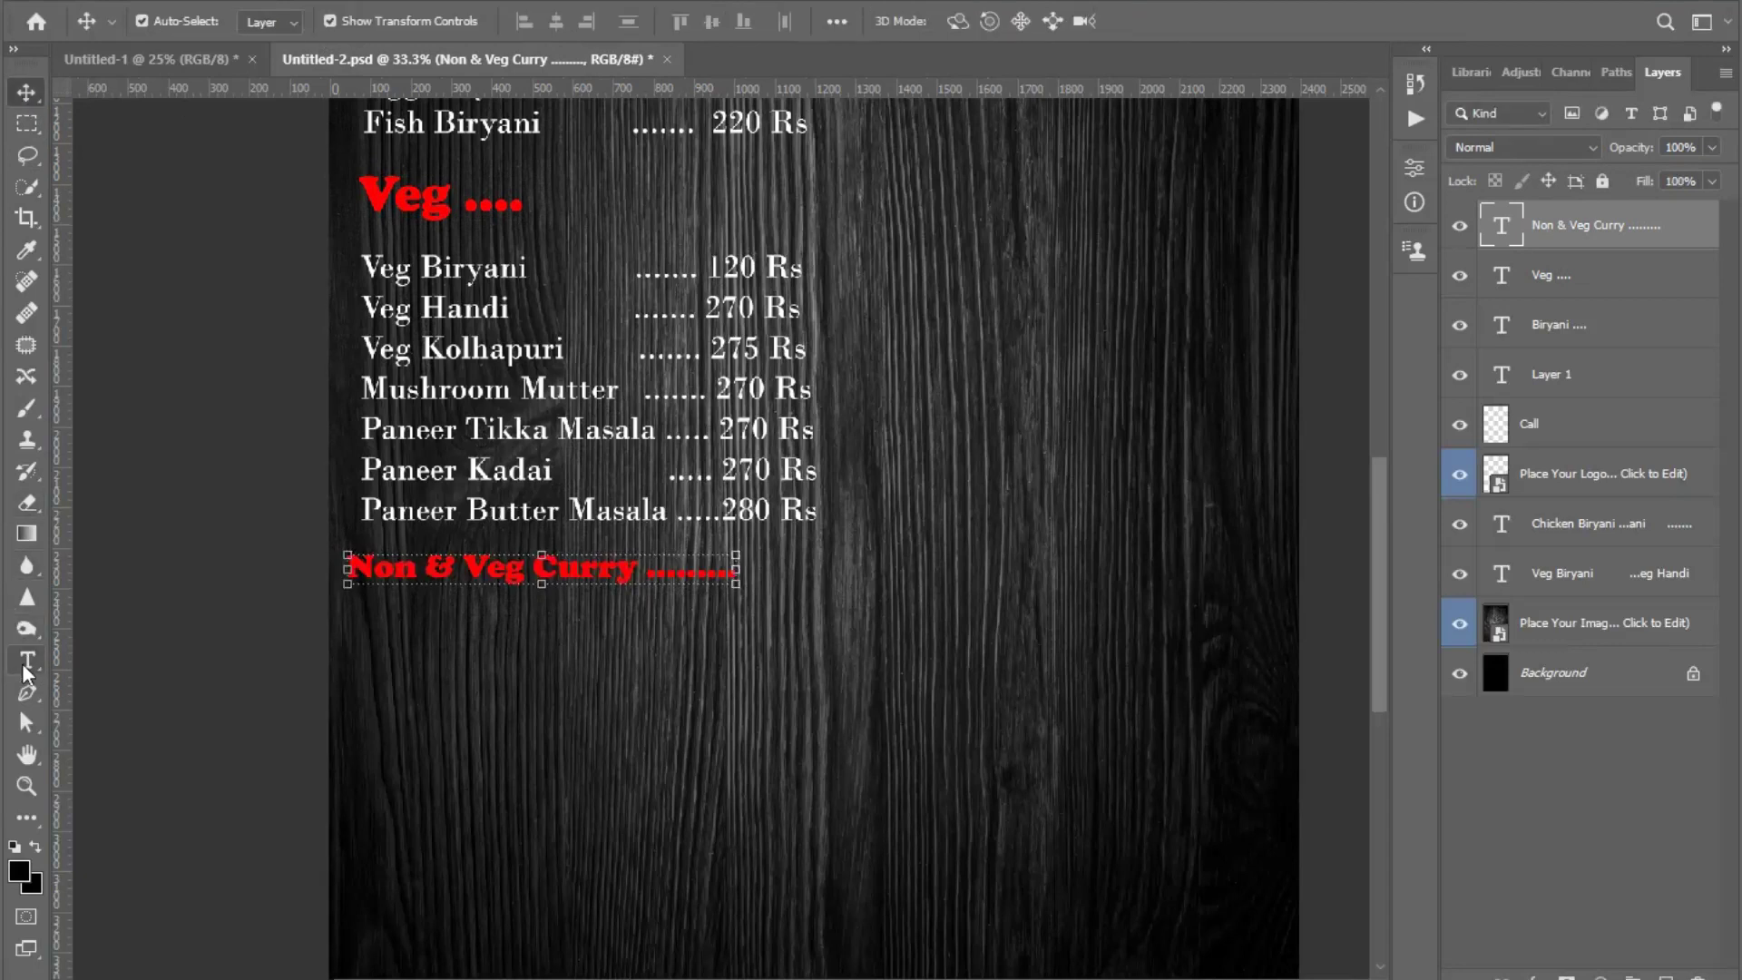
double_click(416, 201)
click(27, 92)
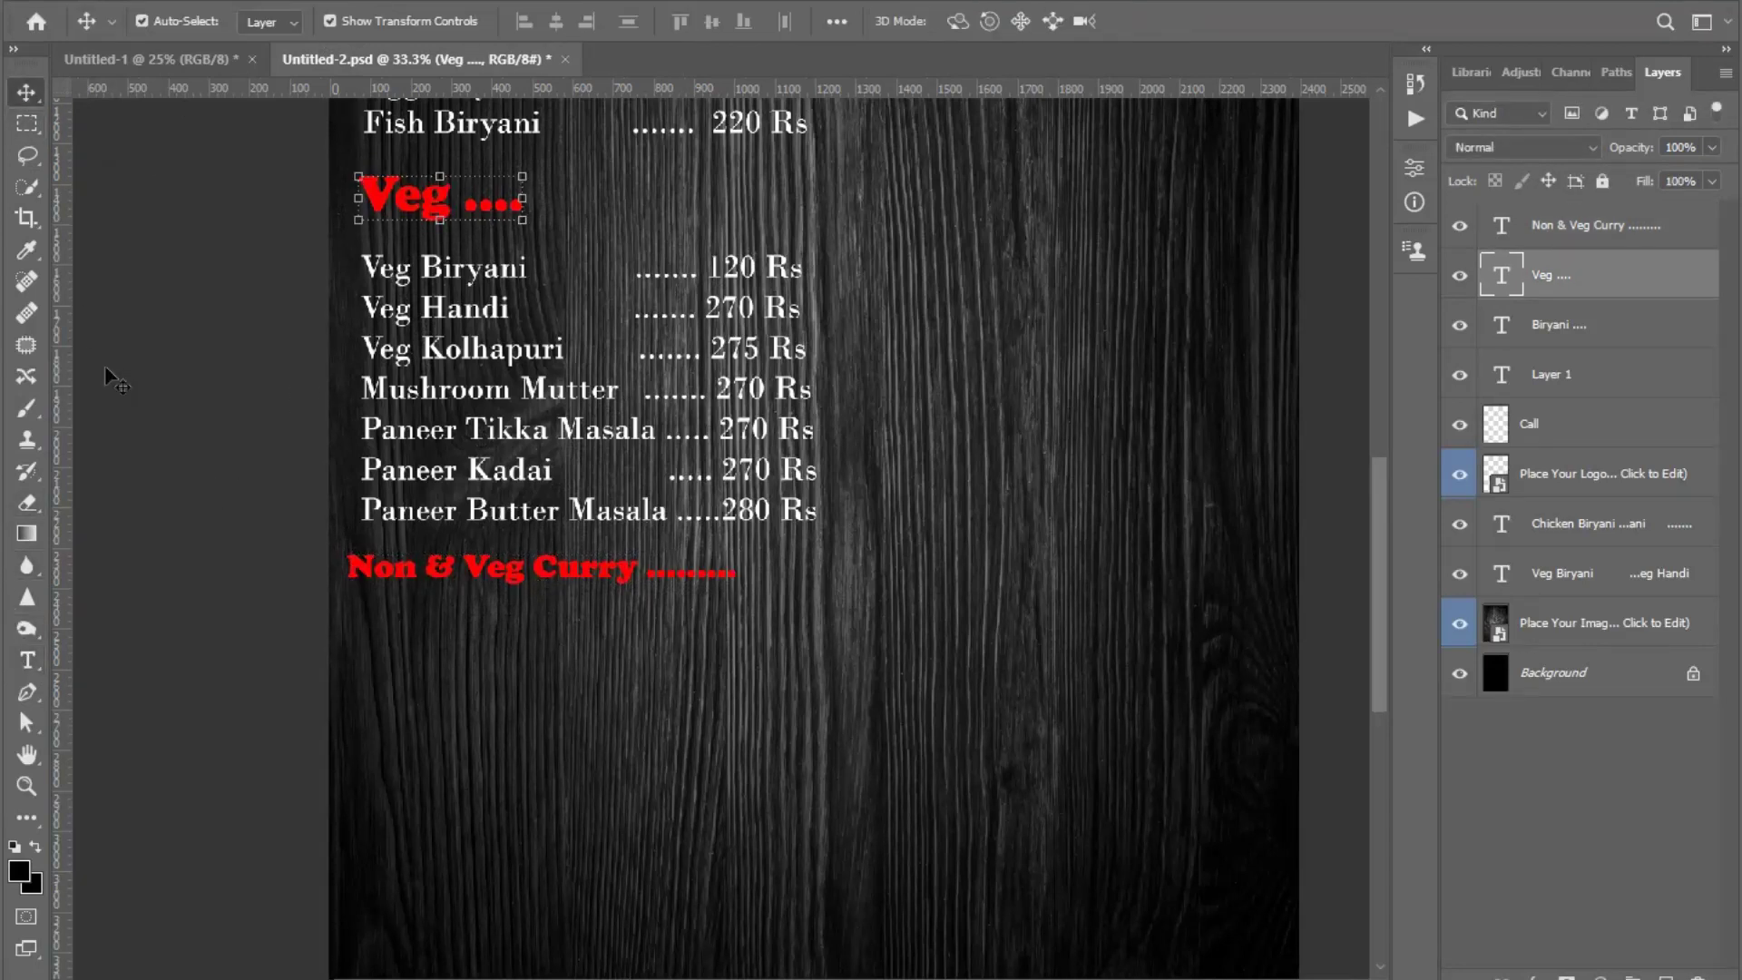
click(186, 394)
- Type Chicken Curry, Chicken Masala and Butter Chicken as a new text block under the heading
scroll(661, 858, up, 1)
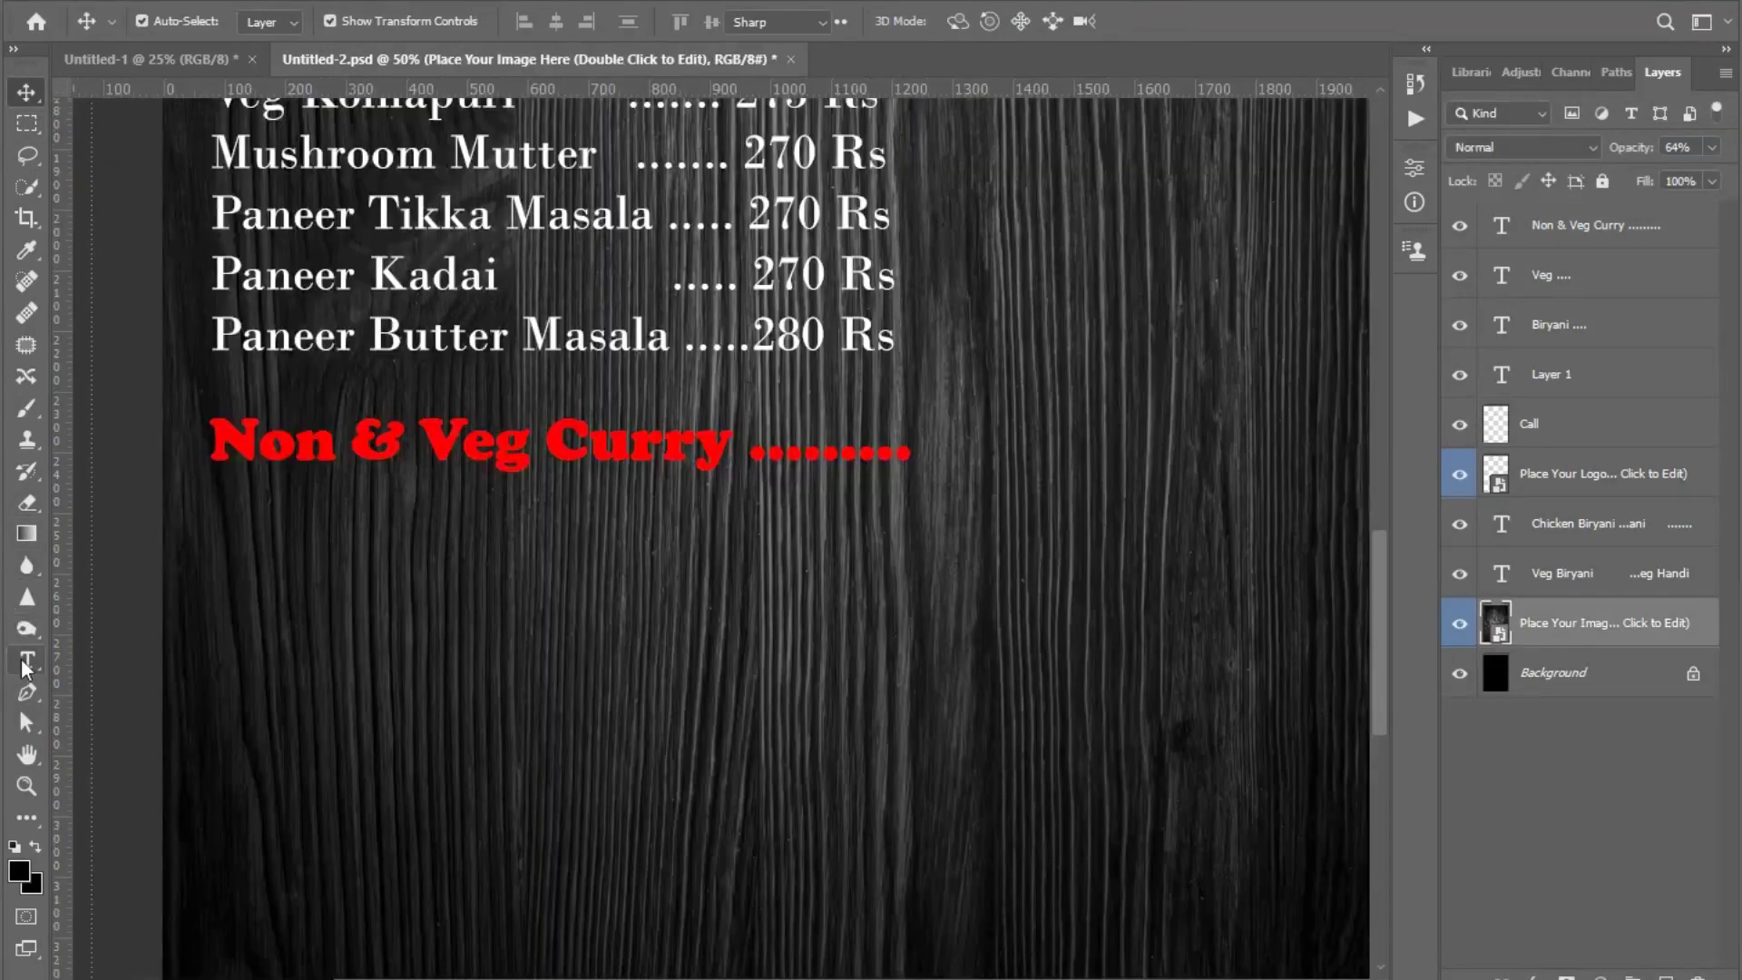
key(t)
click(255, 577)
text(Chic)
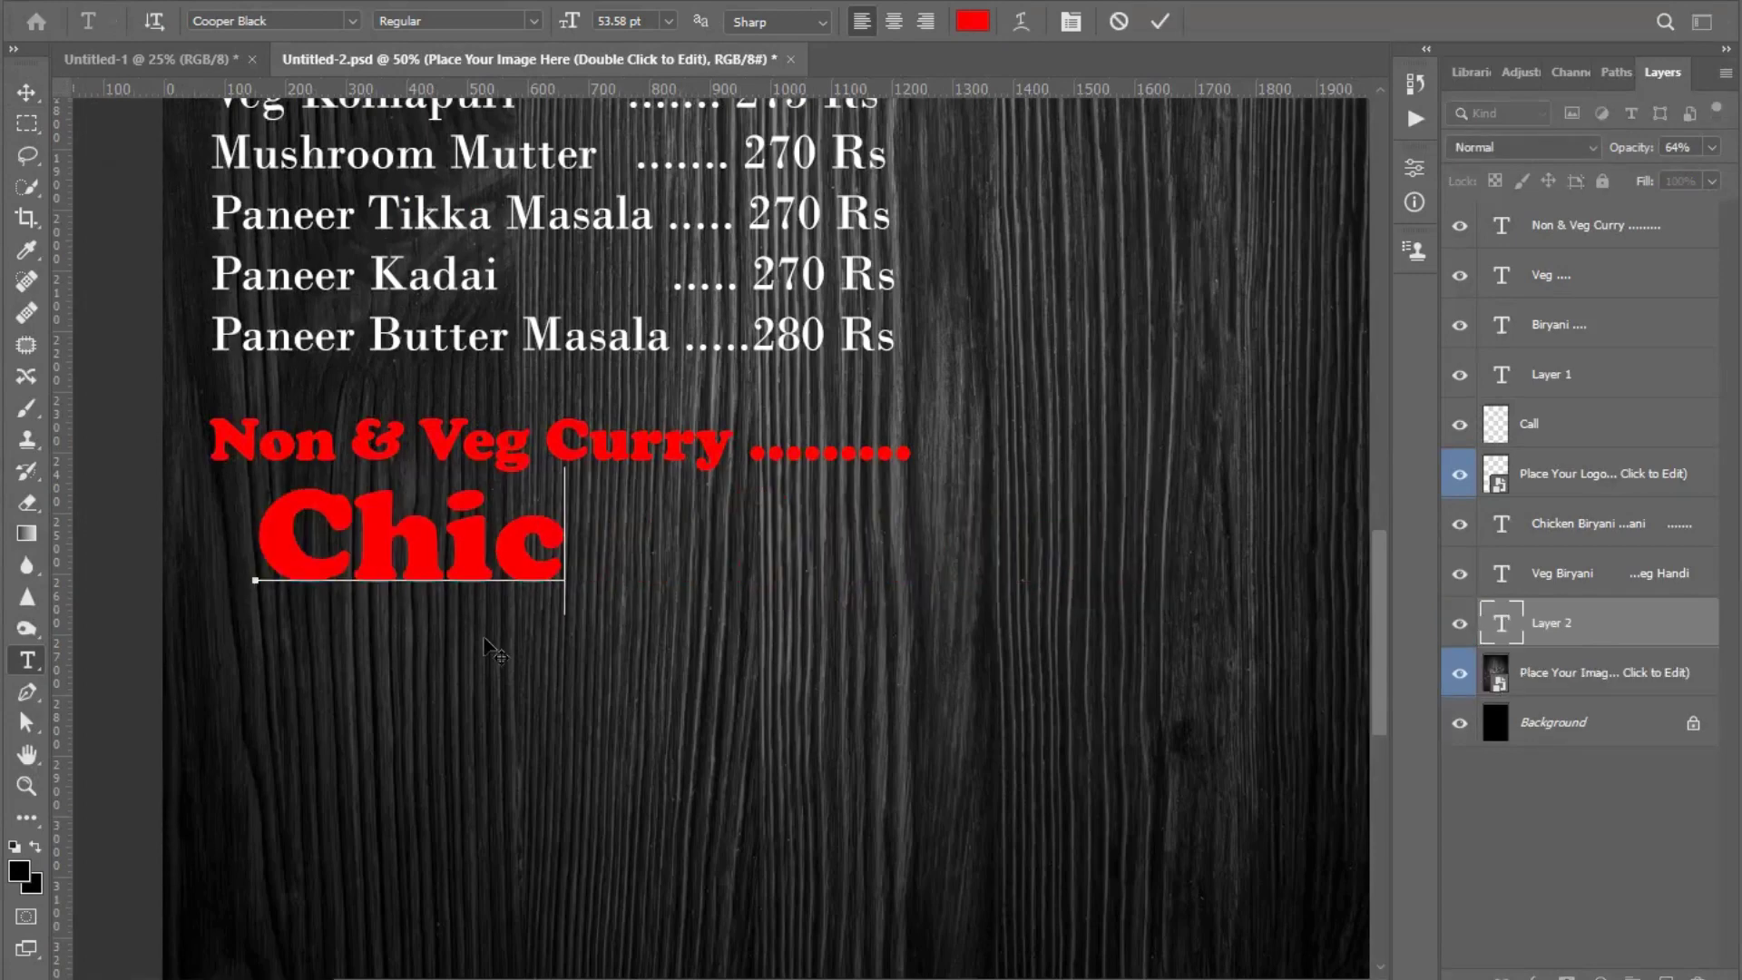
text(ken Curry)
key(Return)
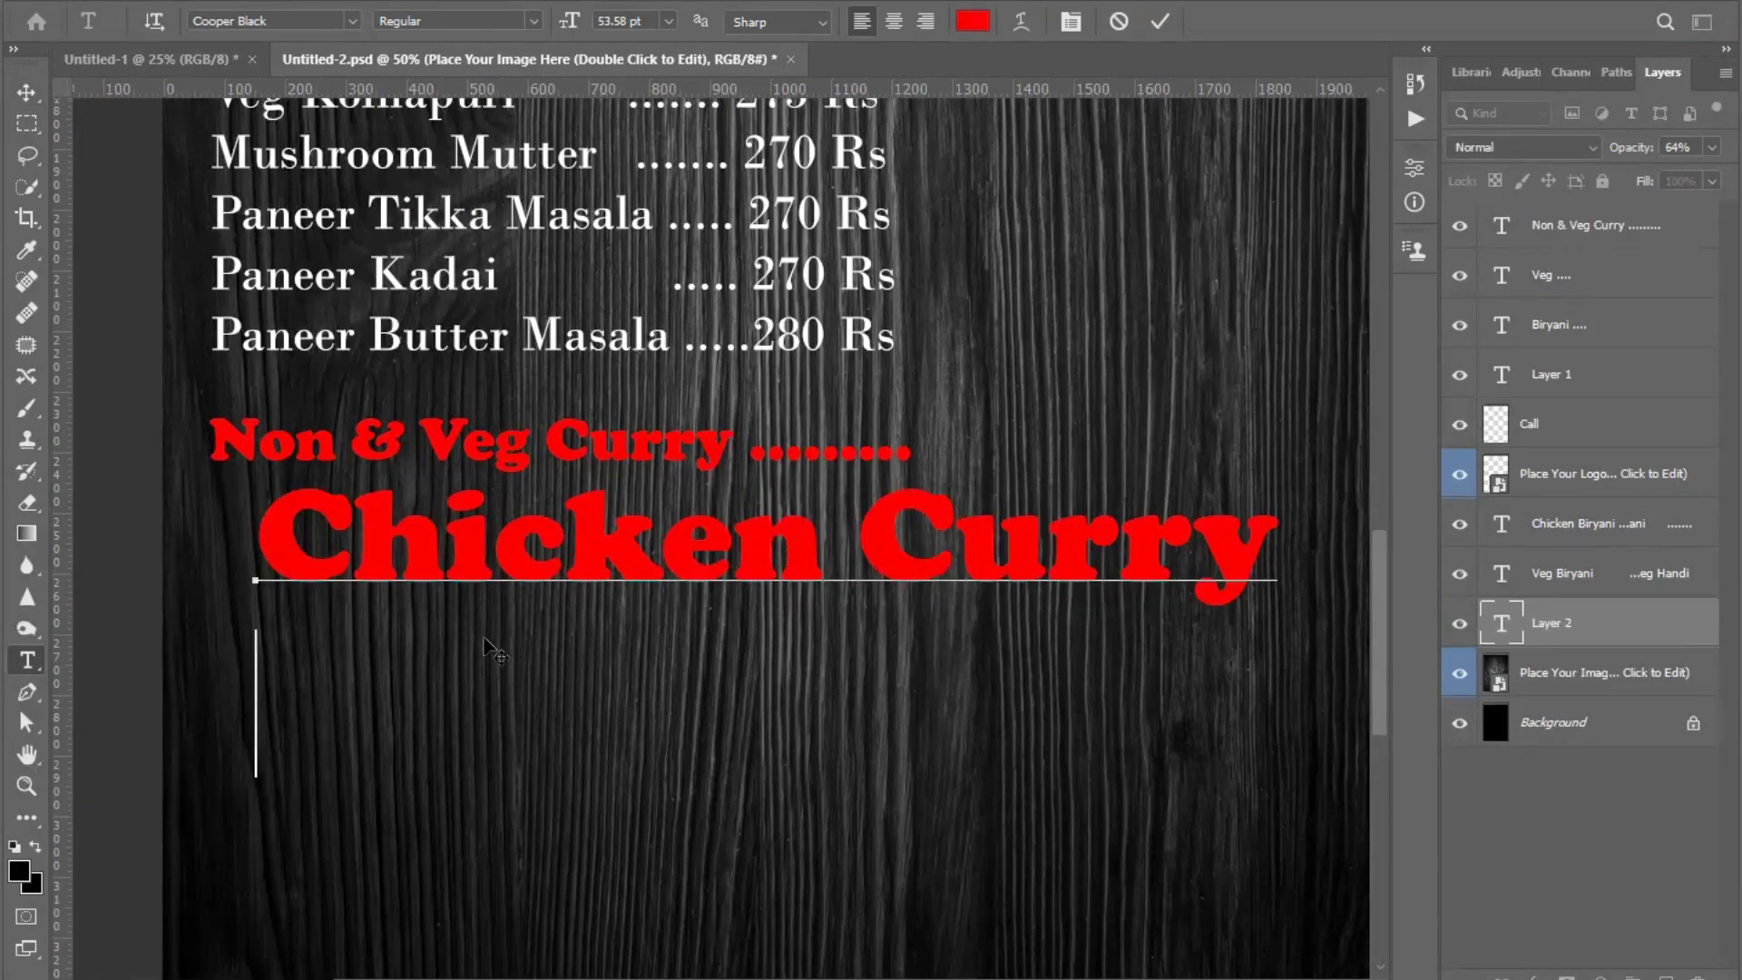
text(Chicken )
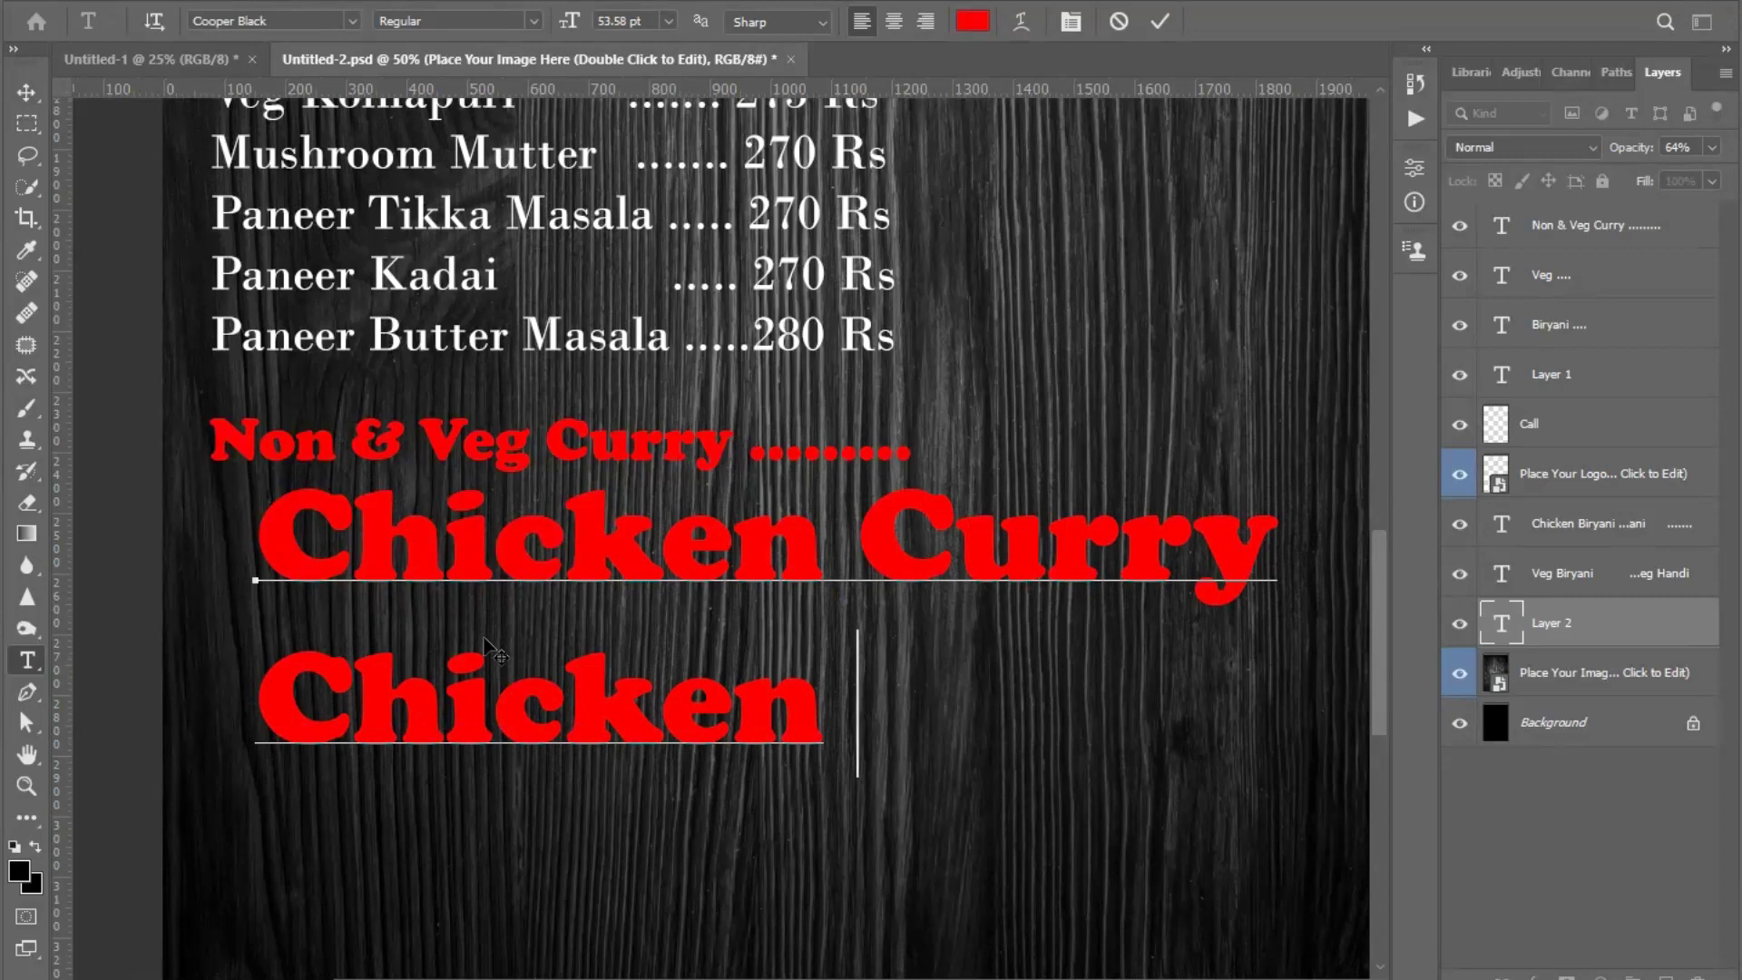
text(Masala)
key(Return)
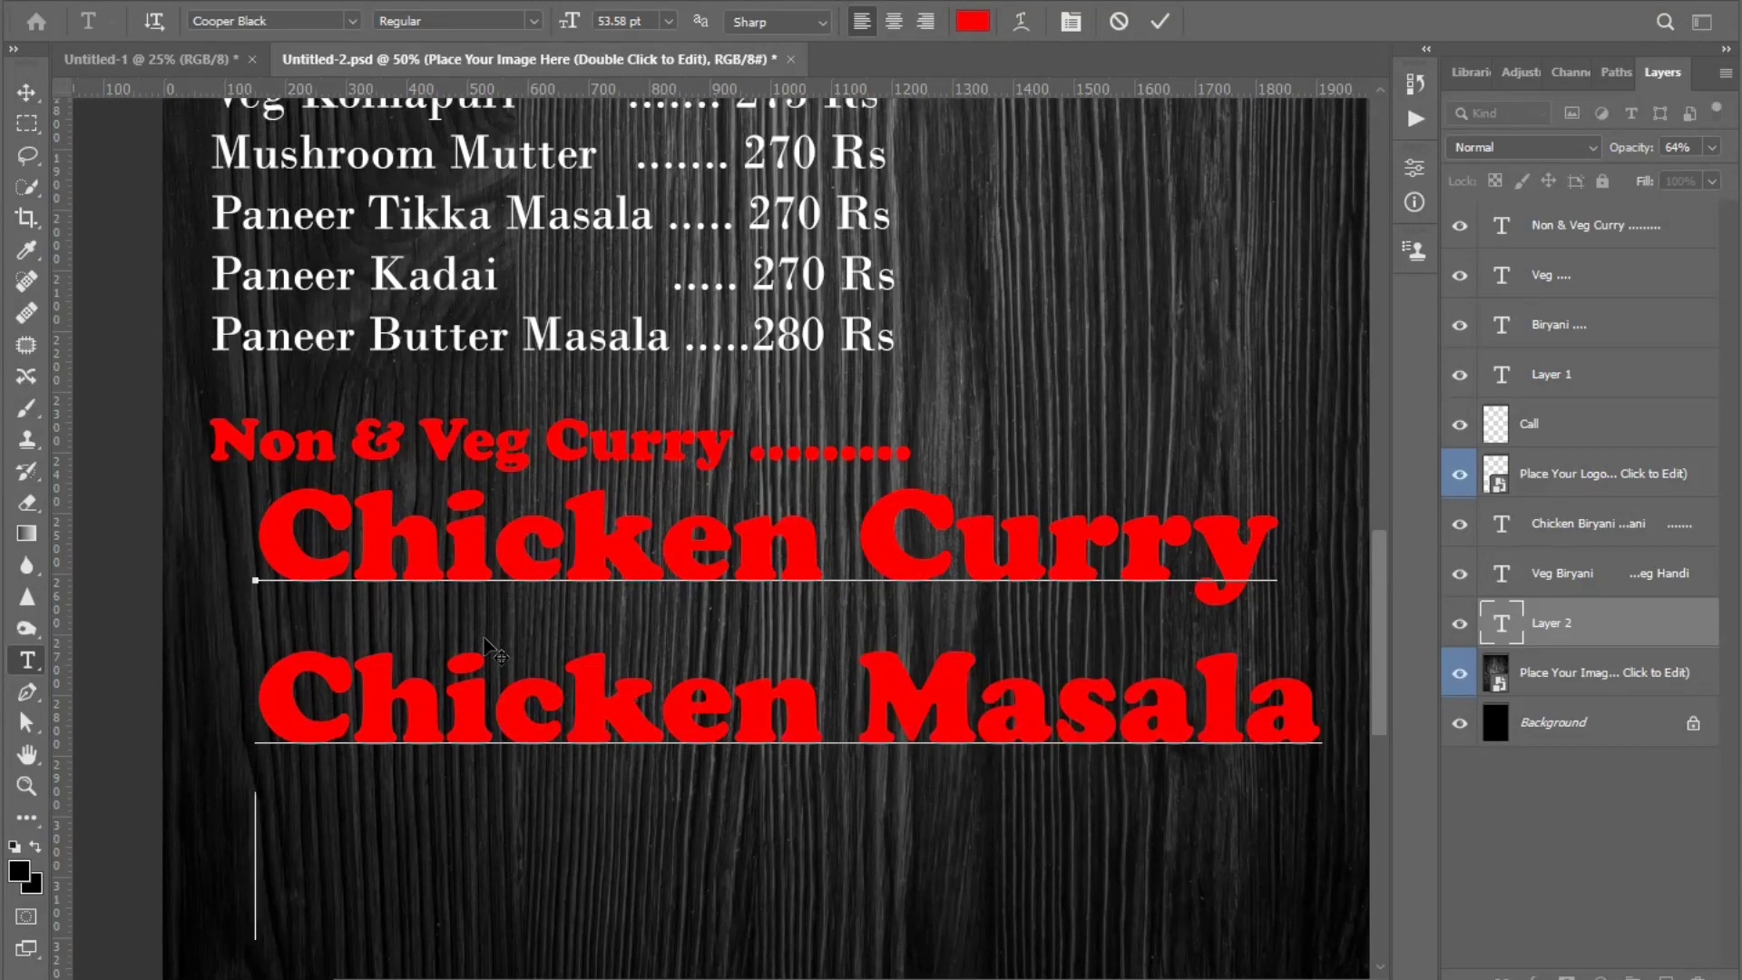
text(B)
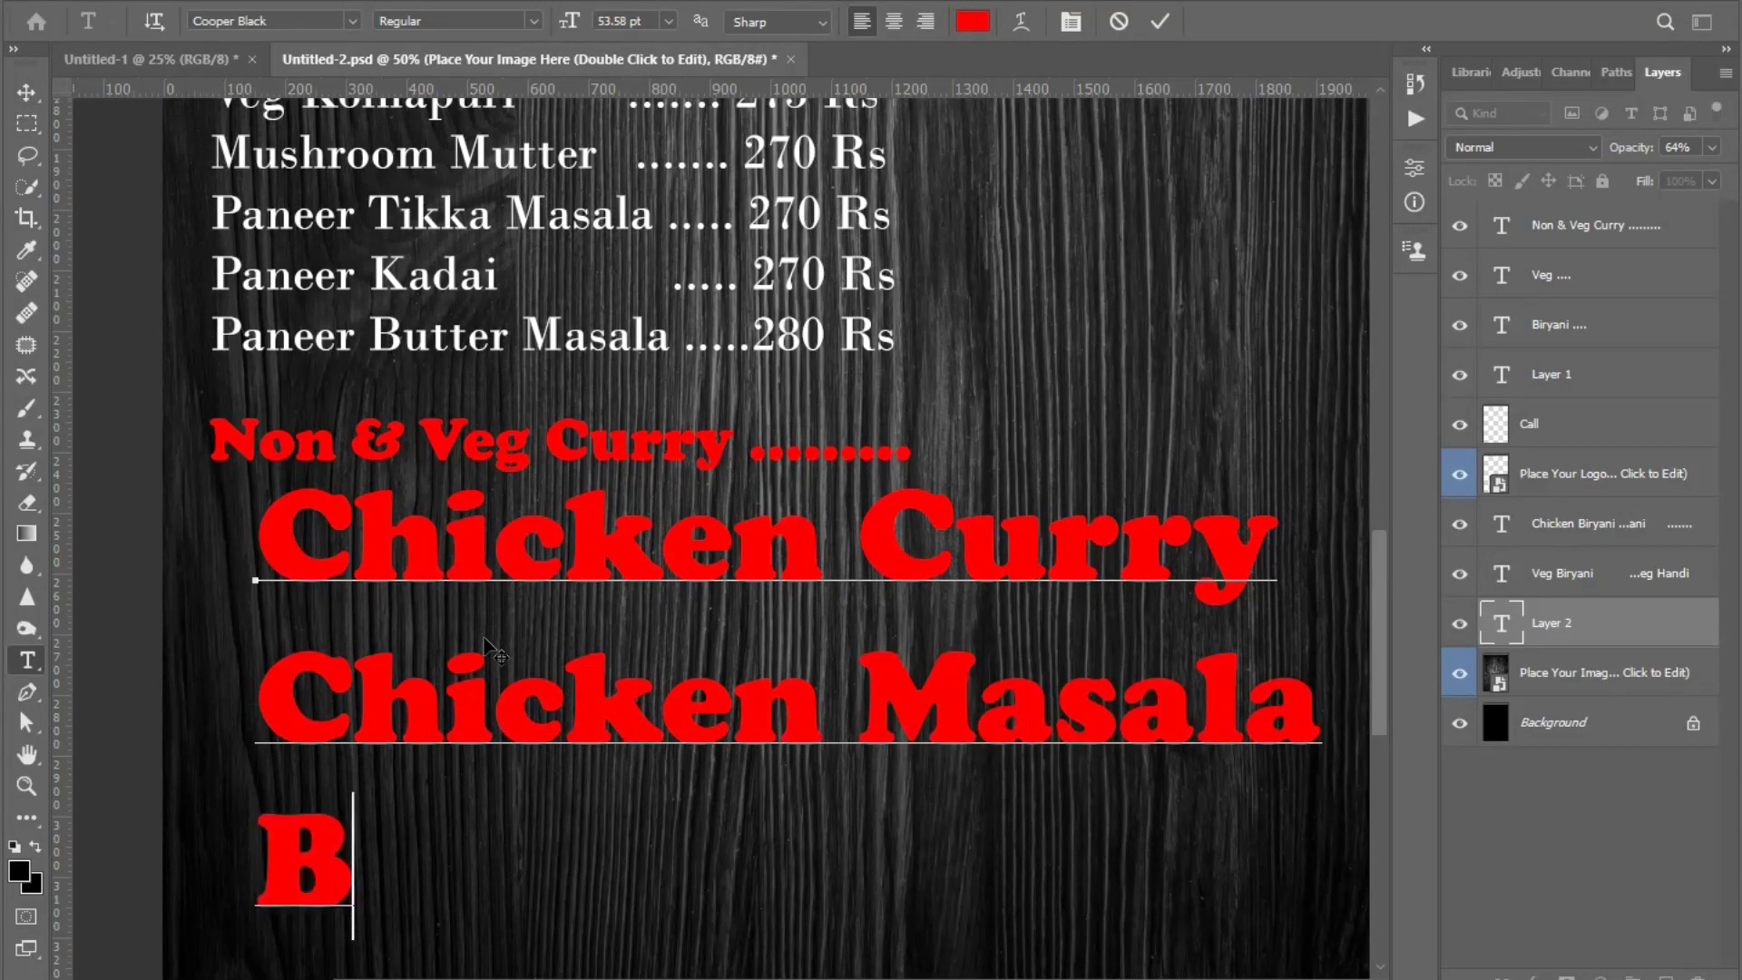
text(utter Chic)
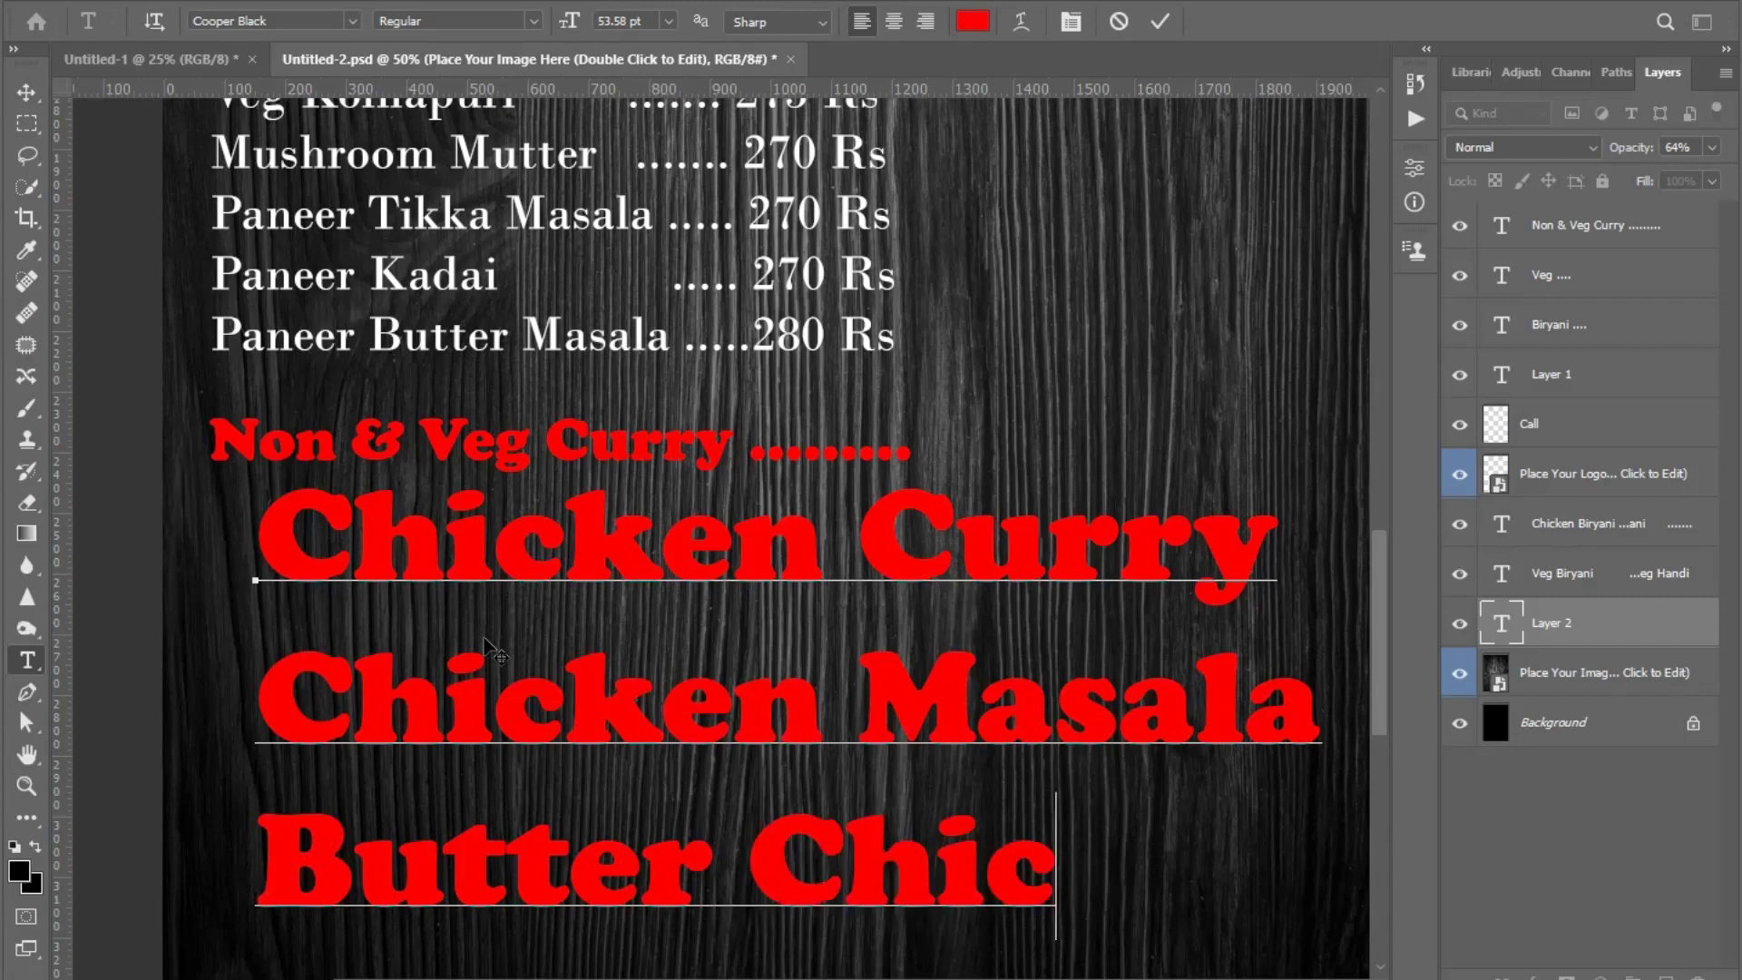
text(ken)
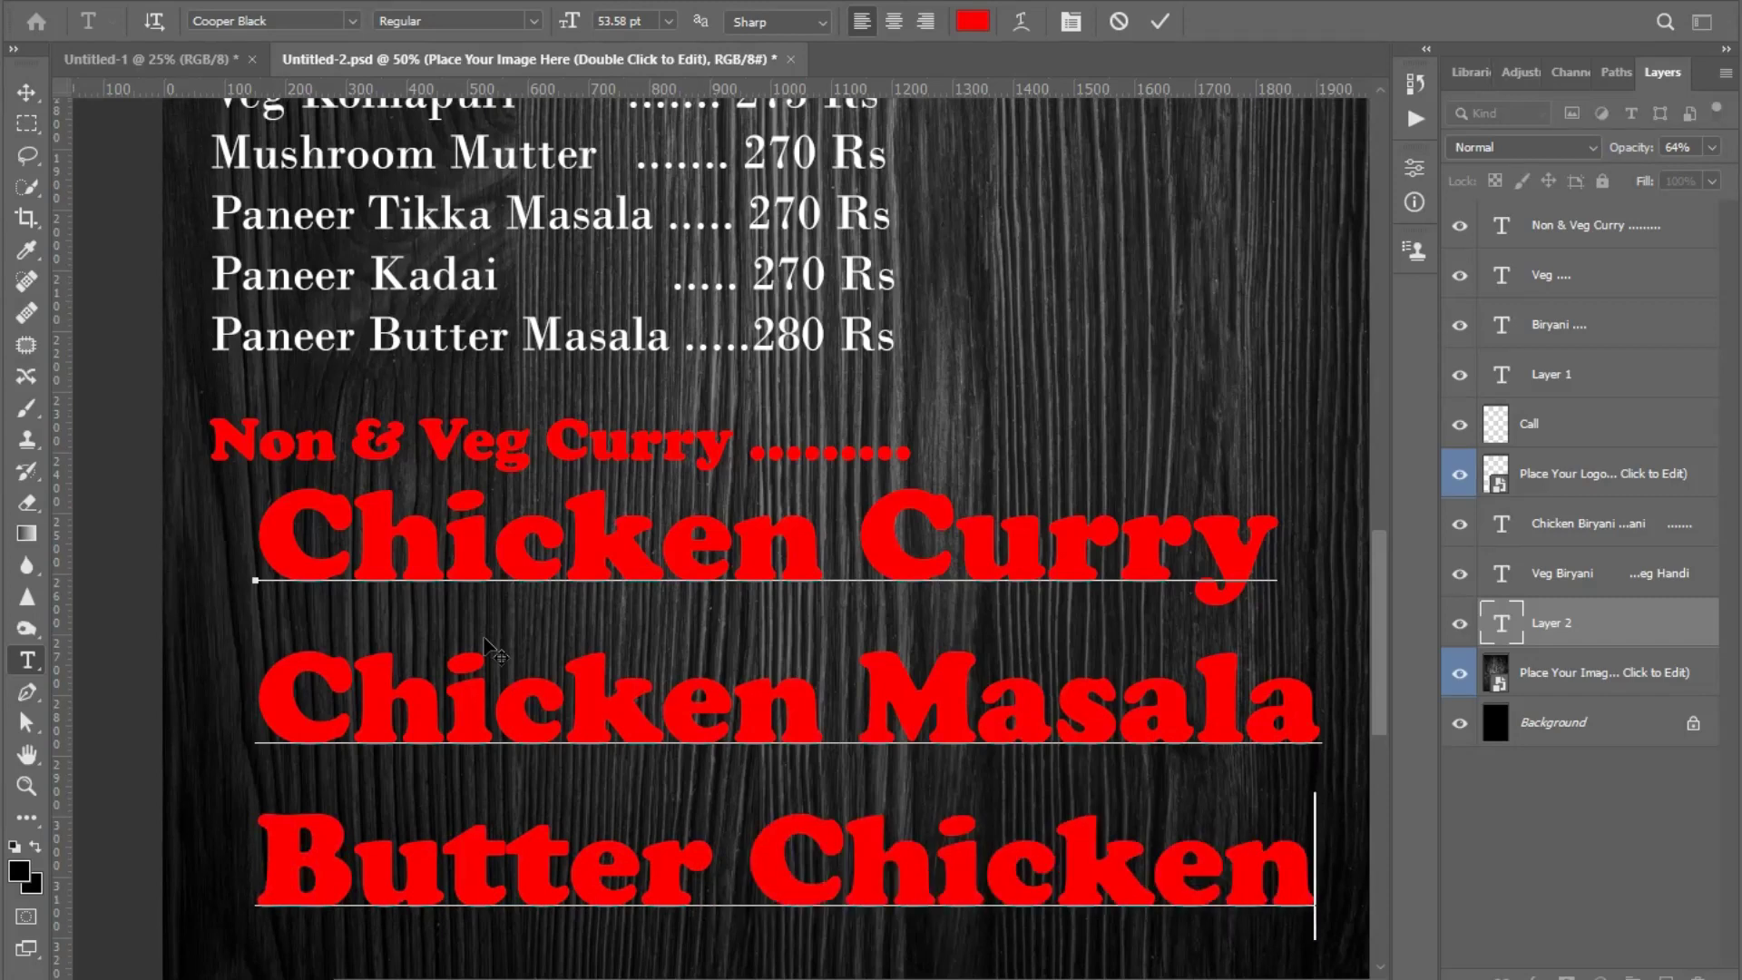
key(ctrl+a)
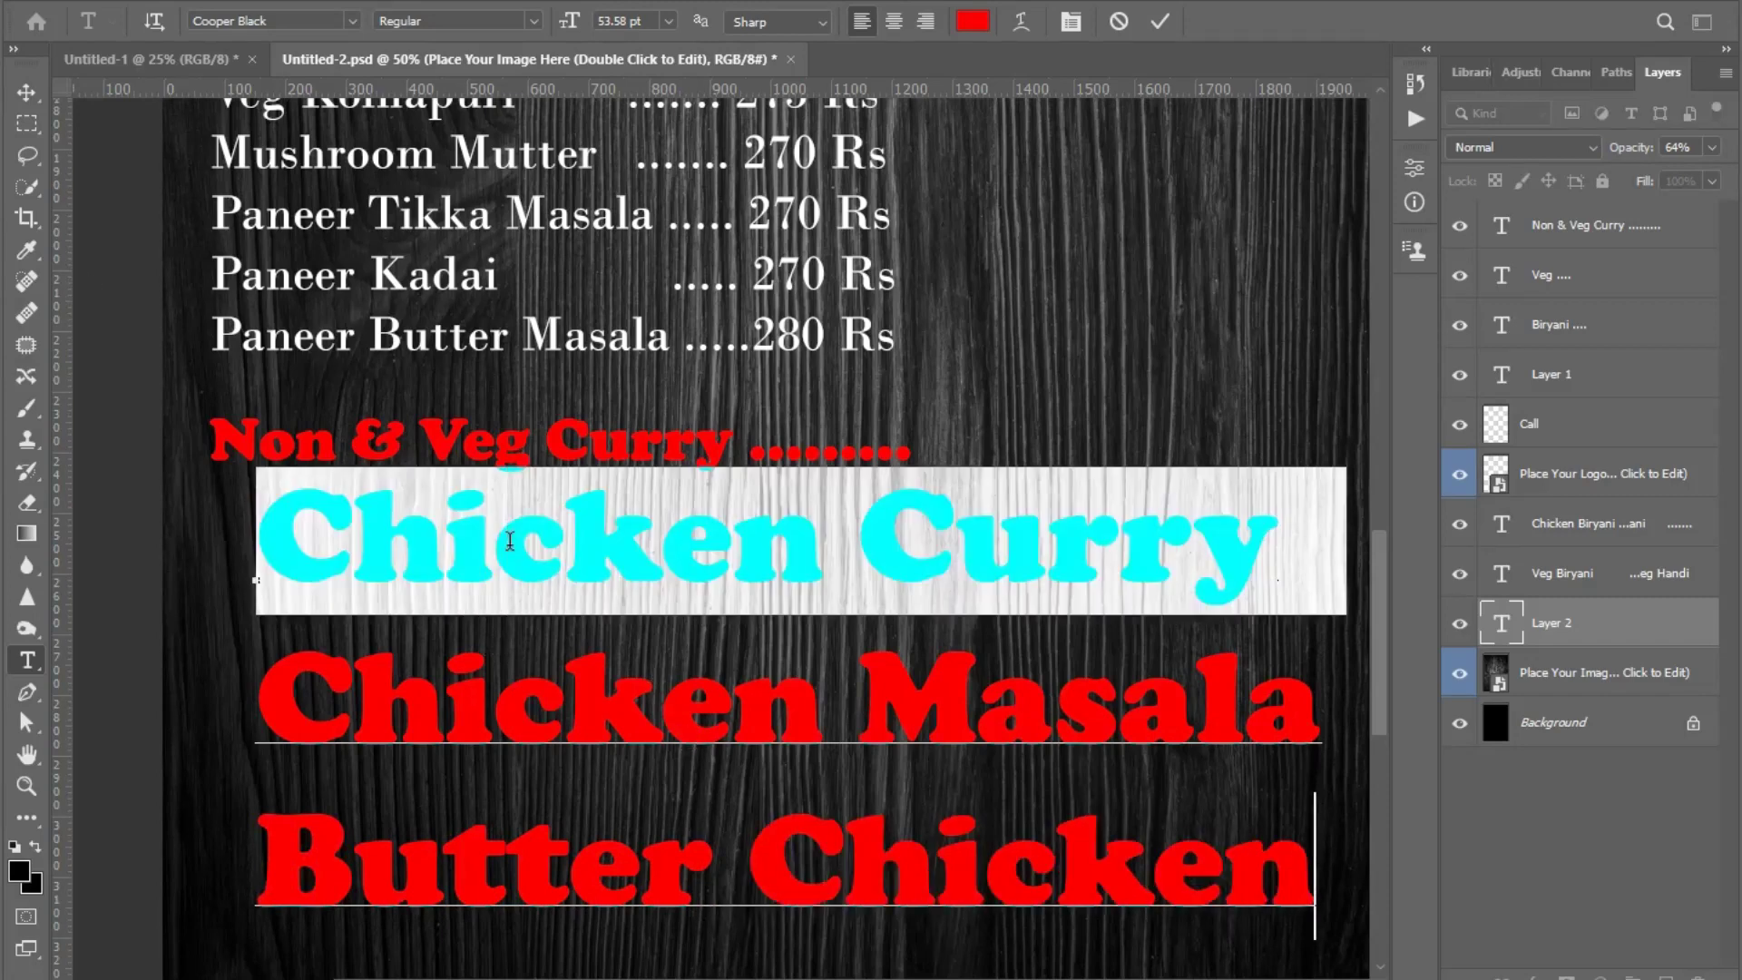
- Change the dish list to white Bodoni MT text
click(973, 21)
drag(1086, 405, 1027, 319)
click(1530, 316)
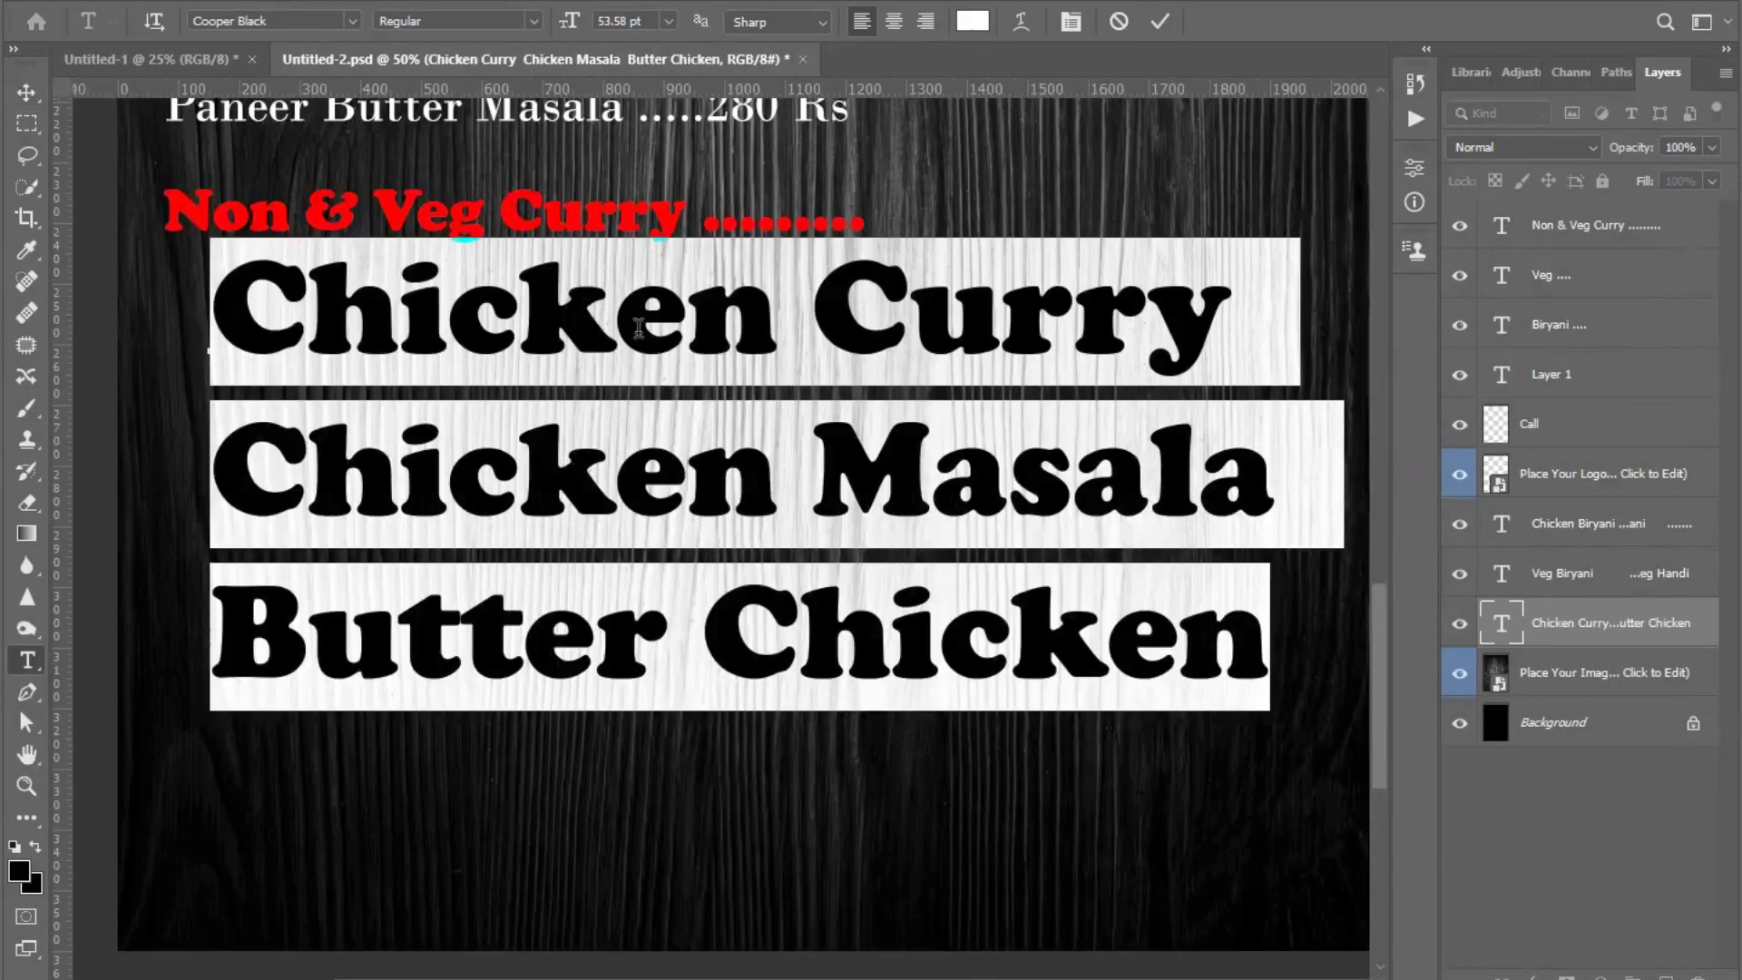
click(272, 21)
click(353, 21)
click(286, 623)
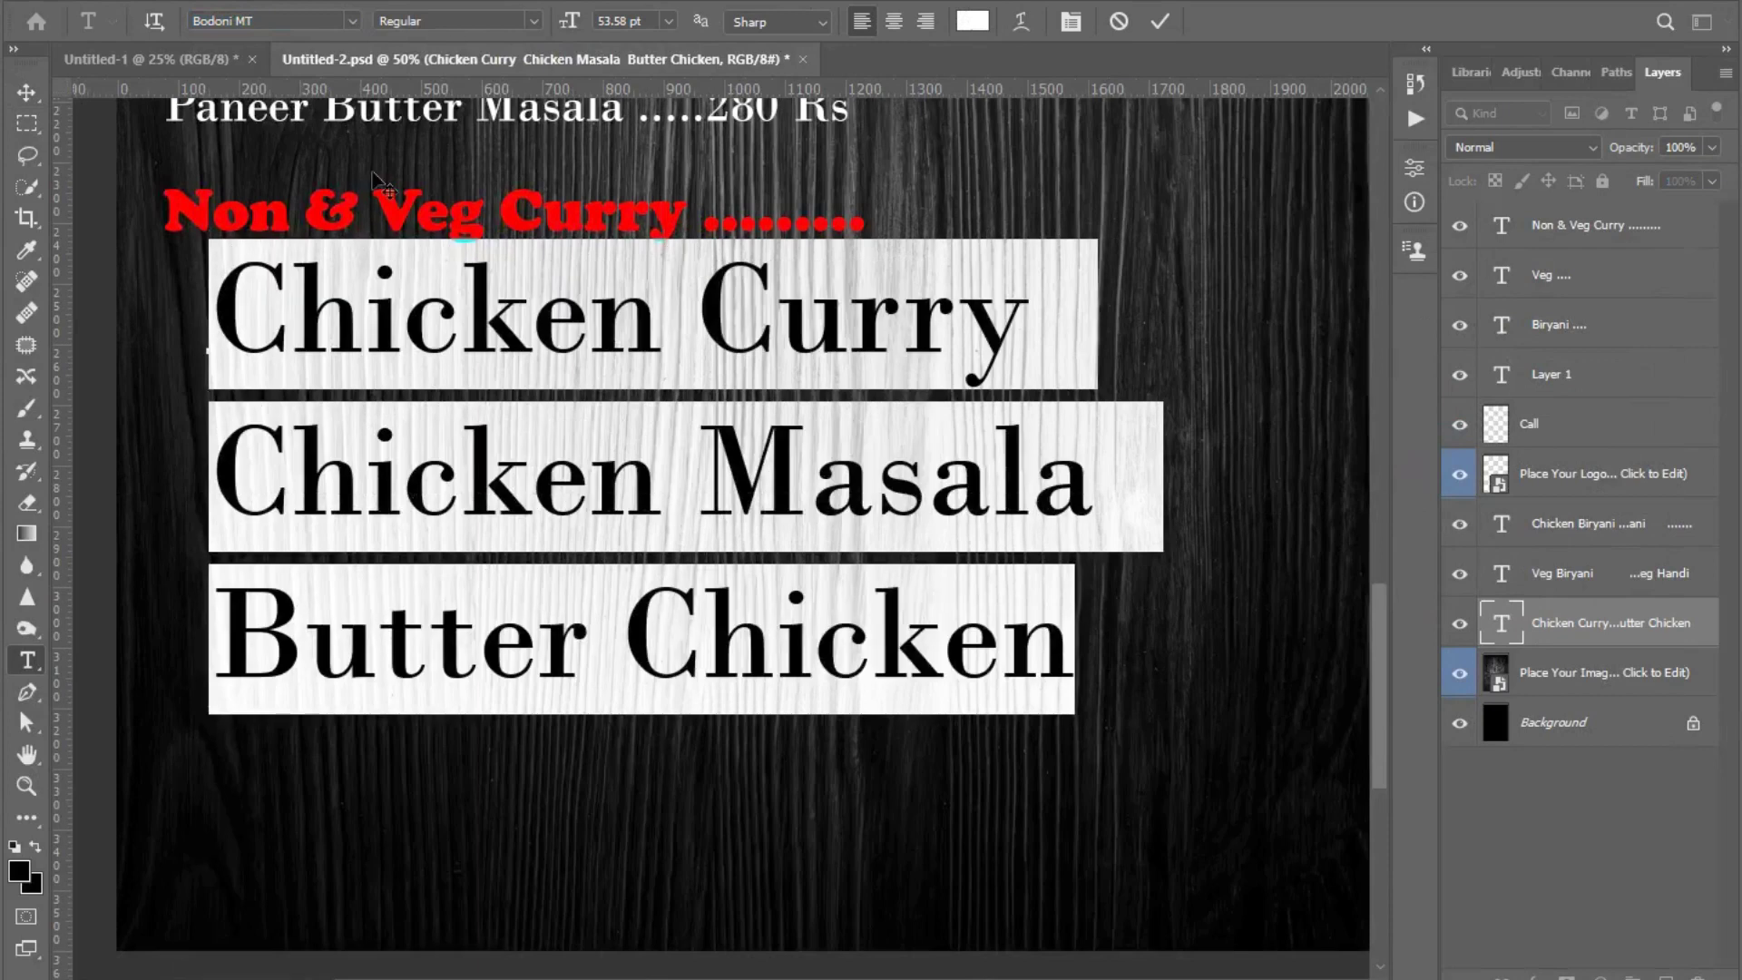
click(353, 20)
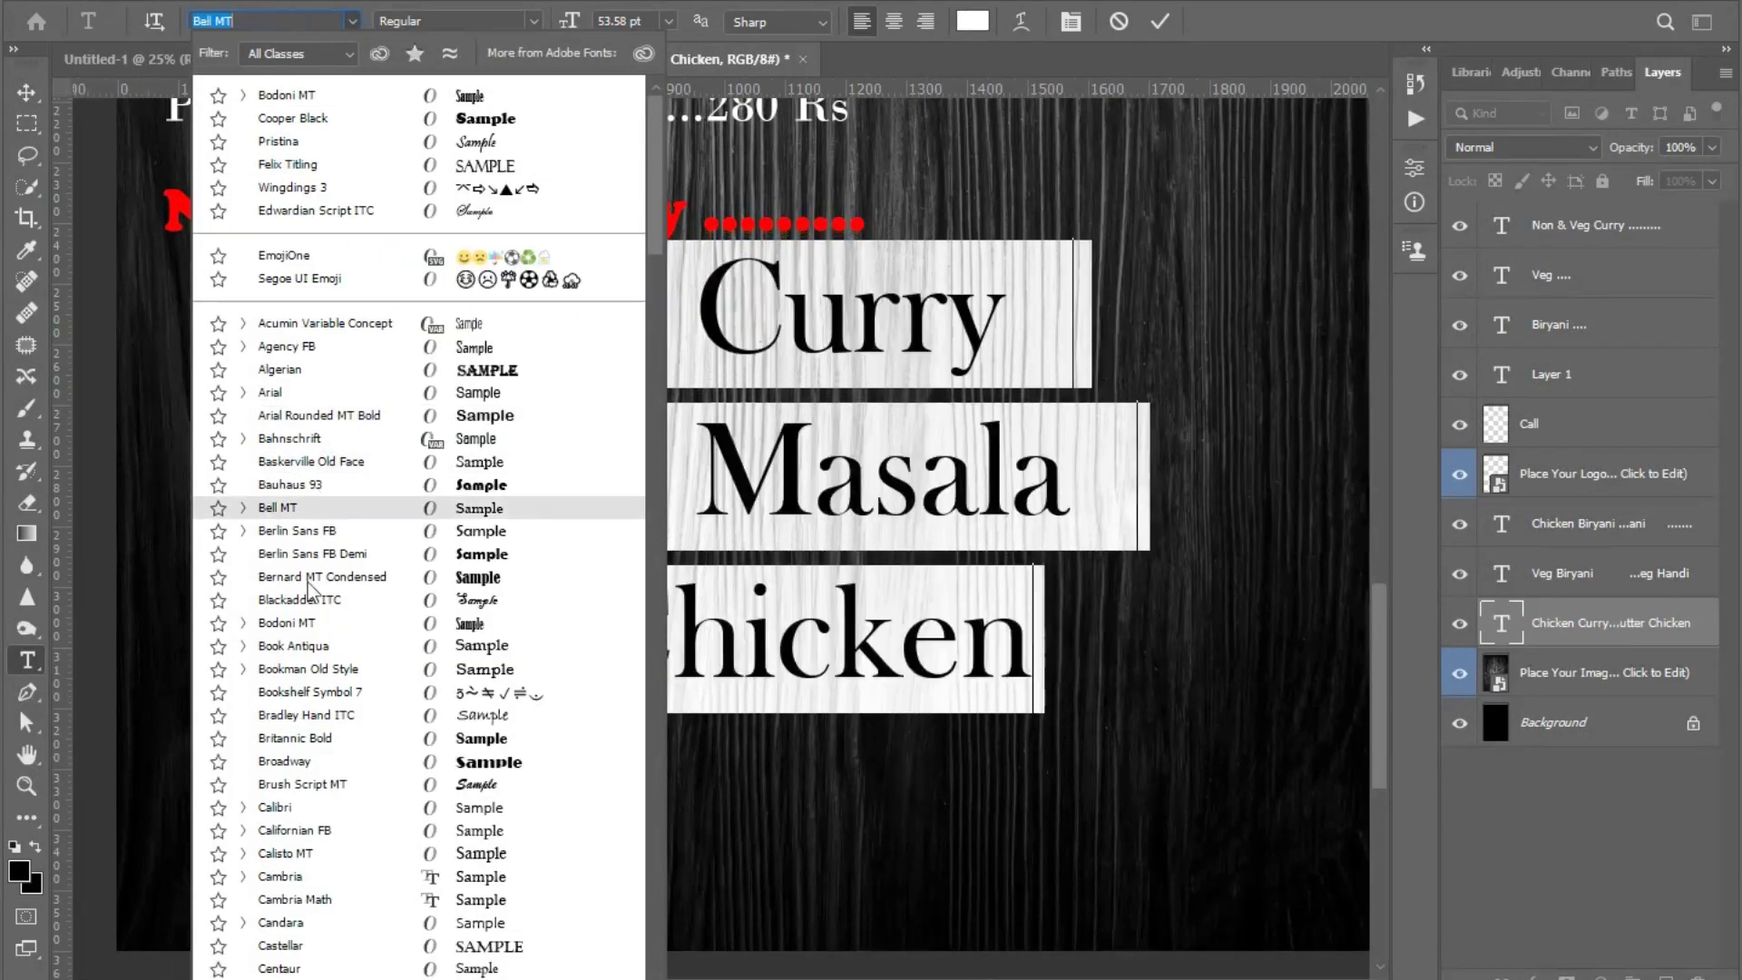
key(Escape)
key(ctrl+Return)
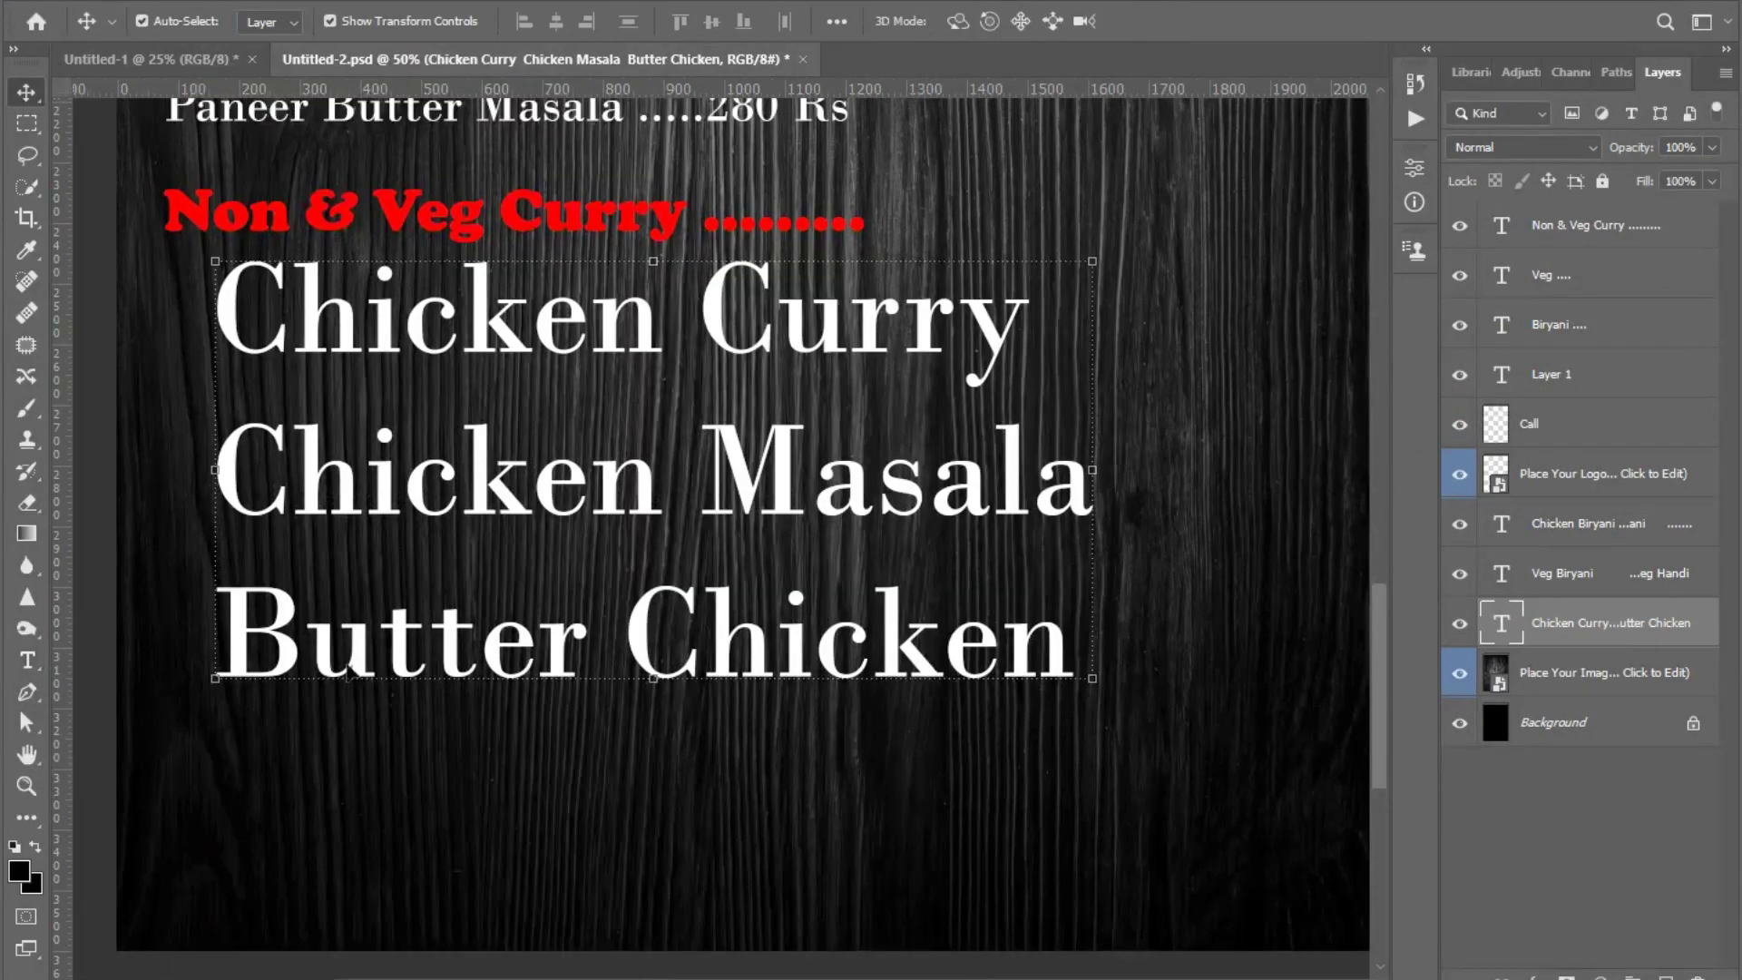
- Add Mutton Curry and Mutton Masala lines, then select the whole list for resizing
click(1068, 659)
scroll(1080, 648, down, 2)
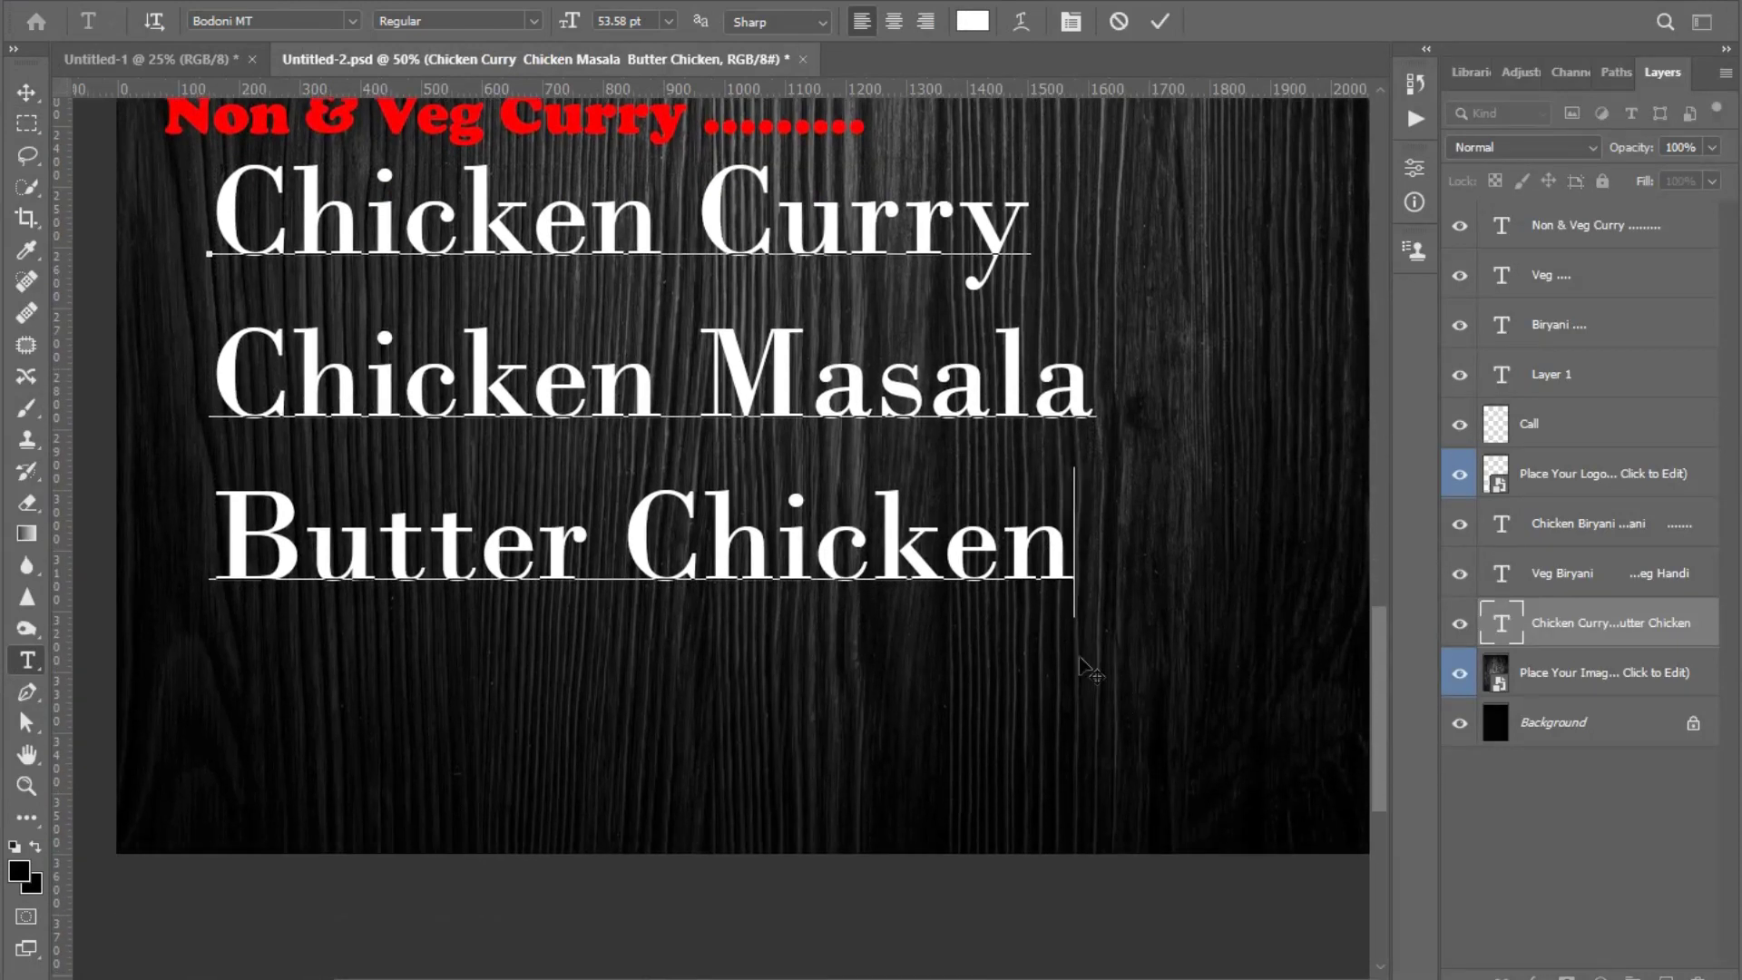
key(Return)
key(BackSpace)
text(Mutton )
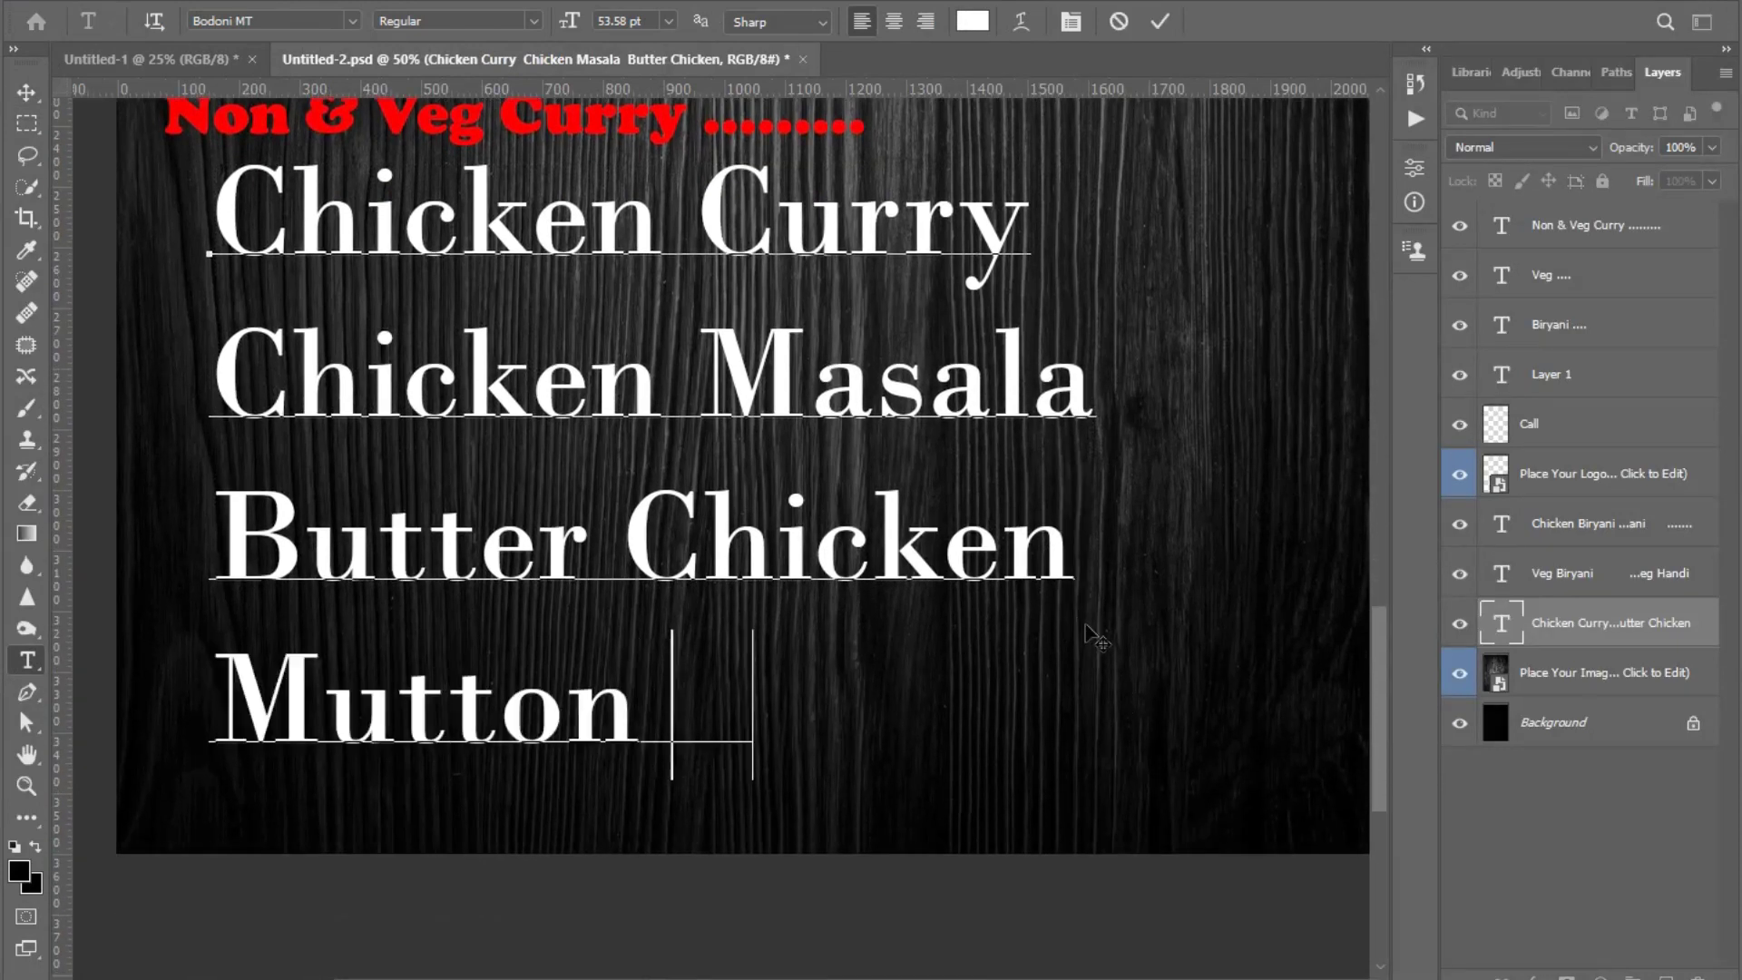
text(Curry)
key(Return)
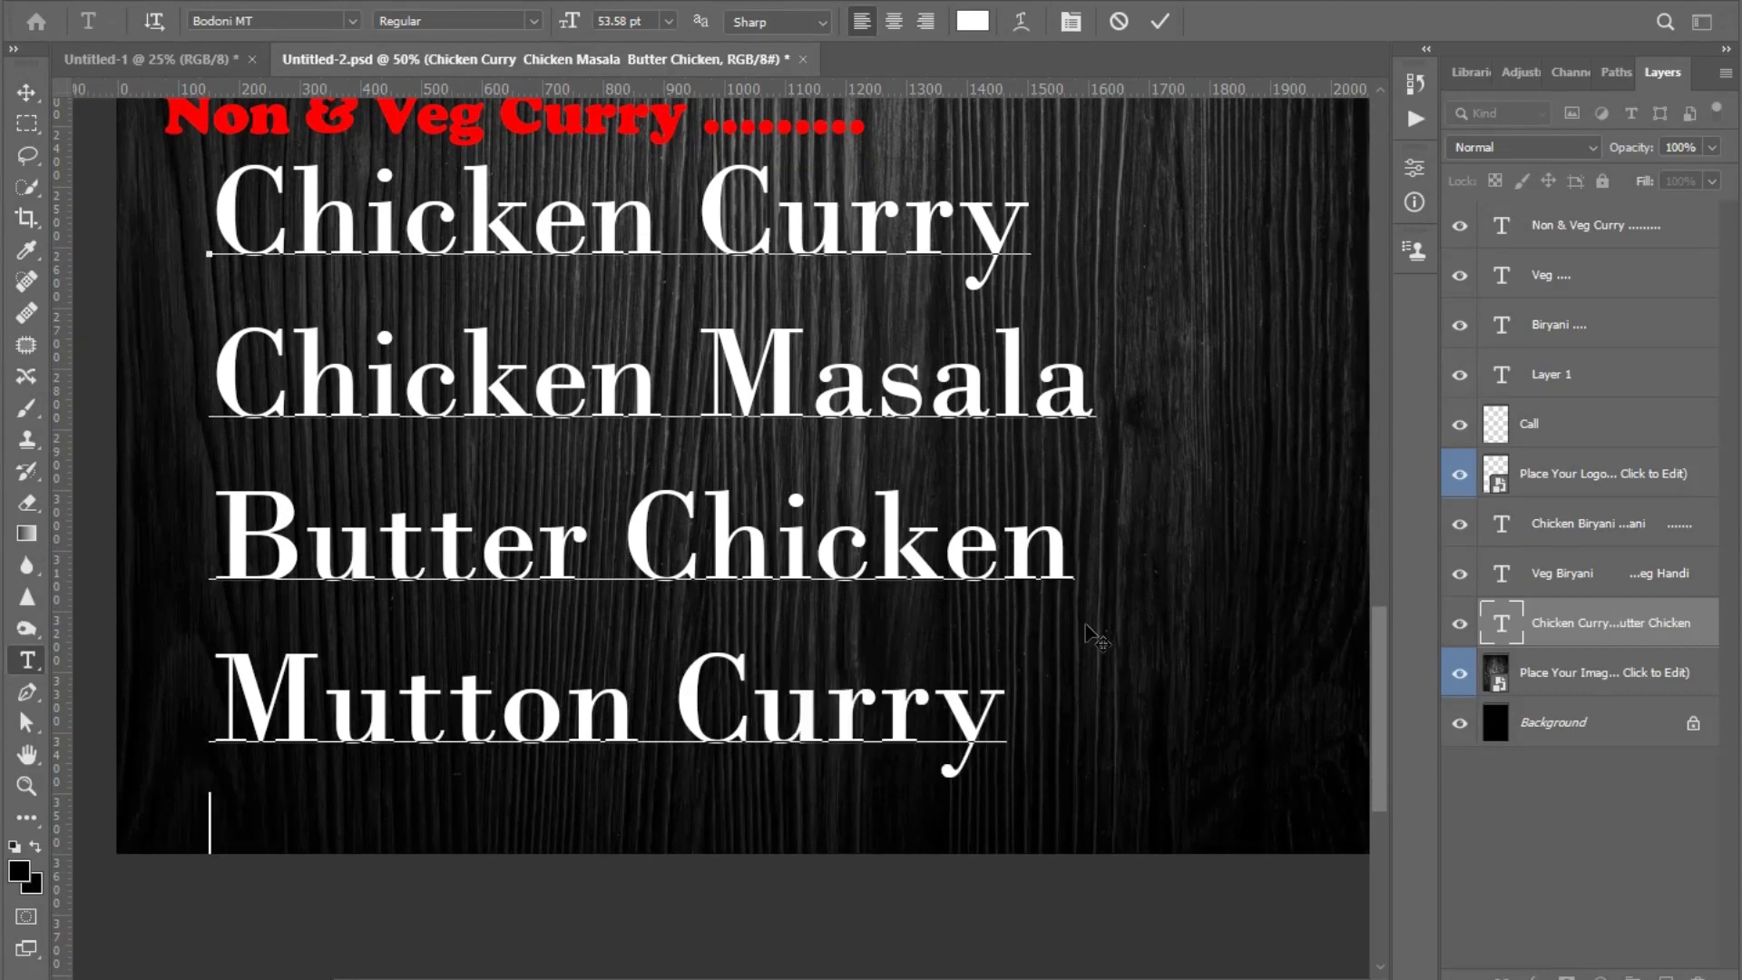
text(m)
key(BackSpace)
text(M)
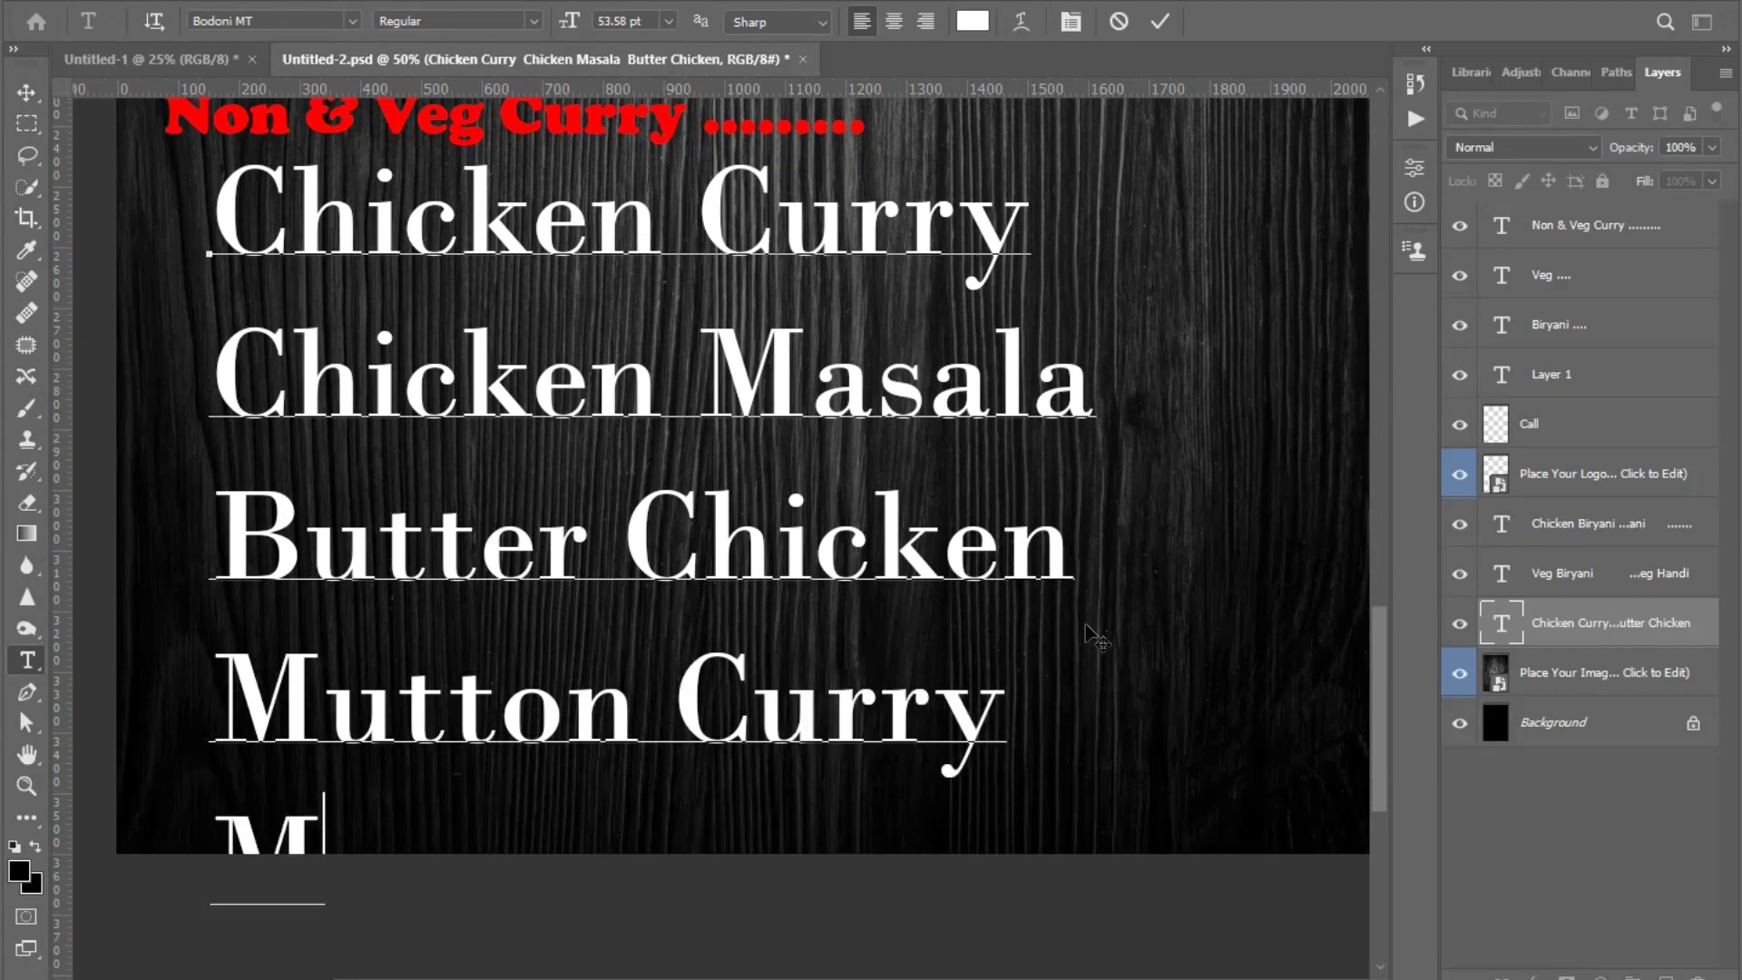
text(utt)
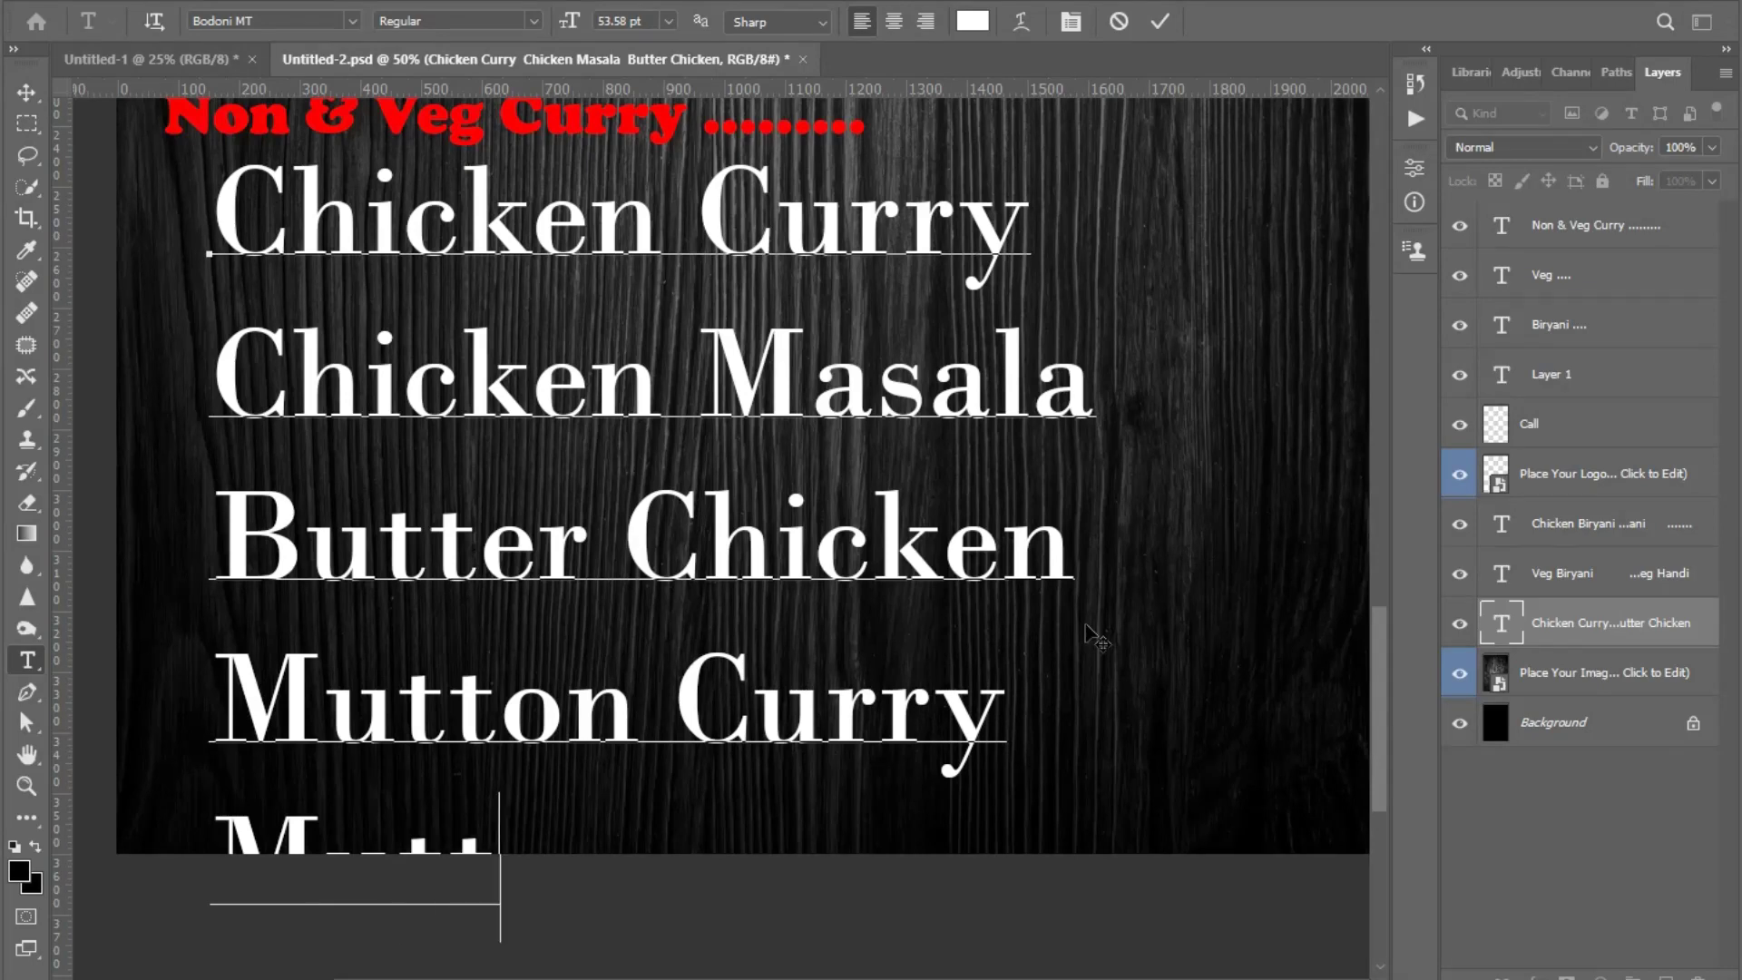
key(BackSpace)
text(ton )
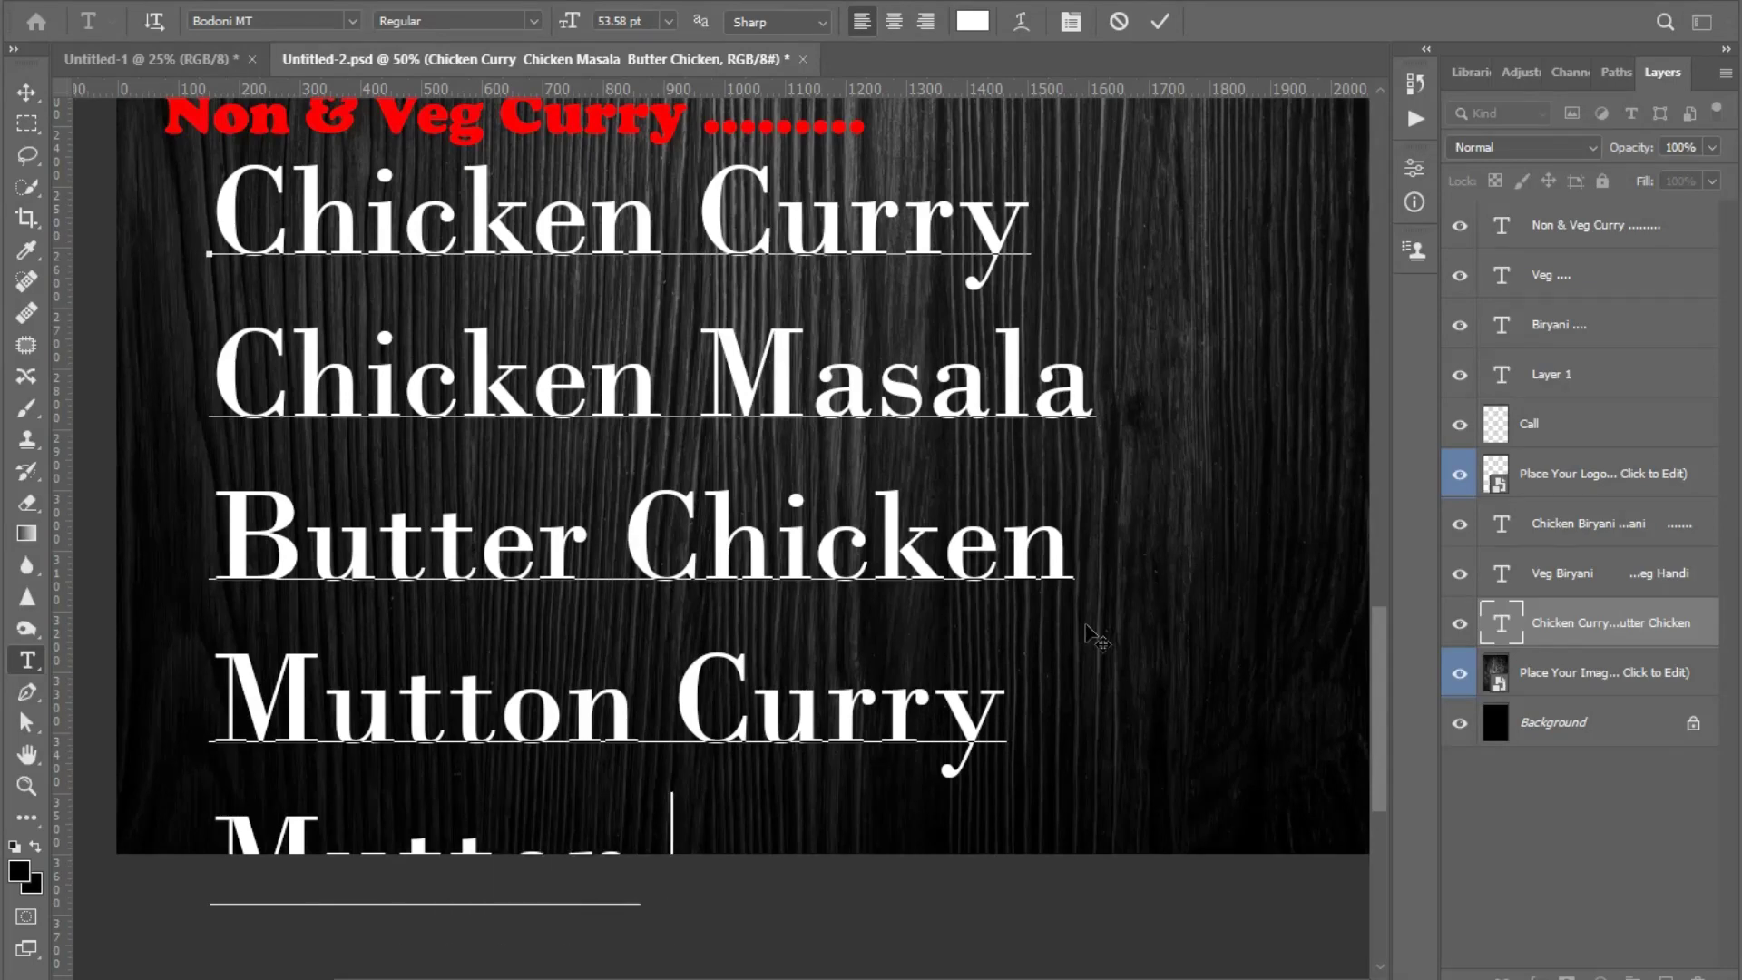
text(Masala)
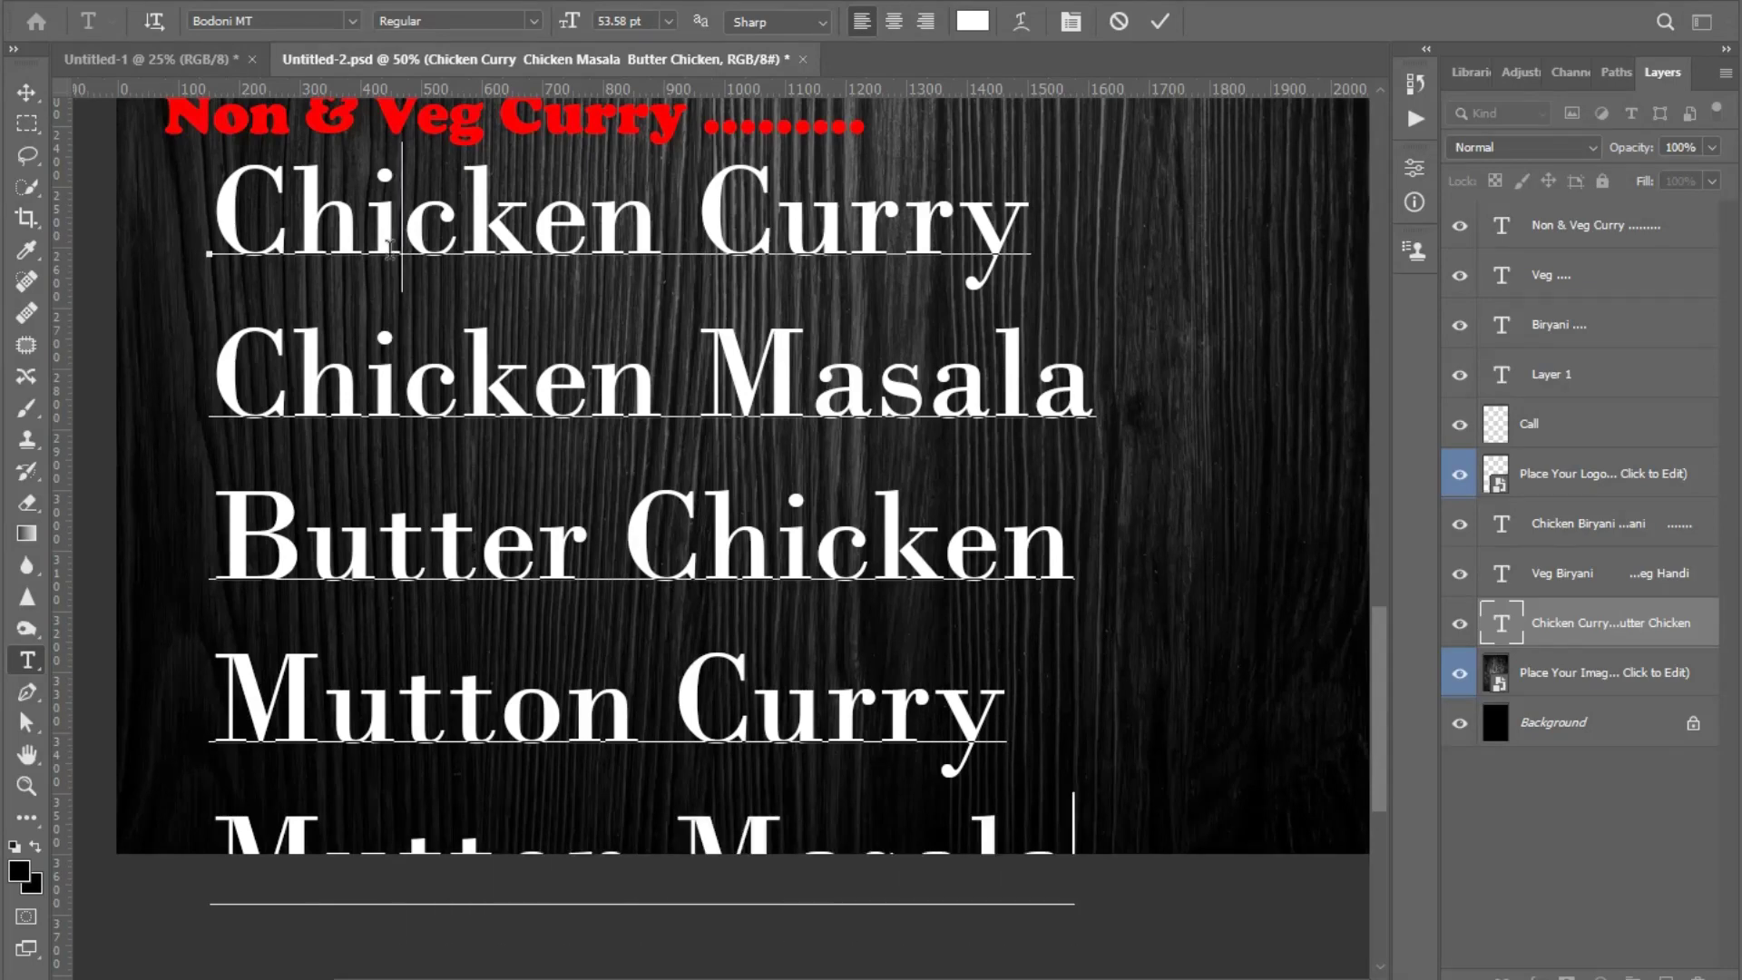
key(ctrl+a)
click(559, 26)
- Set the dish list to 20 pt and add a Butter Mutton Curry line
text(20)
key(Return)
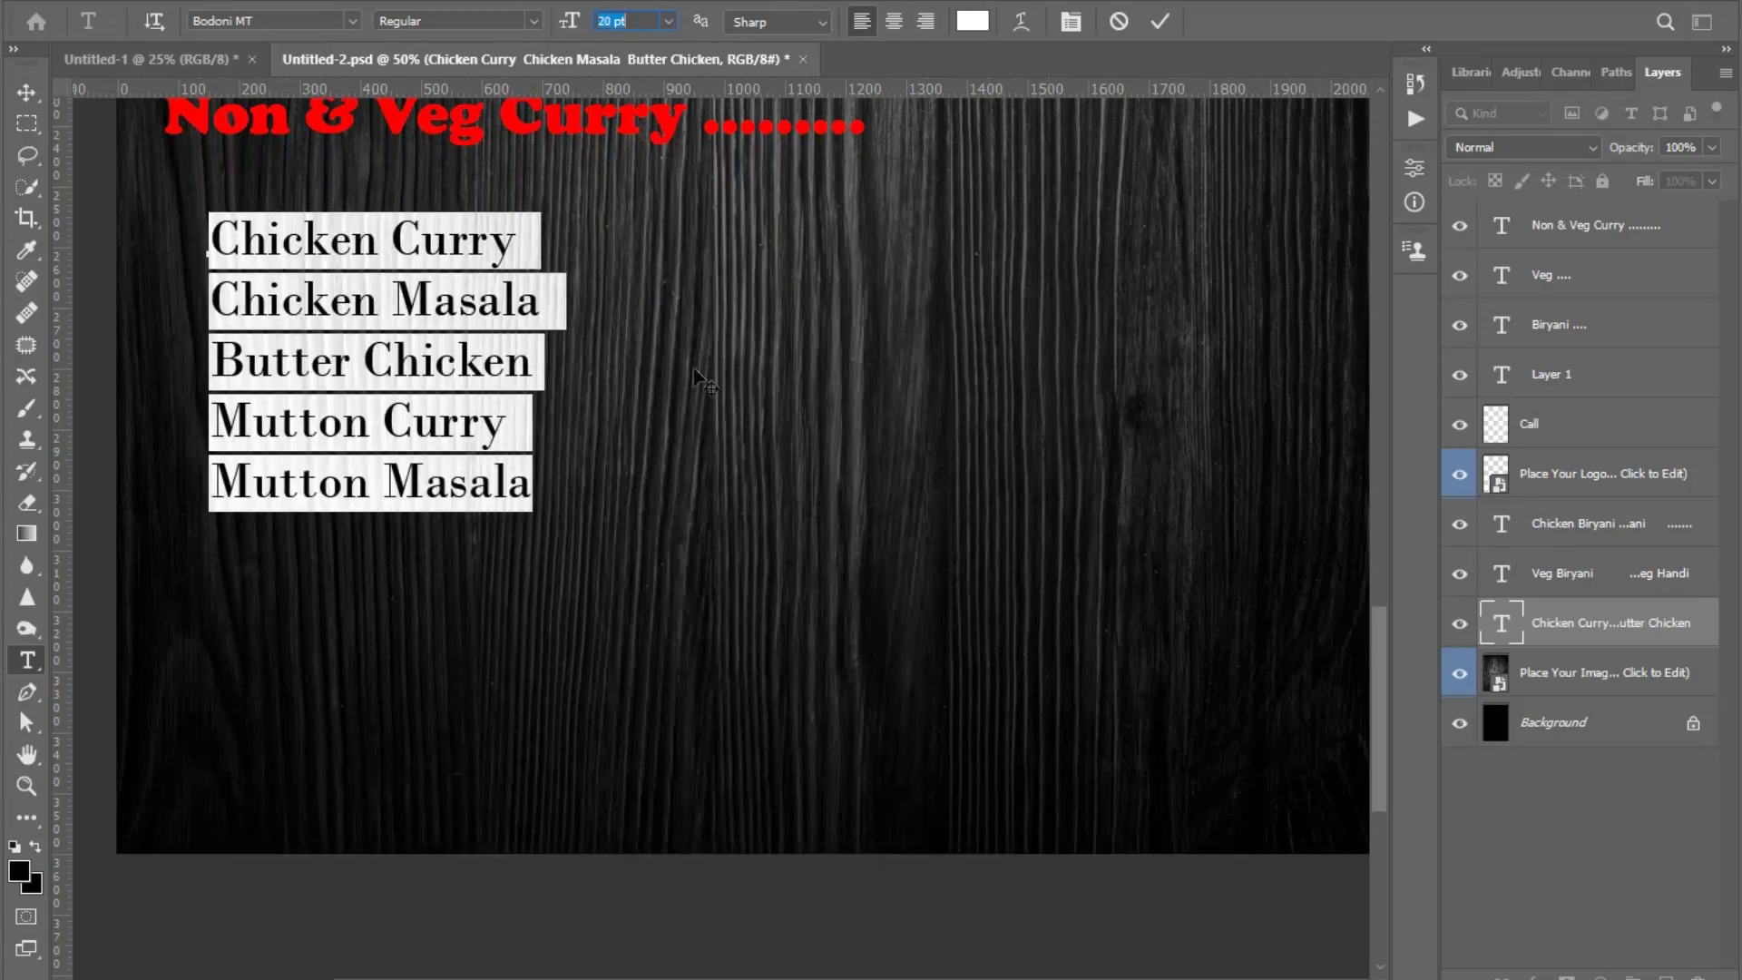
click(552, 464)
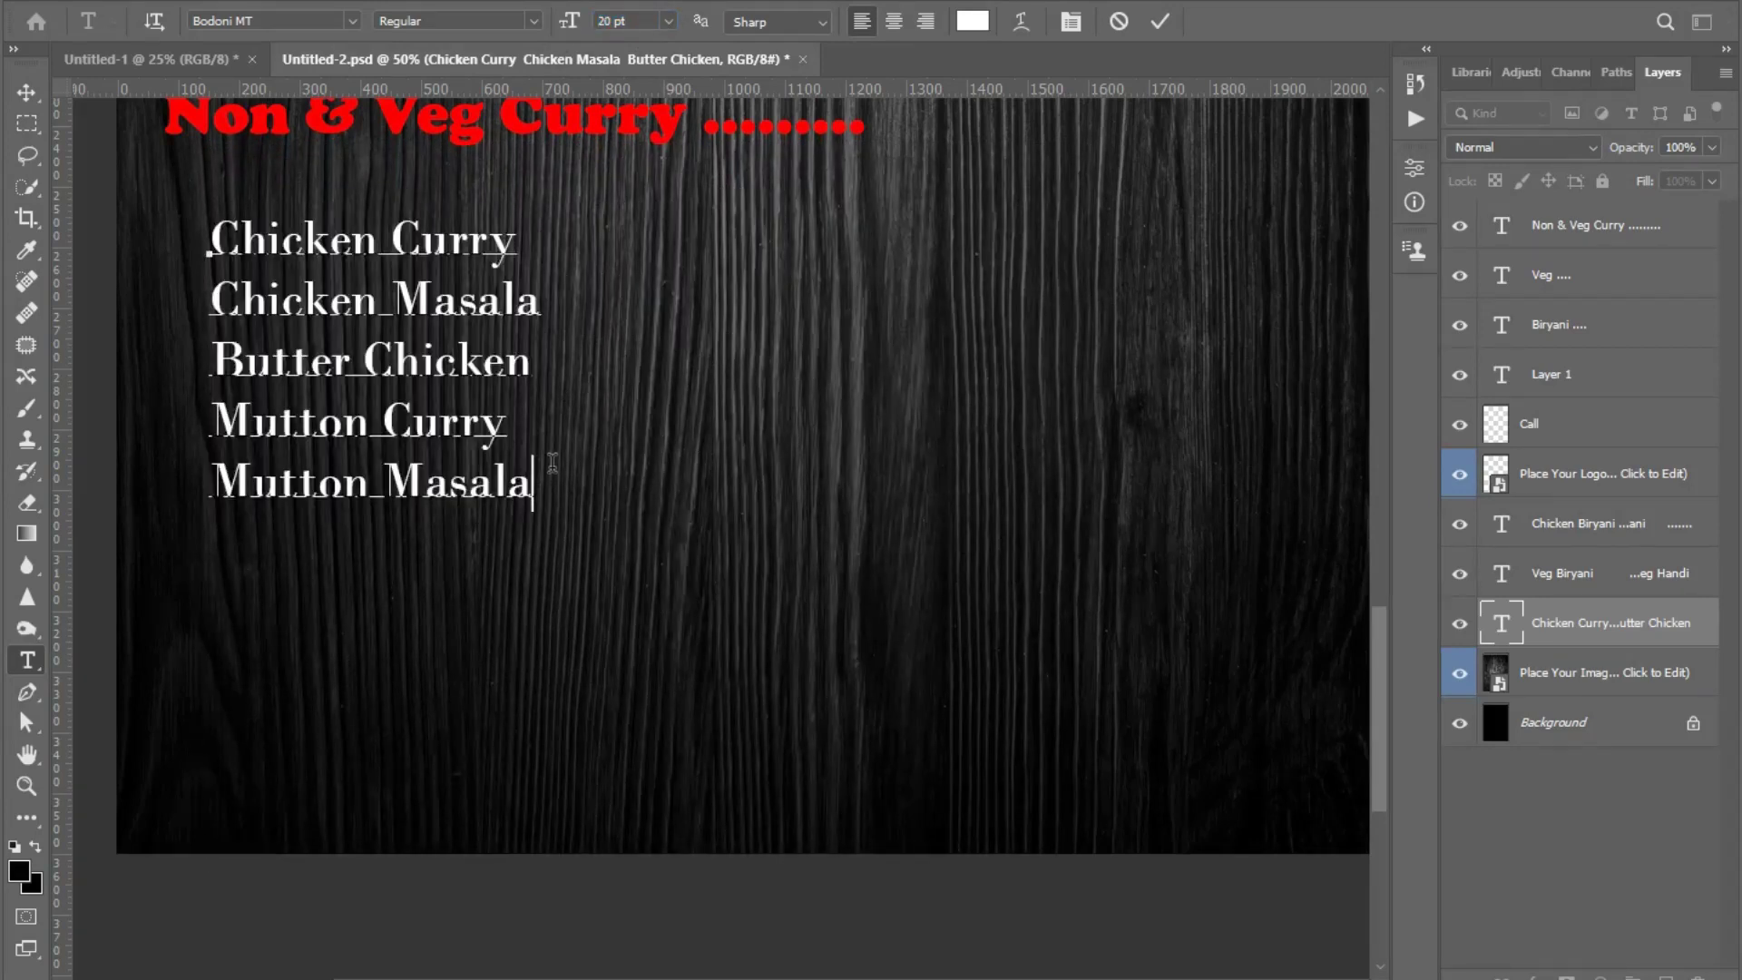
text(Butter )
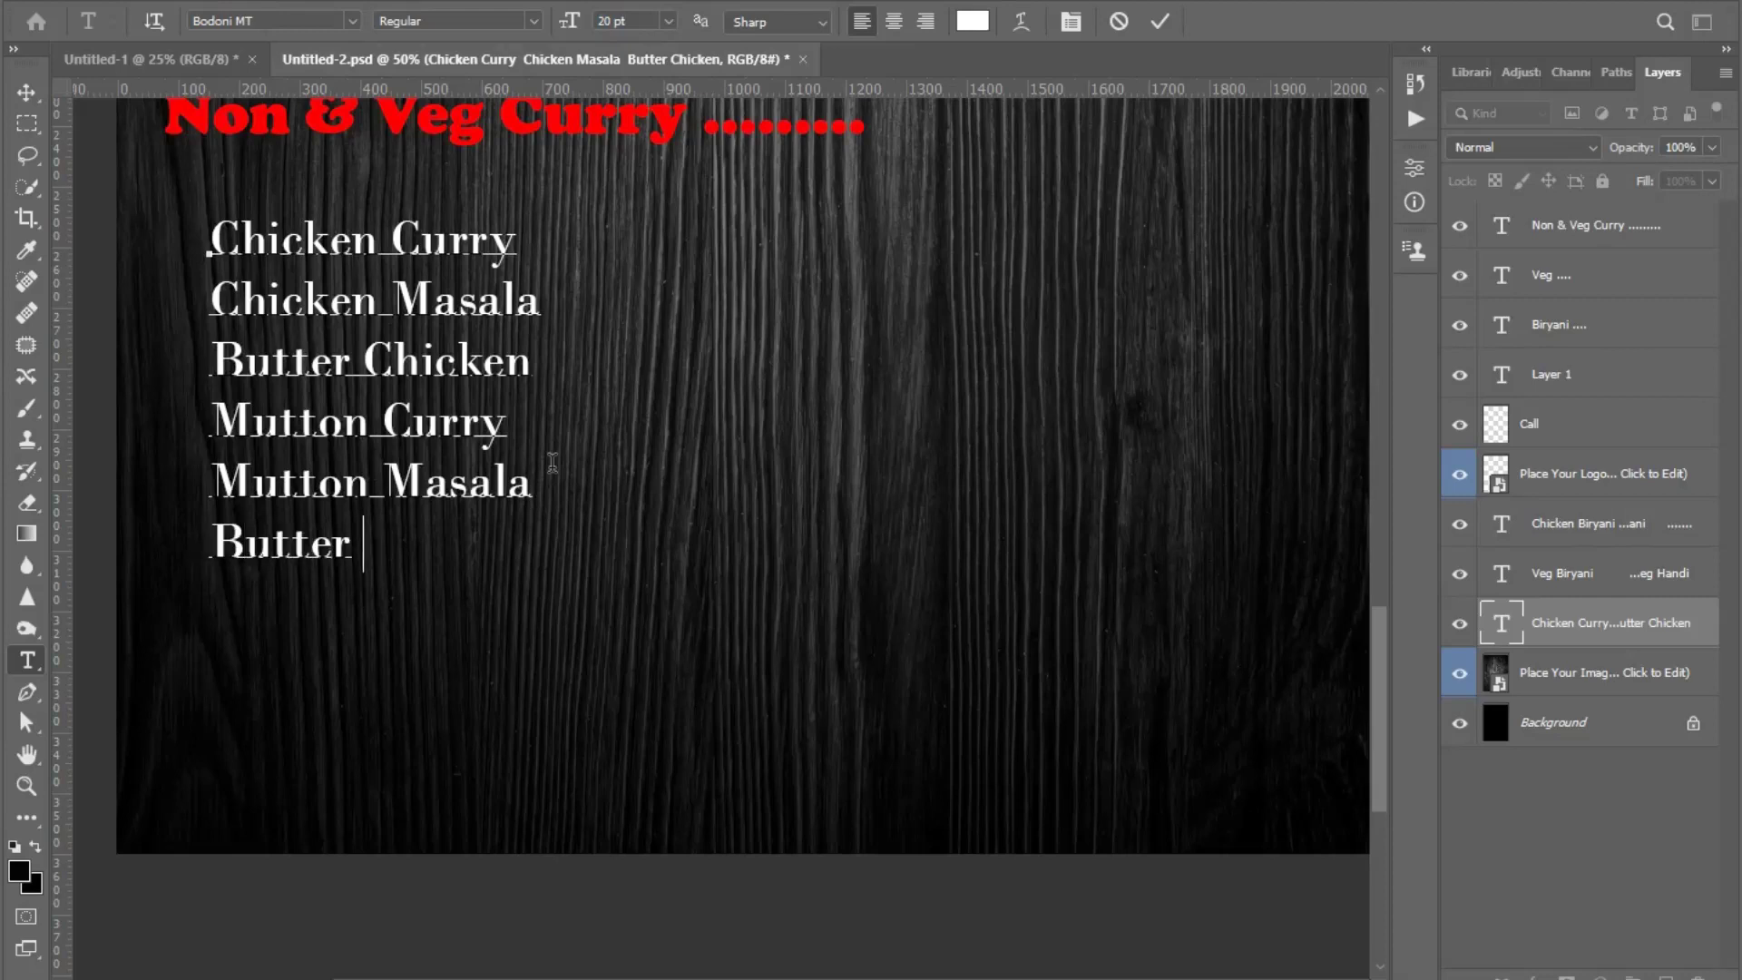
text(Mut)
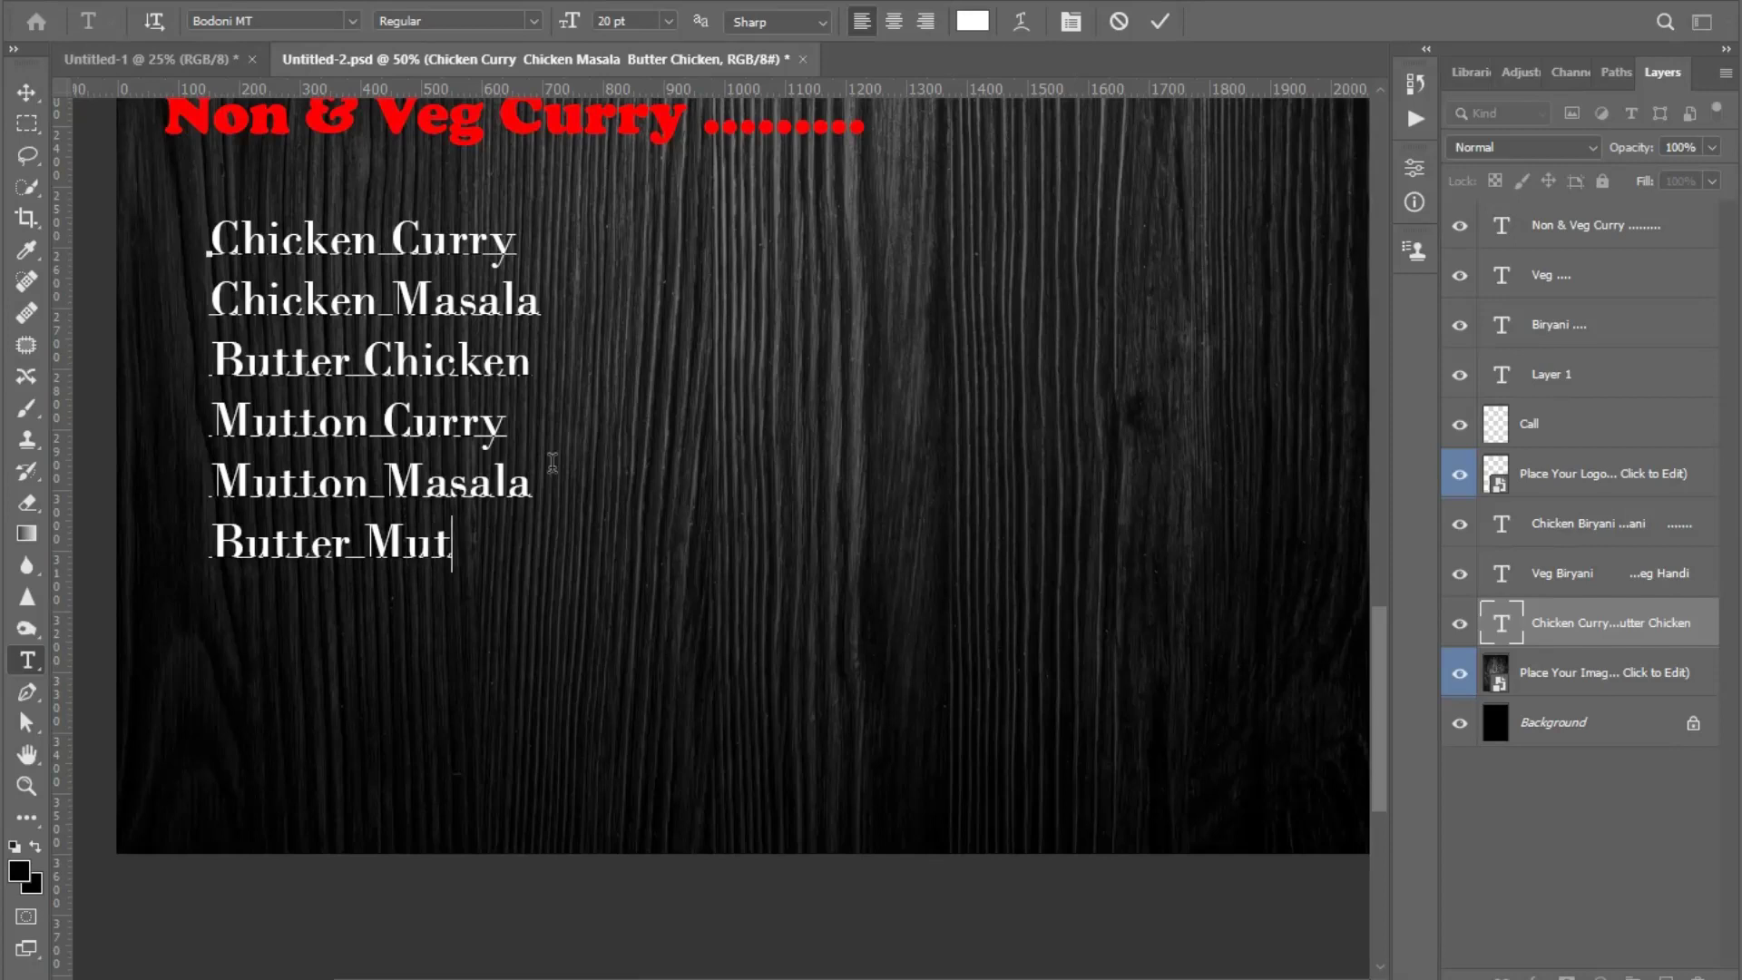
text(ton Curry)
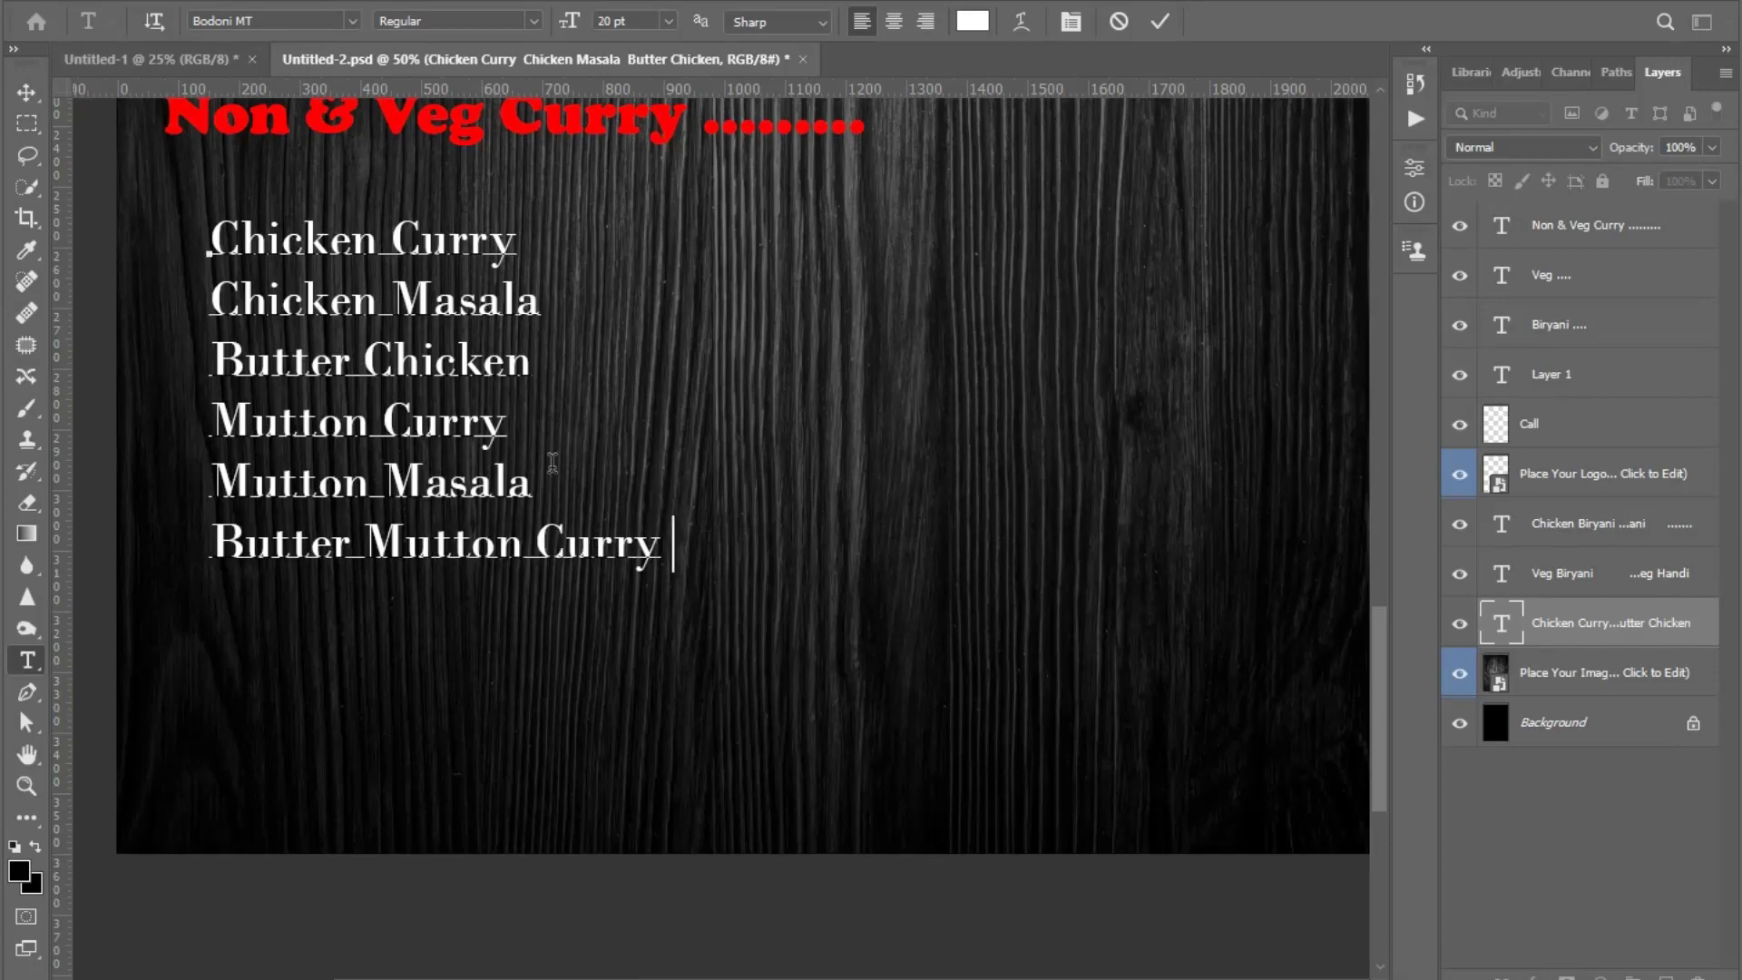
key(Return)
- Add Fish Curry, Egg Curry, Egg Masala and Veg Mix Curry lines
text(F)
text(ish cUU)
key(BackSpace)
key(BackSpace)
key(BackSpace)
text(cU)
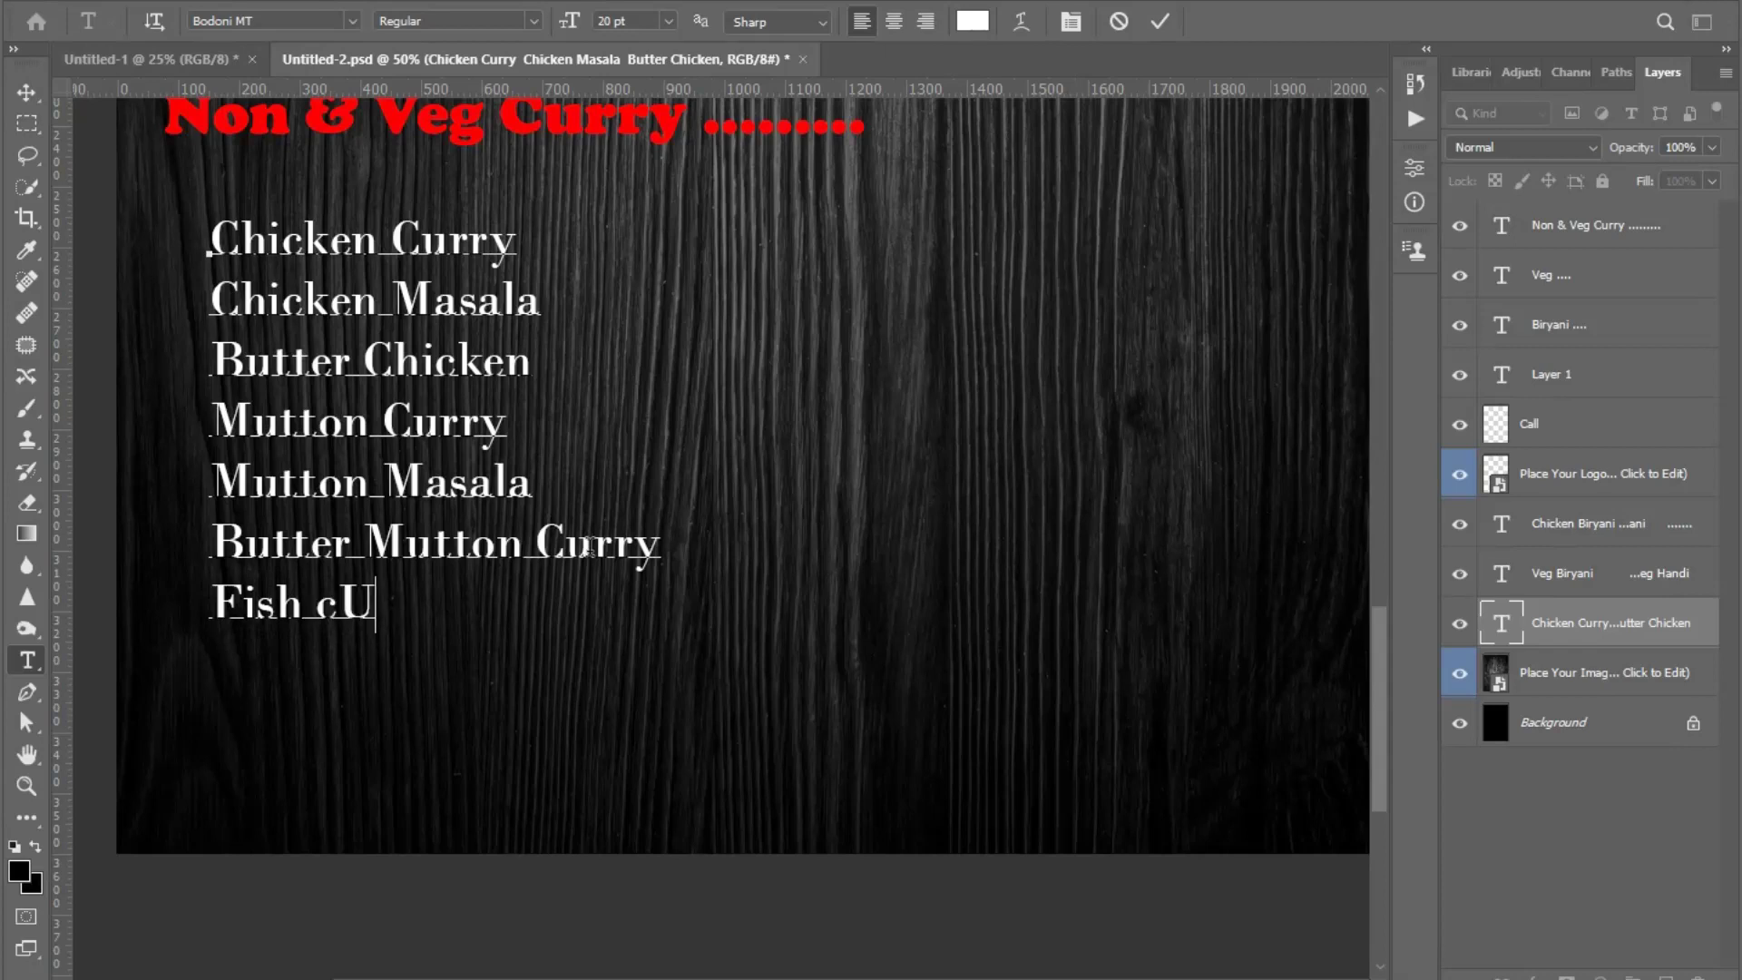
key(BackSpace)
key(BackSpace)
text(Curry)
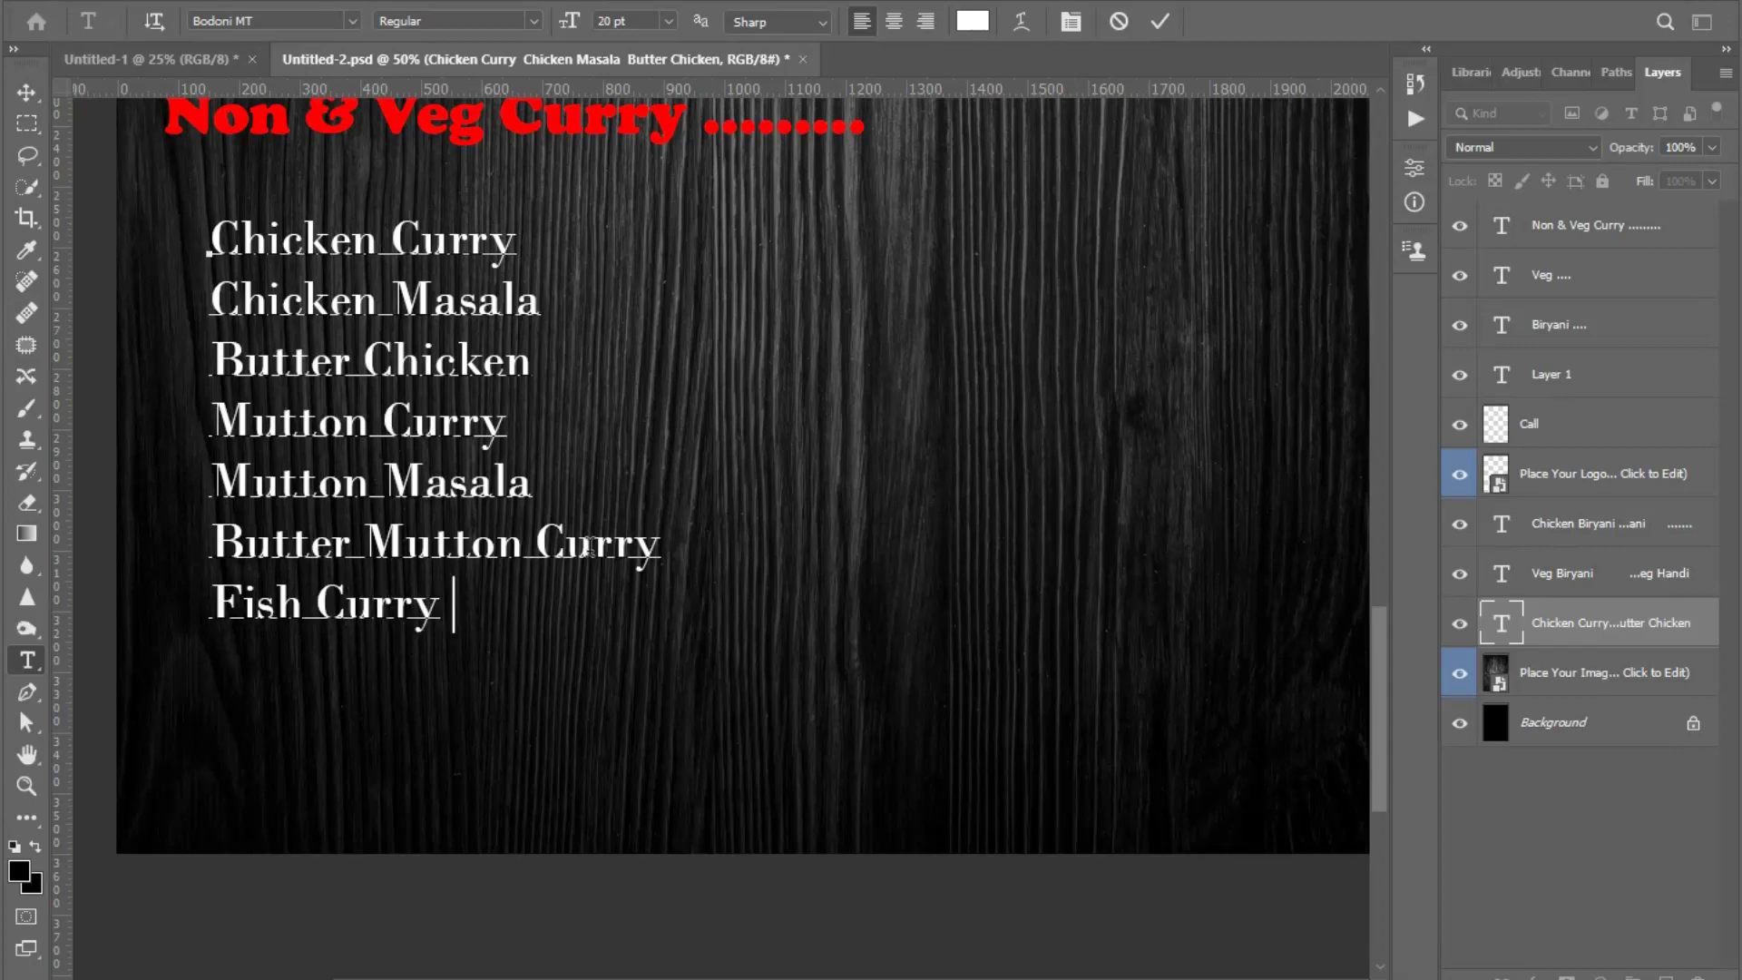
text(EGG)
key(BackSpace)
key(BackSpace)
text(gg Curry)
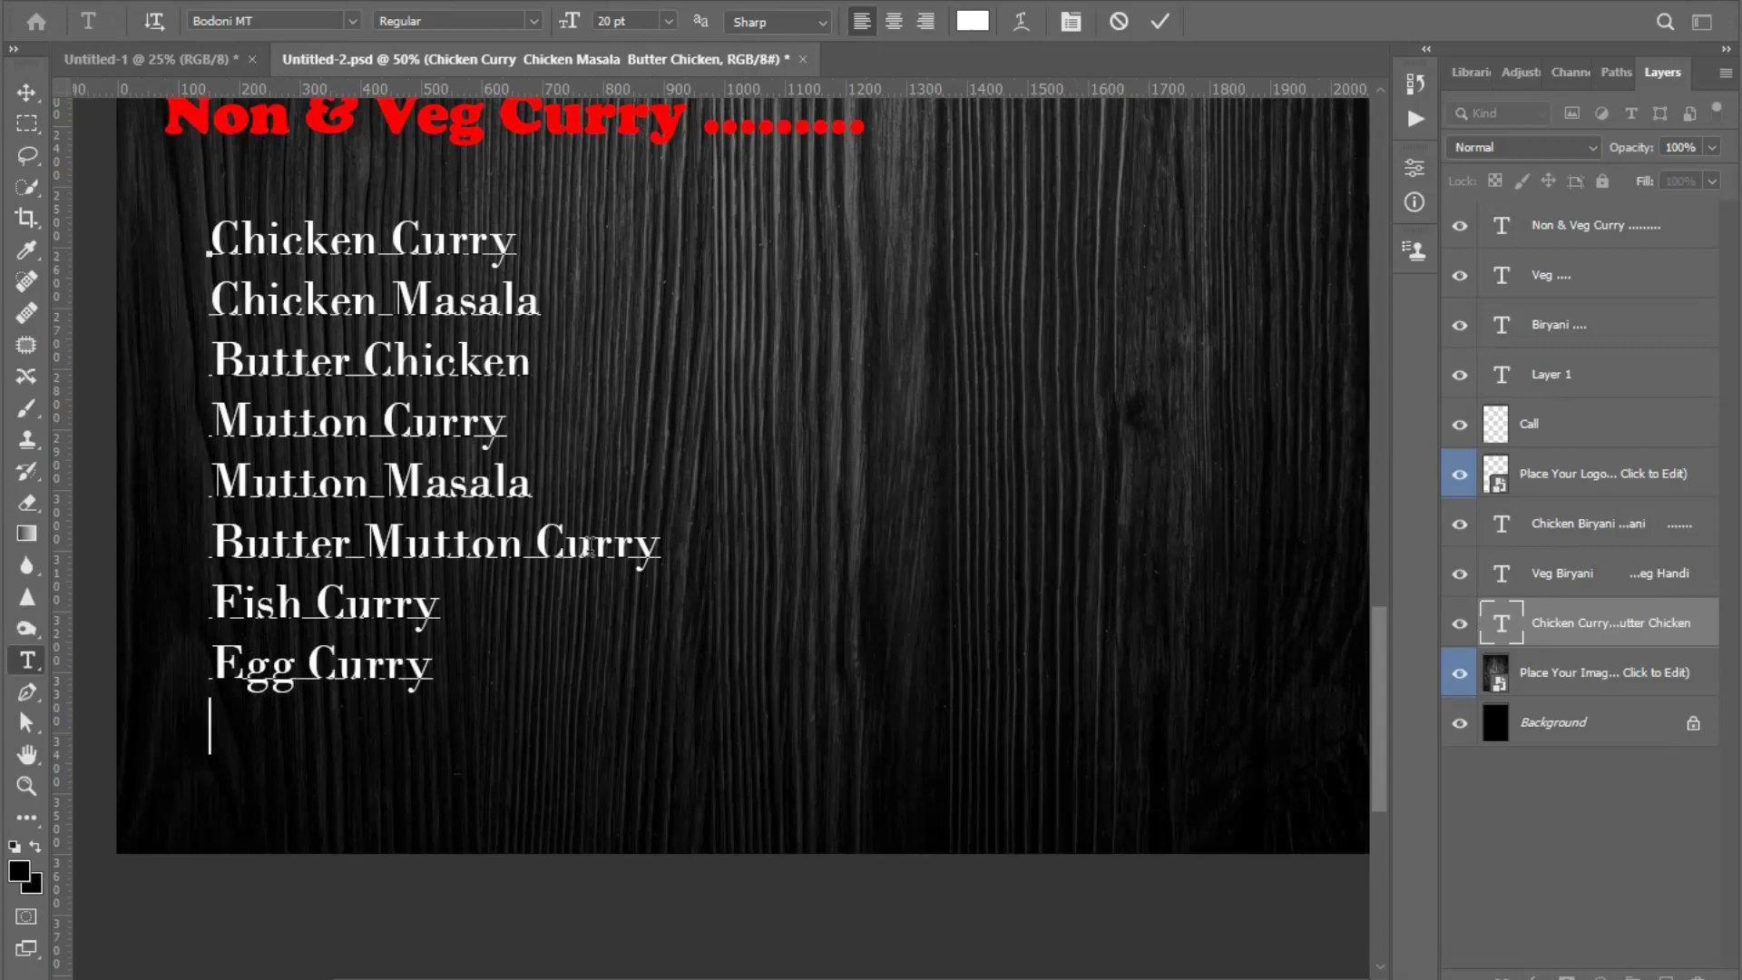
text(Egg)
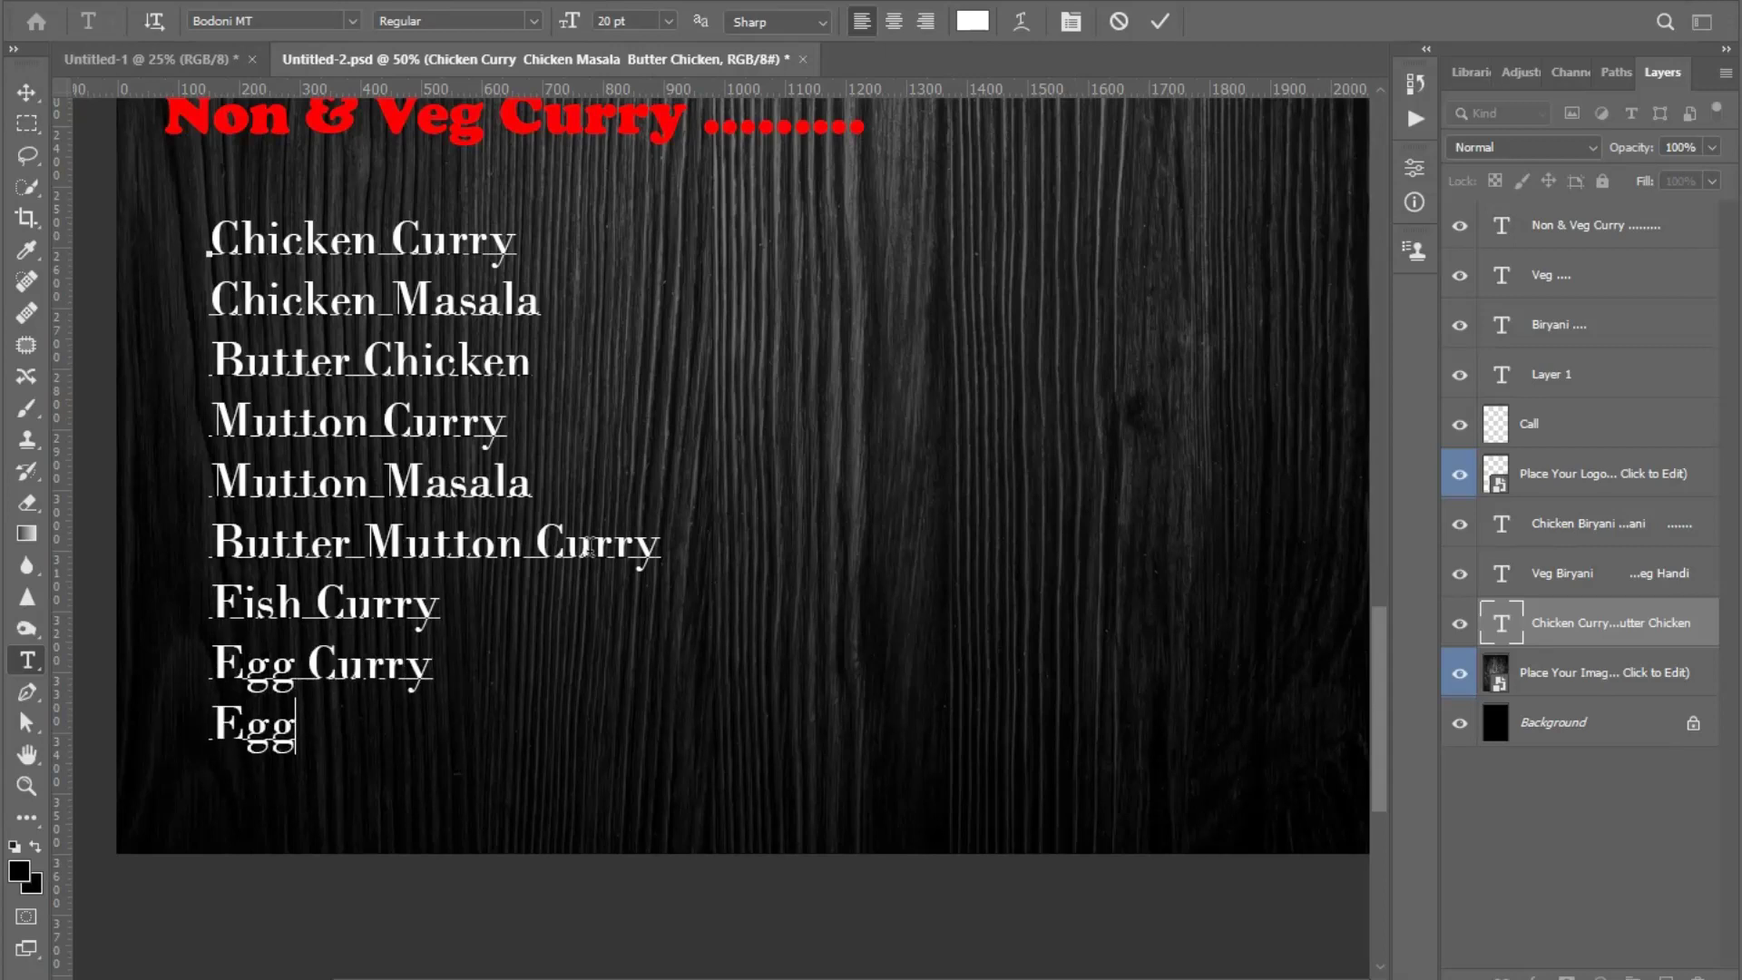
text( Masala )
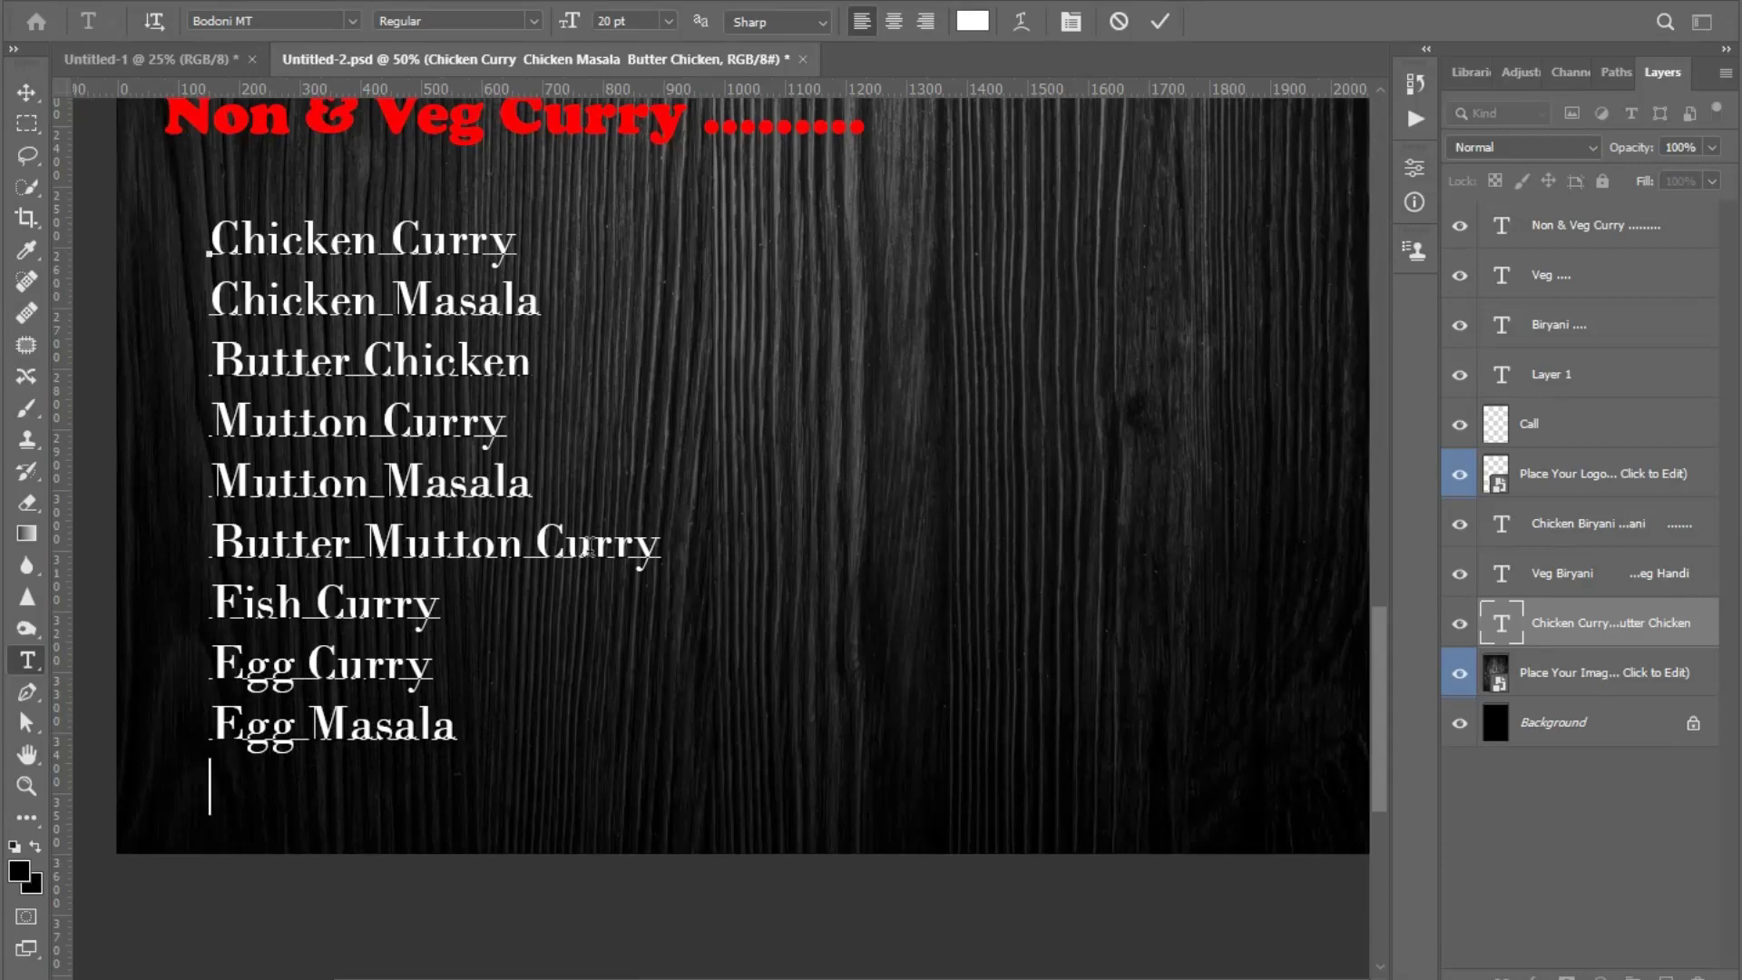
text(Veg )
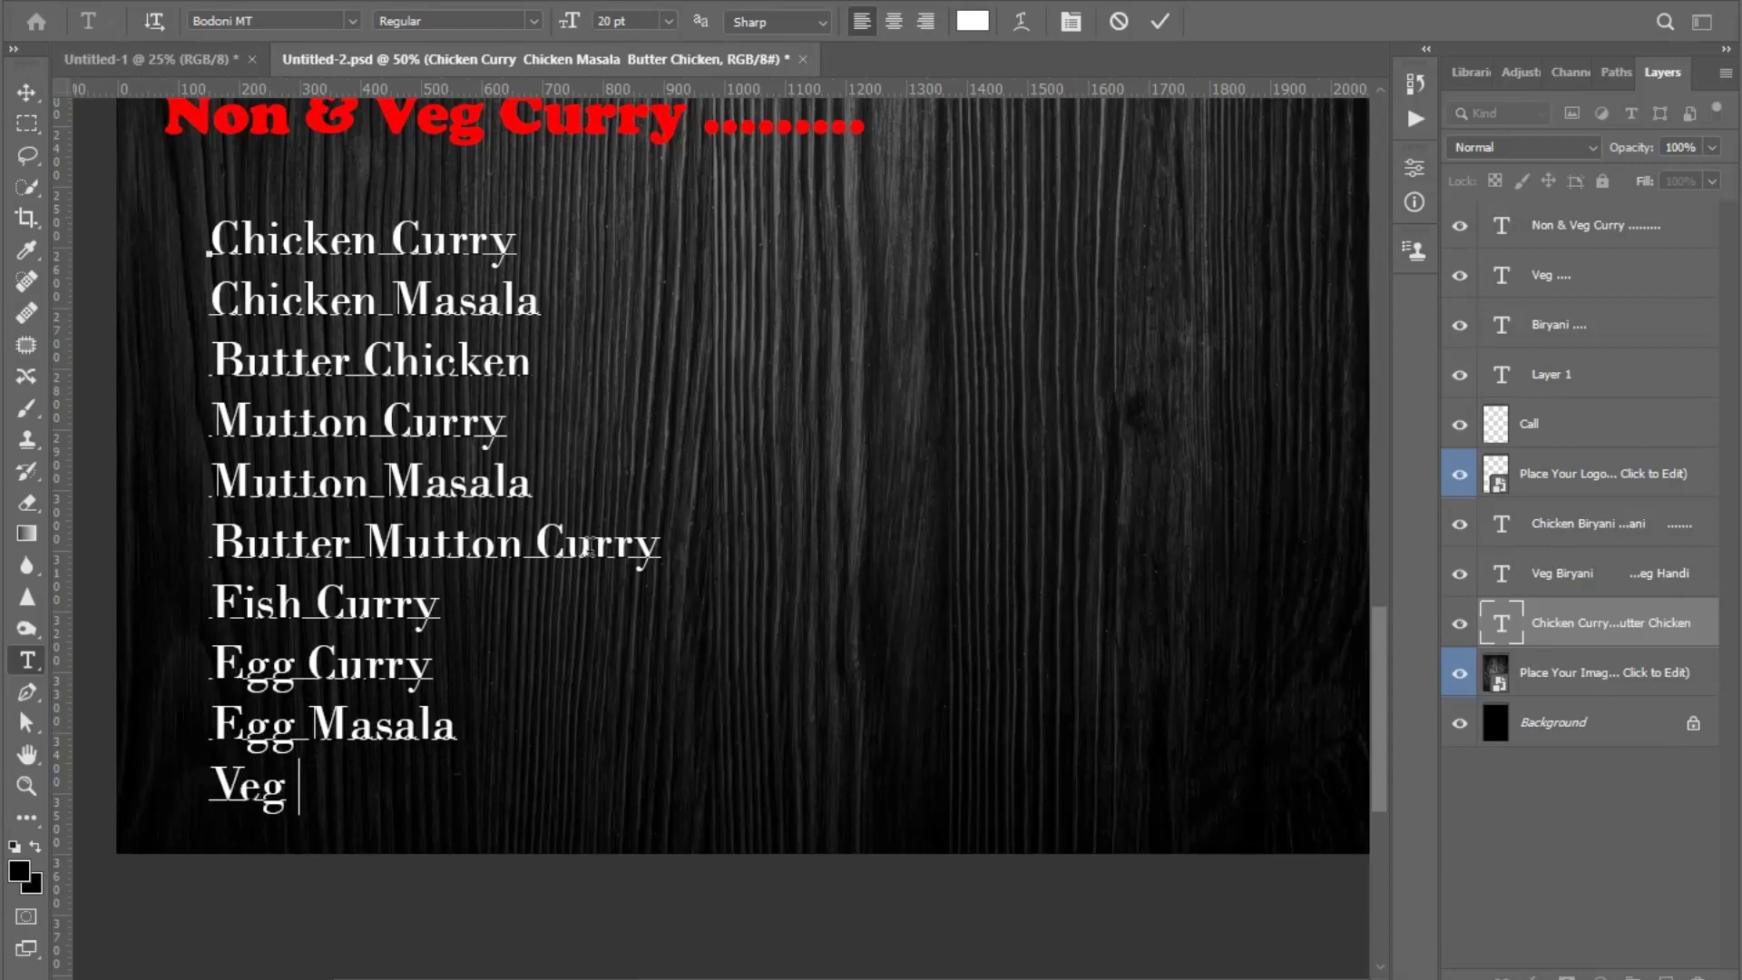
text(MIX)
key(BackSpace)
key(BackSpace)
text(I)
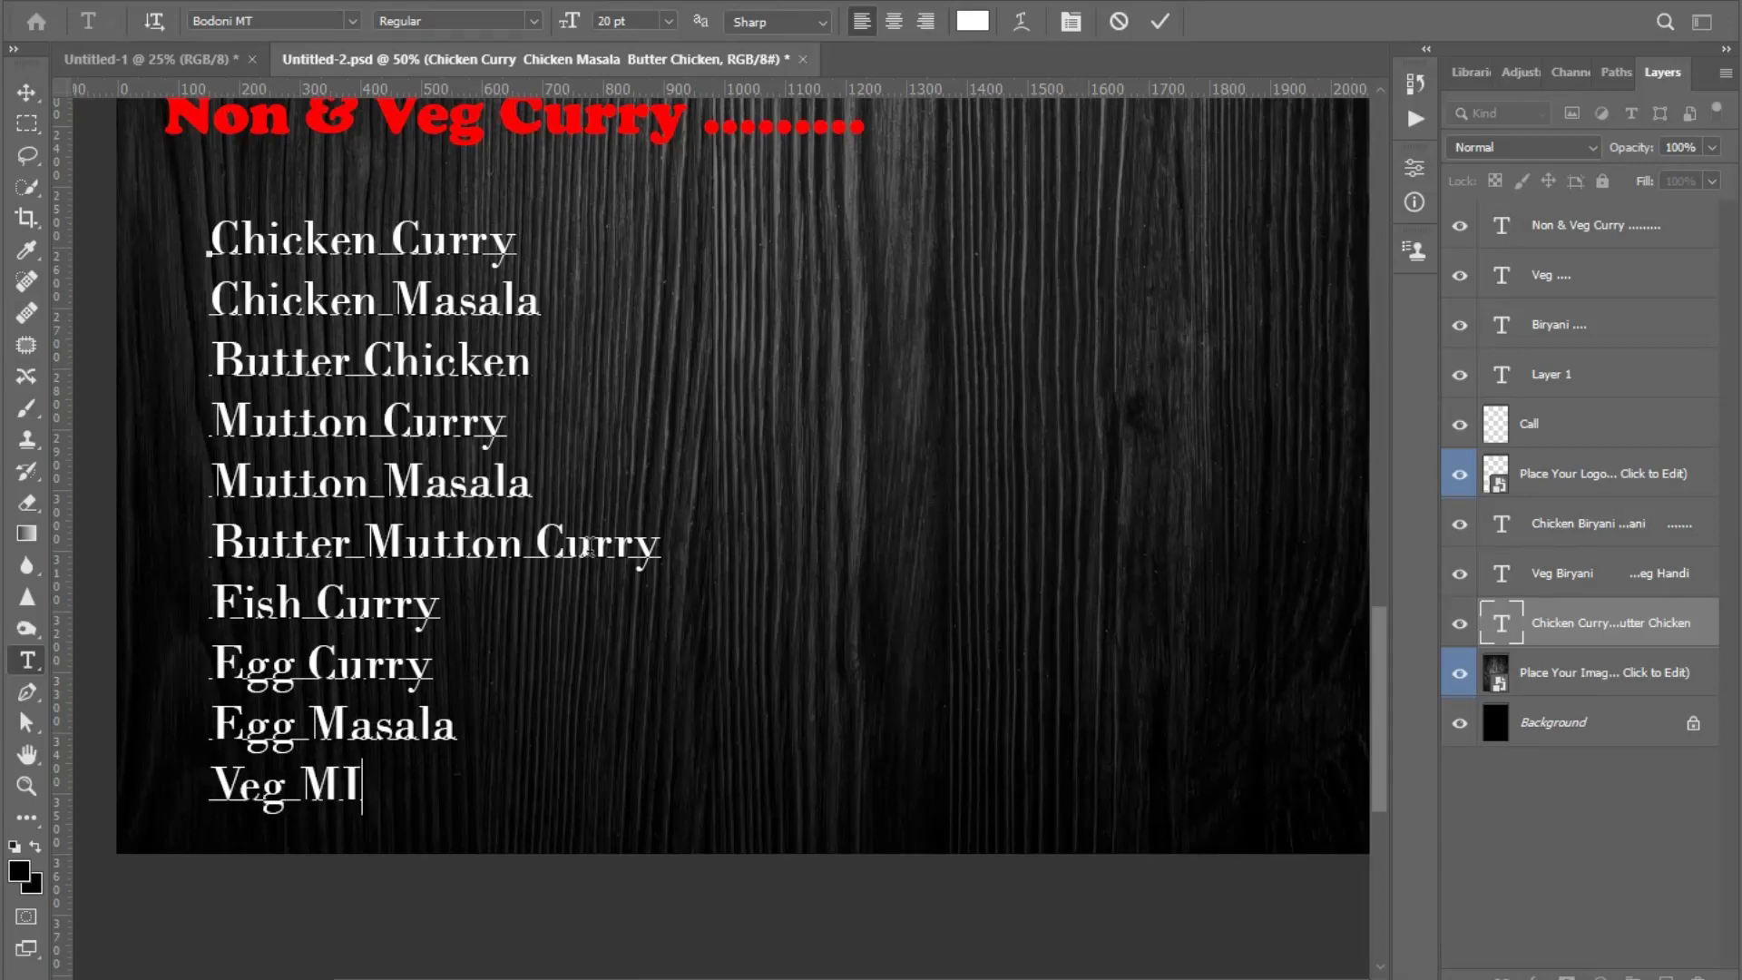
text(X)
key(BackSpace)
key(BackSpace)
text(ix )
text(Curry)
key(BackSpace)
key(BackSpace)
key(BackSpace)
text(er)
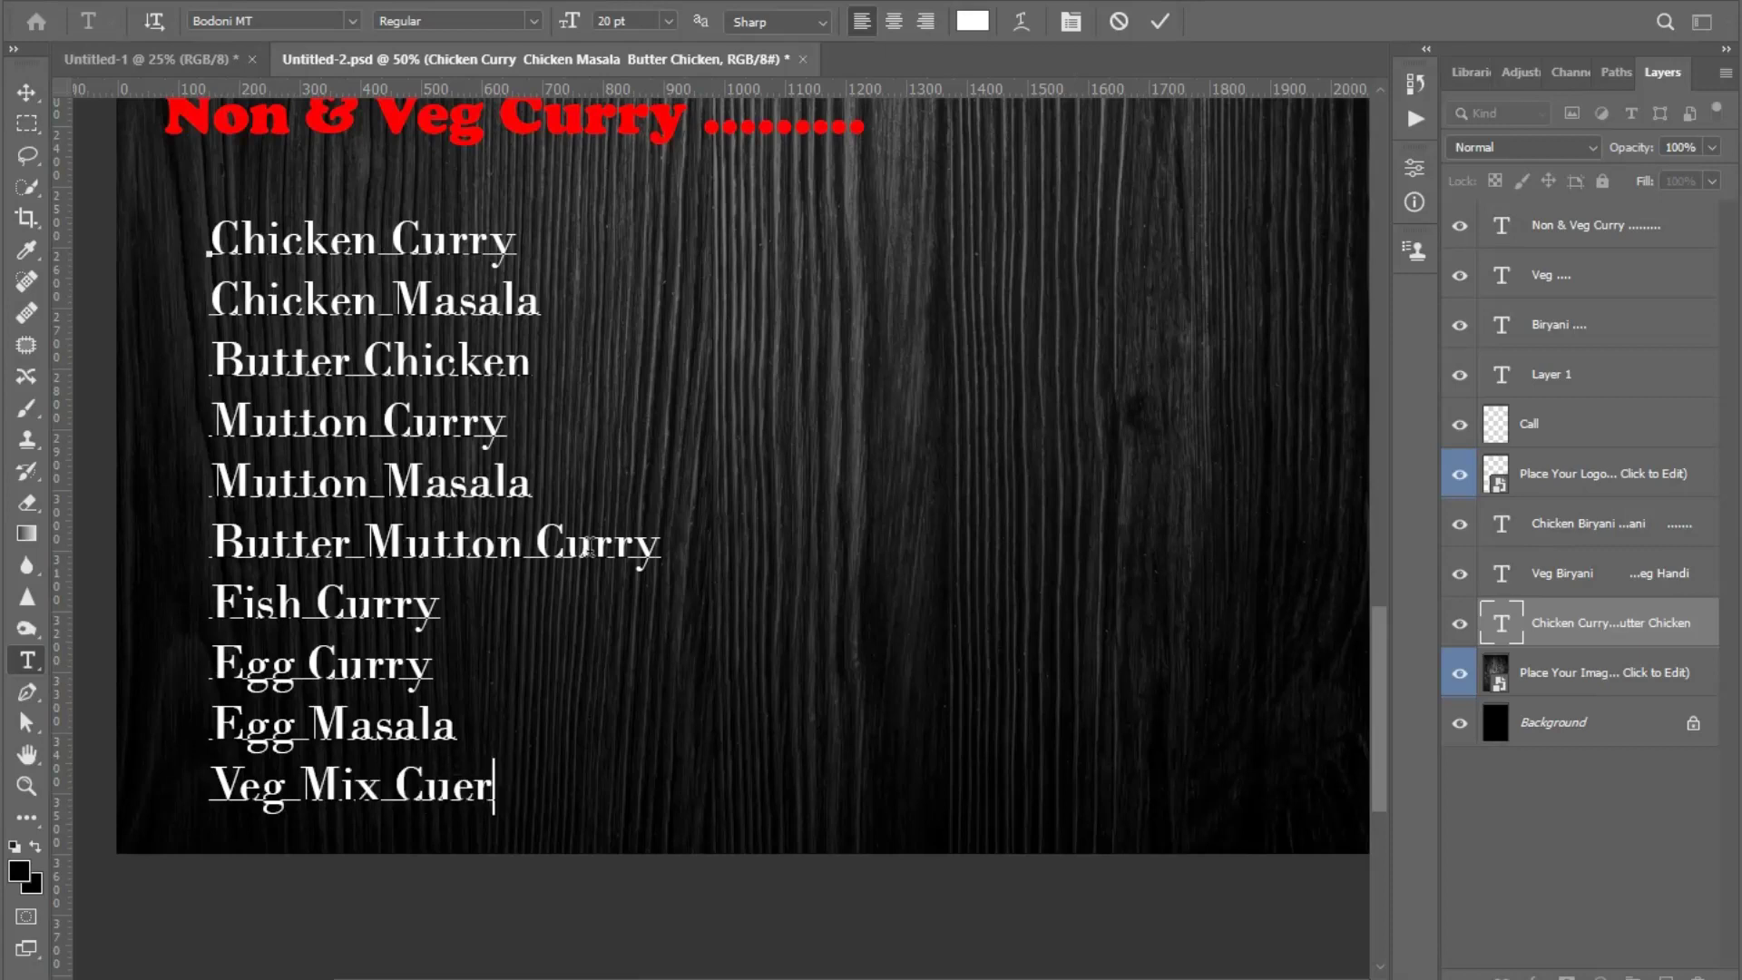
key(BackSpace)
key(BackSpace)
text(rry)
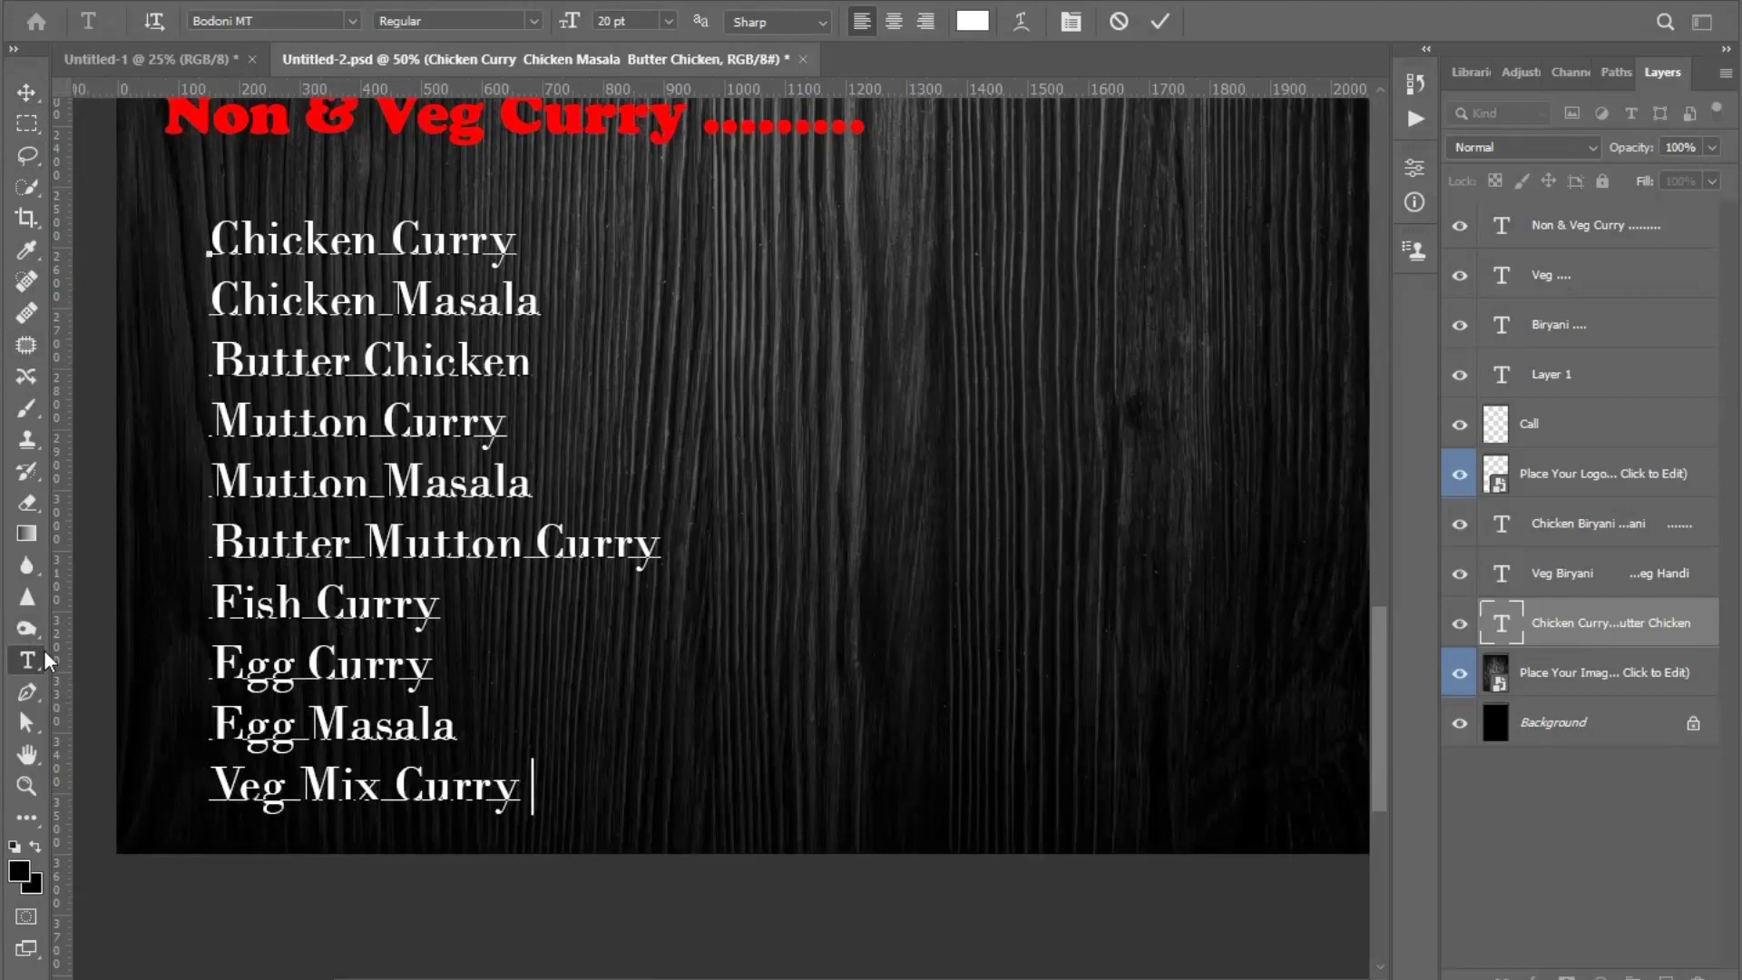
- Move the curry list up-left under its heading; price Chicken Curry 250, Chicken Masala 270, Butter Chicken 280 Rs
click(26, 92)
drag(311, 243, 264, 211)
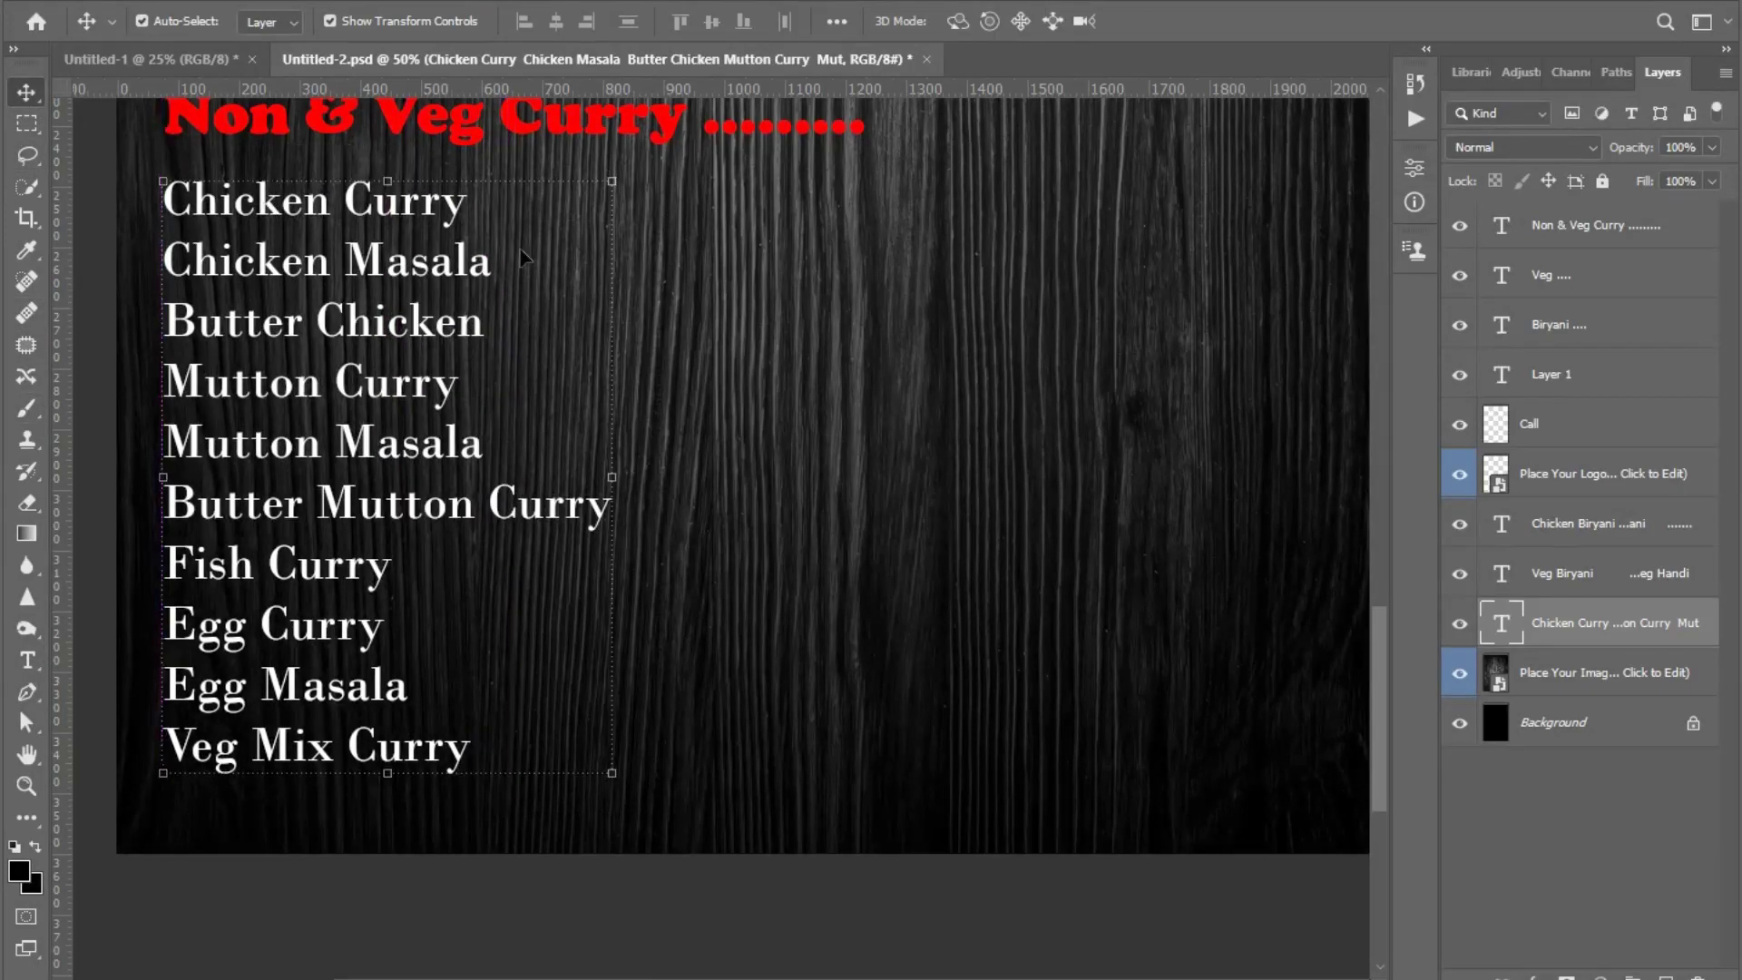
key(t)
click(481, 201)
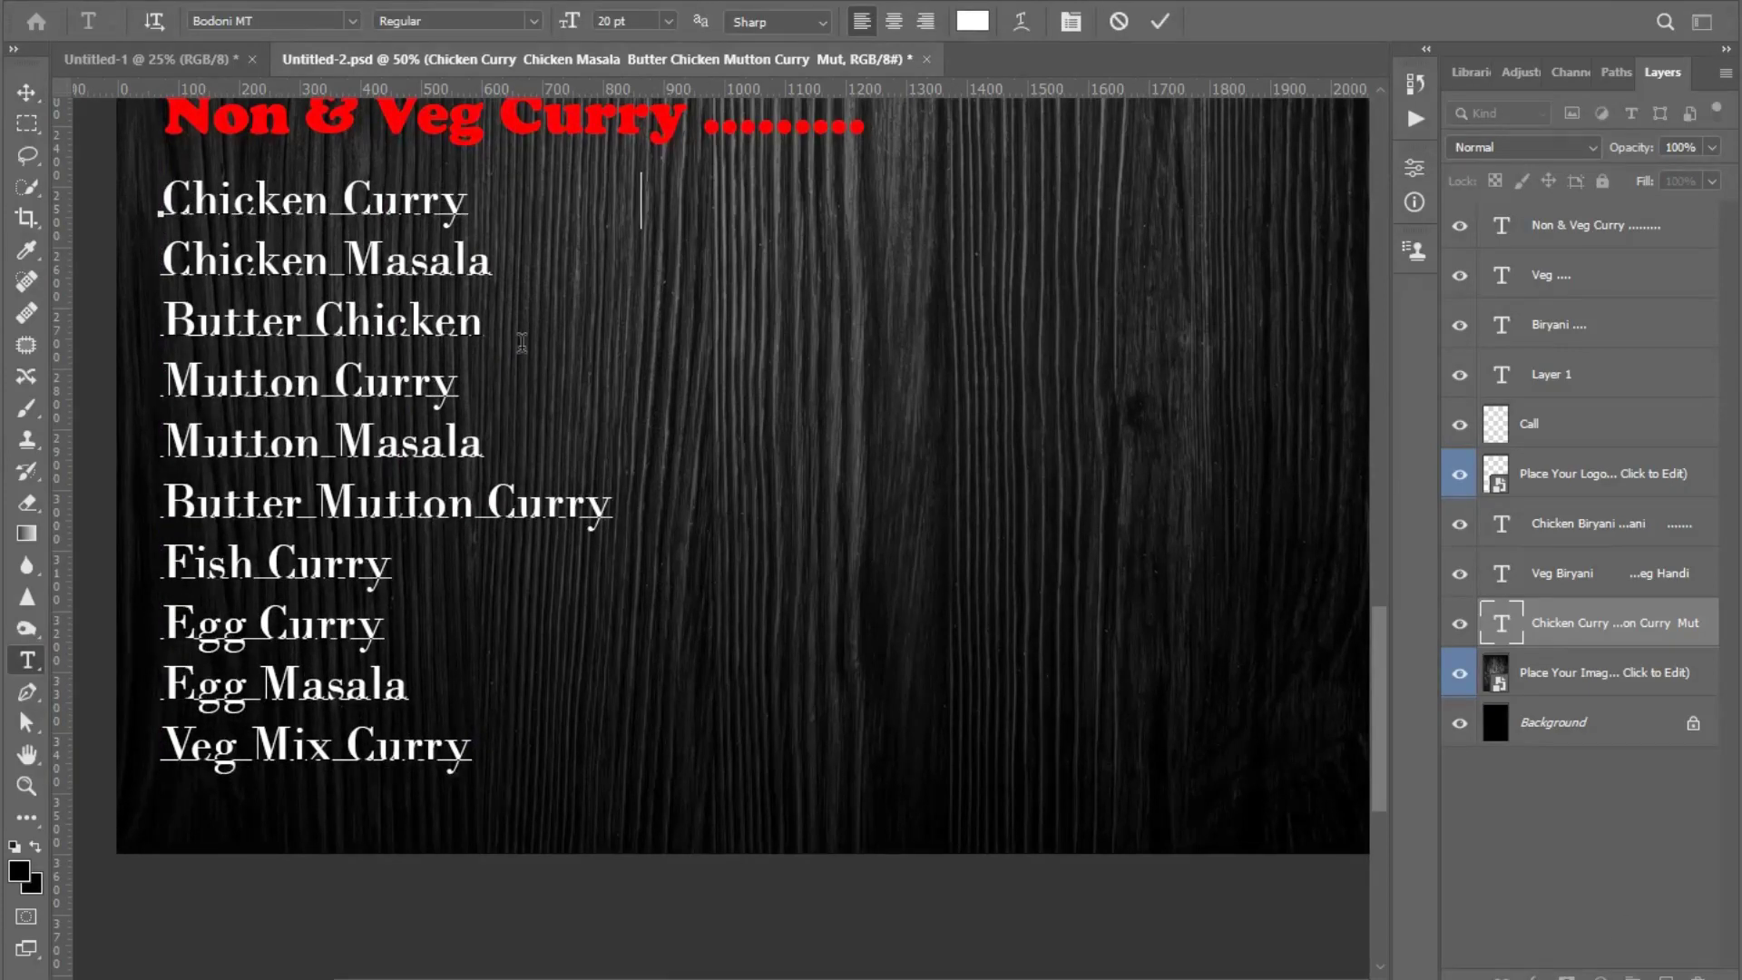
text(..... 2)
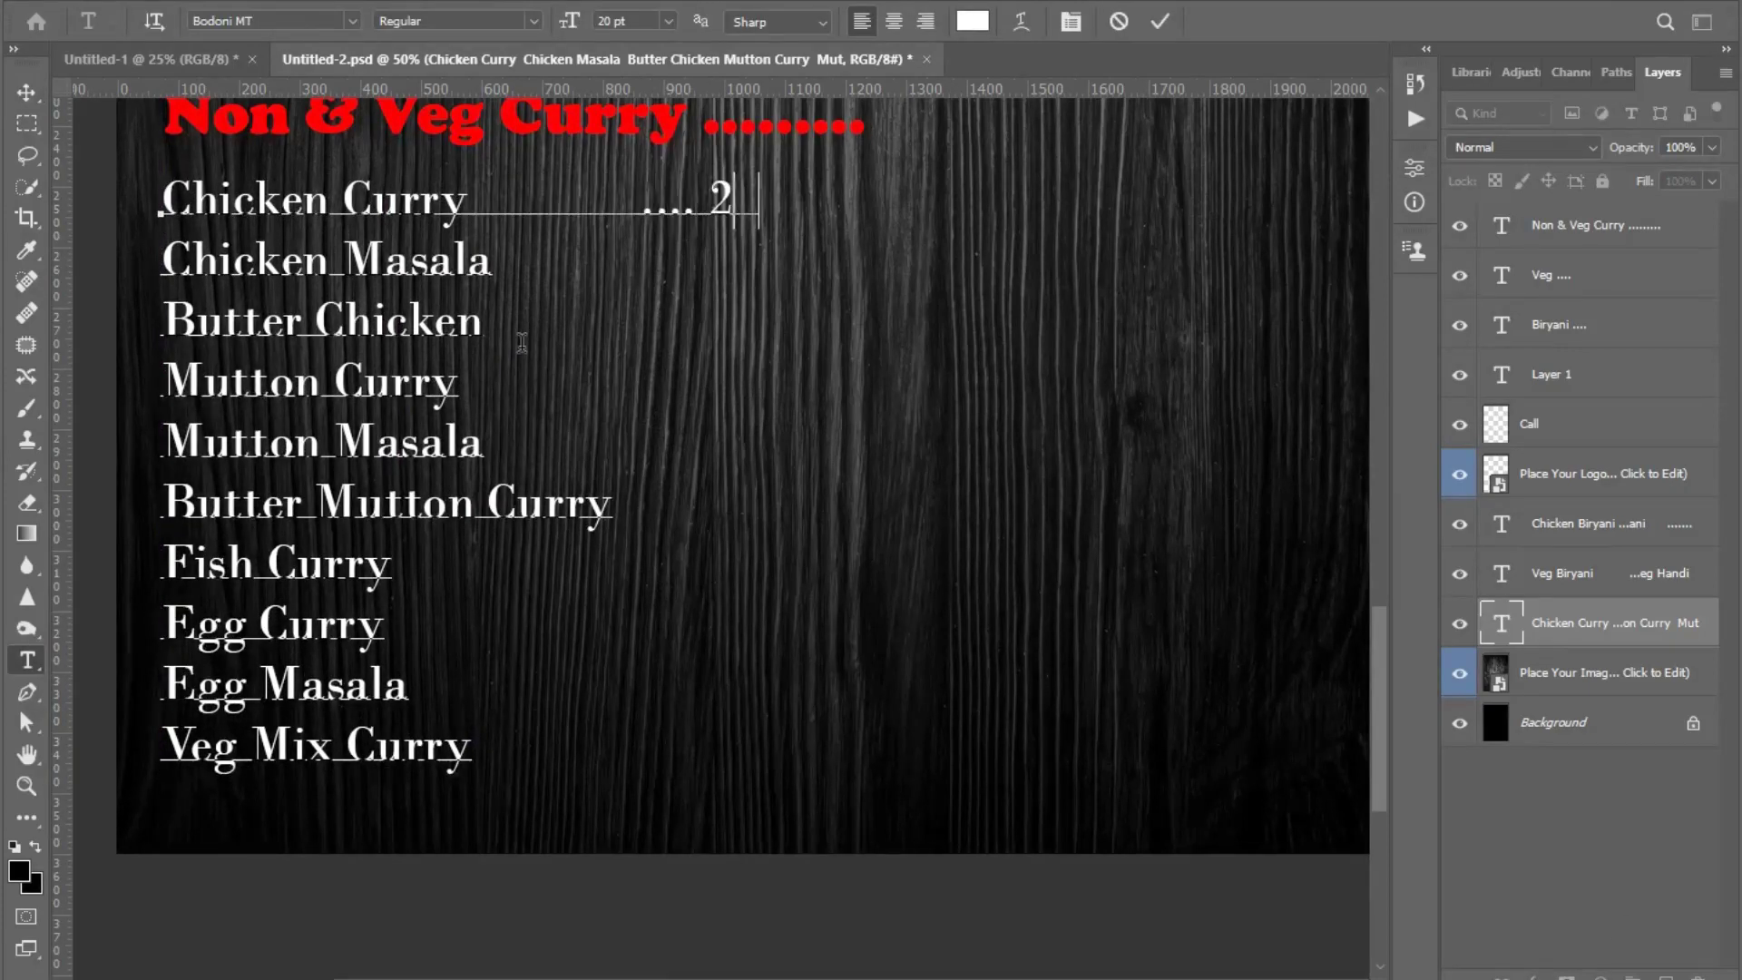
text(50 Rs)
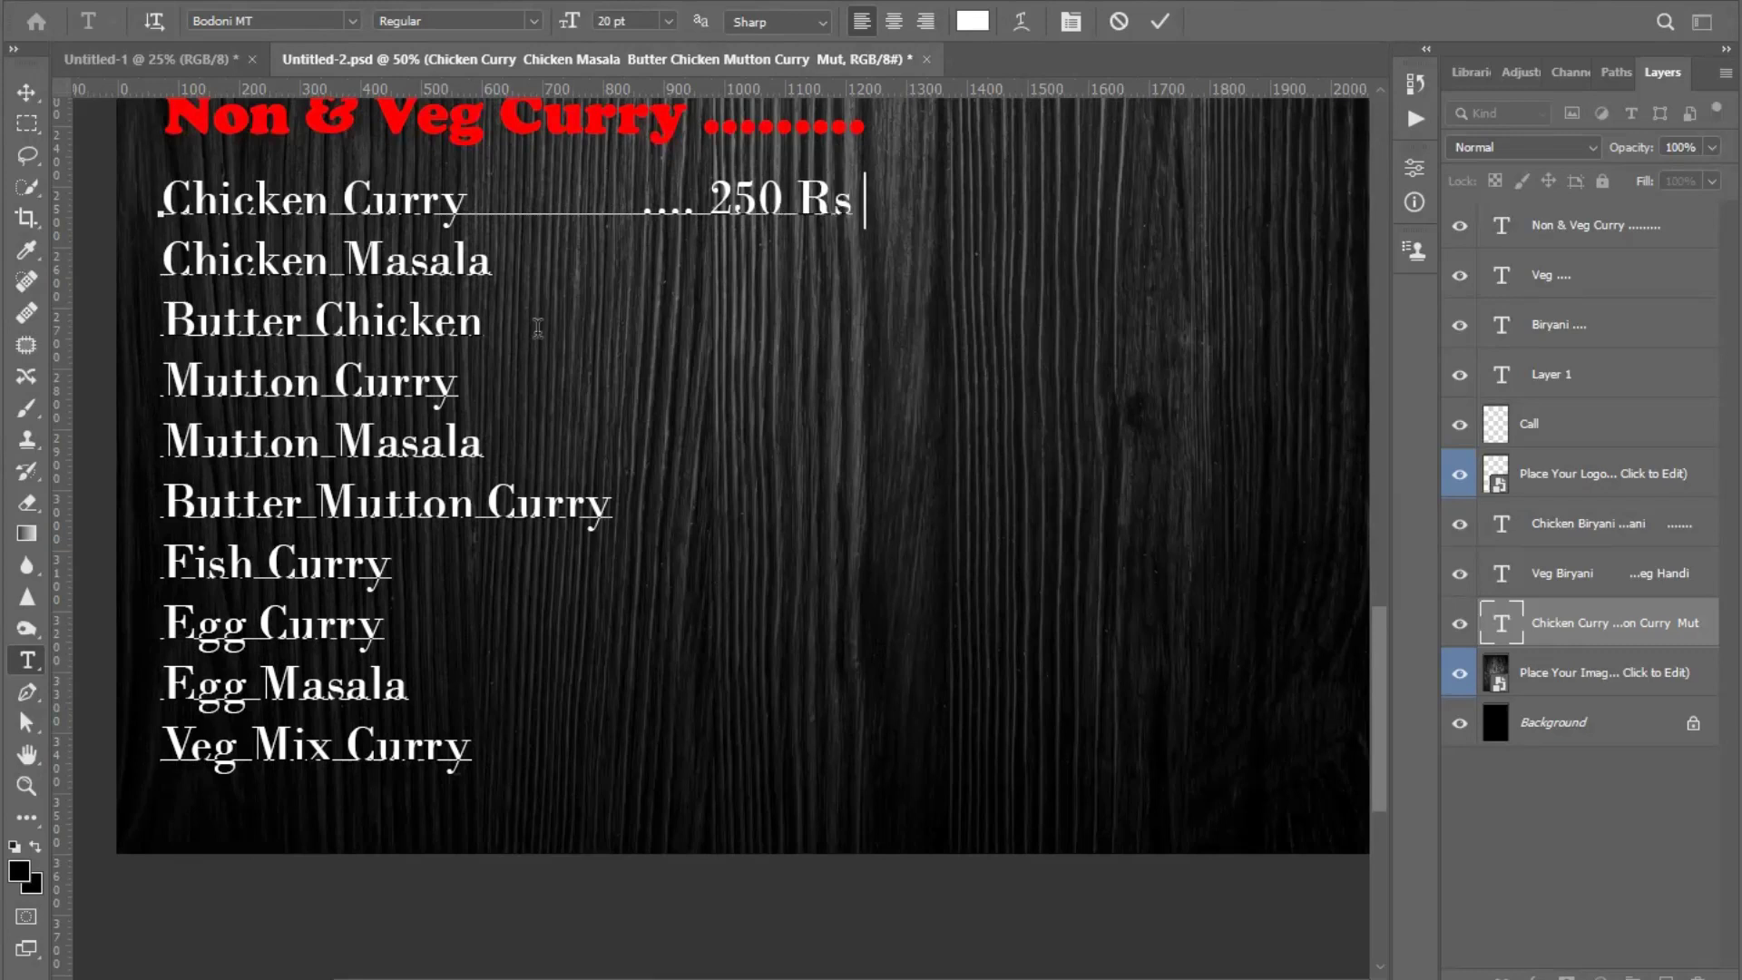
key(Down)
text(..)
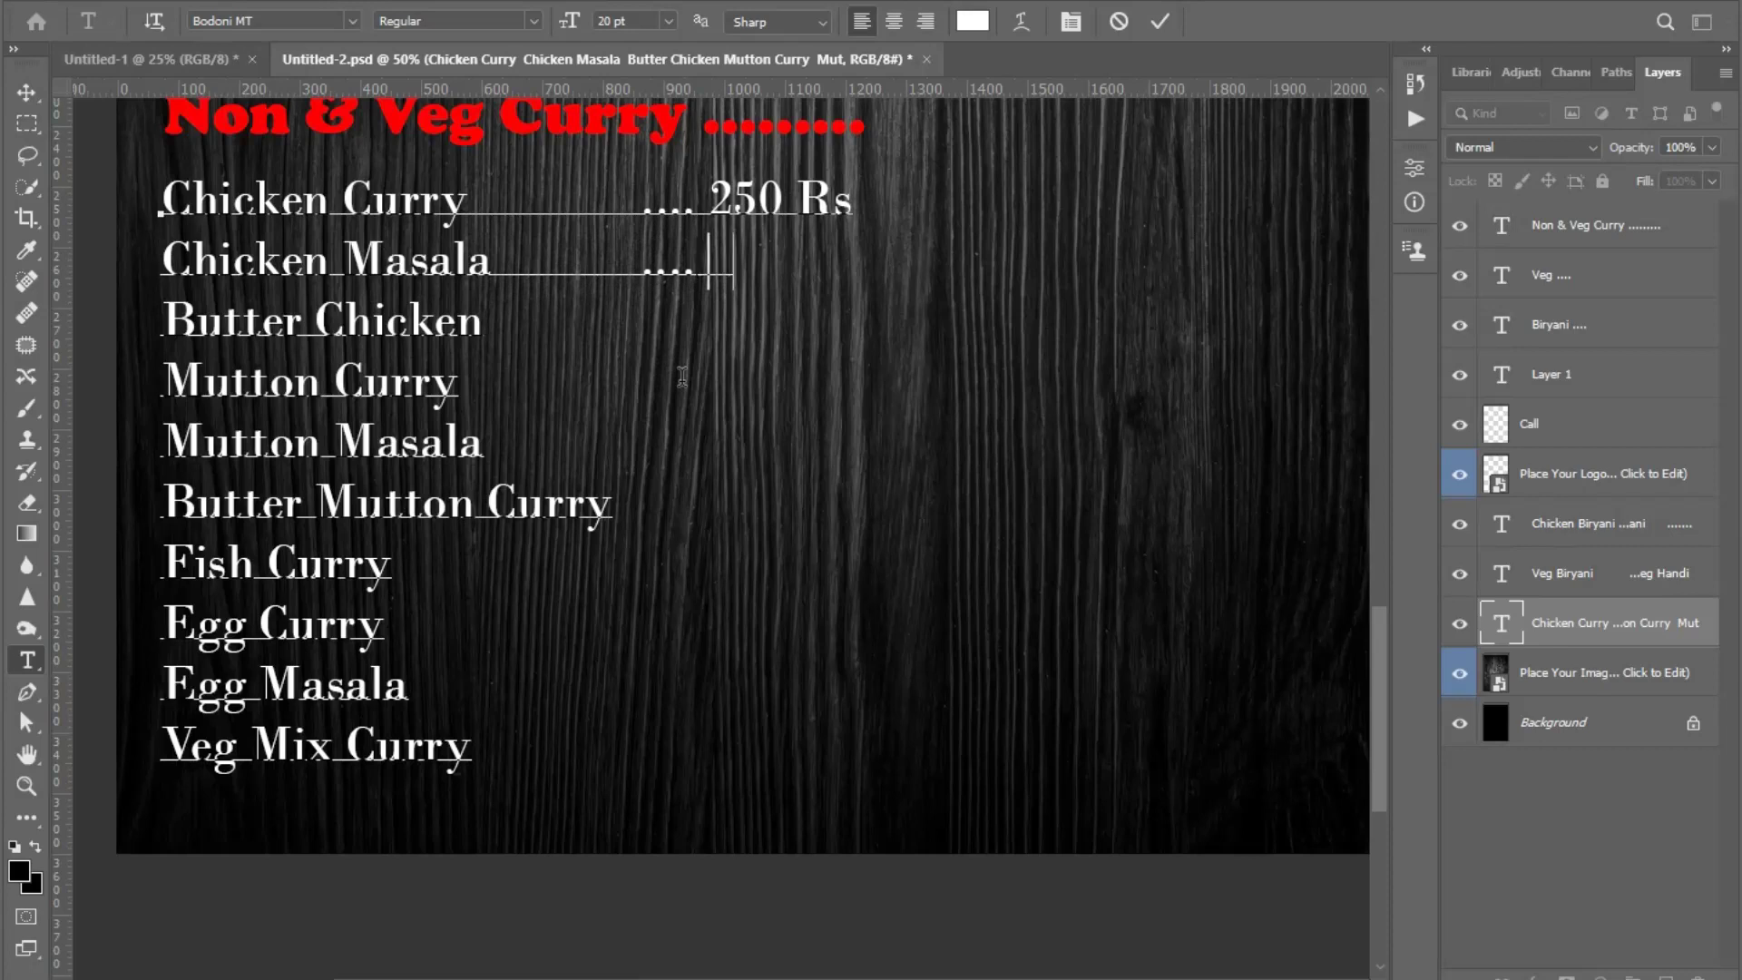
text( 270 Rs)
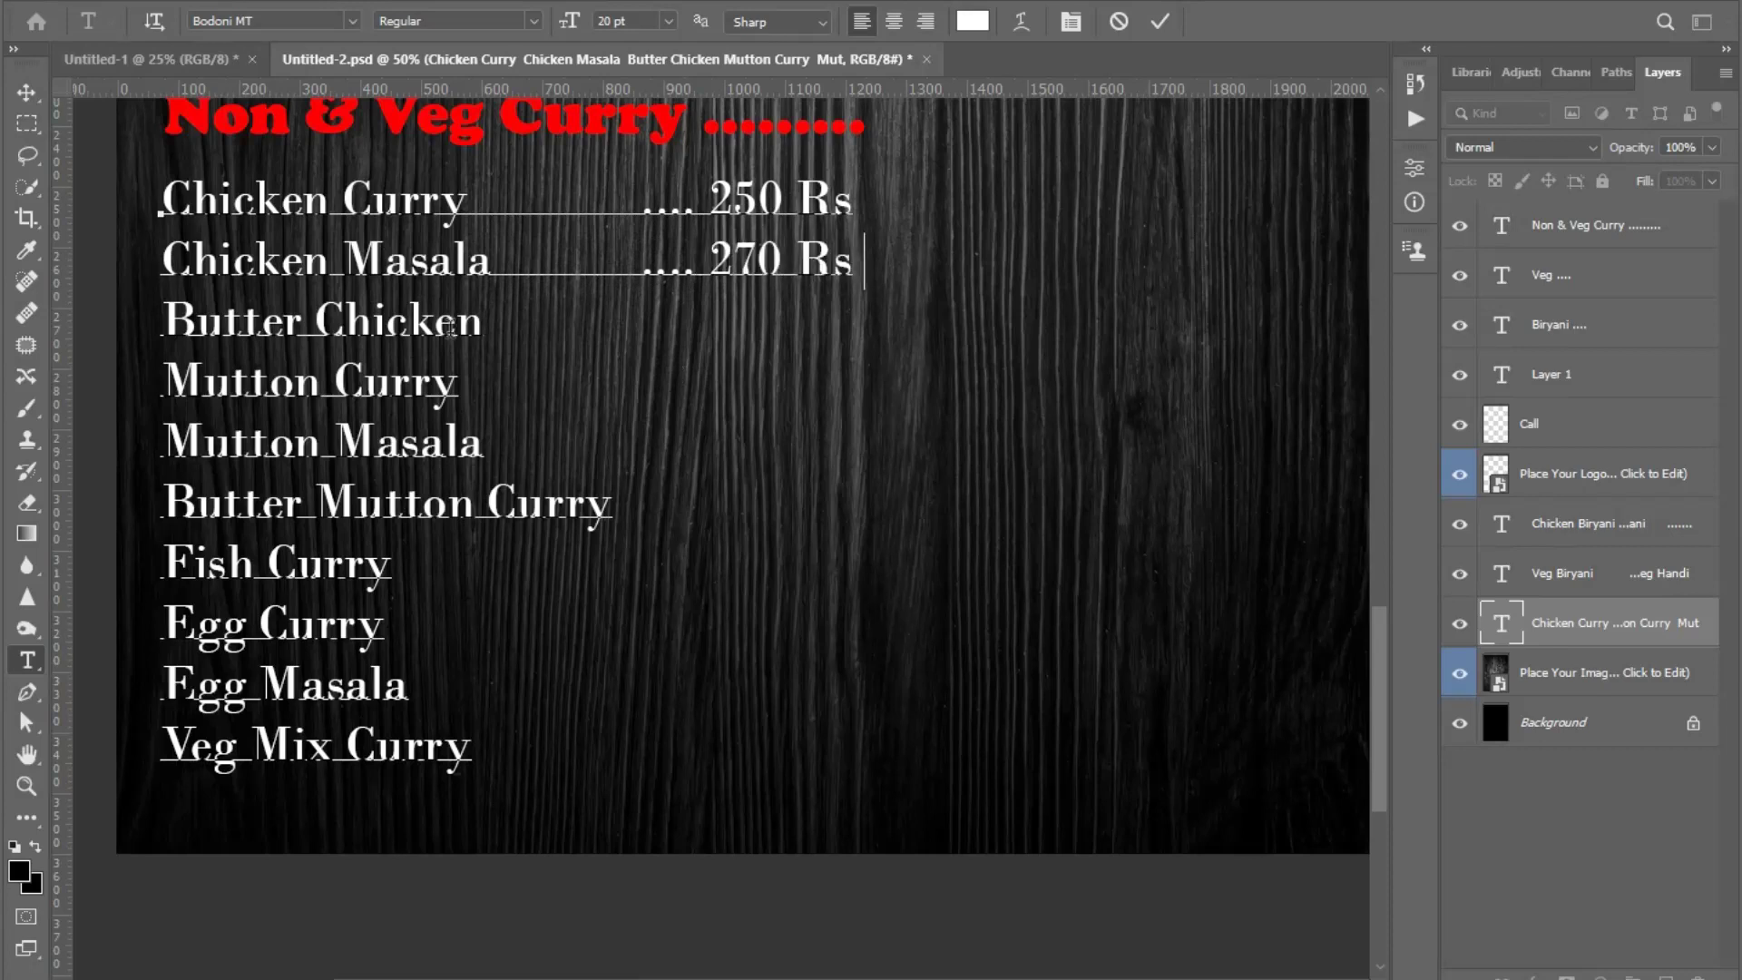
key(Down)
text(.)
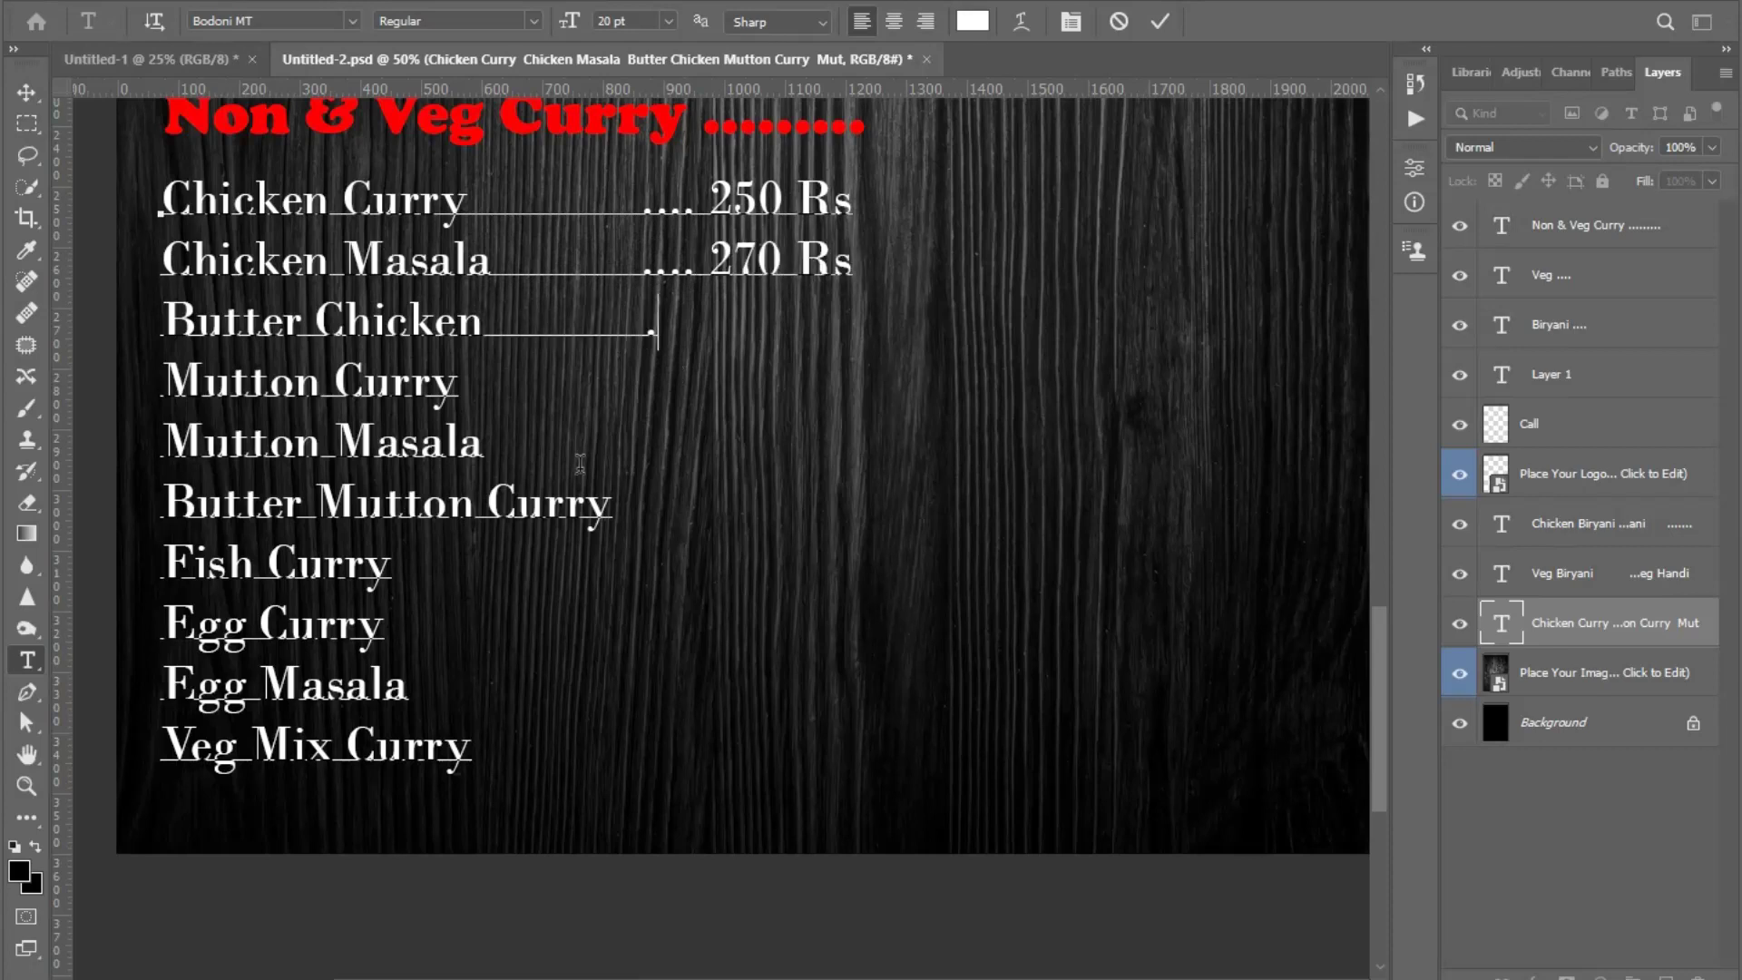
text(... 2)
text(80 Rs)
- Add dotted prices for Mutton Curry at 350 Rs and Mutton Masala at 390 Rs
key(Down)
text(Curry              )
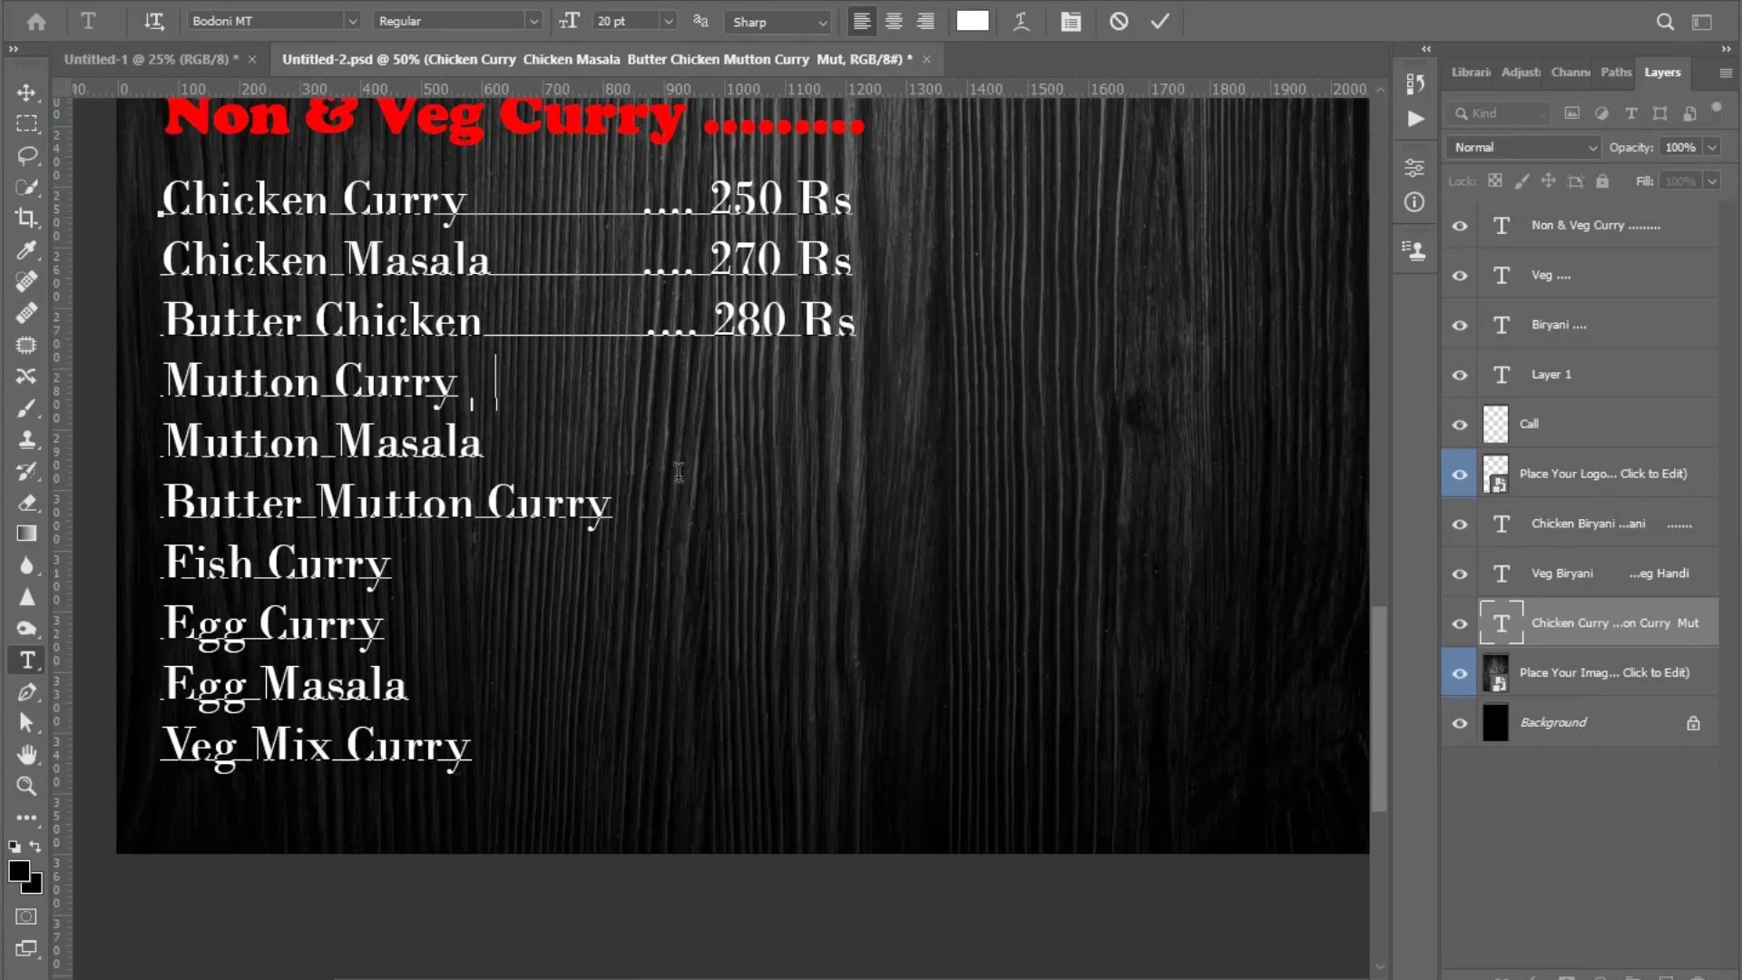
text(.... )
text(350)
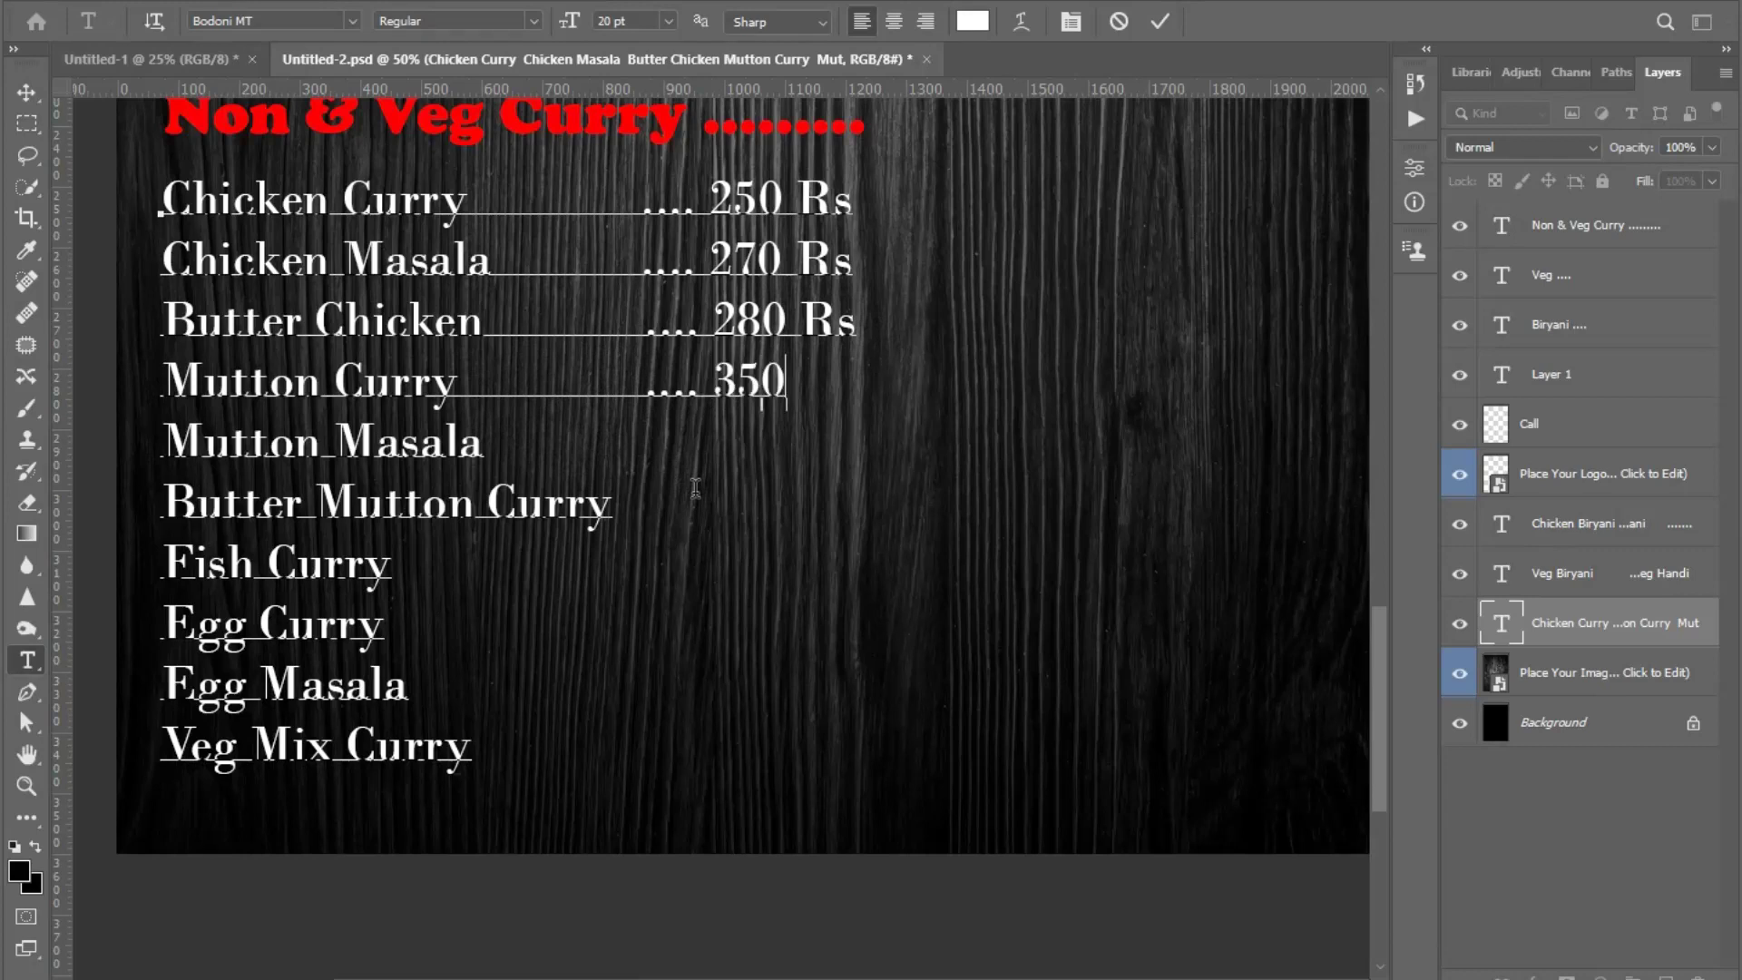
text( Rs)
key(Down)
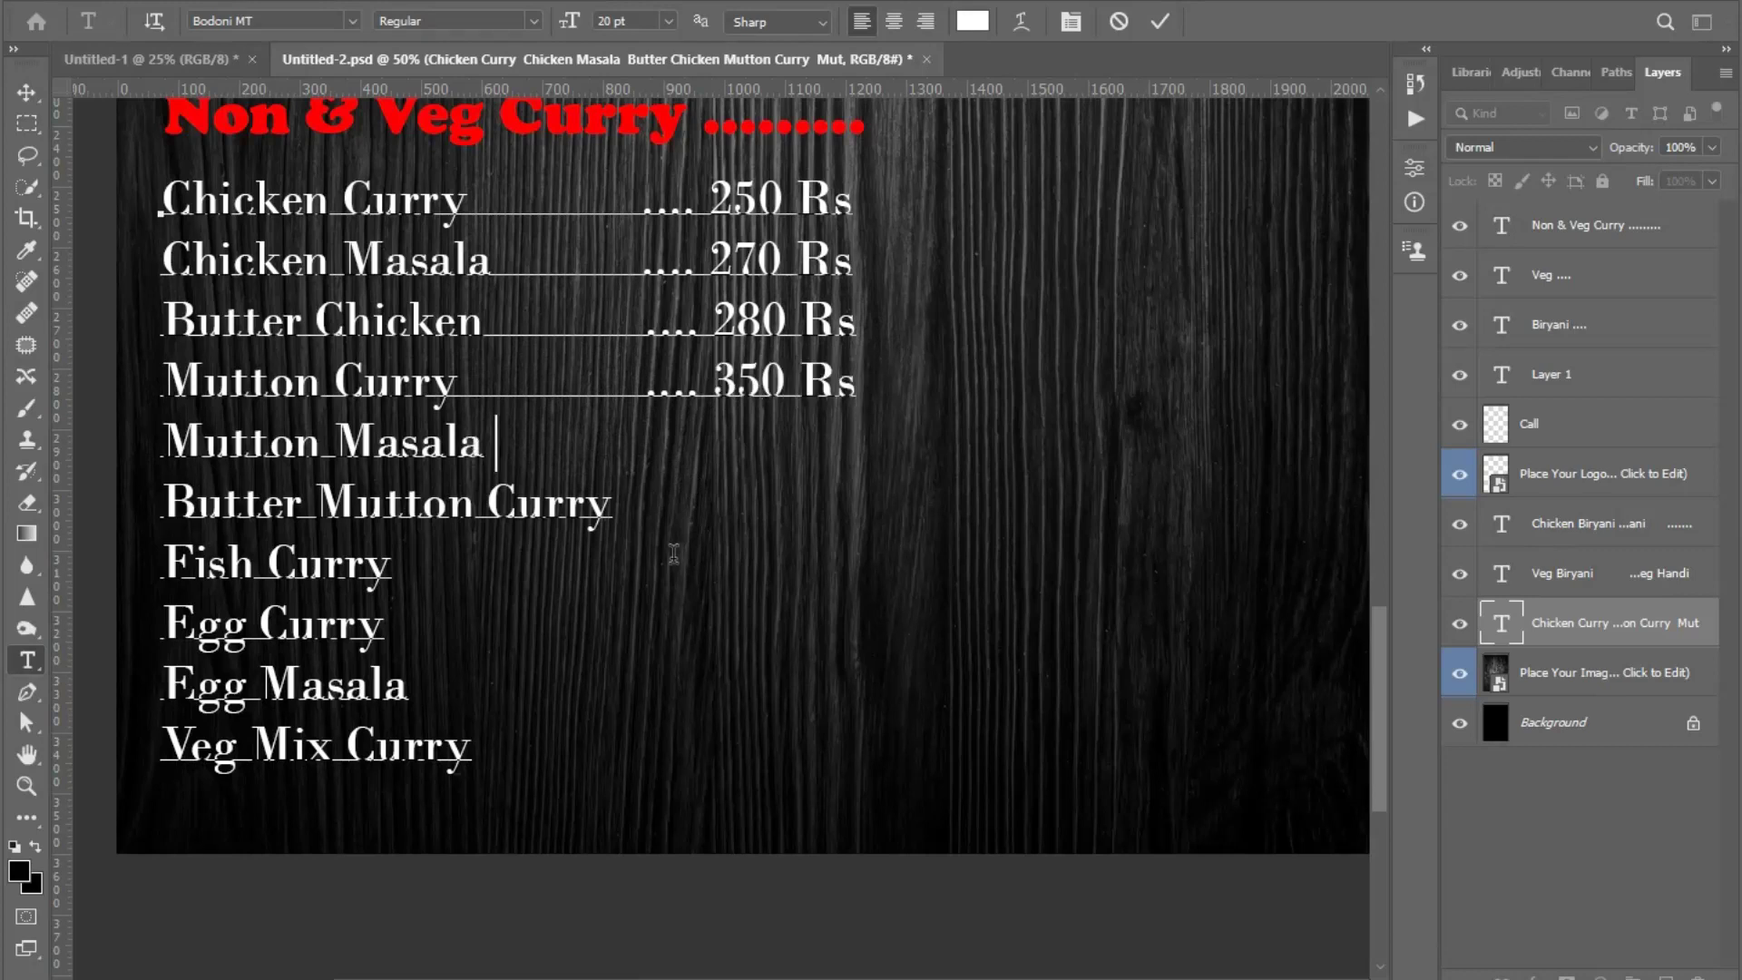
text(..)
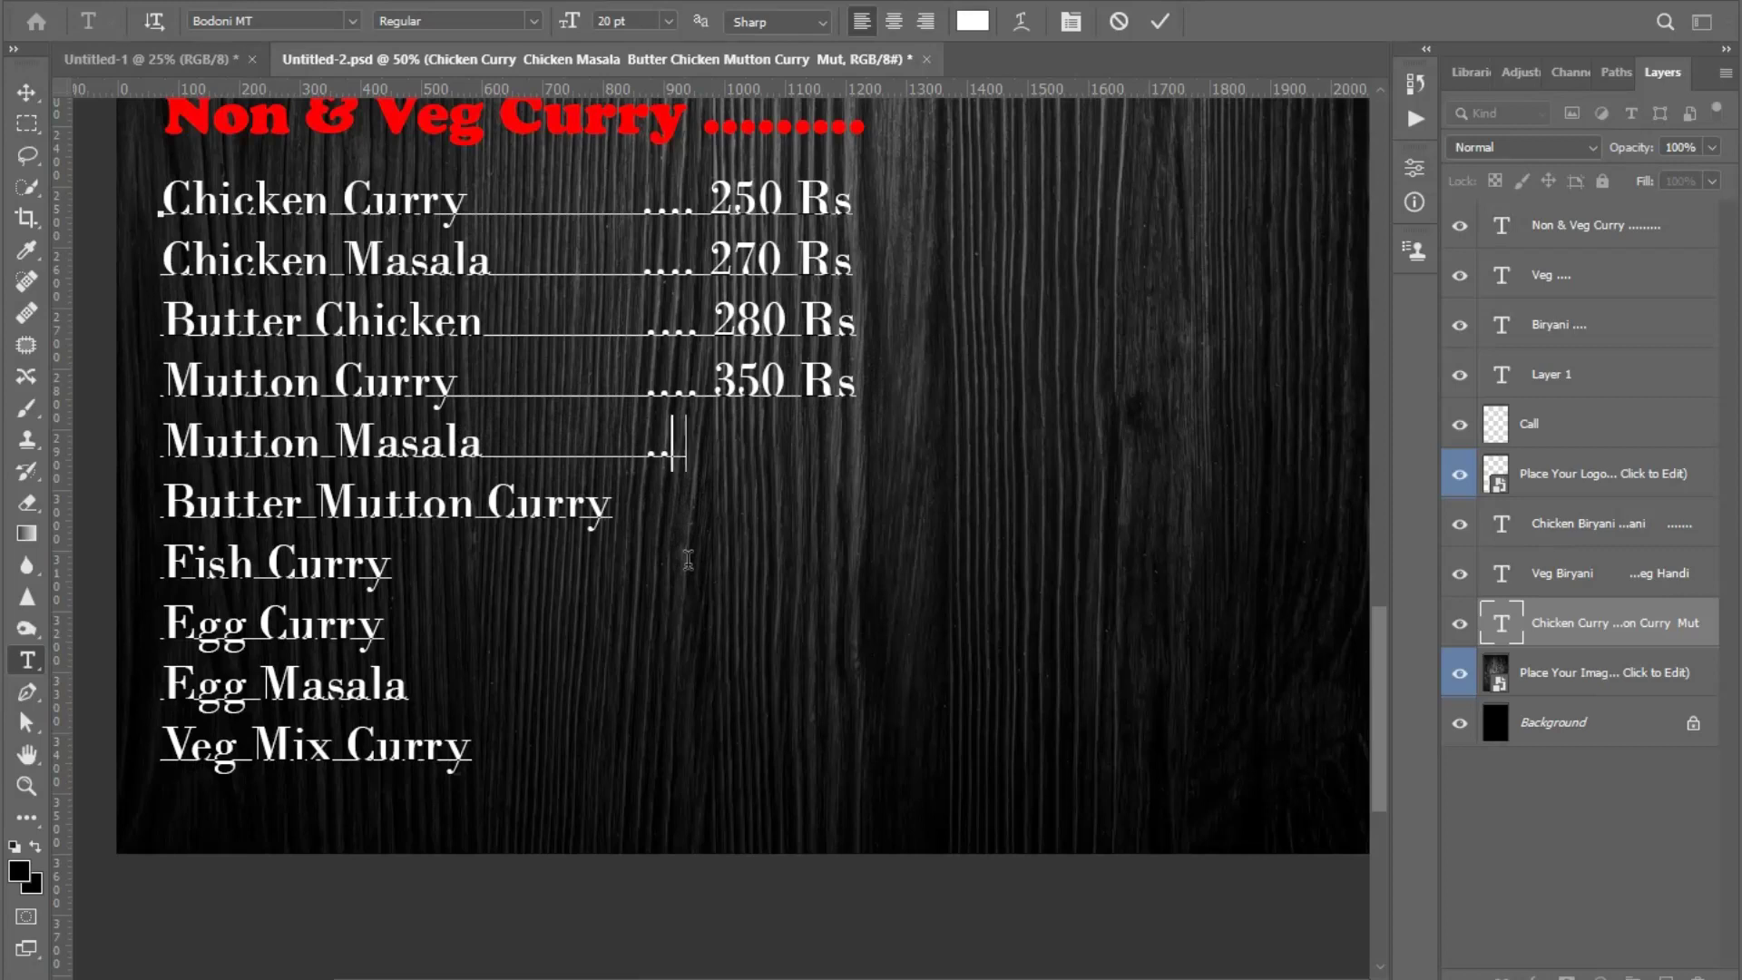
text(.. 290)
key(BackSpace)
key(BackSpace)
key(BackSpace)
text(390rs)
key(BackSpace)
key(BackSpace)
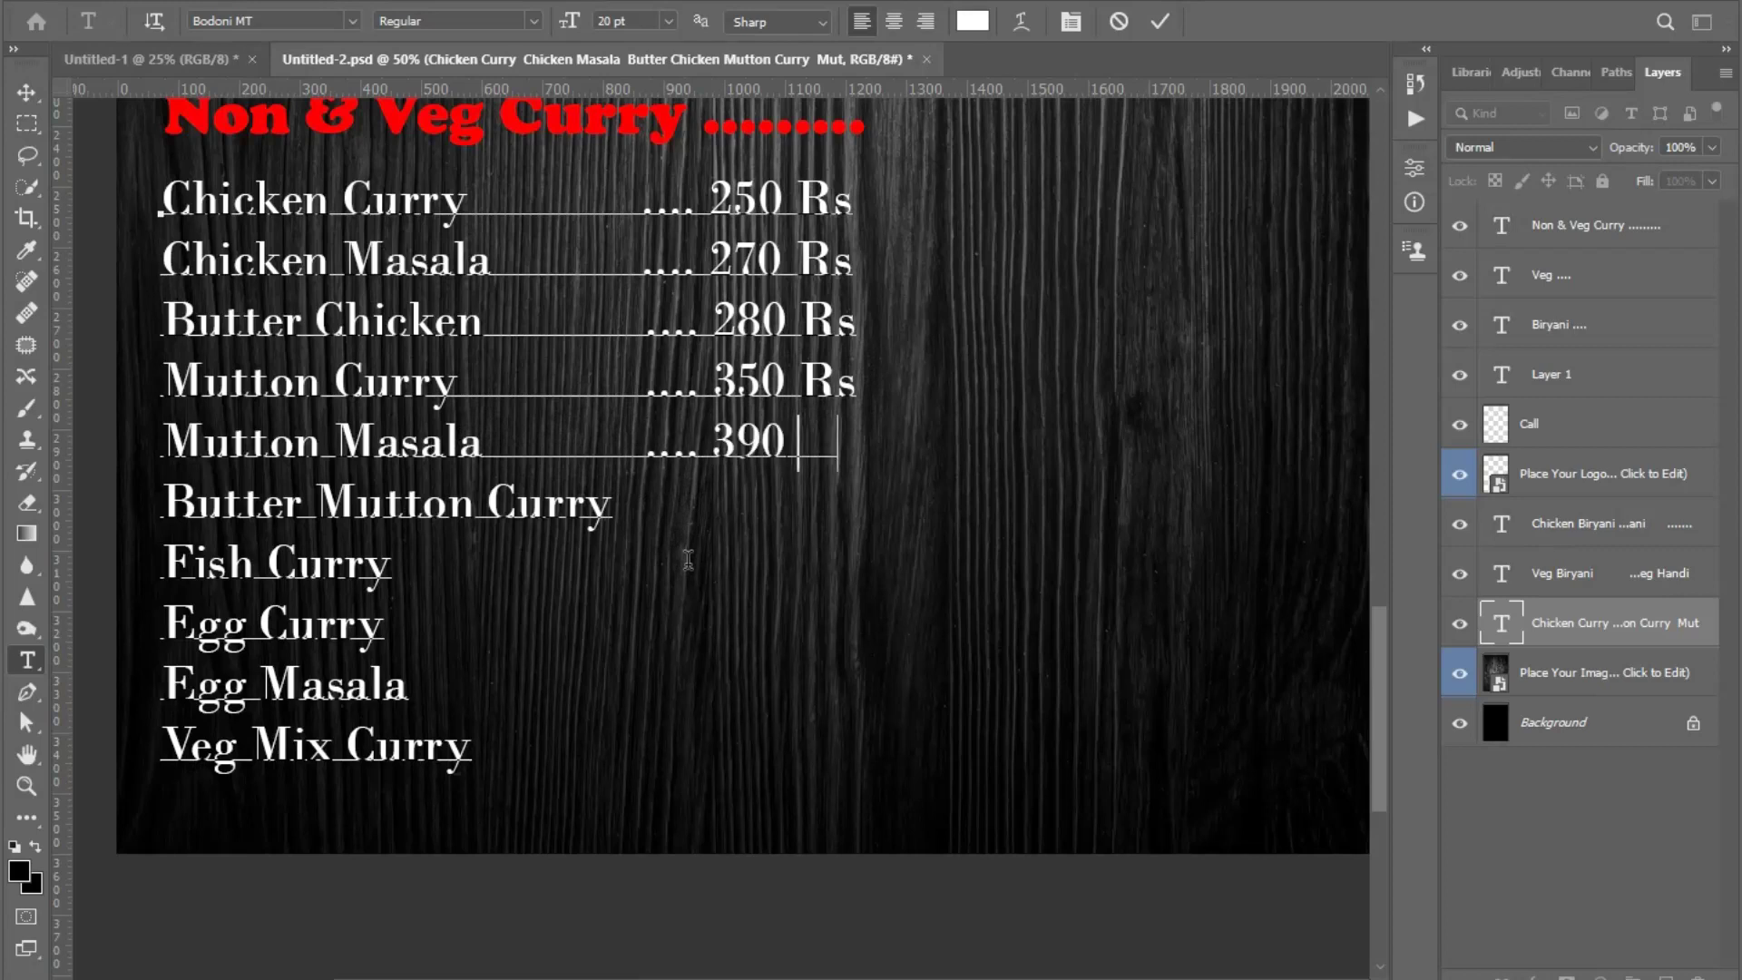
text(Rs)
click(621, 504)
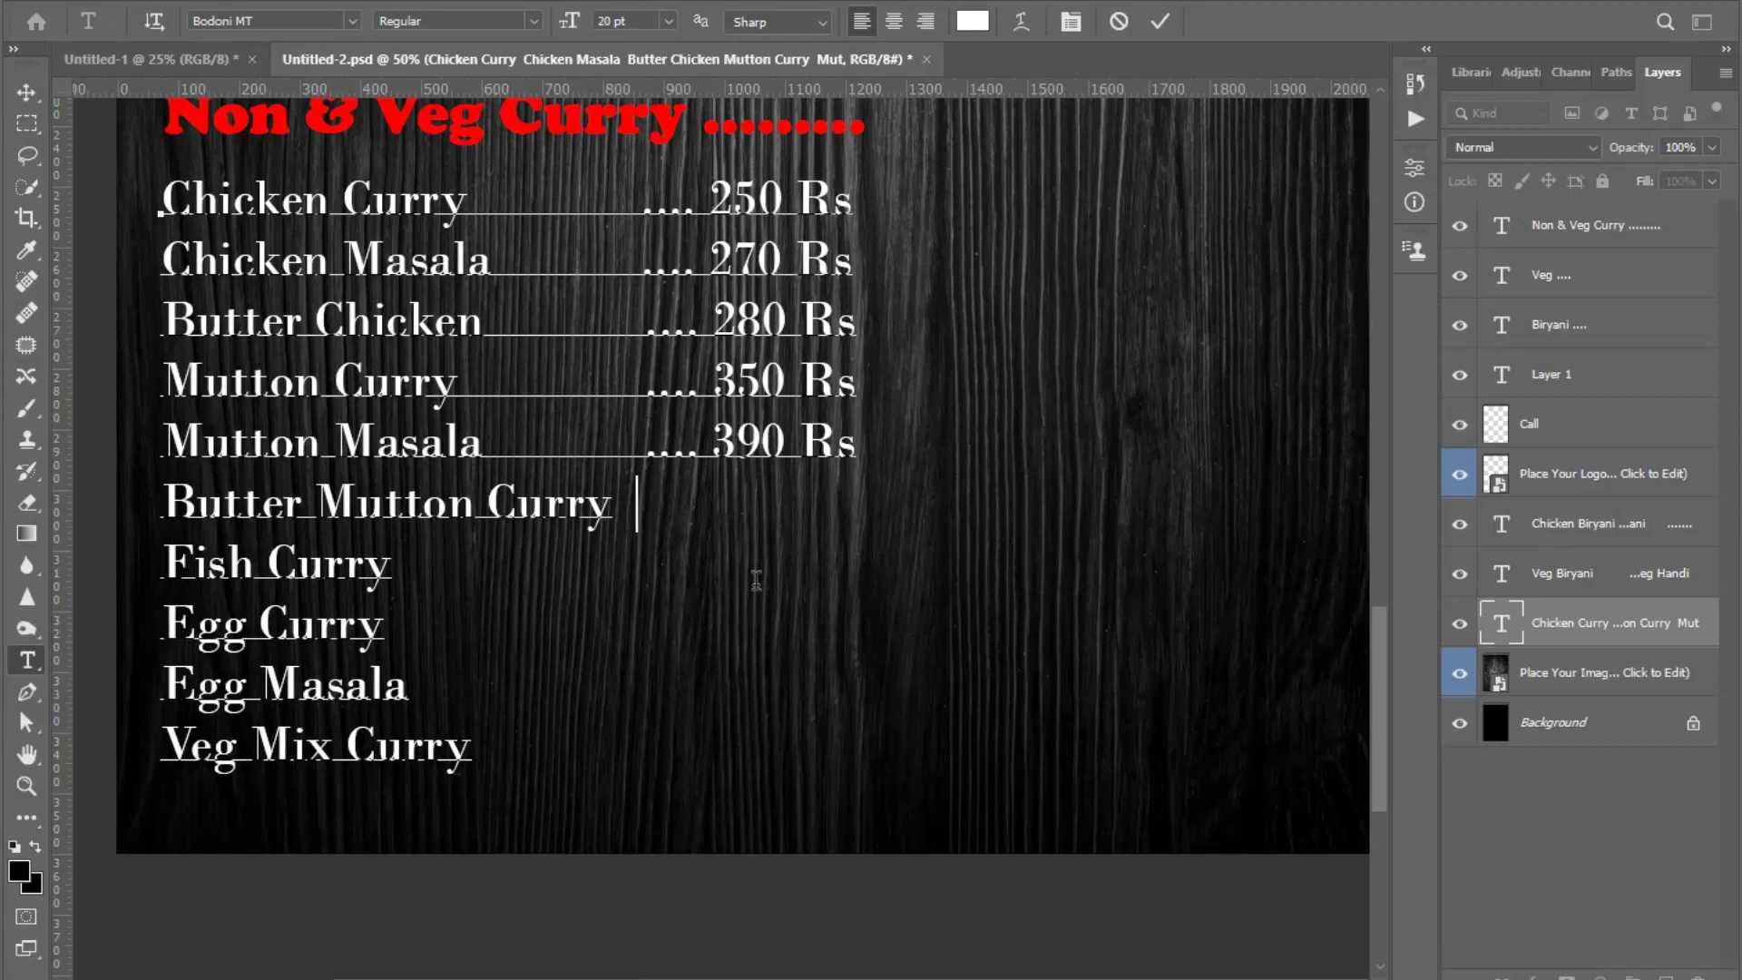
- Add dotted prices for Butter Mutton Curry at 420 Rs and Fish Curry at 320 Rs
text(....)
key(BackSpace)
key(BackSpace)
key(BackSpace)
text(.... 420 )
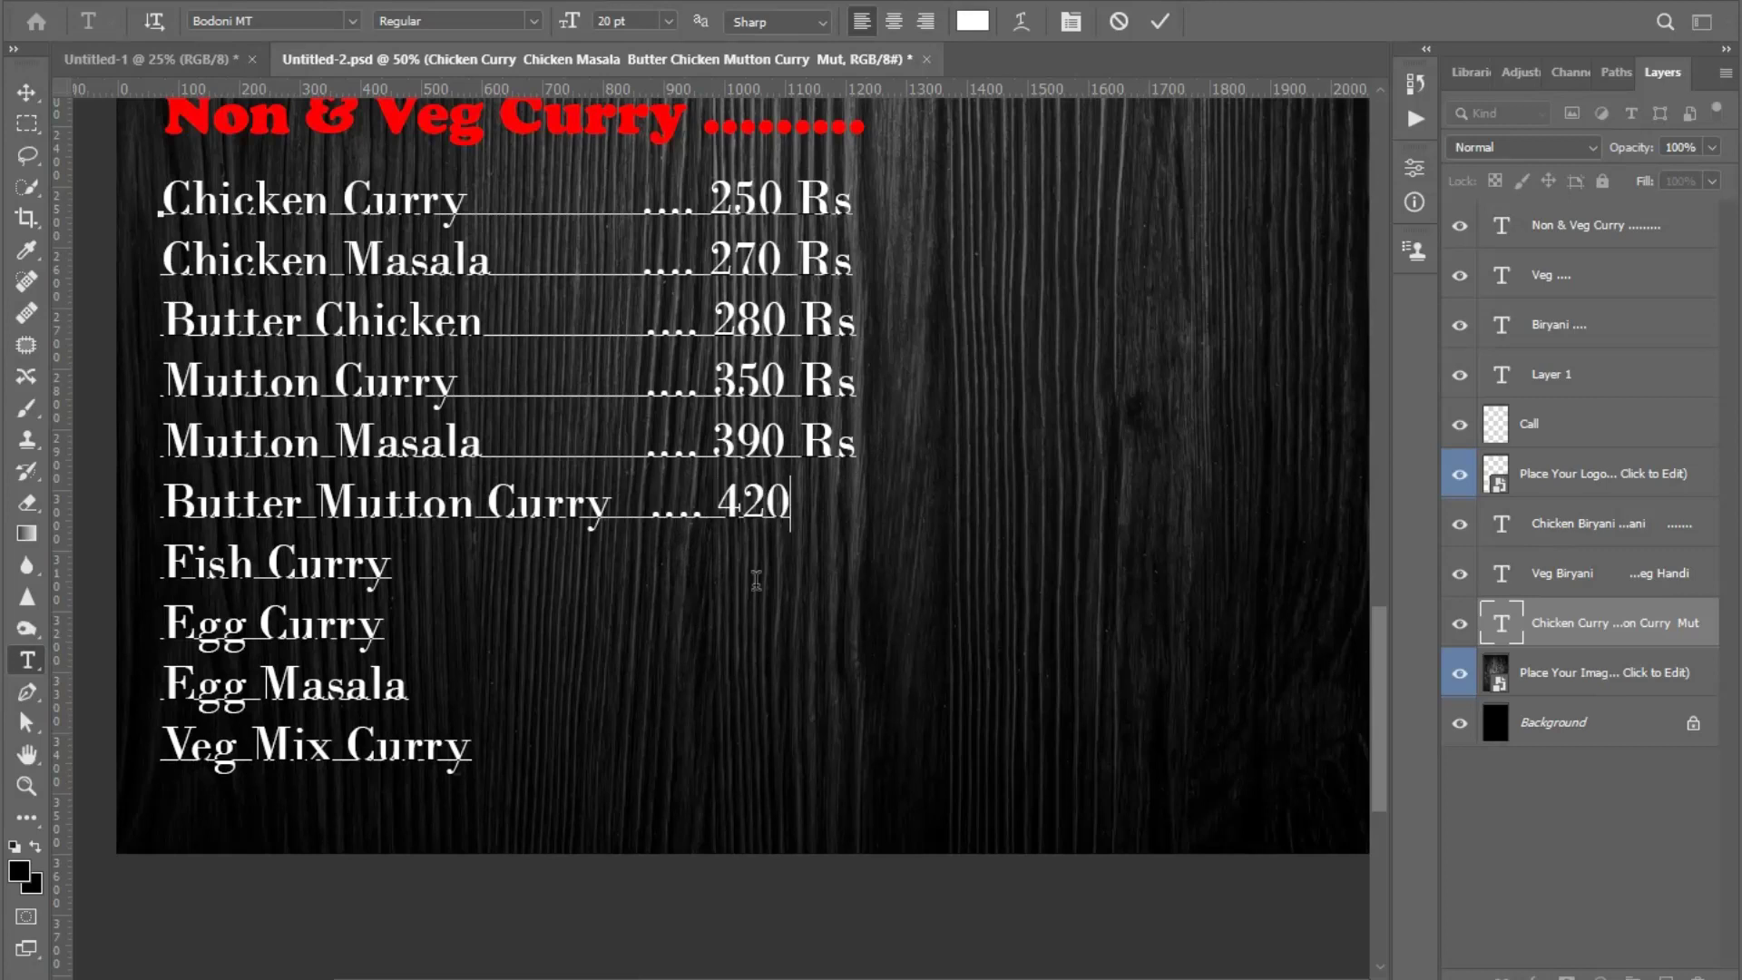
text(Rs)
key(Down)
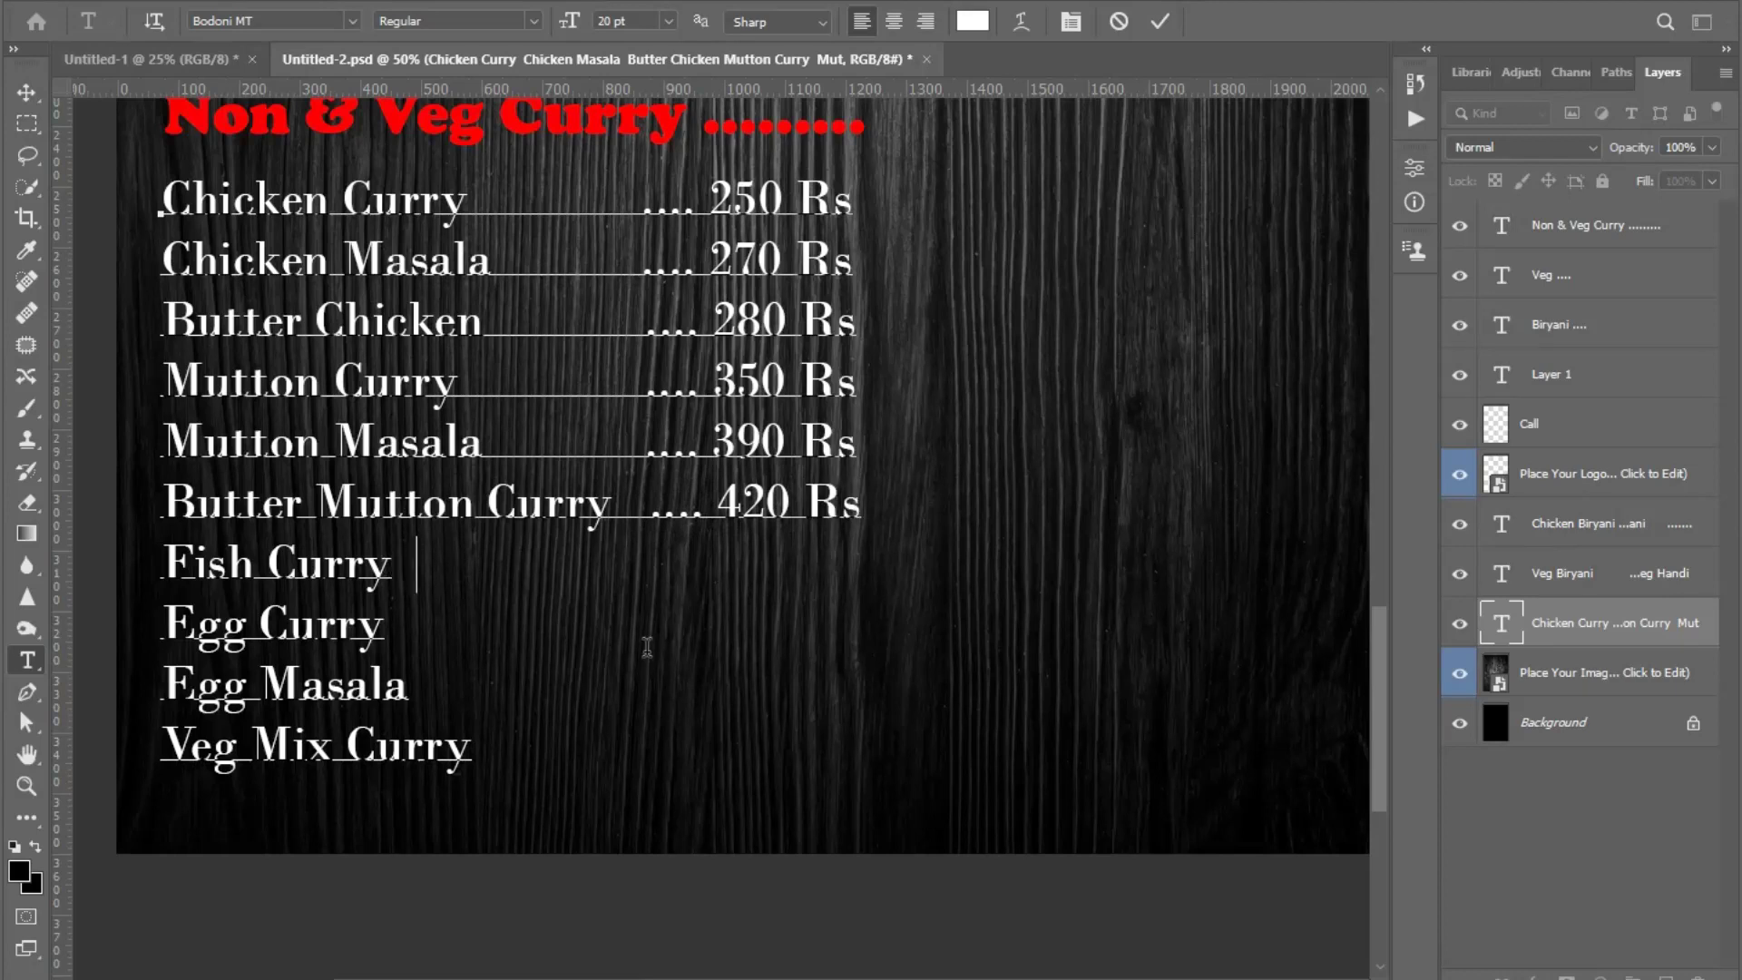
text(...)
text(120)
key(BackSpace)
key(BackSpace)
key(BackSpace)
text(420 )
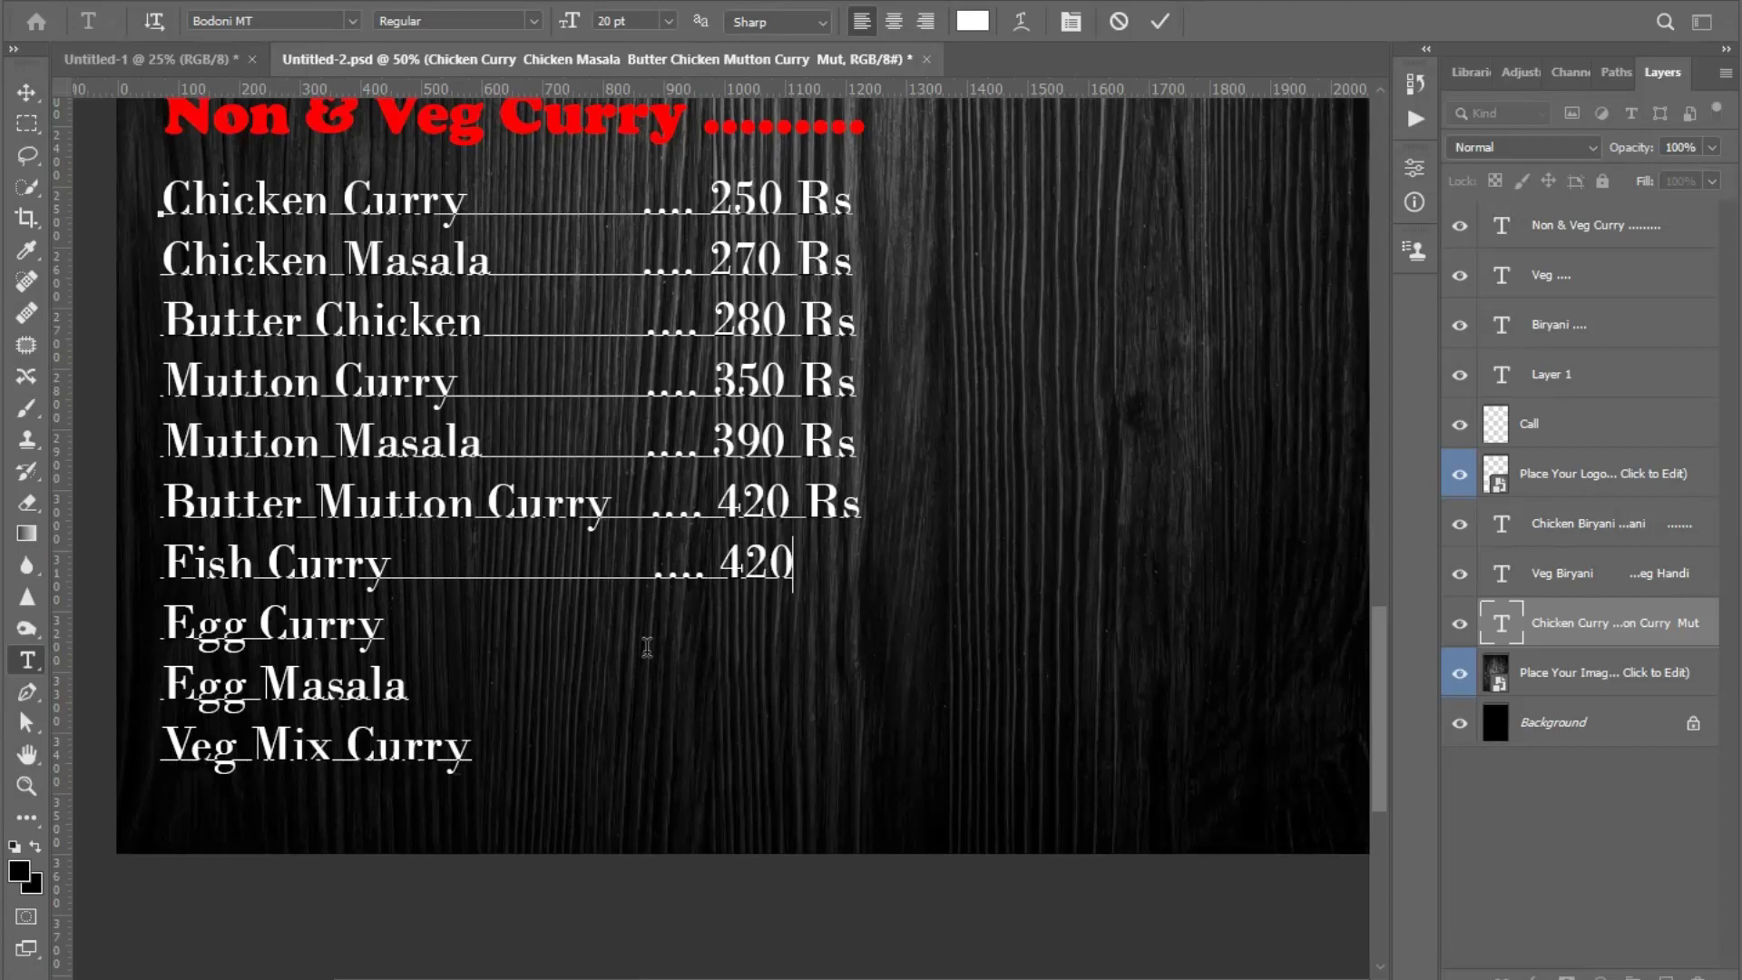
text(Rs)
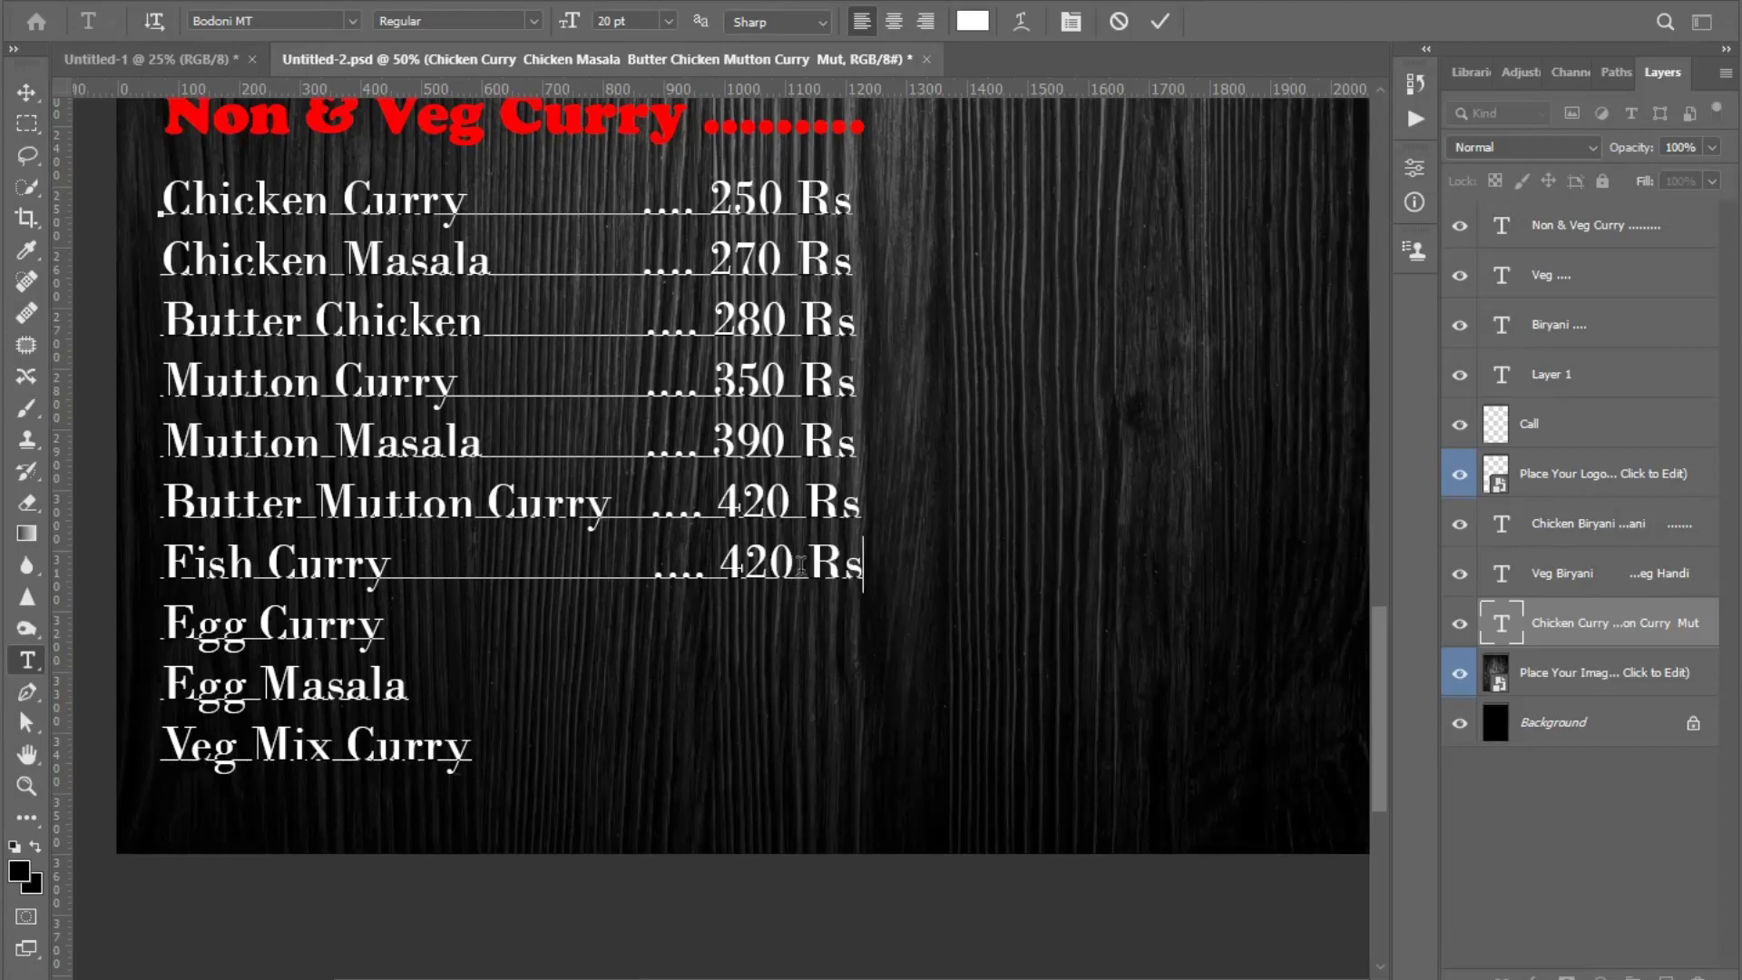
click(742, 555)
key(BackSpace)
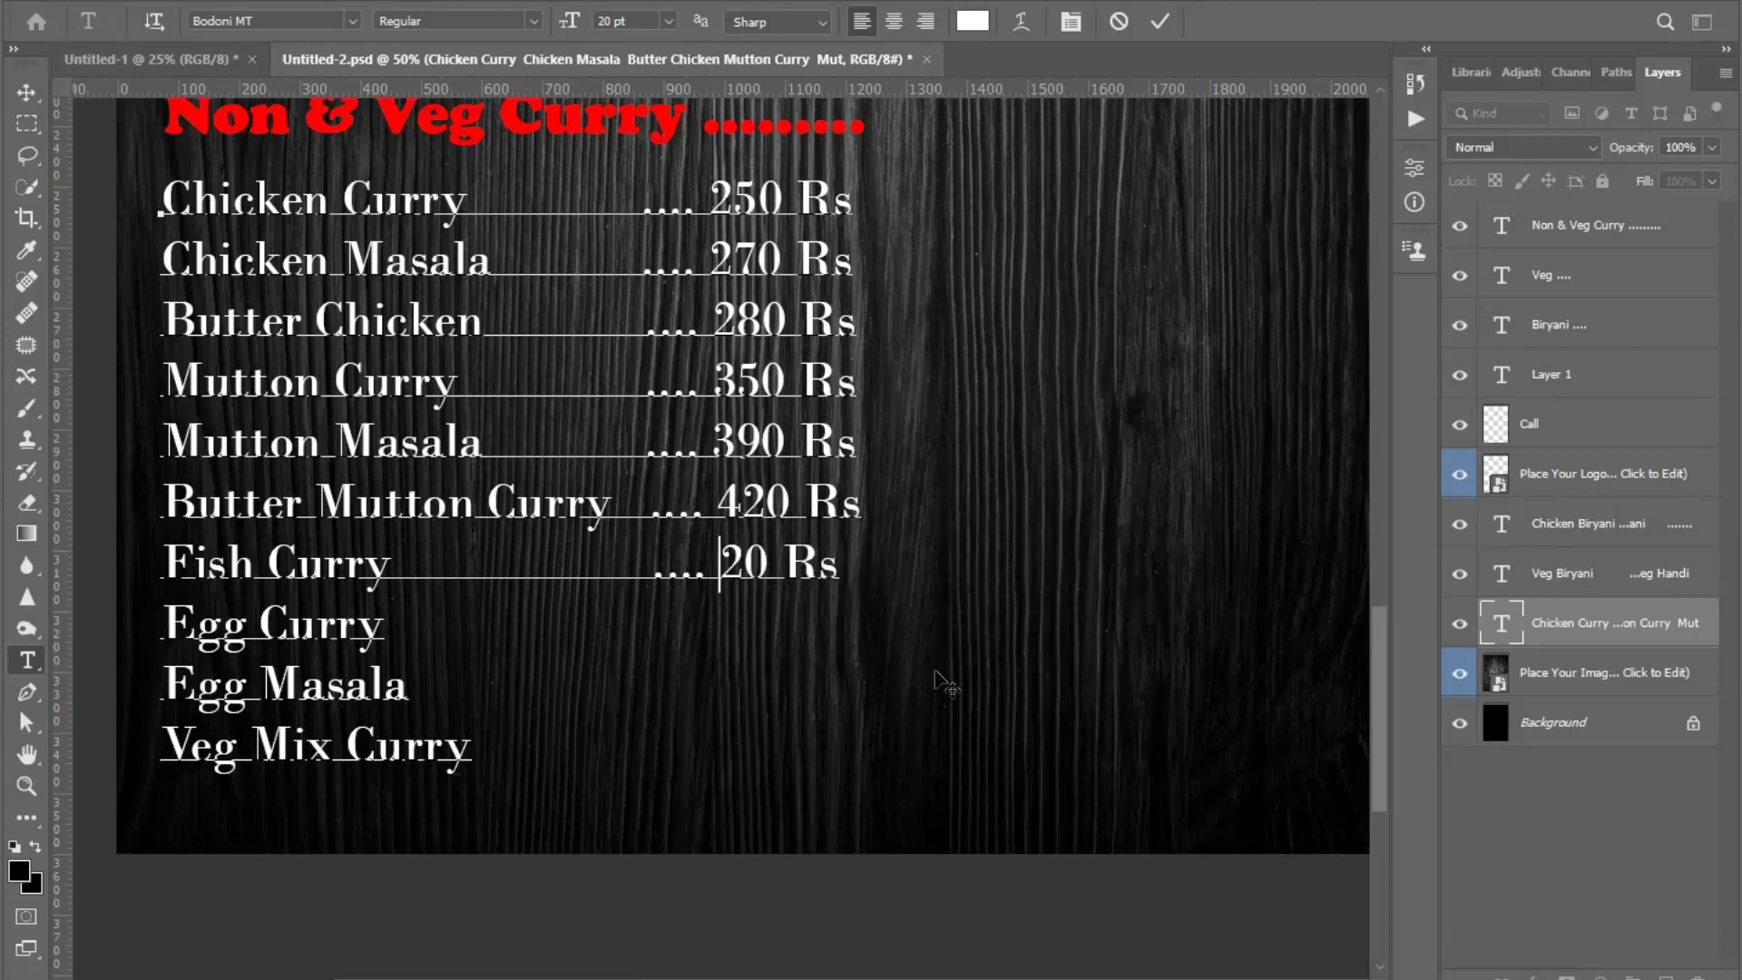
text(3)
- Price Egg Curry 120, Egg Masala 150 and Veg Mix Curry 100 Rs, then commit and fit the menu in view
key(Down)
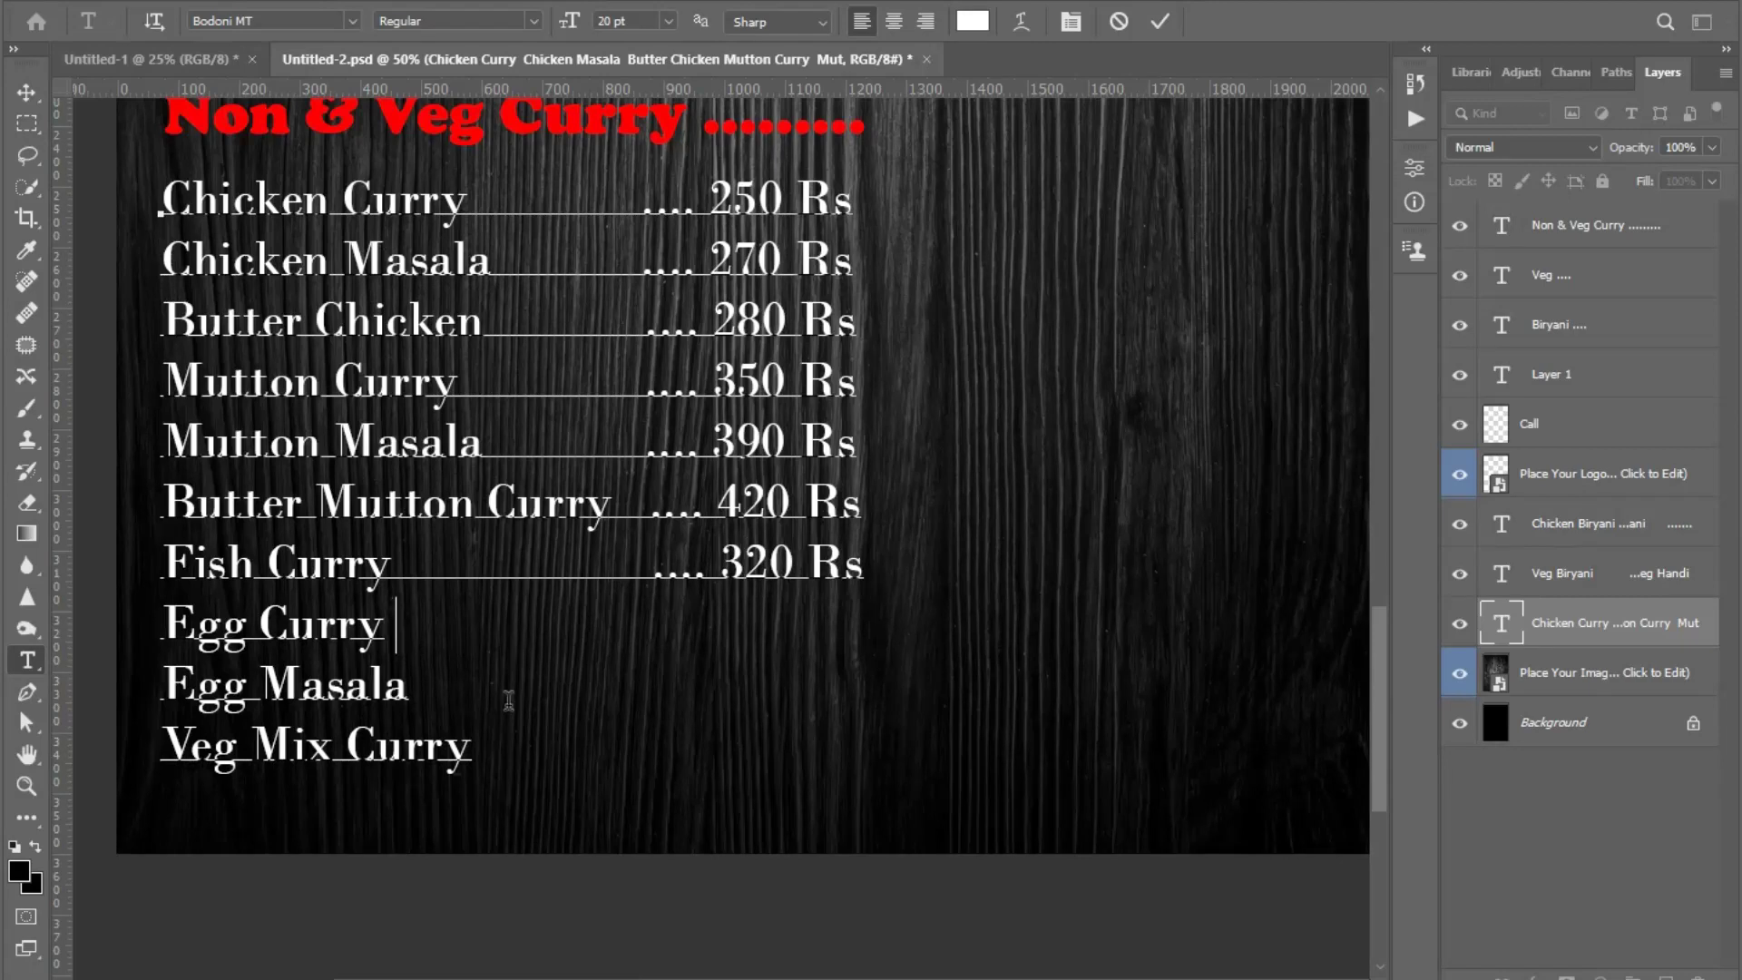
text(..)
text(...)
key(BackSpace)
key(BackSpace)
key(BackSpace)
text(.)
text(... )
text(120 Rs)
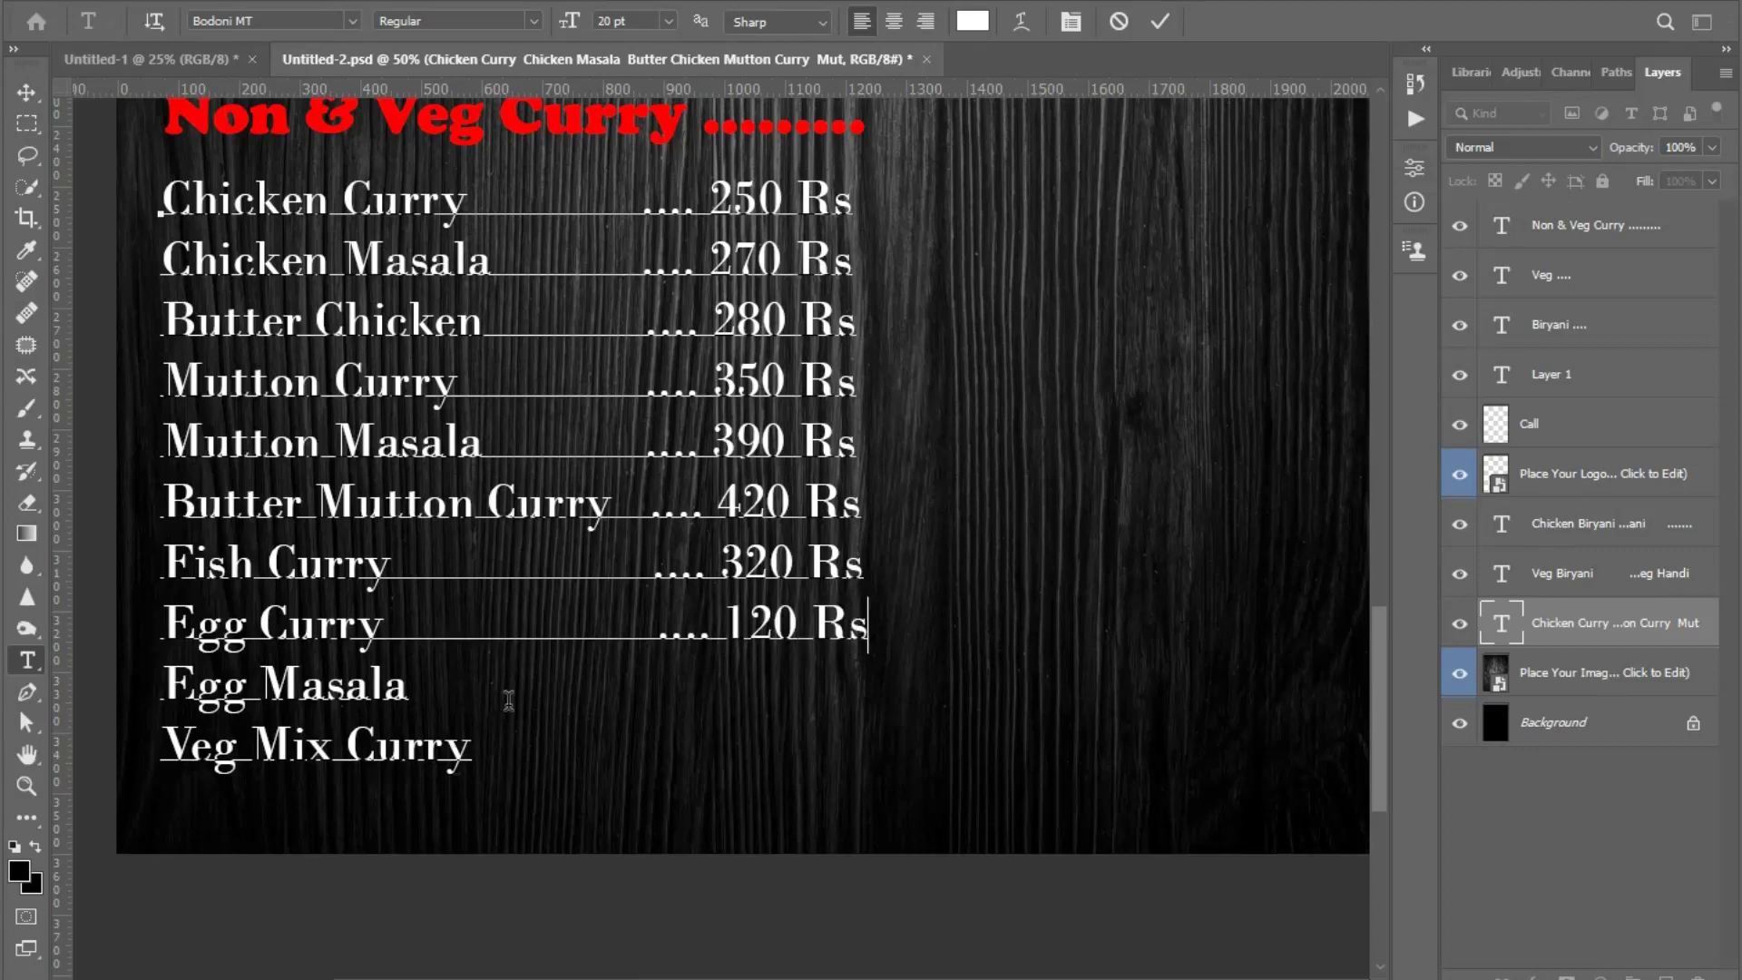
click(411, 690)
text(....150)
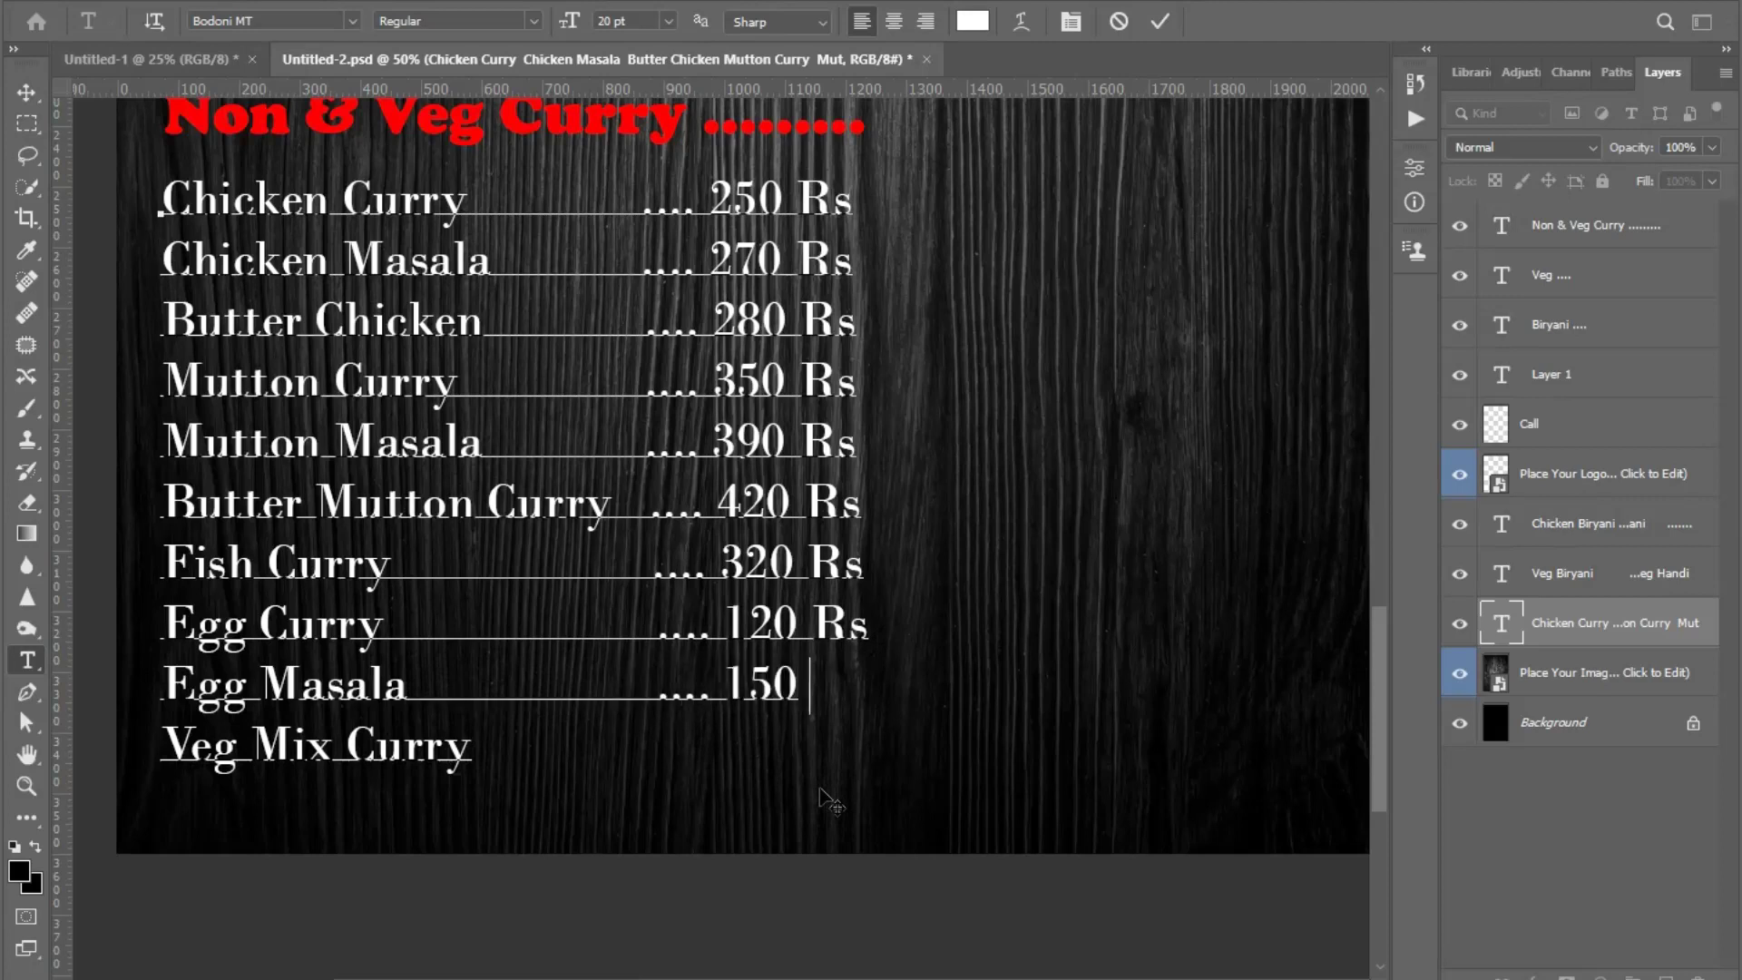
text( Rs)
click(490, 758)
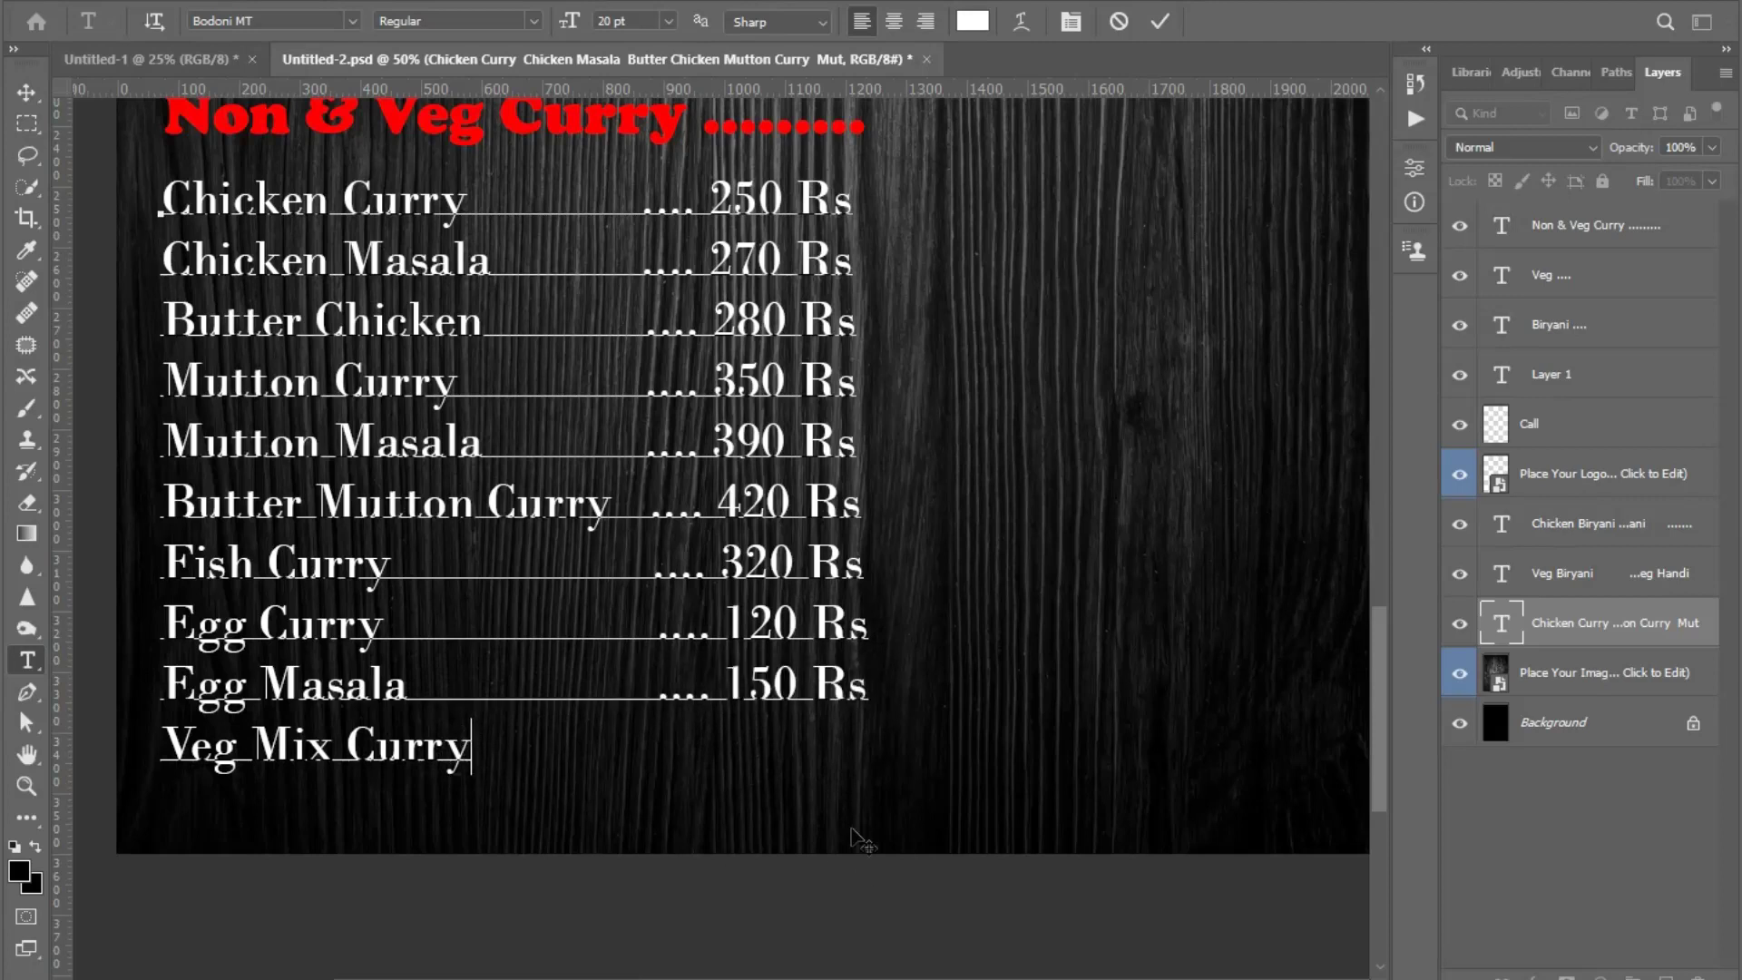
text(.)
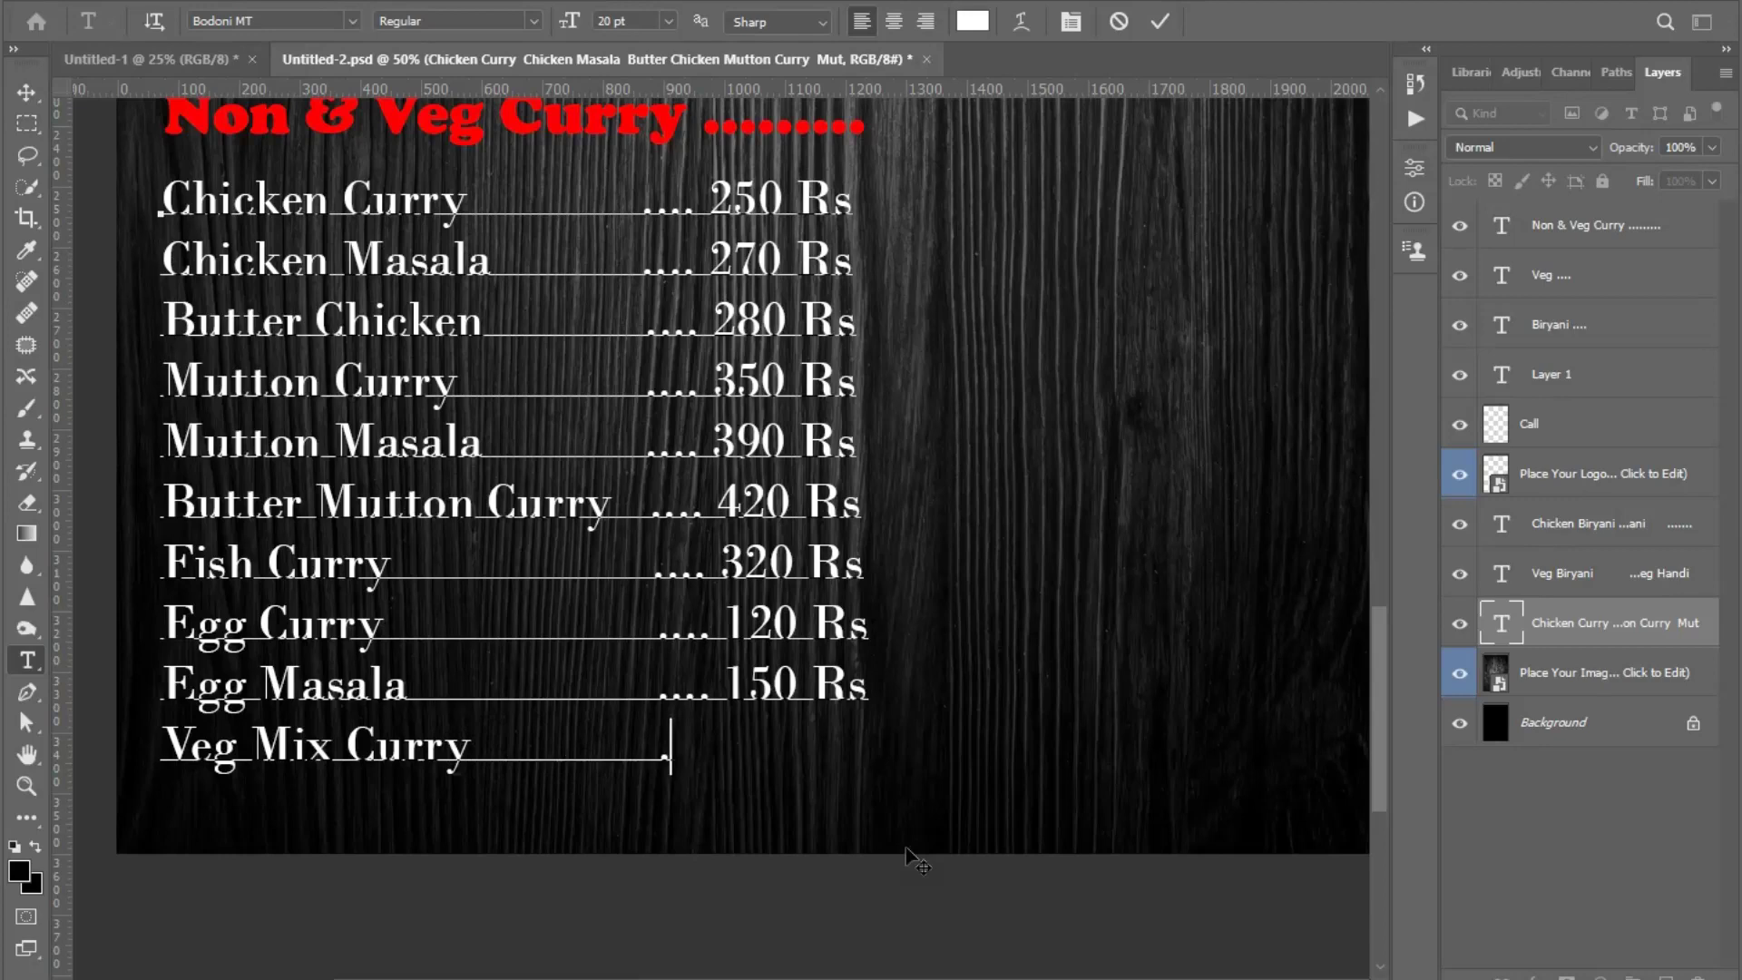
text(... 100)
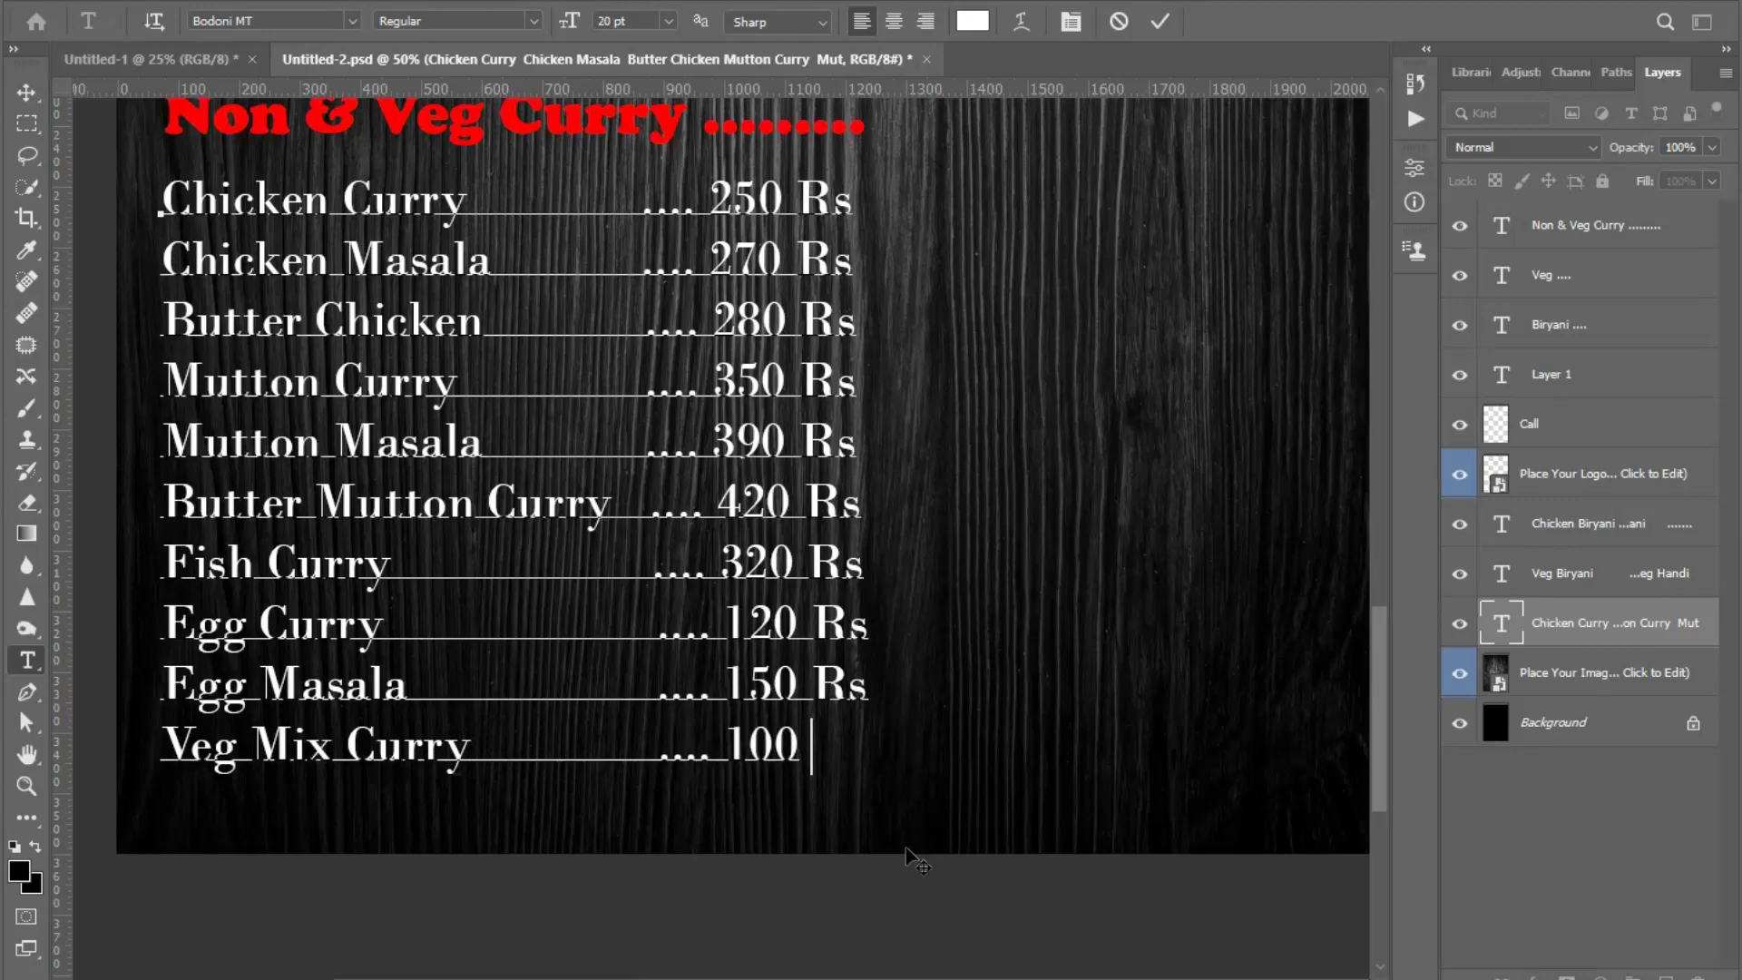
text( Rs)
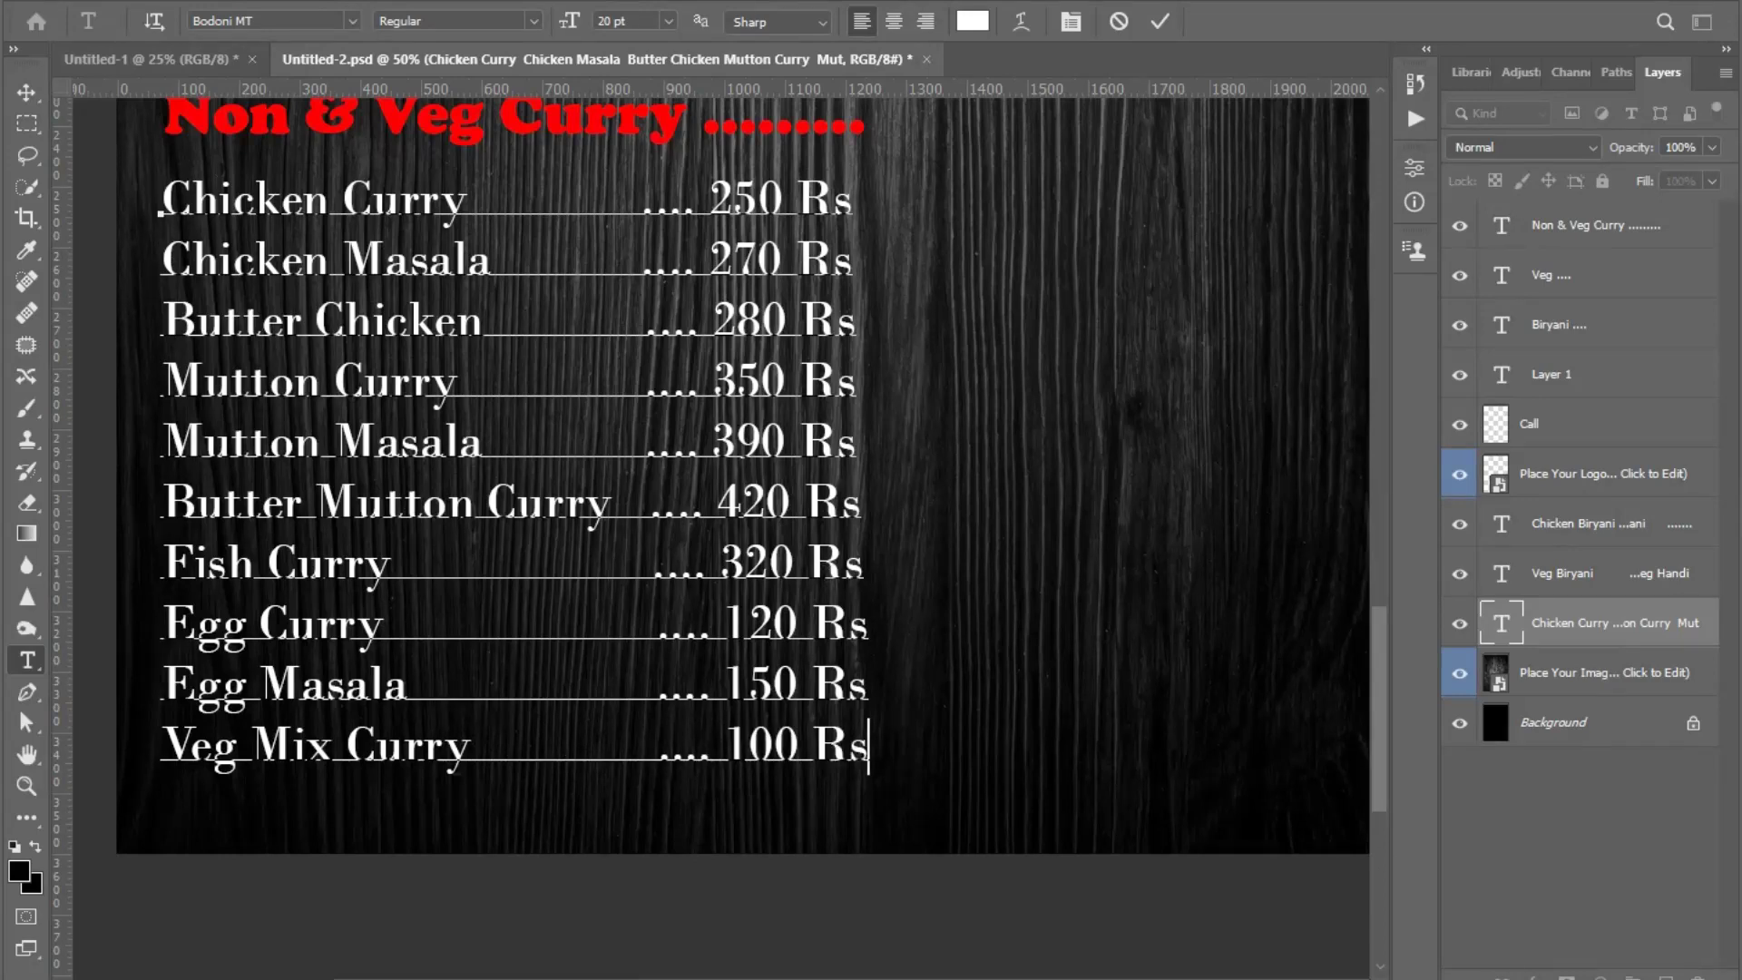
key(ctrl+Return)
key(ctrl+0)
- Copy the red Biryani heading into the right column and retype the copy as 'Paratha ....'
click(26, 665)
scroll(694, 300, up, 3)
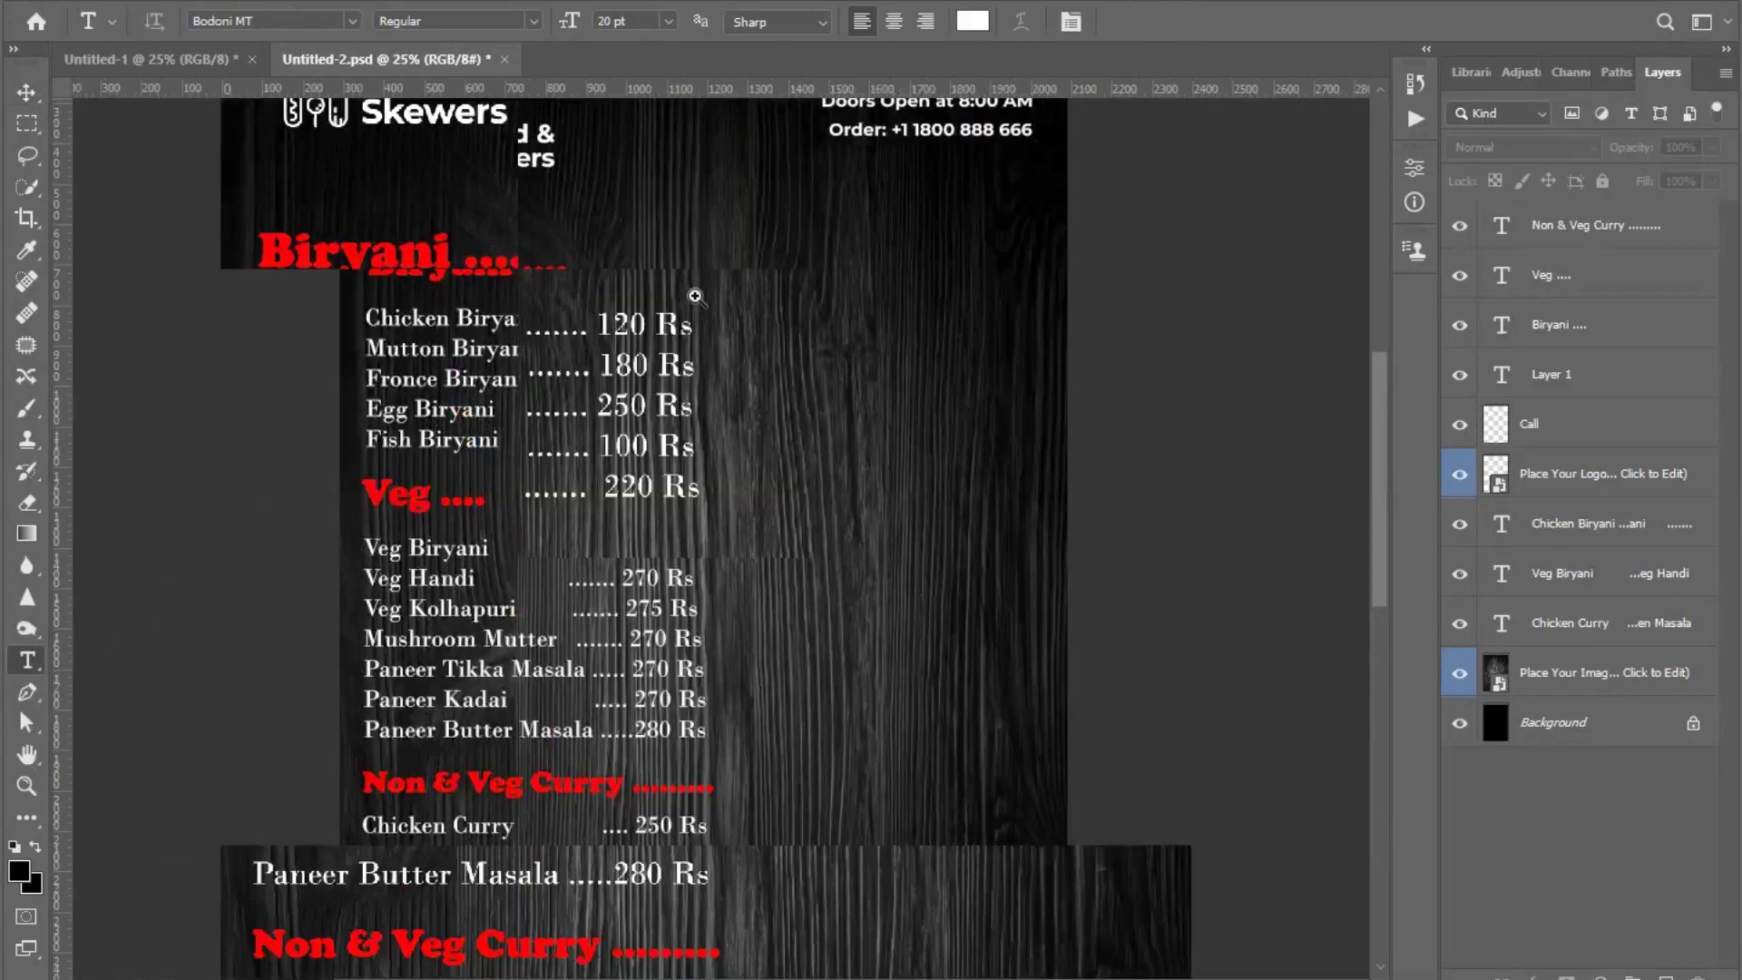
click(907, 277)
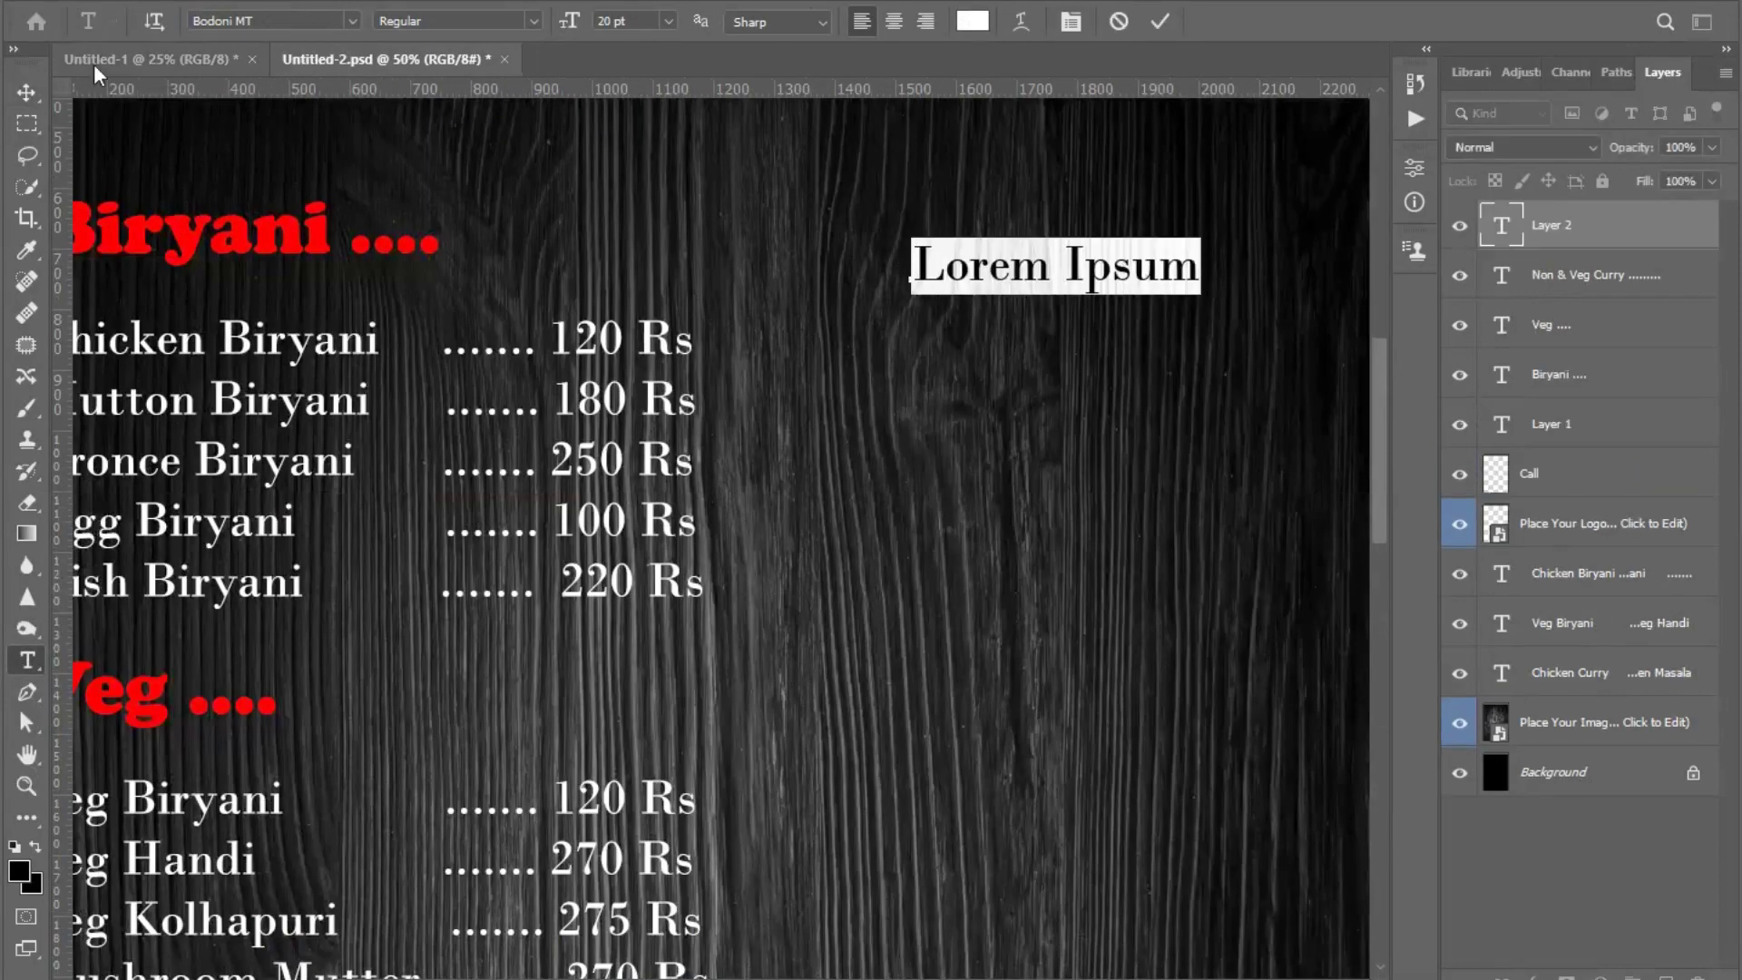
key(ctrl+Return)
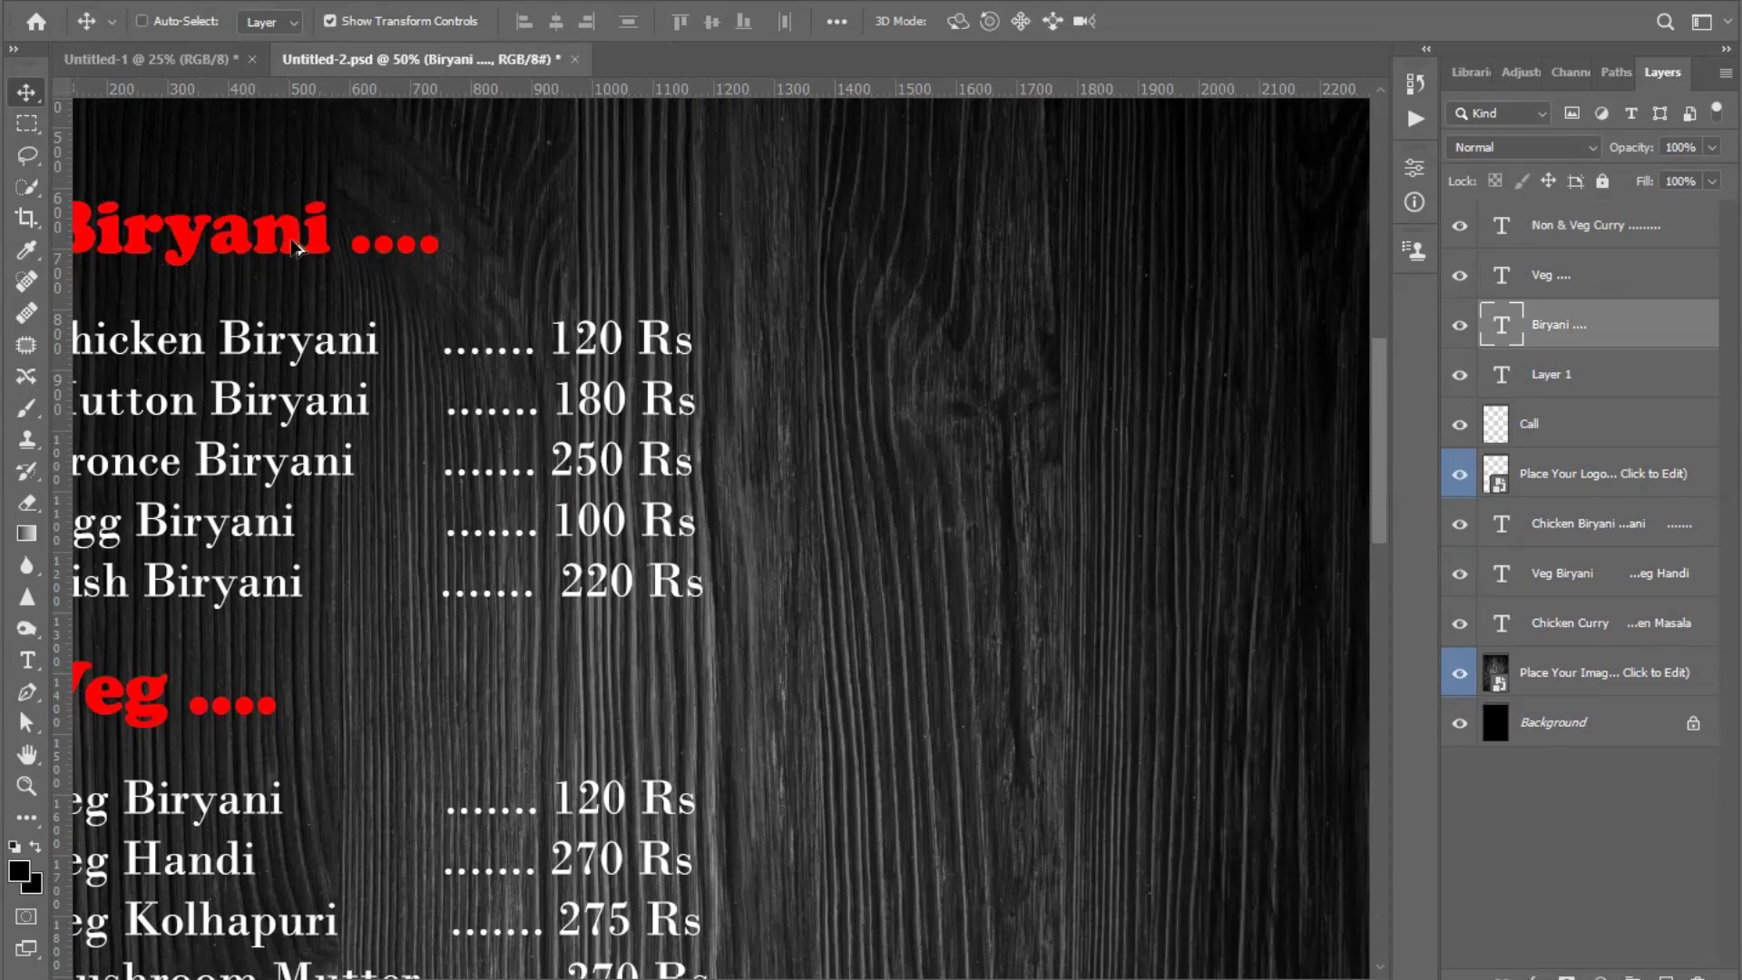
drag(309, 241, 1100, 241)
click(27, 660)
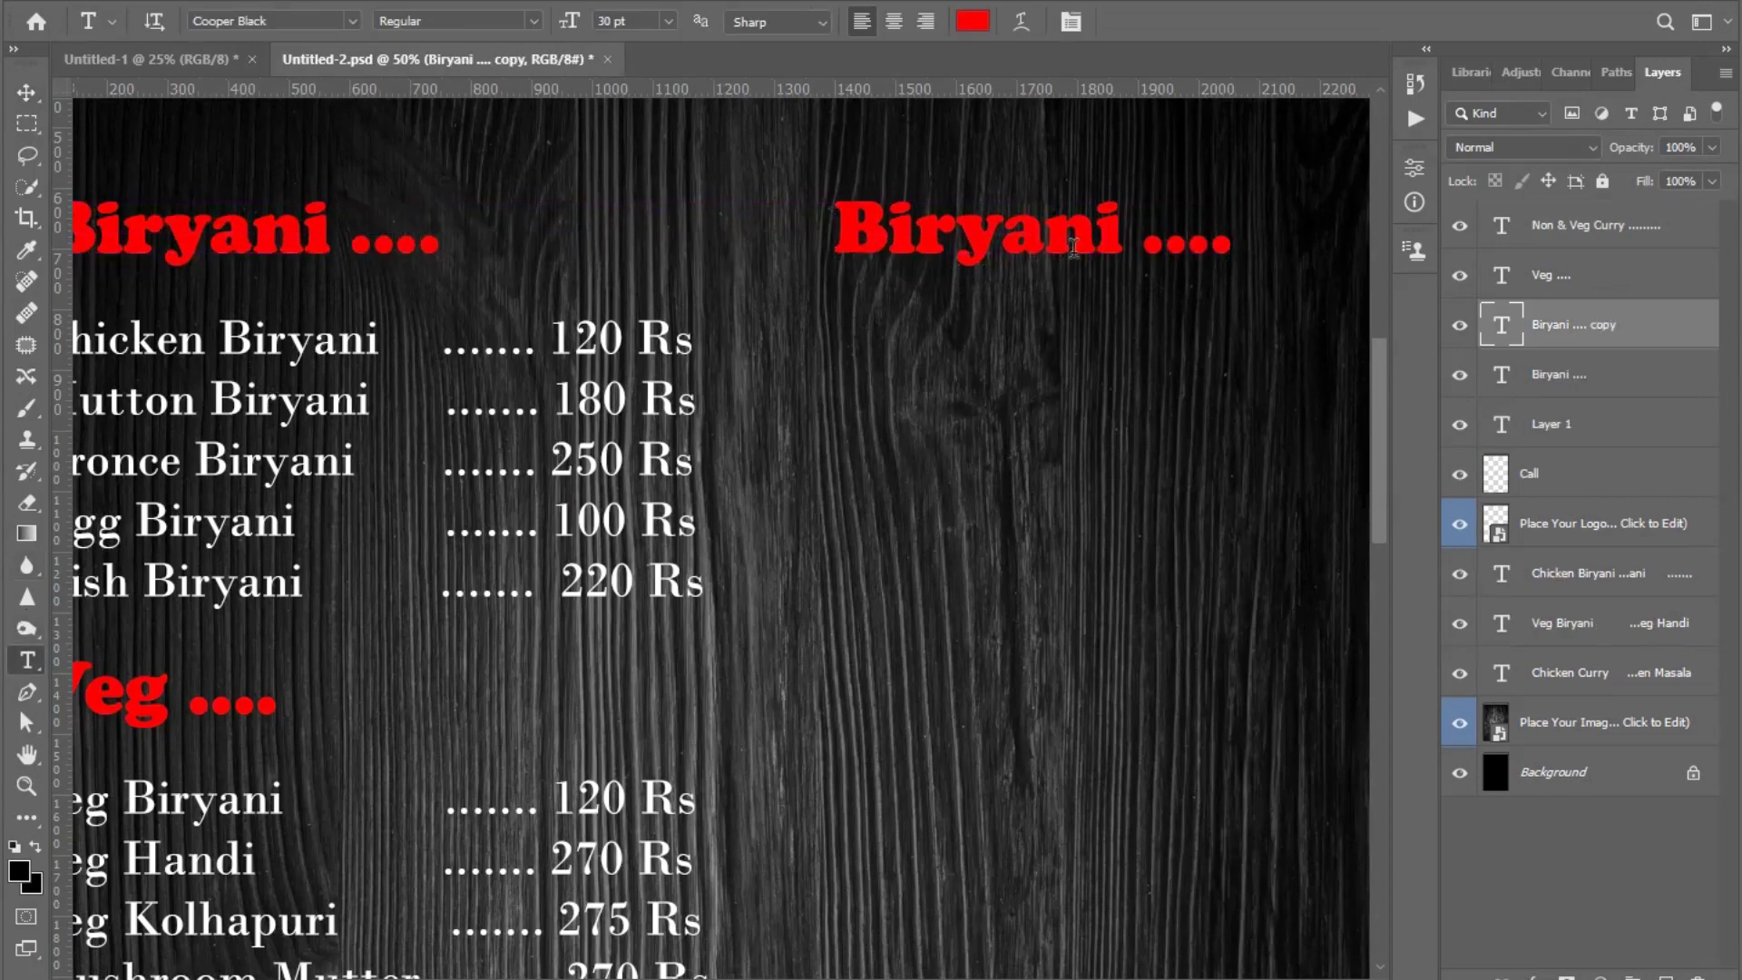
click(1122, 223)
key(BackSpace)
key(BackSpace)
key(BackSpace)
key(BackSpace)
key(BackSpace)
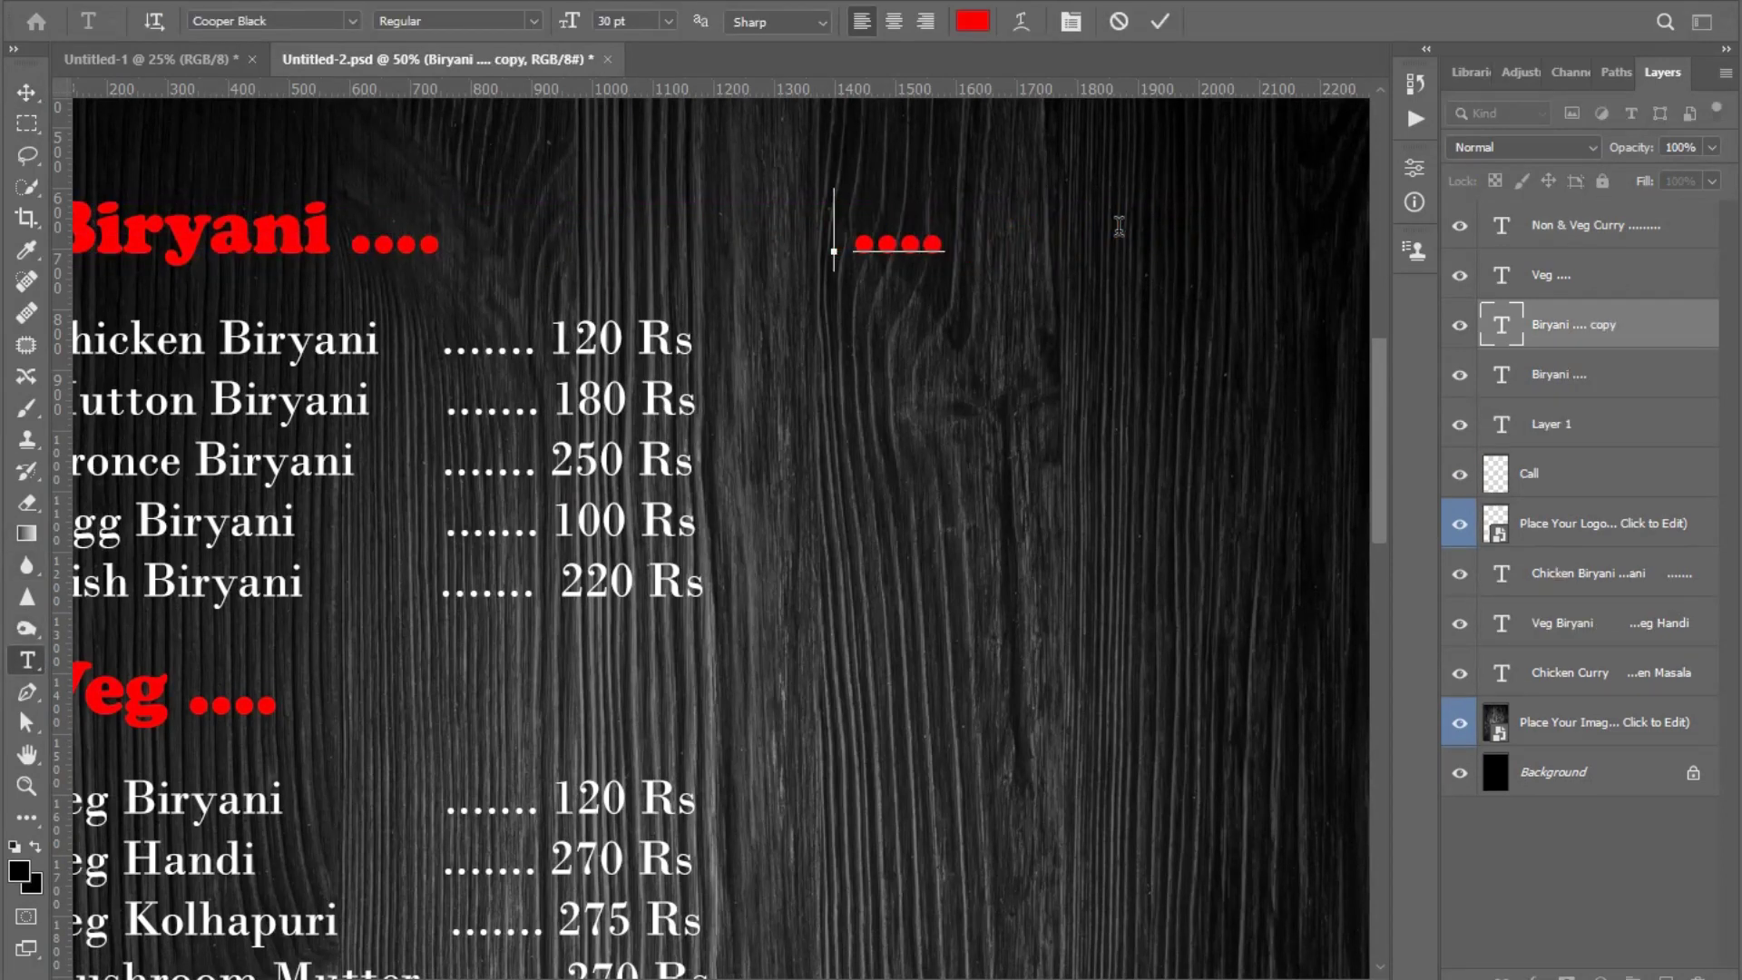
text(P )
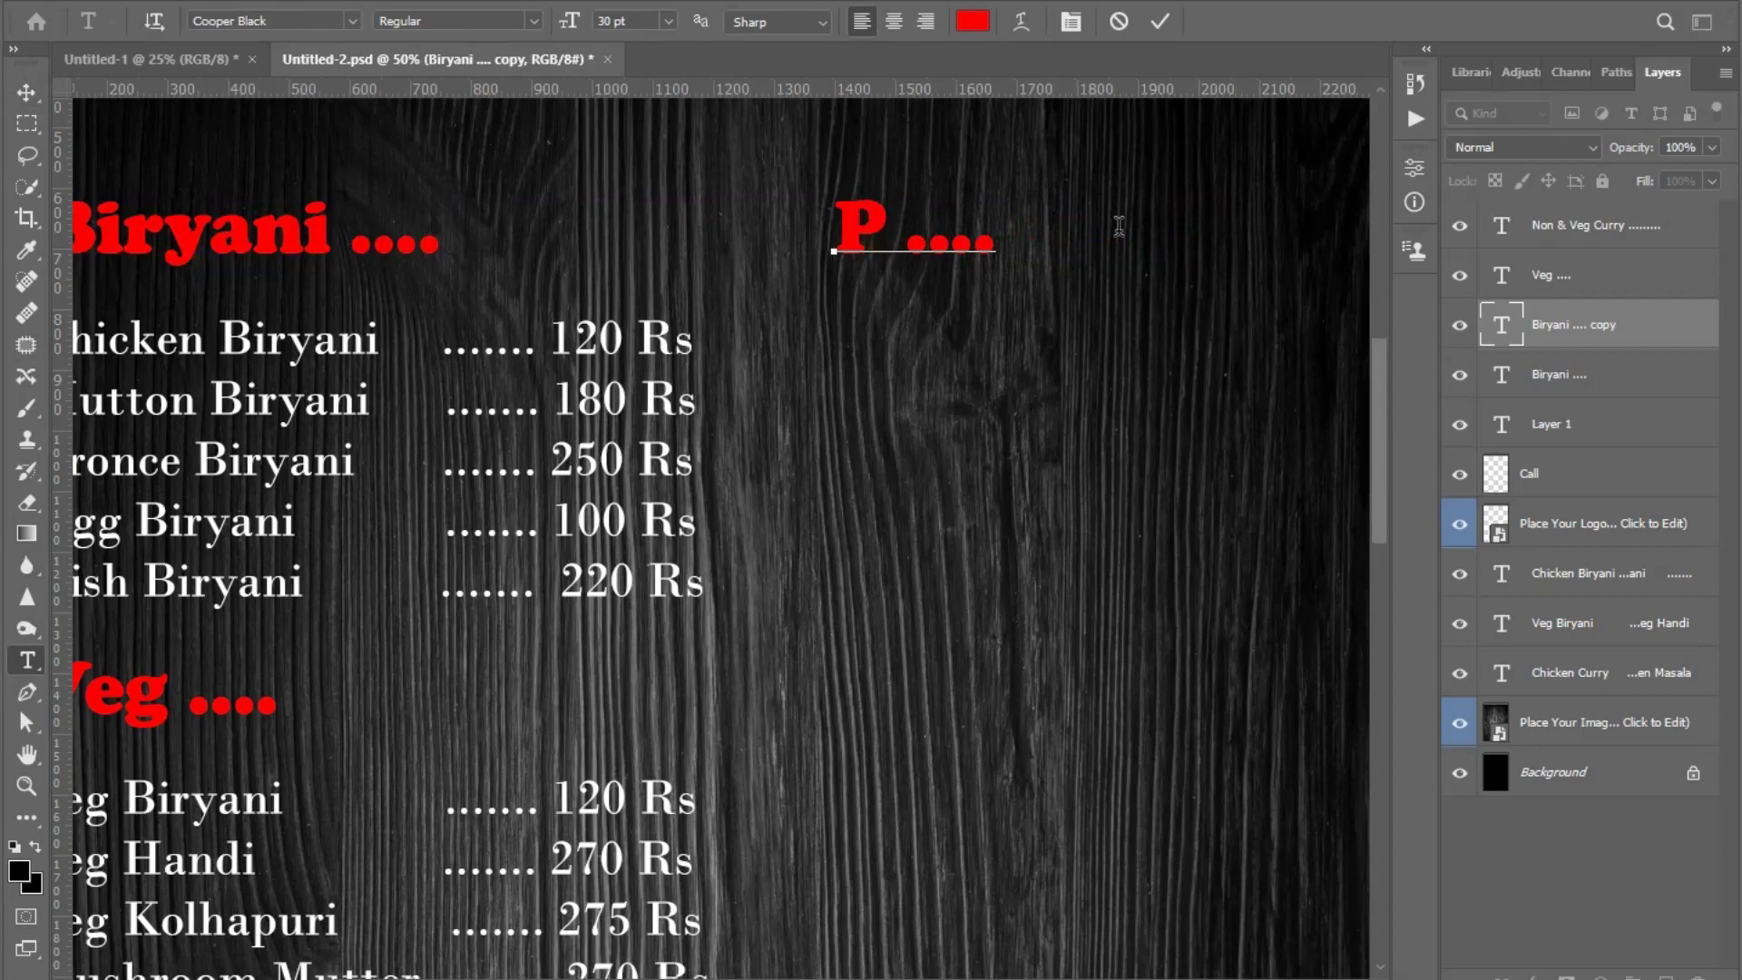
text(arat)
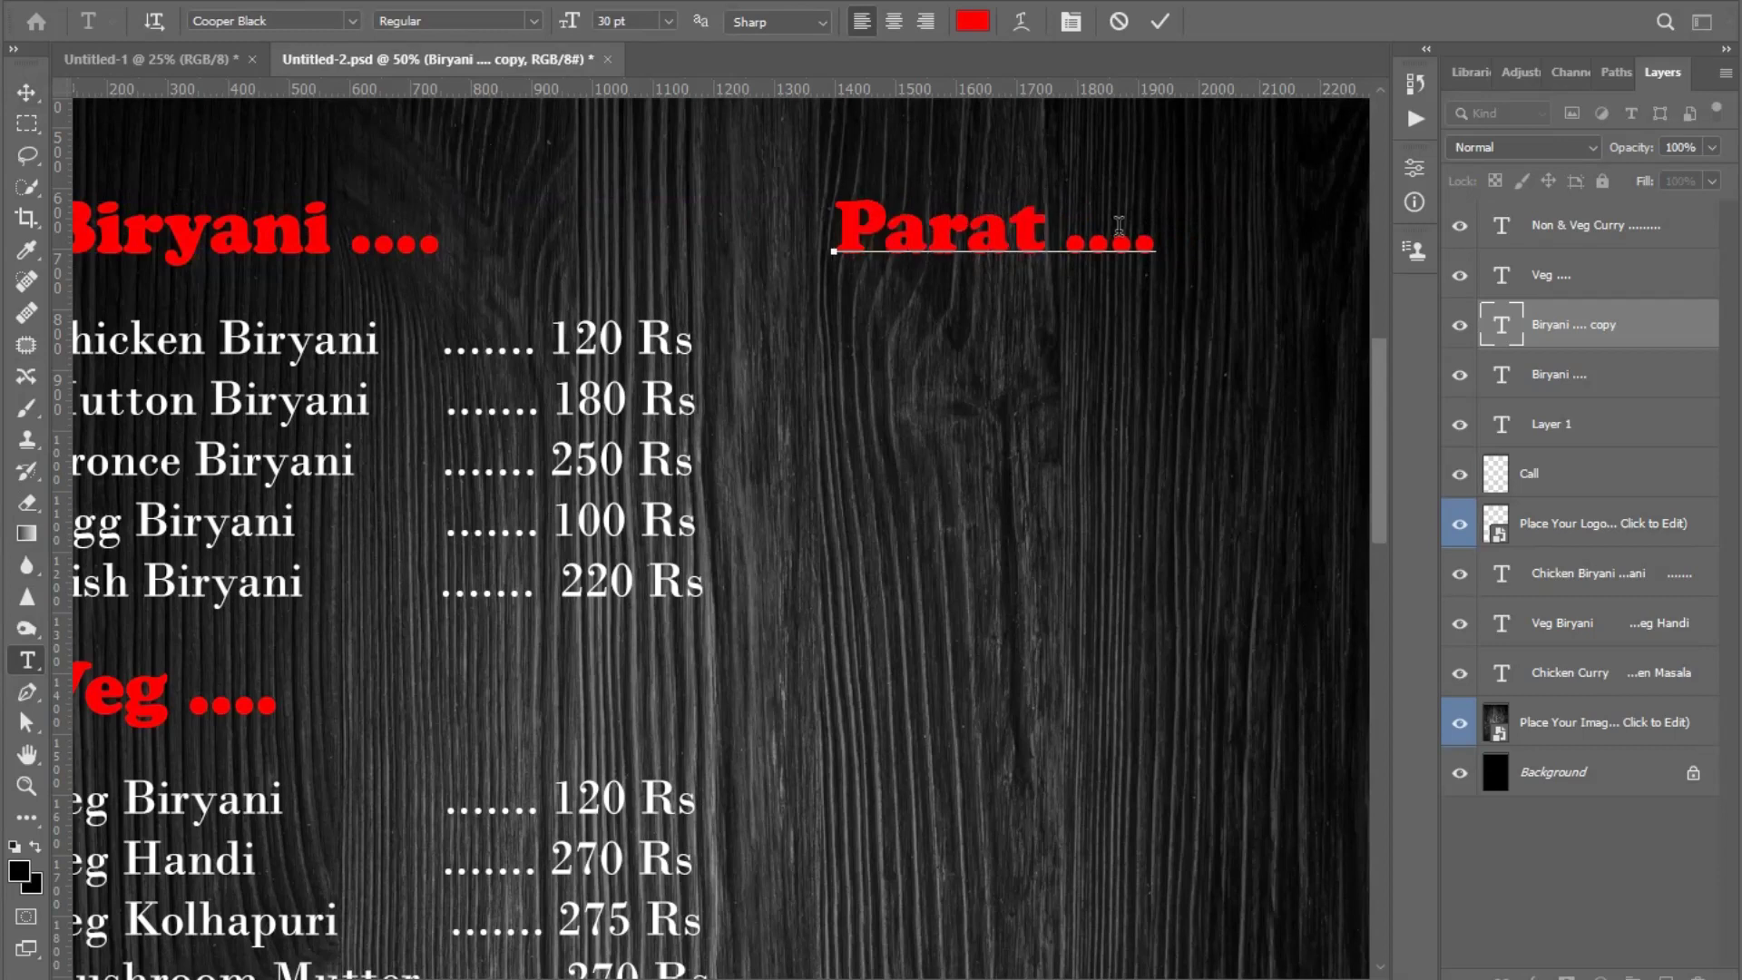
text(ha)
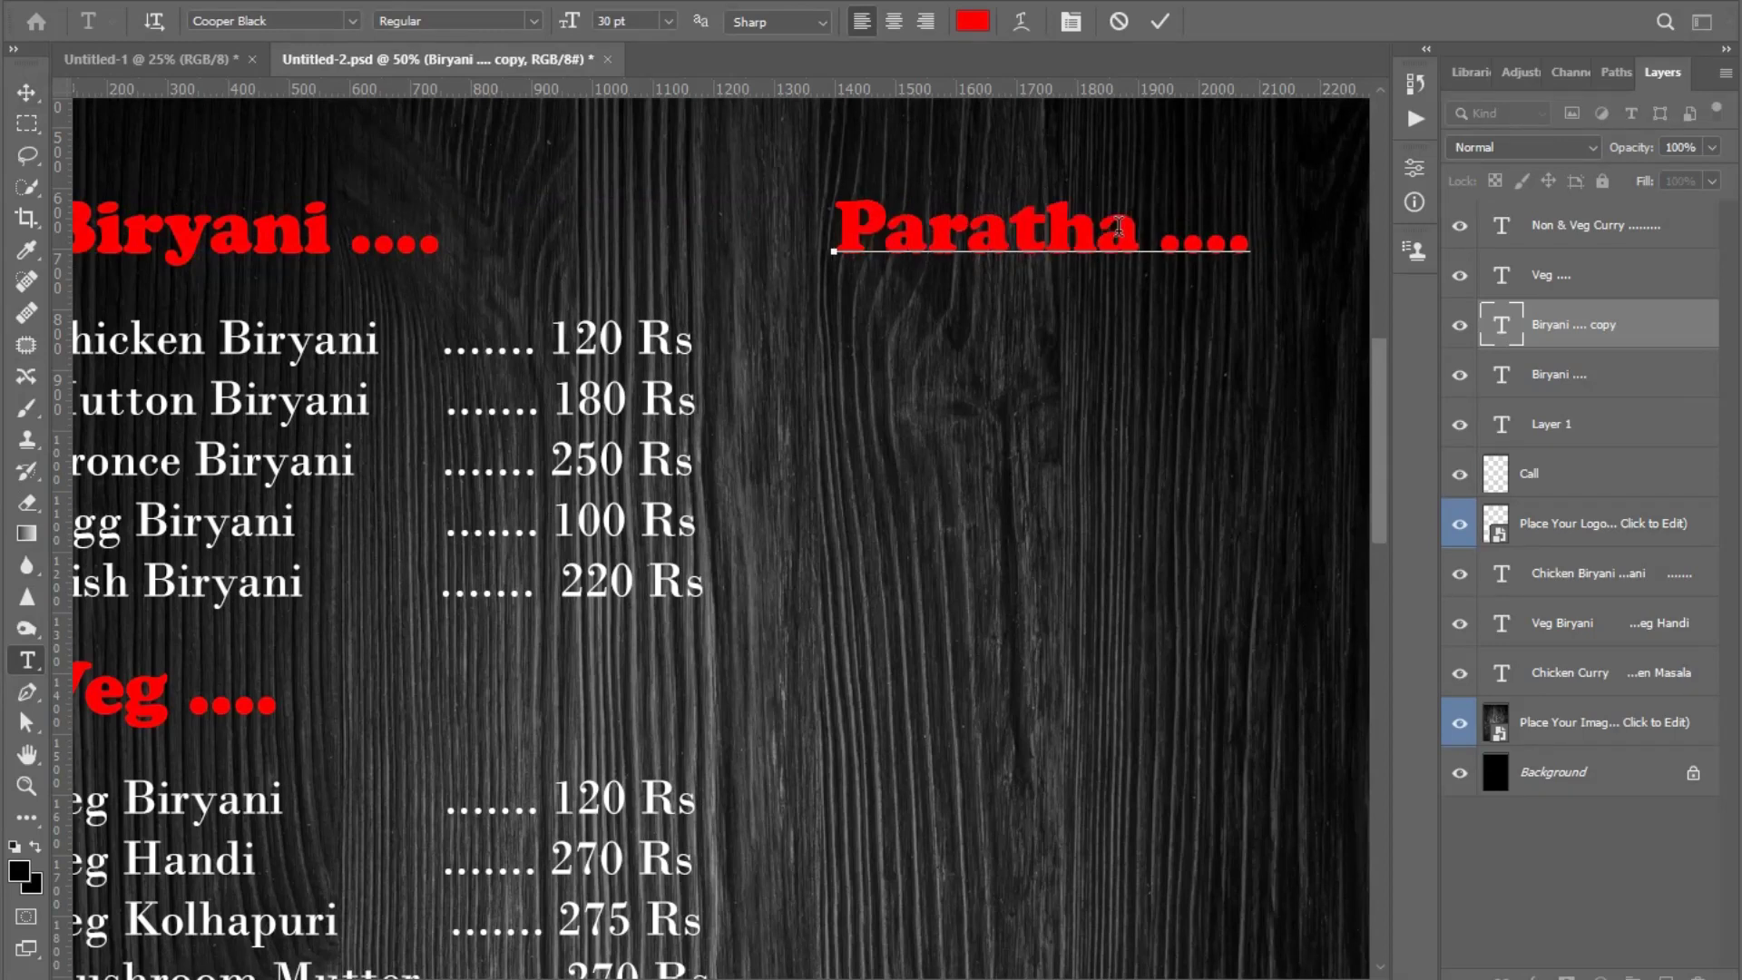
click(27, 92)
click(26, 661)
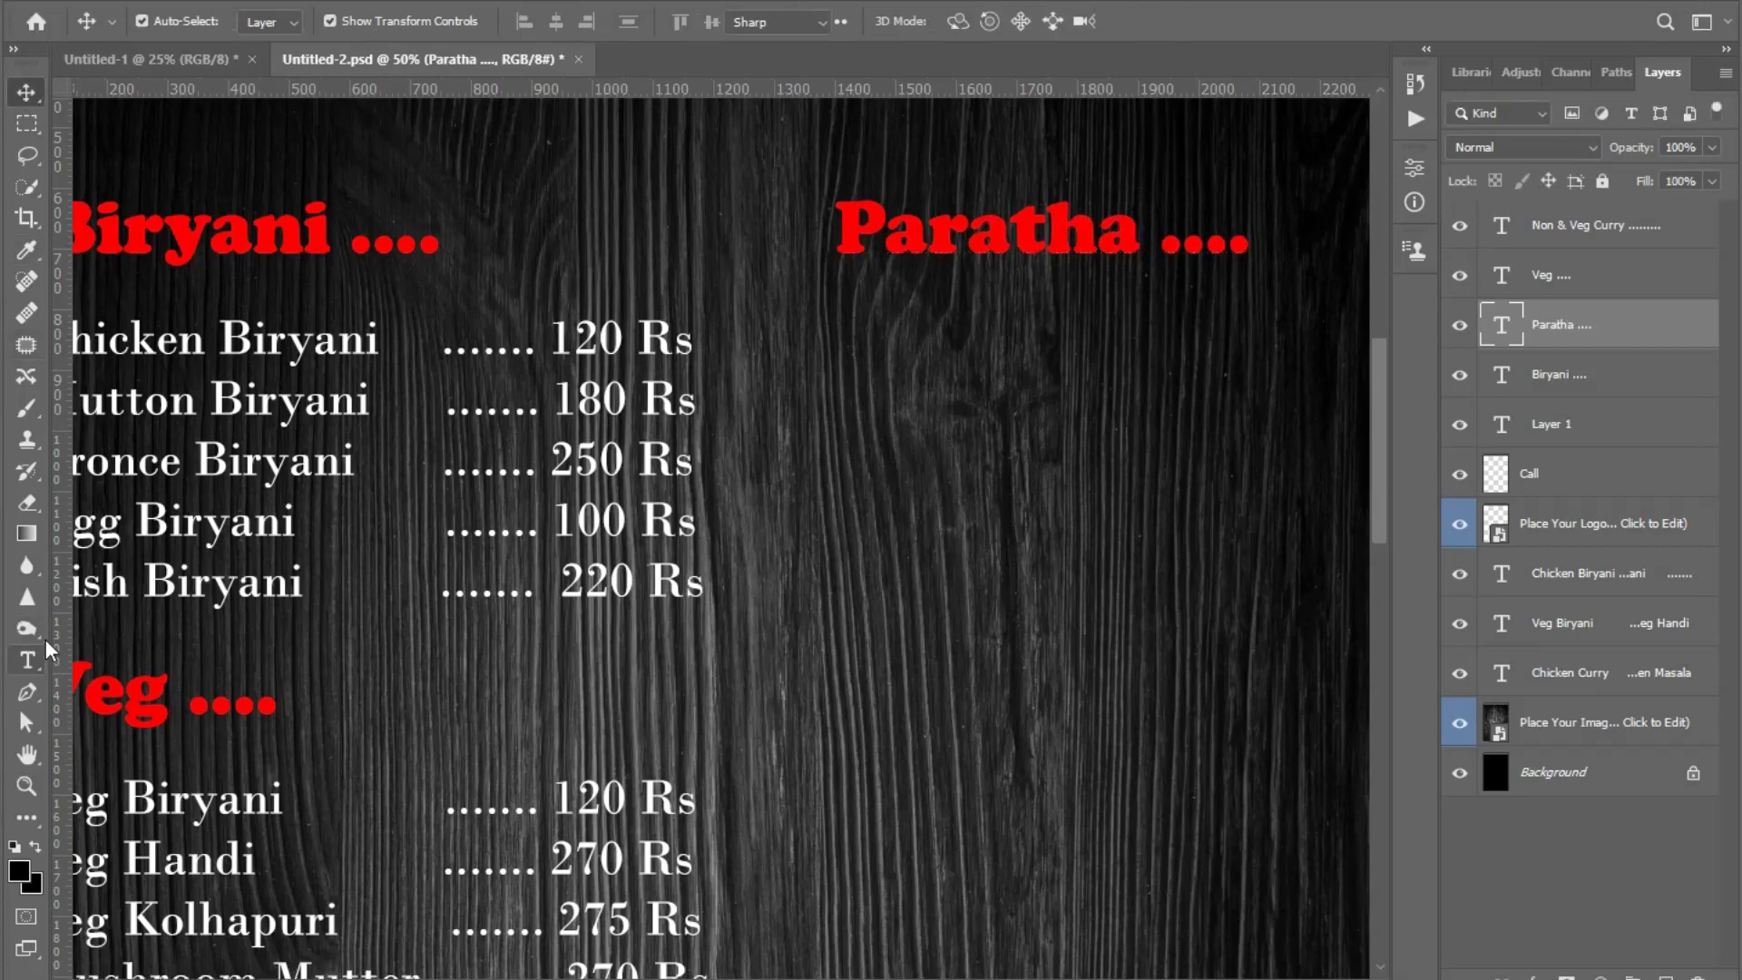
- Start a new text block under the Paratha heading with 'Aloo Par' sized to 26 pt
click(873, 352)
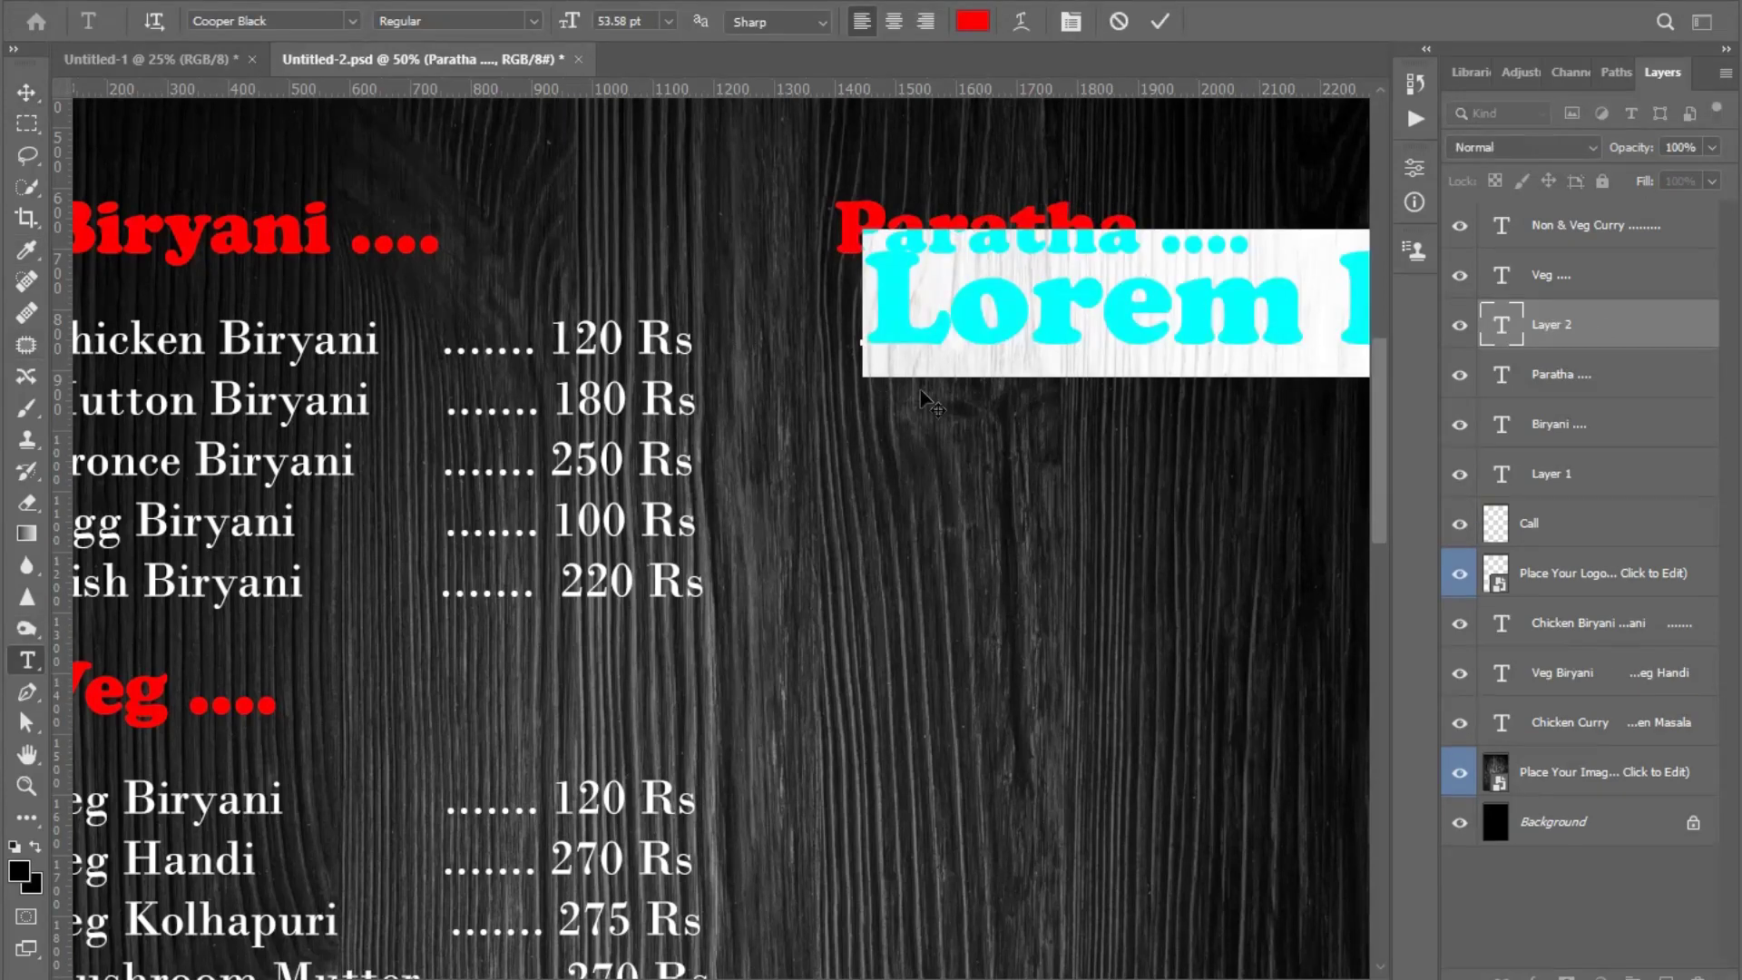
text(Al)
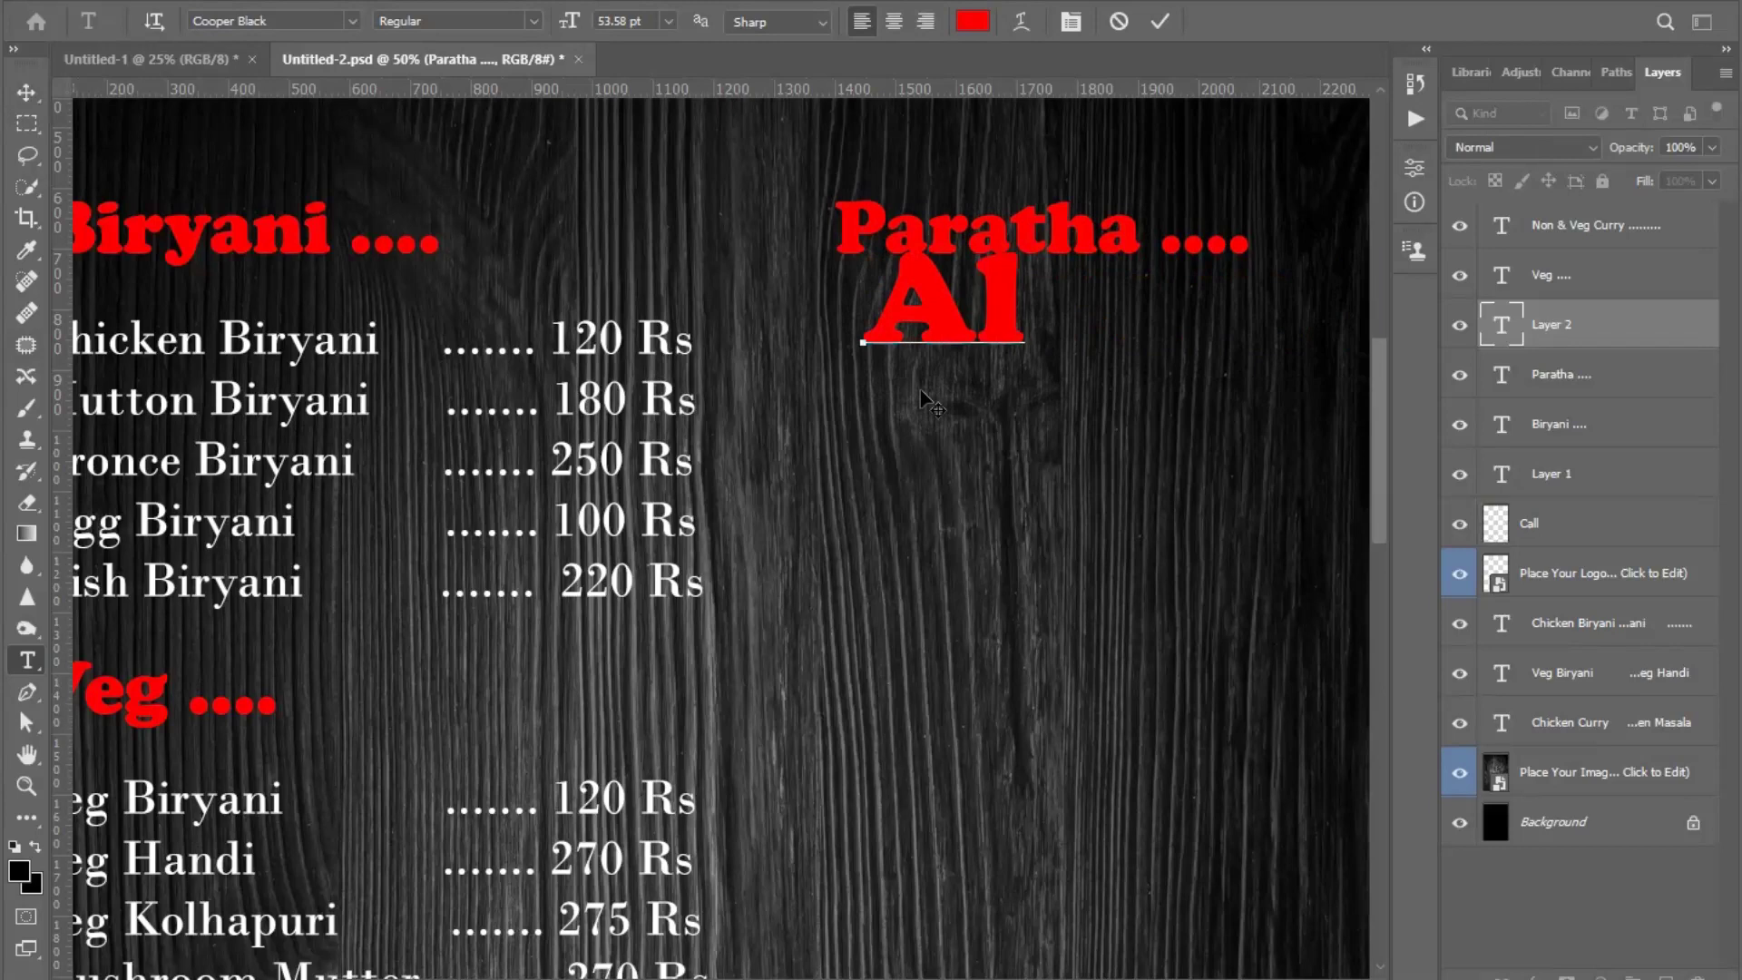
text(oo Pa)
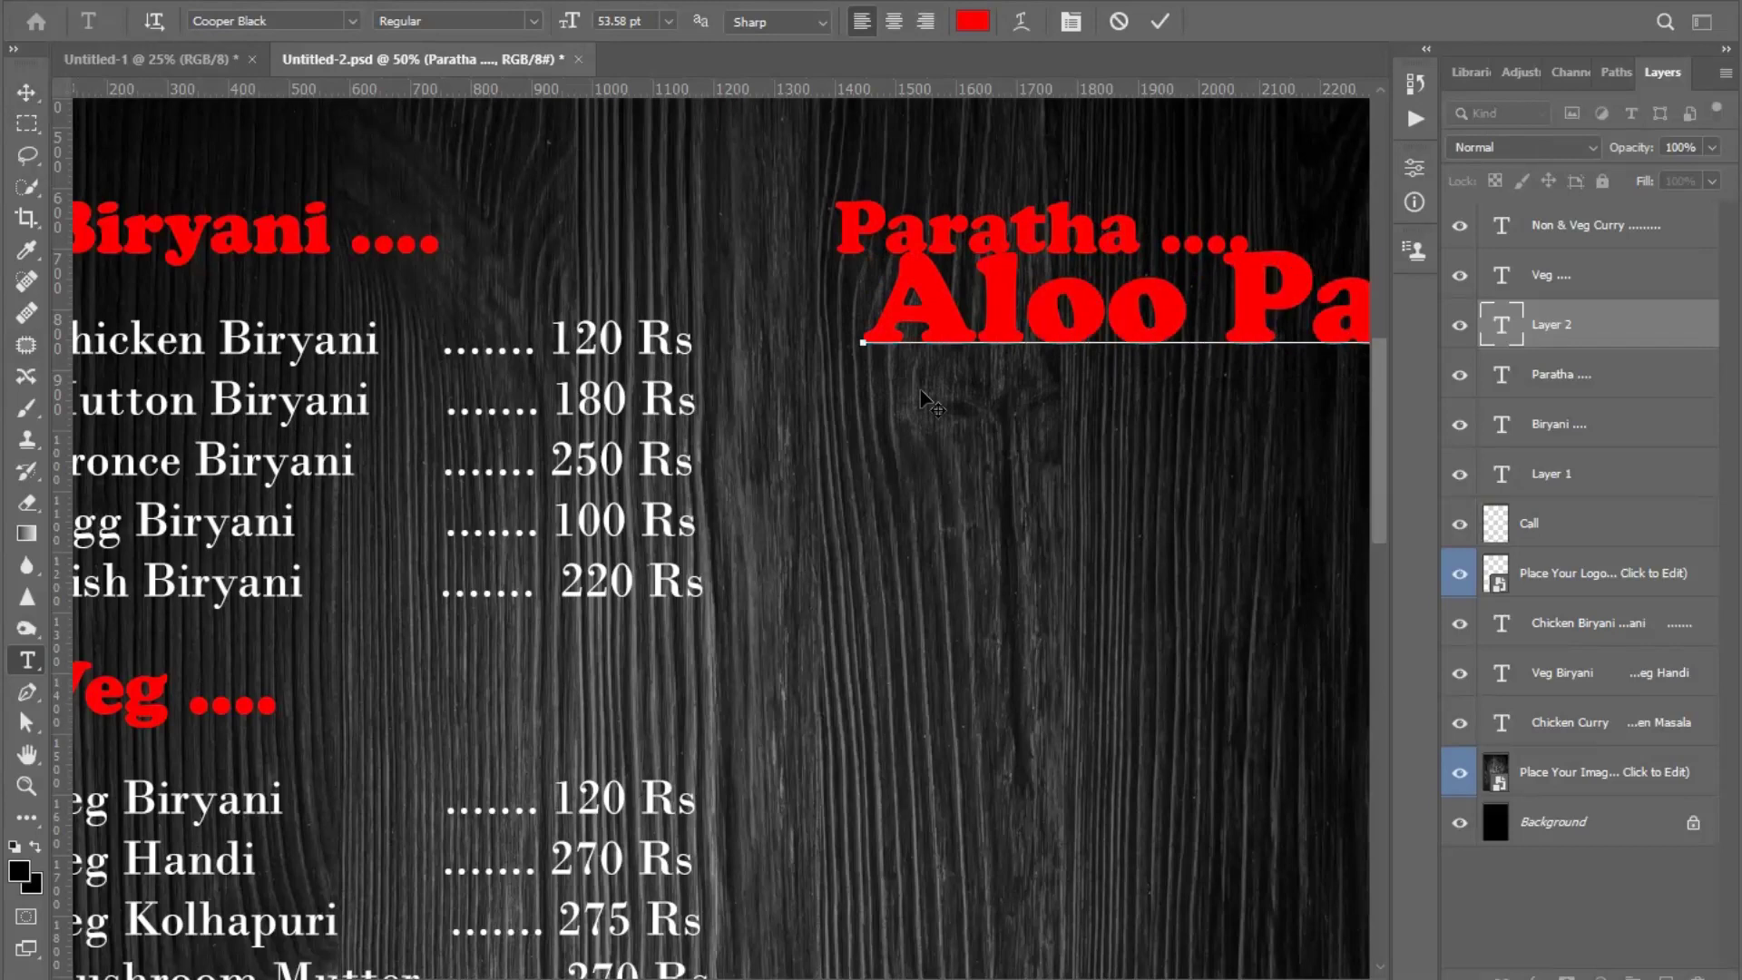
text(r)
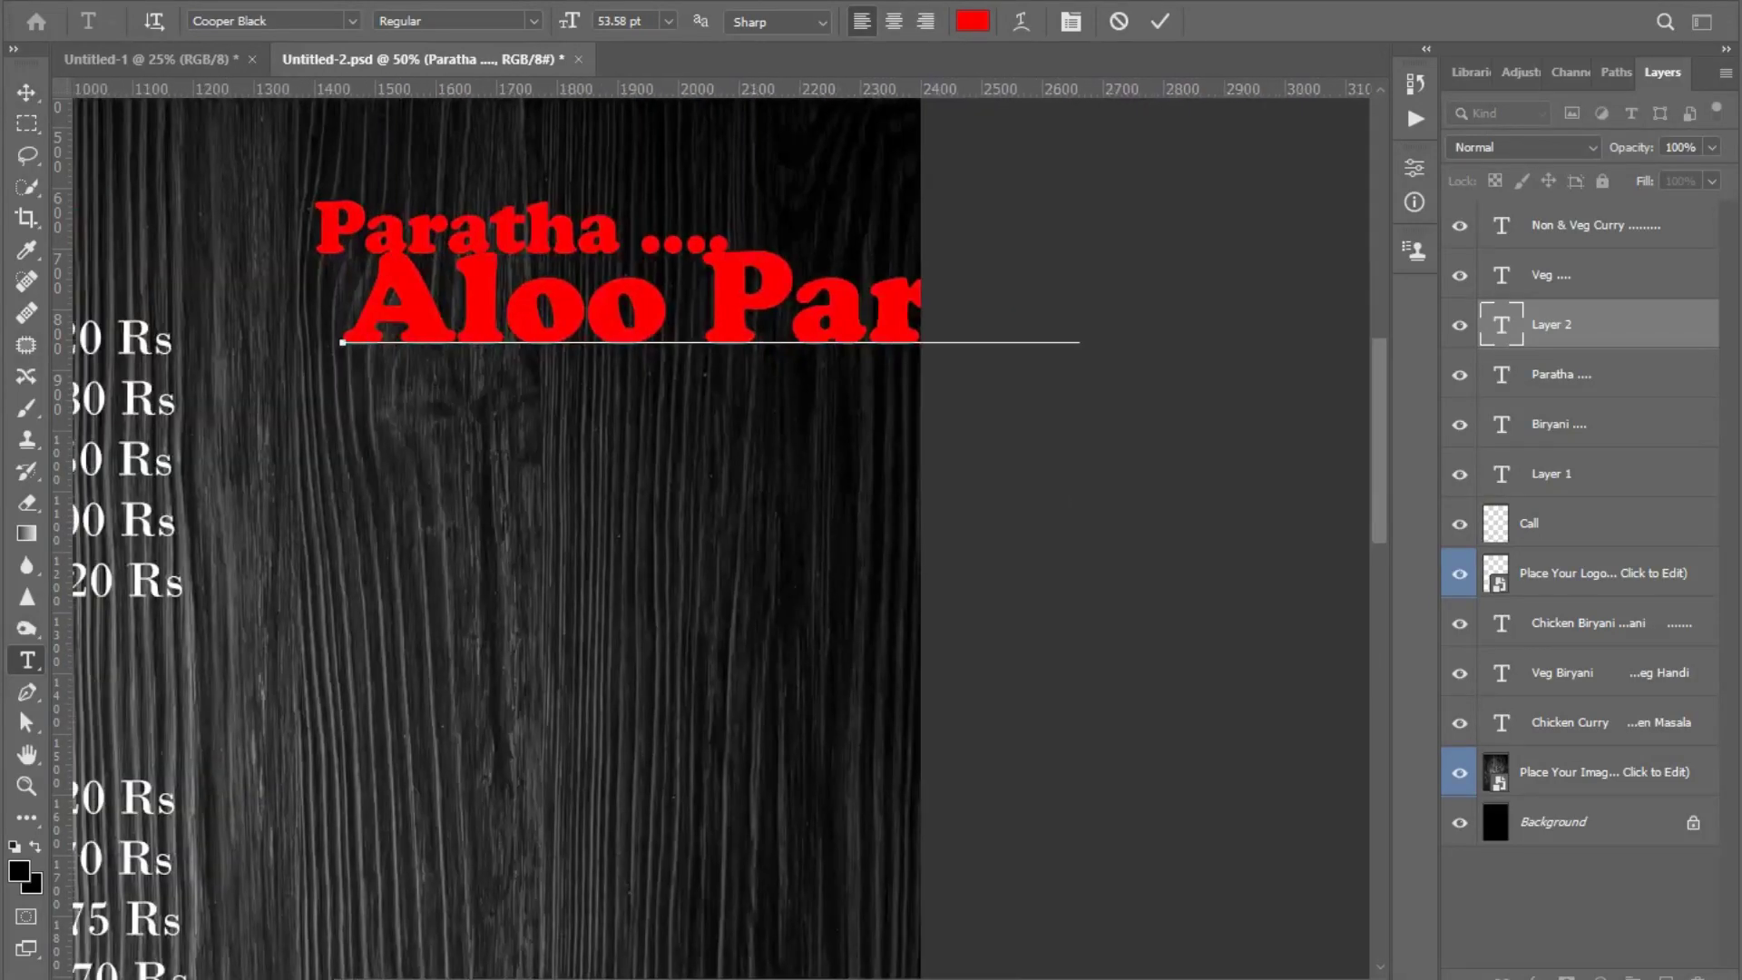
triple_click(755, 328)
click(647, 20)
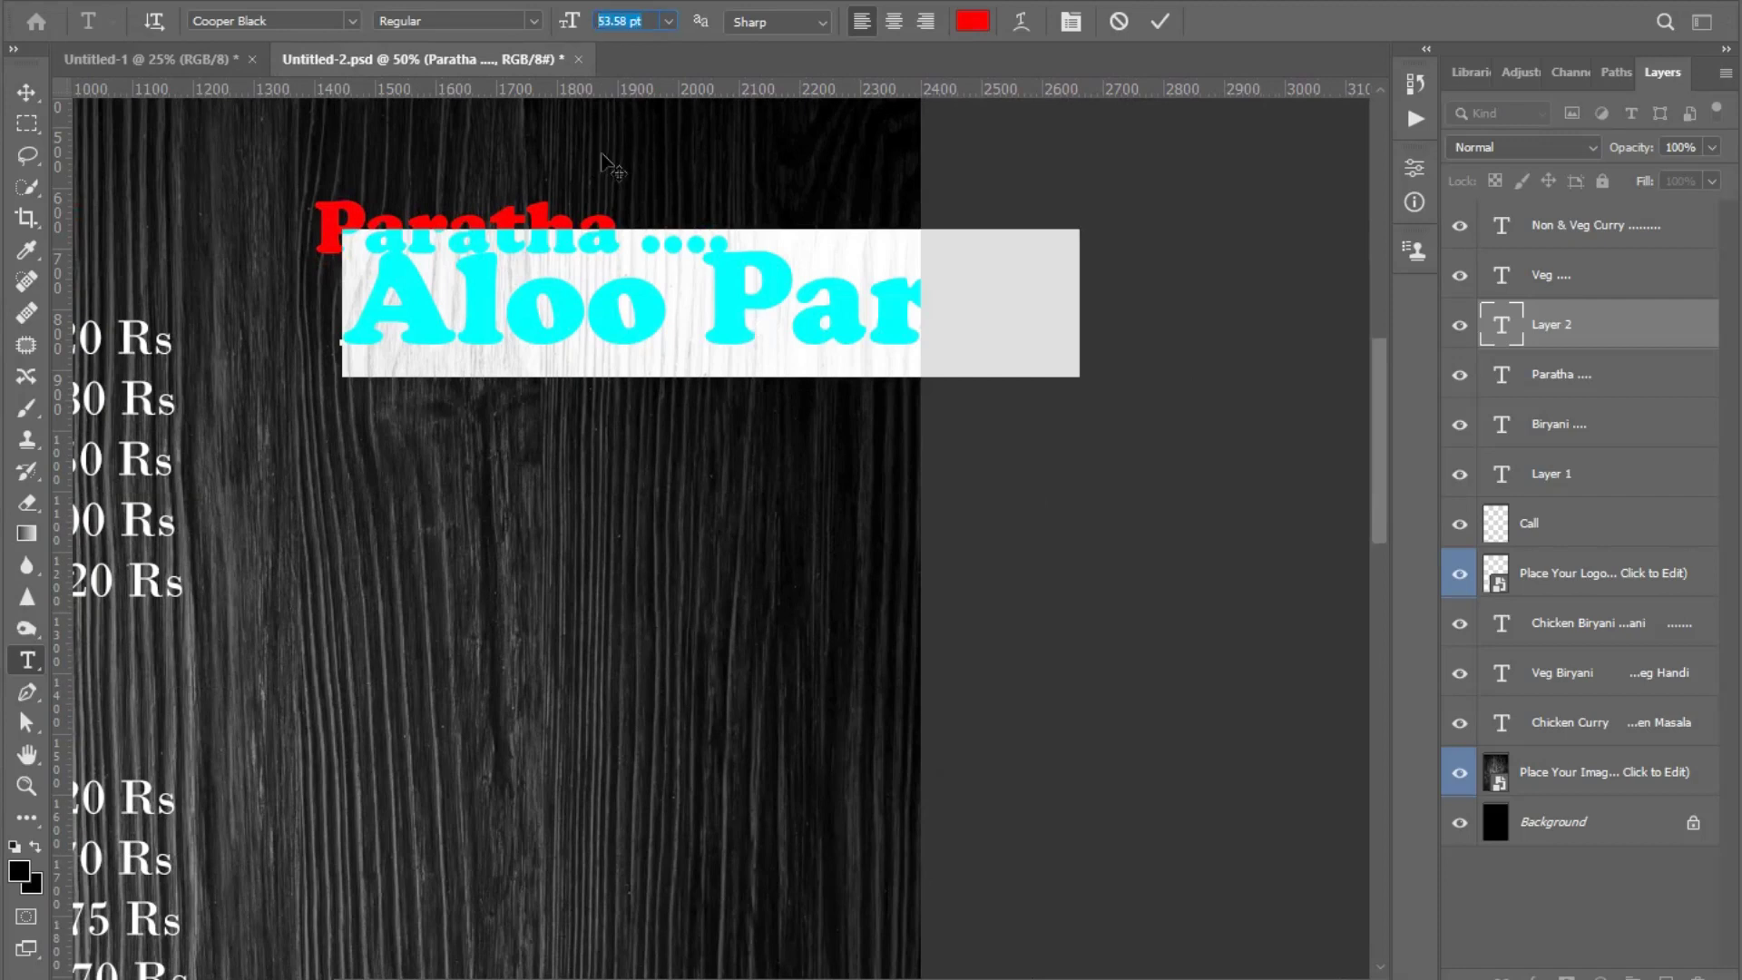
text(5326)
key(Return)
- Complete the lines Aloo Paratha, Gobi Paratha and Pudina Paratha, then commit the text
click(700, 327)
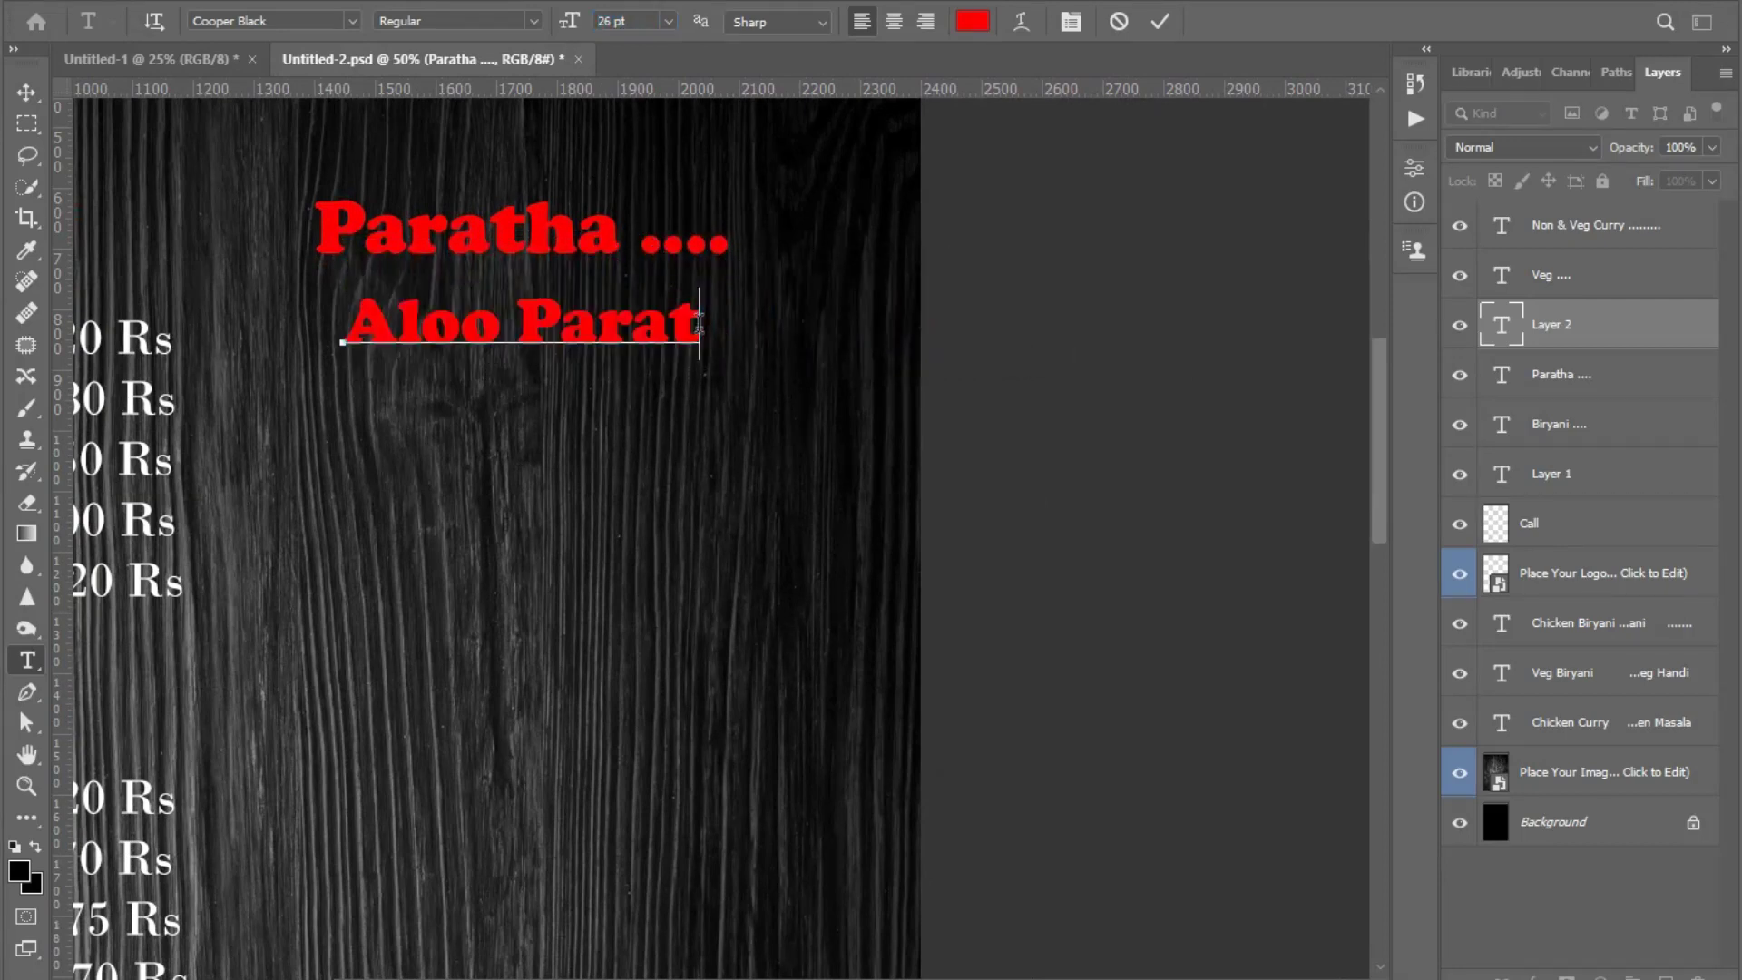
text(ha)
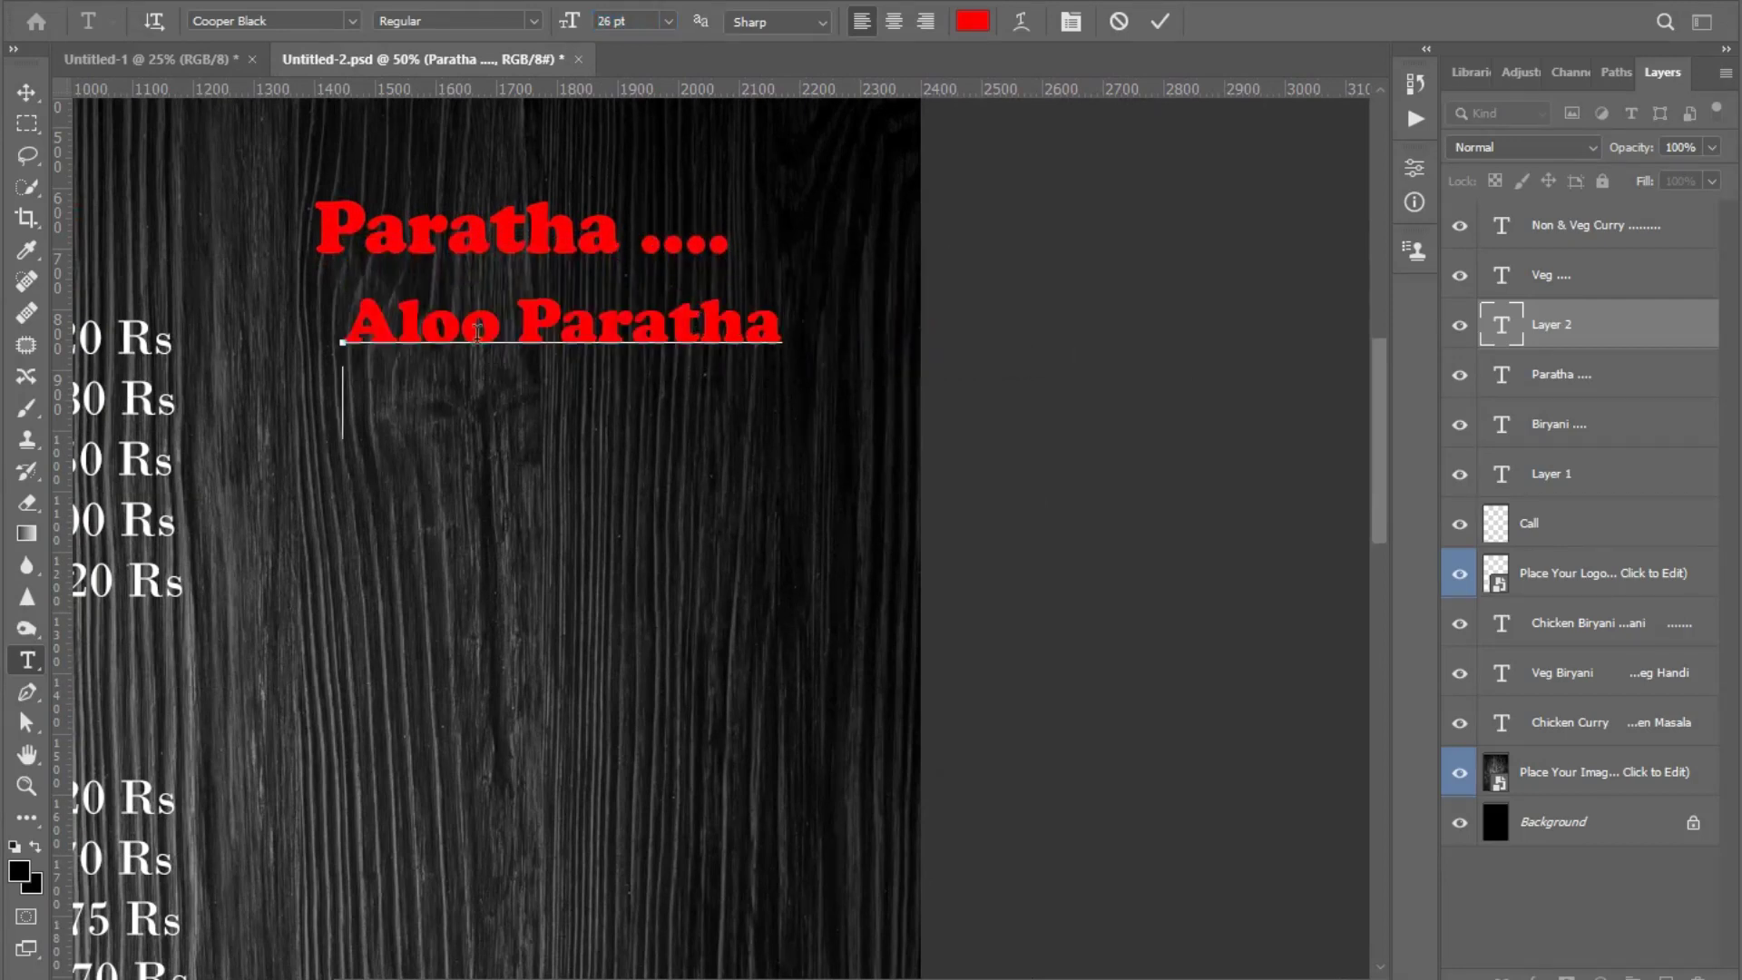
key(Return)
text(Go)
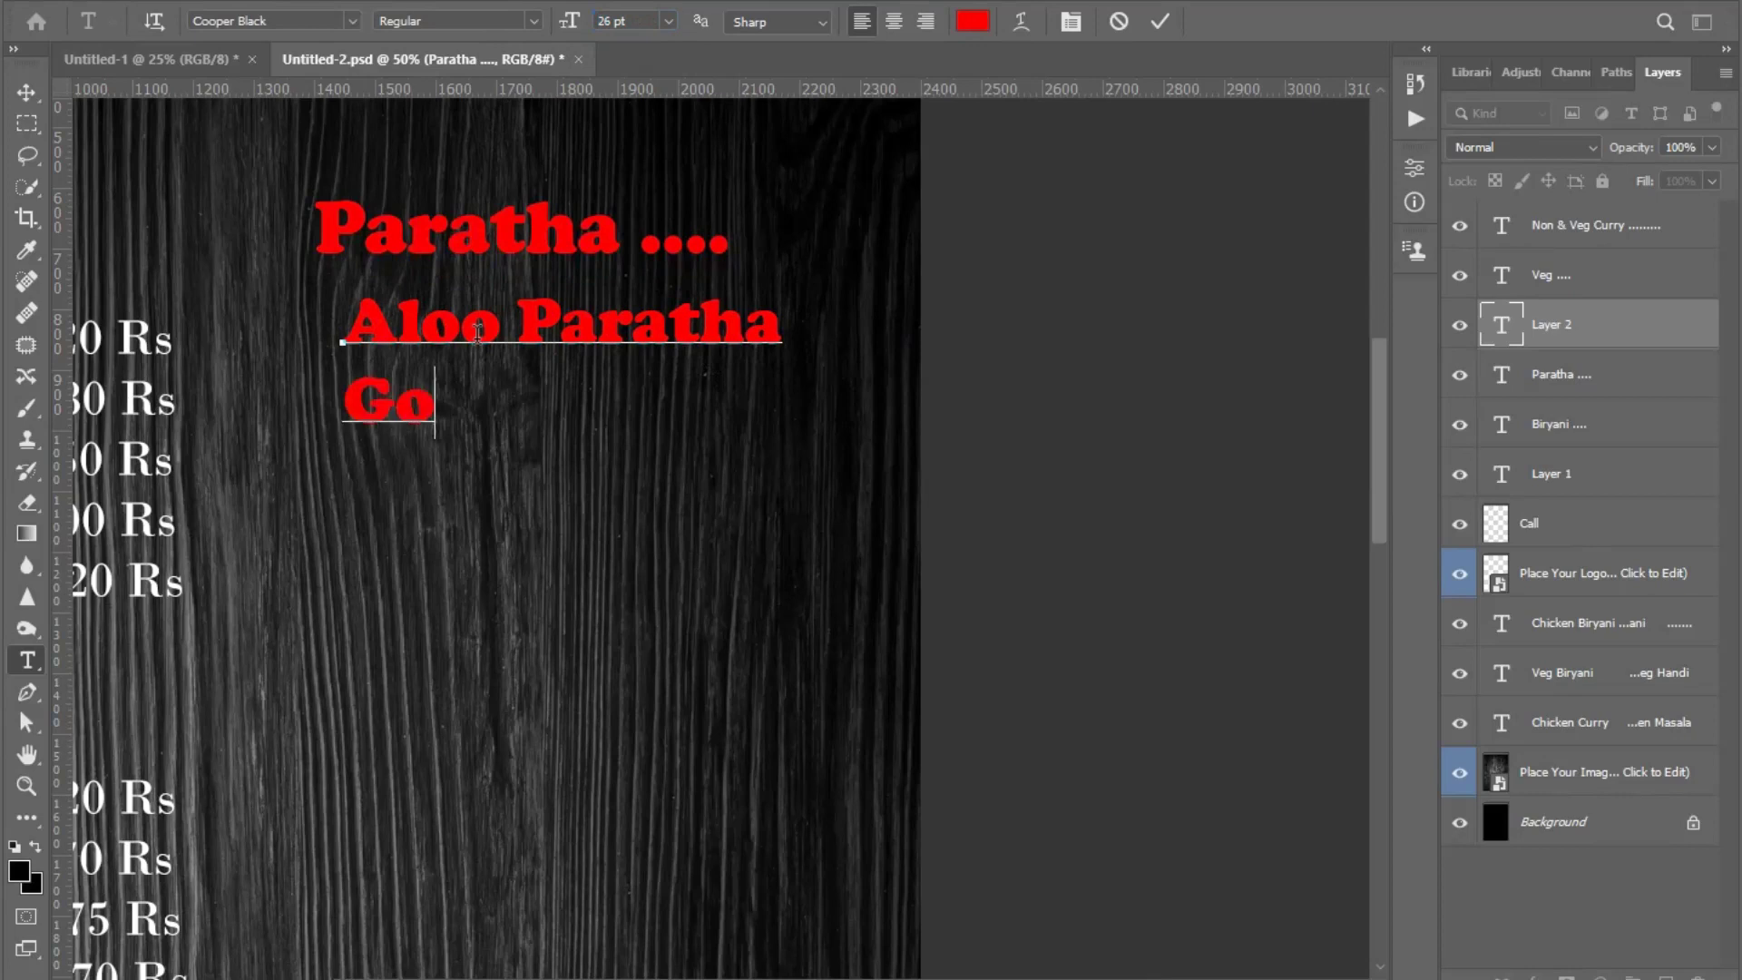
text(bi P)
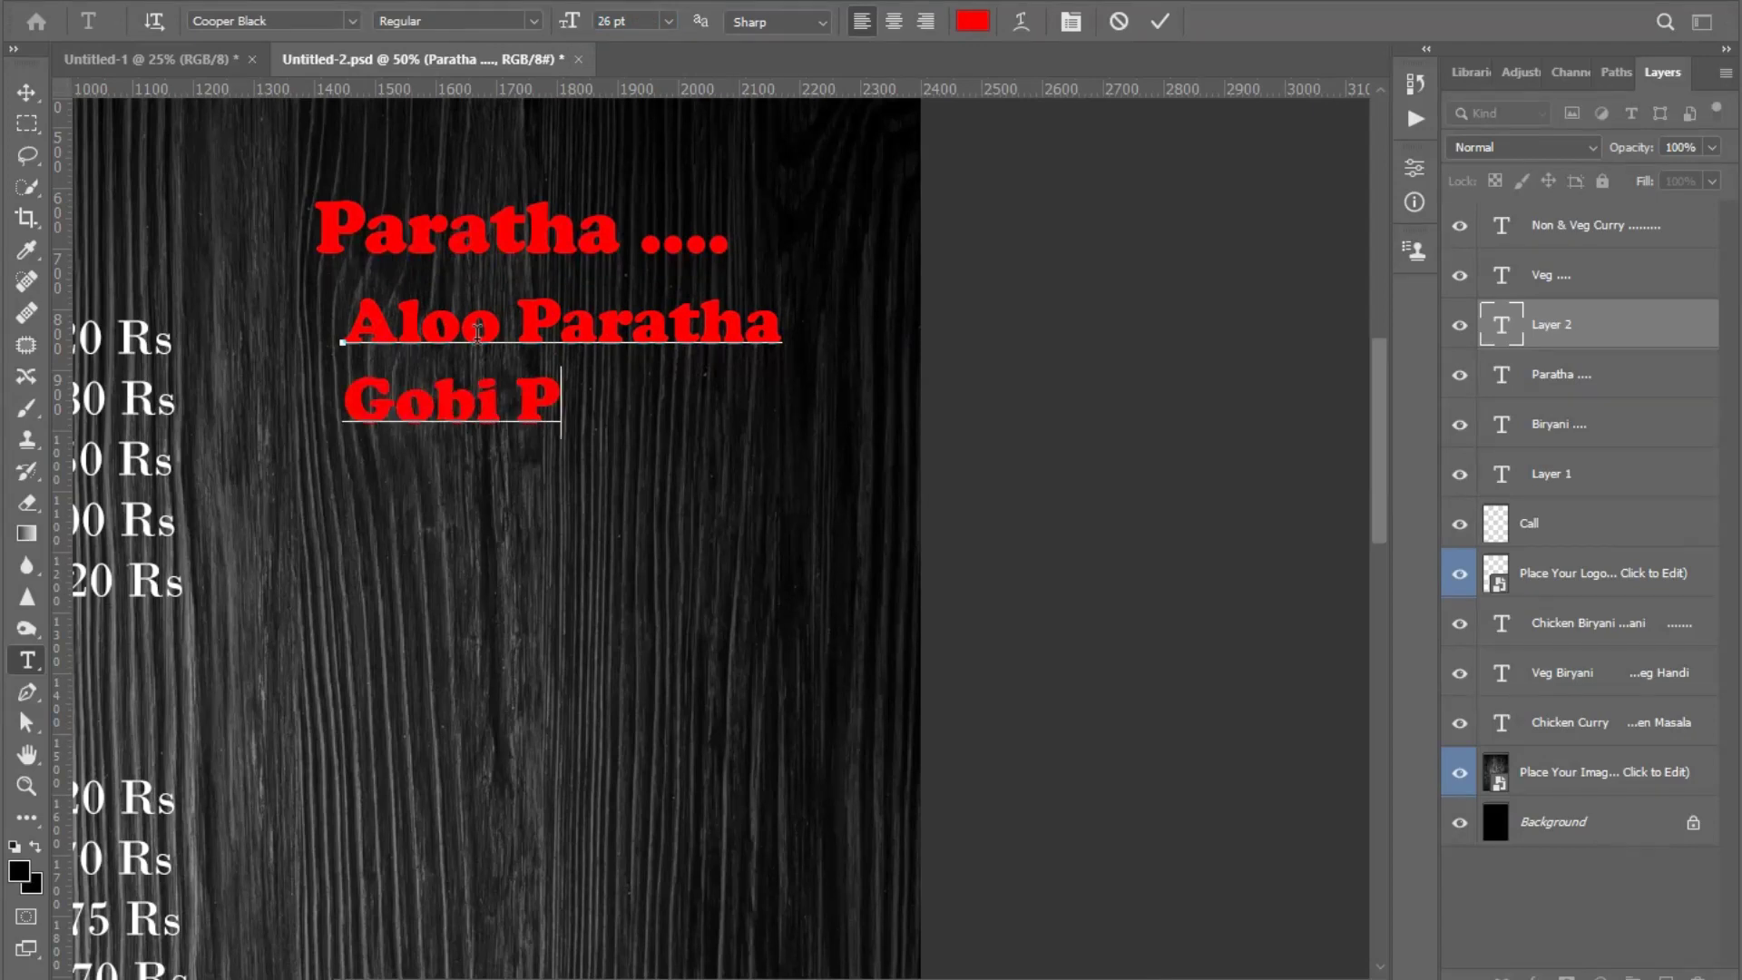
text(aratha)
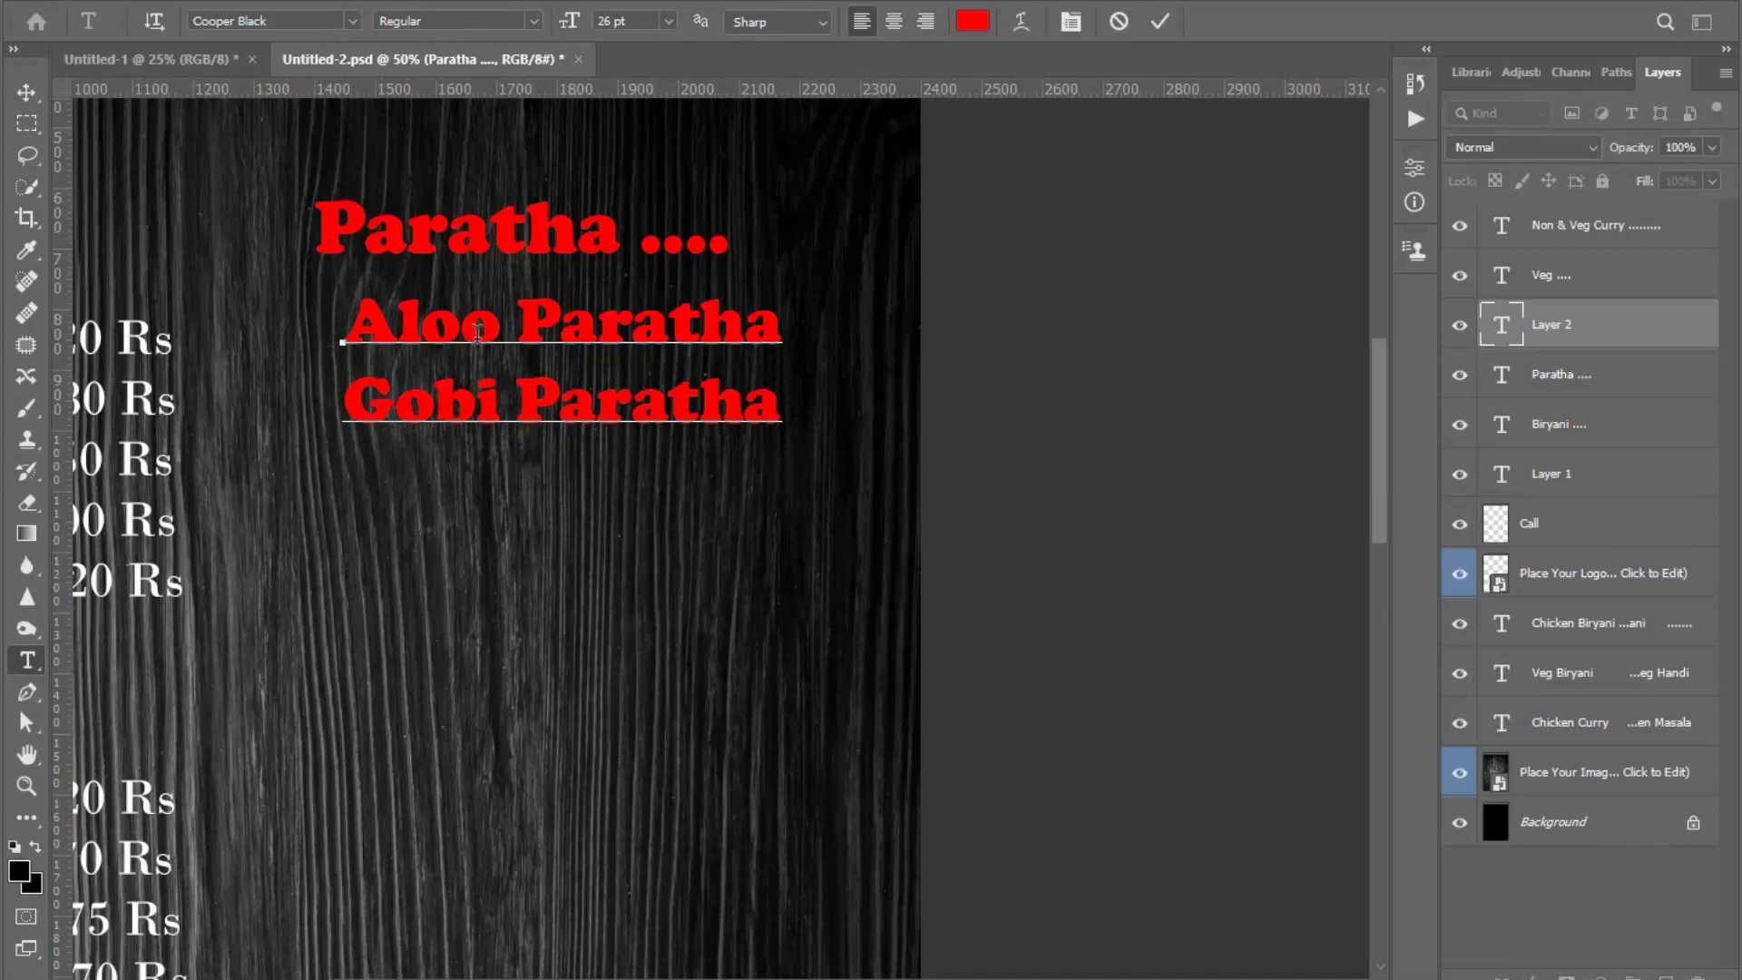
text(p)
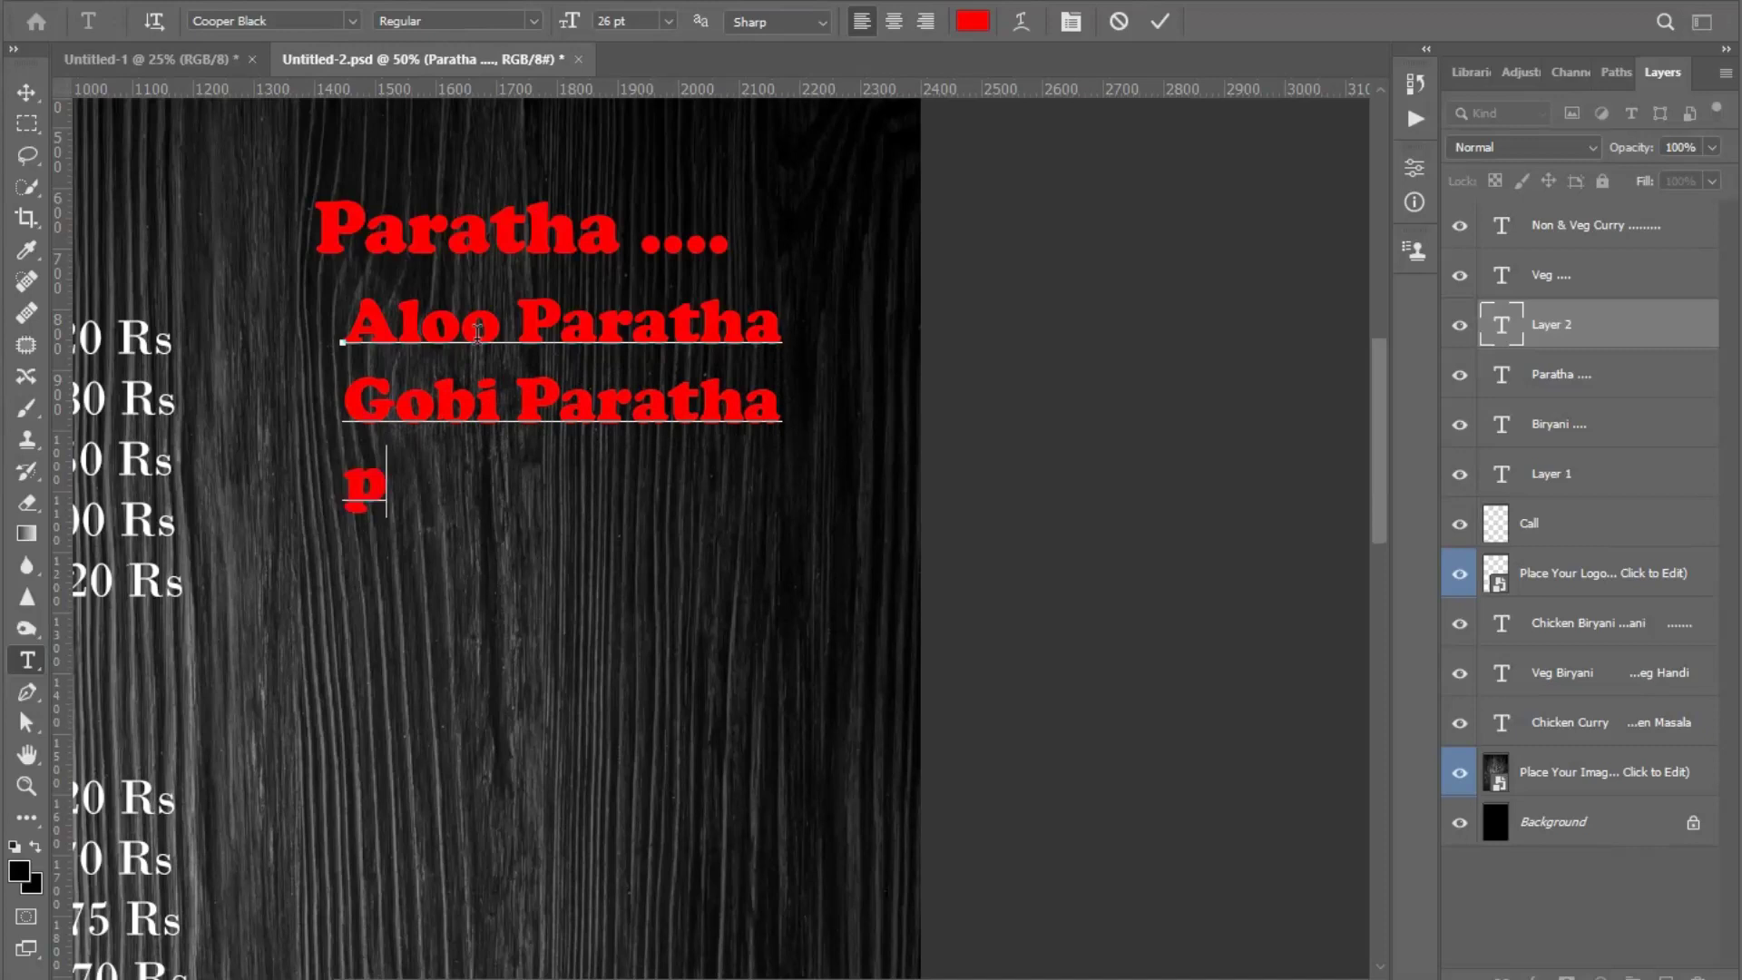
text(U)
key(BackSpace)
key(BackSpace)
text(Pu)
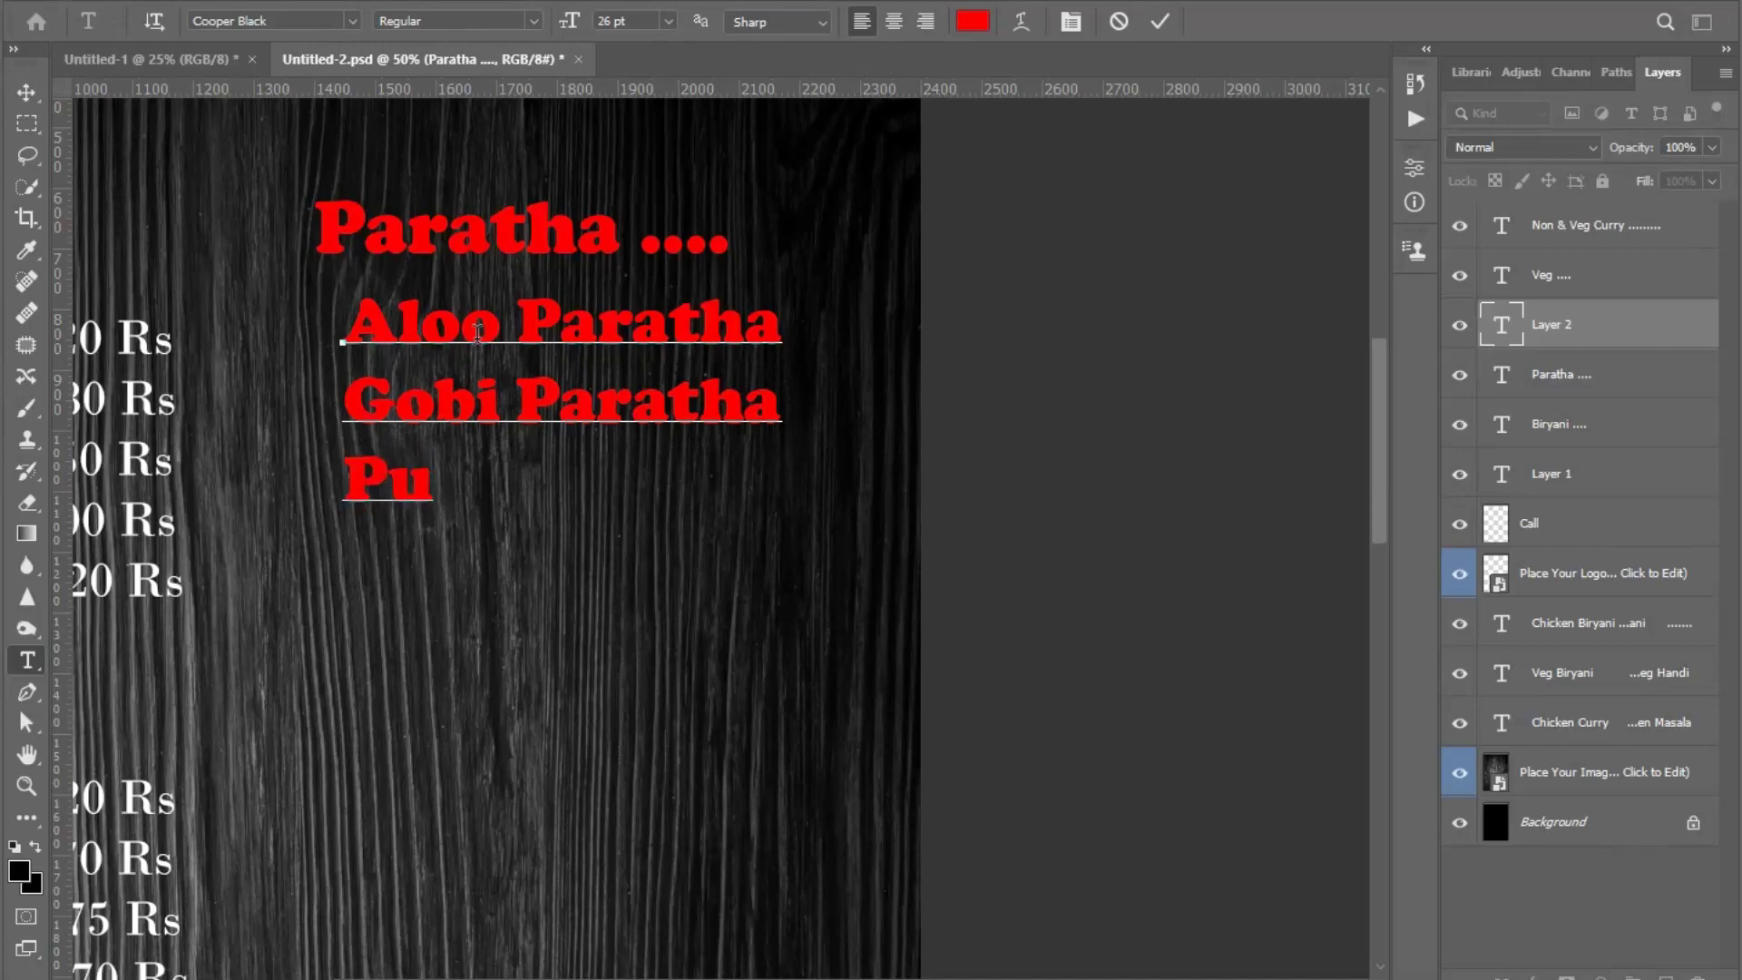
text(dina)
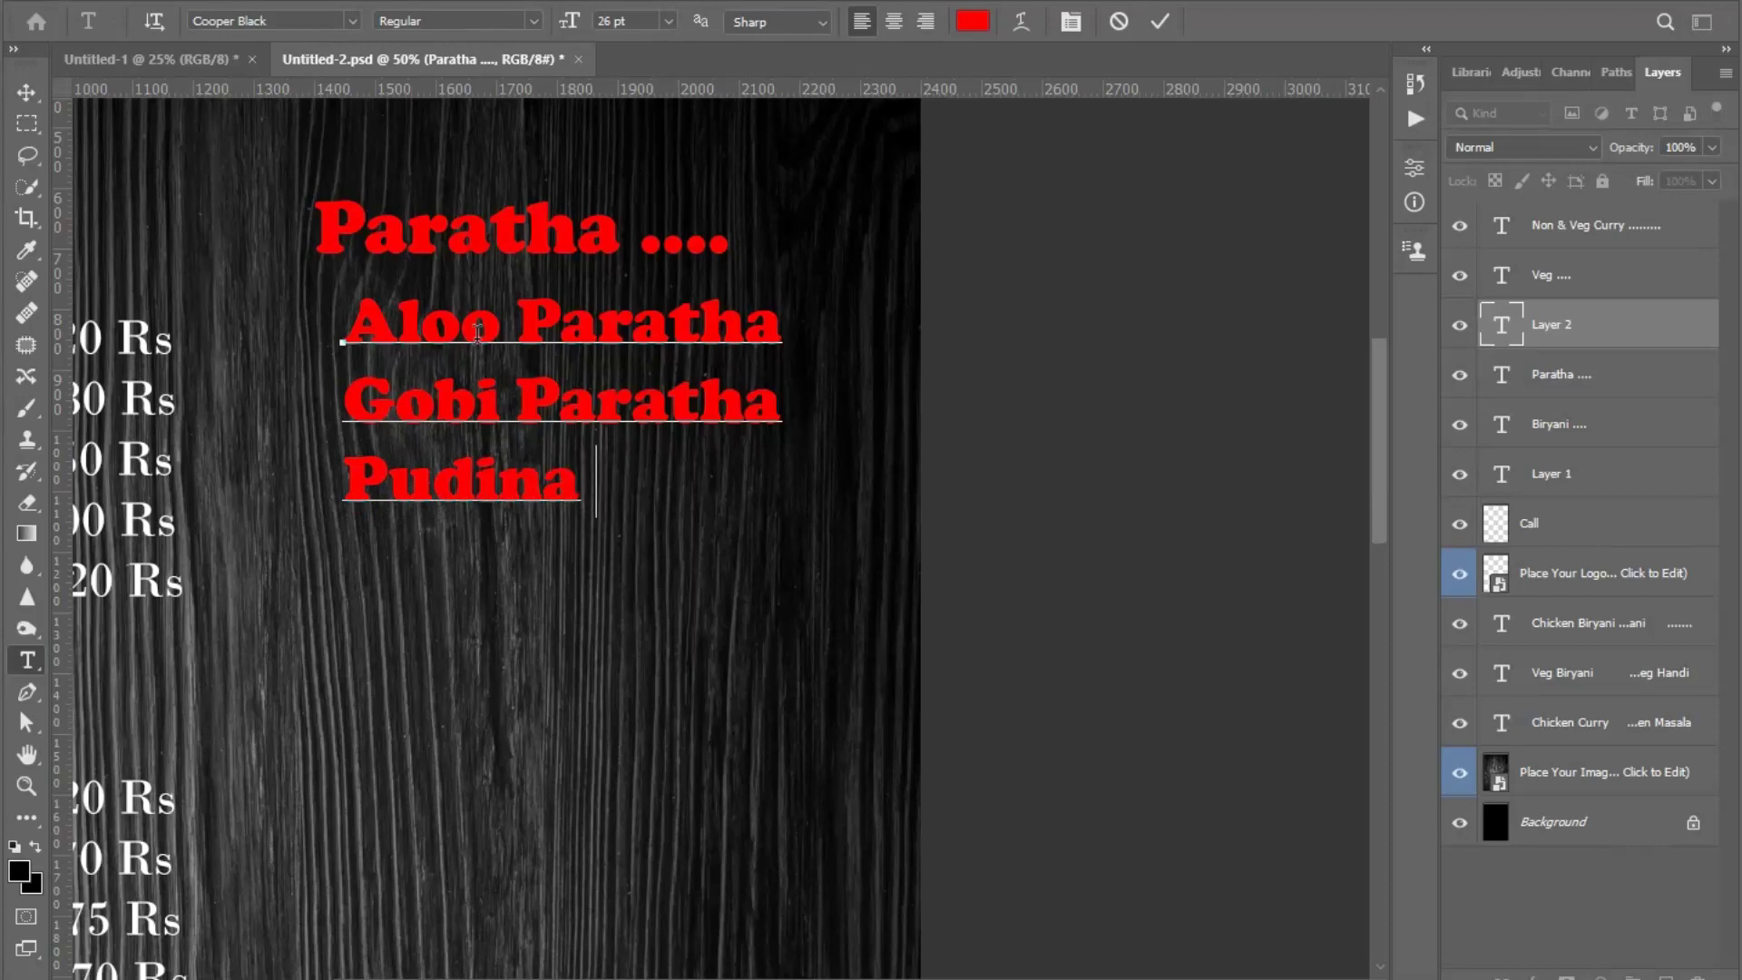
text( Paratha)
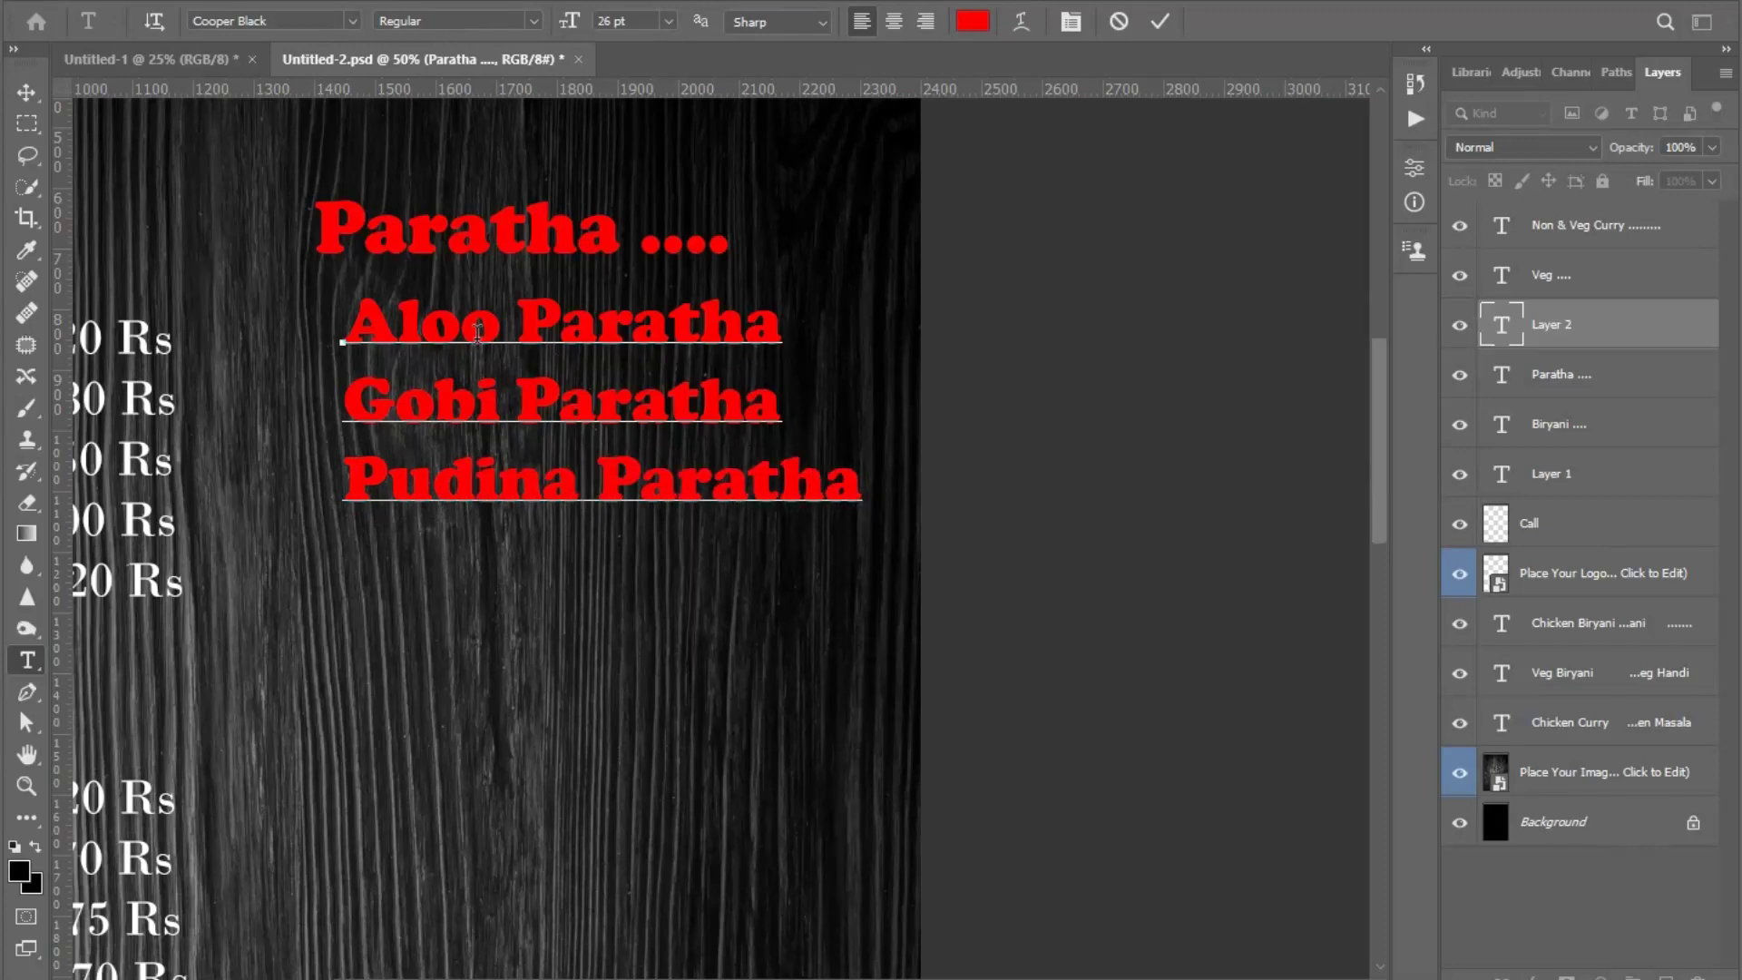
click(26, 91)
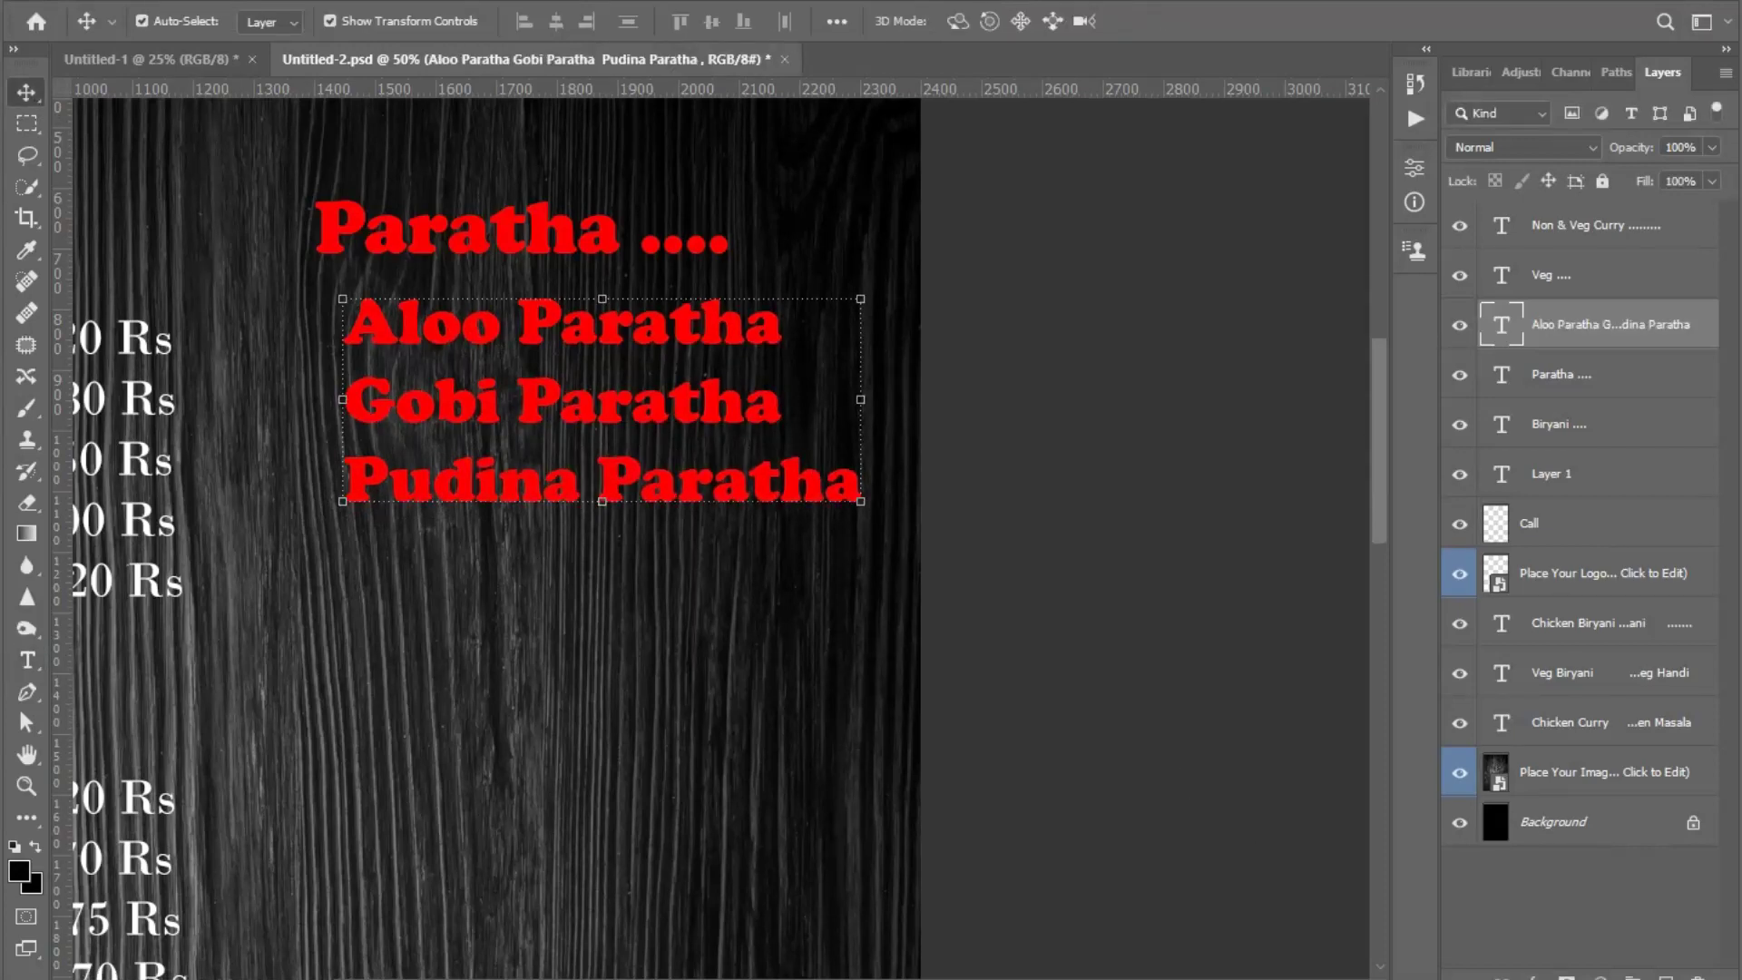
- Restyle the paratha list as white (#ffffff) Bodoni MT at 20 pt
double_click(1502, 324)
click(973, 21)
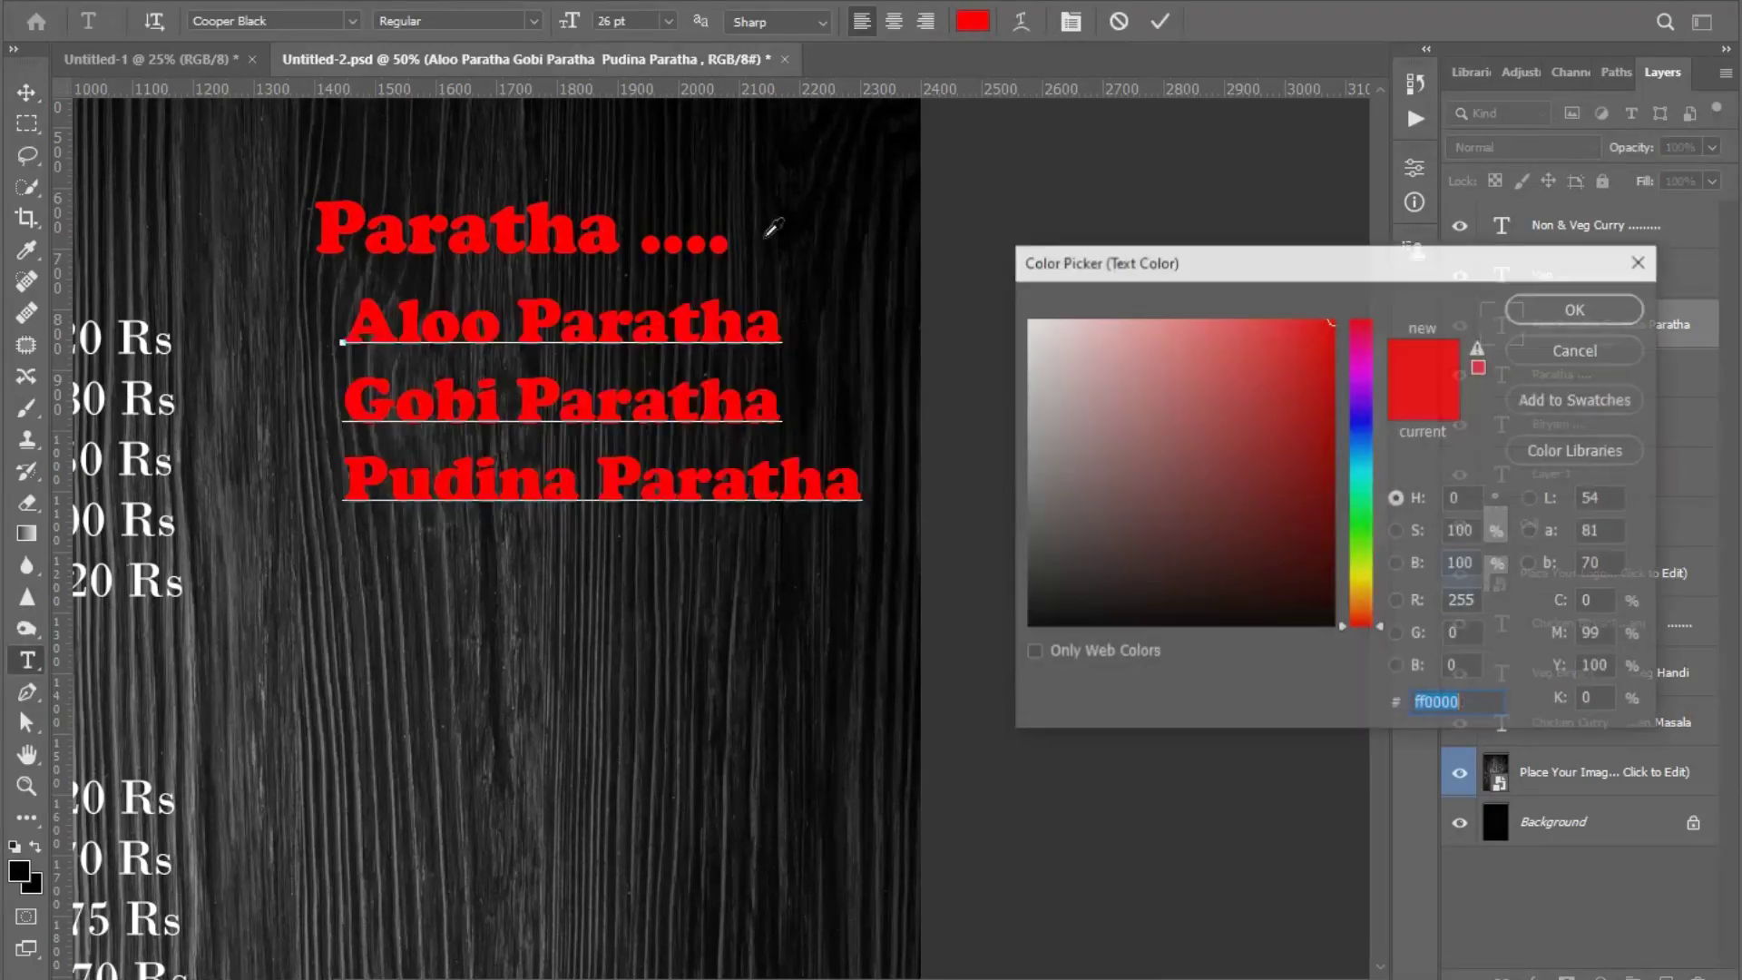
text(ffffff)
key(Return)
click(352, 21)
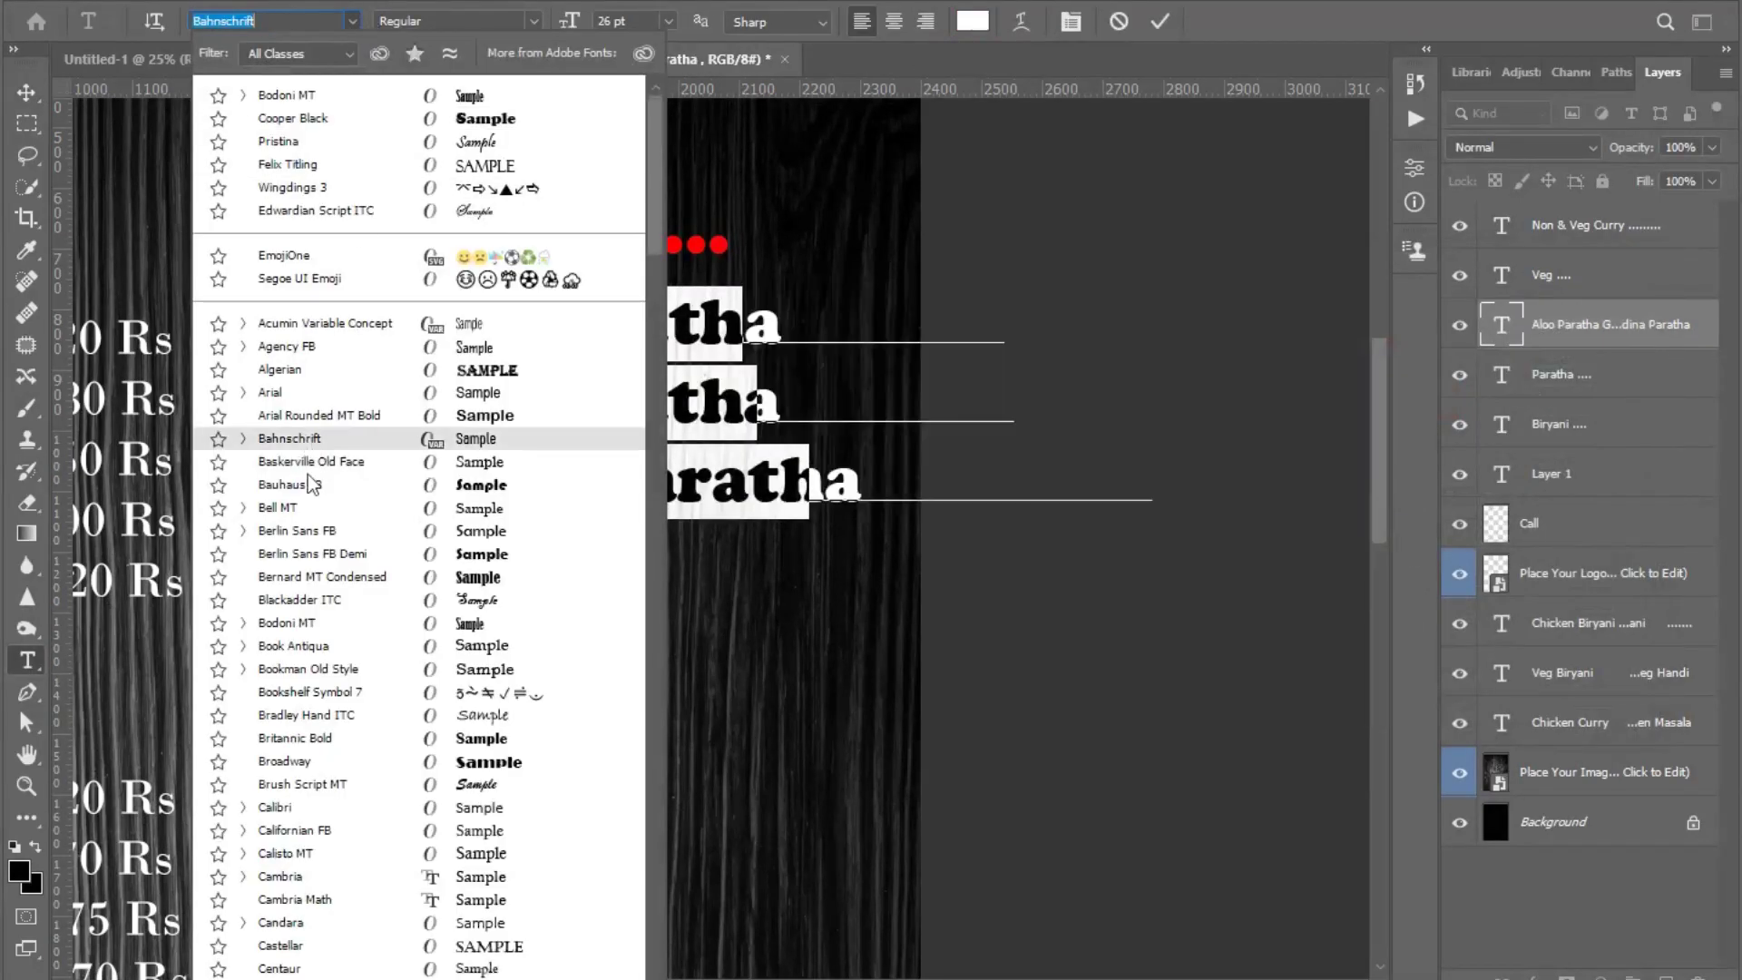
click(309, 623)
click(585, 30)
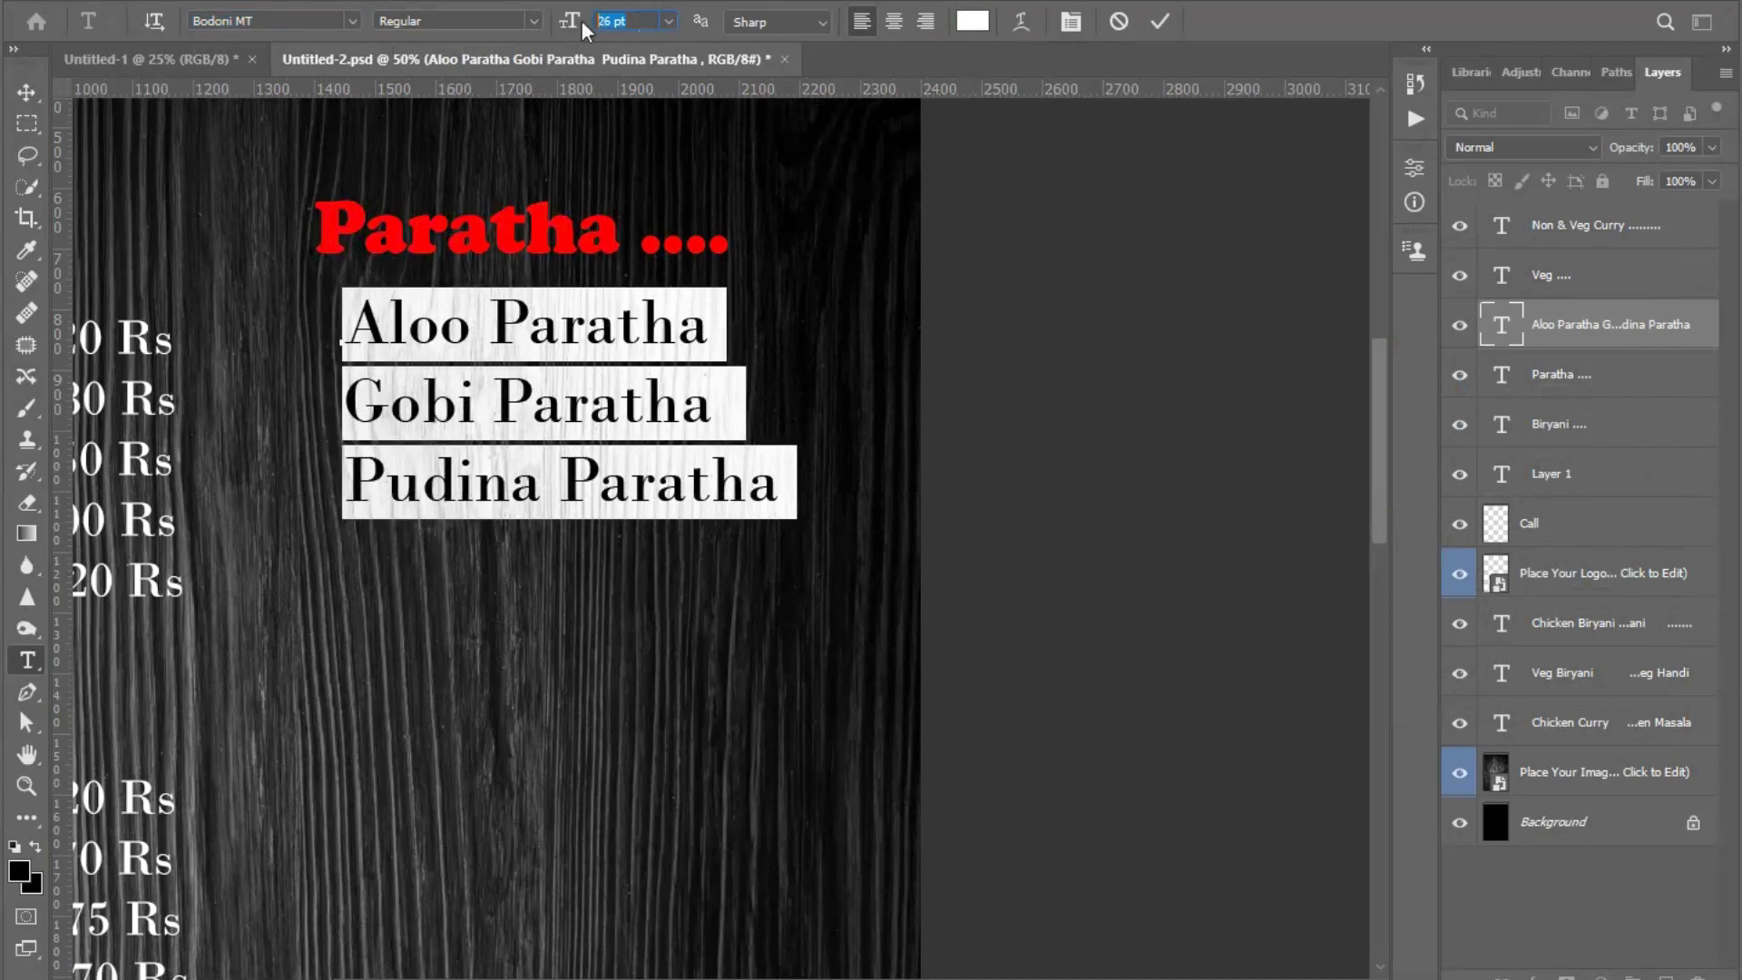
drag(585, 30, 574, 25)
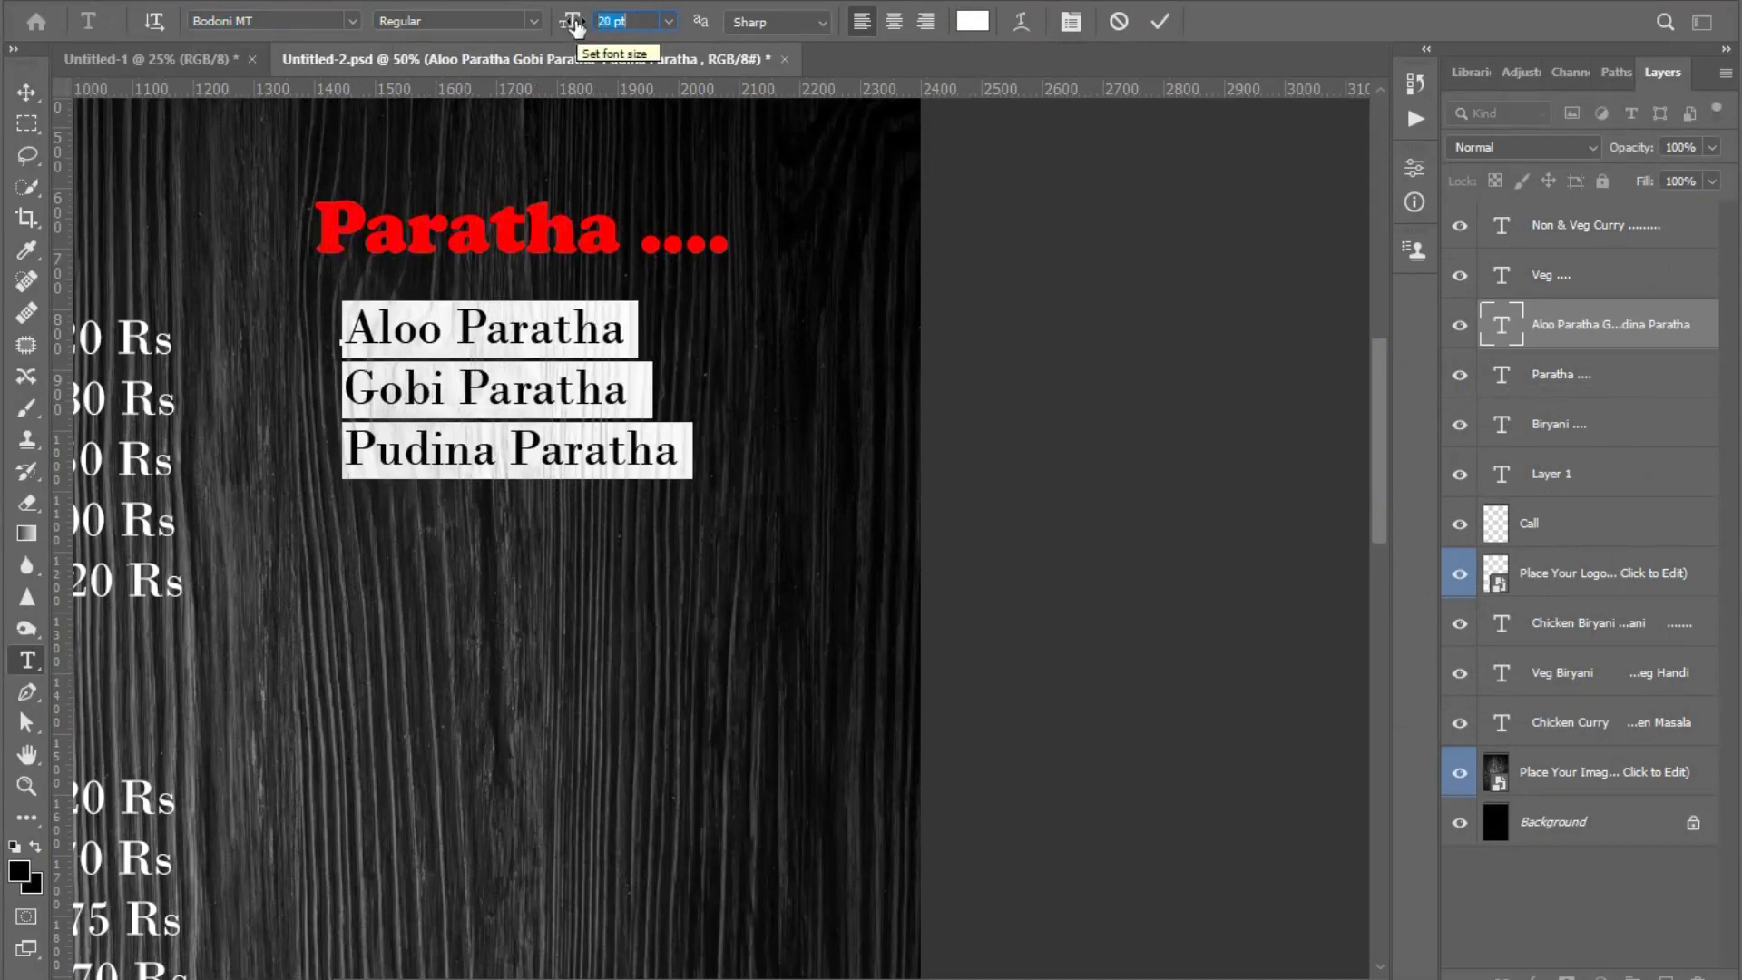
click(27, 92)
- Nudge the paratha list left and shift the Paratha heading slightly right
drag(490, 390, 457, 390)
key(ctrl+minus)
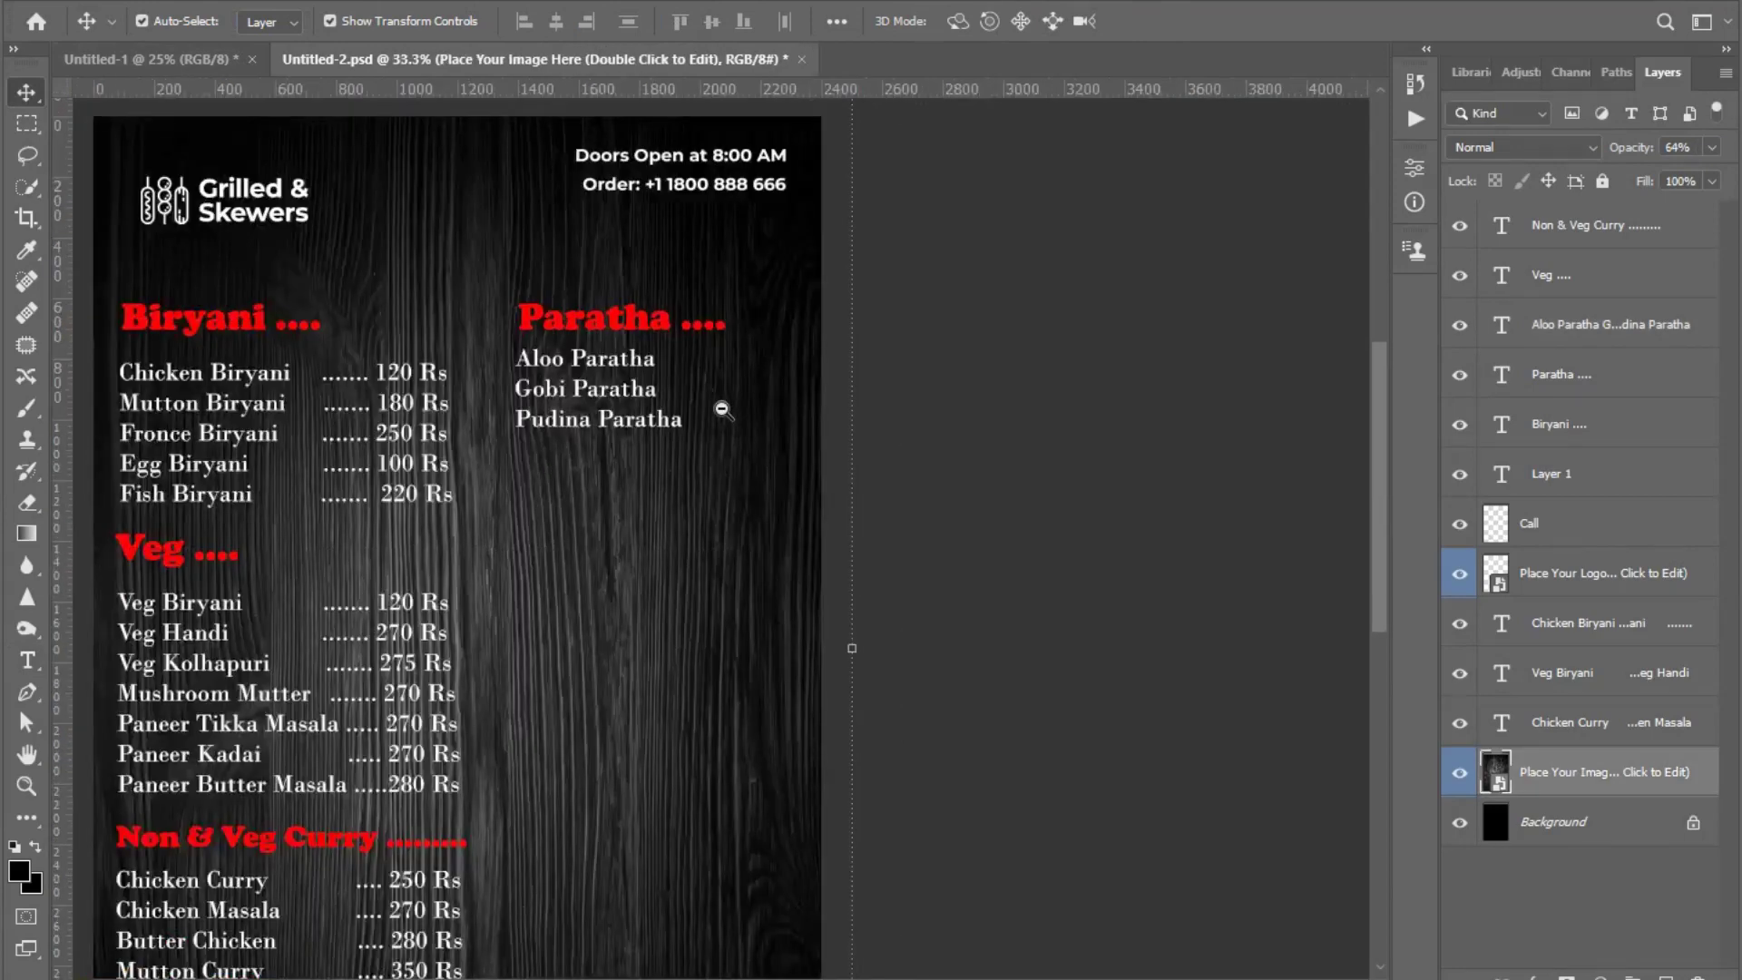
alt+click(723, 410)
double_click(653, 347)
click(27, 93)
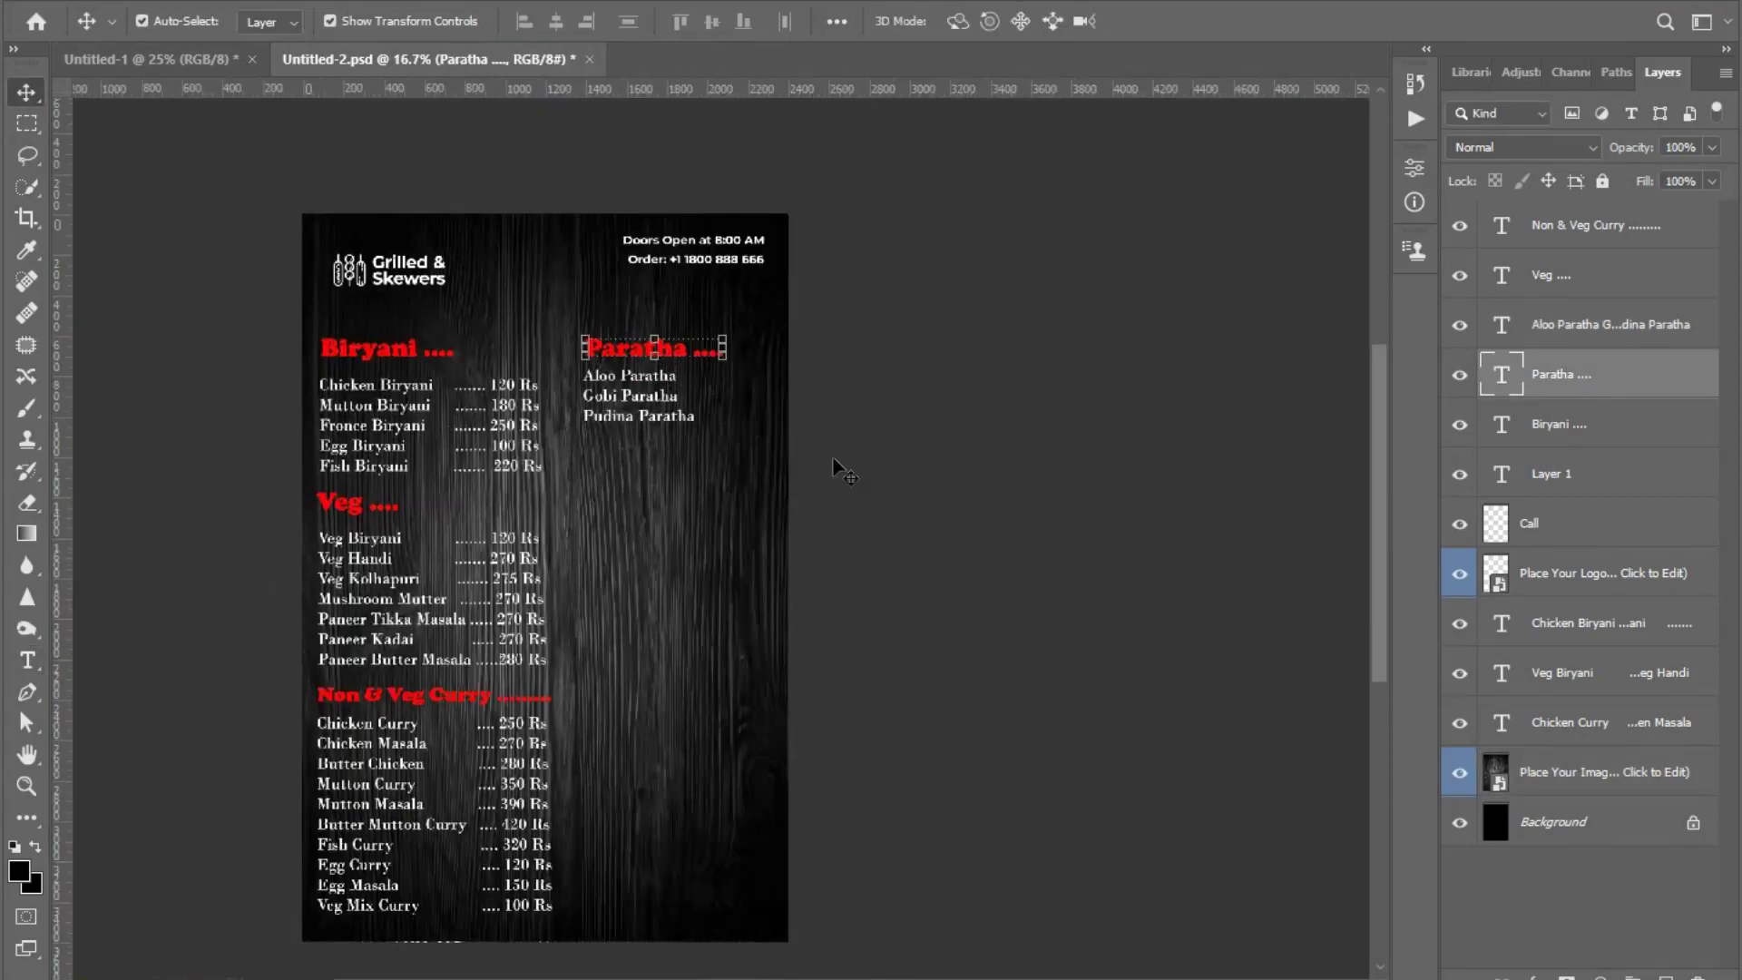
key(shift+Right)
key(shift+Right)
key(shift+Right)
- Shift the paratha list slightly right and down, then adjust the Paratha heading
click(667, 372)
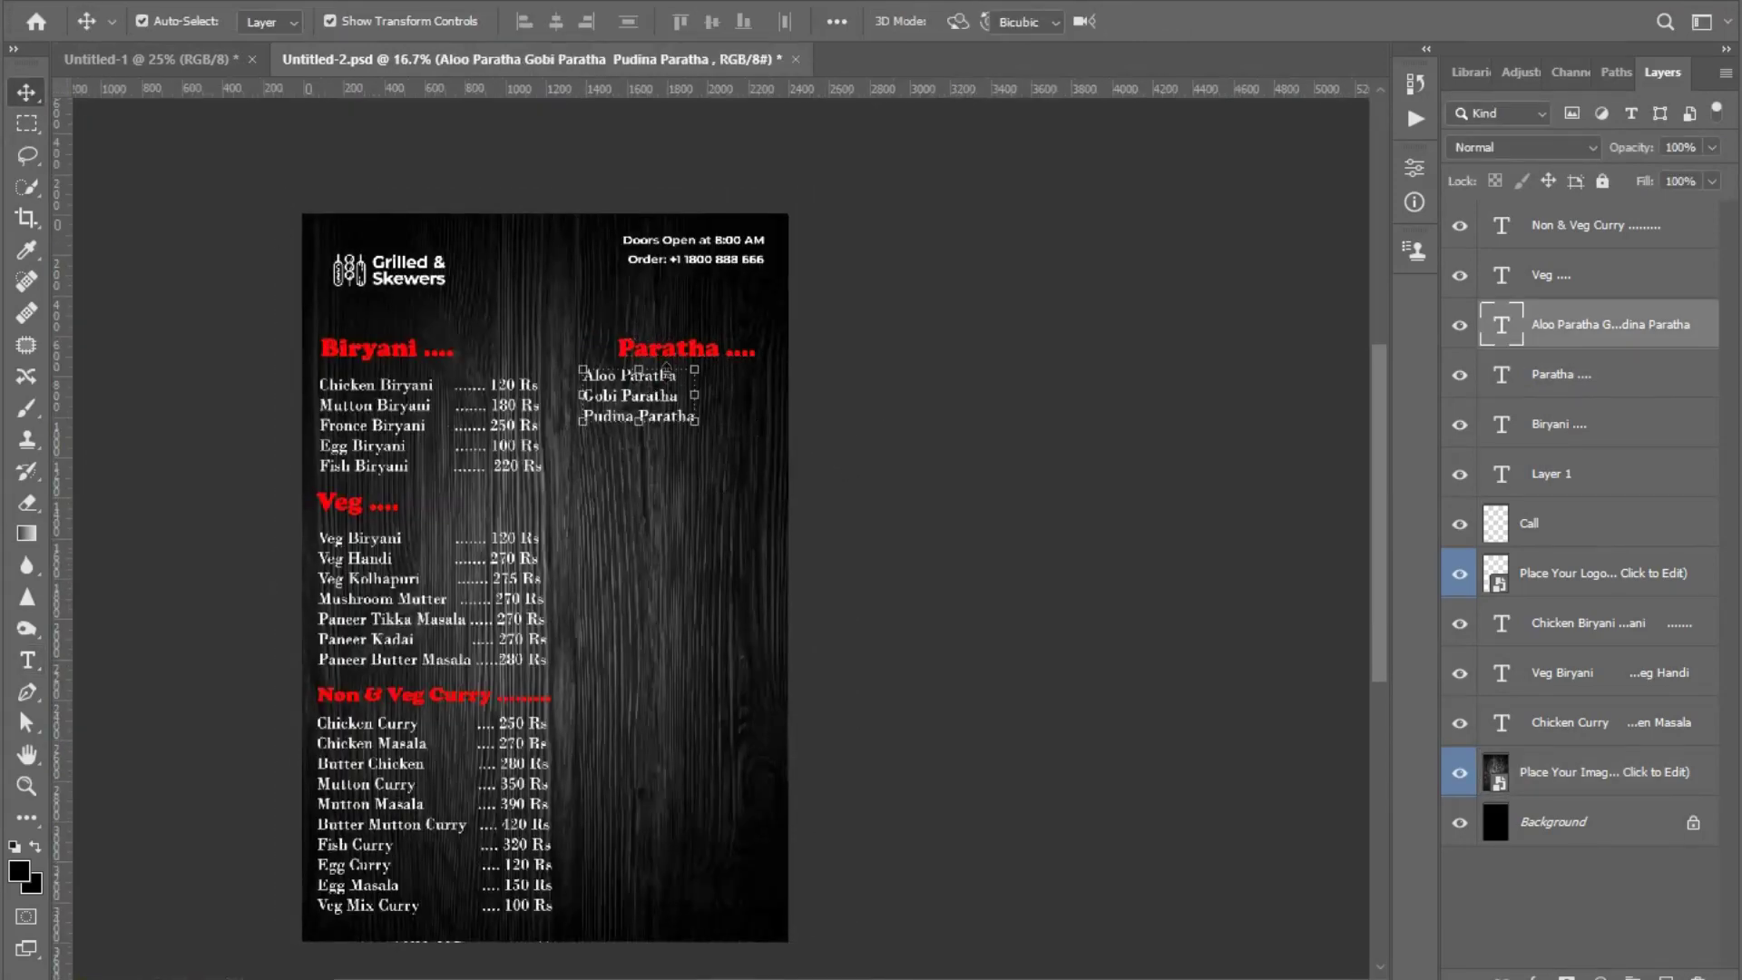
key(ctrl+t)
key(shift+Right)
key(shift+Right)
key(shift+Right)
key(shift+Right)
key(shift+Right)
key(shift+Right)
key(shift+Right)
key(shift+Right)
key(shift+Right)
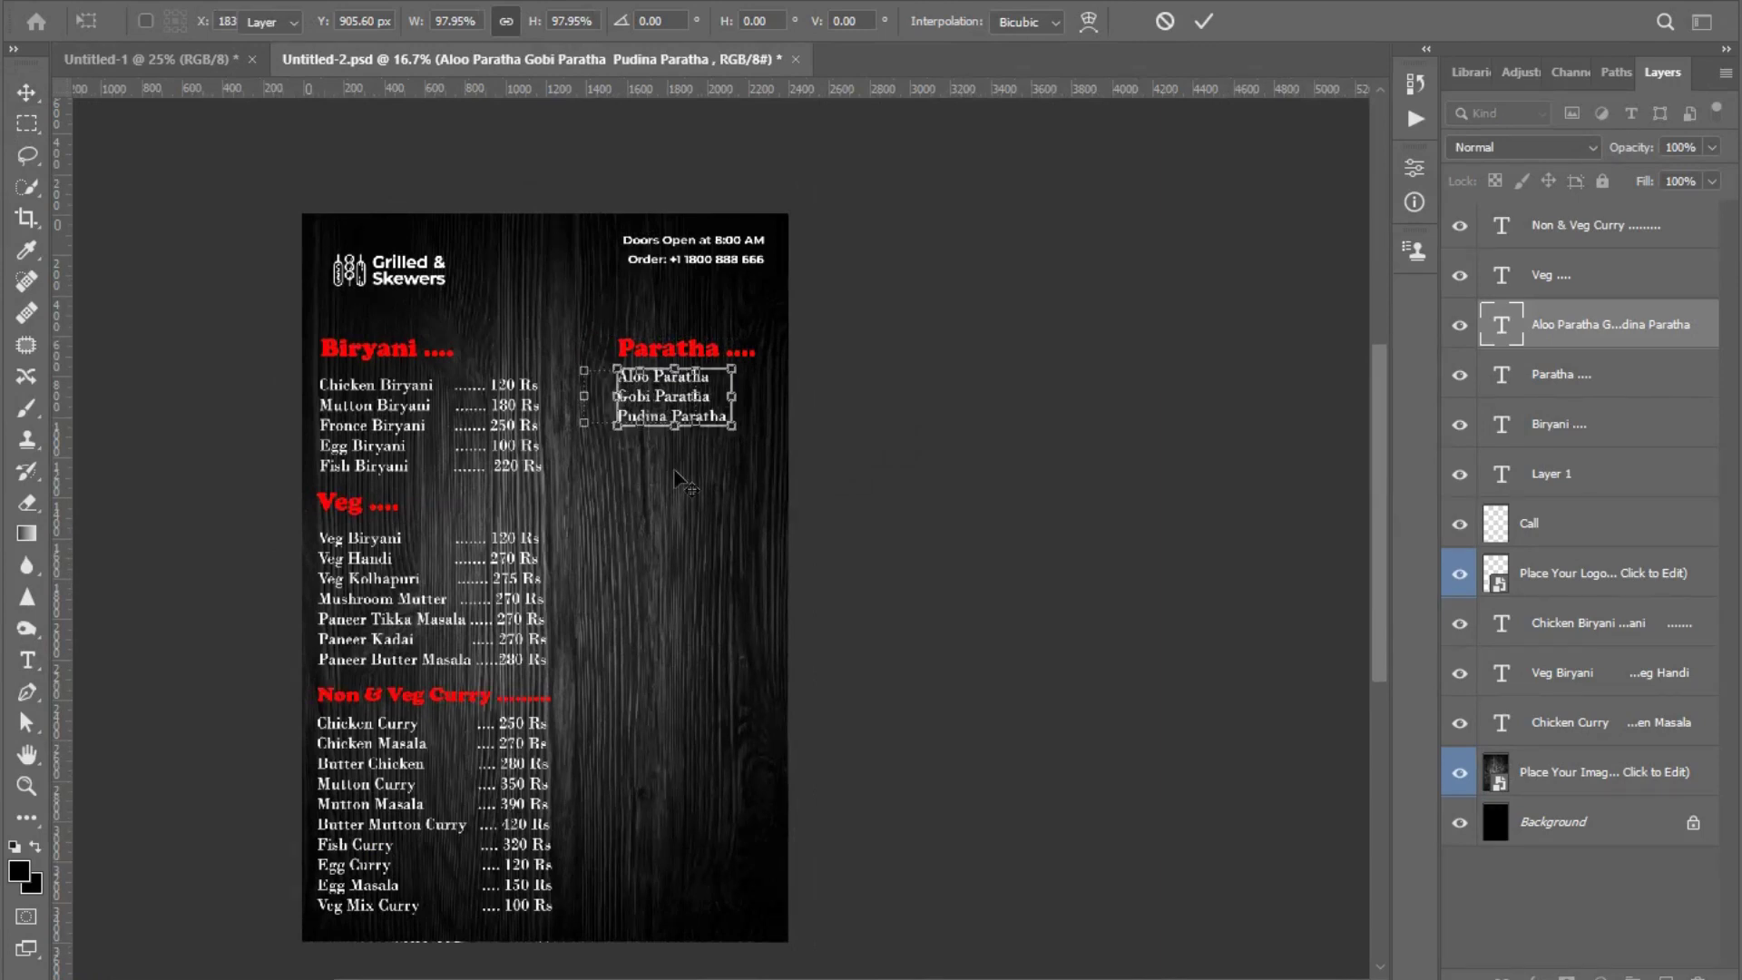
click(675, 481)
key(shift+Down)
key(shift+Down)
key(shift+Down)
key(shift+Down)
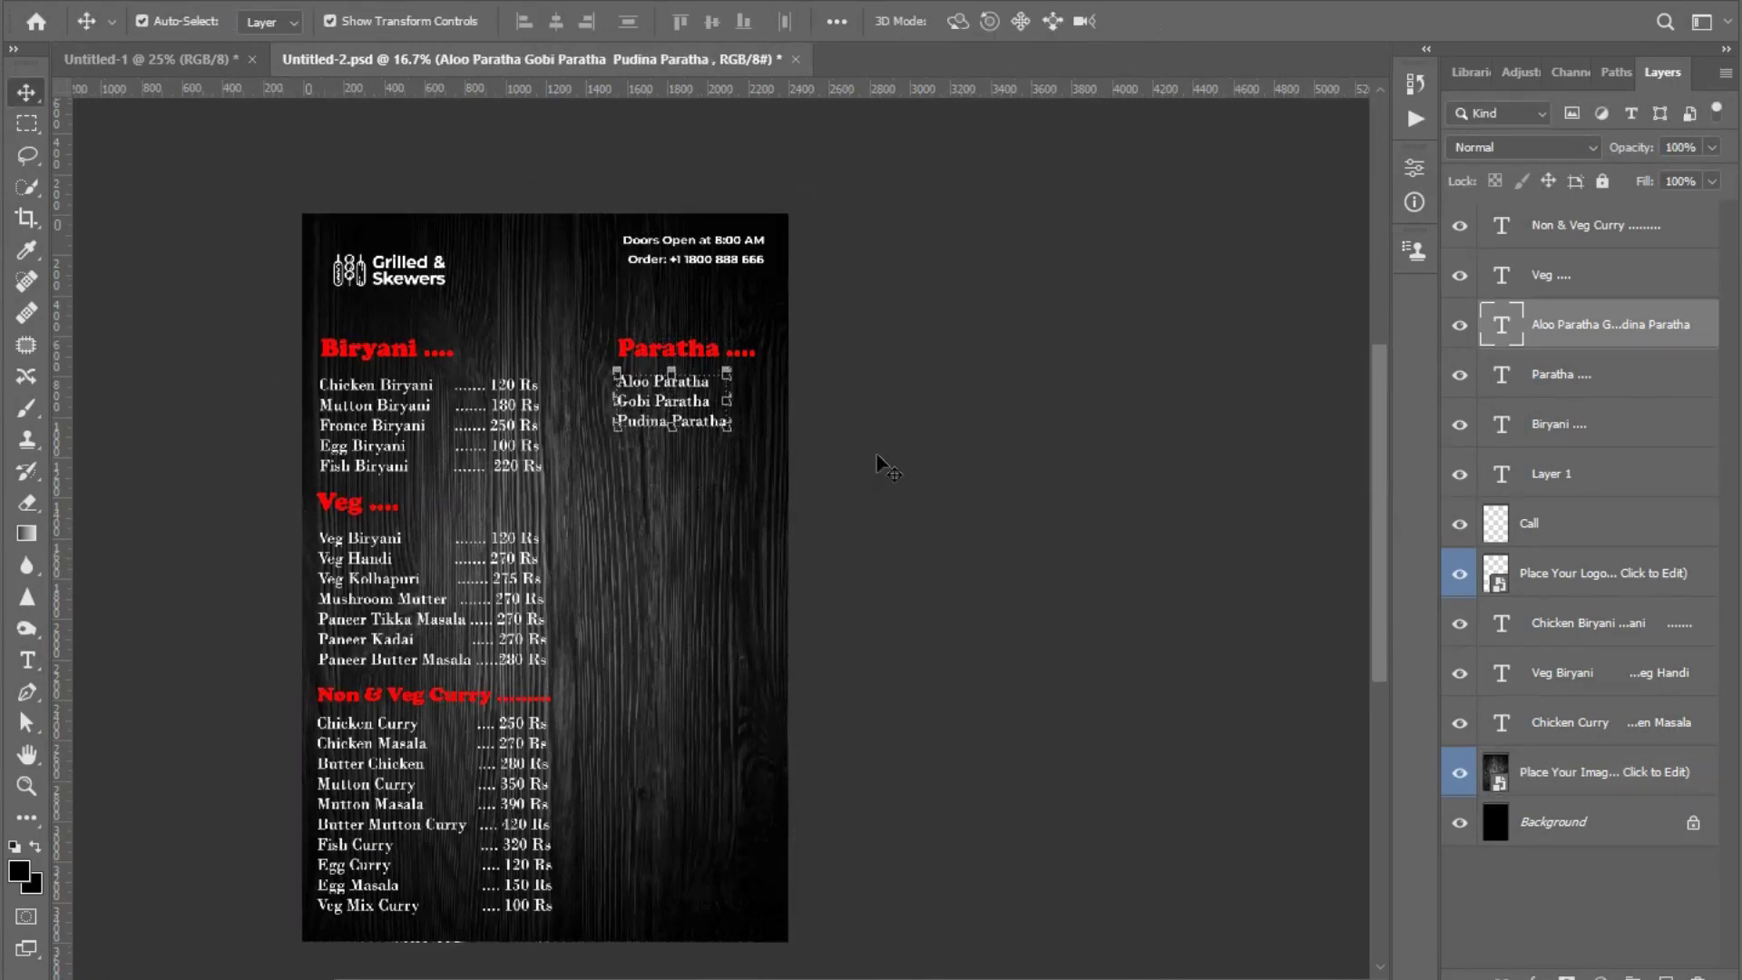
click(879, 465)
key(alt+bracketleft)
scroll(750, 427, up, 3)
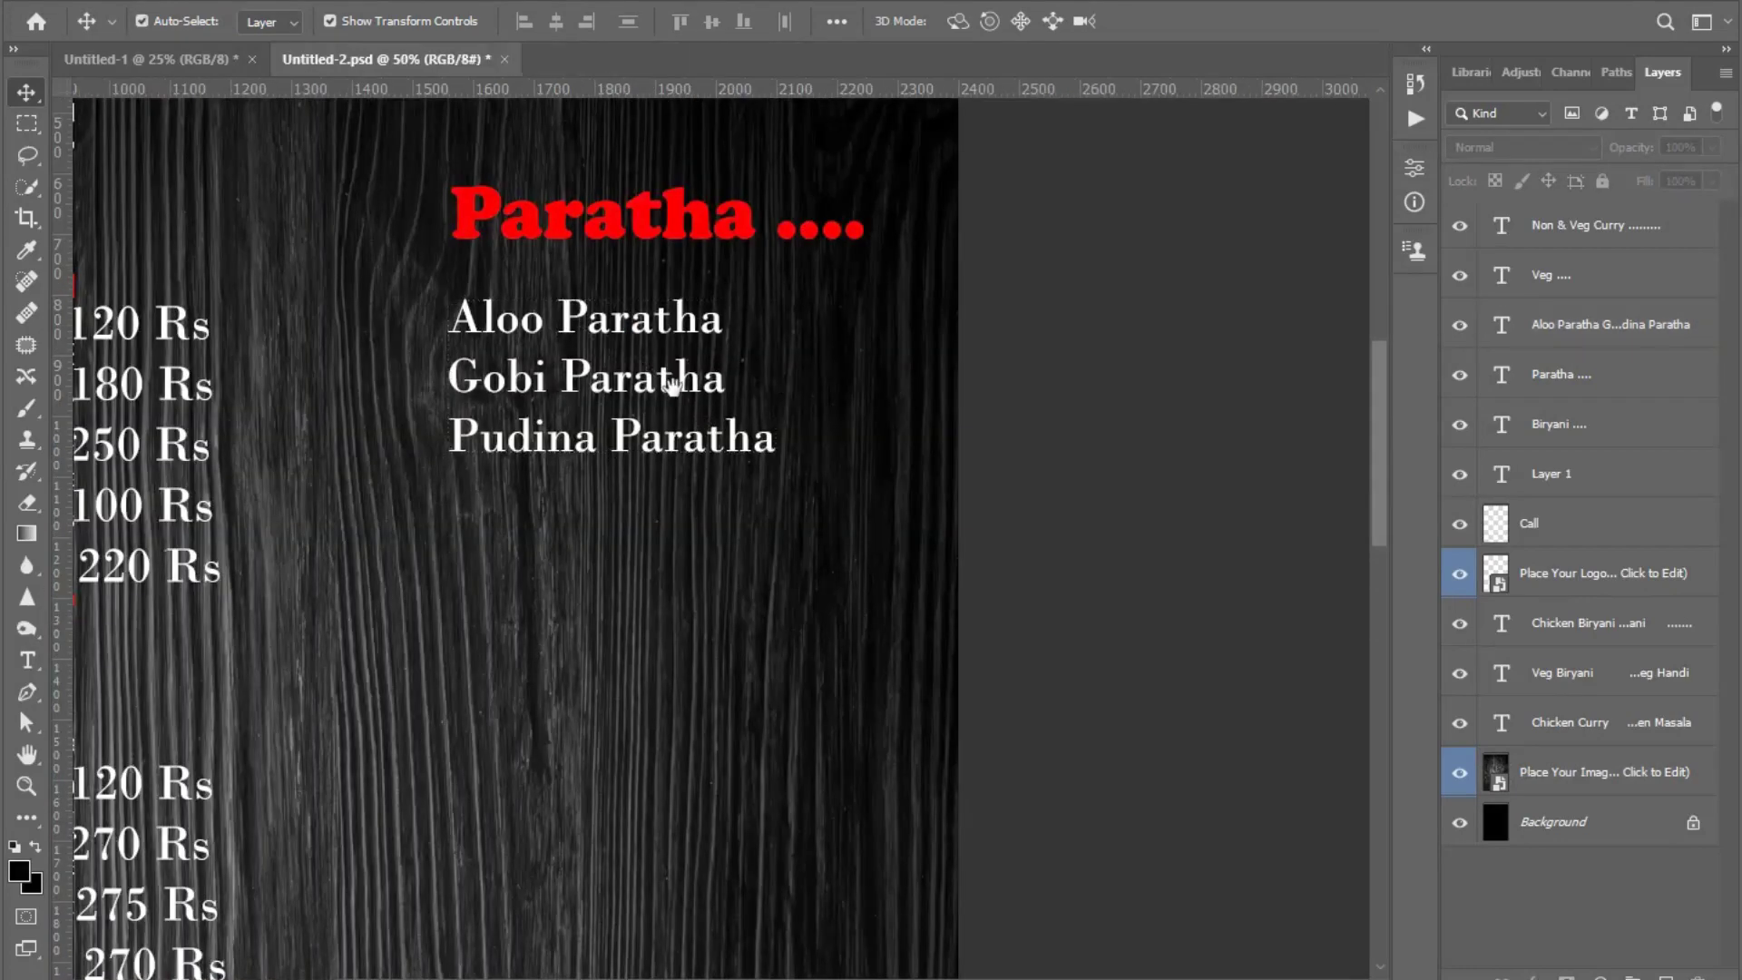
- Add the price 80 Rs after Aloo Paratha and commit the edit
key(t)
click(760, 317)
text(....)
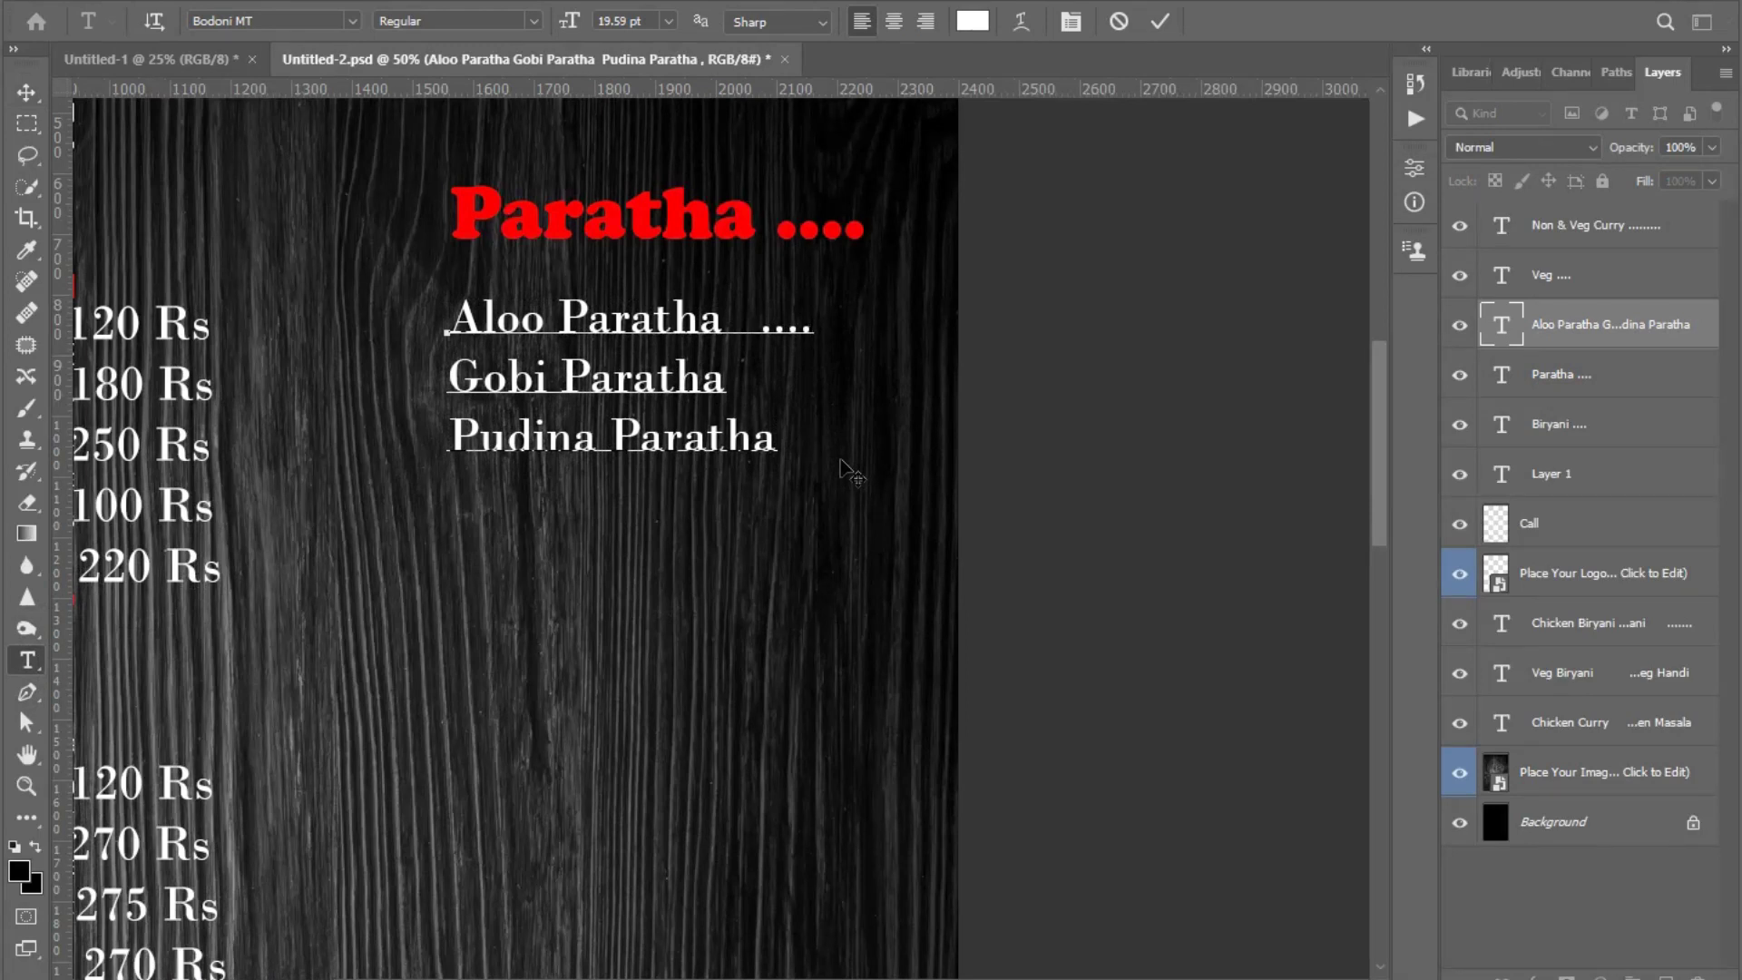
text(80 Rs)
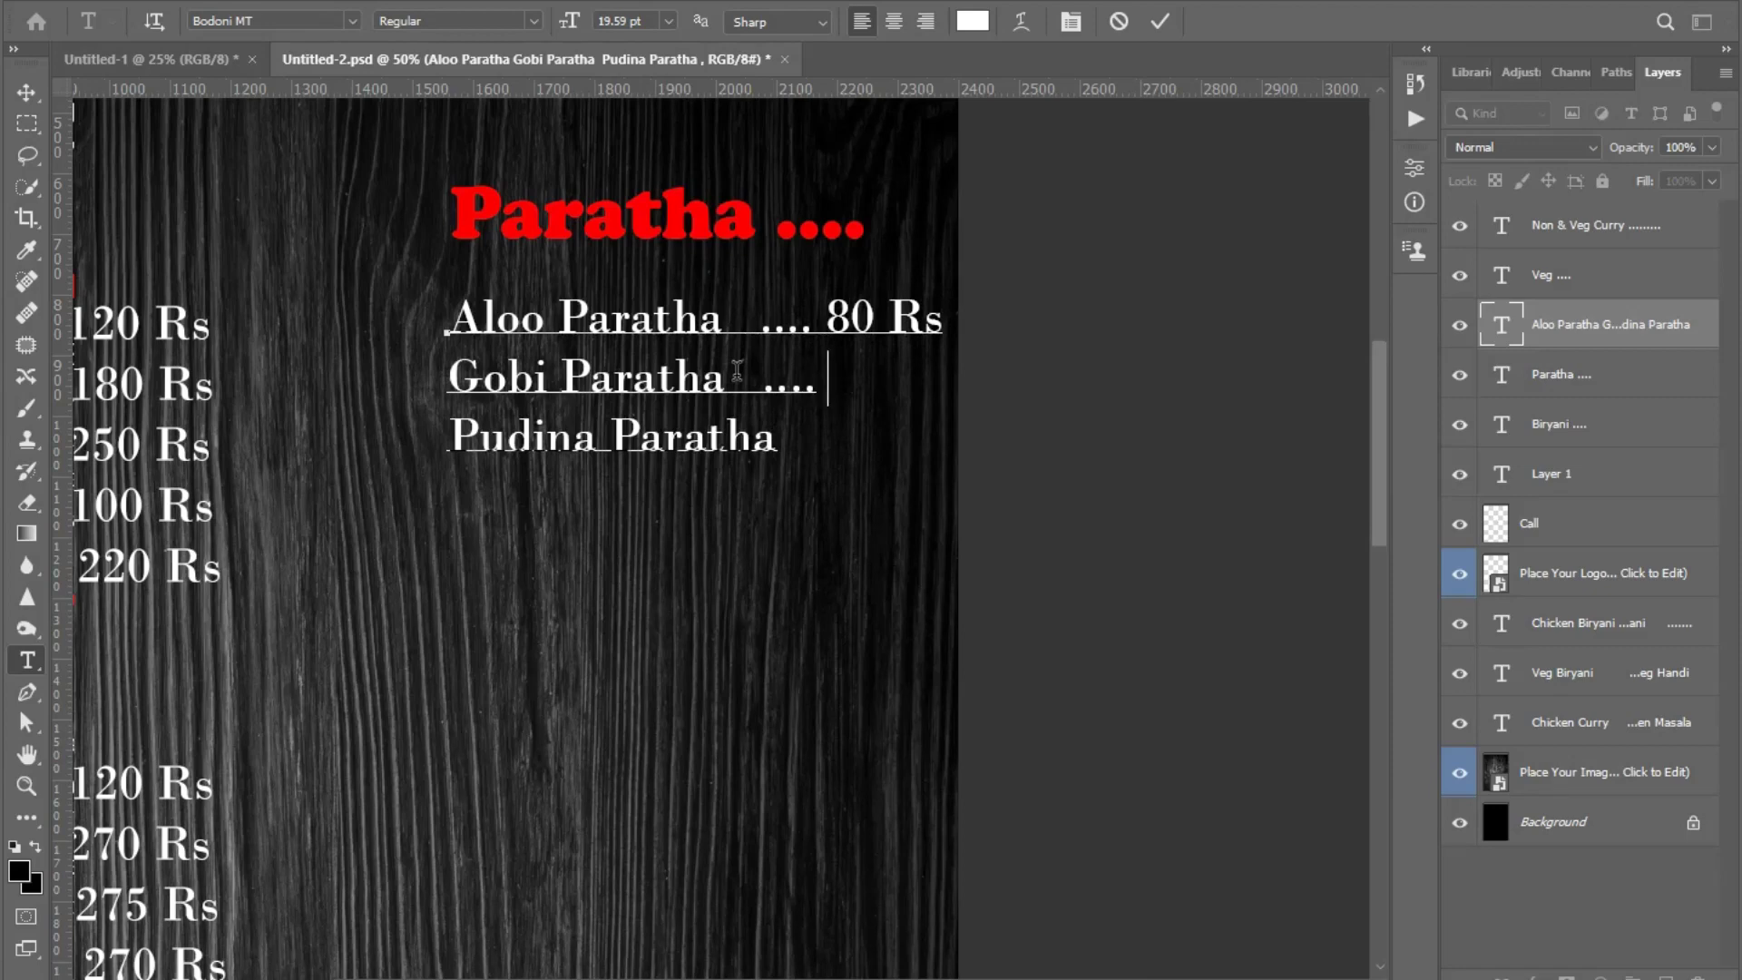
scroll(736, 371, up, 10)
key(ctrl+Return)
key(v)
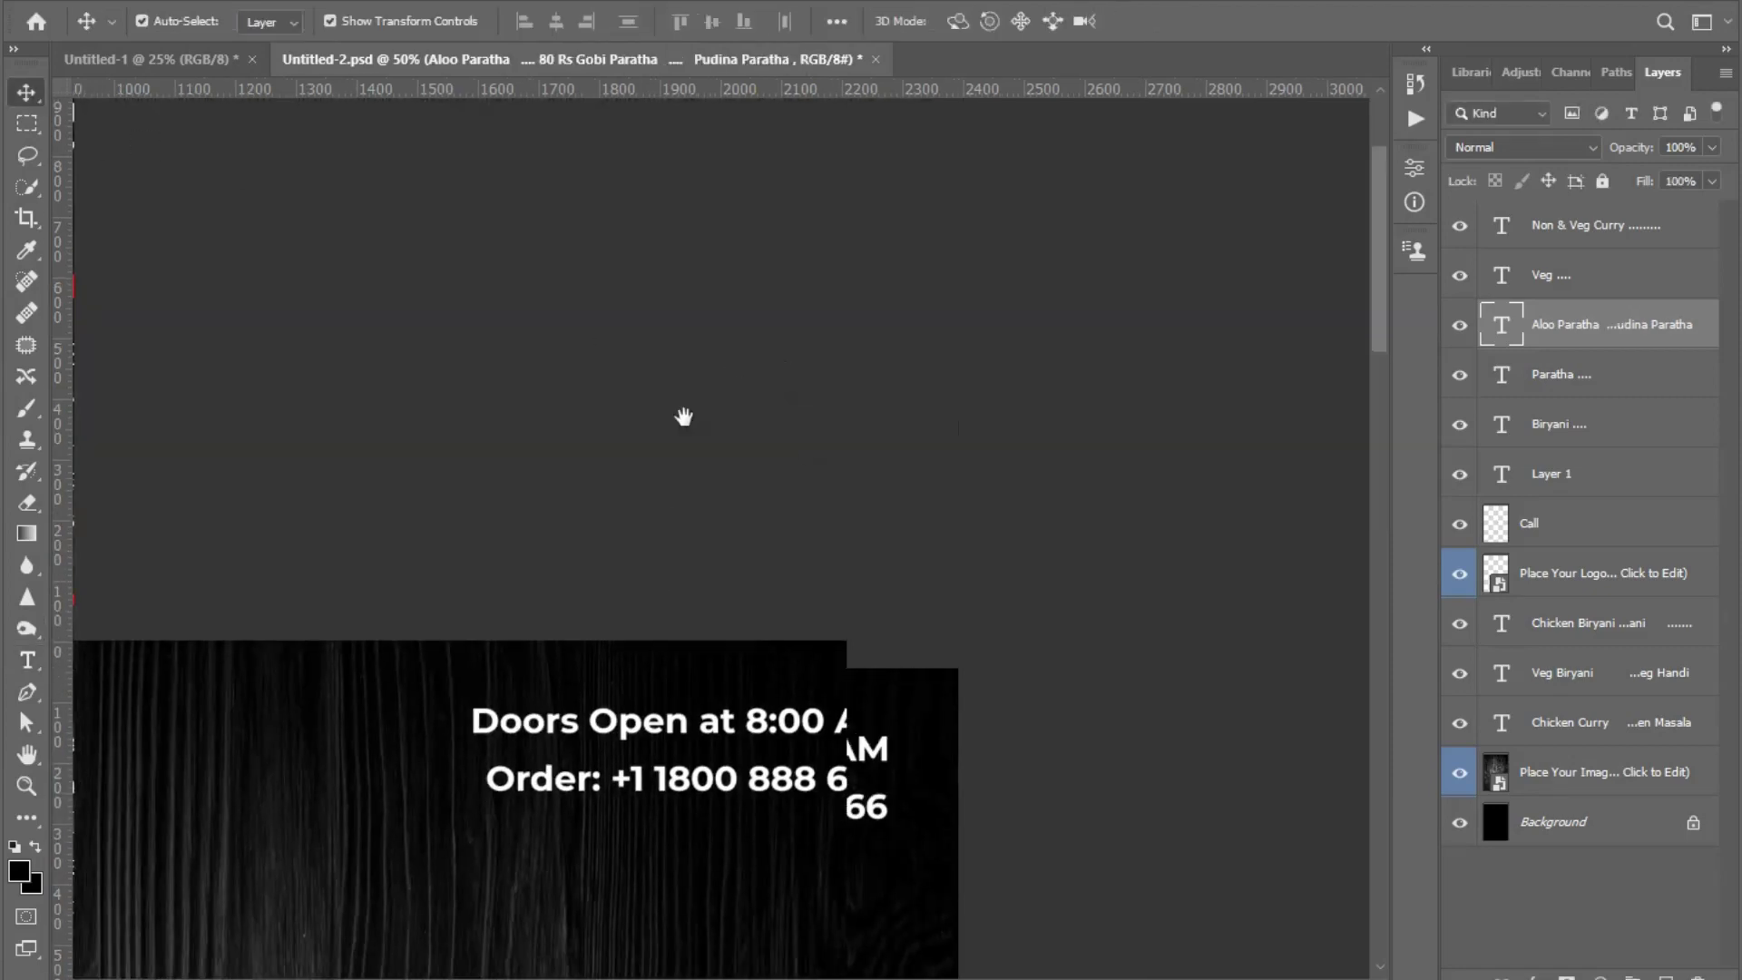
scroll(856, 415, down, 10)
- Add 70 Rs after Gobi Paratha, then shift the list and red heading slightly left
click(28, 660)
click(873, 599)
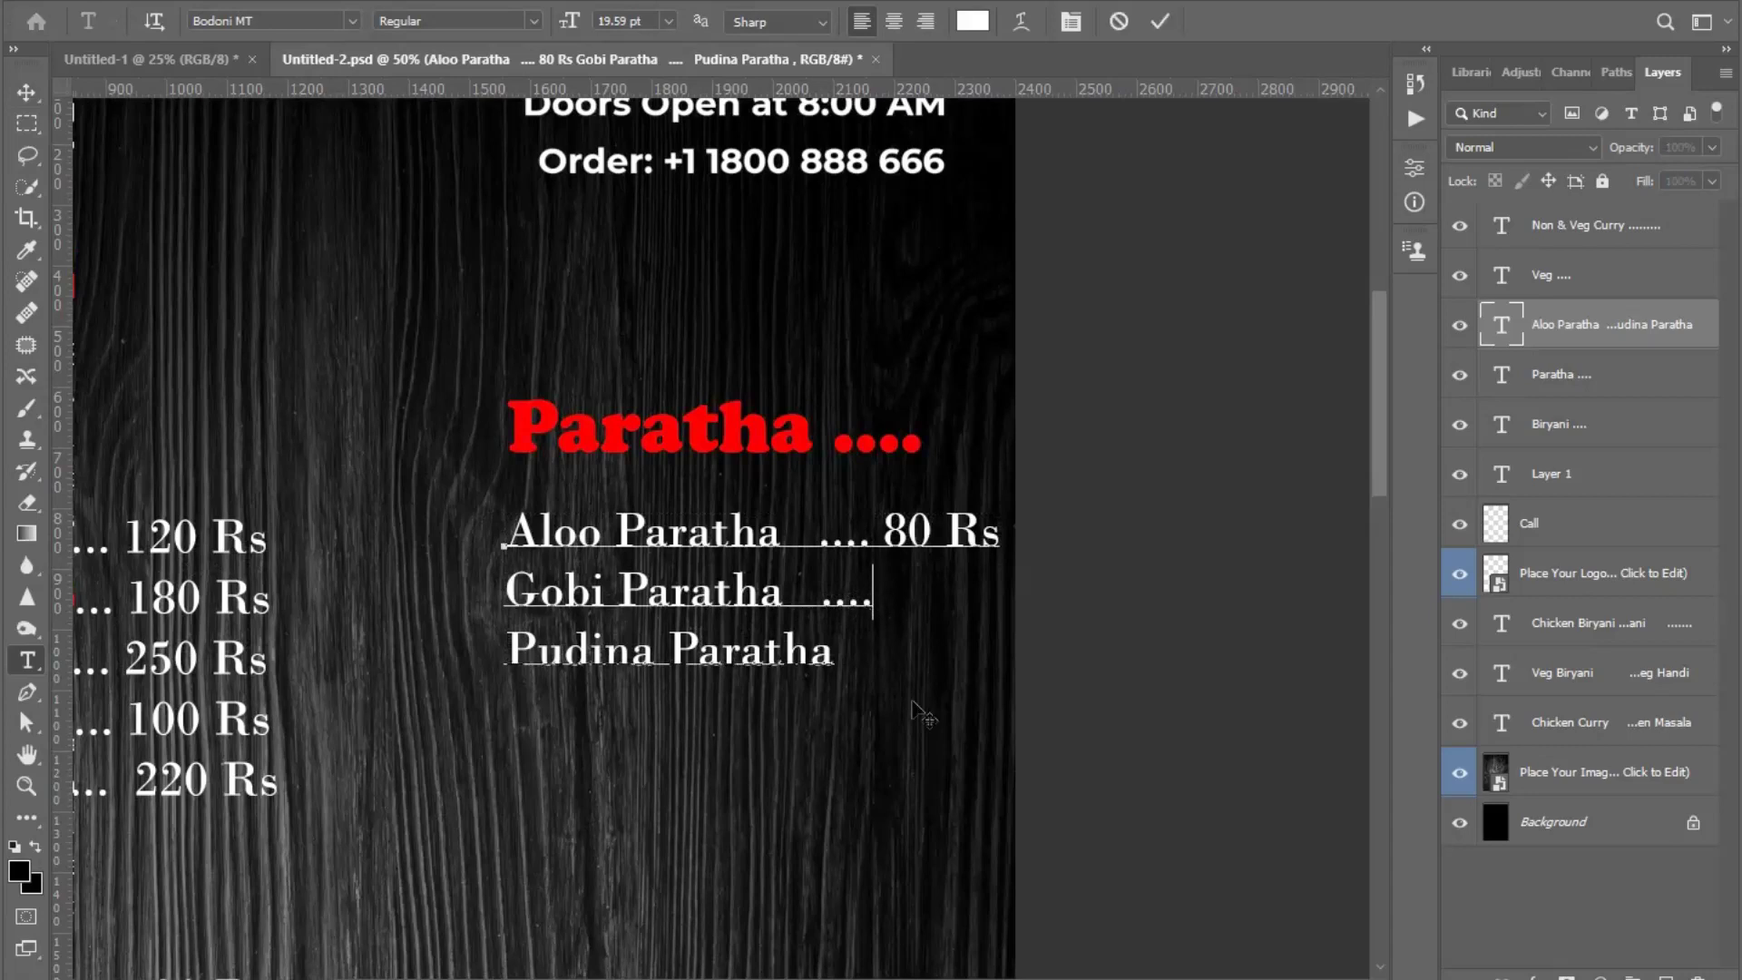
text(70 Rs)
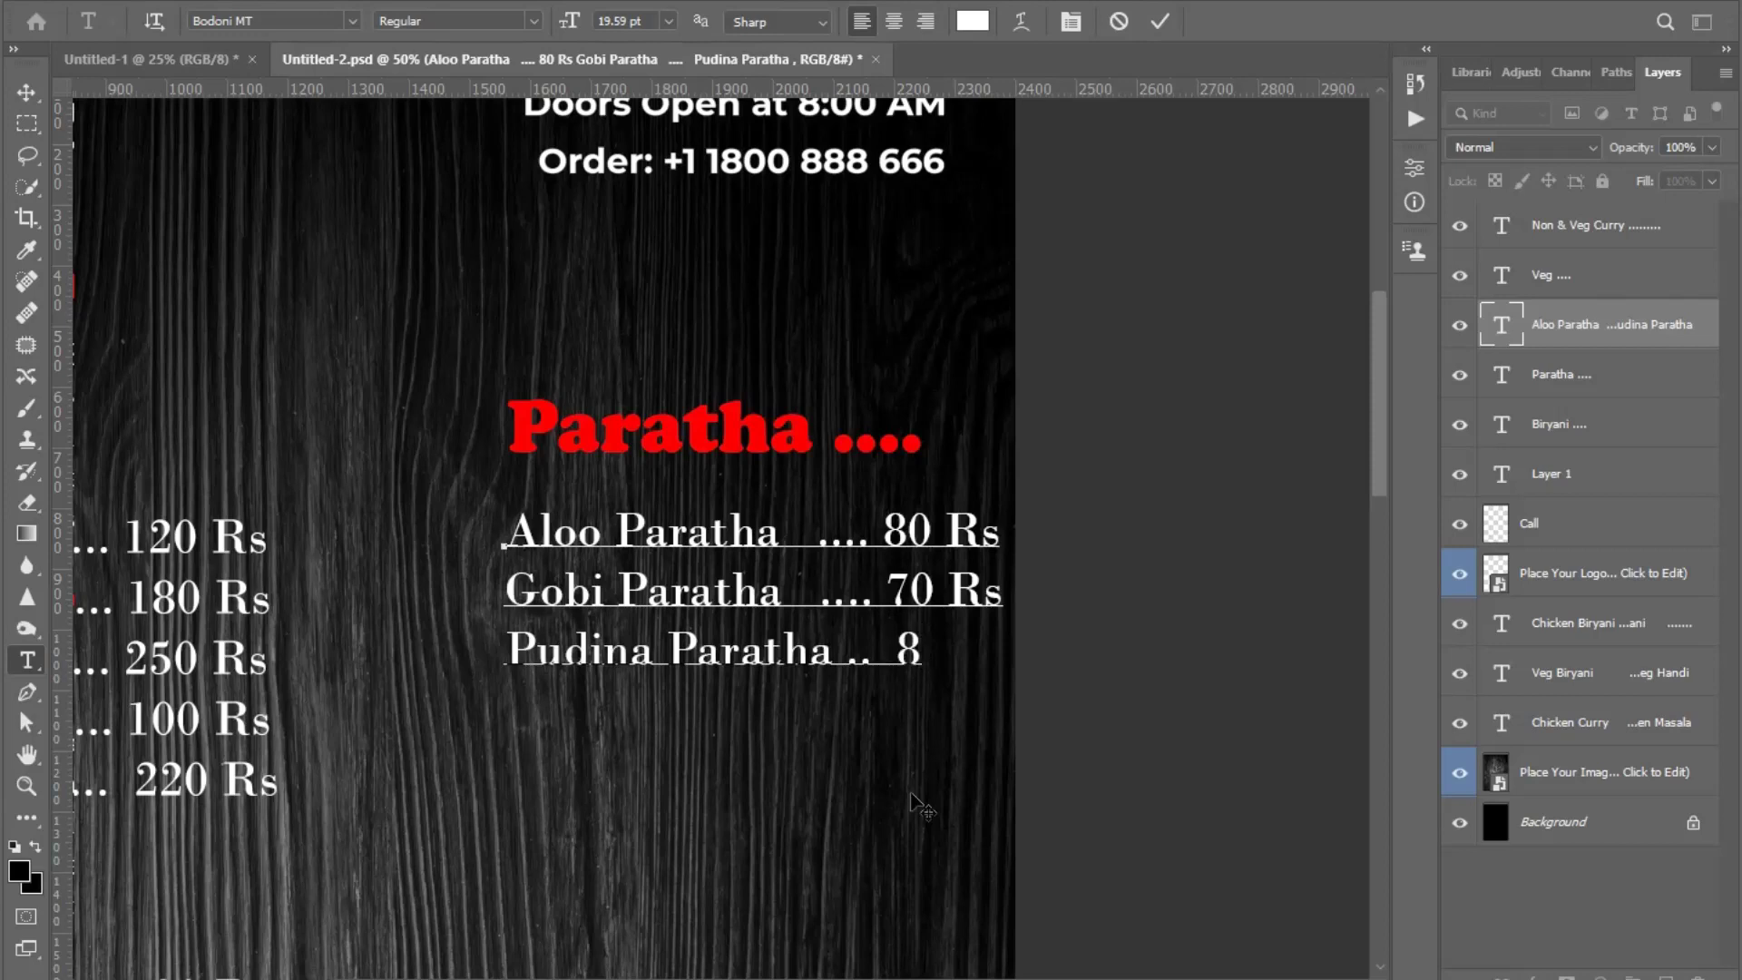
text(0 Rs)
key(ctrl+Return)
key(v)
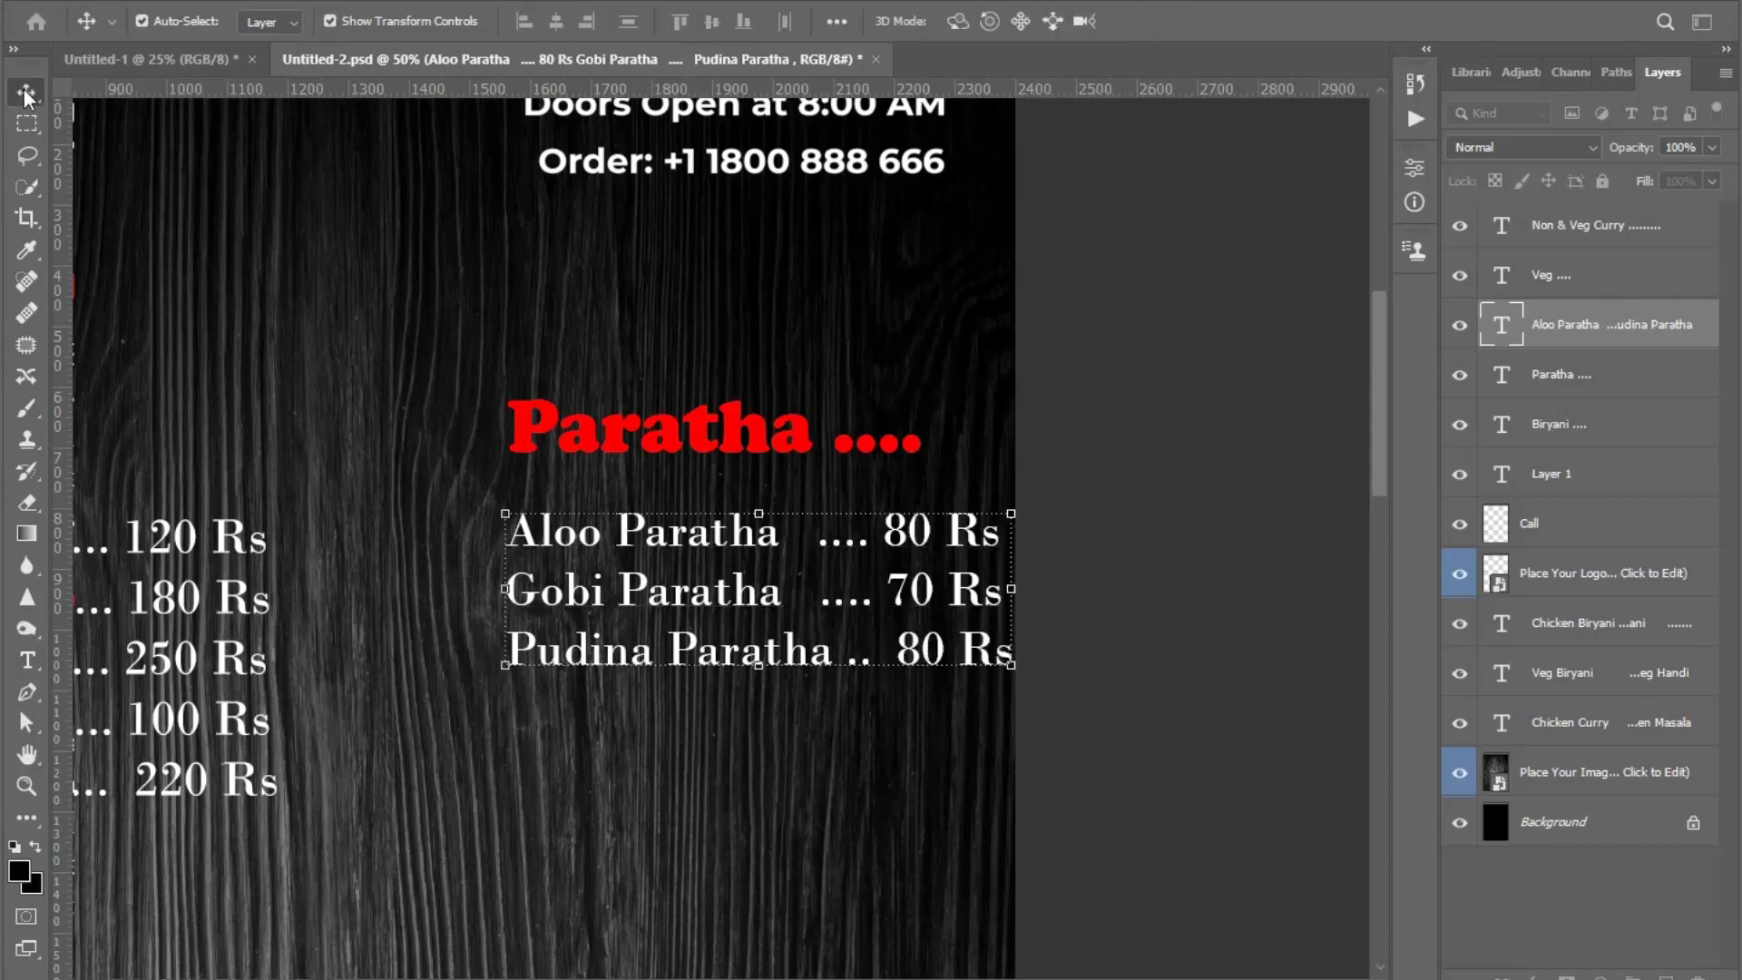
drag(946, 583, 925, 581)
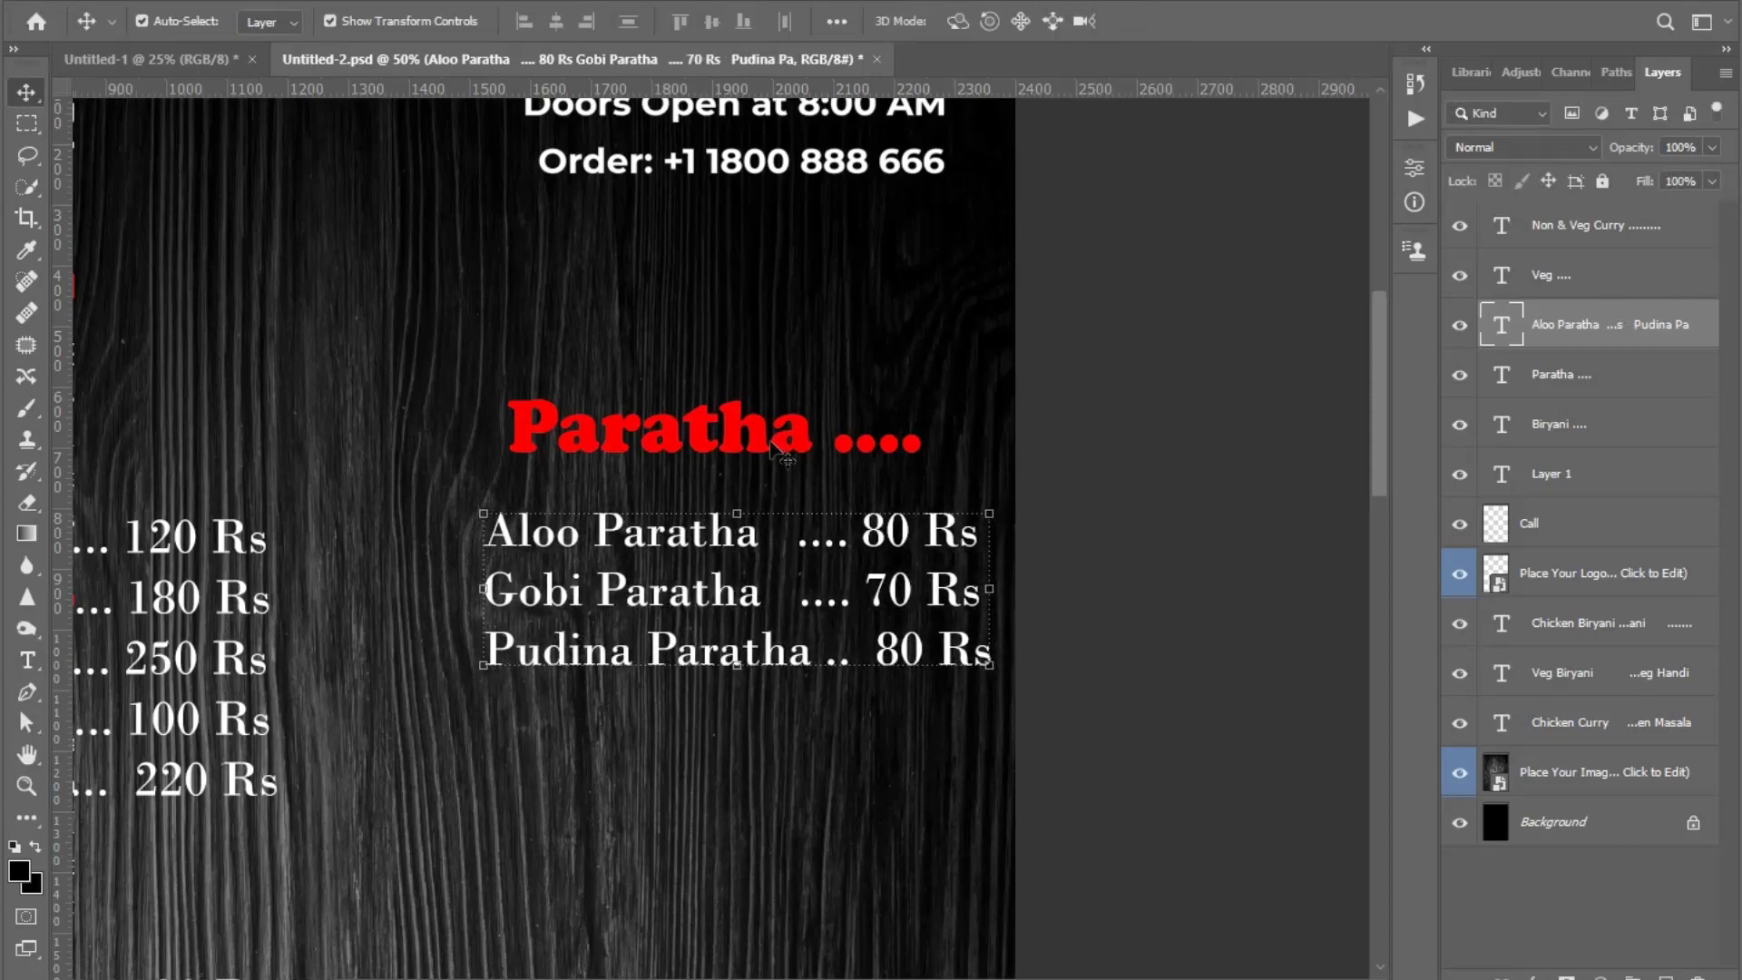
drag(777, 449, 765, 450)
click(1152, 554)
- Realign the Paratha heading and its dish list slightly to the right
scroll(1152, 554, down, 2)
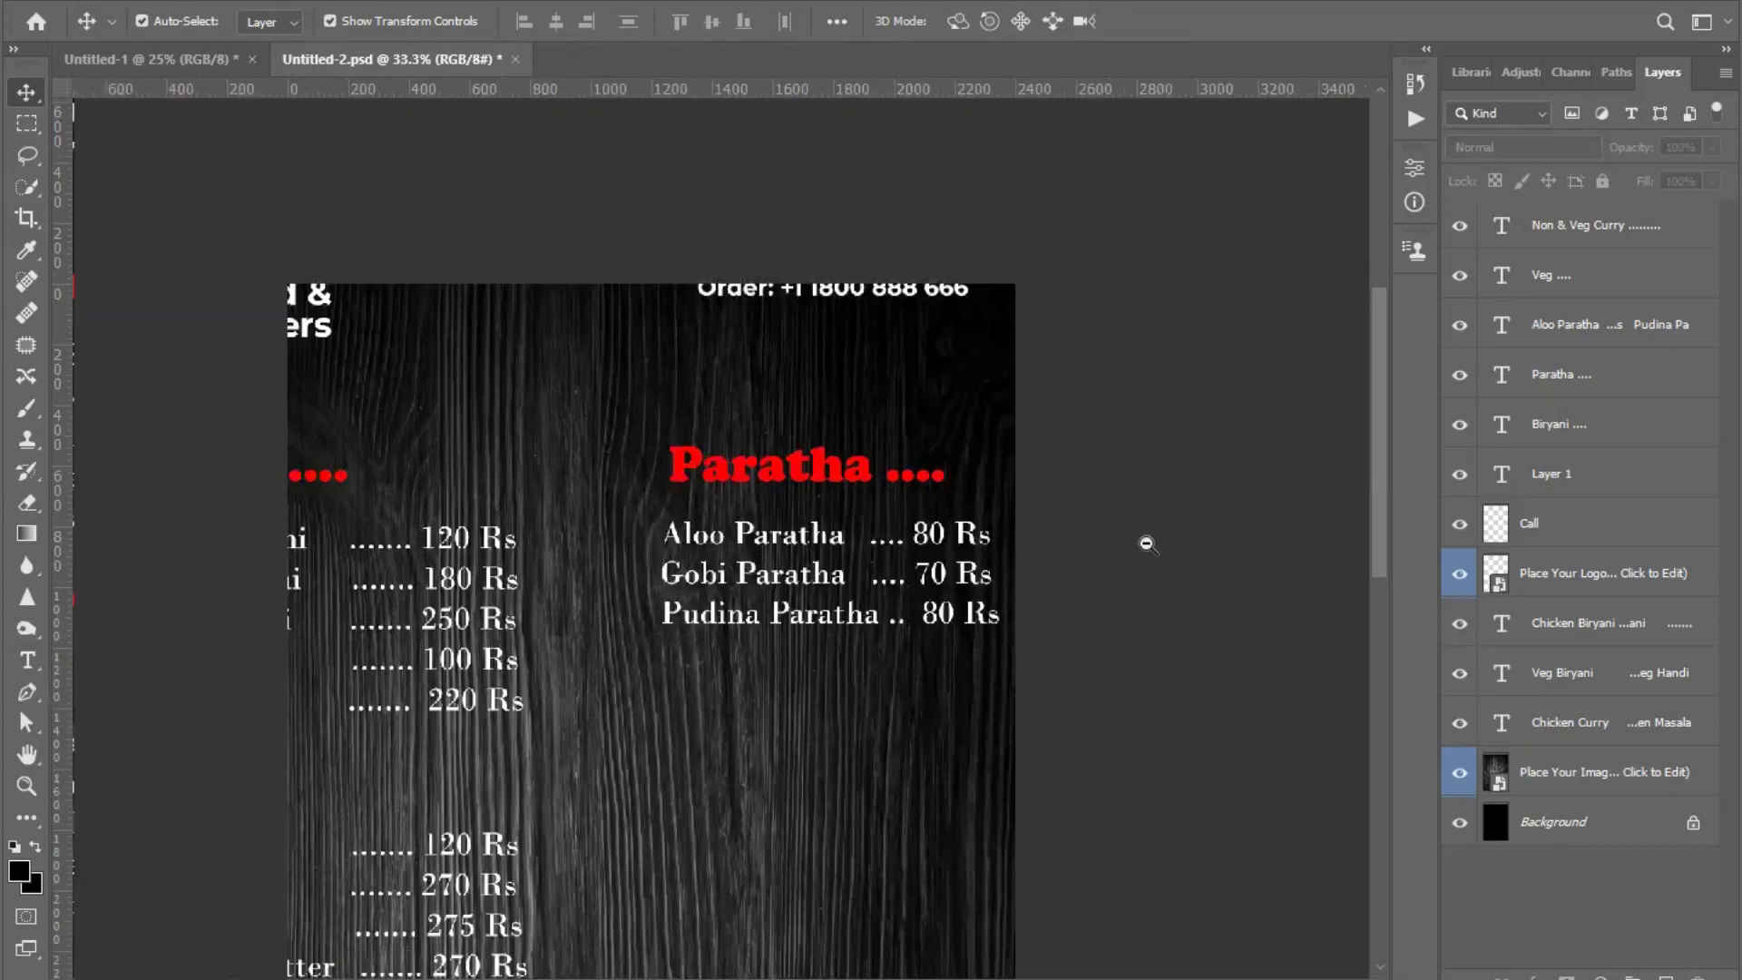
scroll(1148, 544, down, 1)
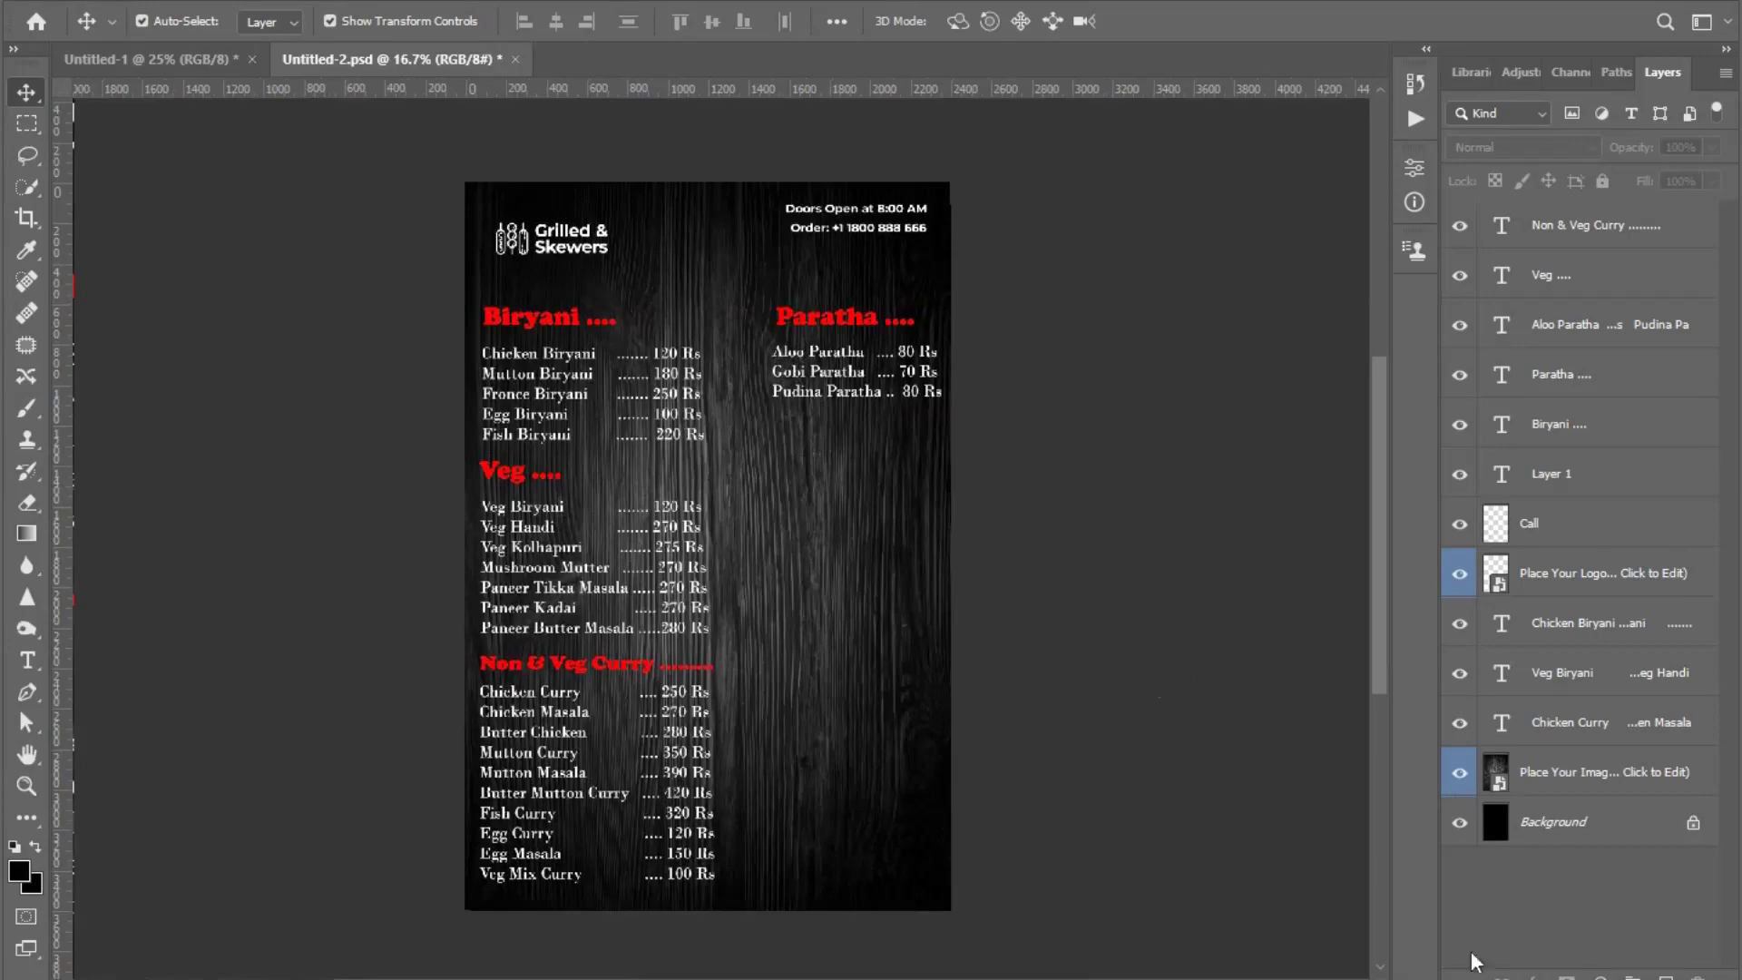
scroll(1011, 536, up, 2)
scroll(934, 454, up, 1)
drag(934, 454, 953, 660)
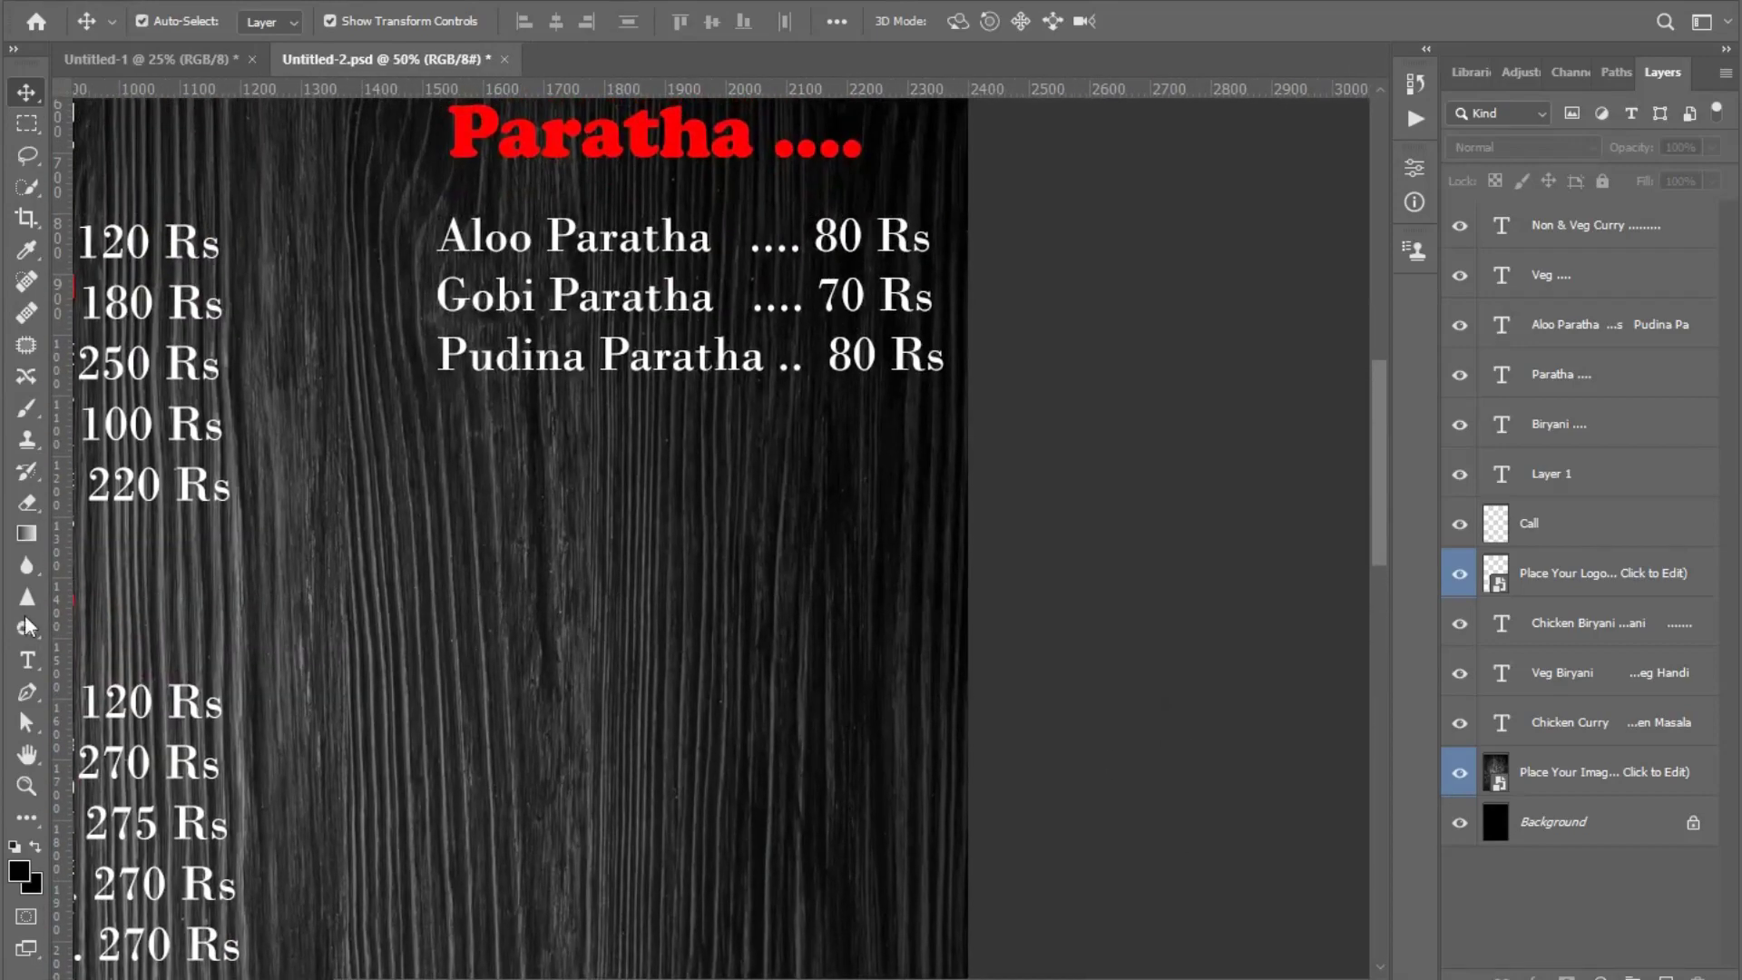
click(28, 660)
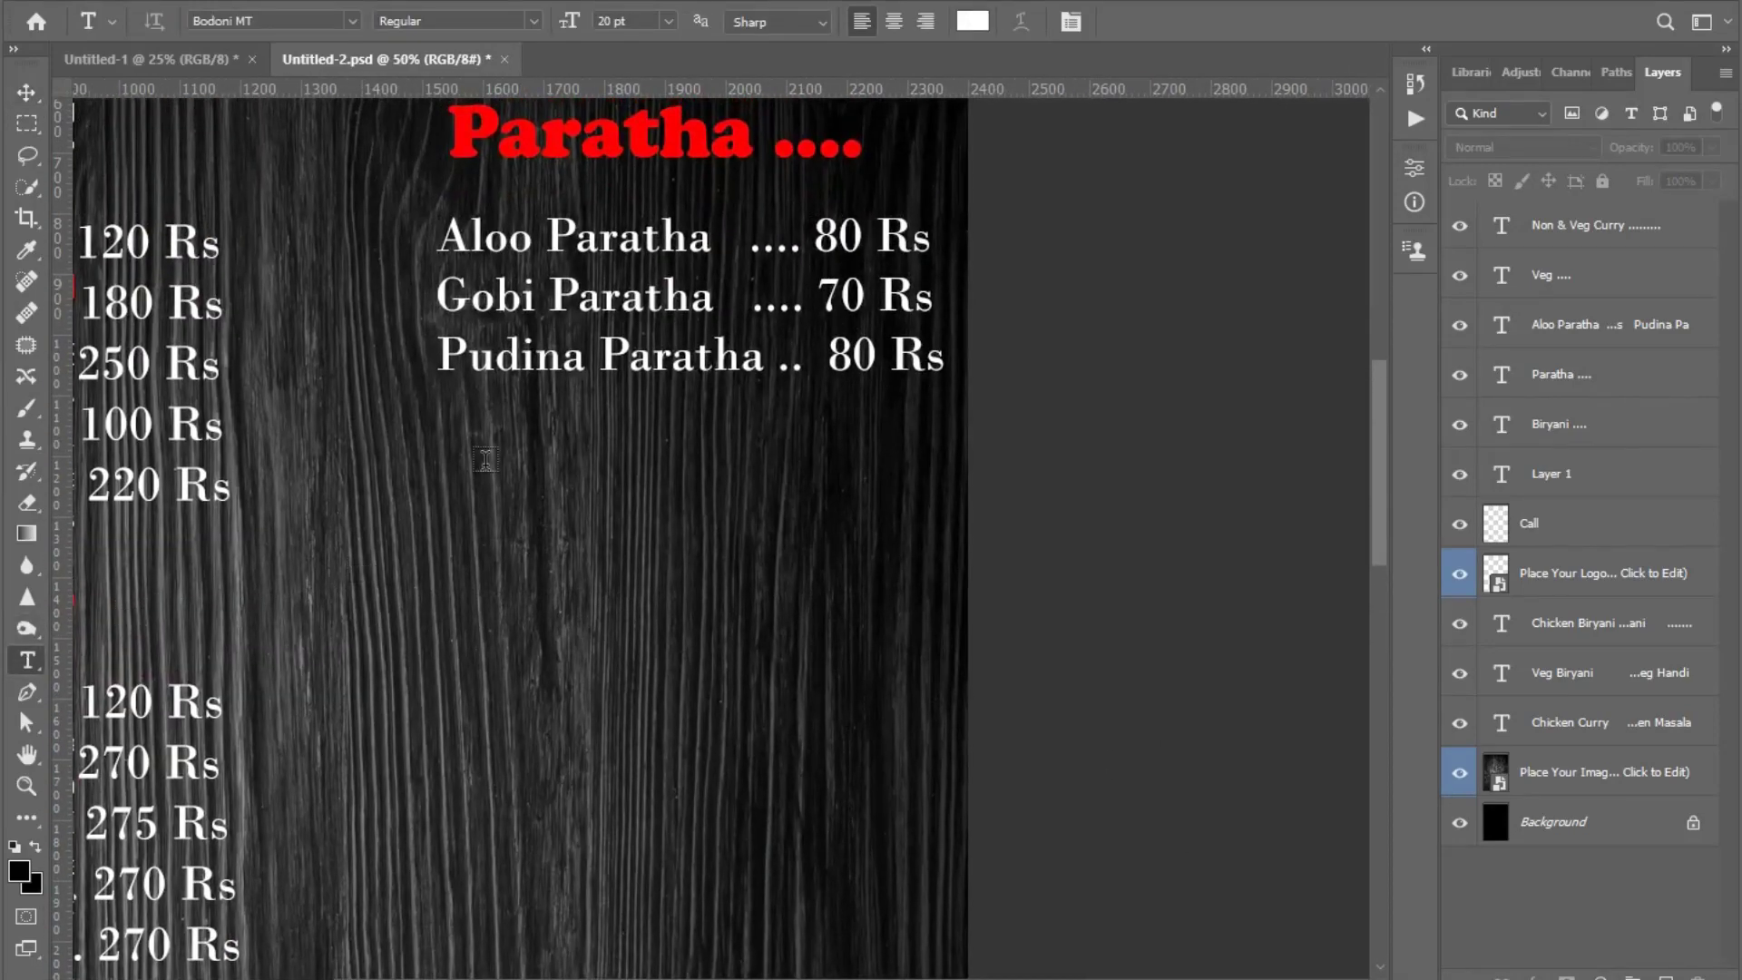
key(v)
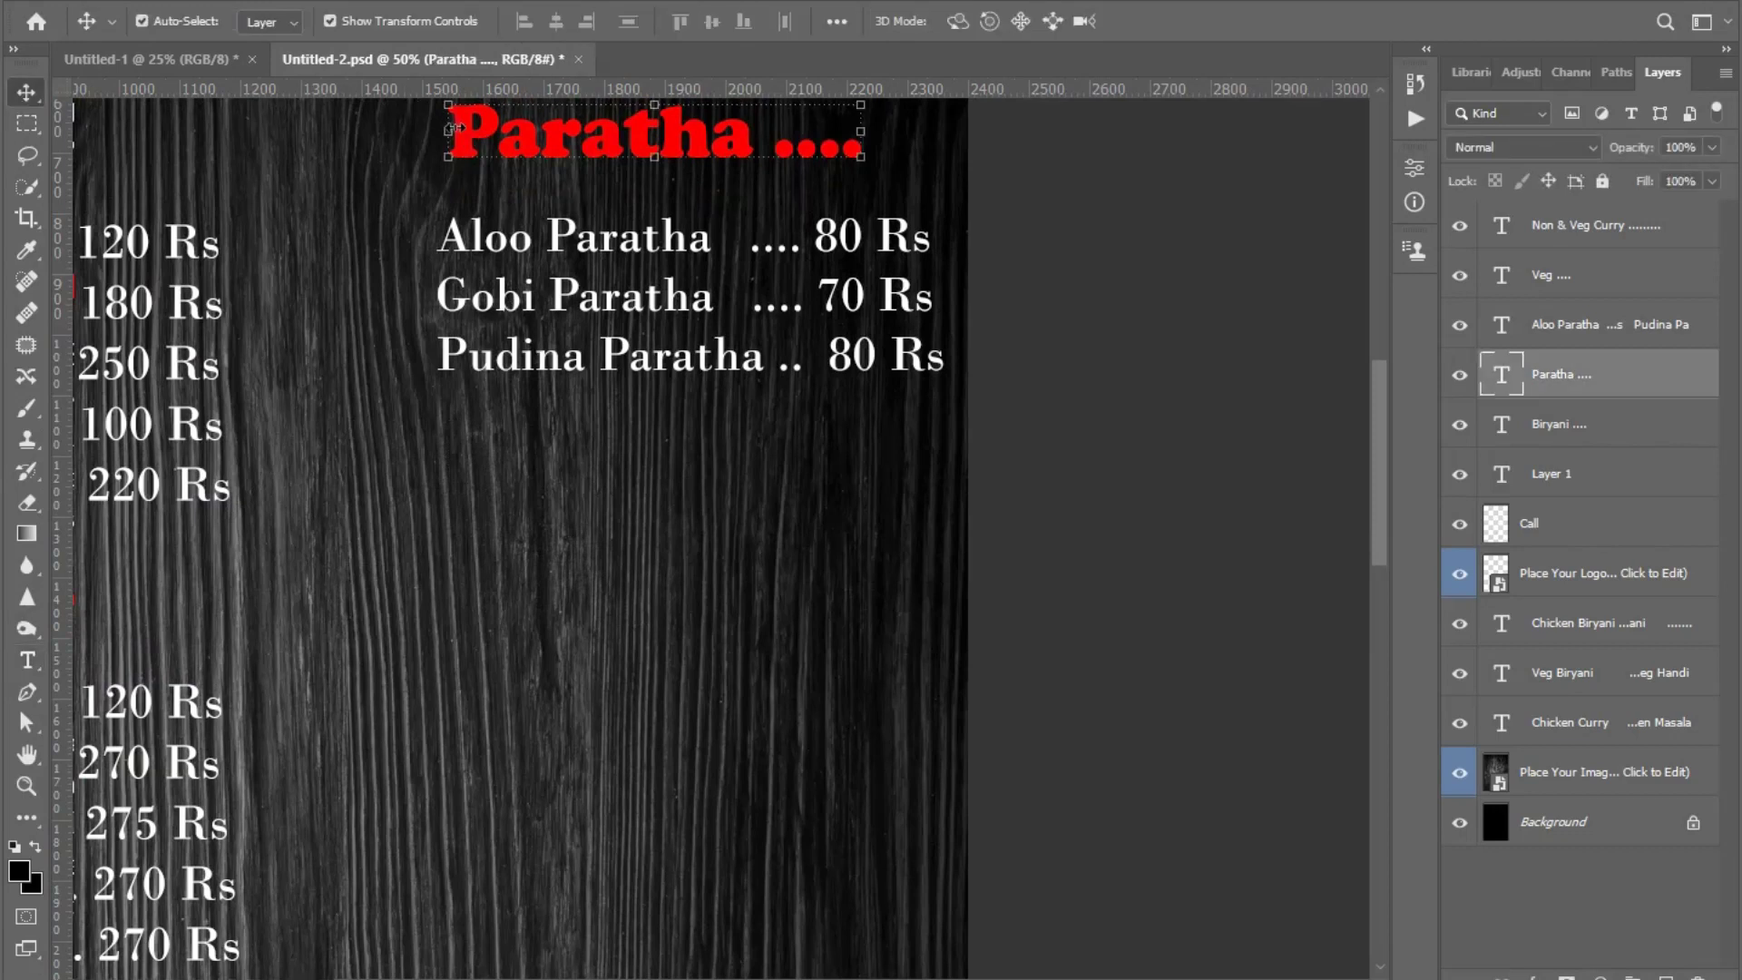
drag(458, 135, 471, 147)
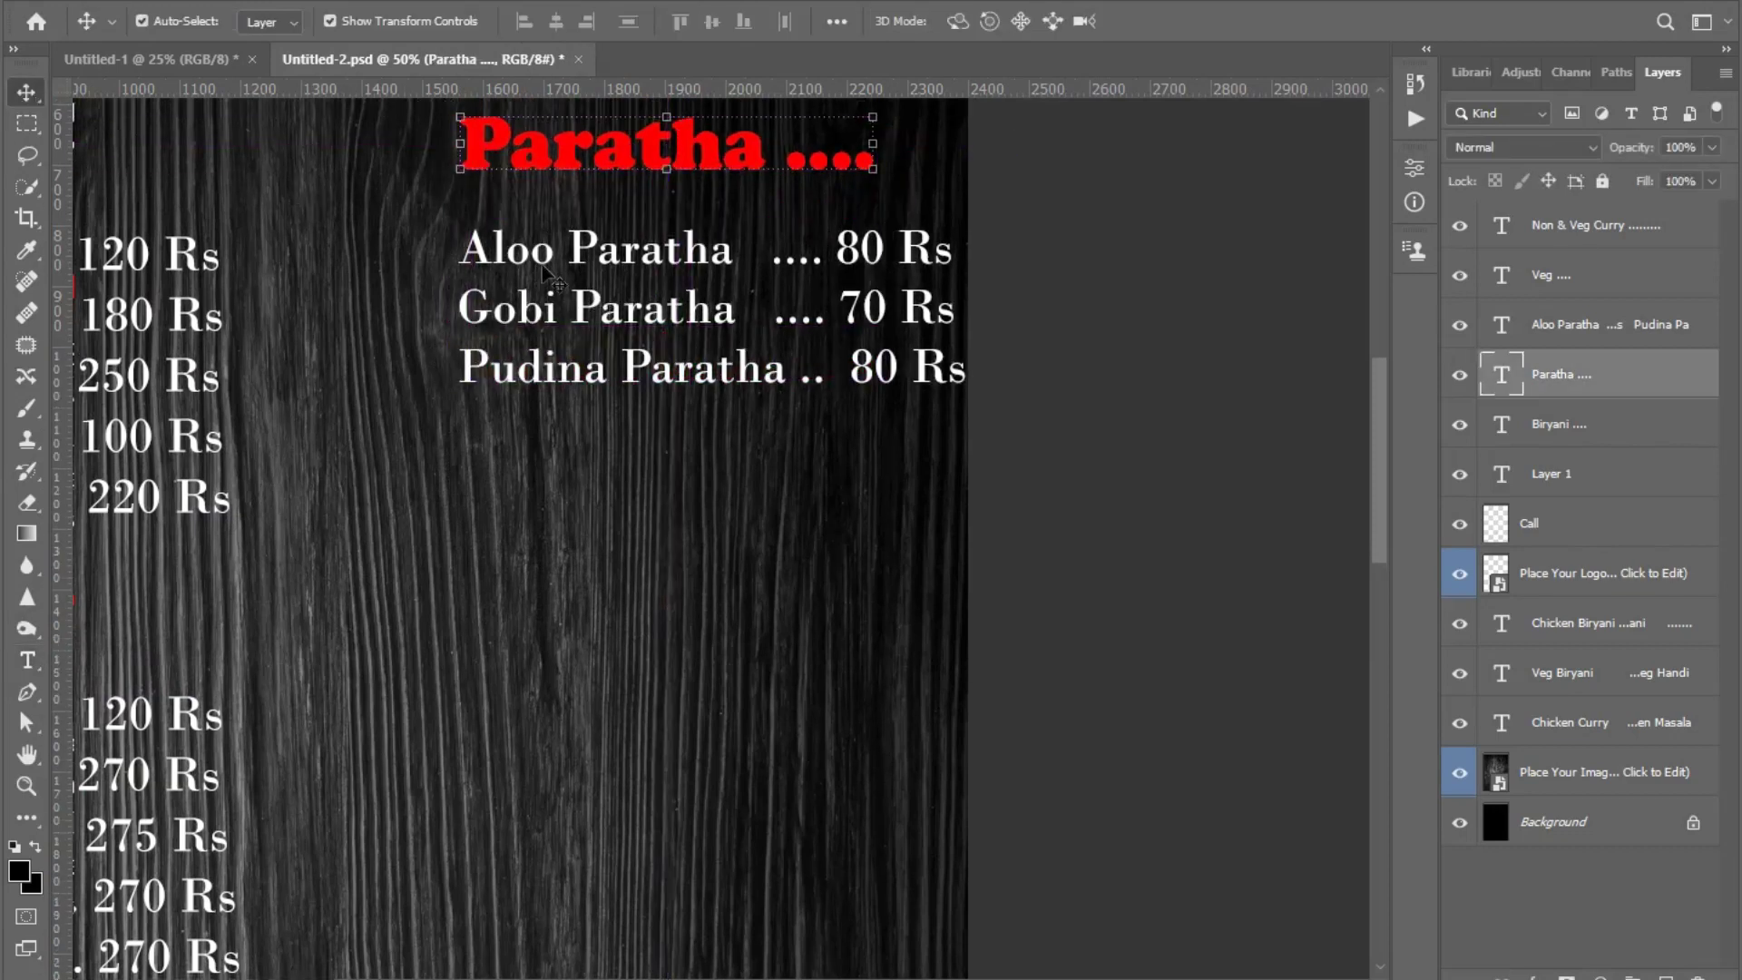
drag(552, 276, 548, 210)
- Copy the Paratha heading below the list, retype it as 'Roti / Naan ....' and align it
click(567, 145)
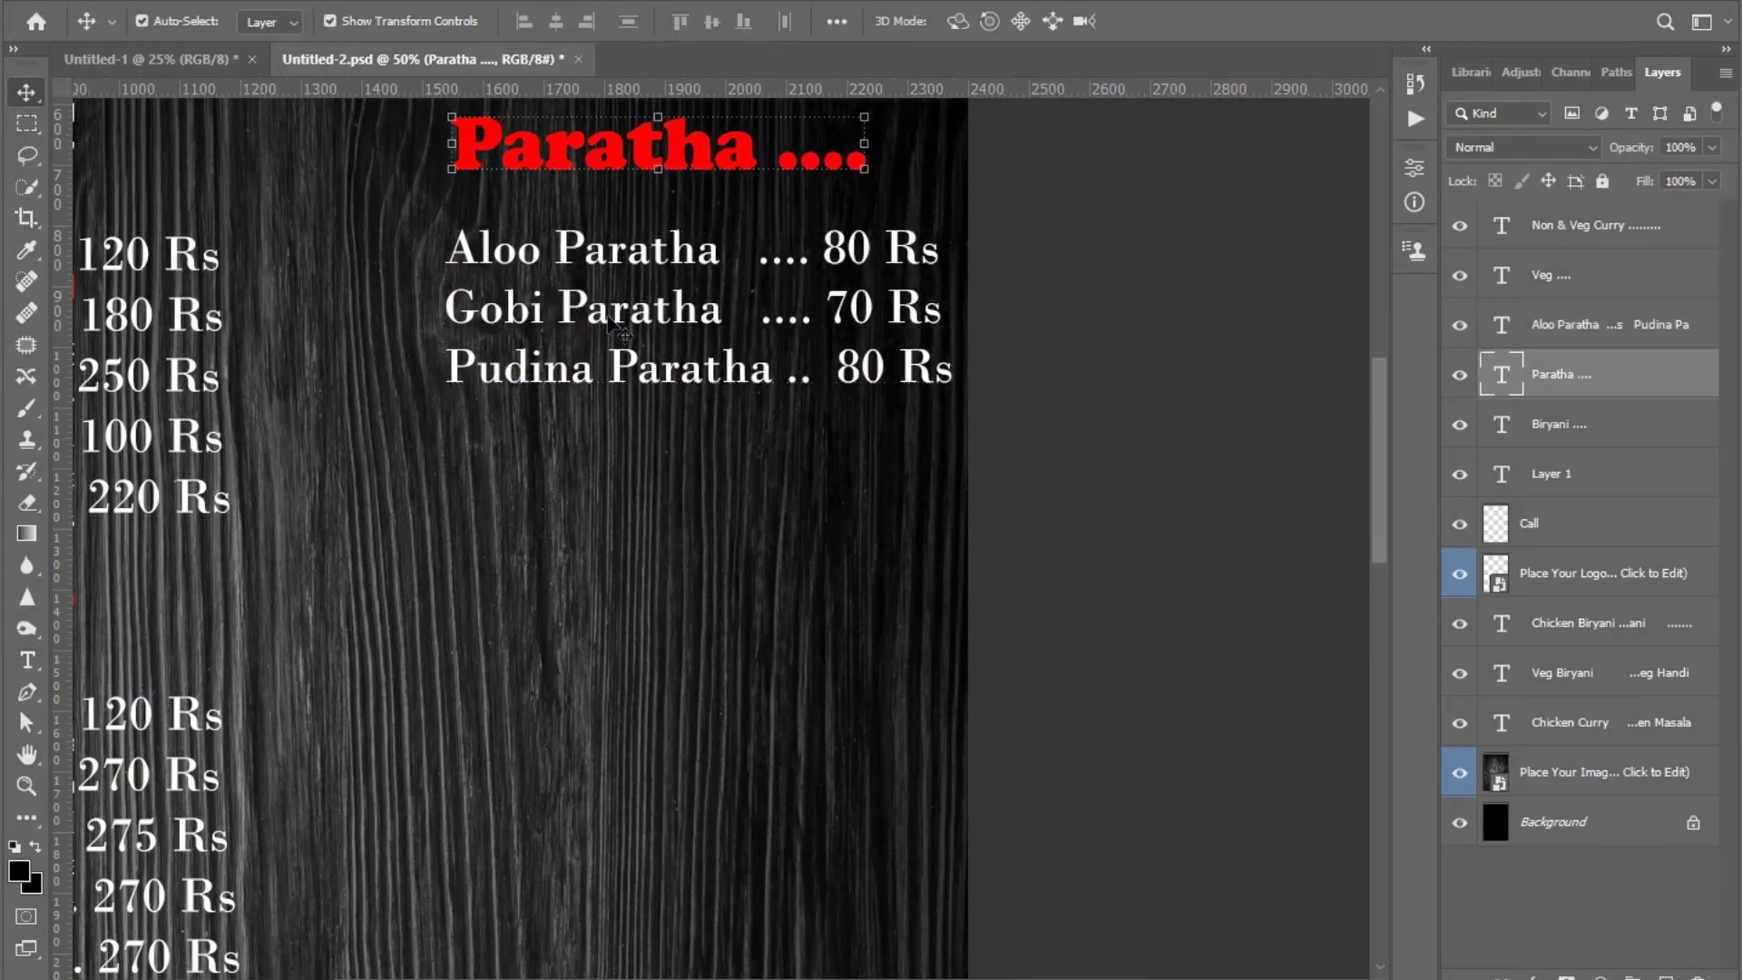
click(1023, 797)
click(567, 150)
drag(567, 150, 538, 464)
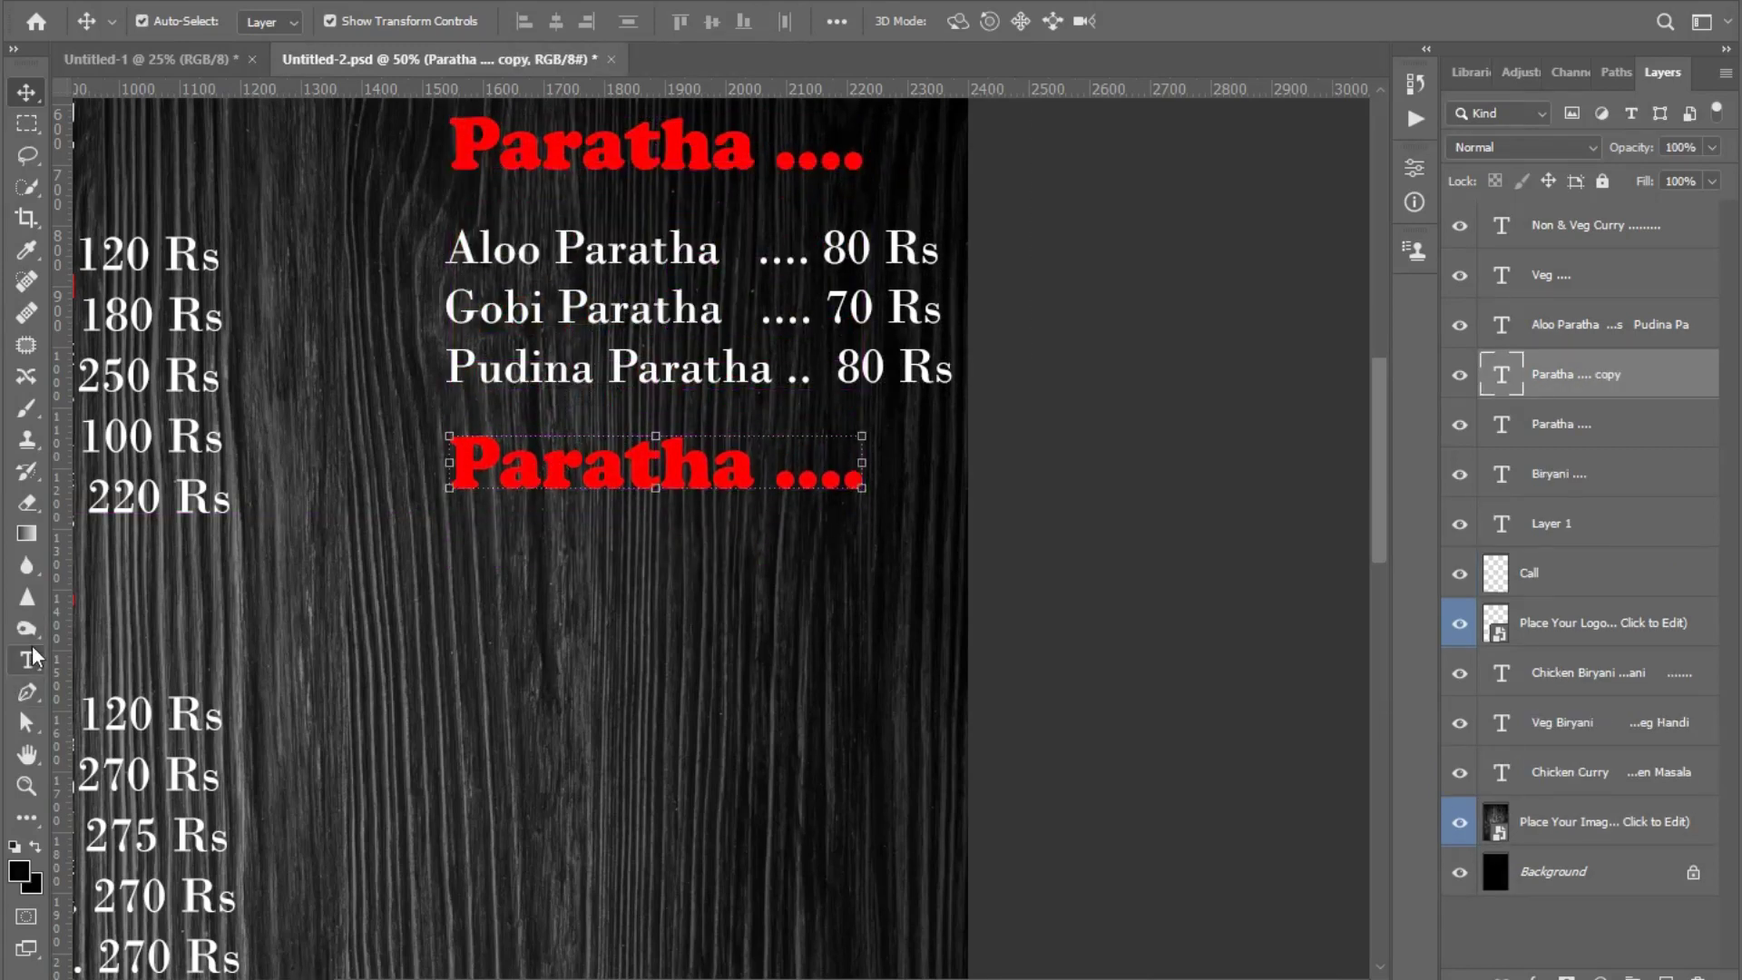
key(t)
drag(755, 486, 439, 490)
key(BackSpace)
text(R)
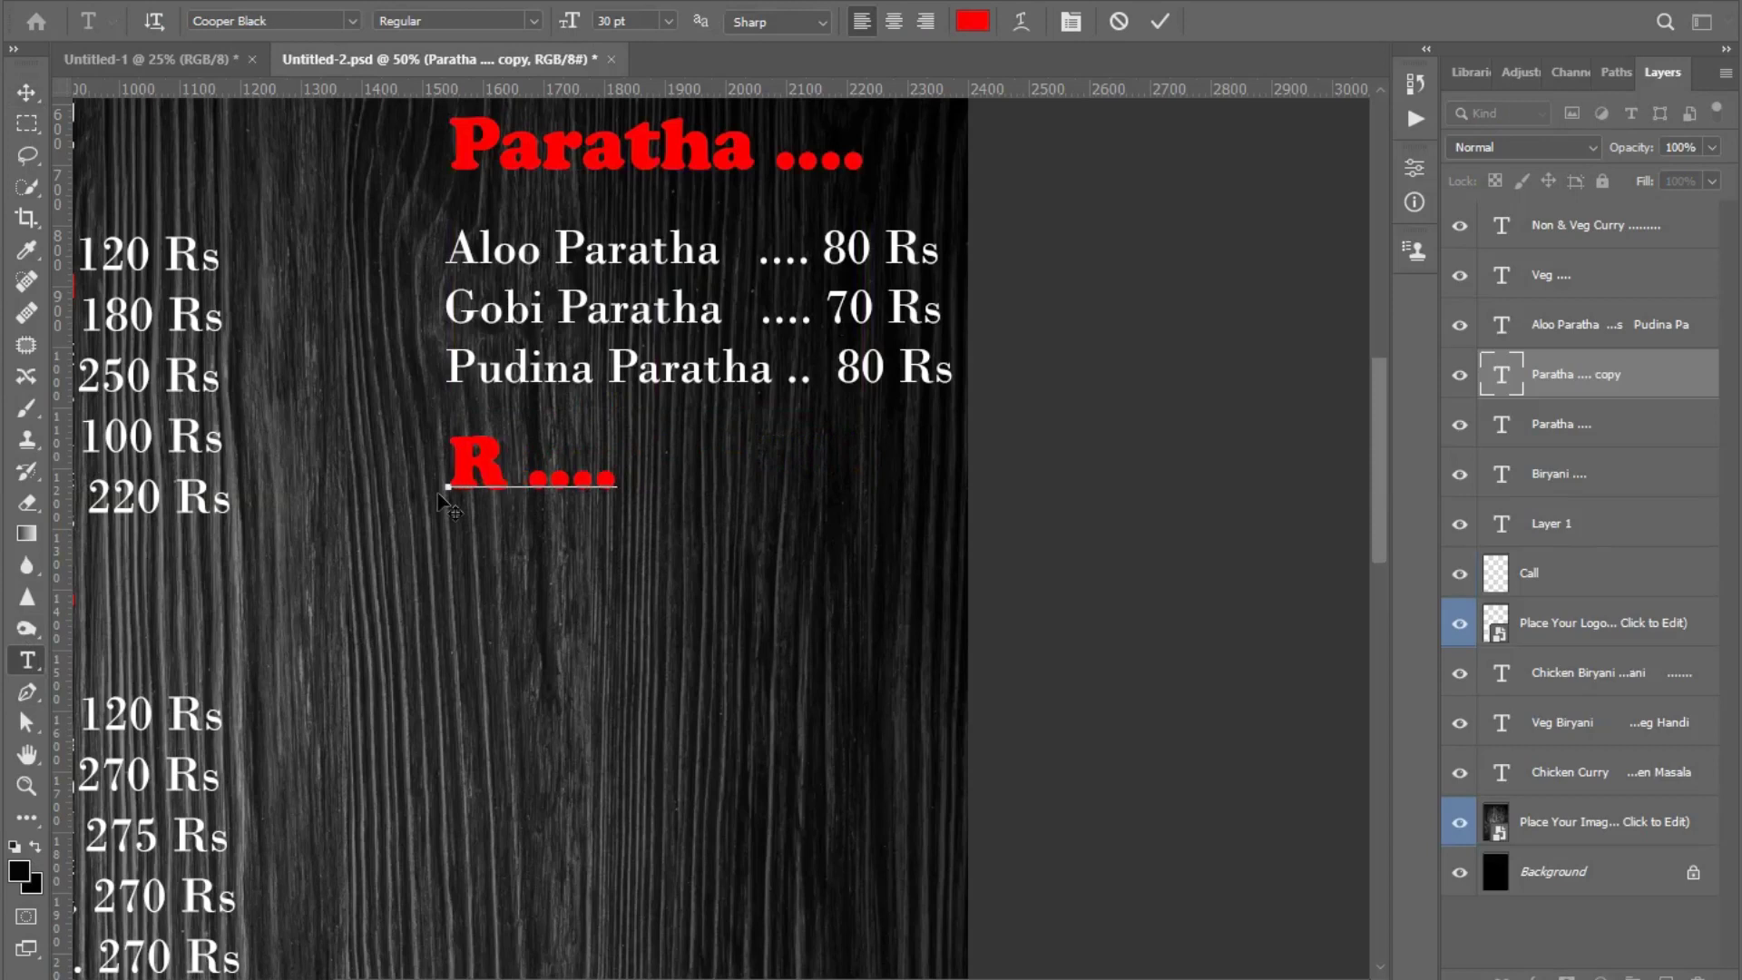
text(oti )
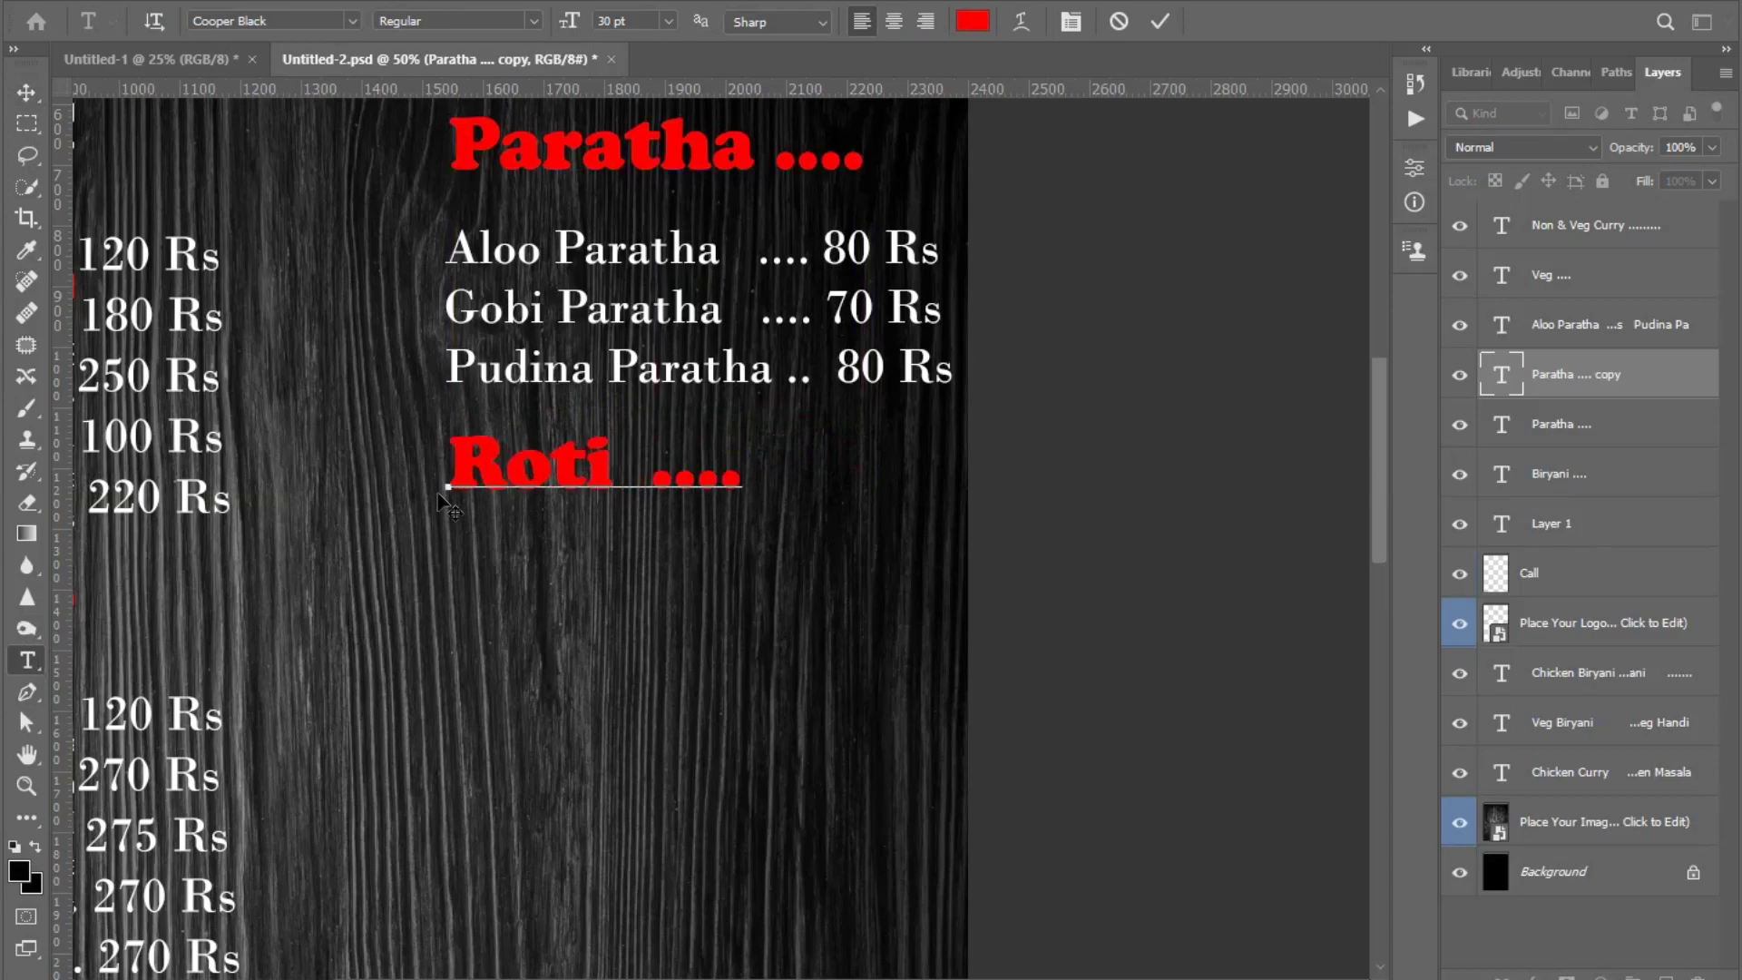
text(/ Naan)
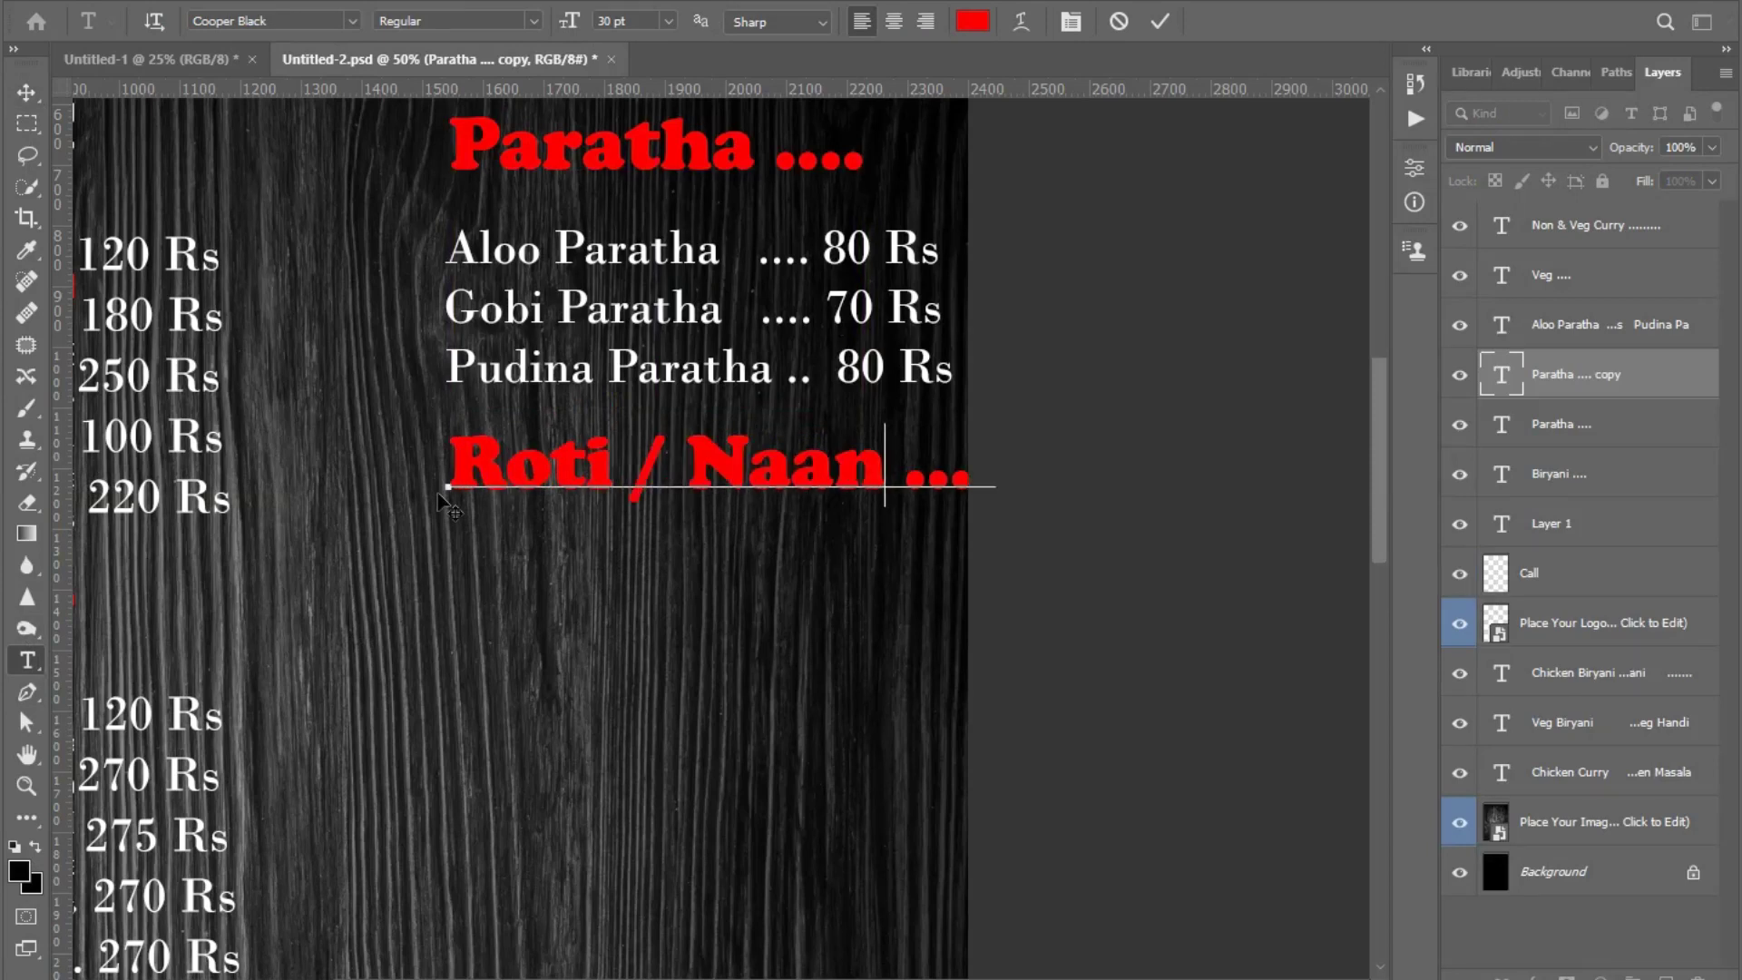
key(ctrl+a)
key(ctrl+Return)
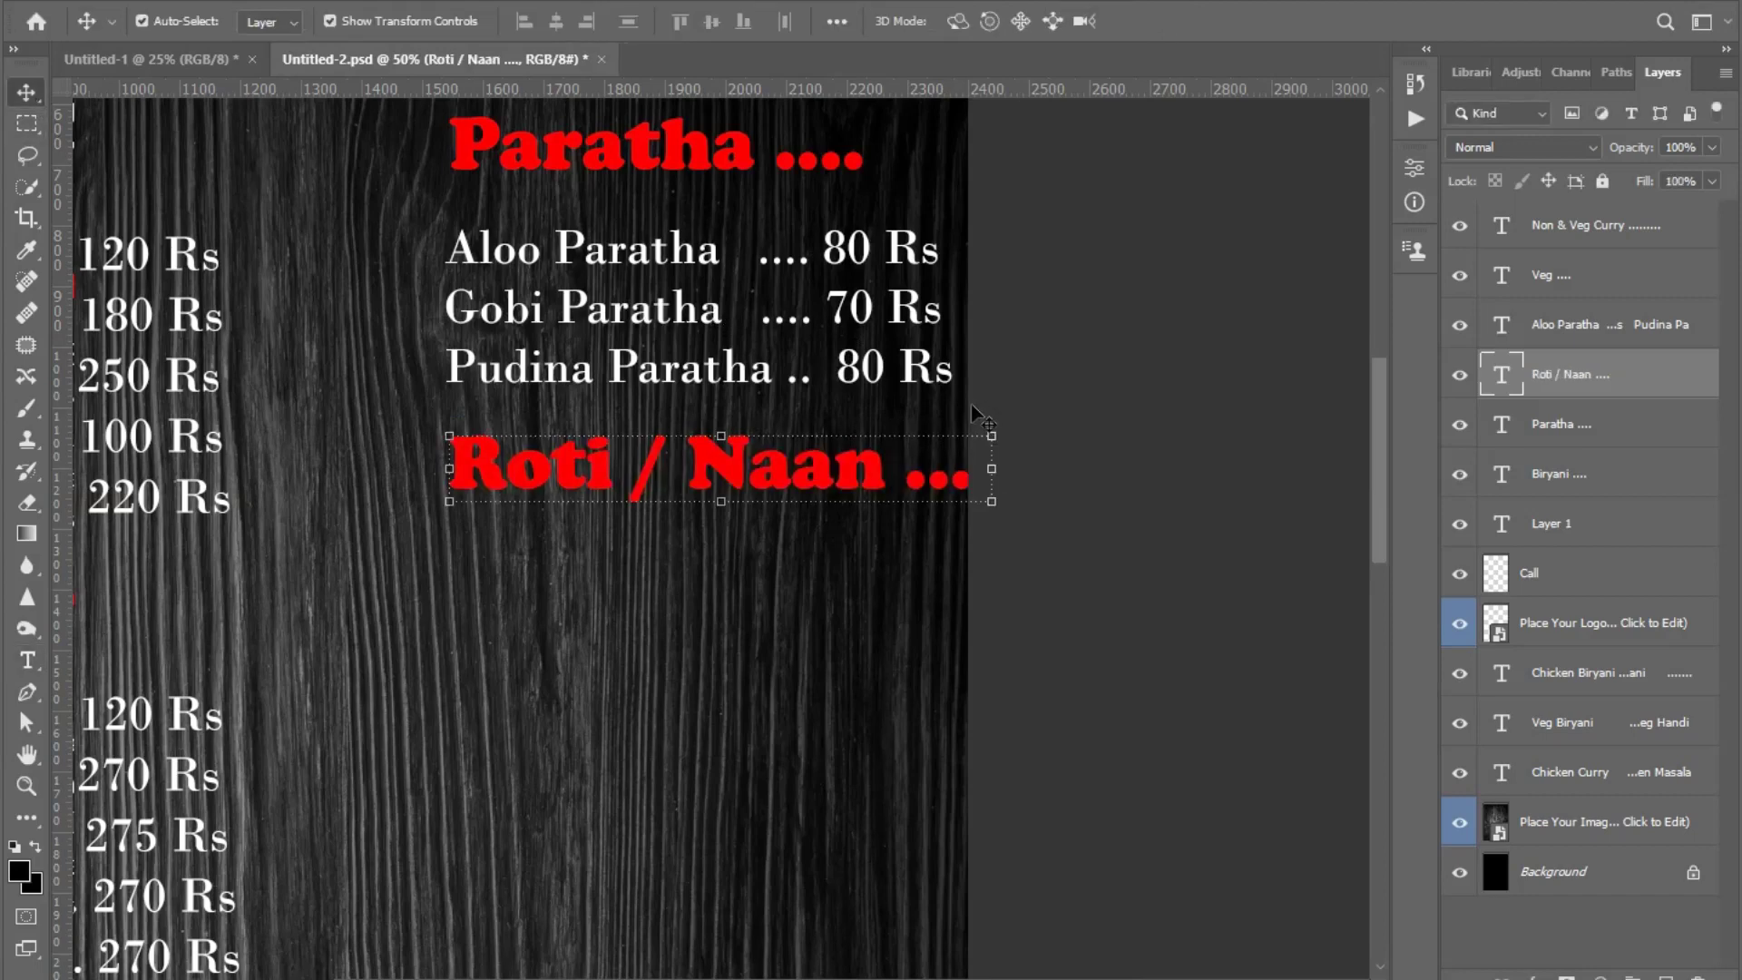
drag(1011, 439, 757, 481)
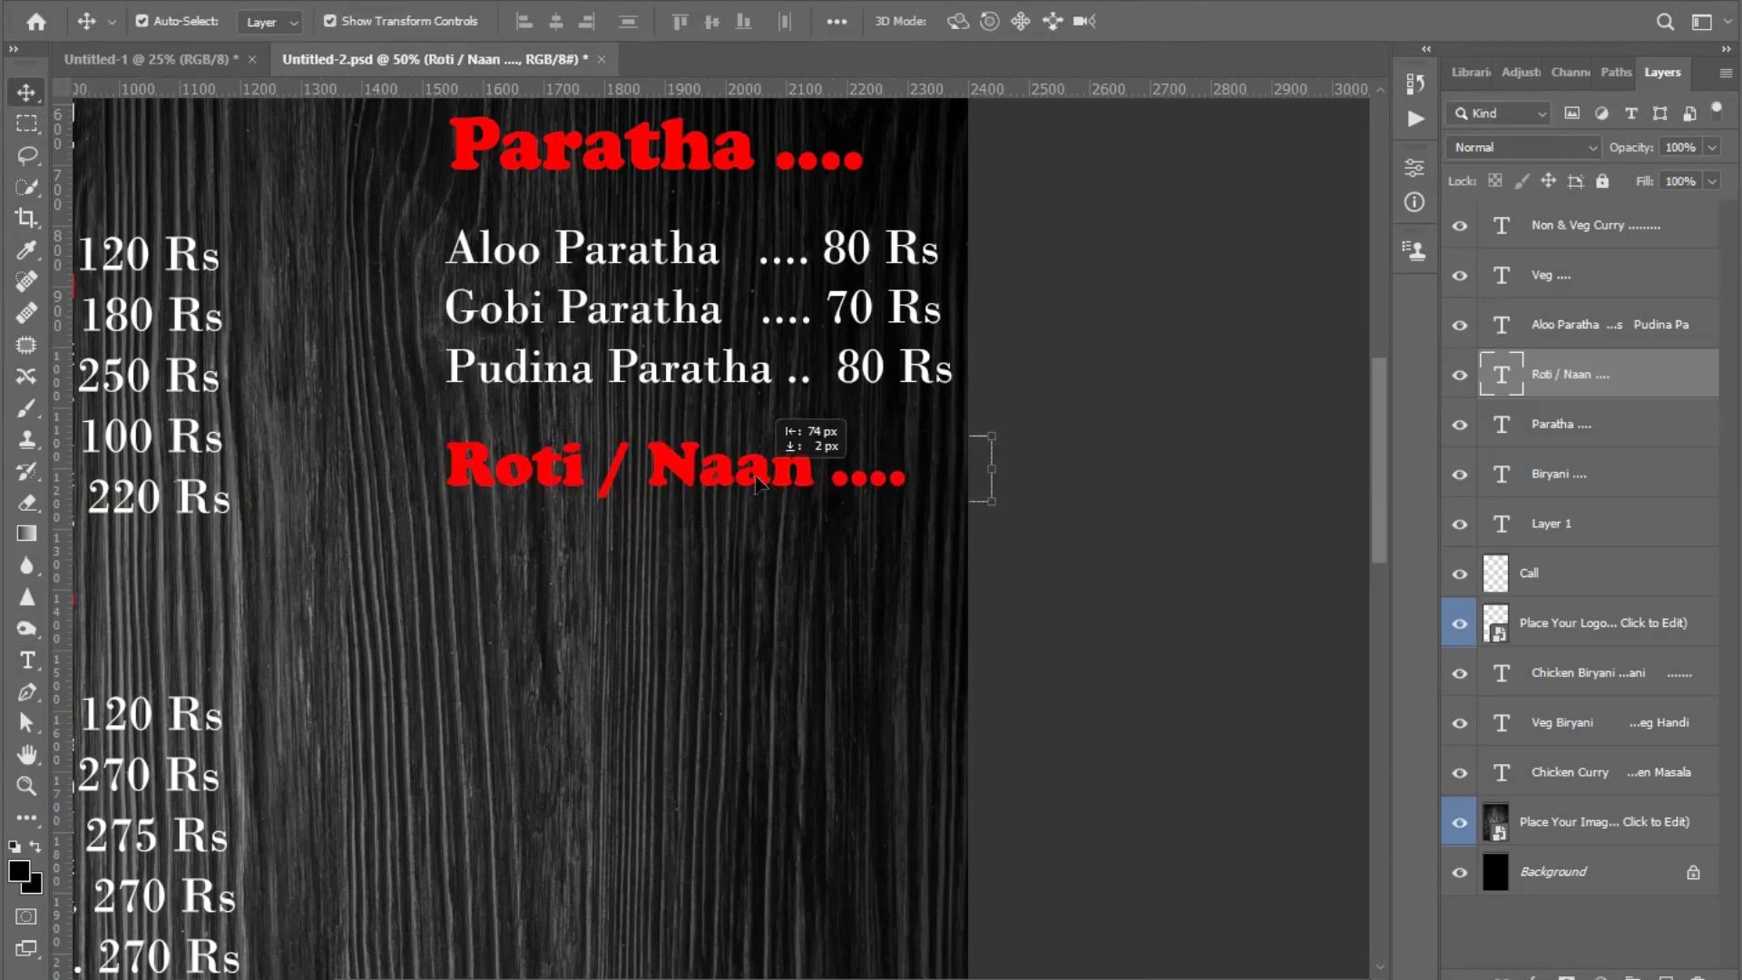
click(965, 459)
- Start a text block under Roti / Naan with the lines Roti and Butter Roti
scroll(902, 447, down, 2)
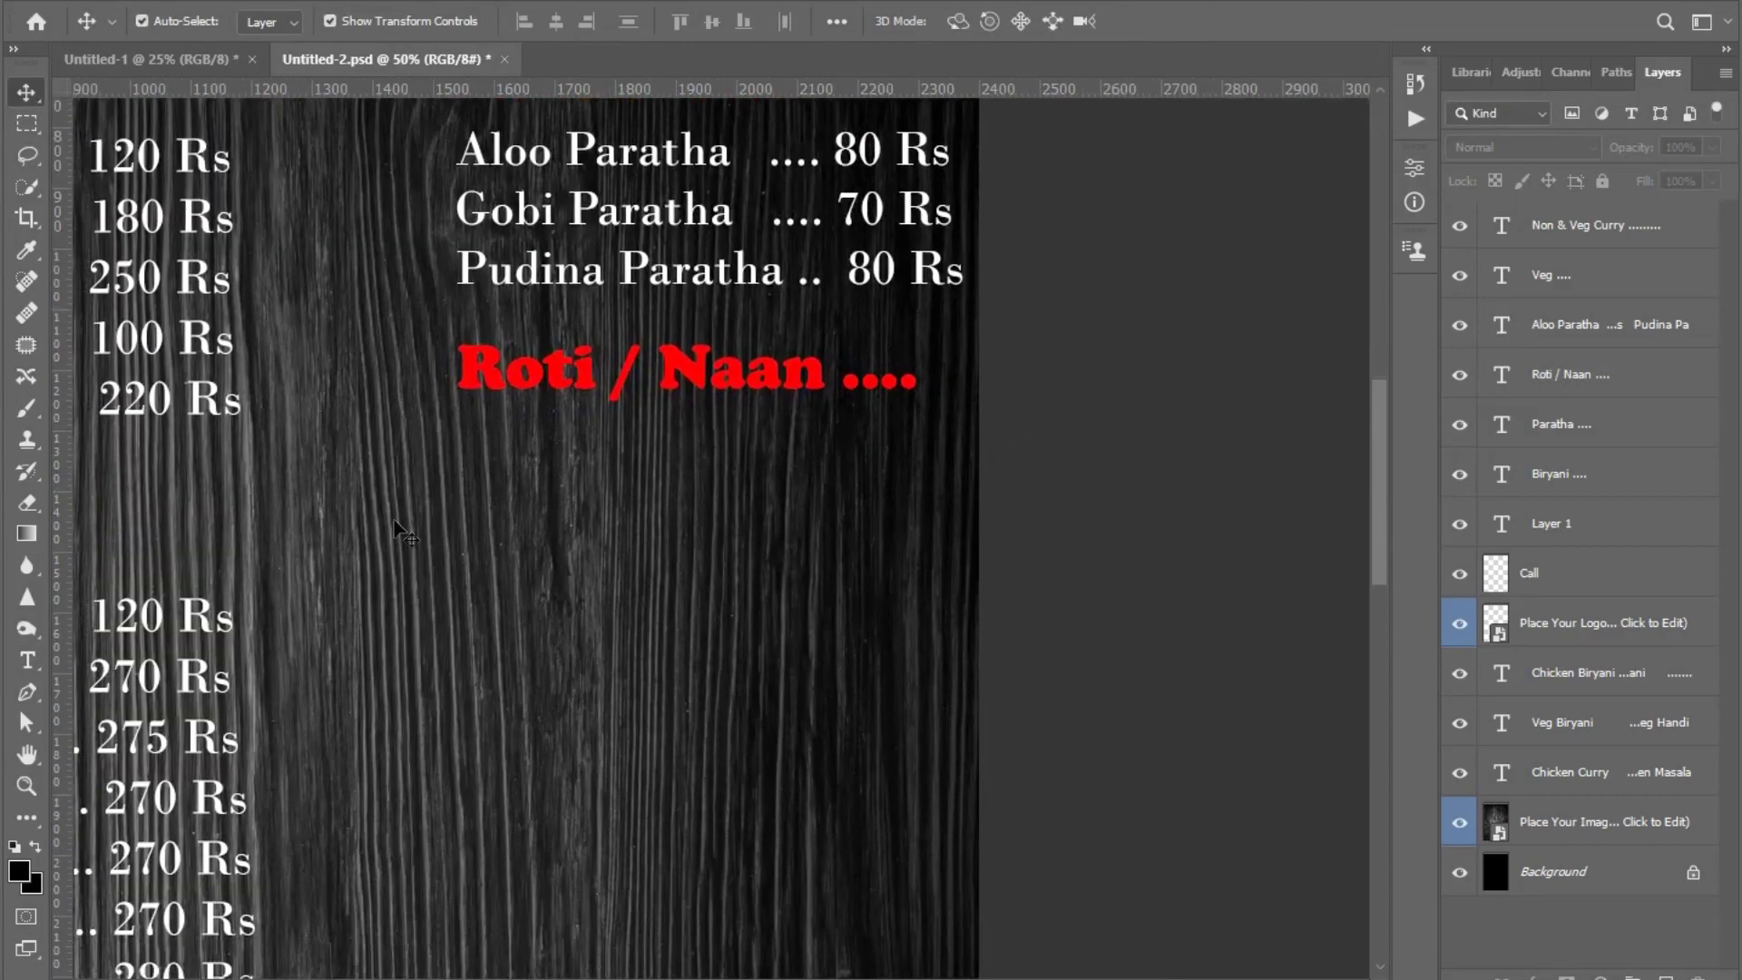
key(t)
click(471, 480)
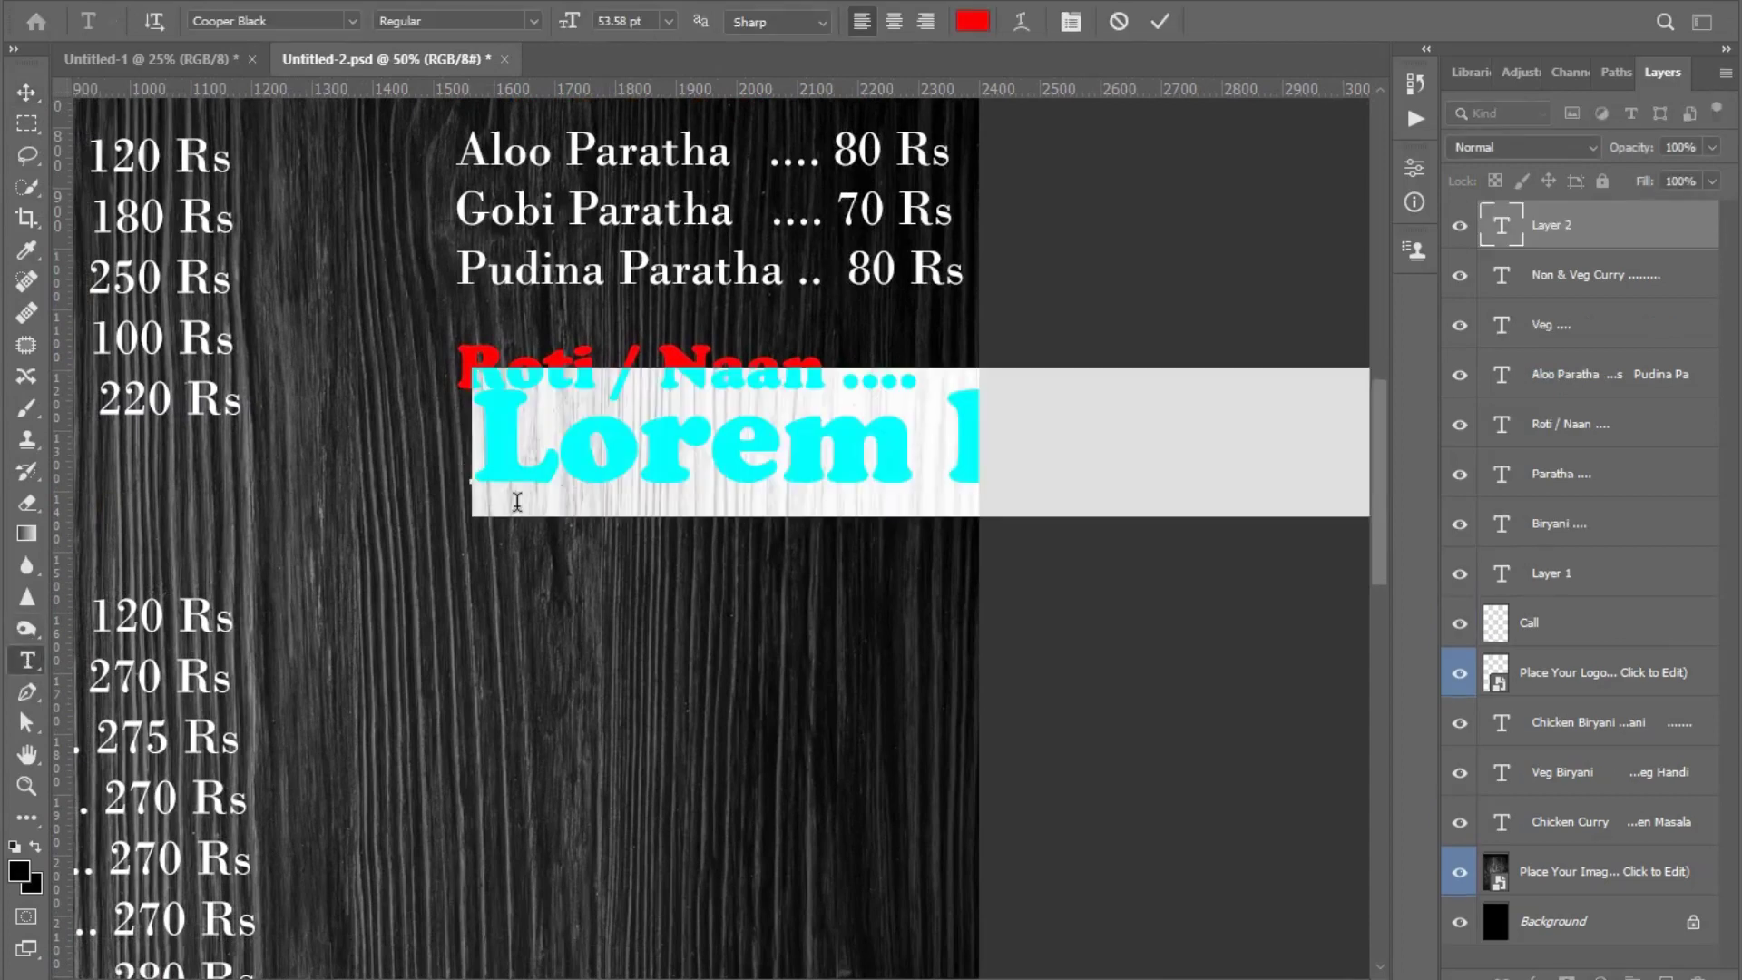
text(r)
key(BackSpace)
text(Roti)
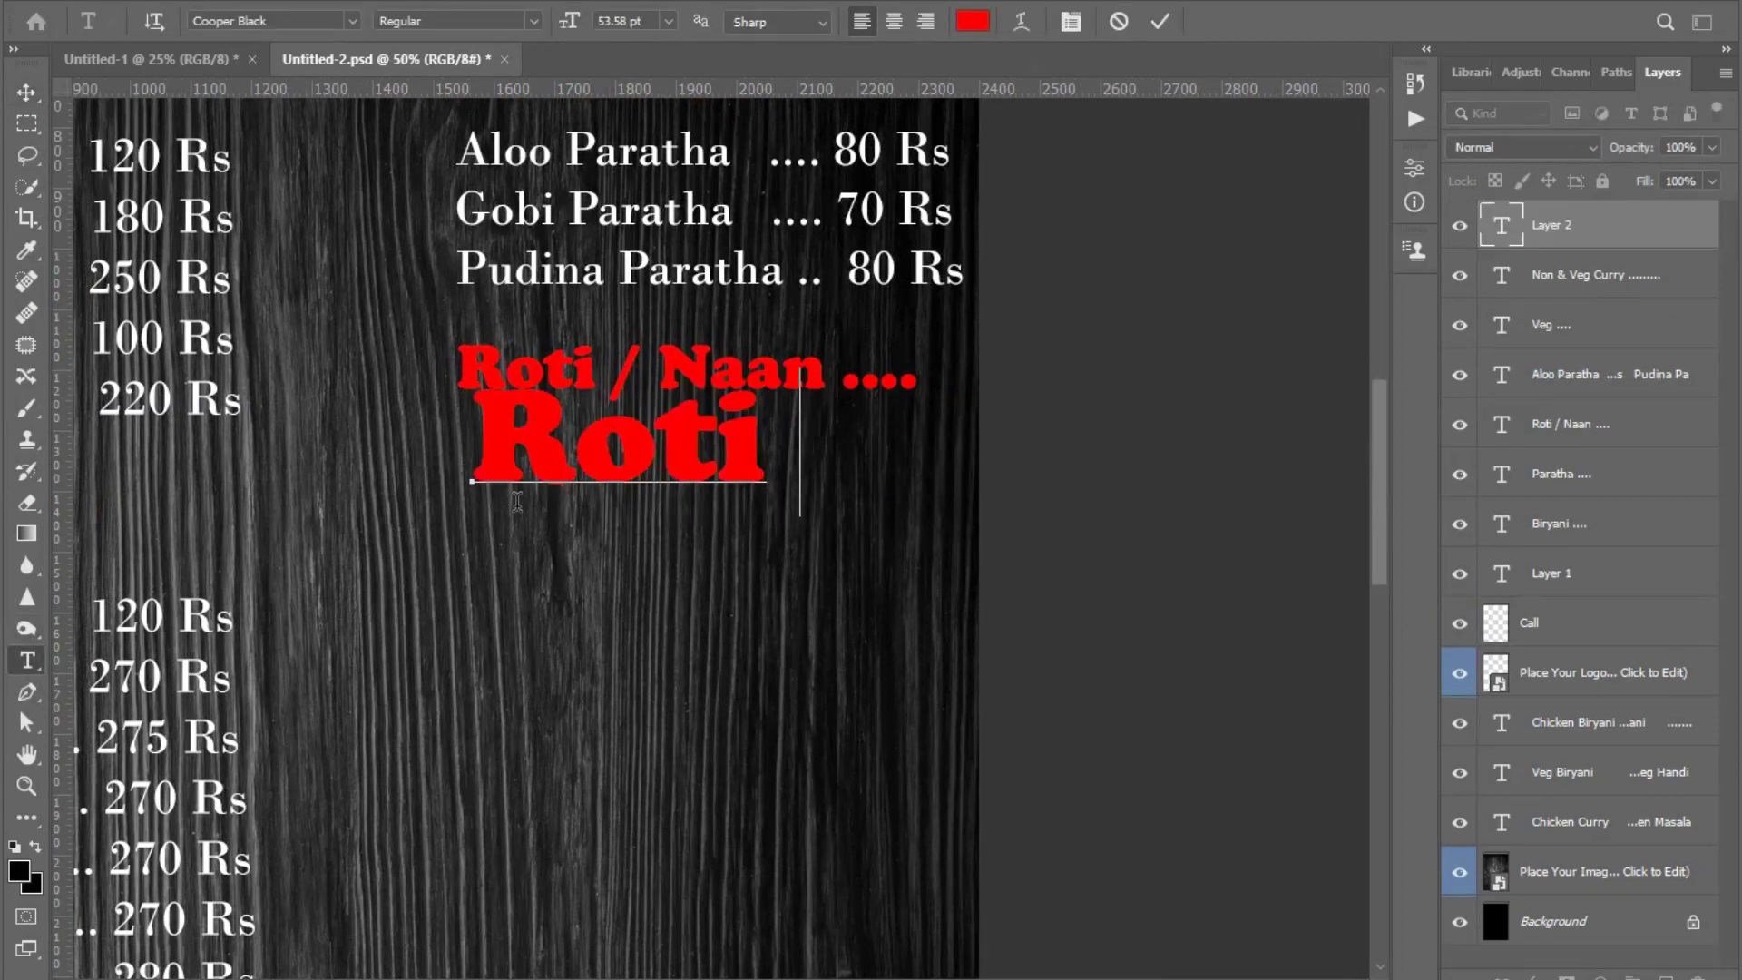
key(Return)
text(Butter Ro)
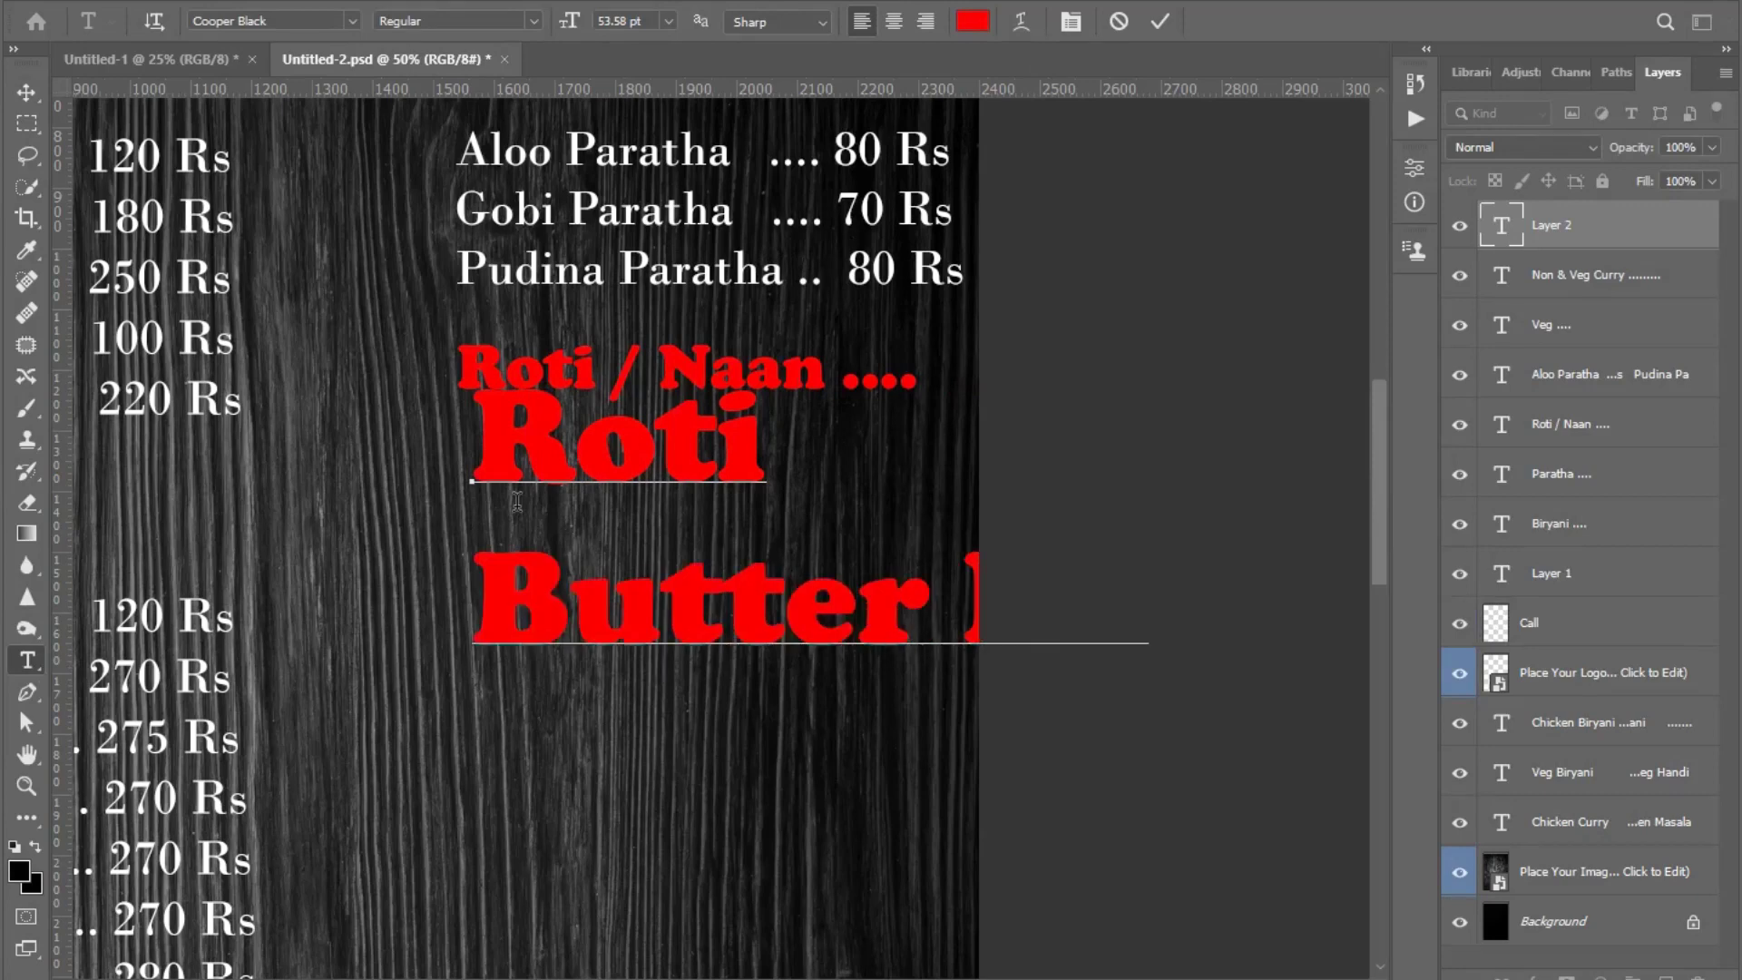
- Make the dish text white (ffffff) and size it at 20 pt
key(ctrl+a)
click(973, 20)
text(ffffff)
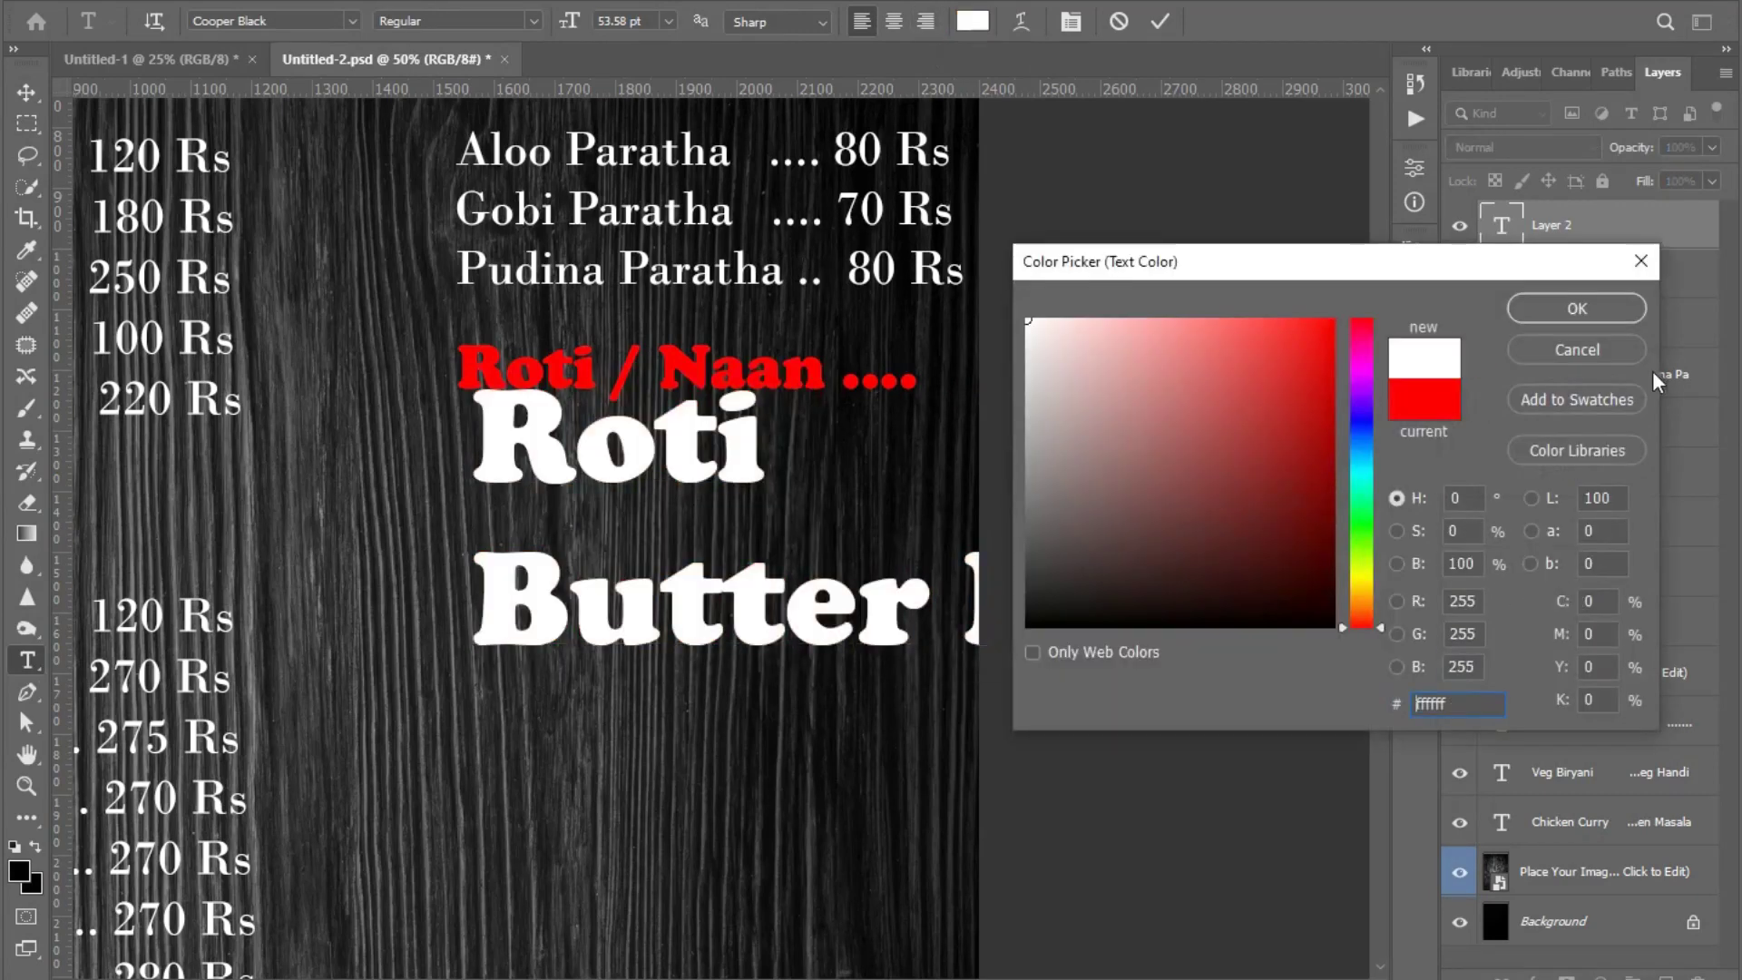
click(1577, 308)
text(22)
key(Return)
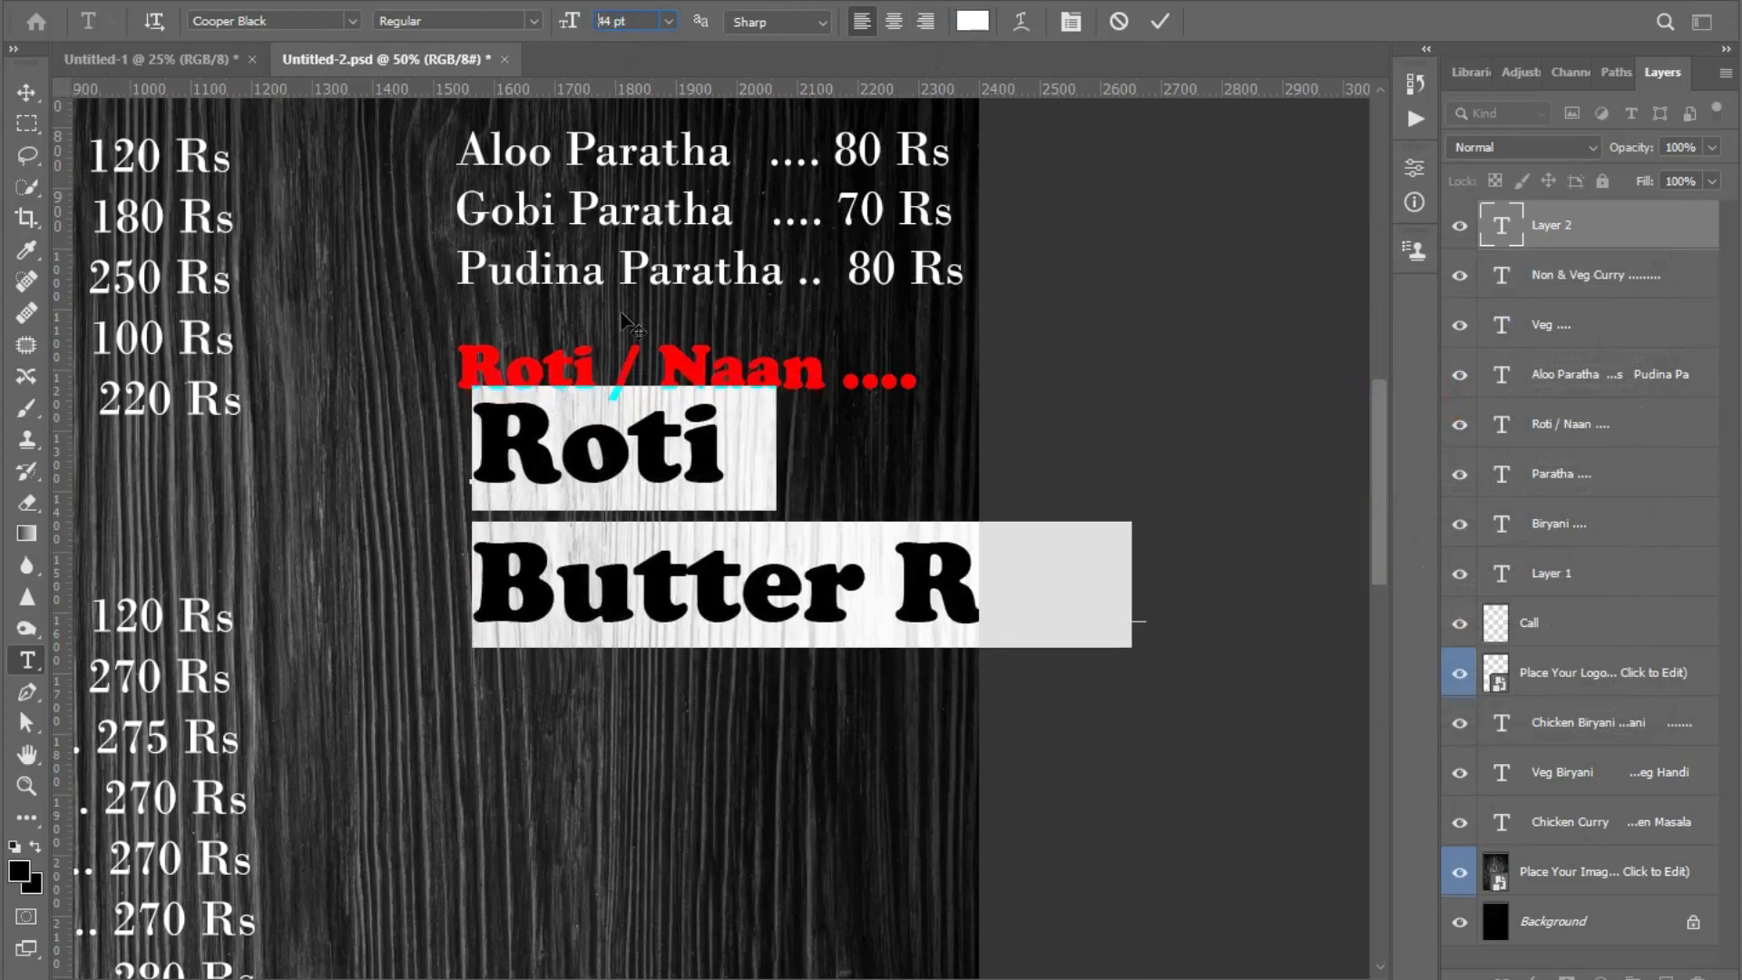
key(Down)
key(Down)
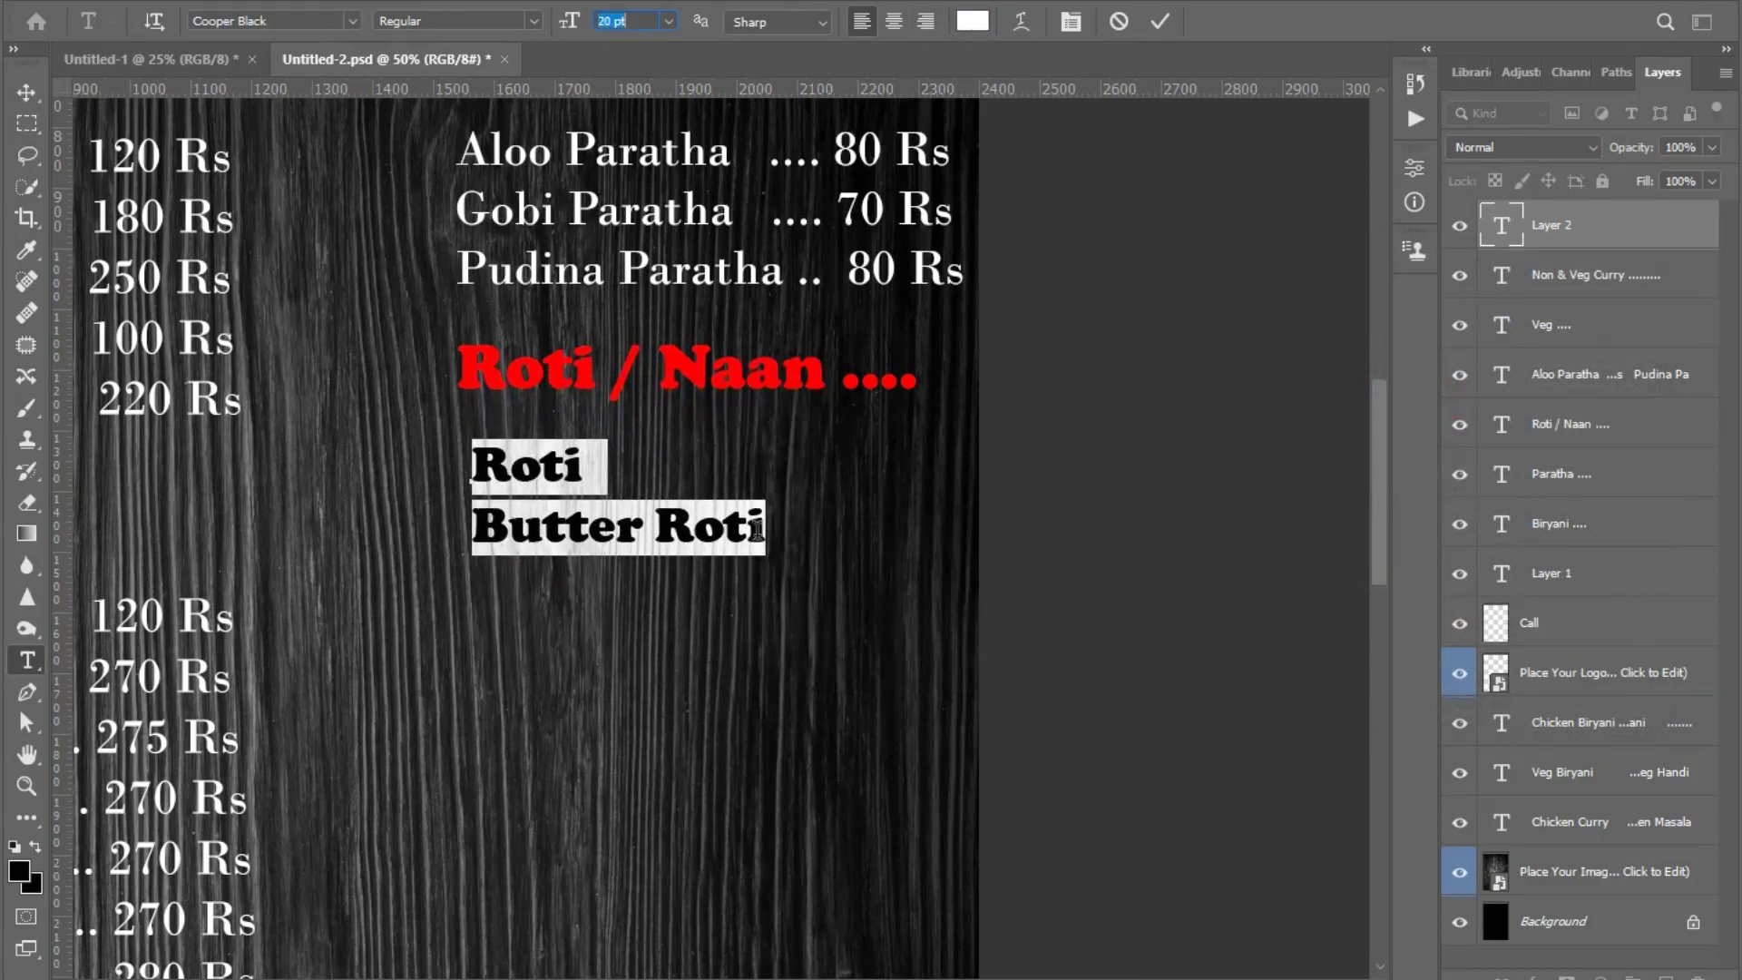
- Add the Plain Naan and Butter Naan lines, then type the dotted 15, 20, 25 Rs prices
click(765, 528)
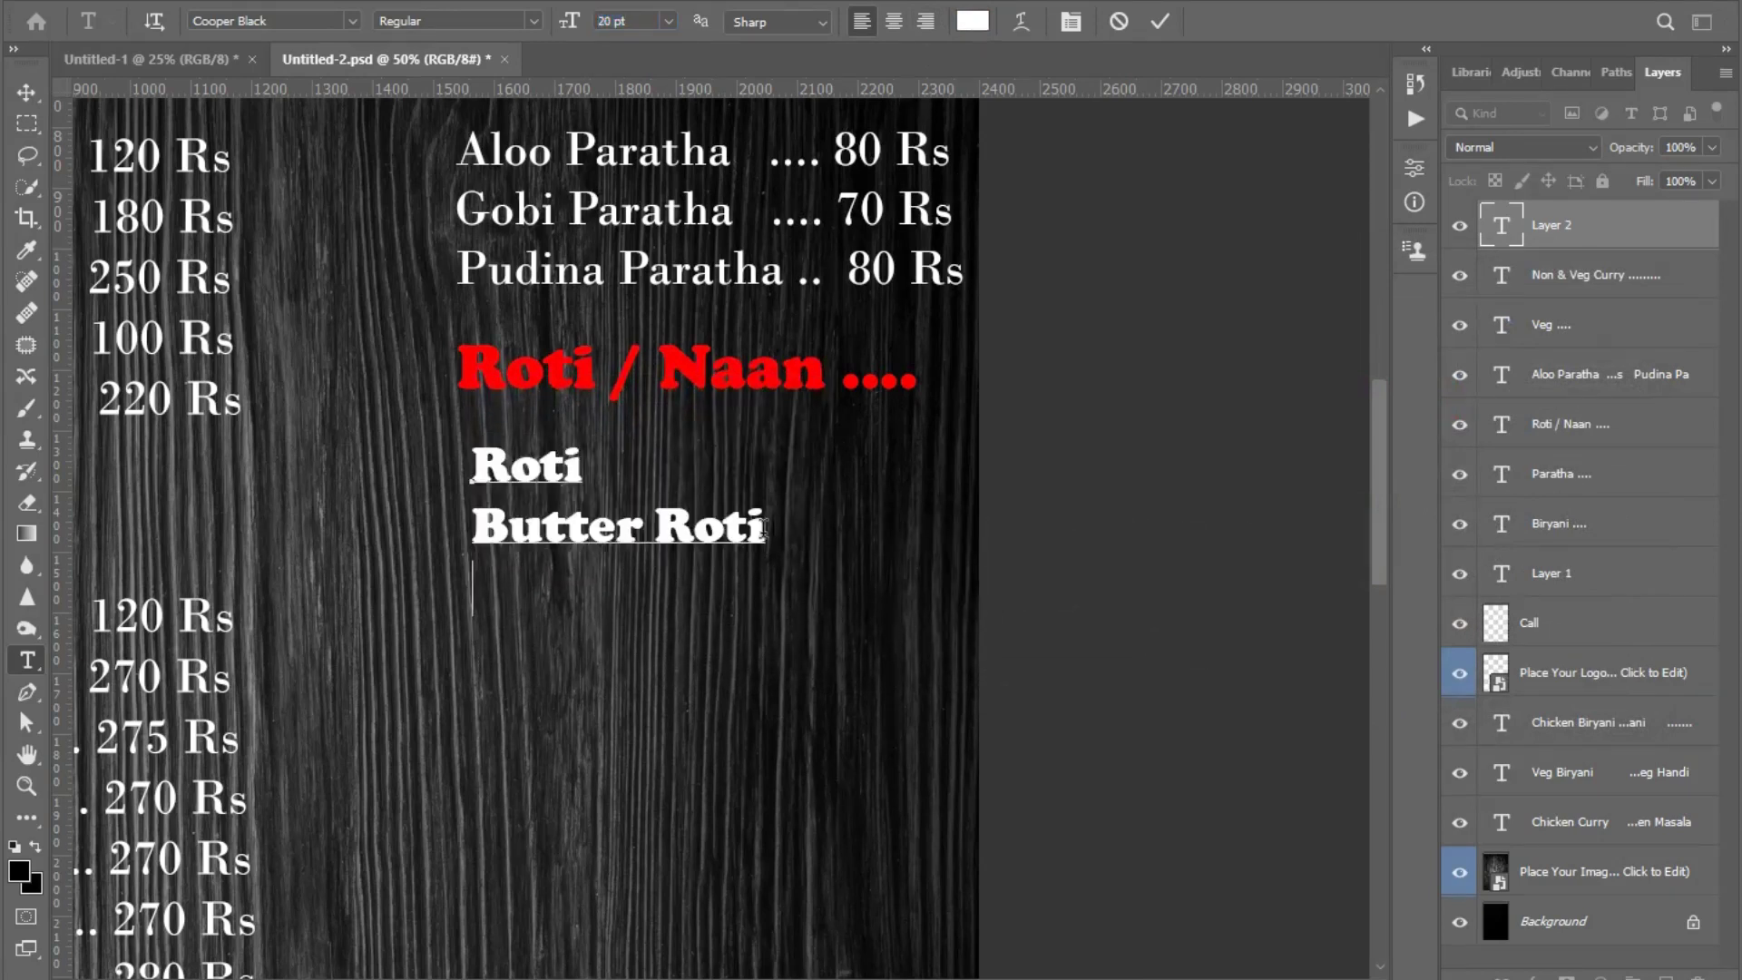
text(Plain )
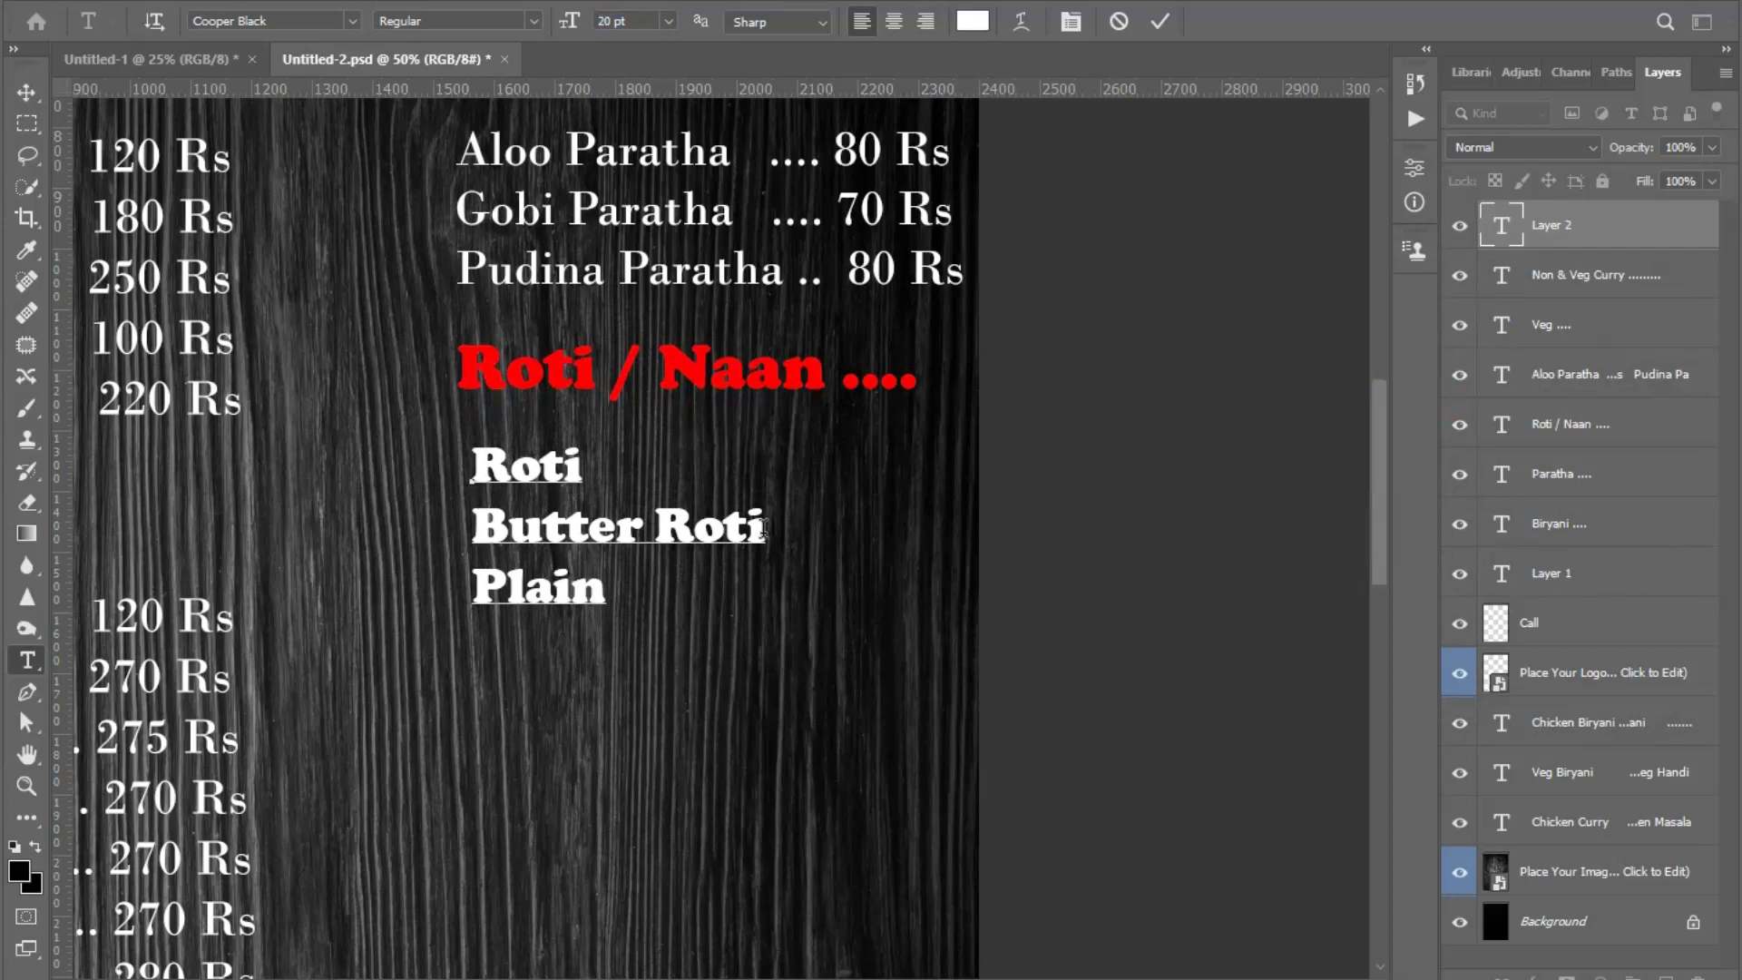
text(Naan)
key(BackSpace)
text(an)
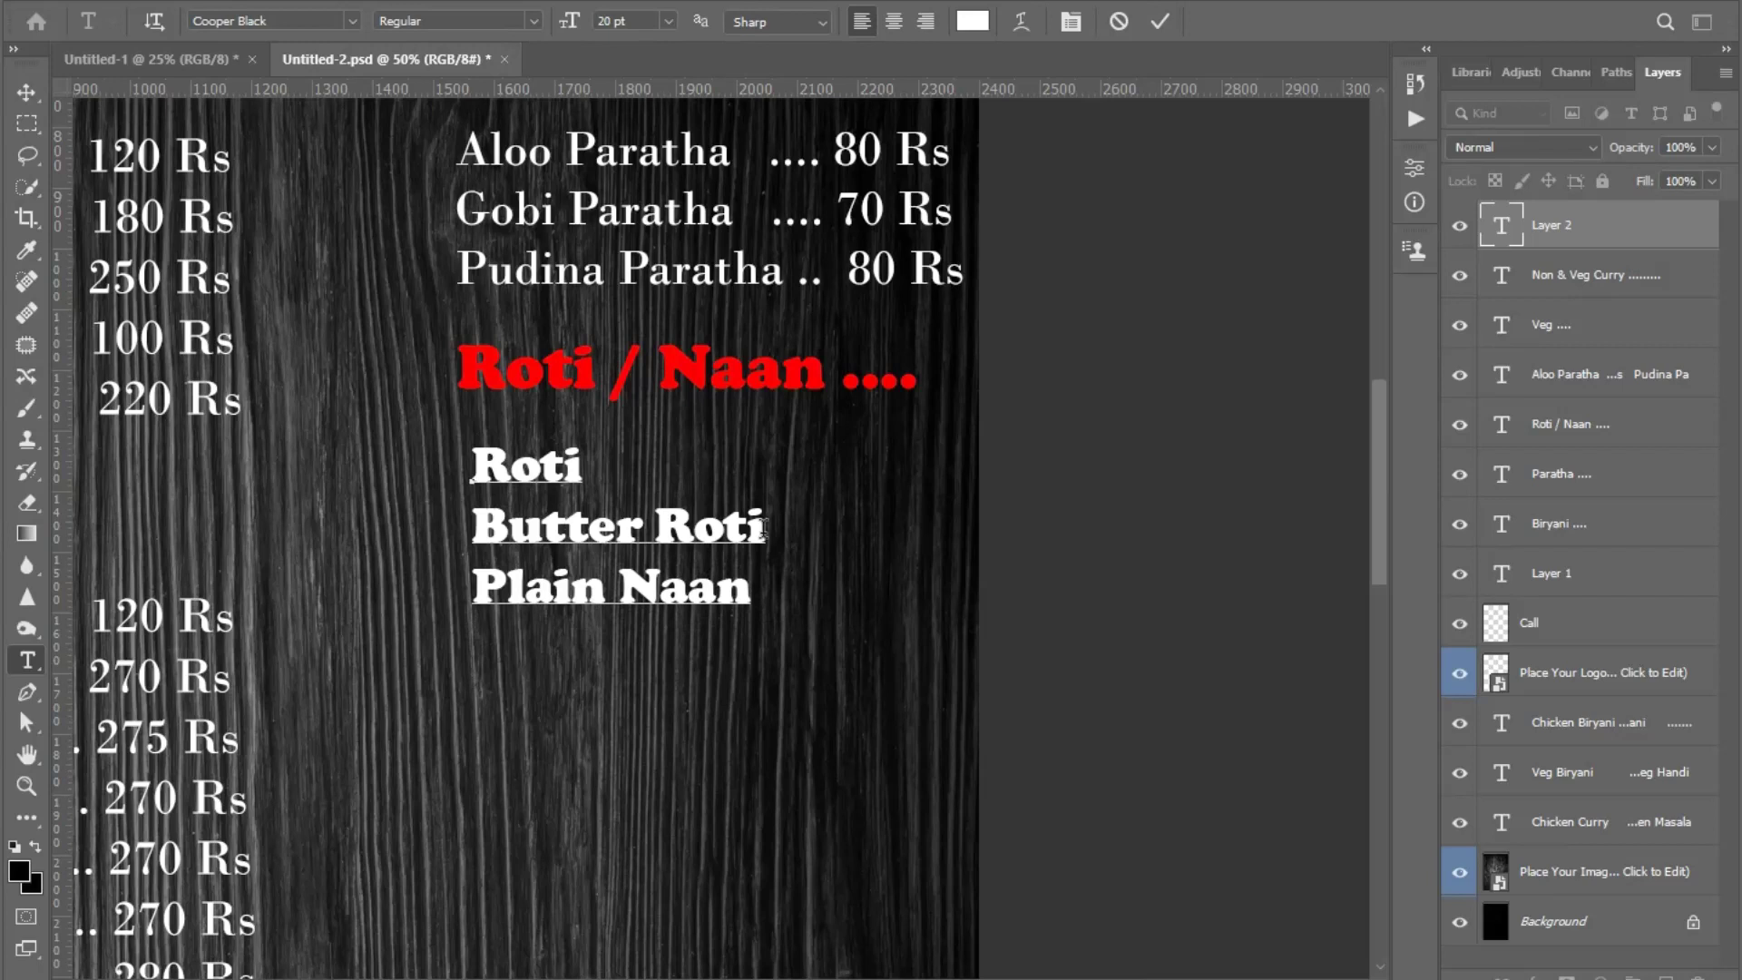
text(b)
key(BackSpace)
text(But)
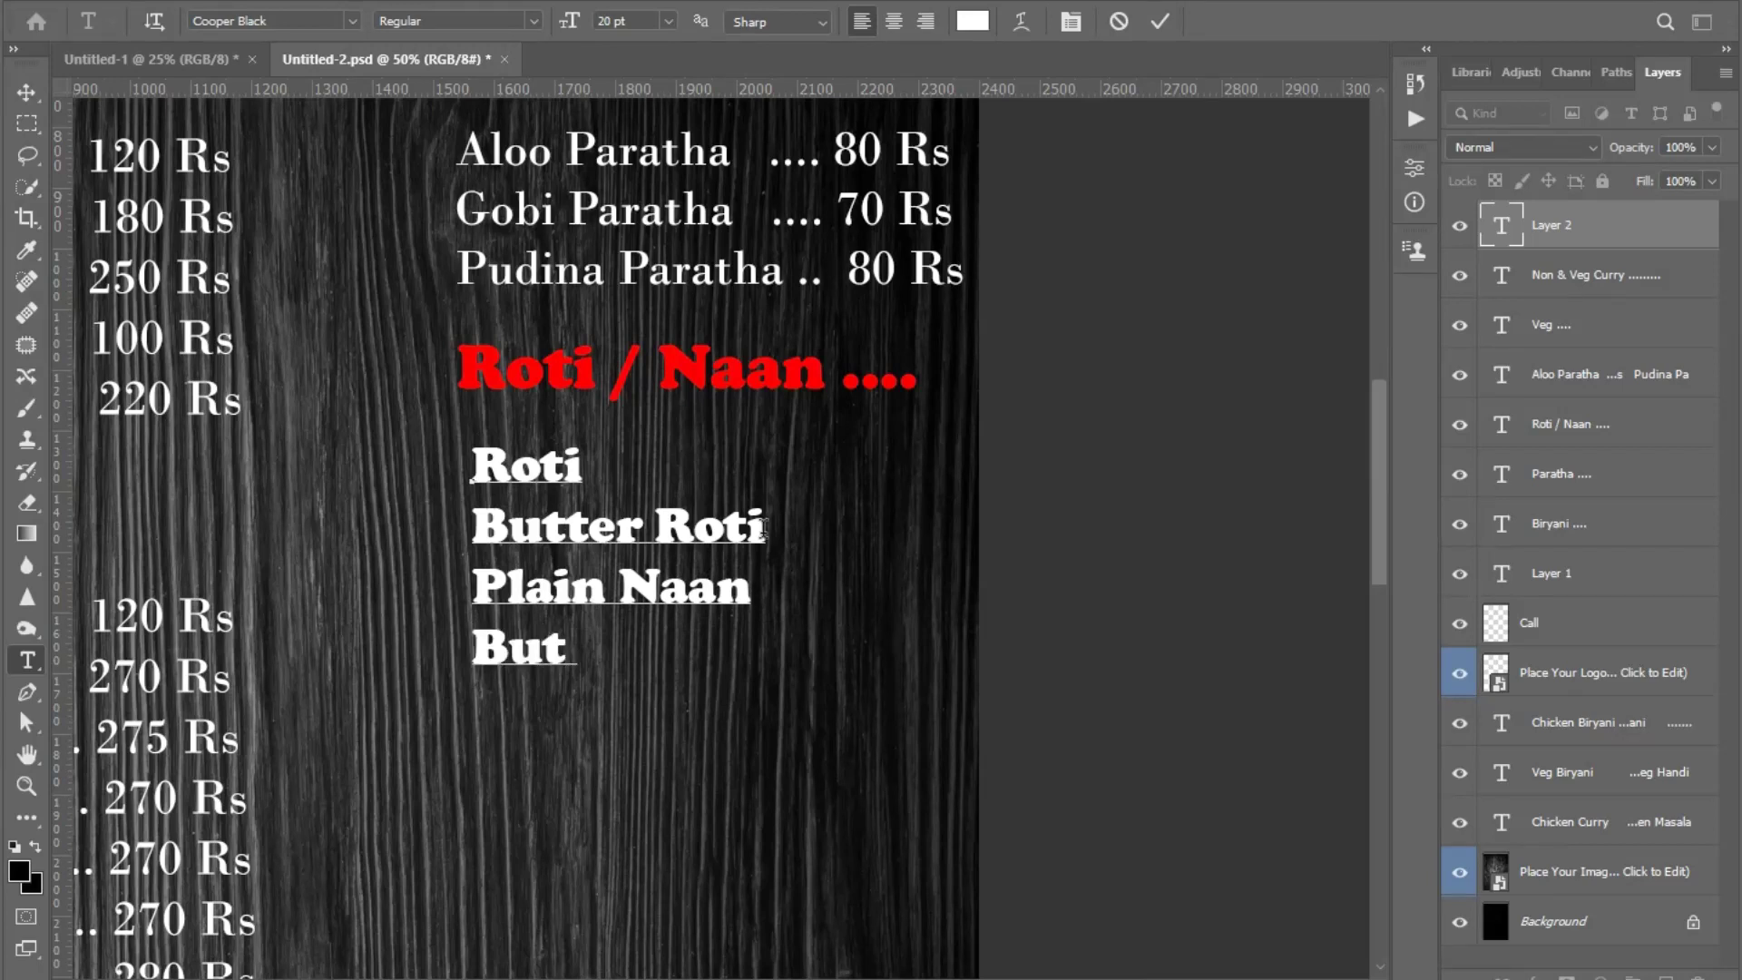
text(ter Naan)
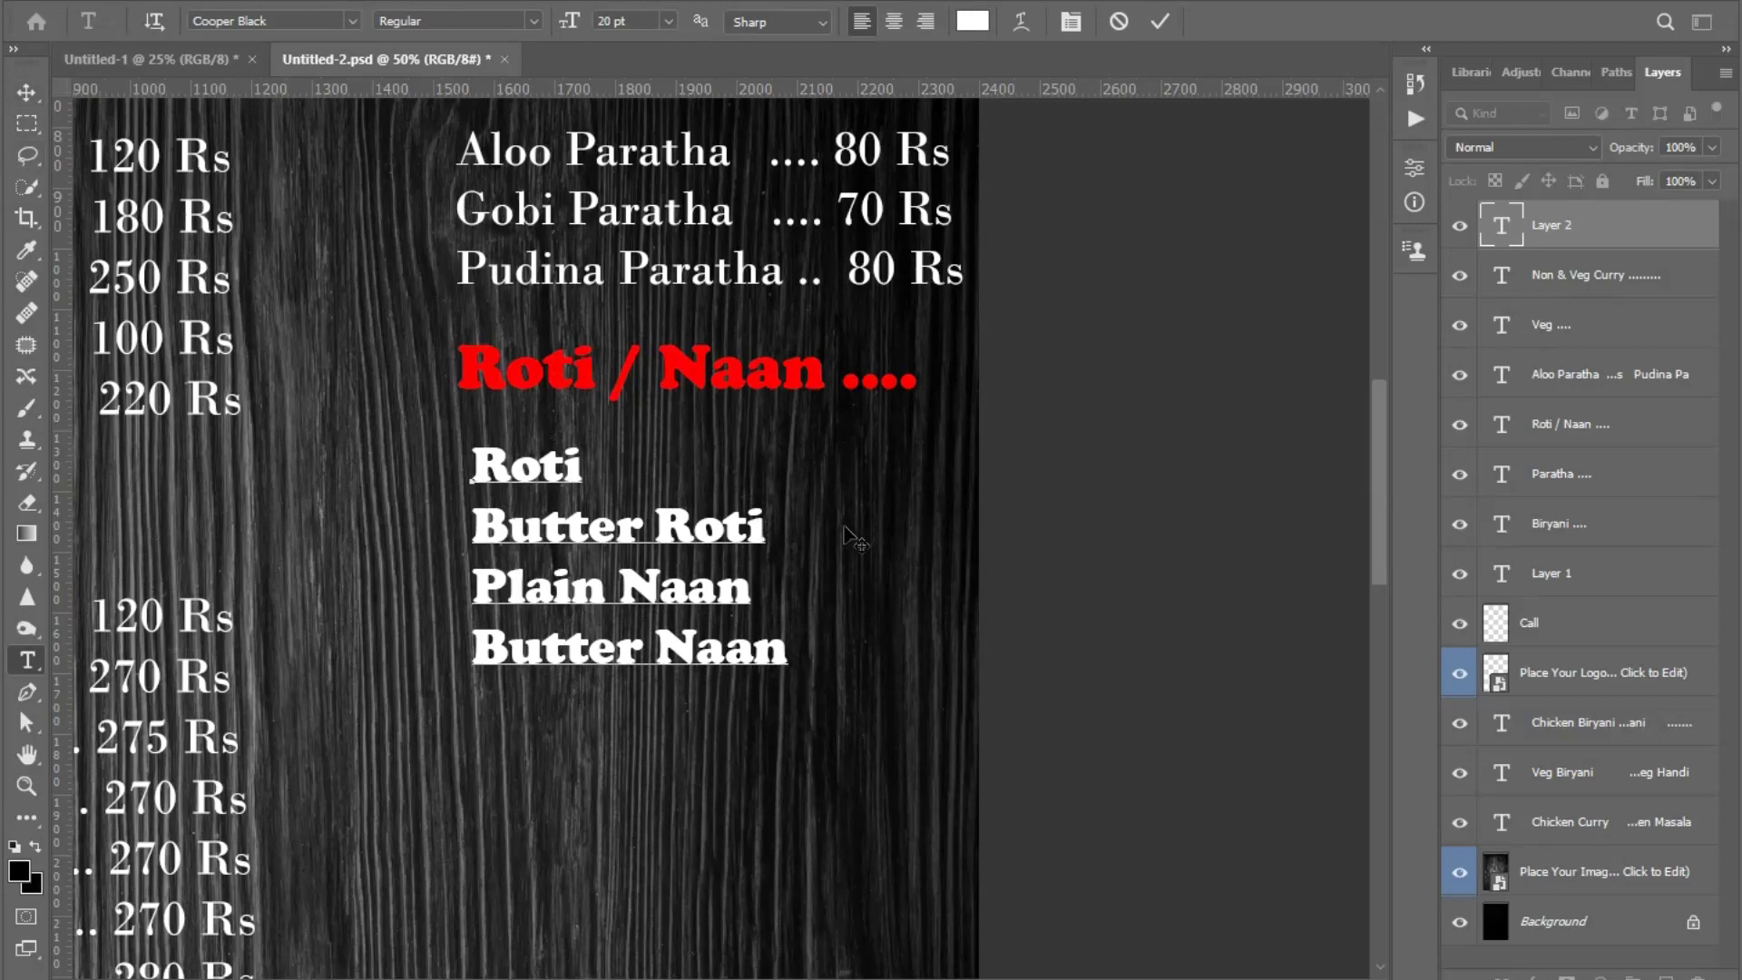
text(....)
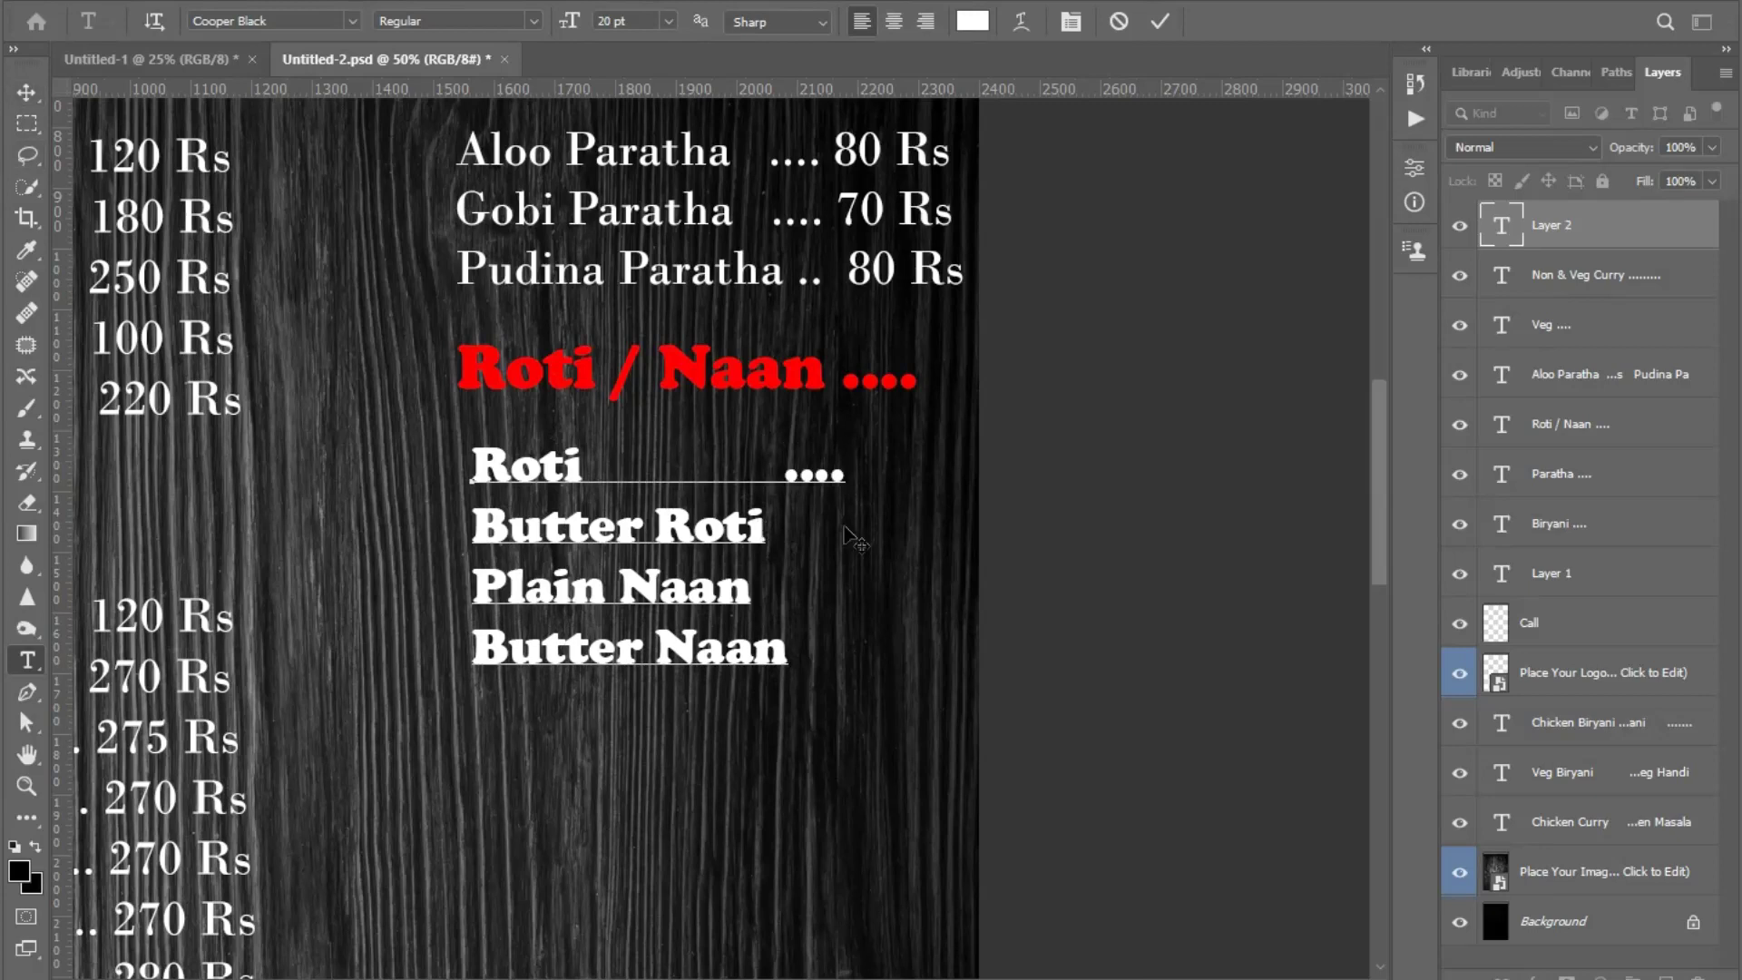
text( 15)
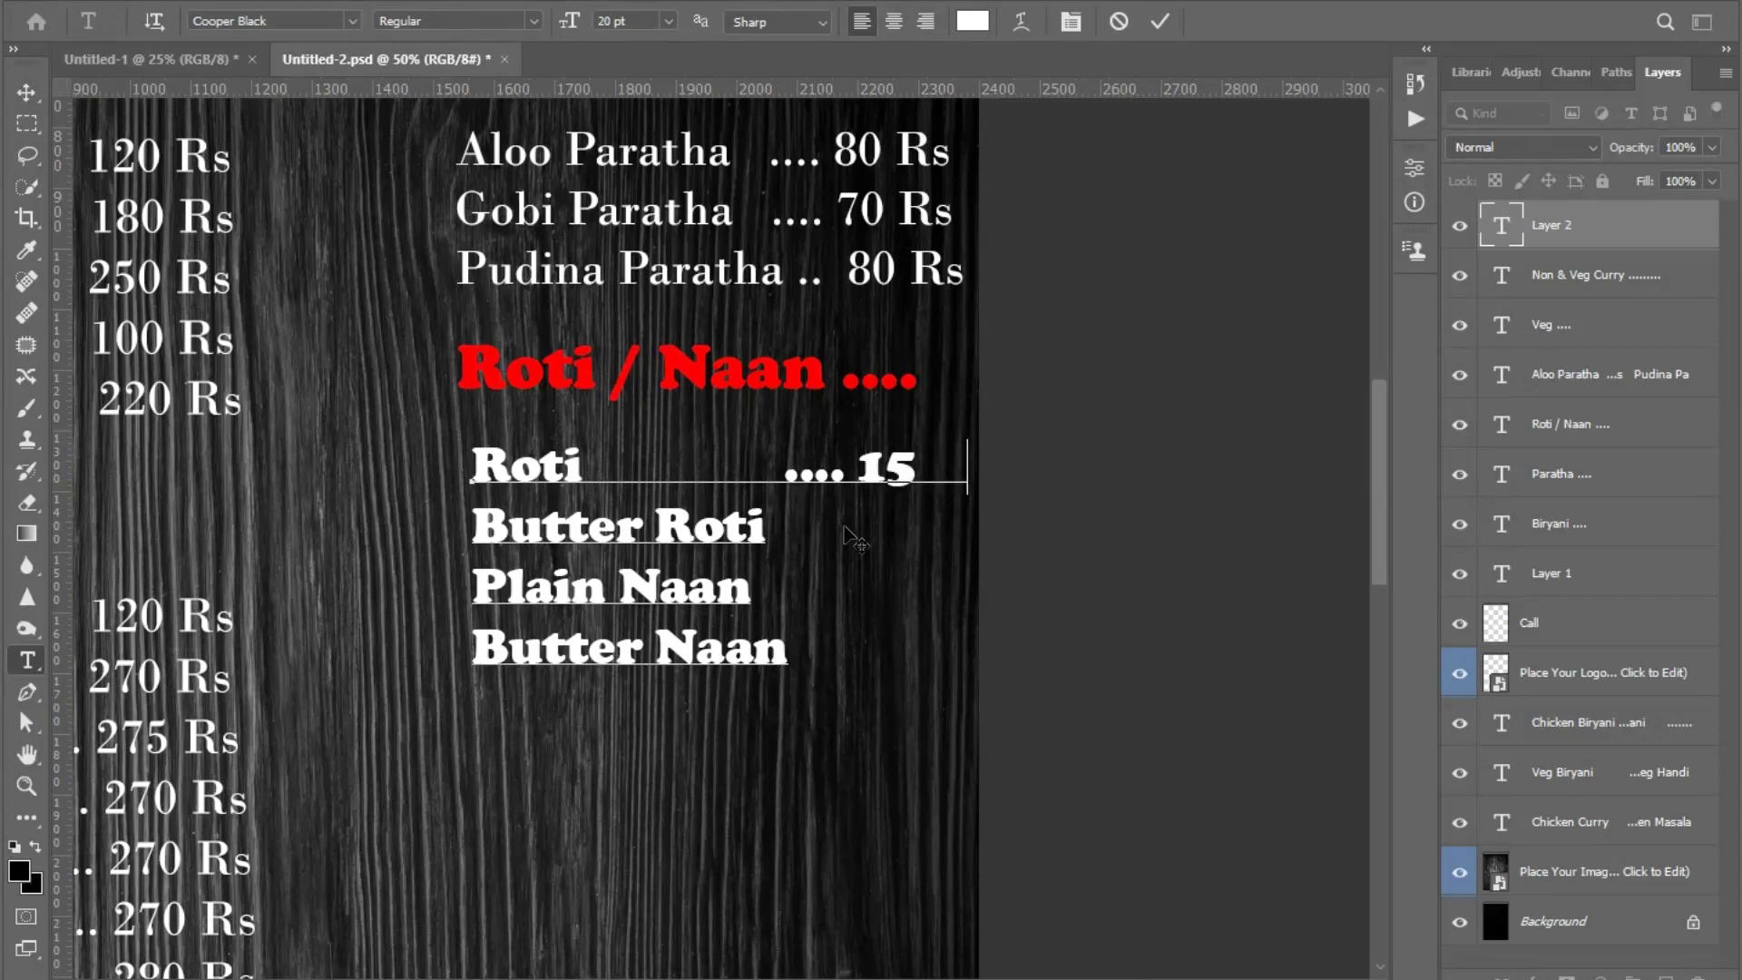
text( Rs)
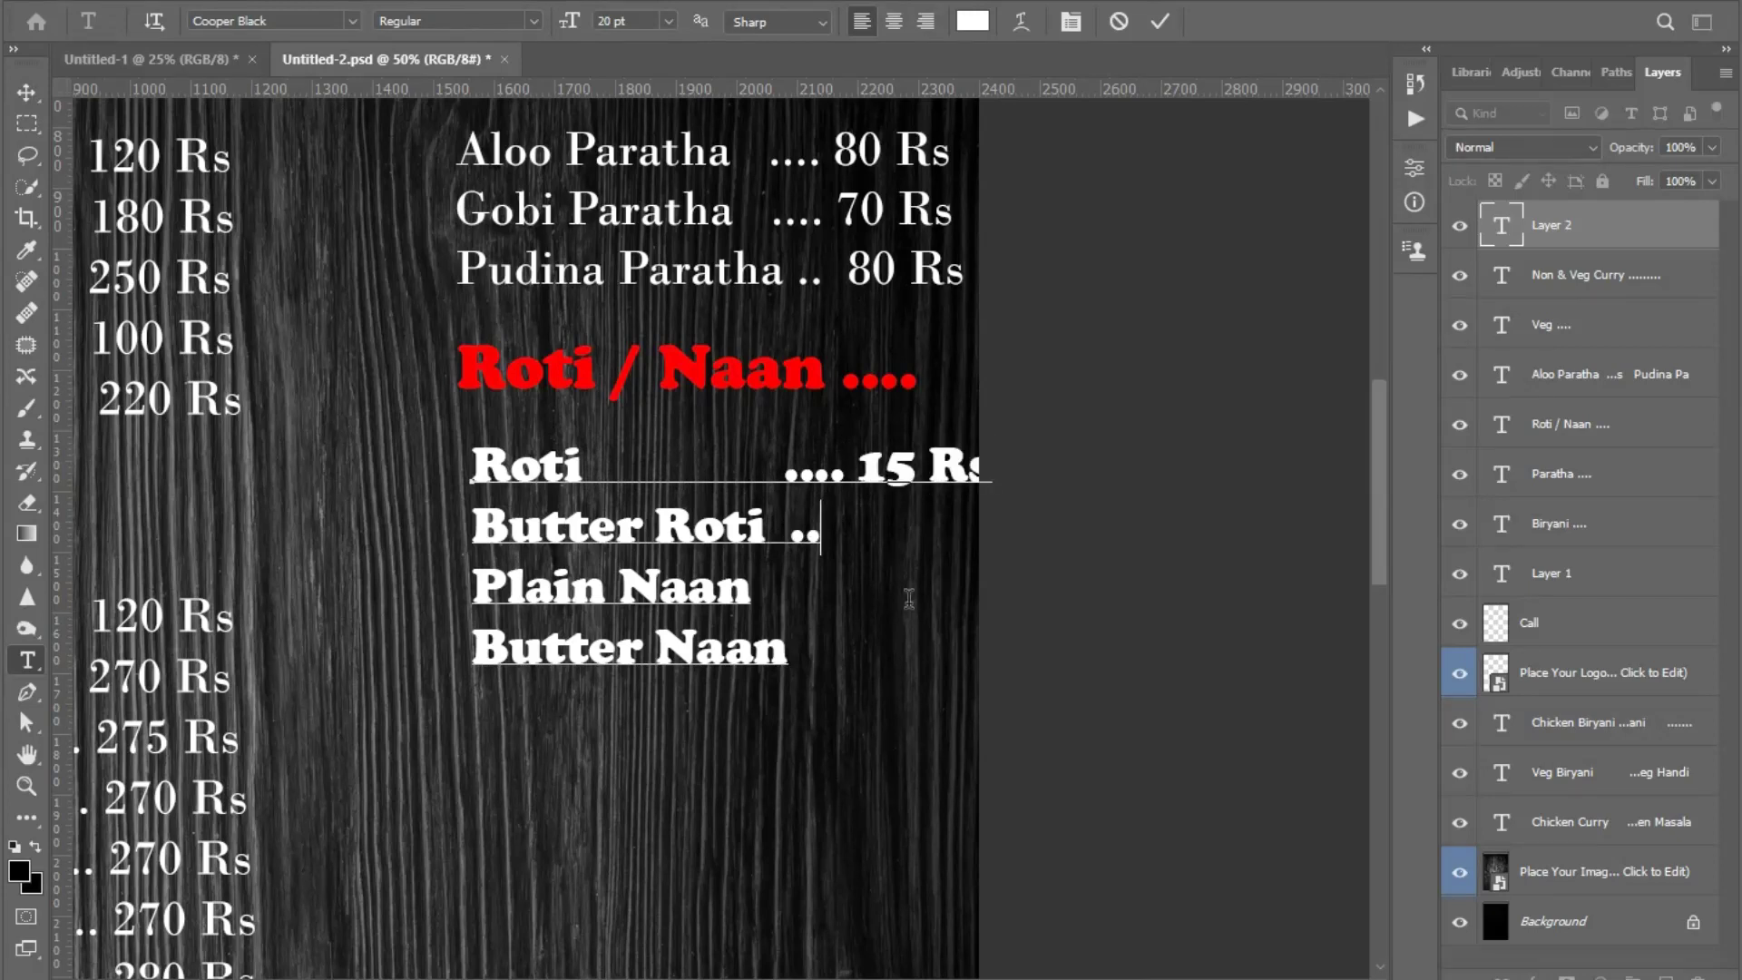
text(20 Rs)
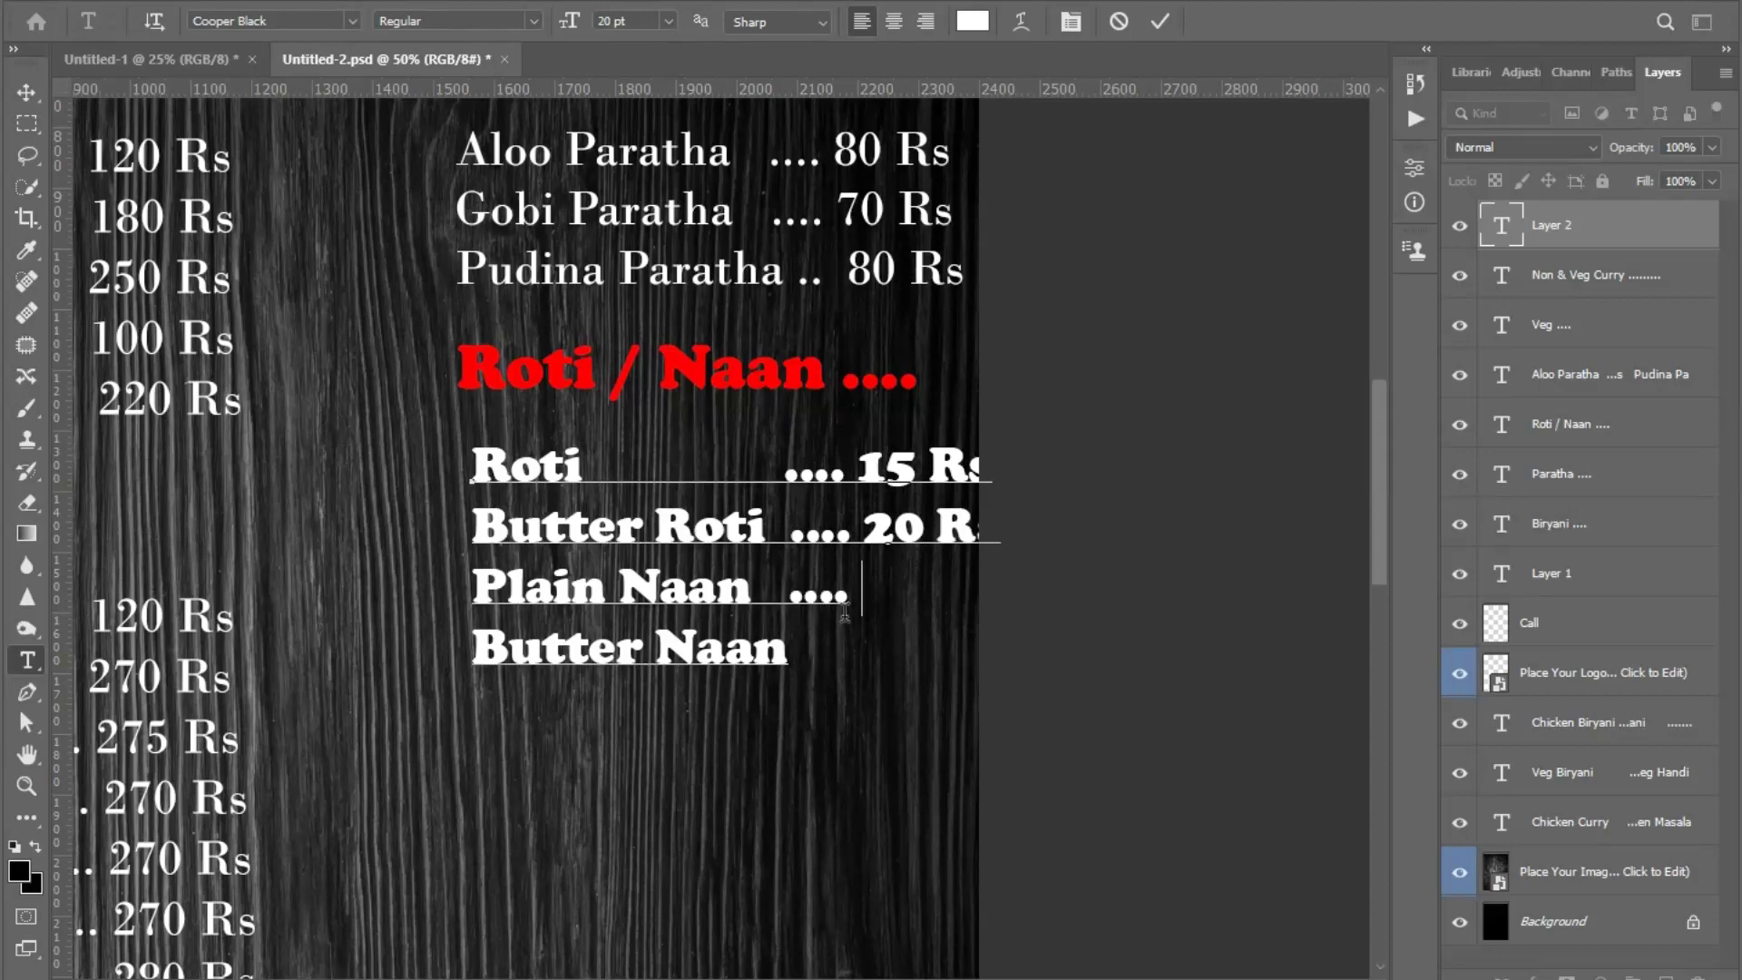
text(25)
text( Rs)
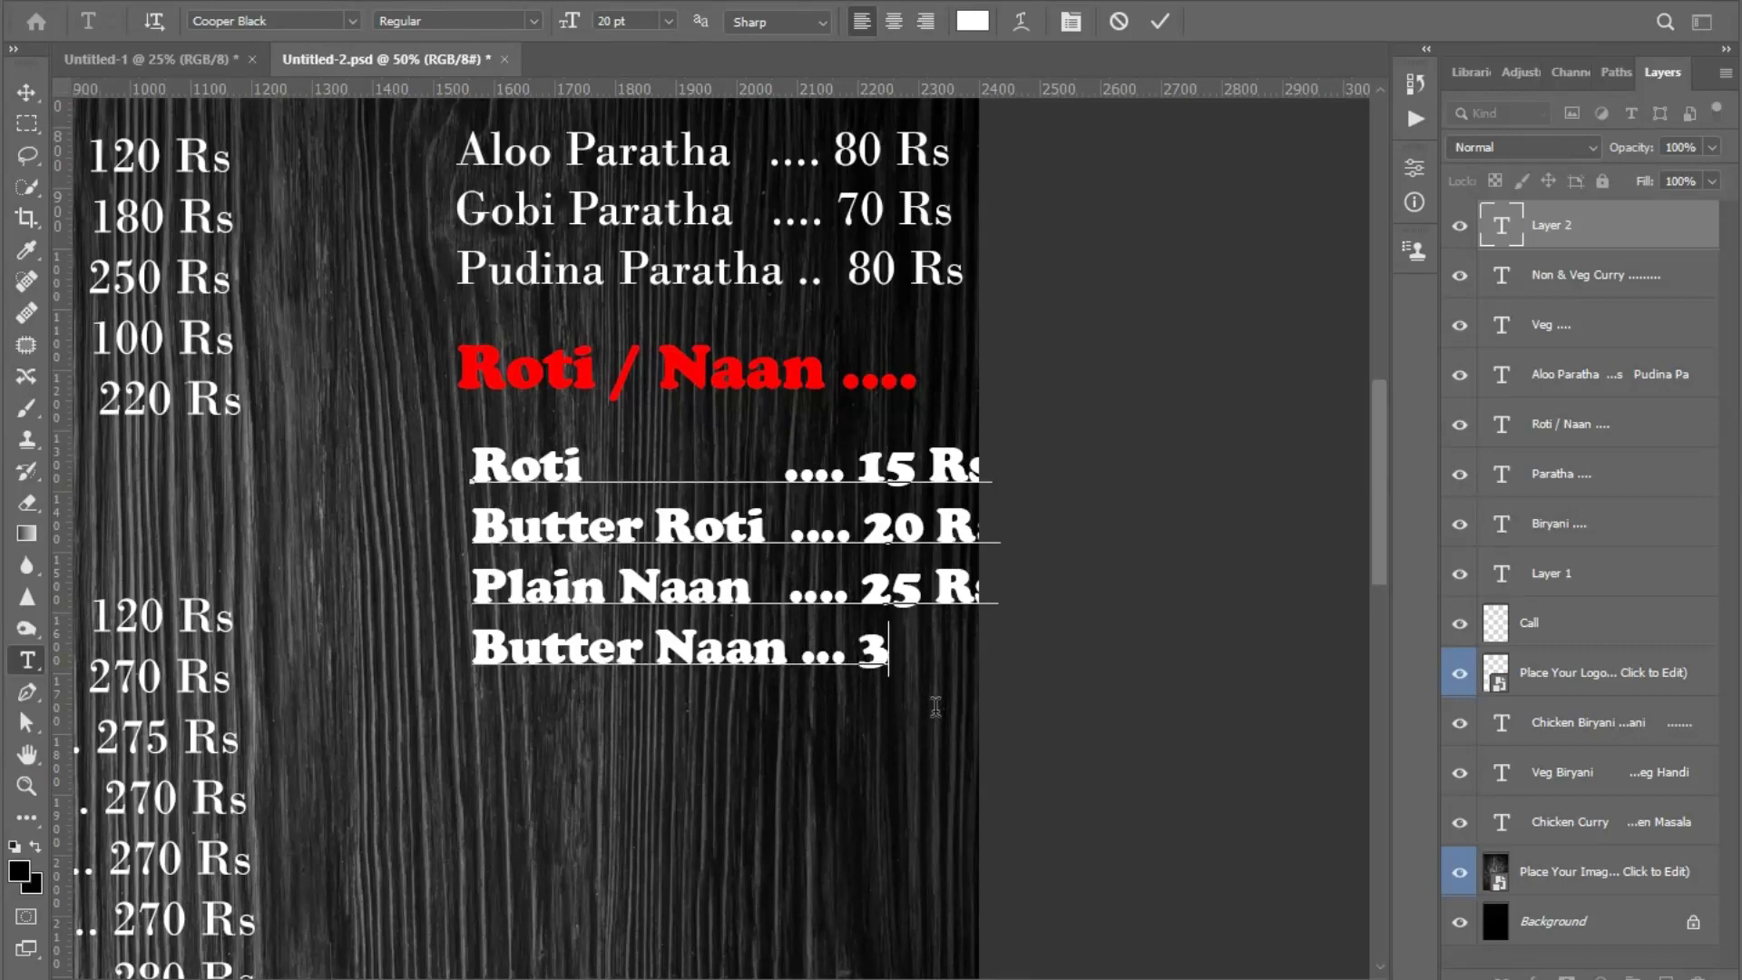
- Finish the Butter Naan 30 Rs price and shift the price block left
text(0 Rs)
triple_click(675, 492)
key(ctrl+a)
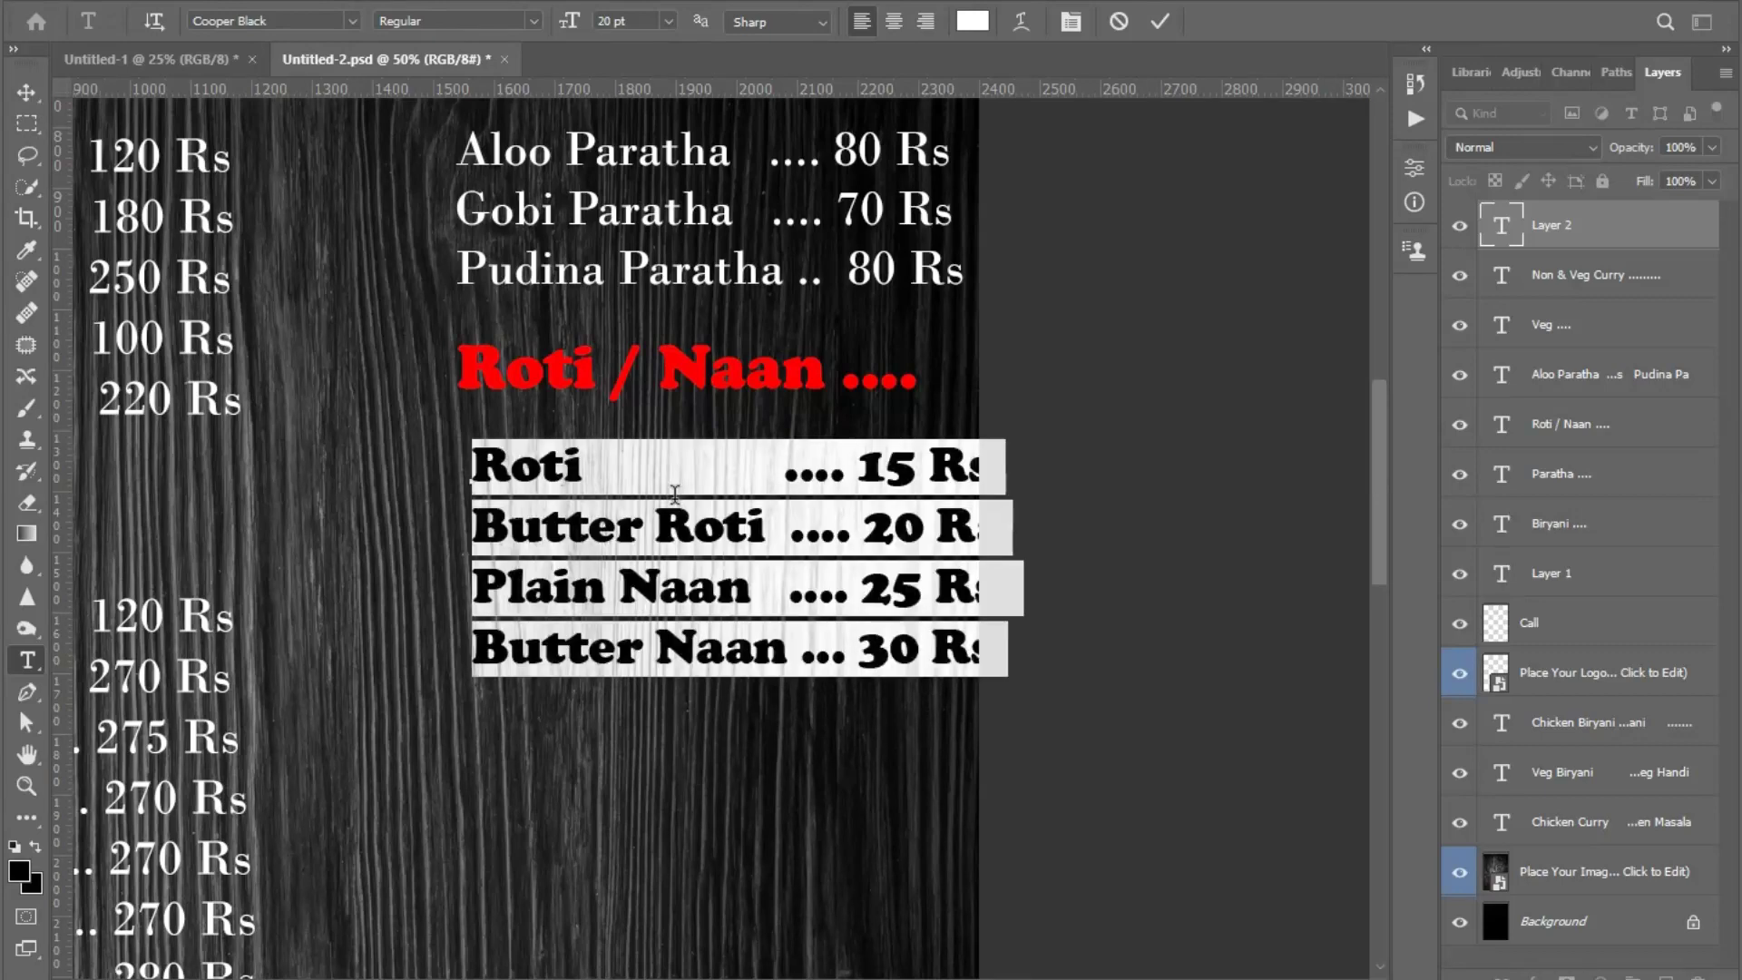
click(13, 95)
drag(439, 495, 402, 493)
- Set all four Roti / Naan price lines in a Bodoni serif font
key(t)
click(581, 467)
key(ctrl+a)
click(352, 21)
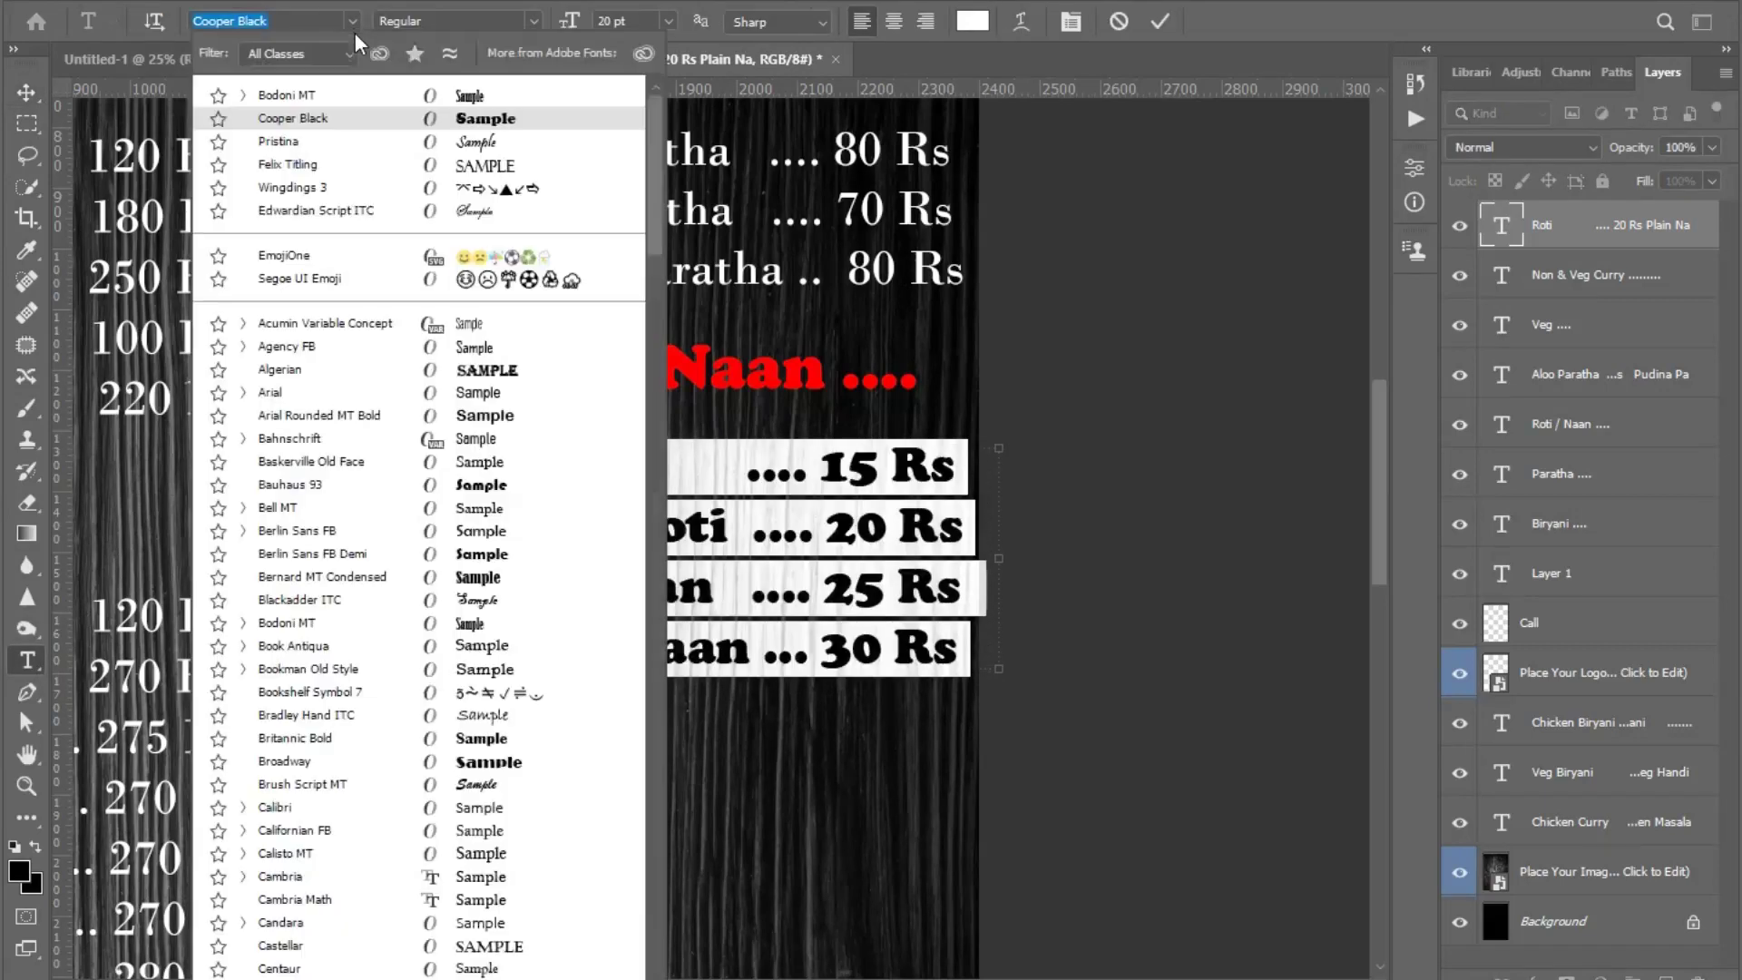
click(303, 622)
key(ctrl+Return)
- Nudge the price block up and right under its heading, then zoom out to the whole menu
key(v)
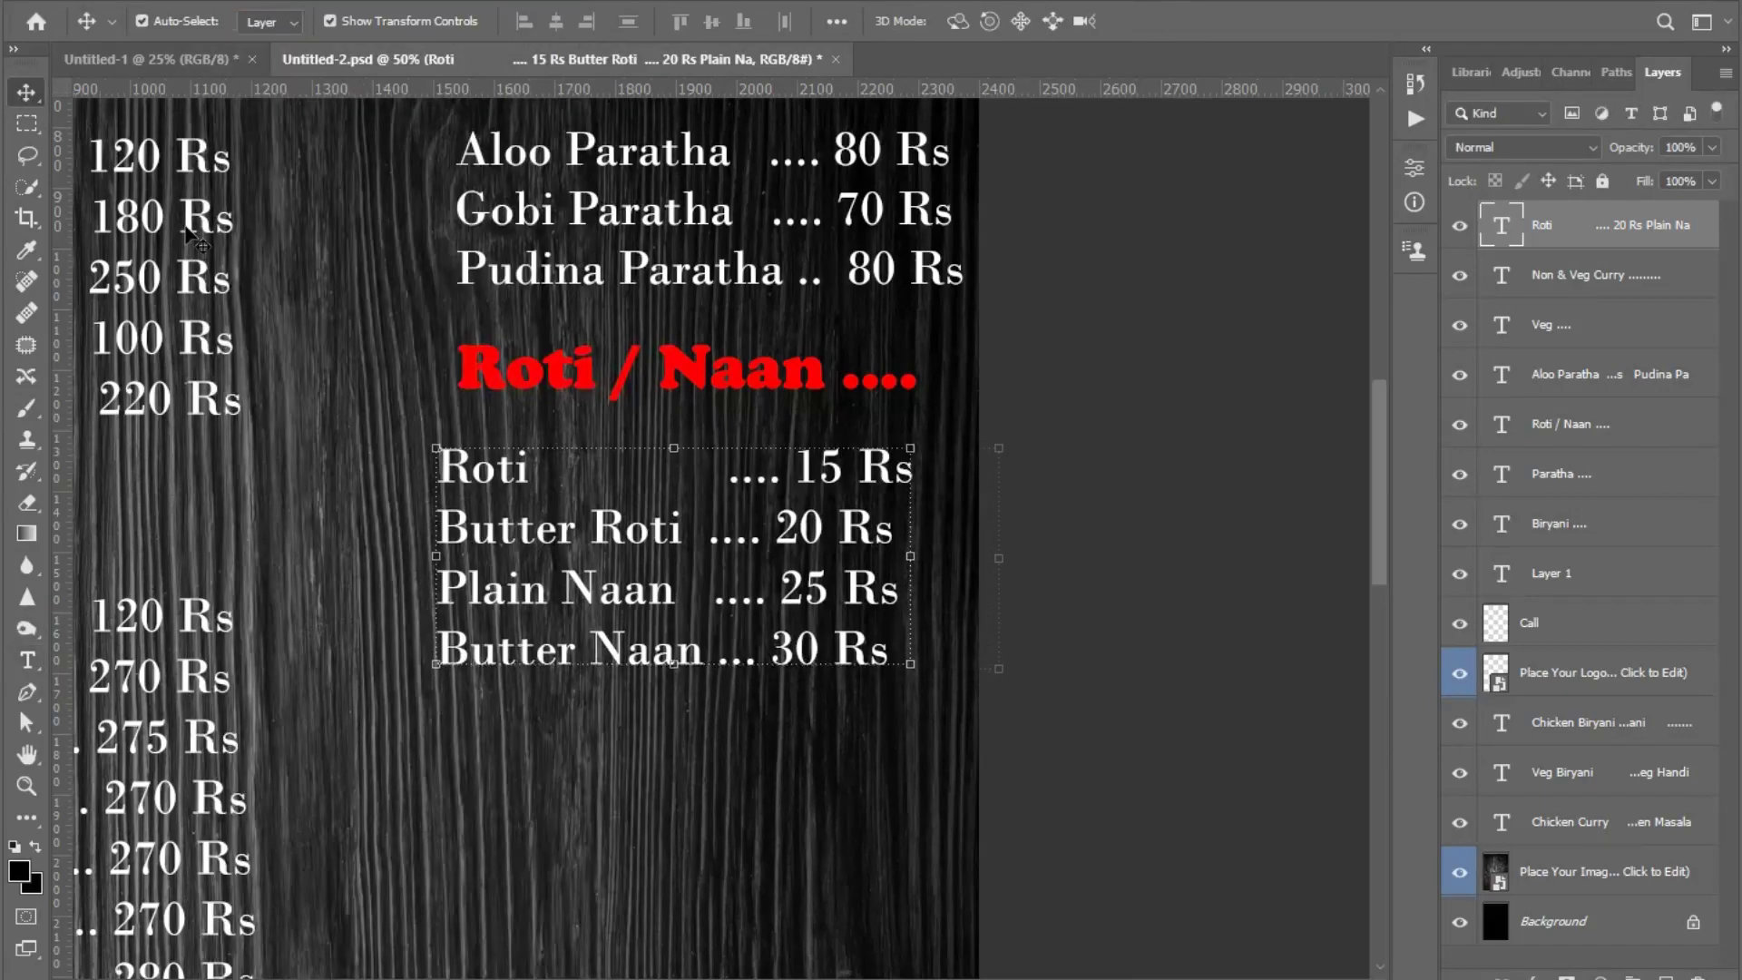
key(shift+Up)
key(shift+Up)
key(shift+Up)
key(shift+Up)
key(shift+Up)
key(shift+Right)
key(shift+Right)
key(shift+Right)
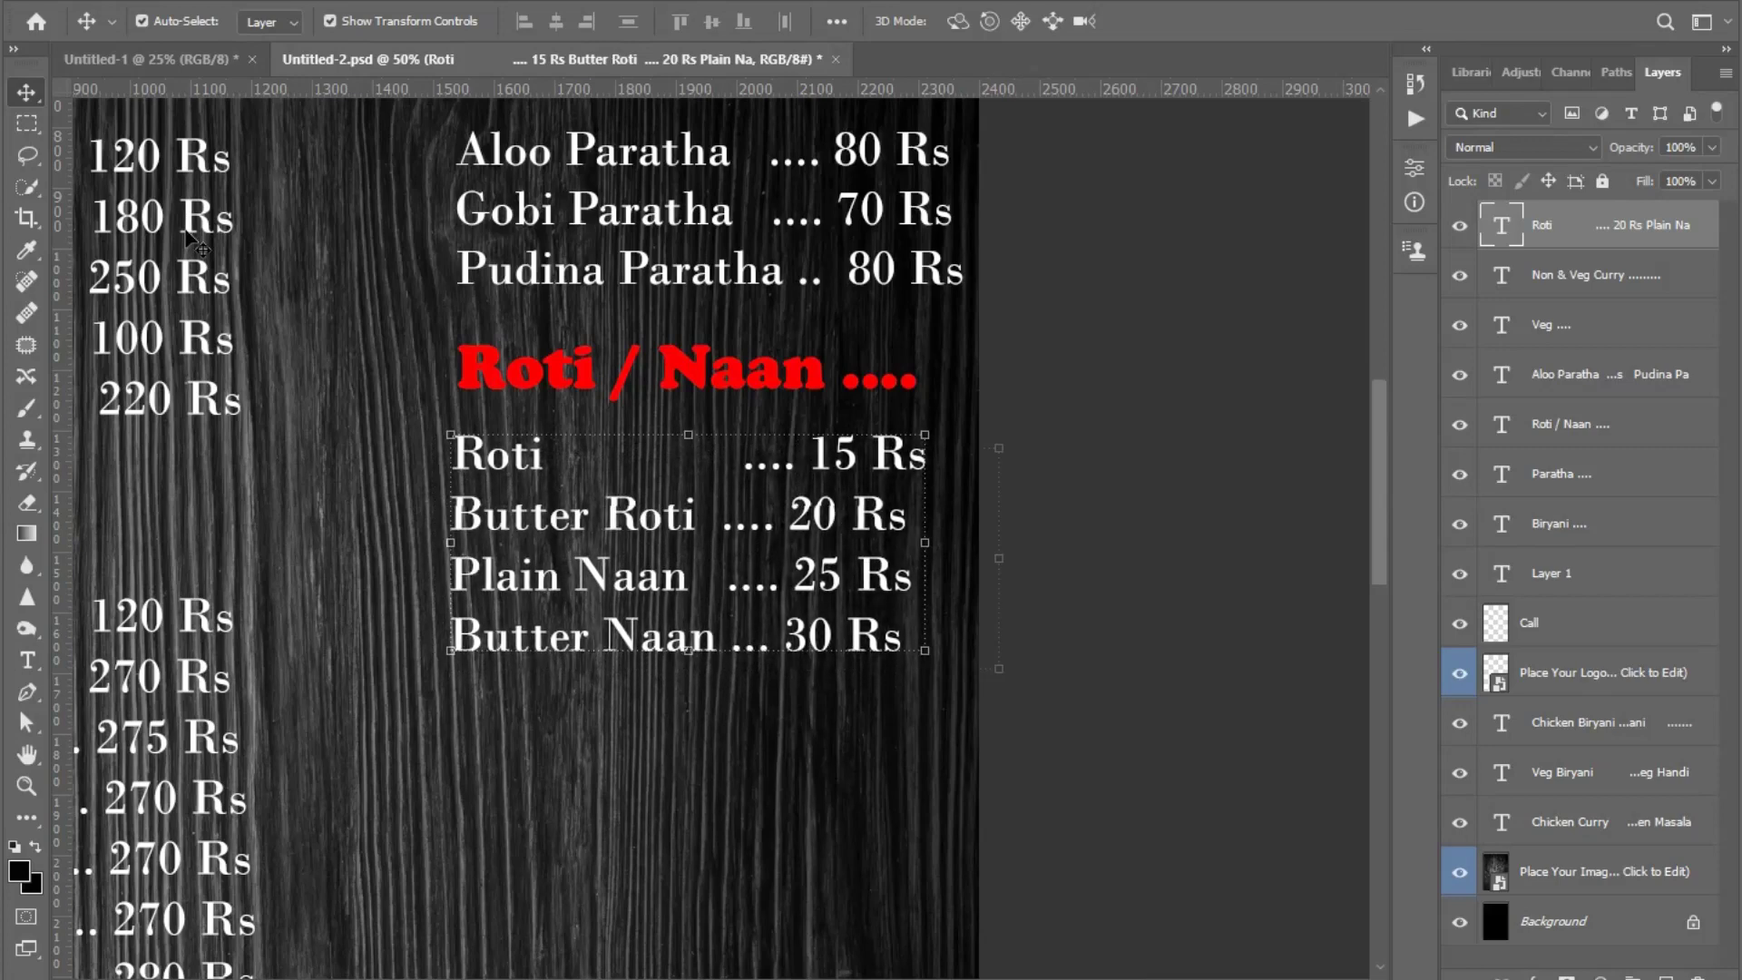
key(shift+Right)
key(shift+Right)
key(shift+Right)
click(1143, 481)
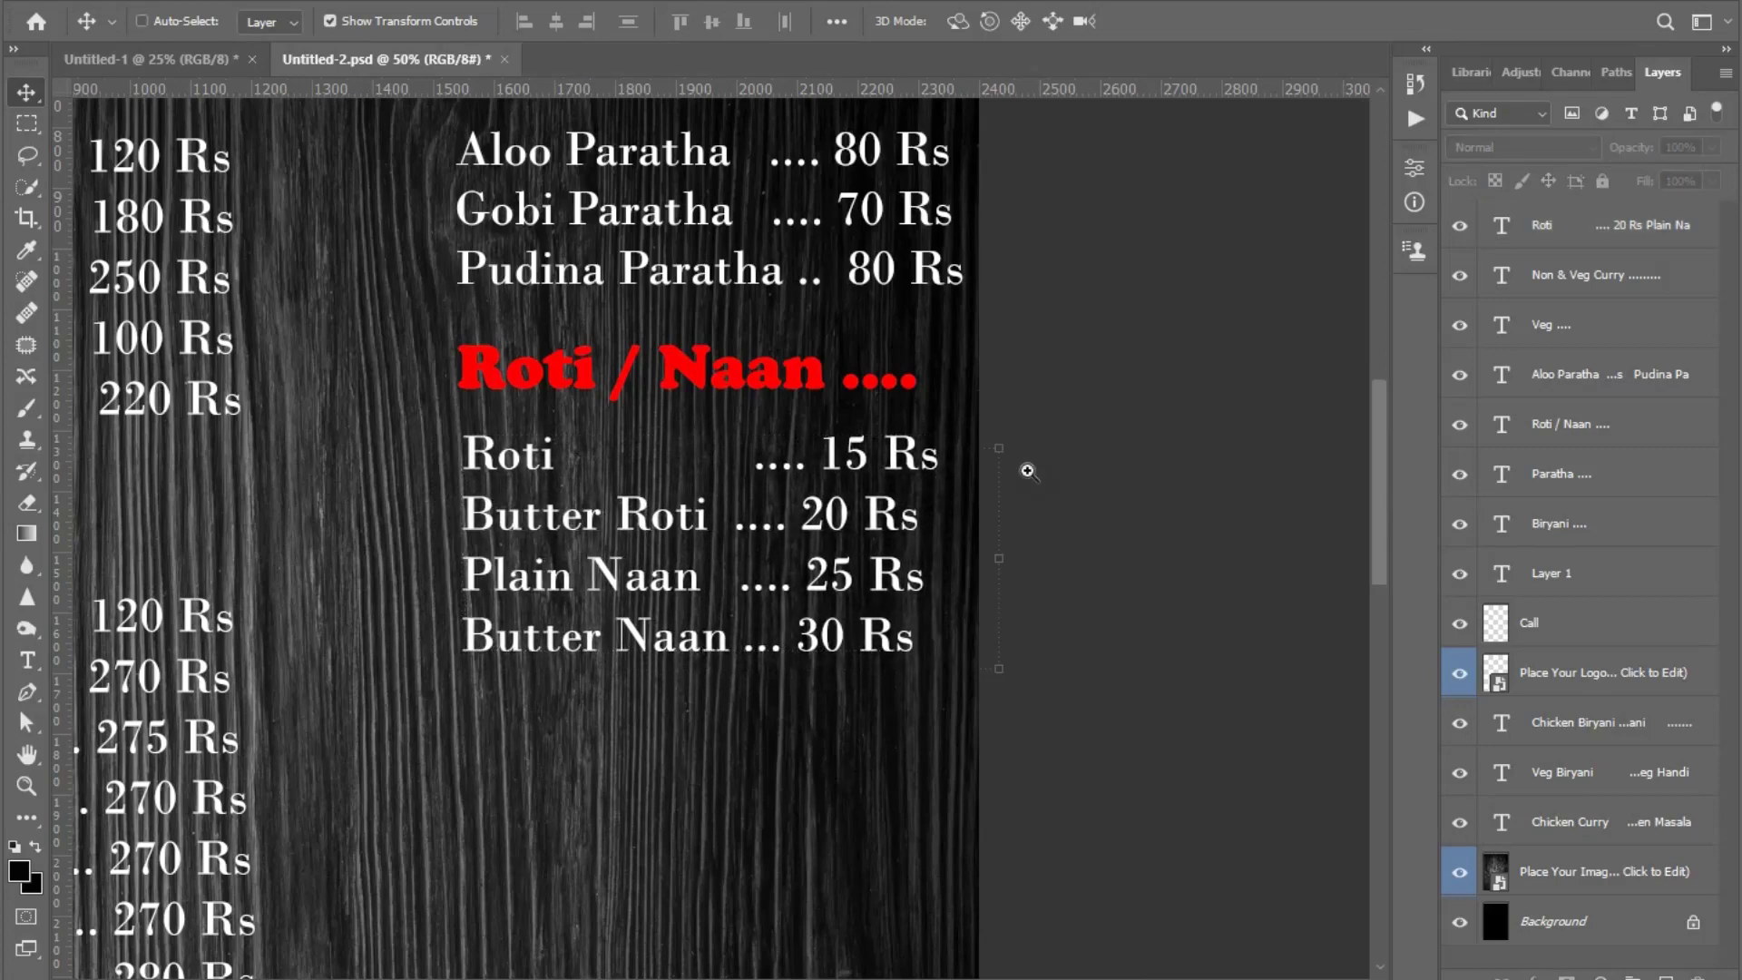
ctrl+alt+click(1026, 470)
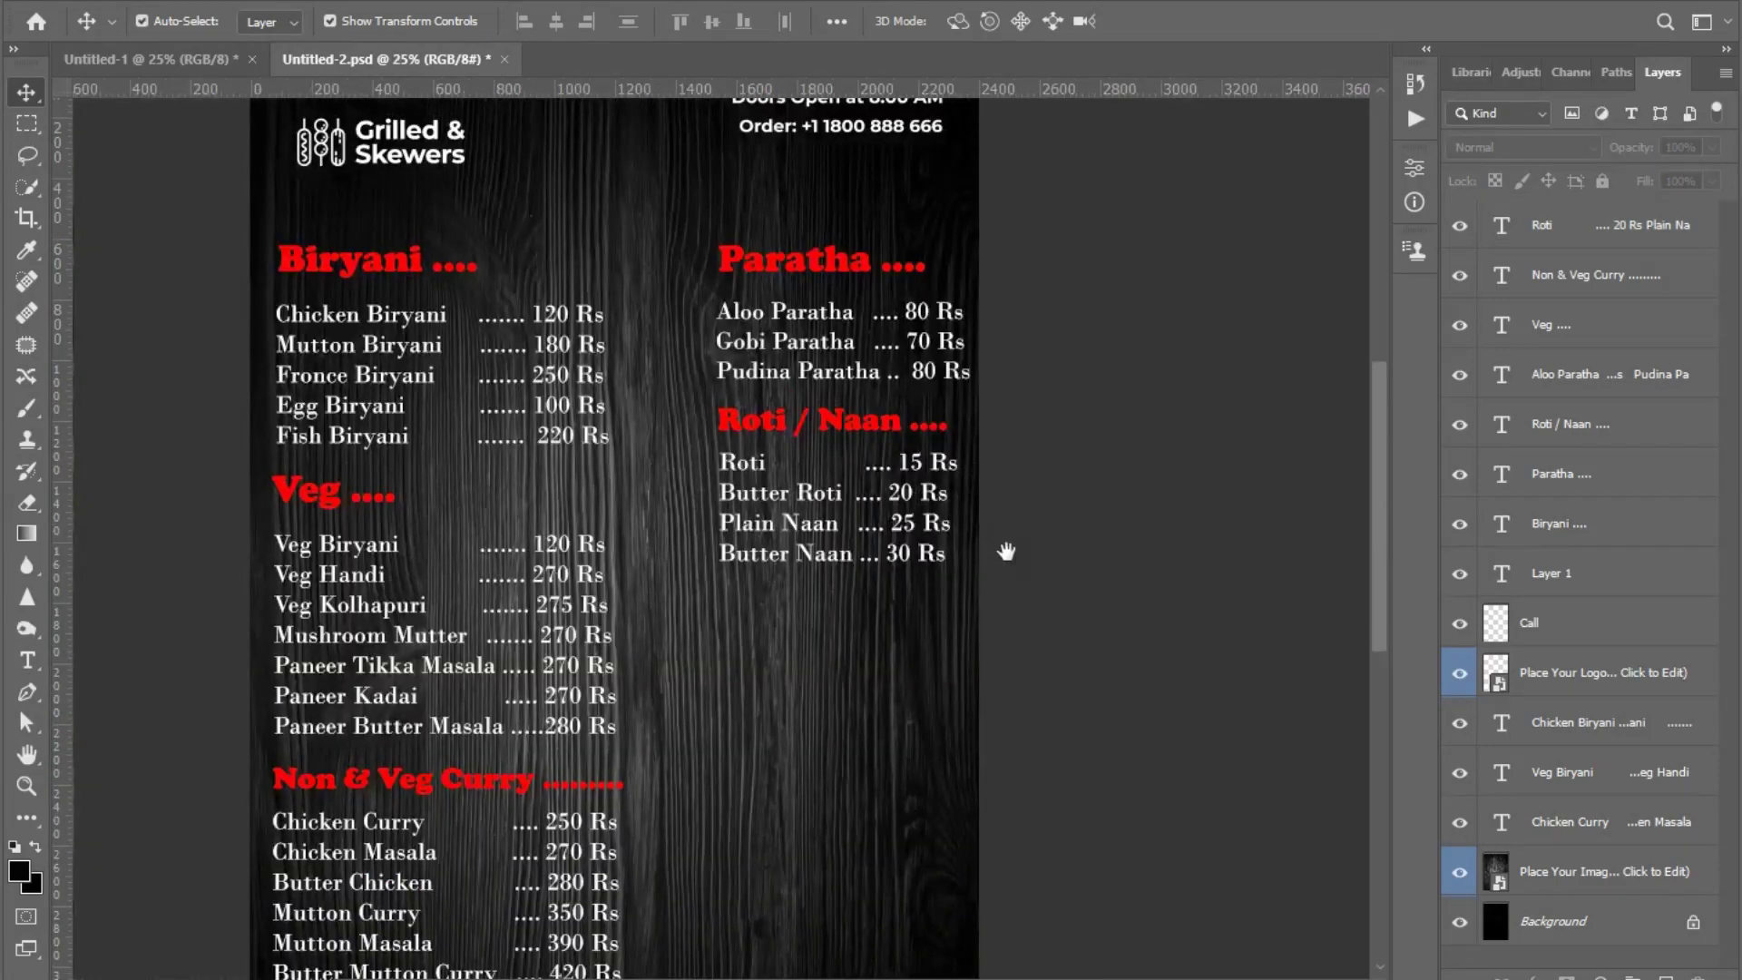
drag(1006, 551, 1004, 440)
alt+click(1005, 440)
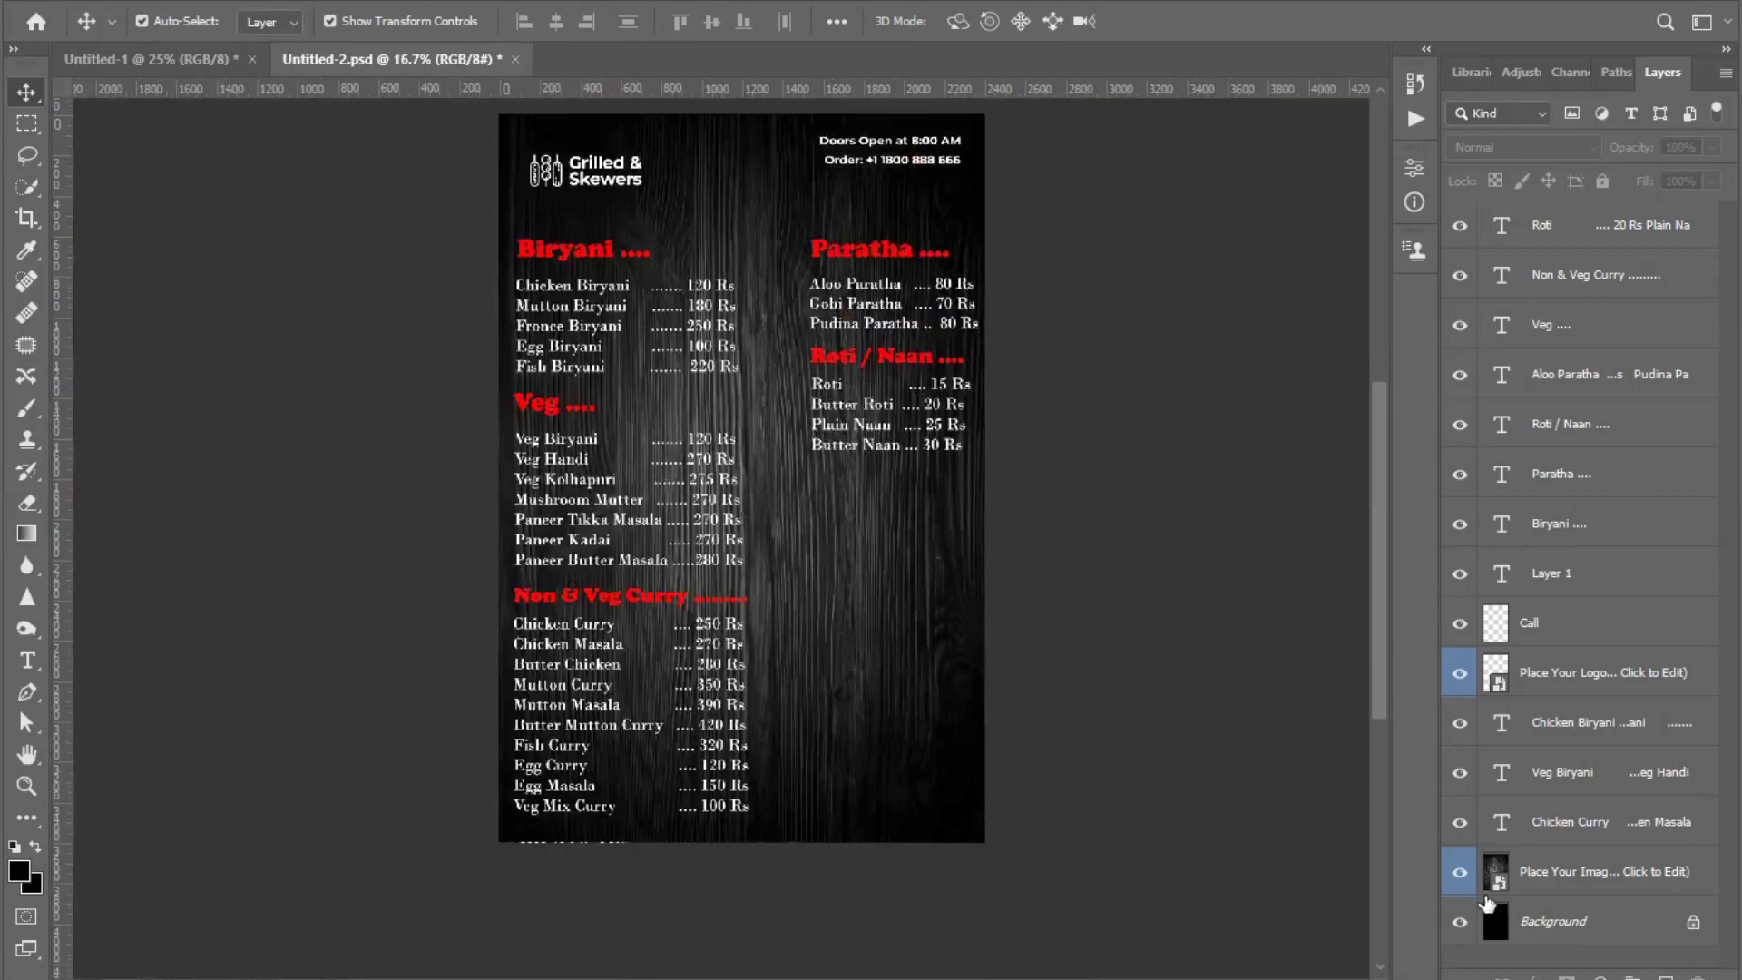
- Copy the iced tea glass beside Roti / Naan and the corn bowl to the menu's top
click(149, 59)
drag(453, 372, 880, 592)
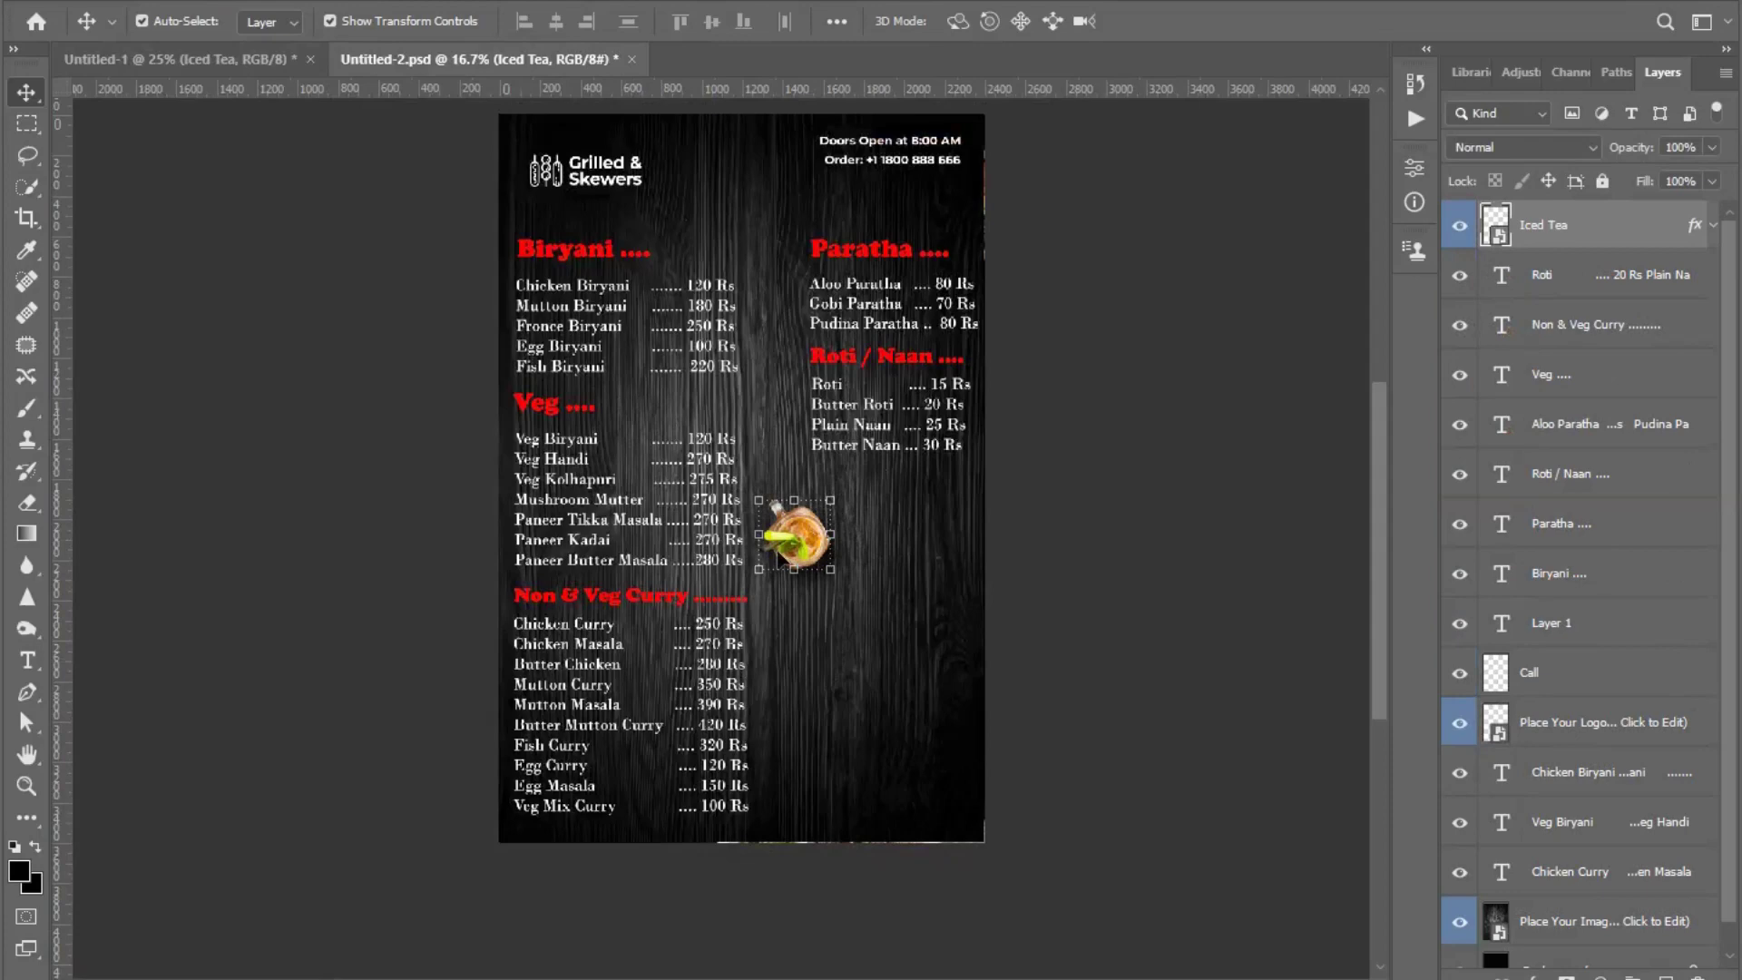
drag(798, 544, 788, 422)
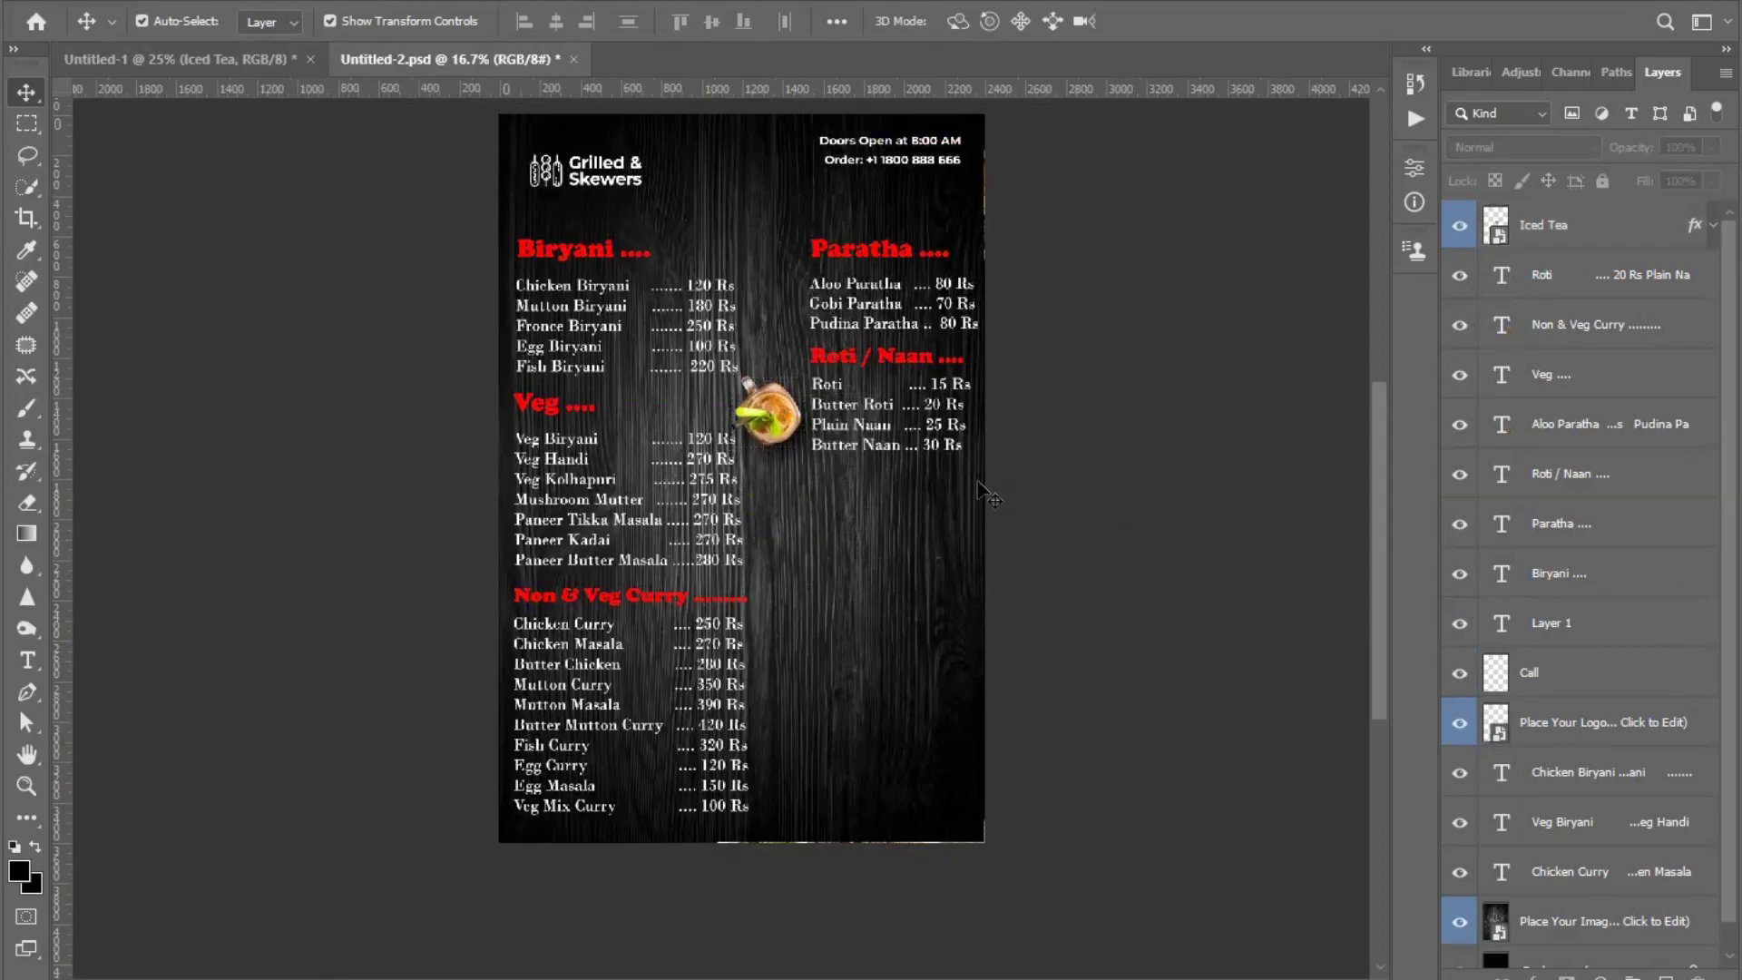
key(ctrl+Tab)
drag(944, 205, 735, 168)
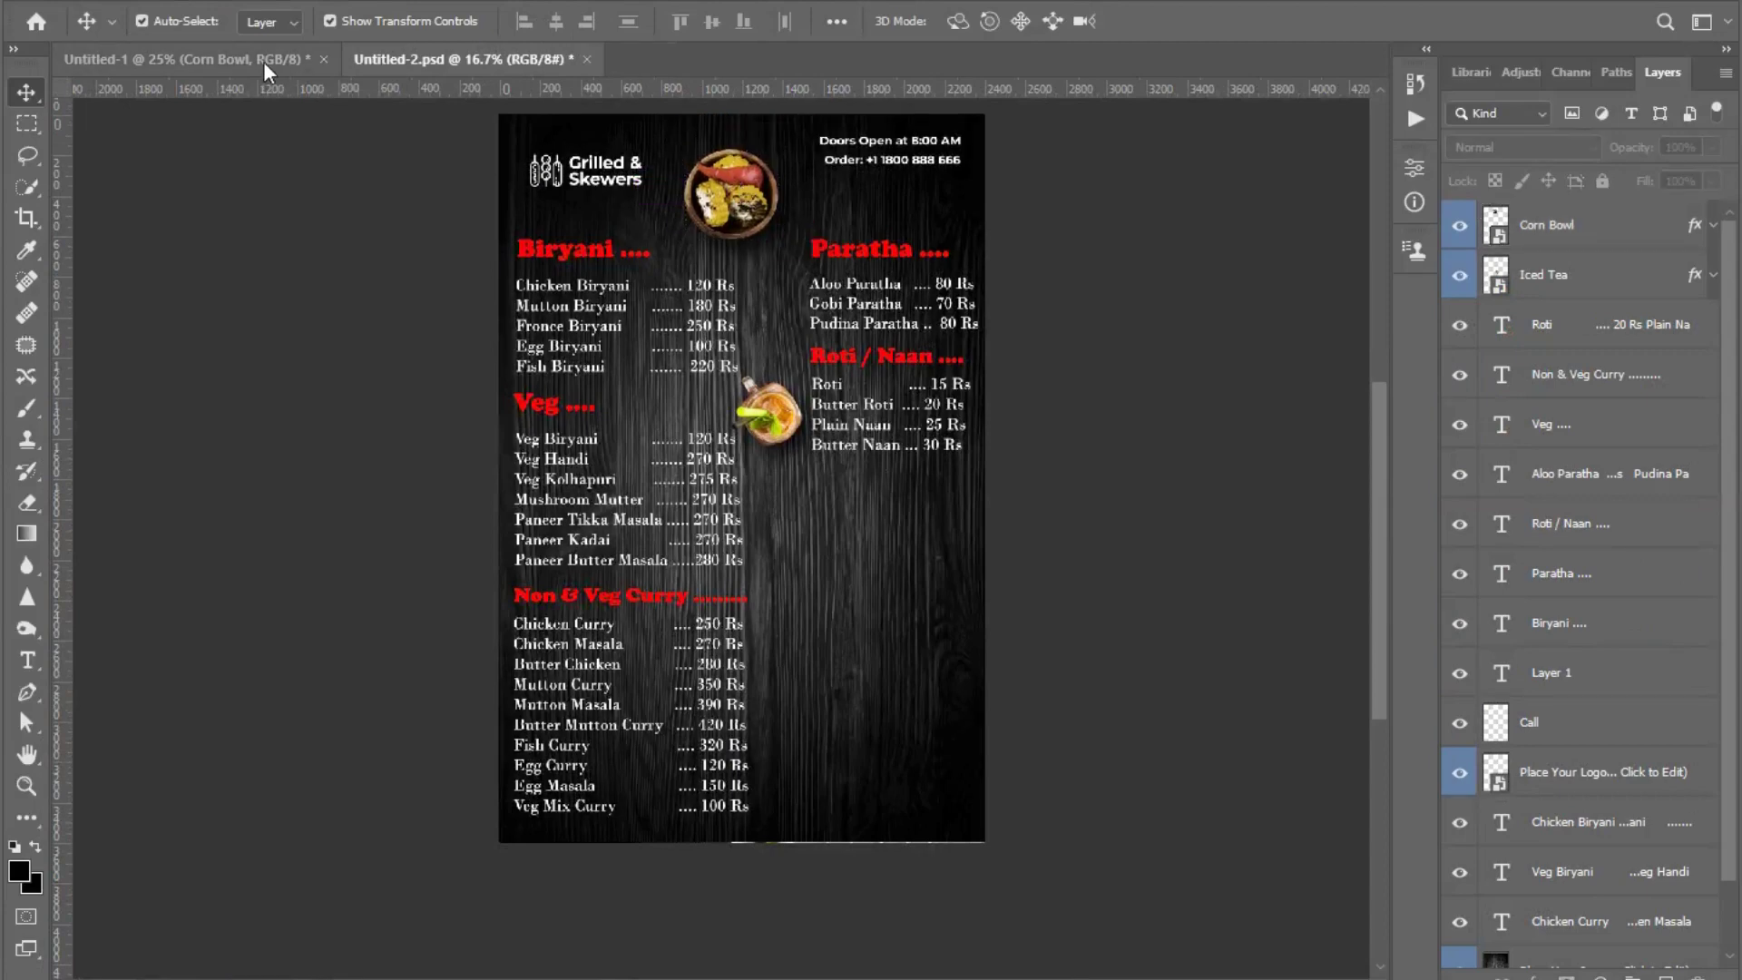
- Place the lemon slice beside the Paratha list and the kebab plate below Roti / Naan
click(264, 61)
mouse_move(555, 222)
mouse_down()
mouse_move(535, 152)
mouse_move(885, 499)
mouse_move(782, 320)
mouse_up()
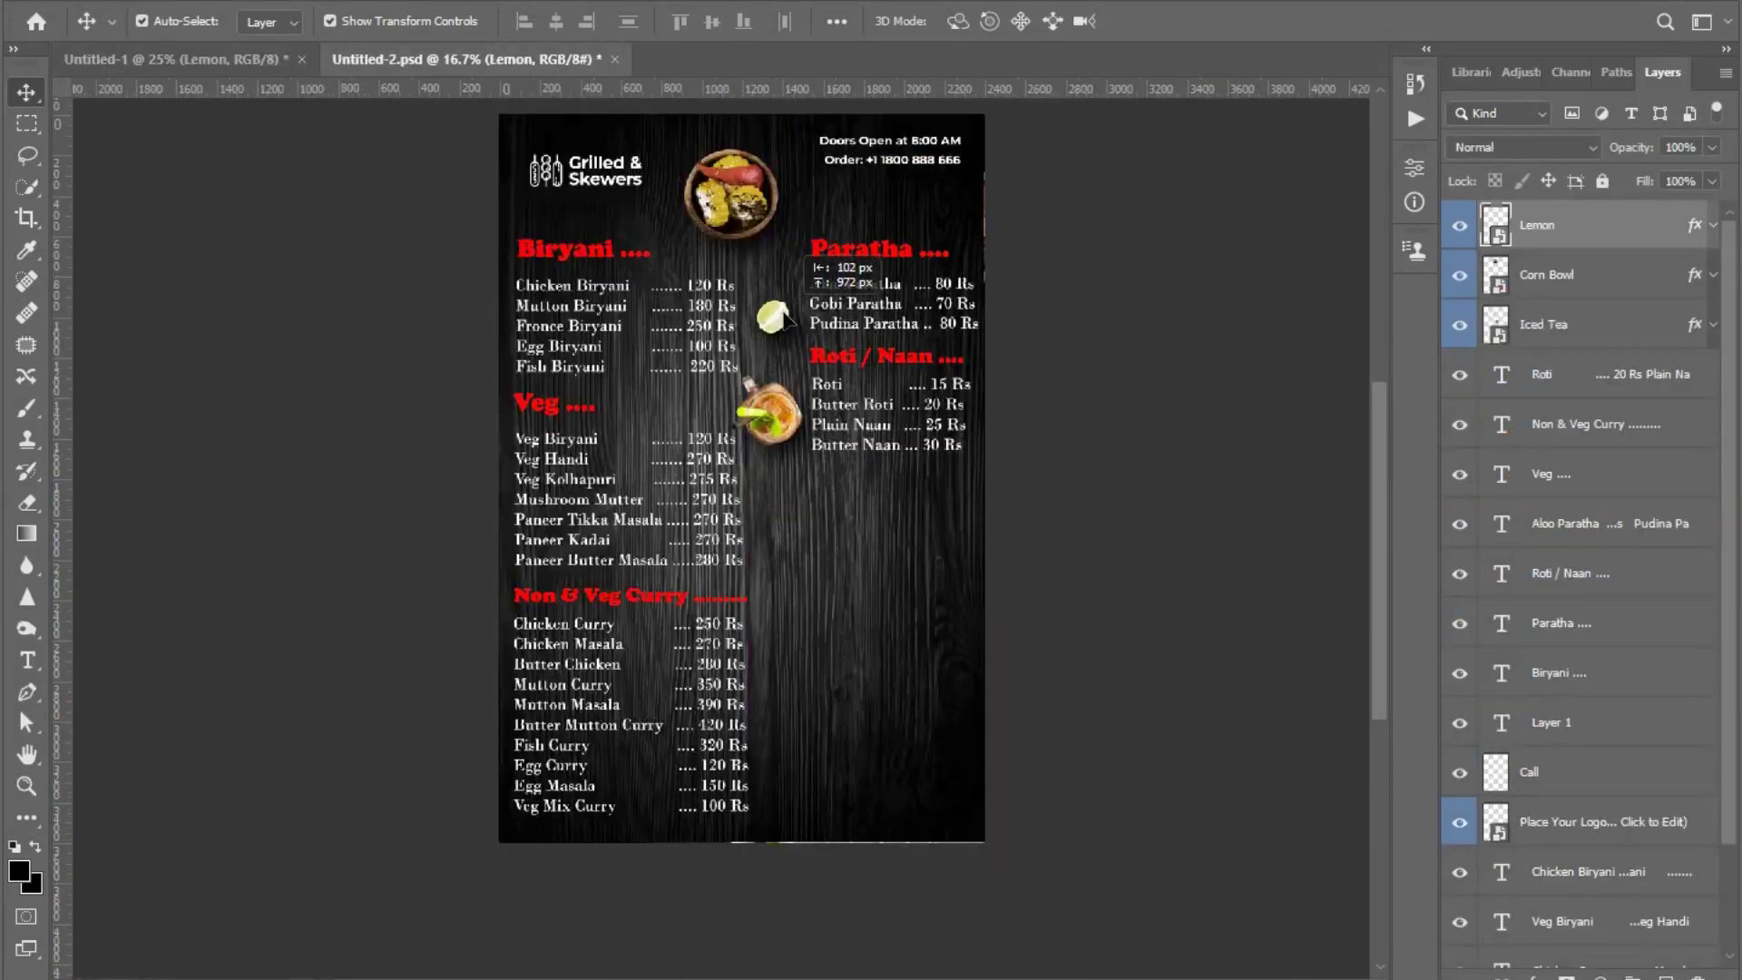
click(172, 59)
mouse_move(807, 817)
mouse_down()
mouse_move(460, 69)
mouse_move(956, 659)
mouse_move(896, 706)
mouse_move(896, 560)
mouse_up()
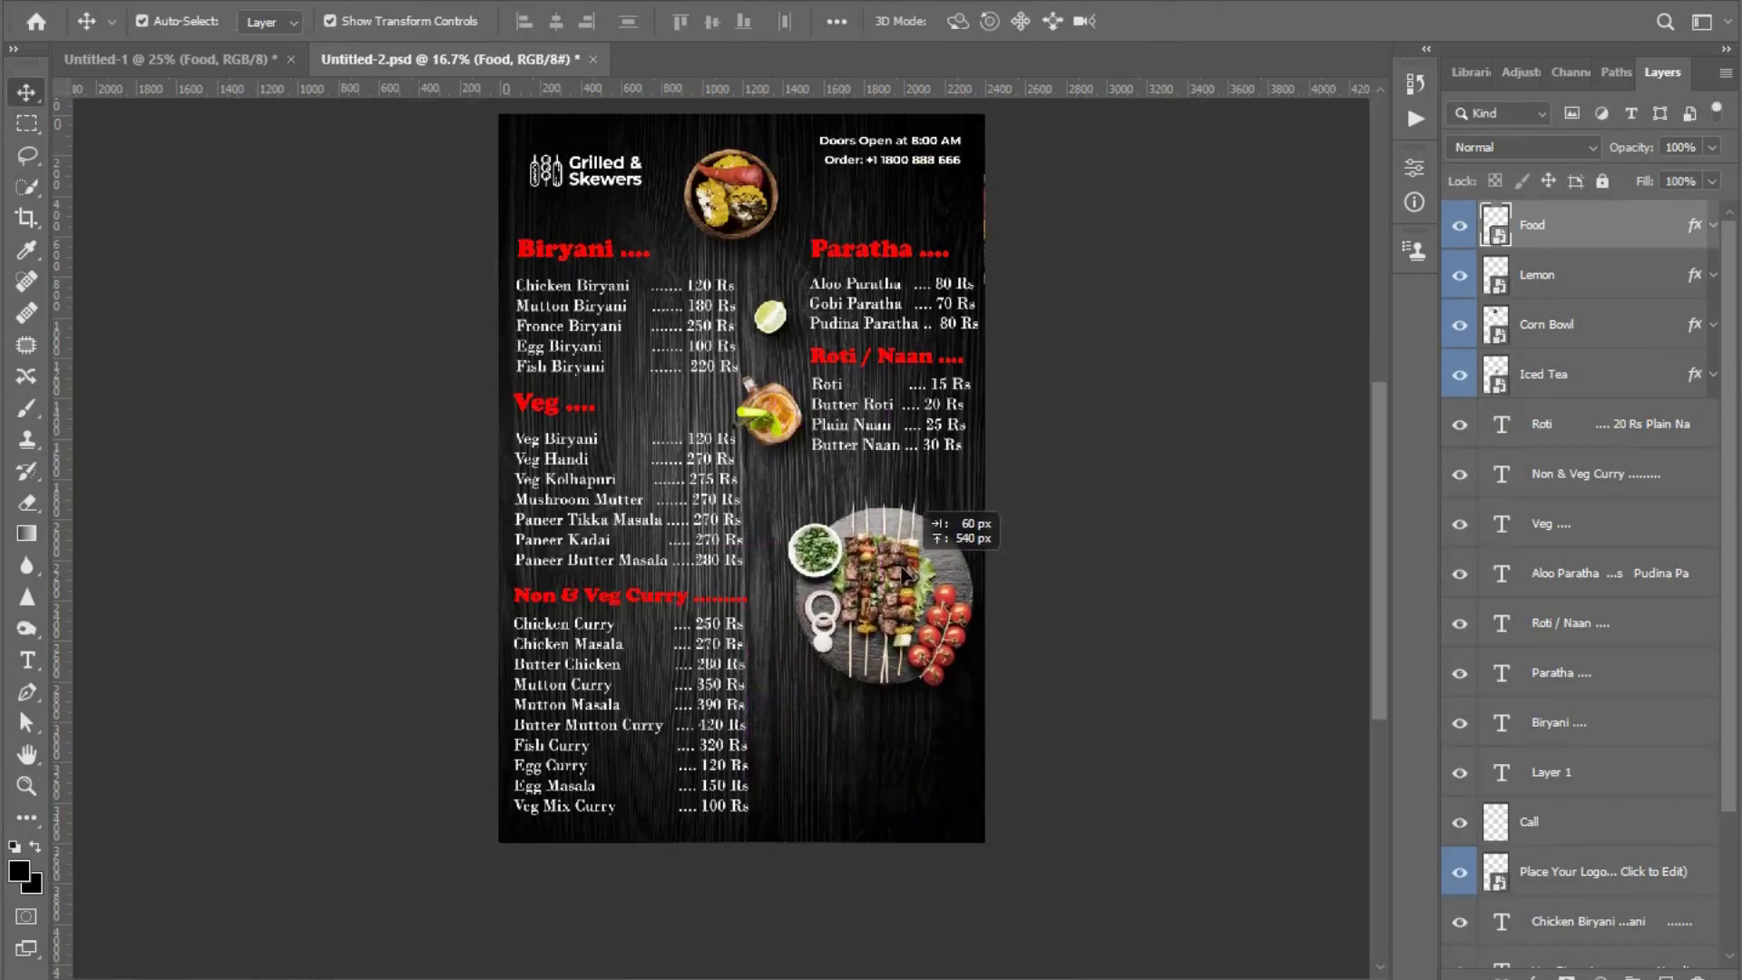
click(1045, 513)
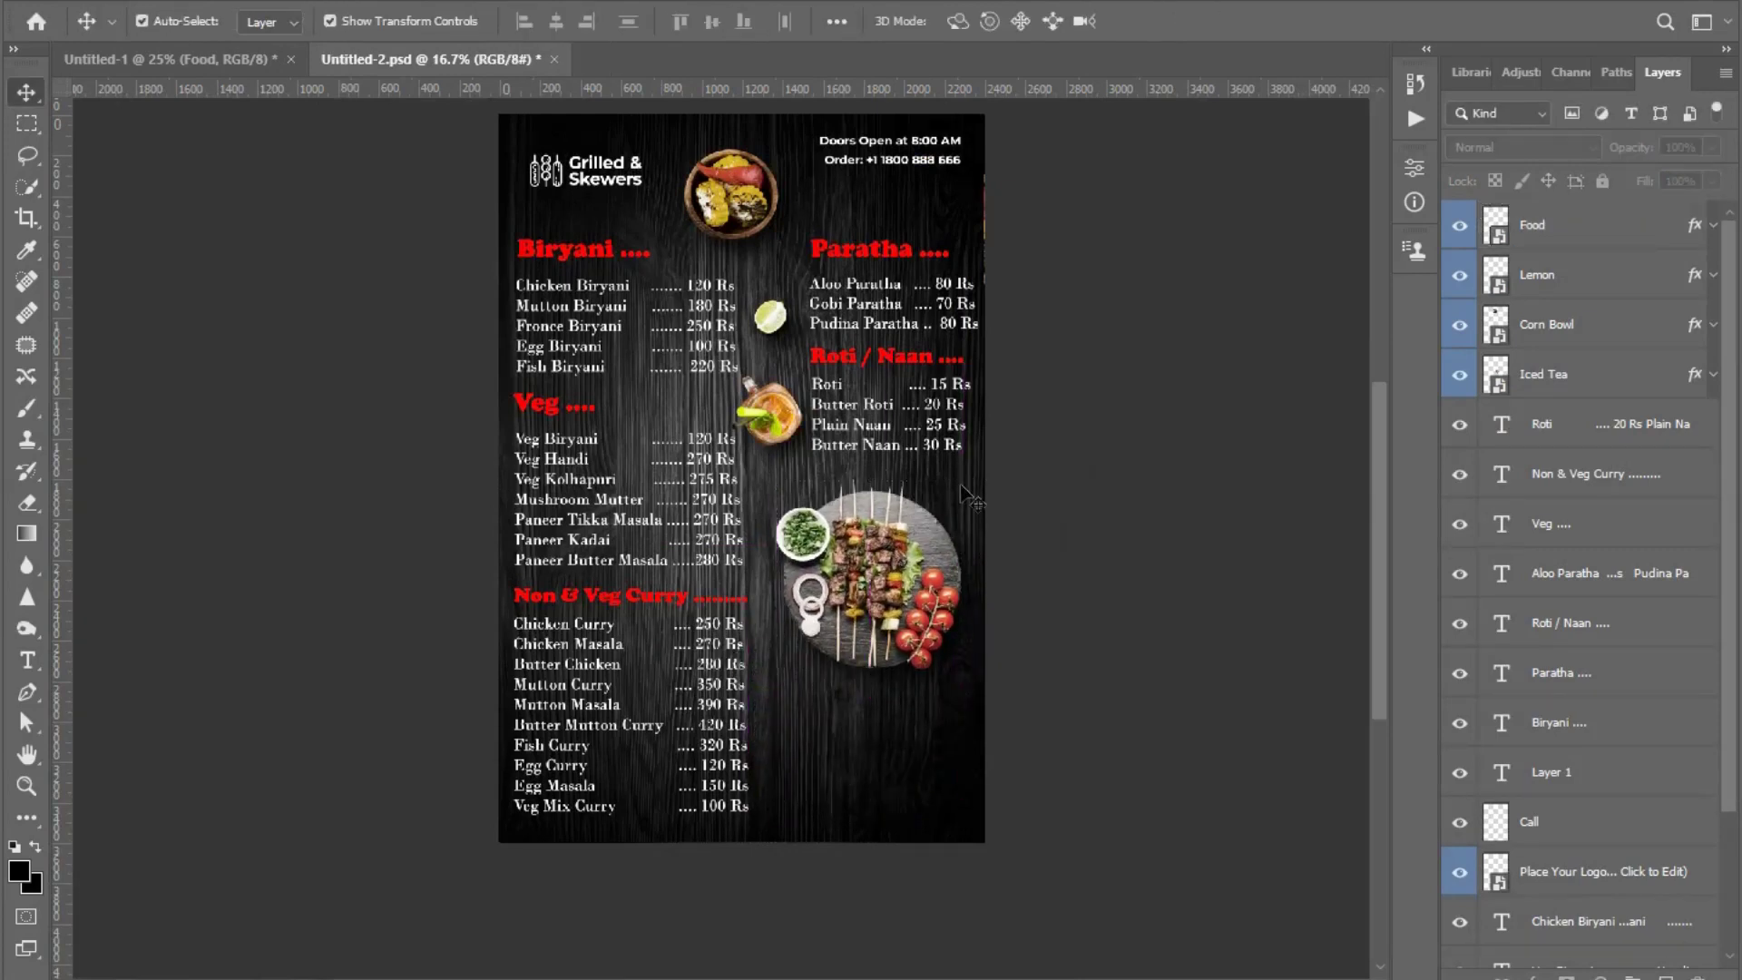
click(944, 556)
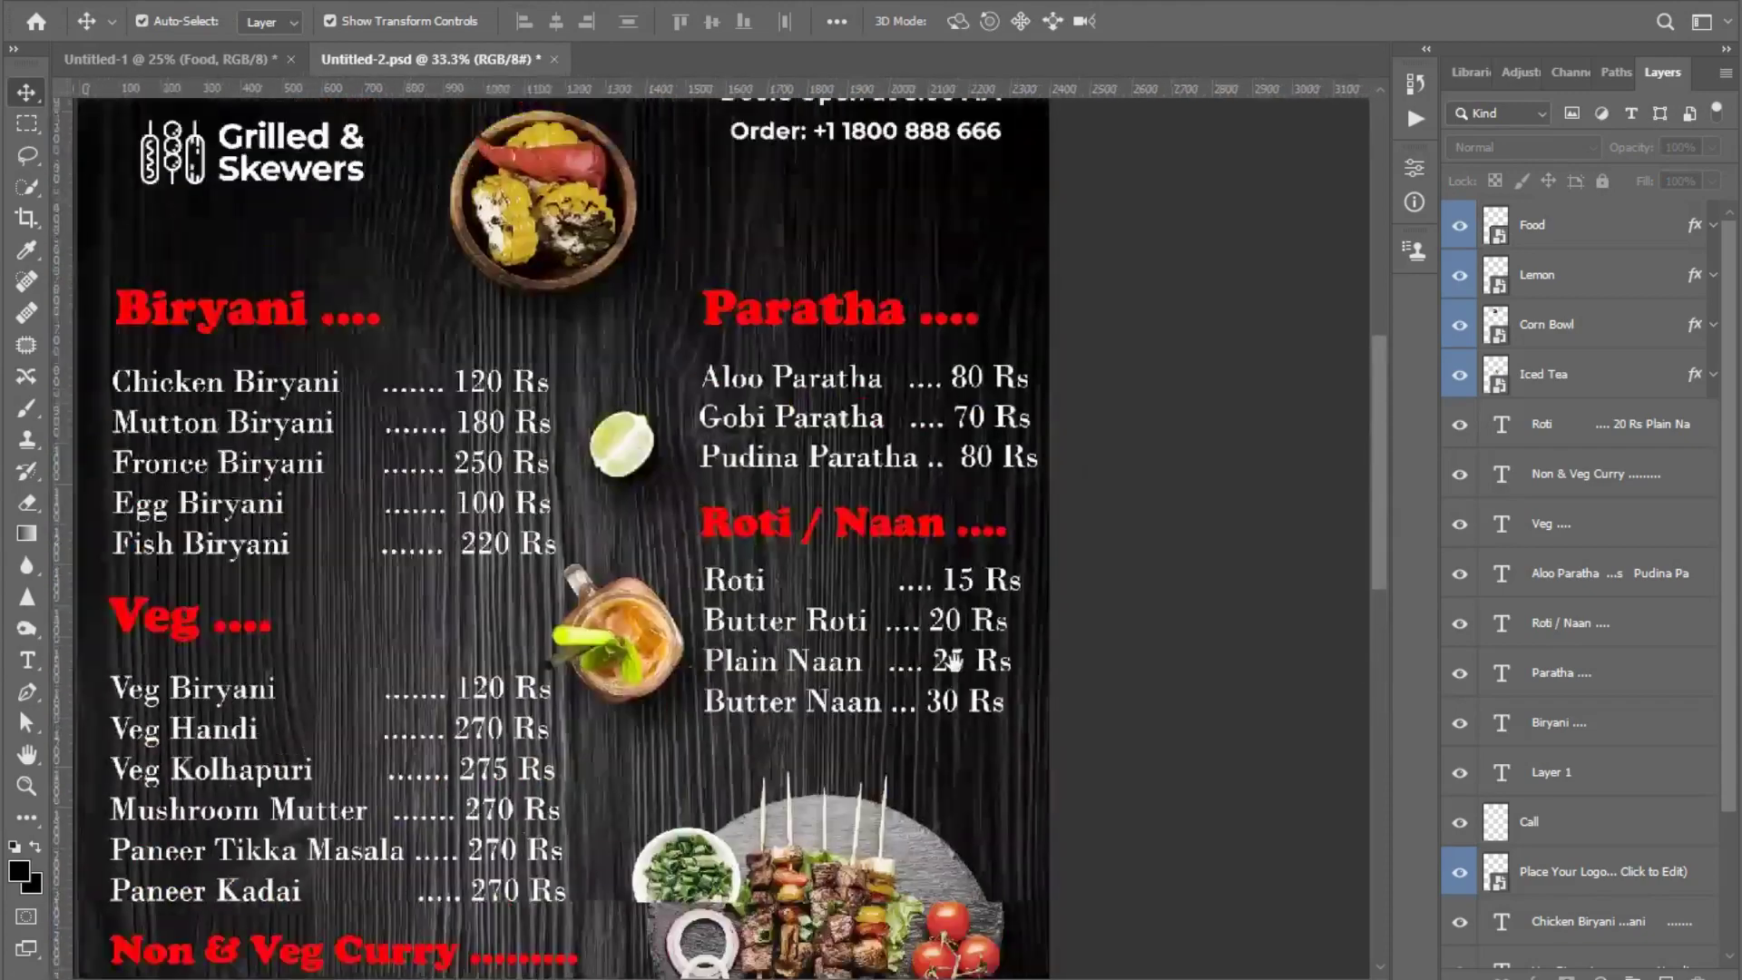
- Bring the green leaf from the flyer onto the menu and duplicate it around the kebab plate
drag(881, 123, 995, 347)
scroll(991, 439, down, 3)
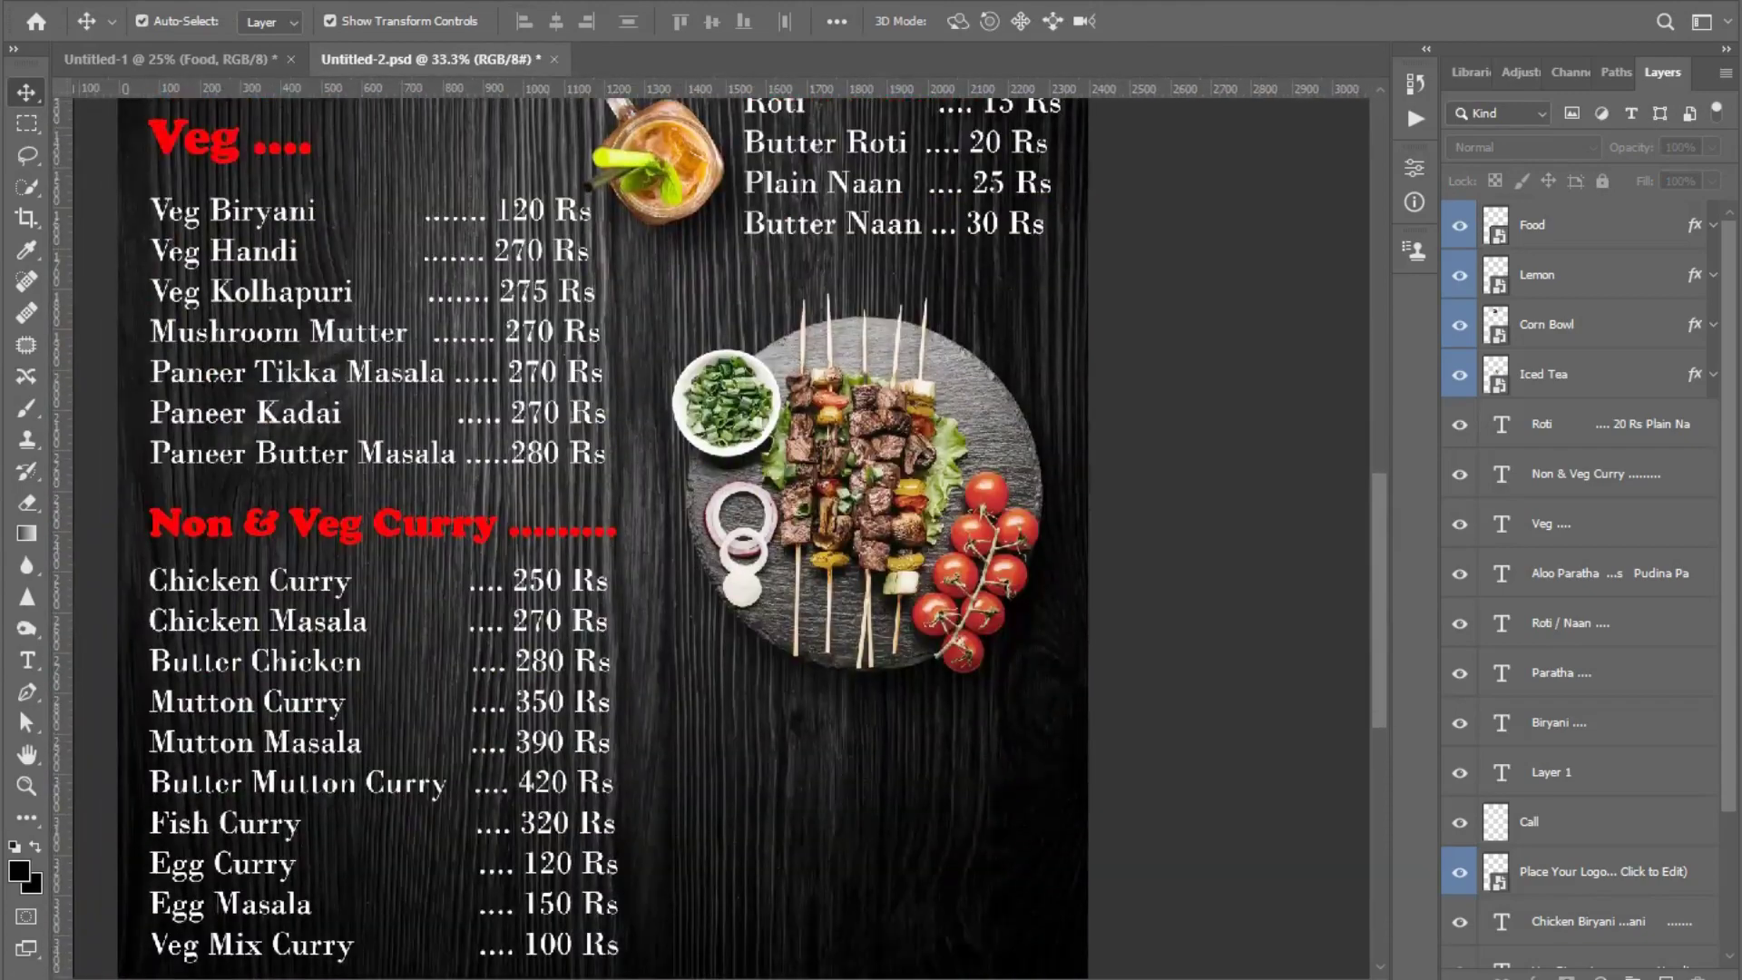
click(168, 59)
drag(505, 155, 646, 289)
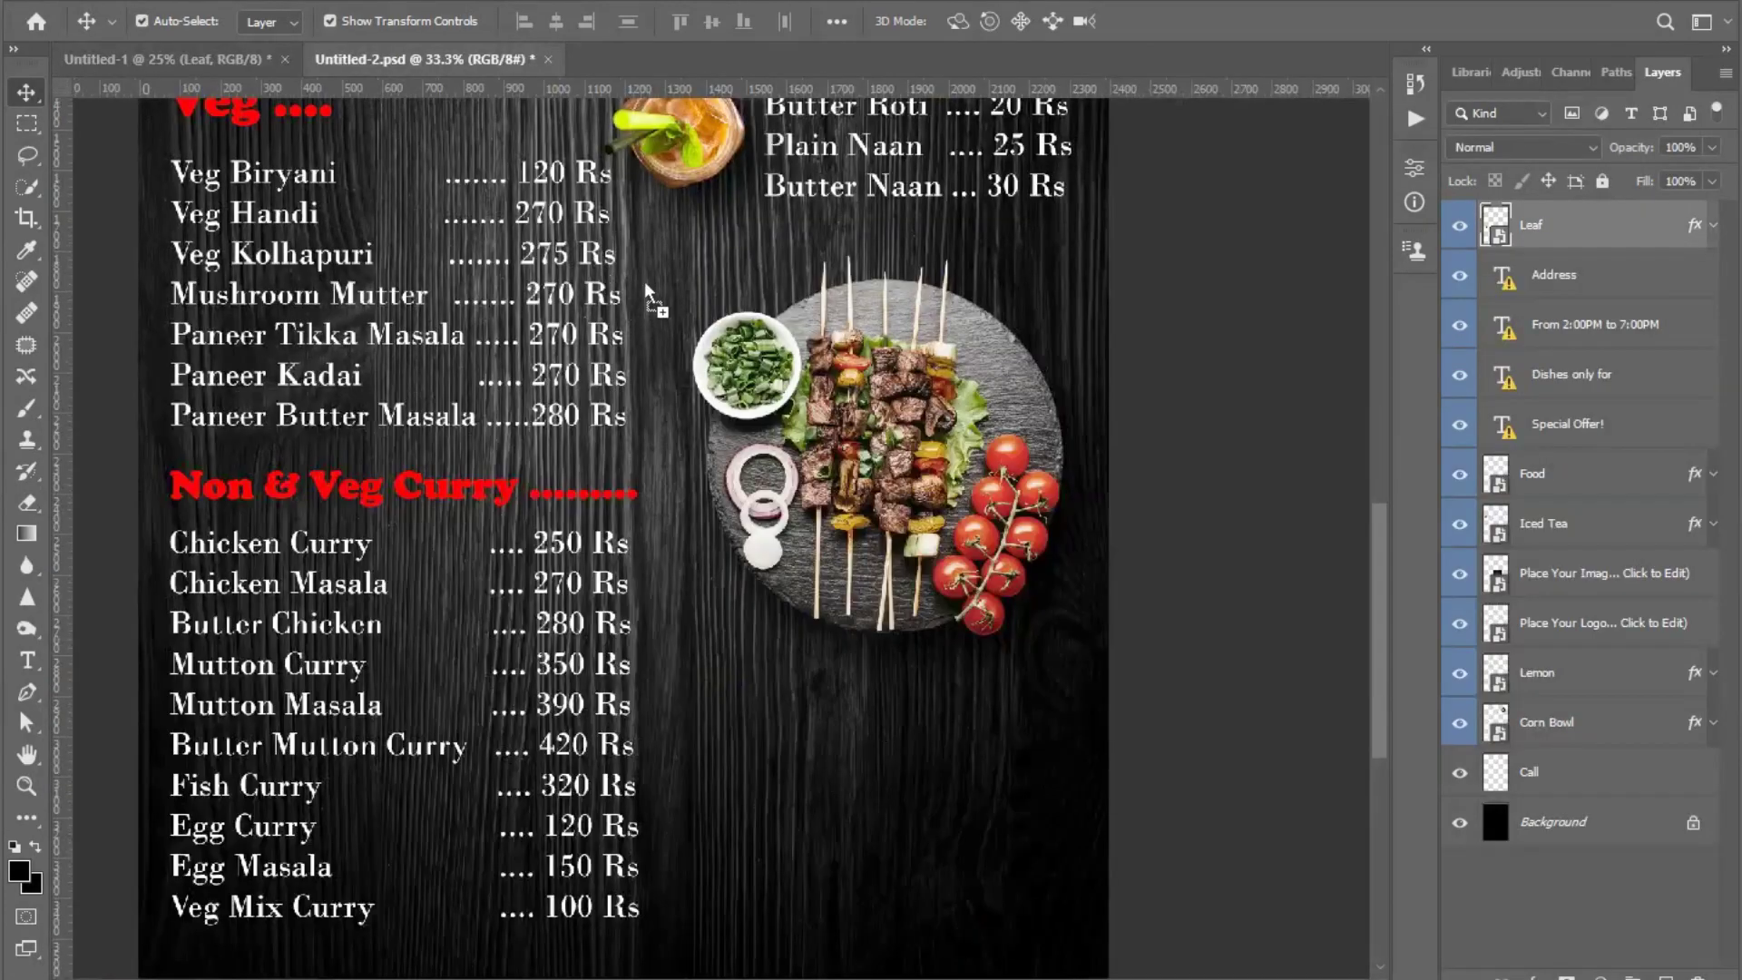
mouse_move(681, 267)
mouse_down()
mouse_move(681, 611)
mouse_move(983, 653)
mouse_up()
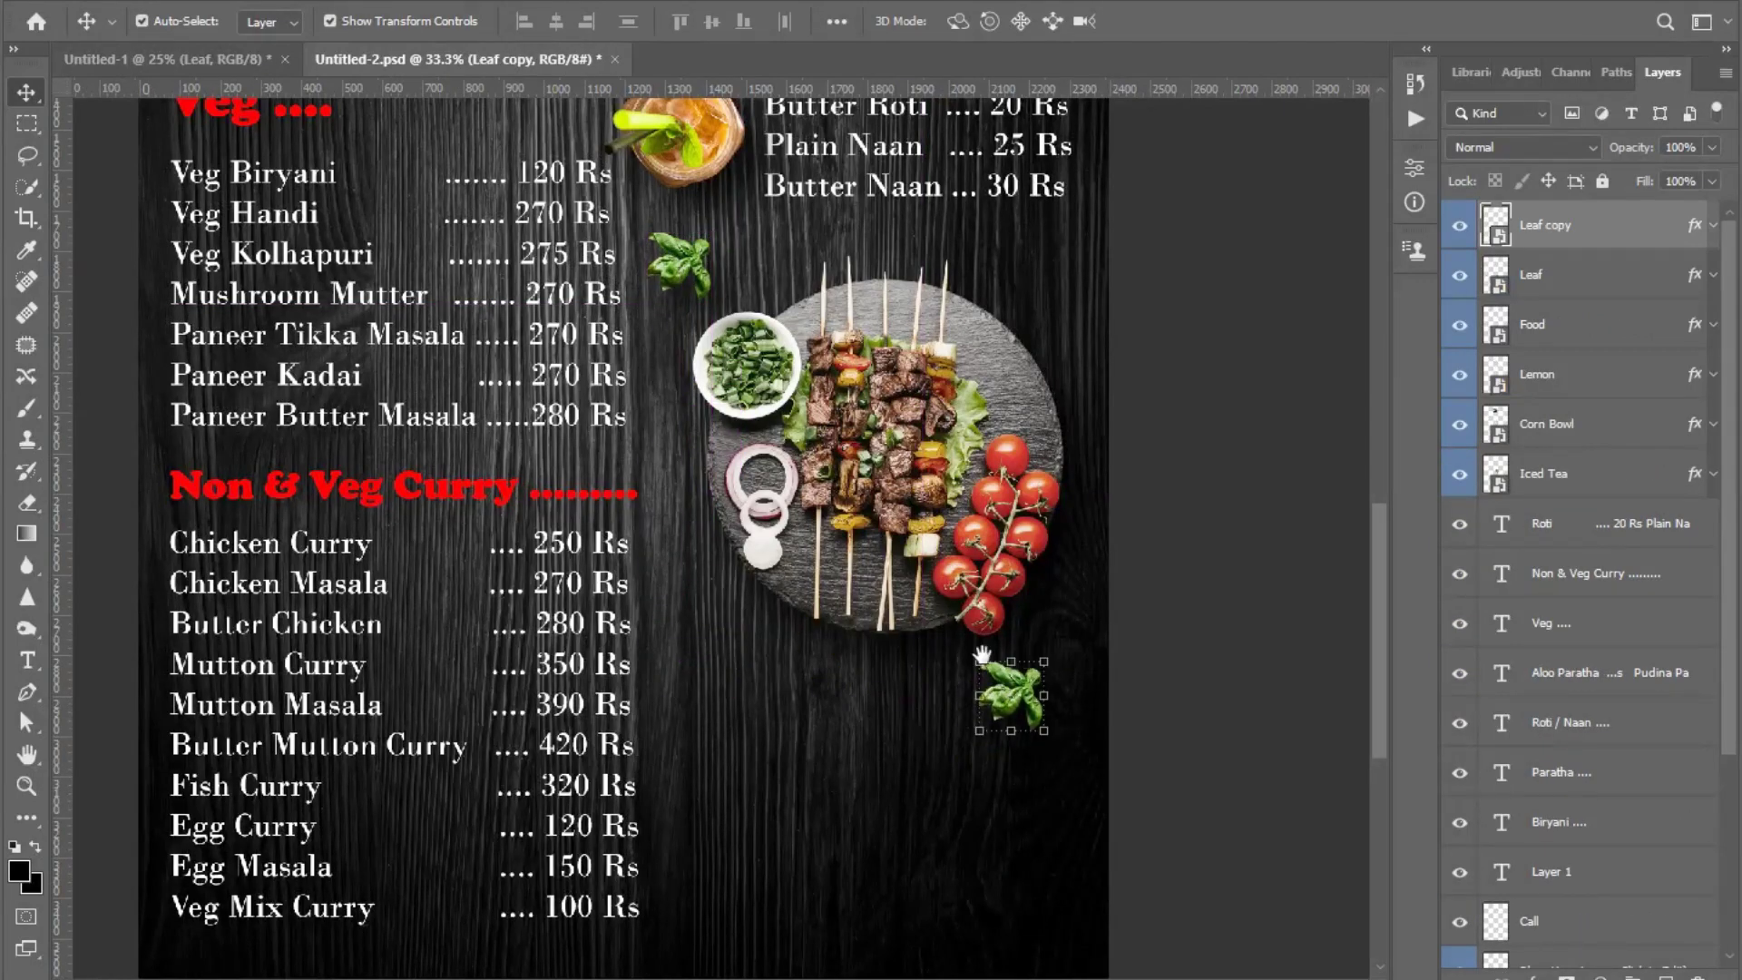
key(ctrl+minus)
key(ctrl+minus)
key(ctrl+minus)
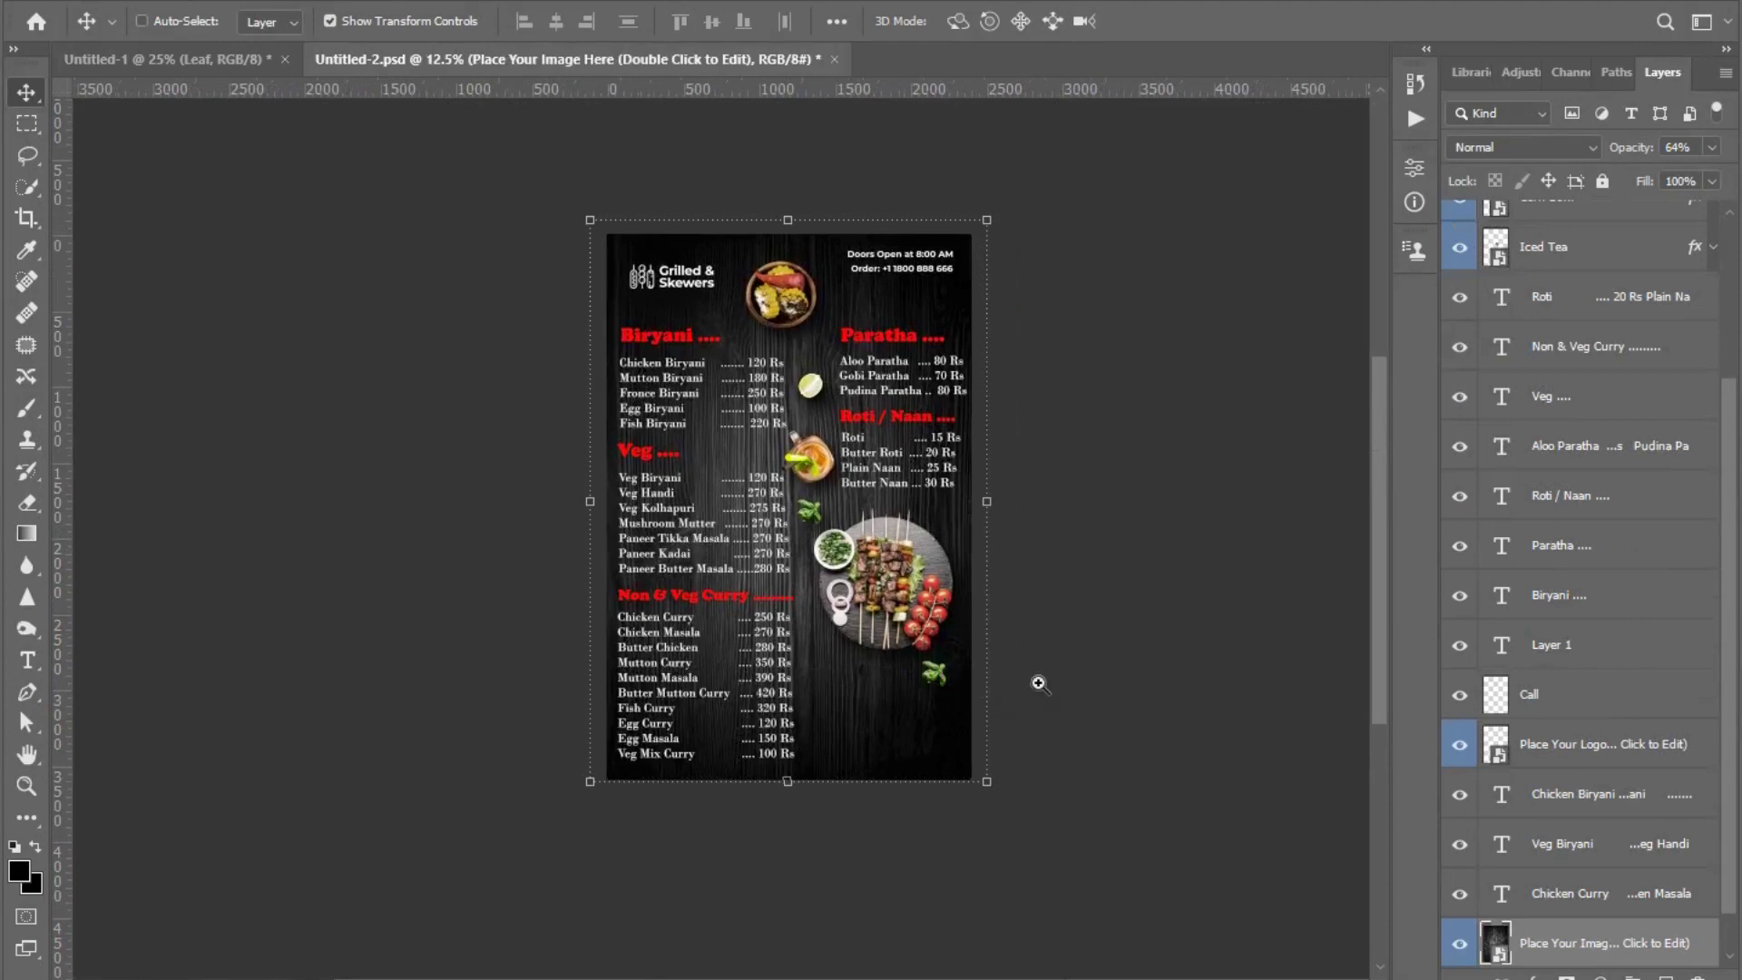
ctrl+click(1039, 684)
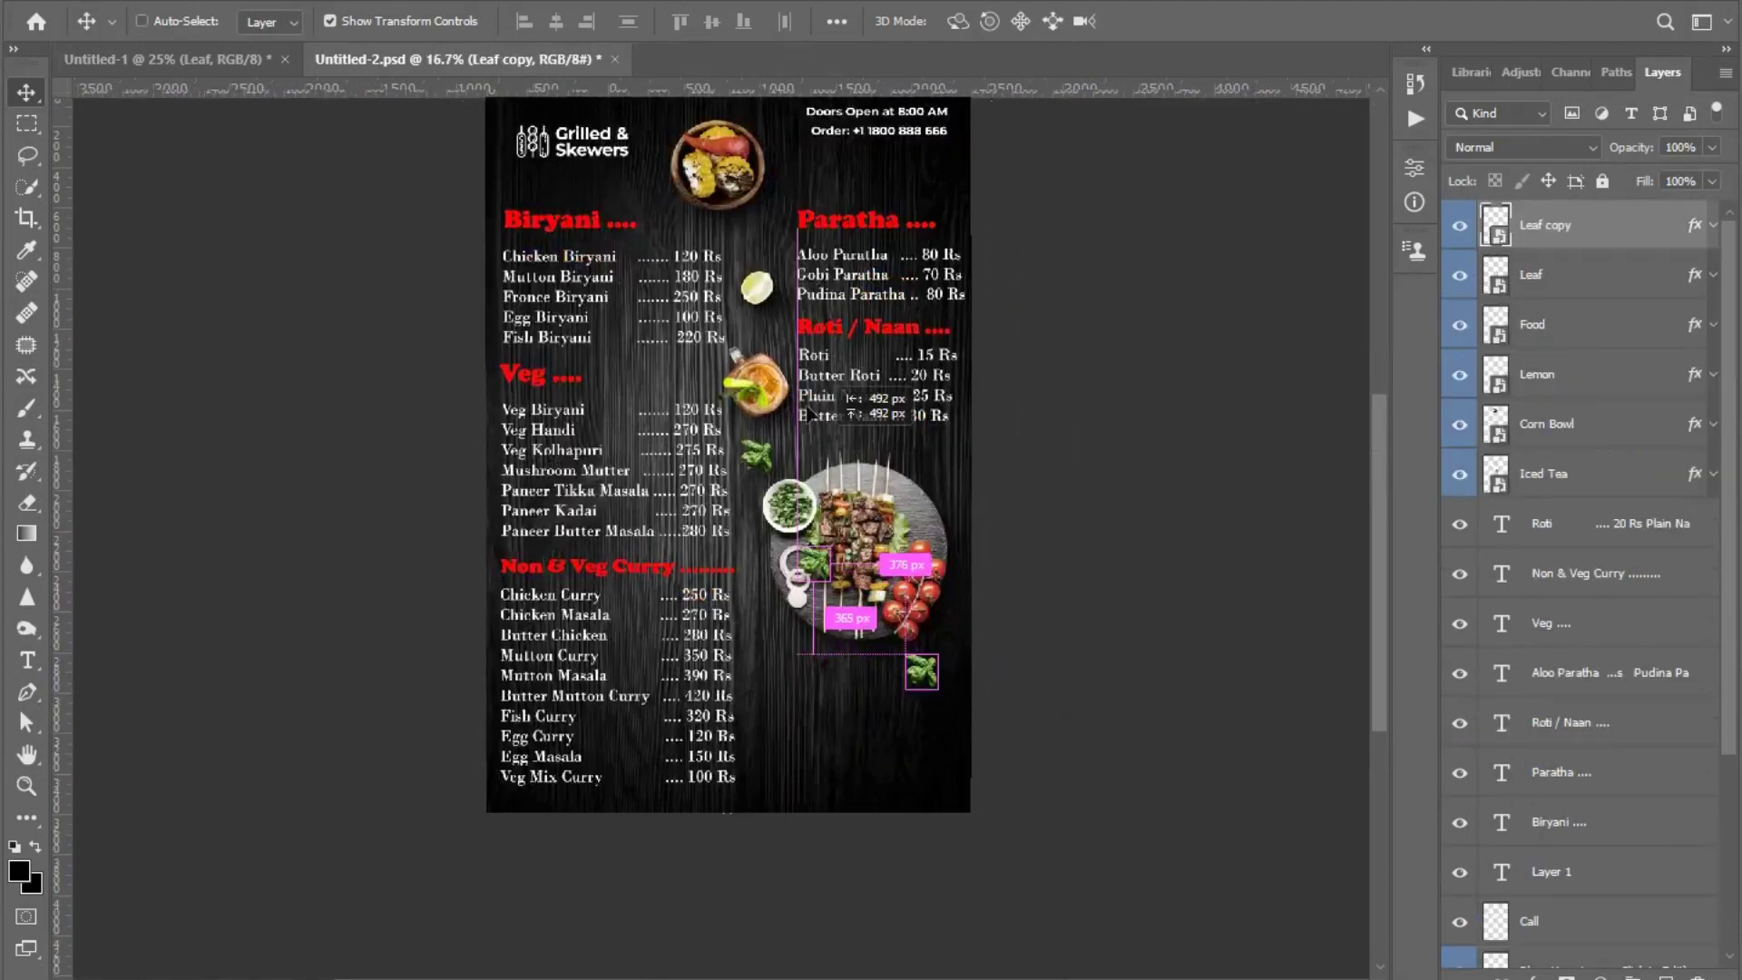
mouse_move(923, 676)
mouse_down()
mouse_move(740, 497)
mouse_move(647, 195)
mouse_up()
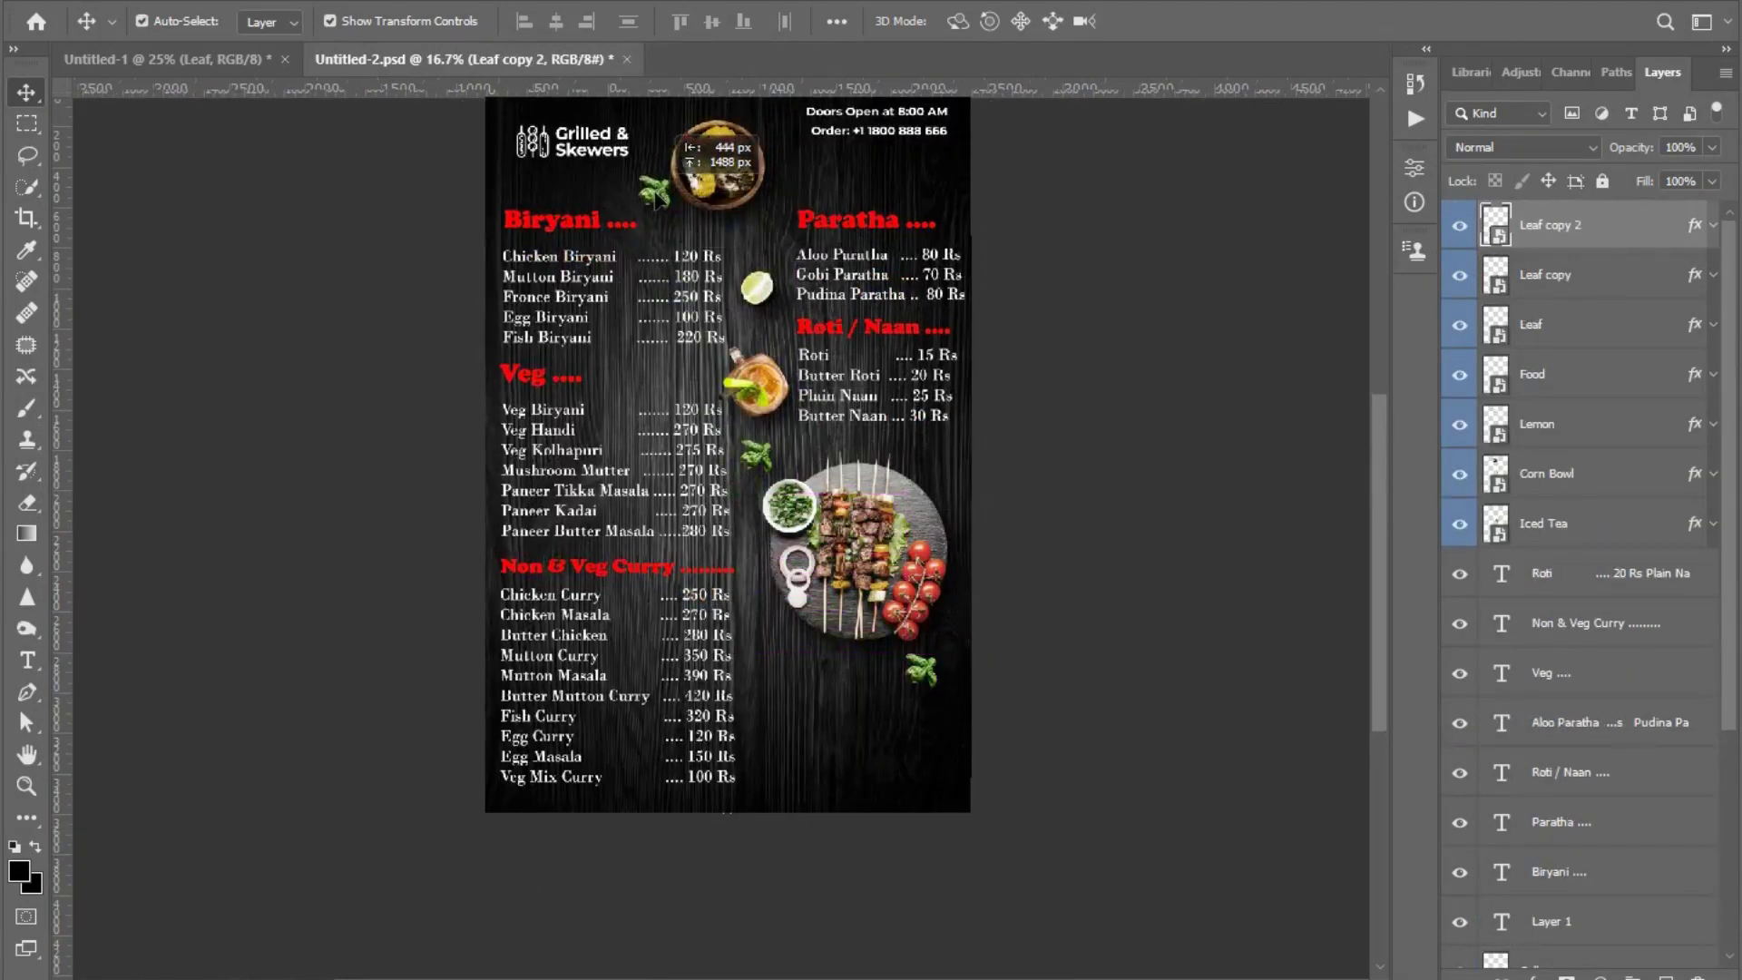
click(1098, 363)
- Delete the extra leaves by the corn bowl and iced tea, keeping one beside the plate
alt+click(1103, 444)
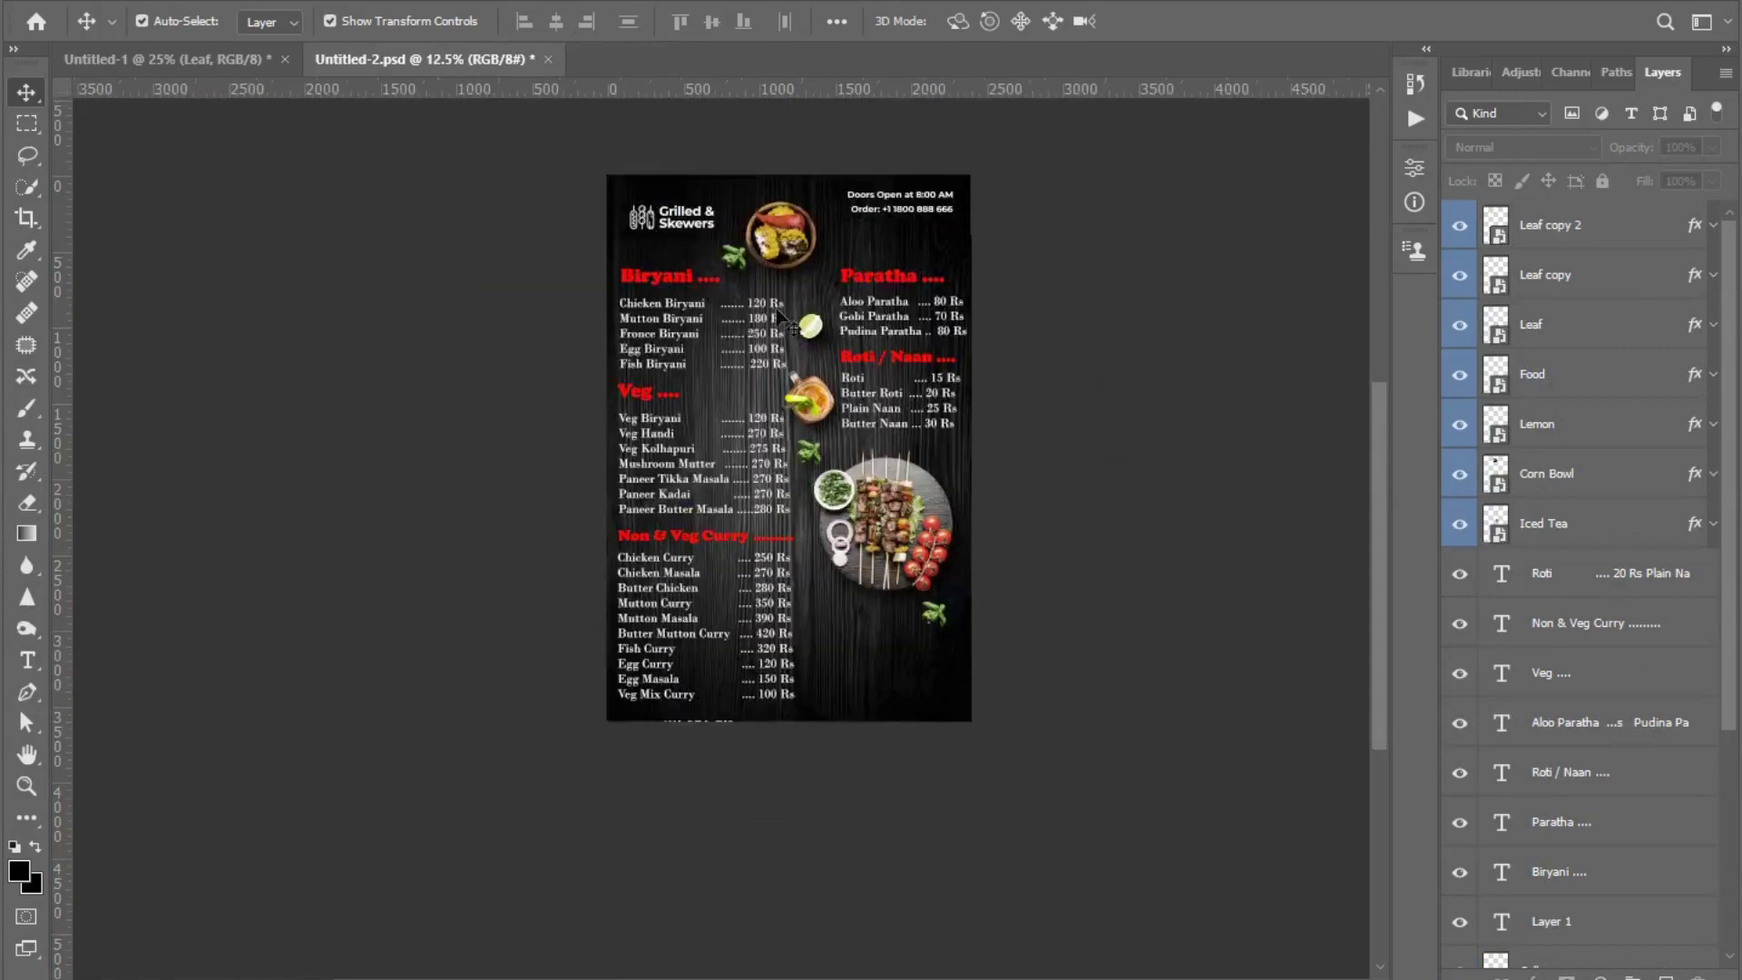
click(749, 270)
key(Delete)
mouse_move(935, 615)
mouse_down()
mouse_move(844, 624)
mouse_move(820, 602)
mouse_up()
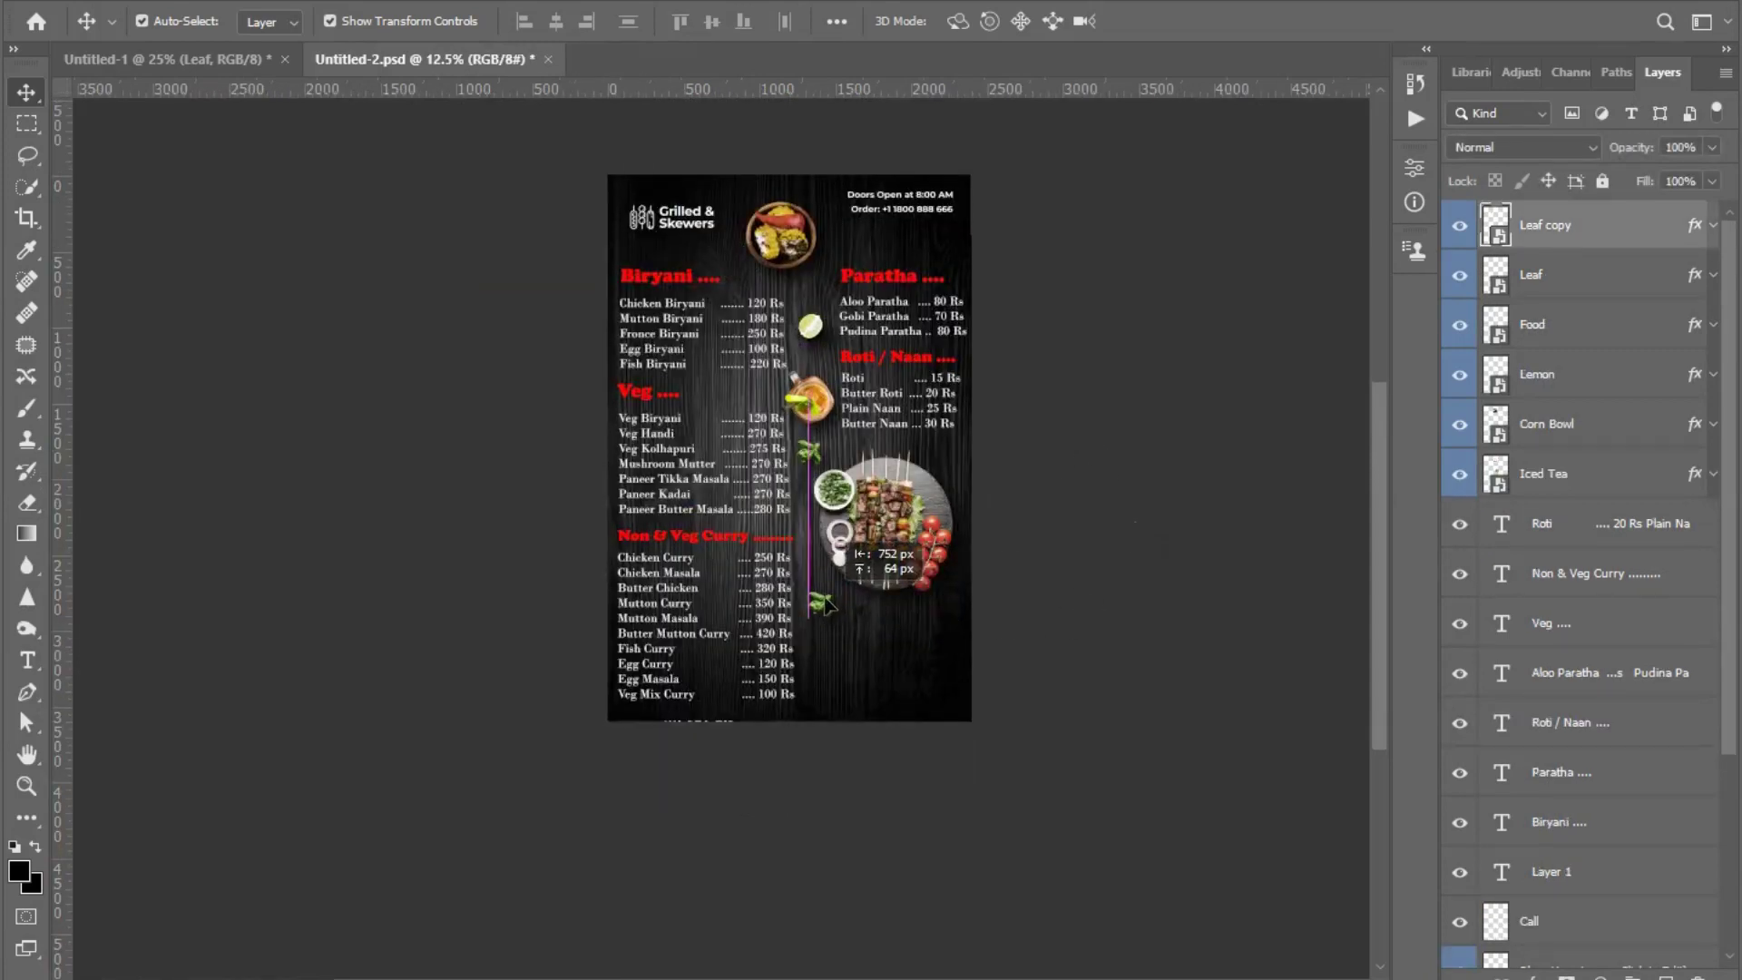
key(alt+bracketleft)
key(Delete)
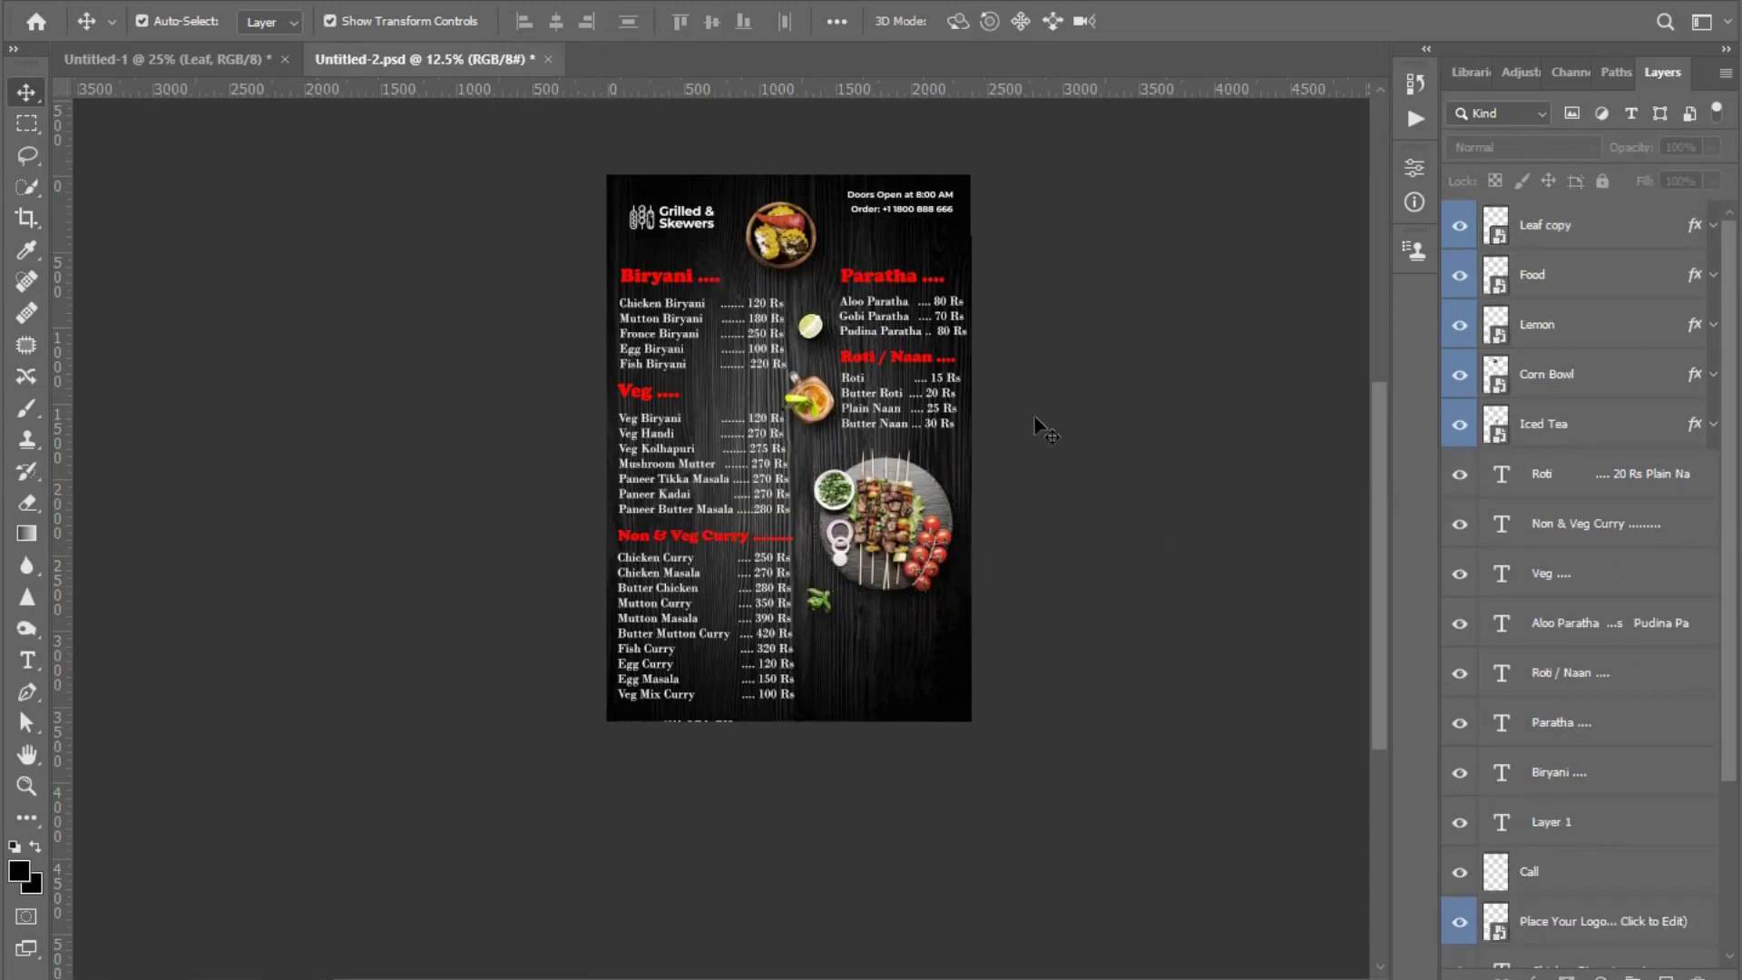
click(164, 59)
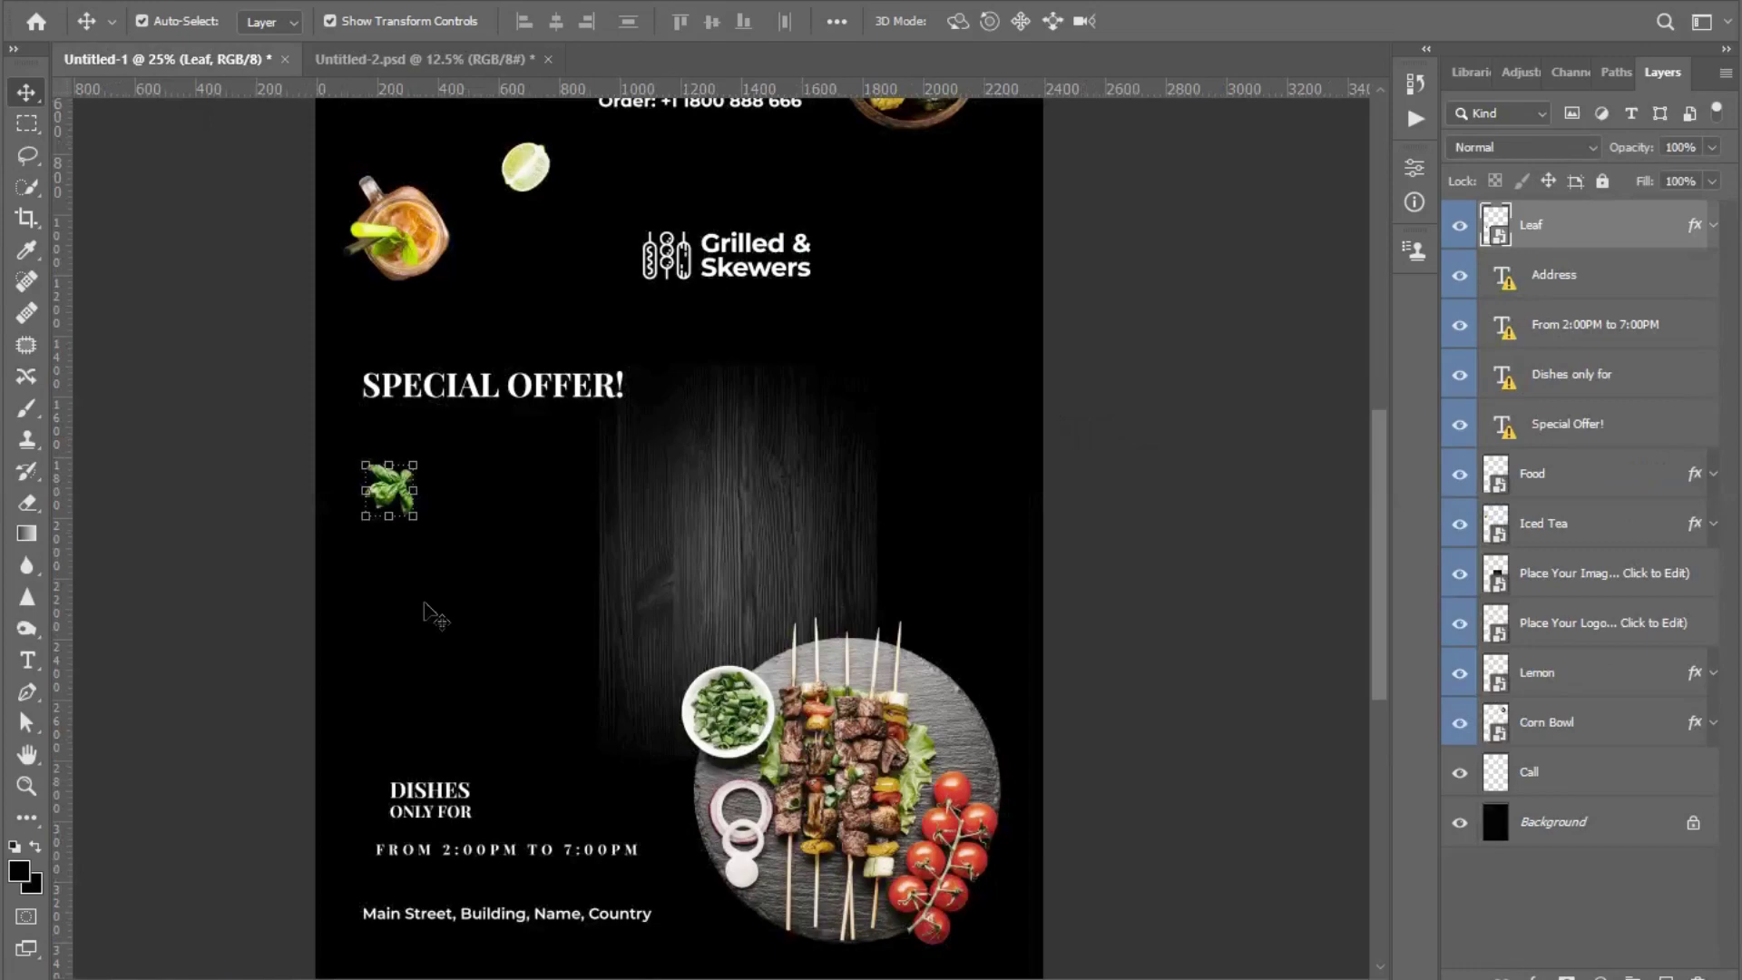
- Copy the SPECIAL OFFER! heading and DISHES ONLY FOR text from the flyer into the menu
click(458, 802)
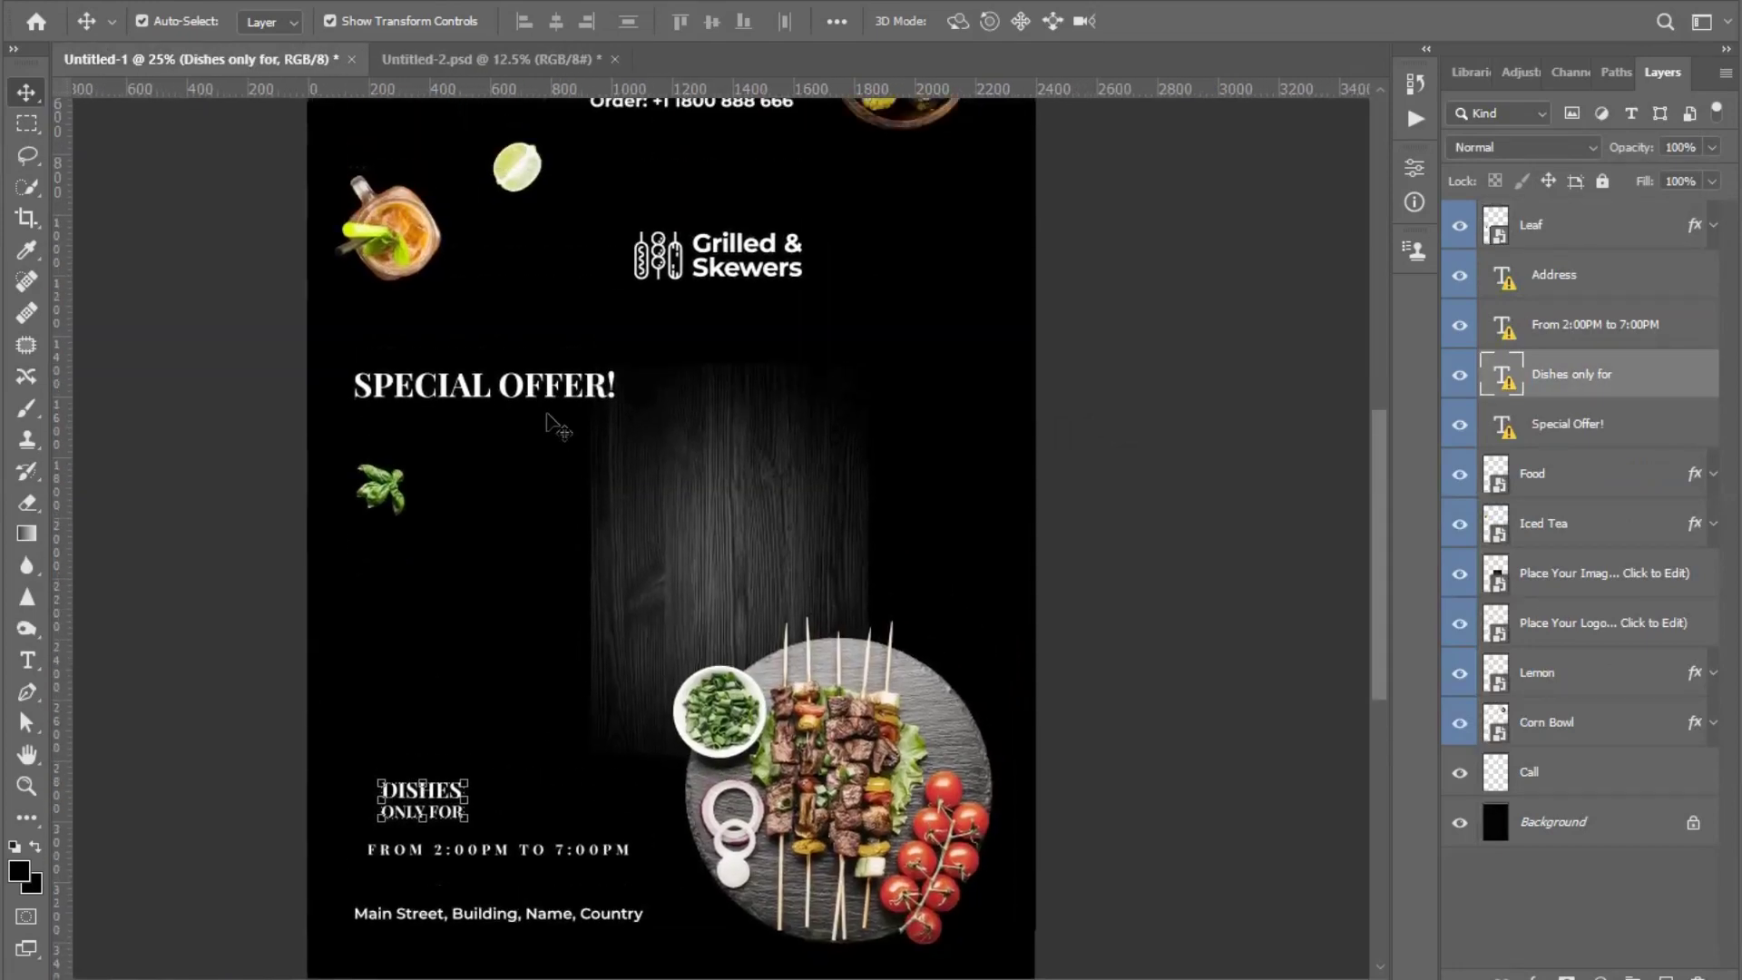
drag(545, 389, 506, 141)
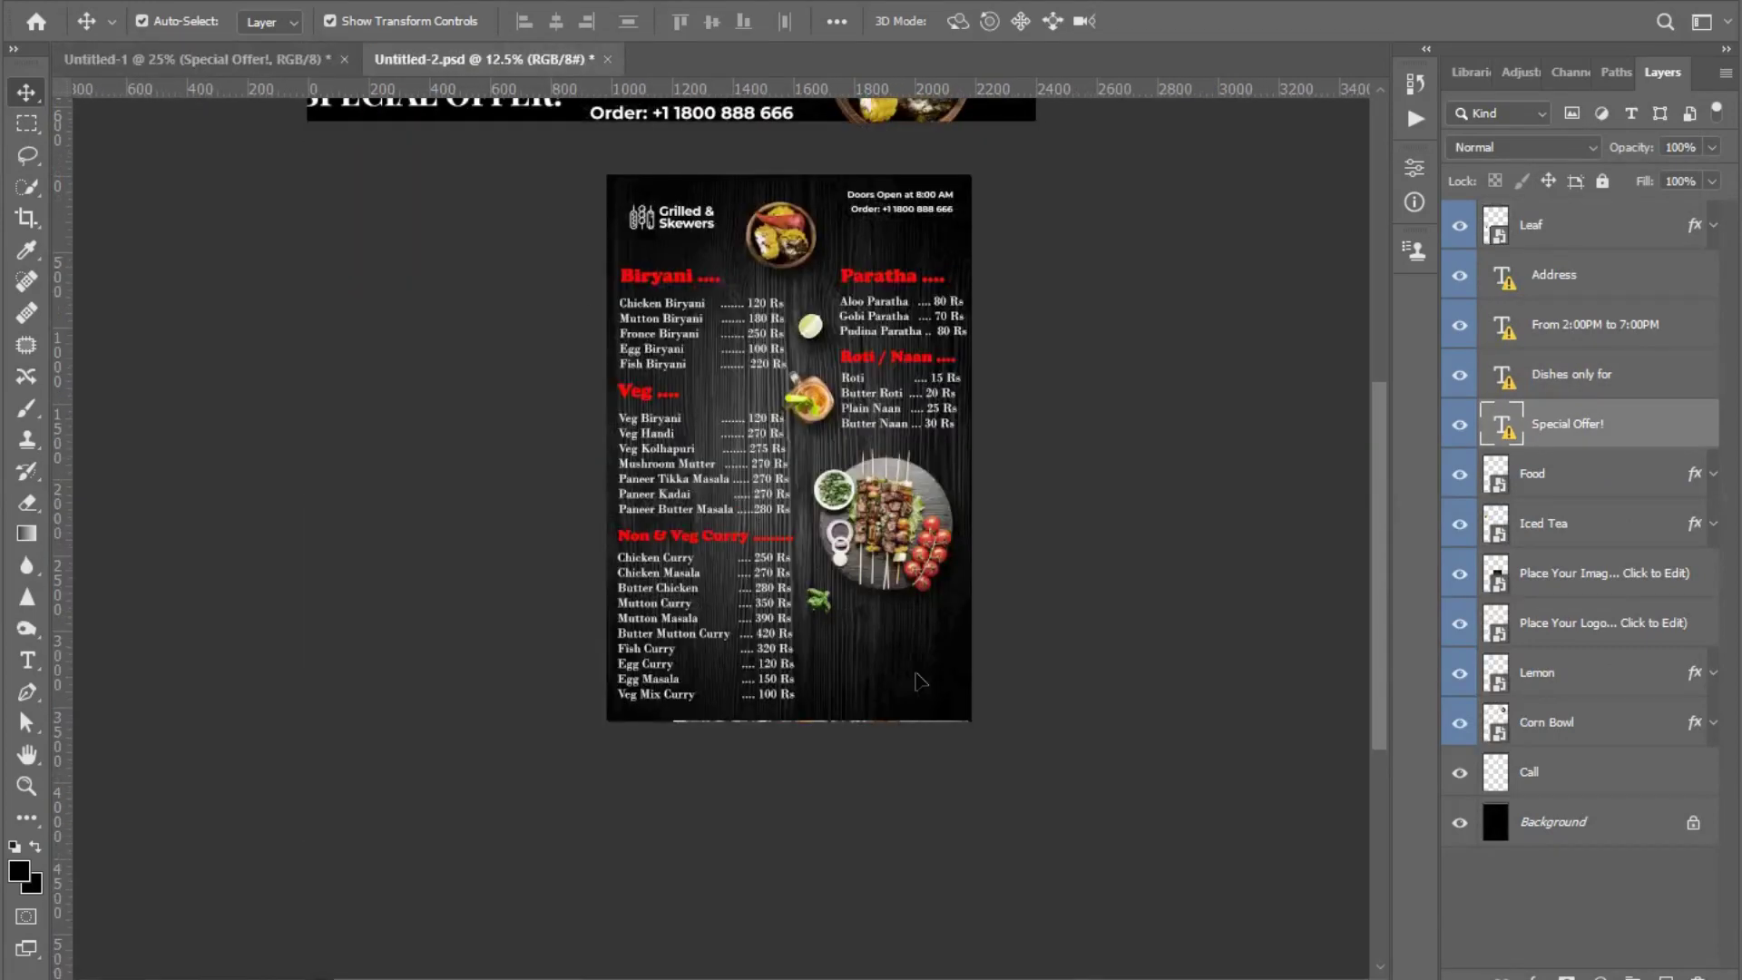
drag(921, 680, 942, 657)
ctrl+click(933, 668)
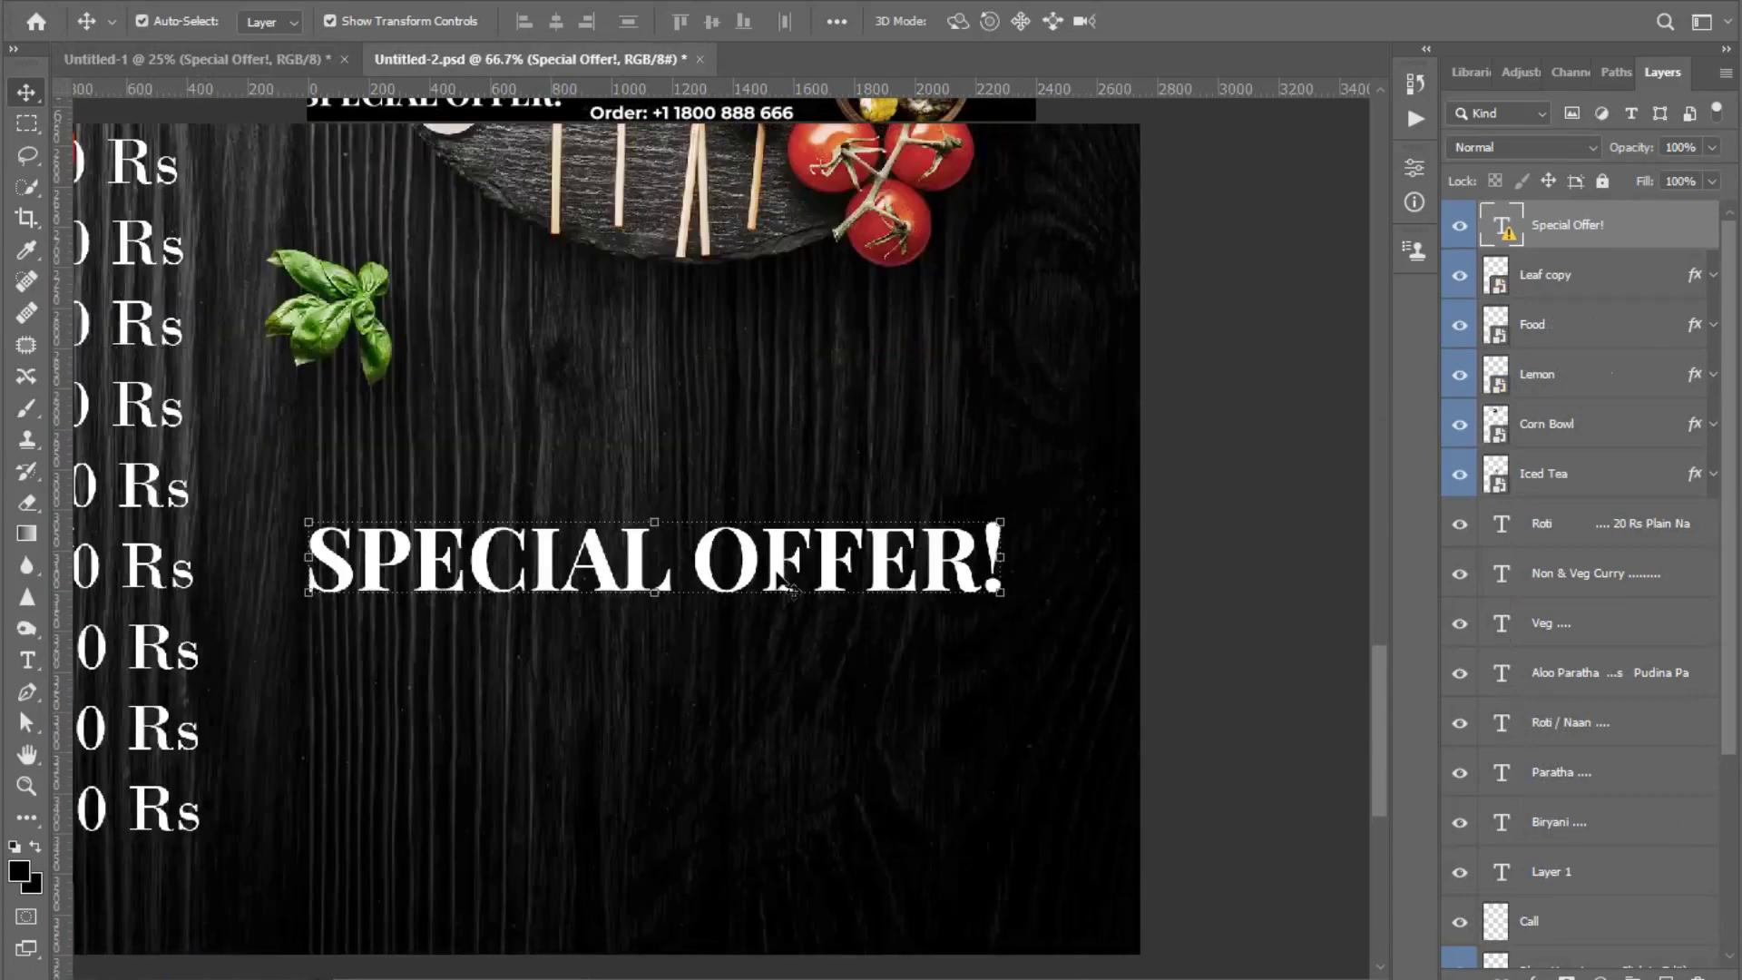
drag(778, 571, 826, 513)
click(1161, 549)
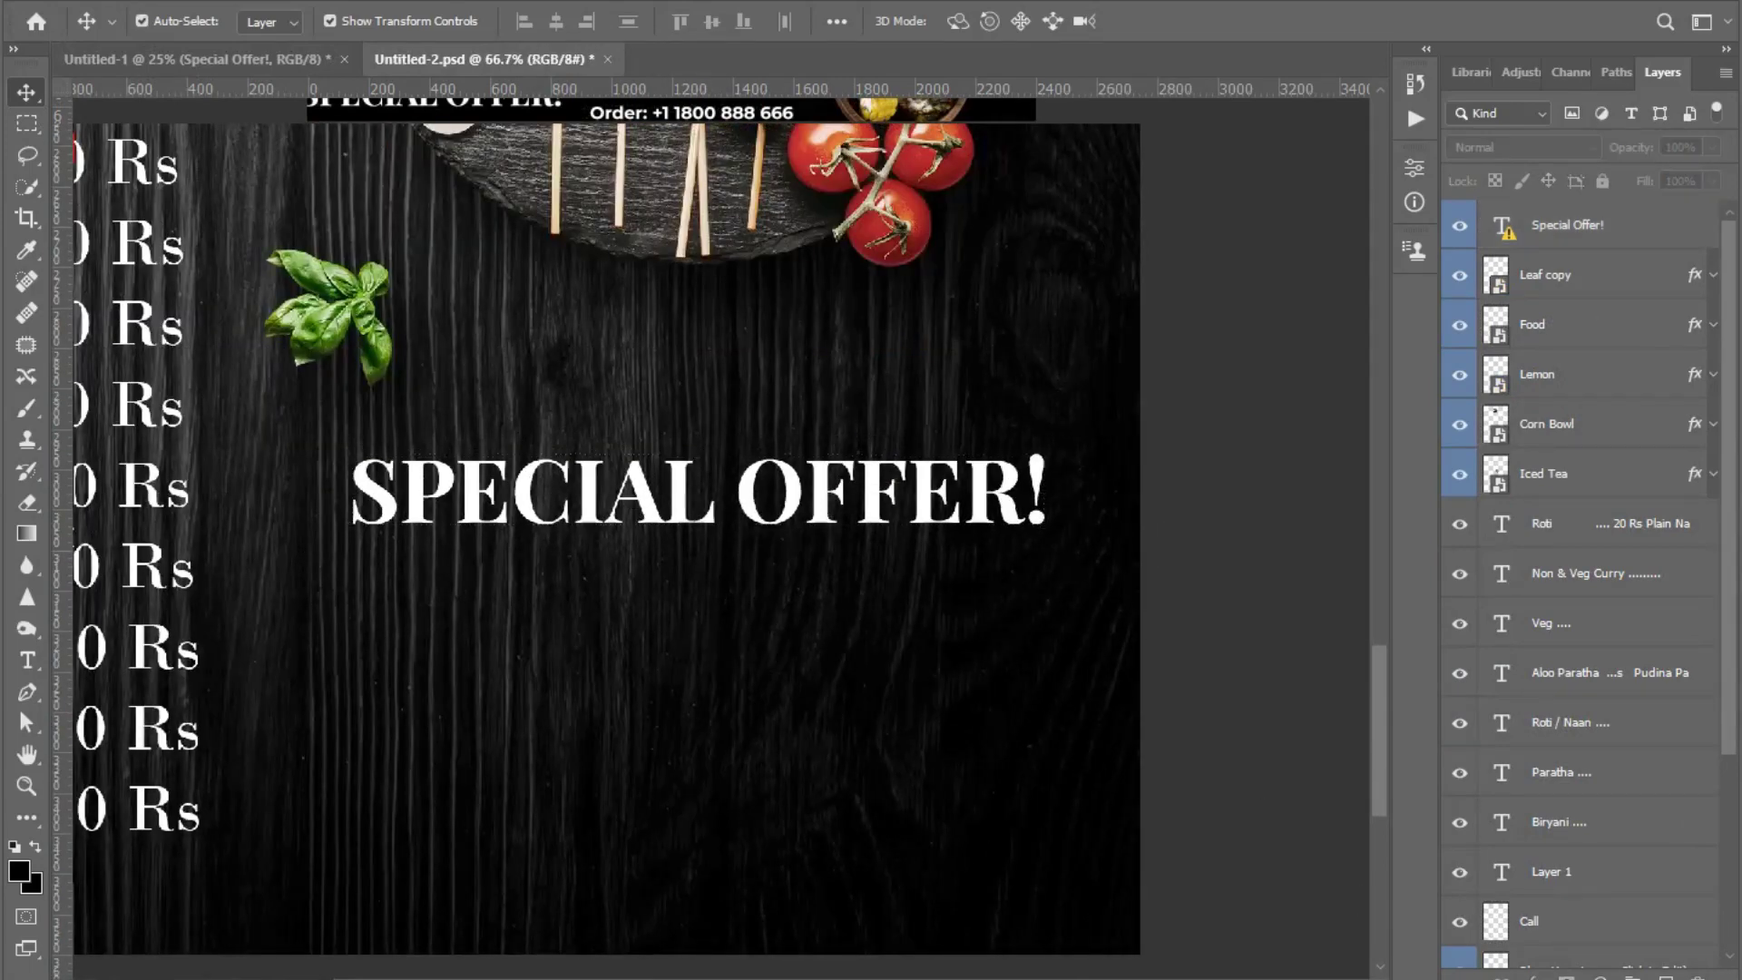
key(ctrl+Tab)
mouse_move(381, 803)
mouse_down()
mouse_move(760, 608)
mouse_move(691, 635)
mouse_move(692, 669)
mouse_up()
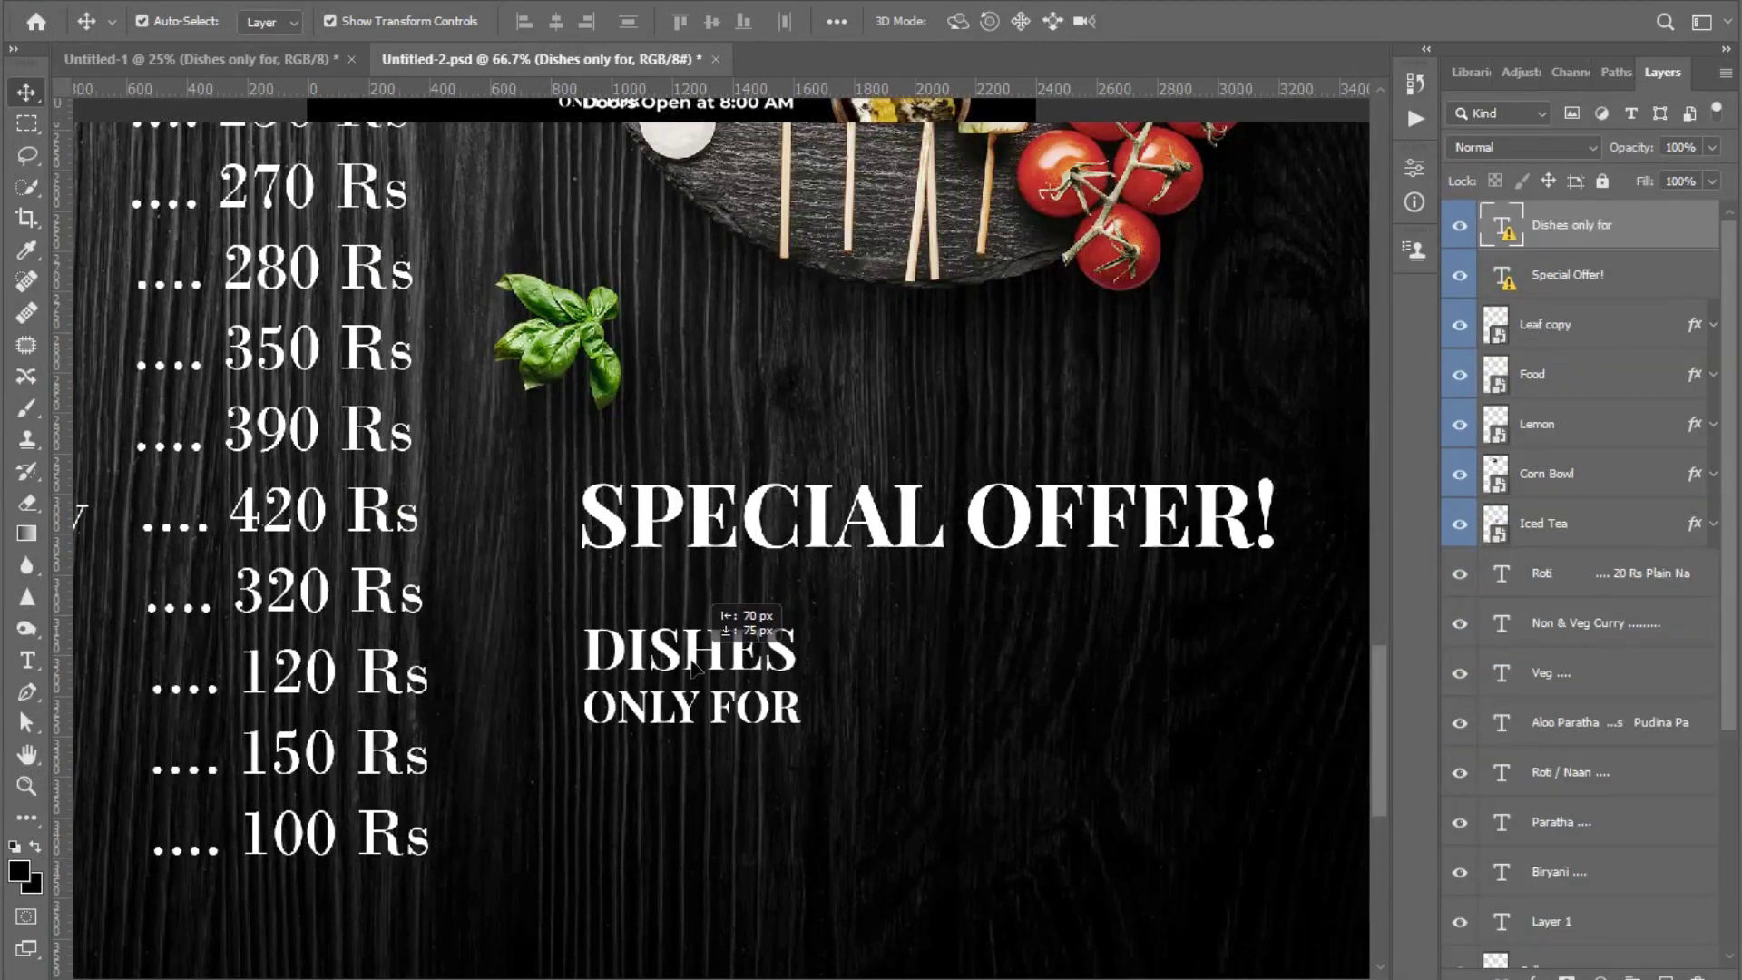
click(586, 113)
- Bring in FROM 2:00PM TO 7:00PM, keep its missing font, and align it beneath ONLY FOR
click(199, 59)
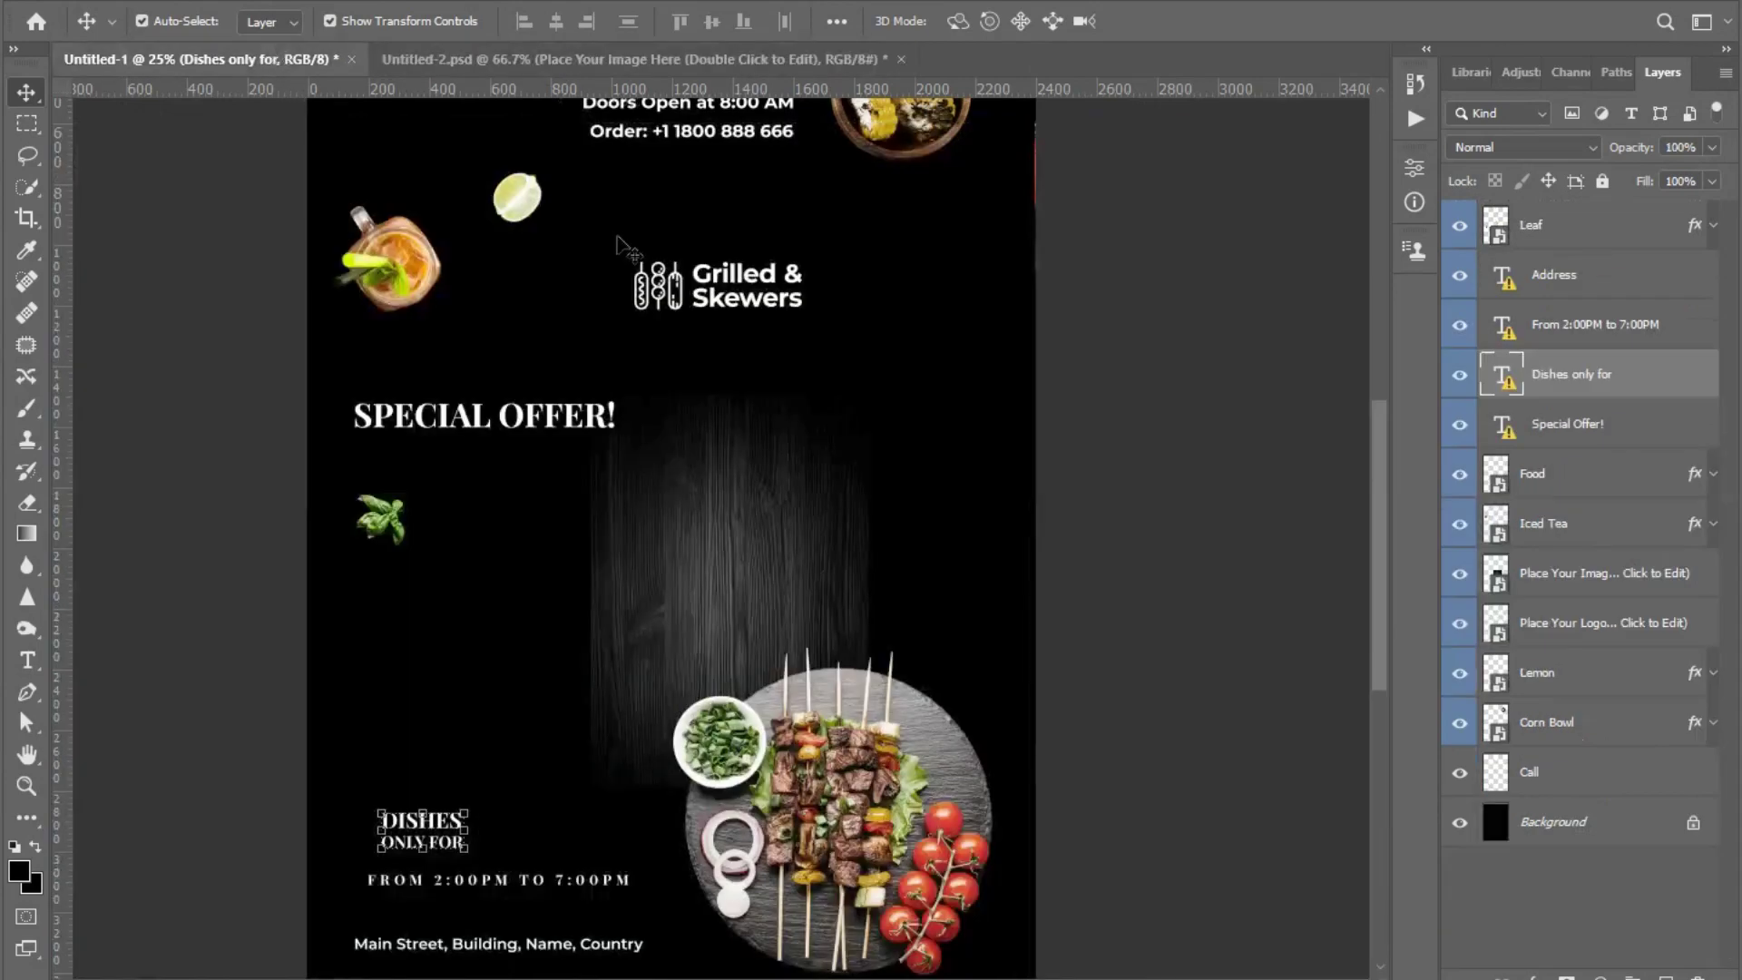
mouse_move(571, 772)
mouse_down()
mouse_move(615, 136)
mouse_move(742, 434)
mouse_up()
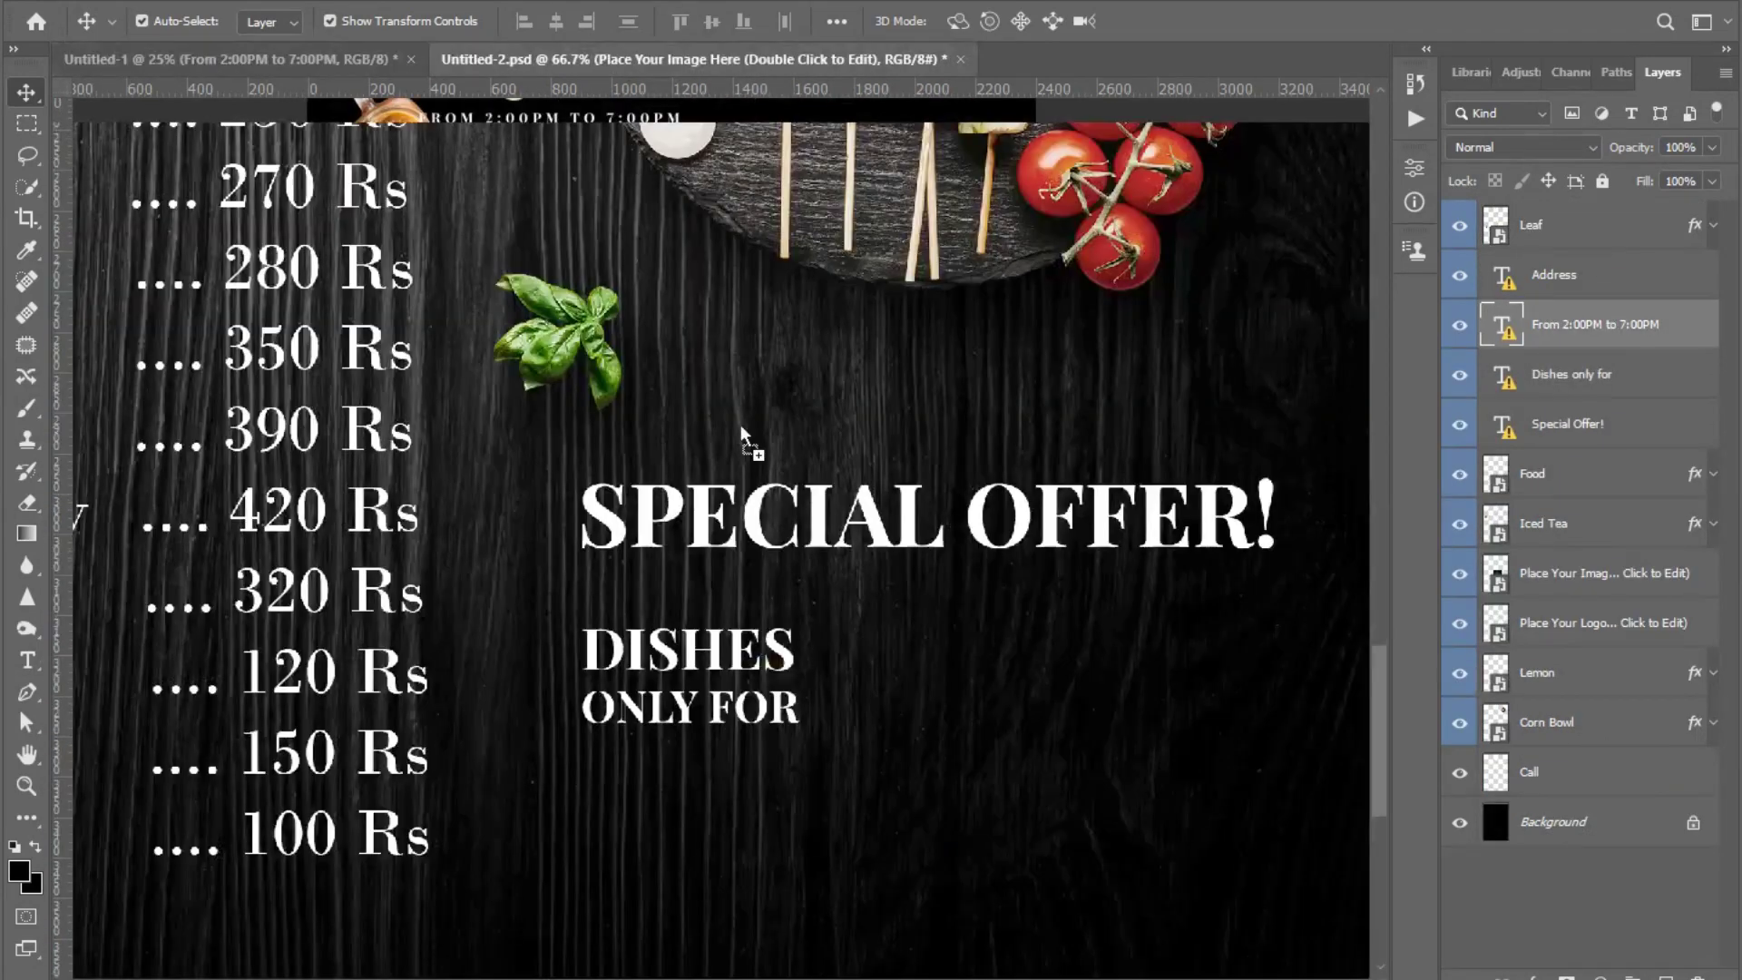
drag(886, 775, 914, 777)
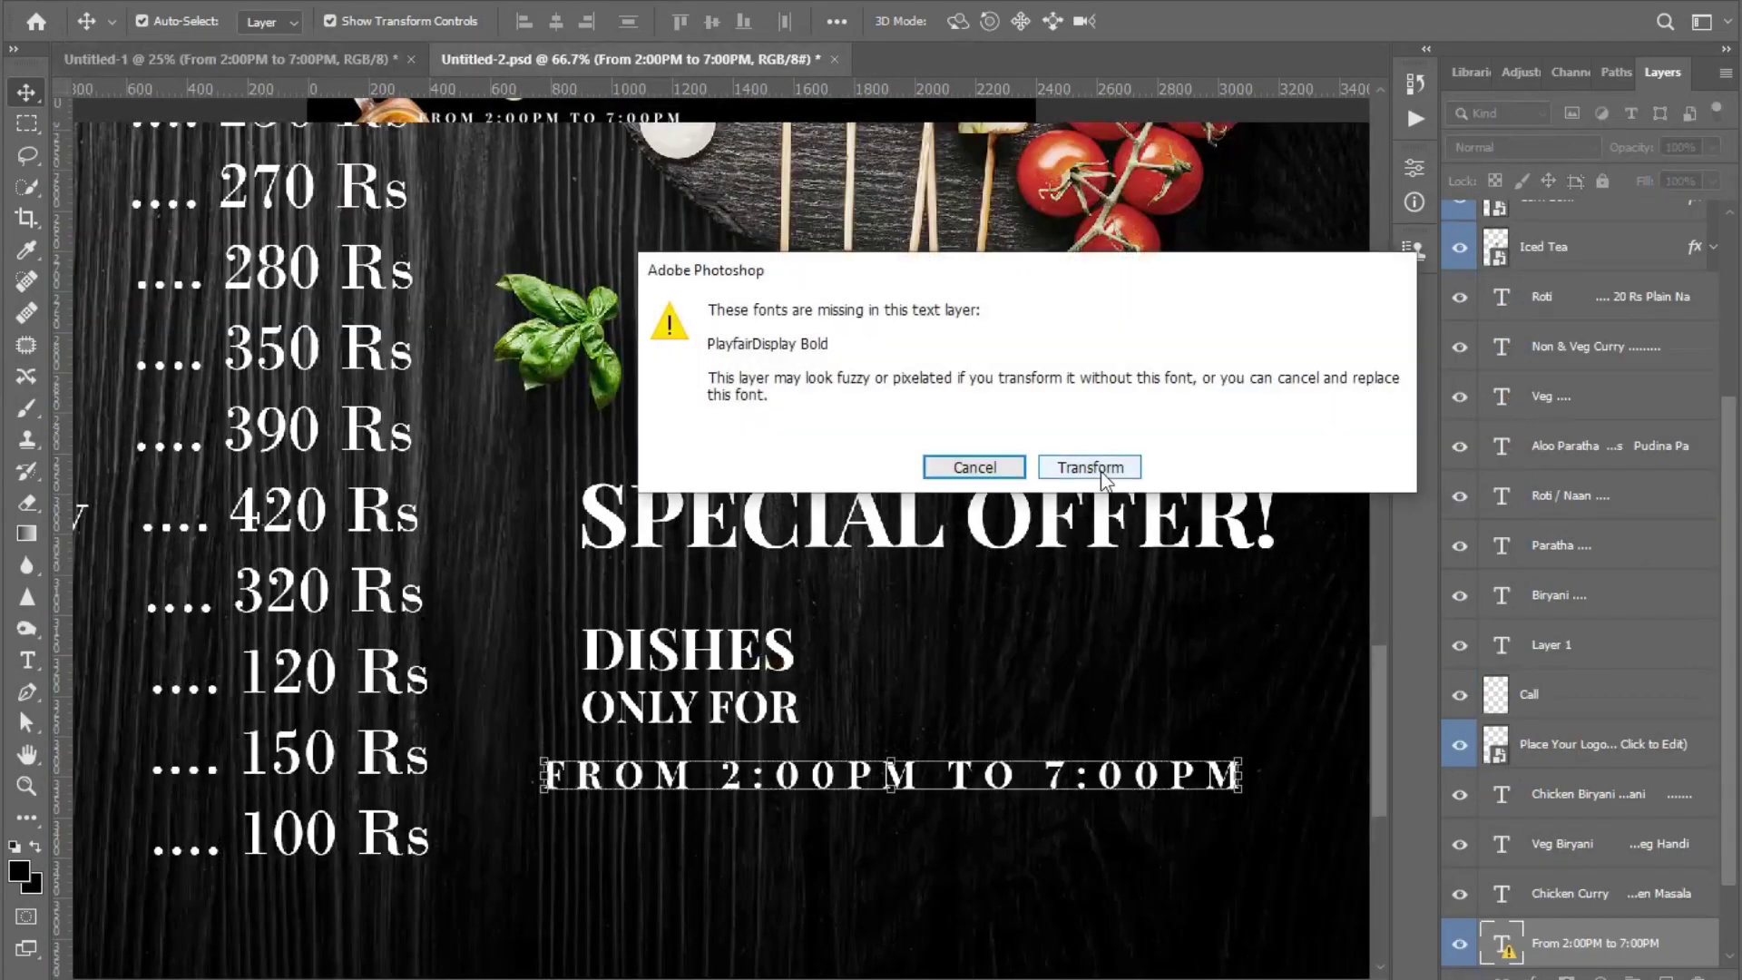
key(Return)
click(1130, 470)
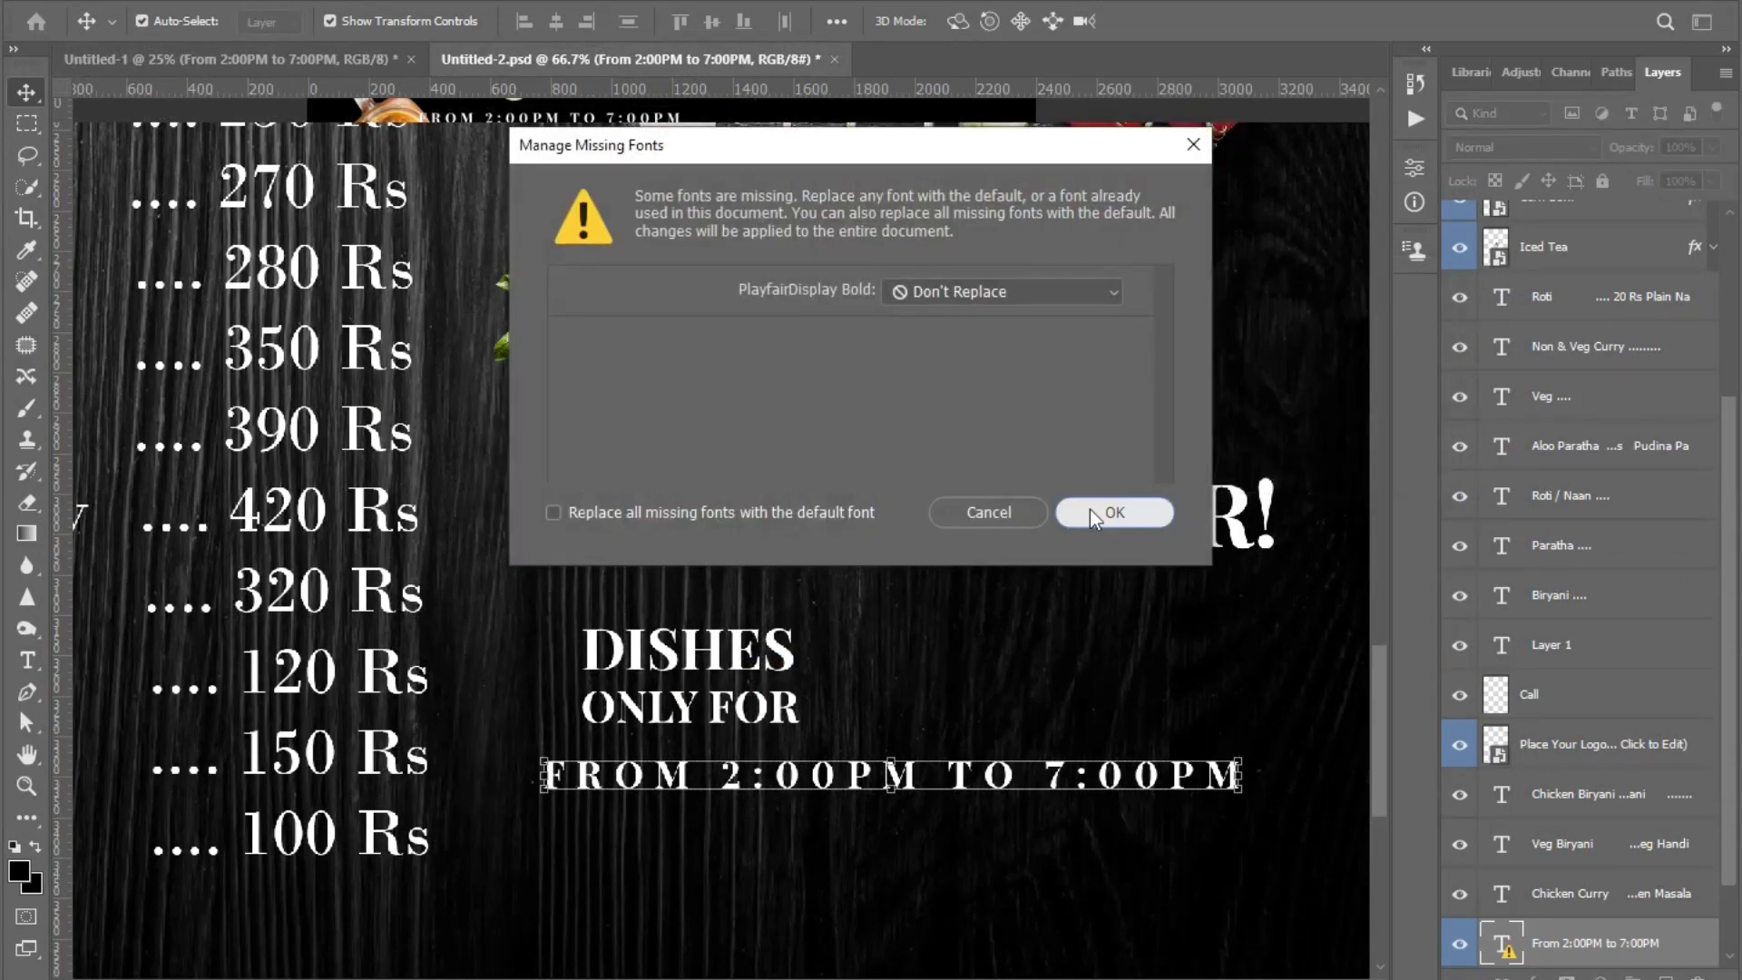
click(1107, 511)
drag(911, 779, 956, 786)
drag(955, 786, 950, 786)
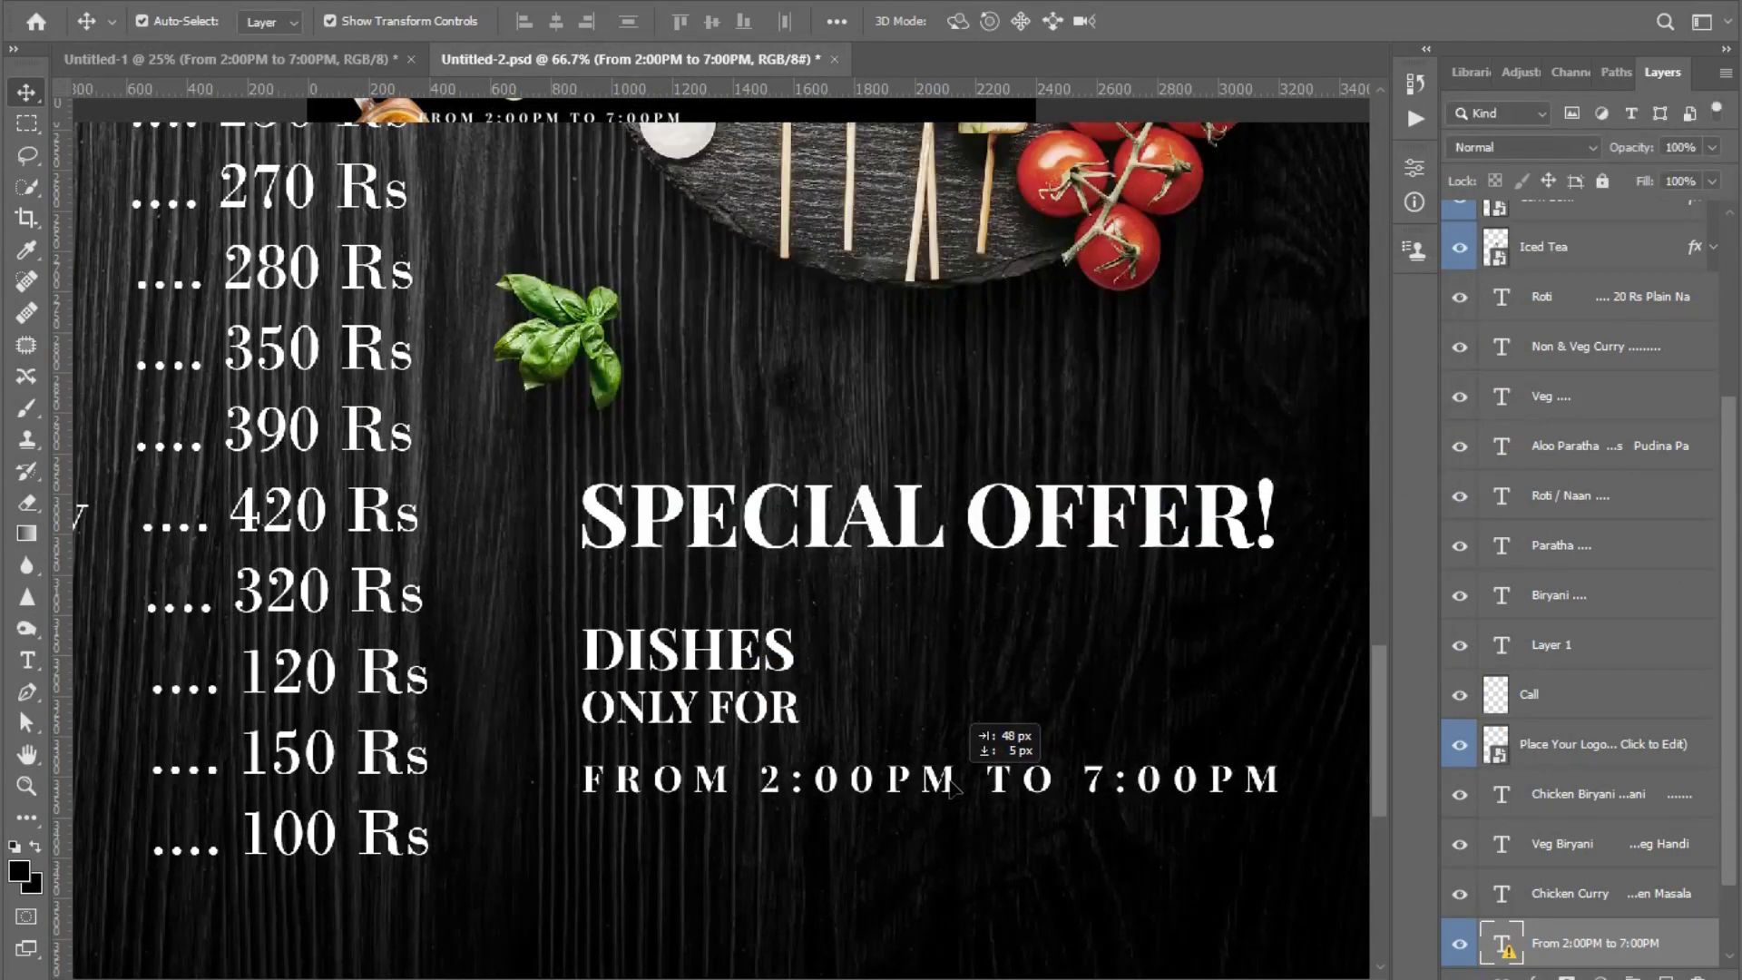
click(386, 679)
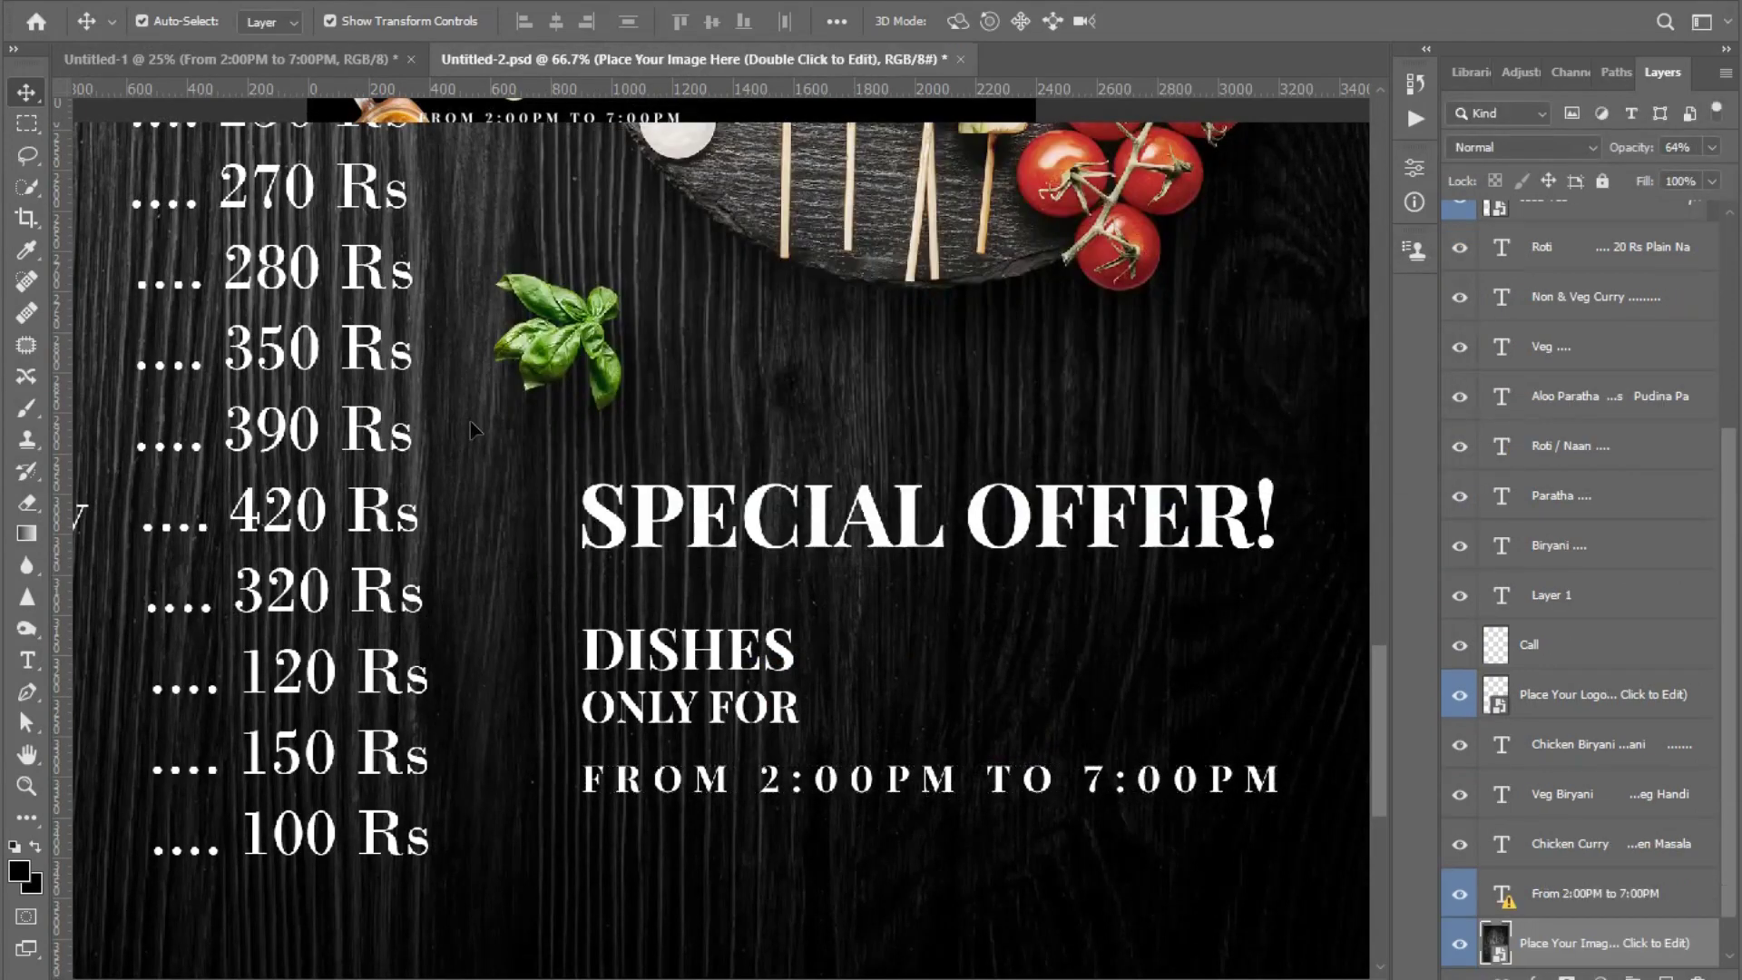
drag(723, 672, 720, 658)
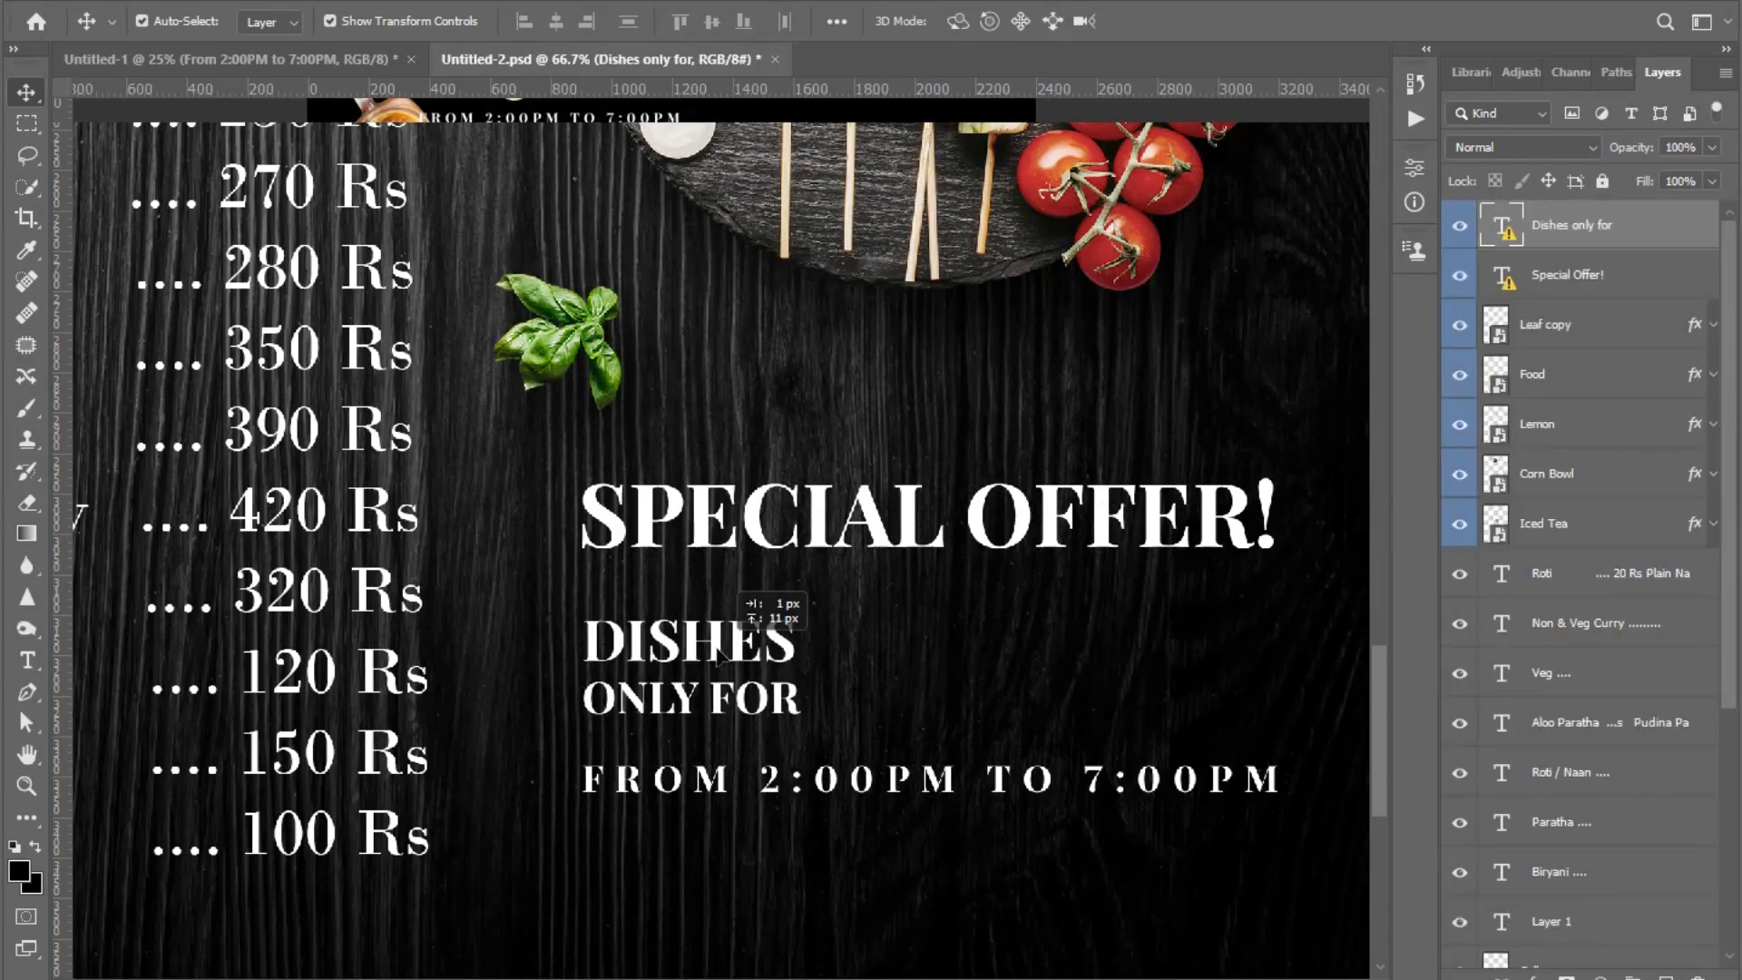
- Make a white-filled new document and carry a wide white strip from it into the menu
click(995, 631)
key(ctrl+n)
key(Return)
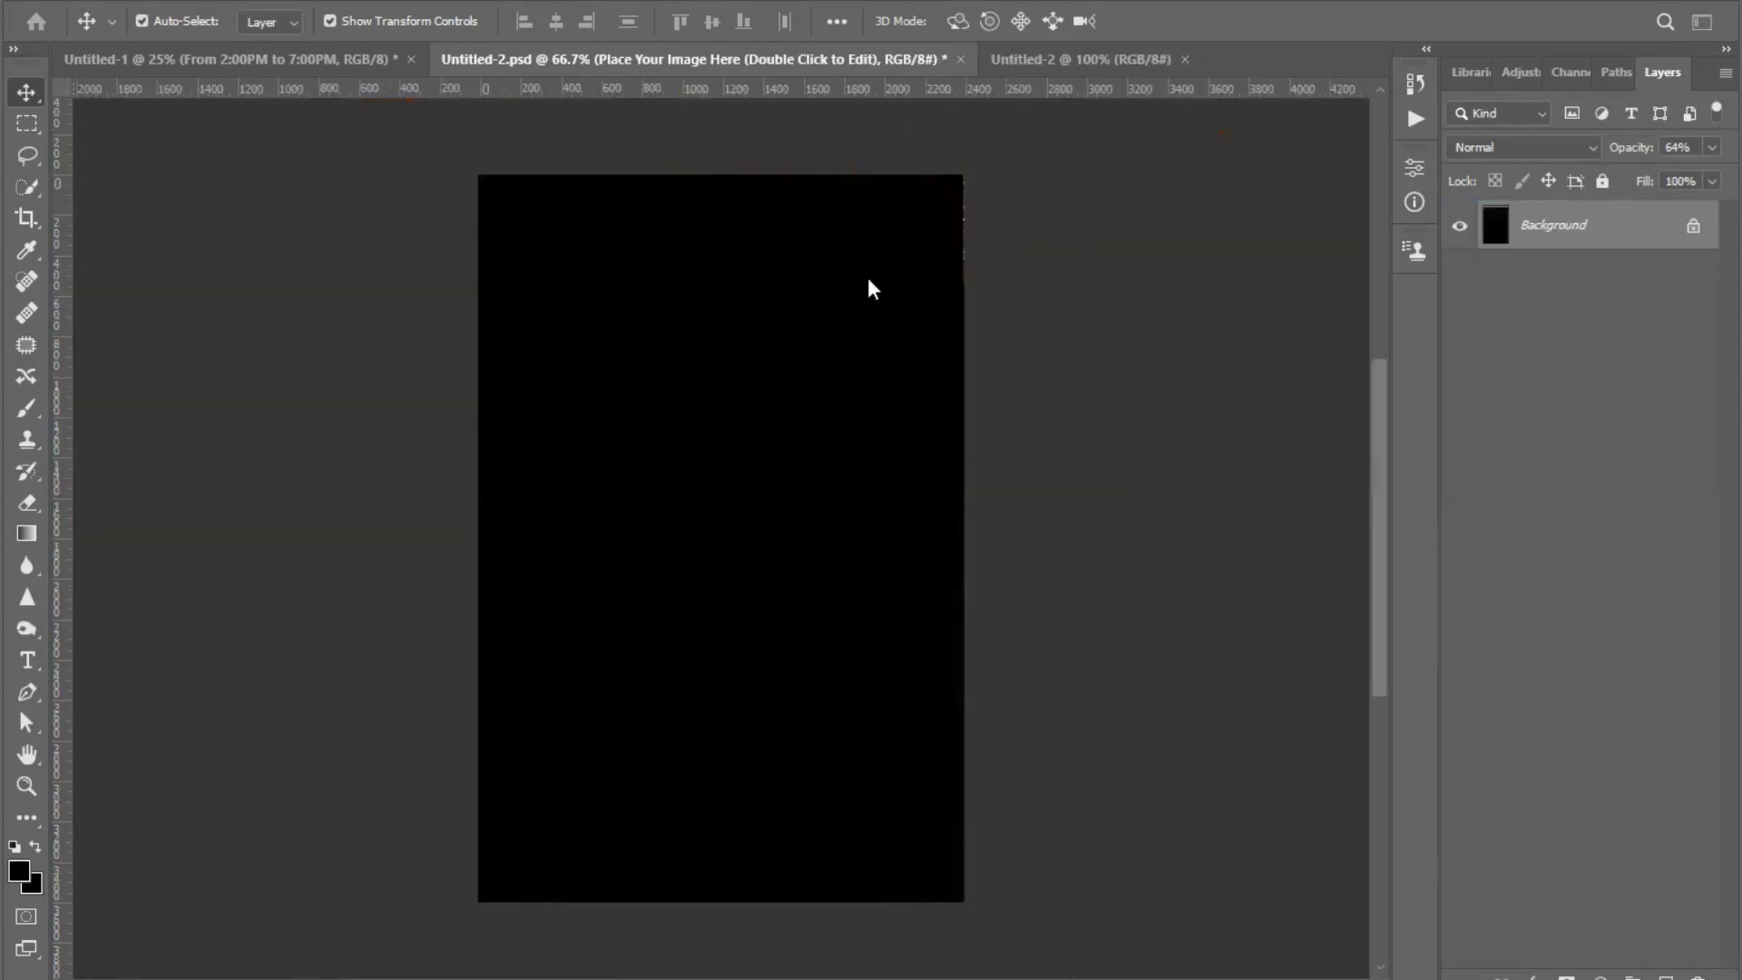
click(36, 882)
text(ffffff)
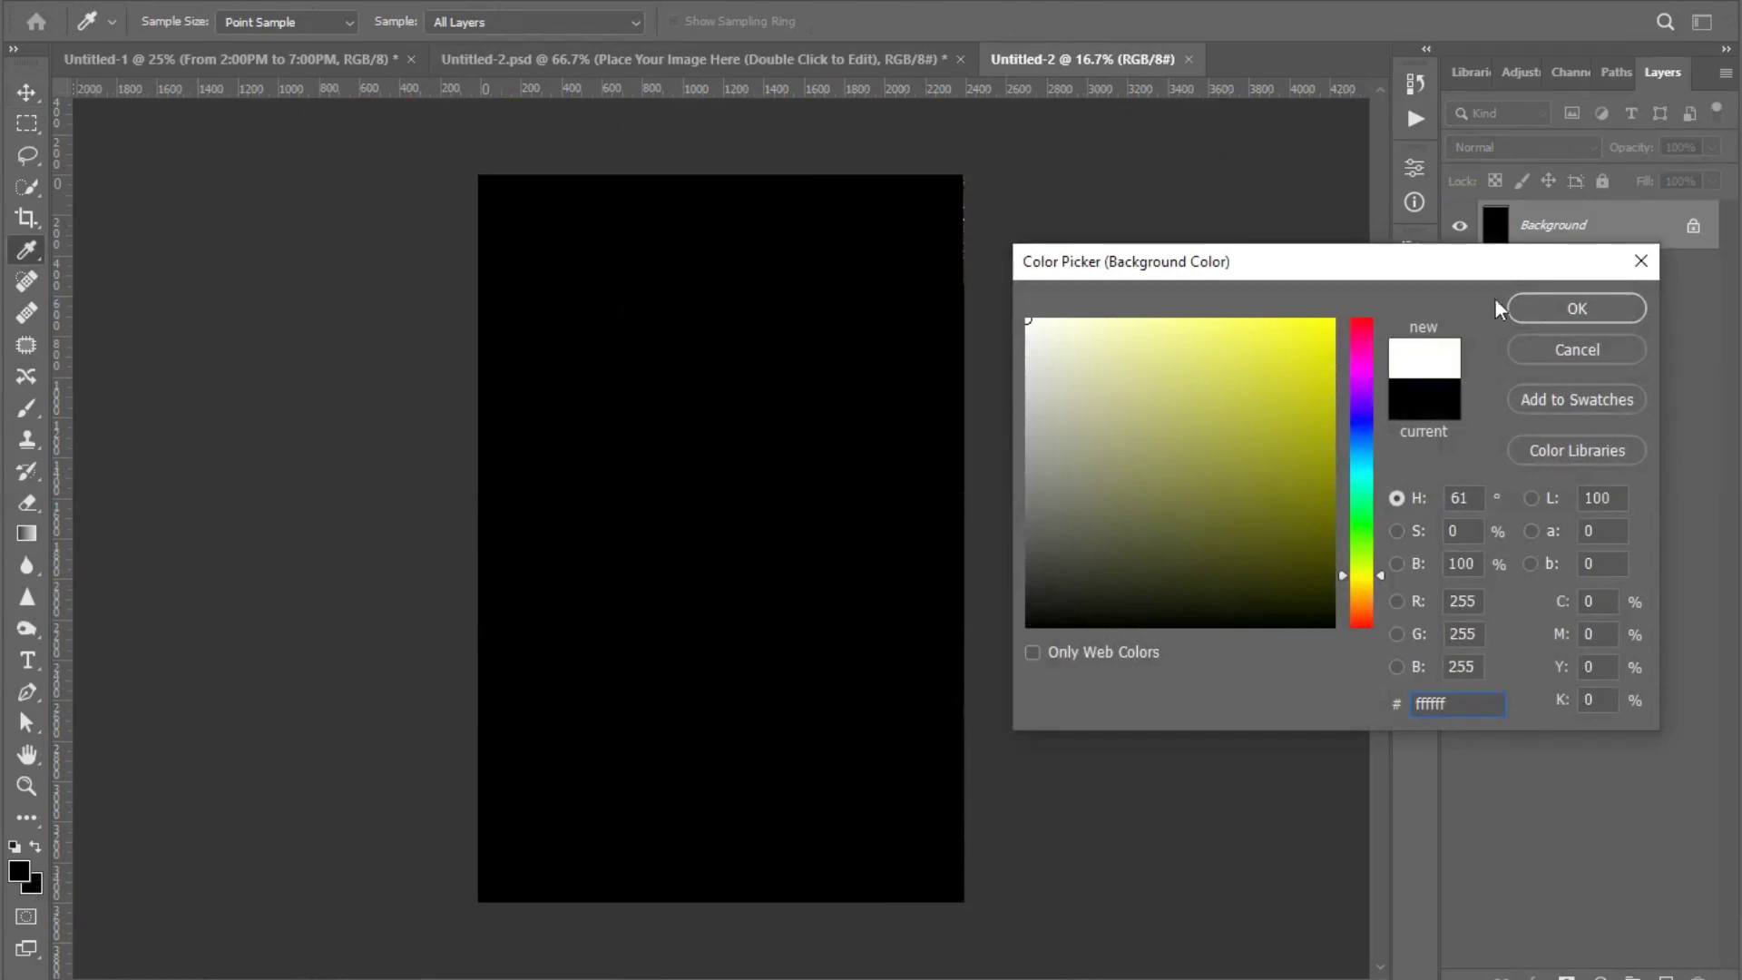
key(Return)
key(ctrl+BackSpace)
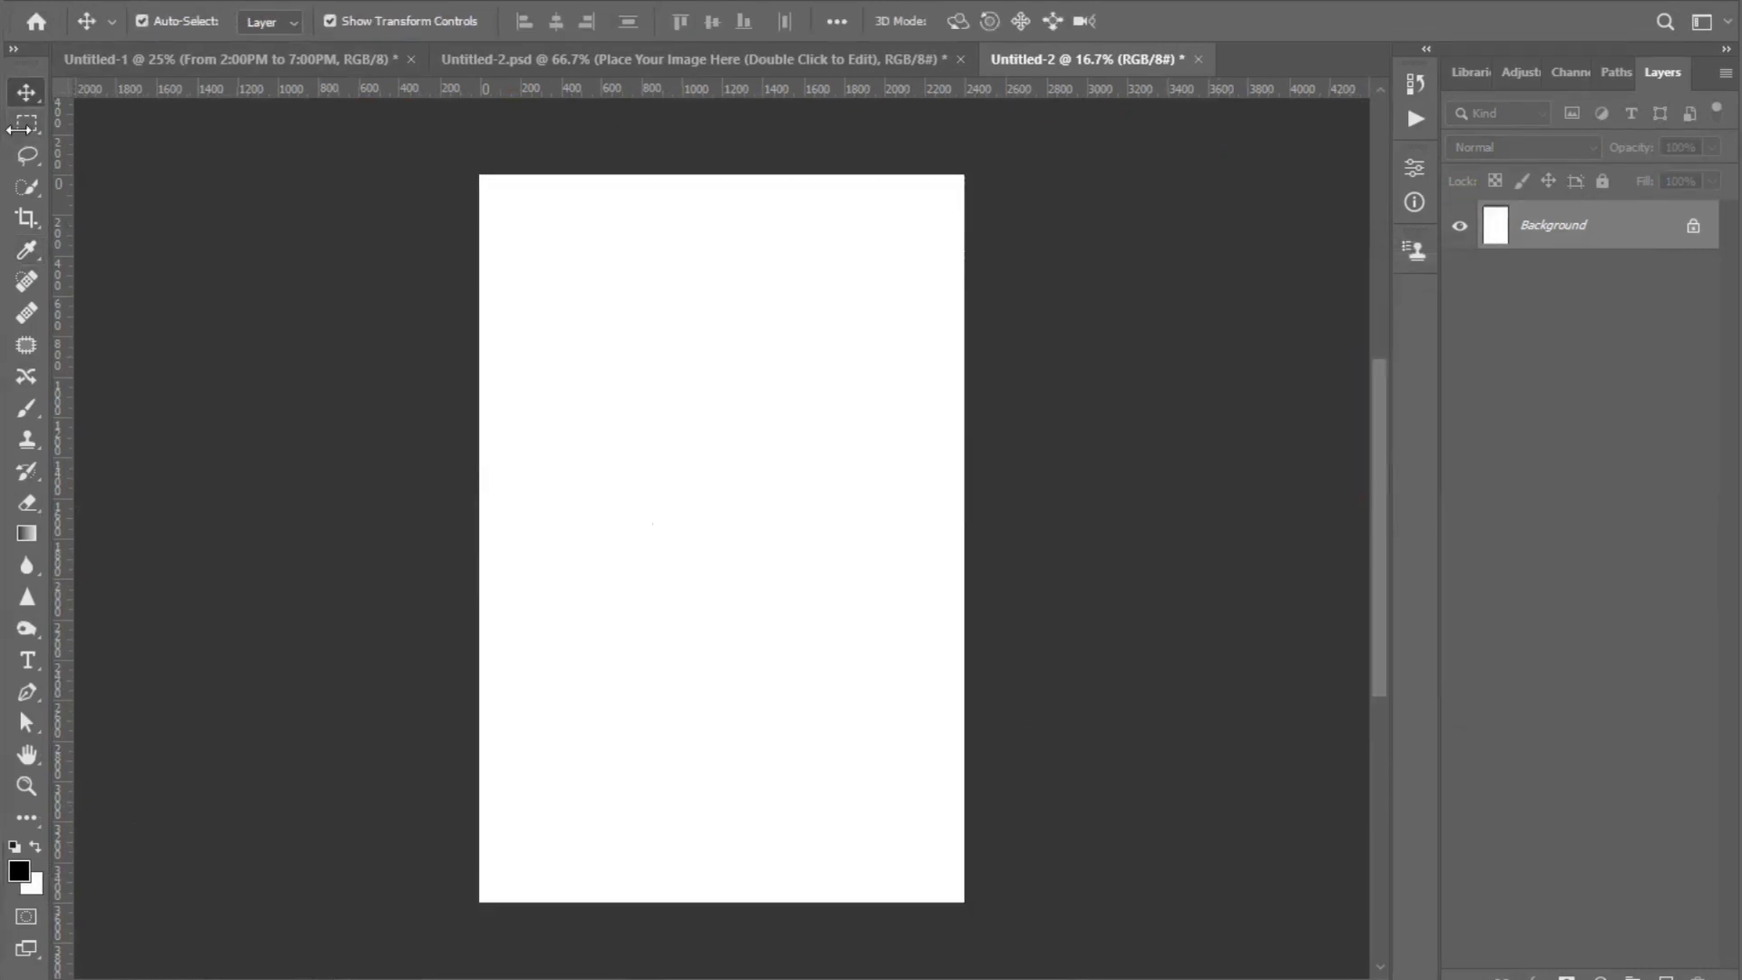
click(27, 123)
mouse_move(510, 302)
mouse_down()
mouse_move(861, 365)
mouse_move(902, 327)
mouse_up()
key(v)
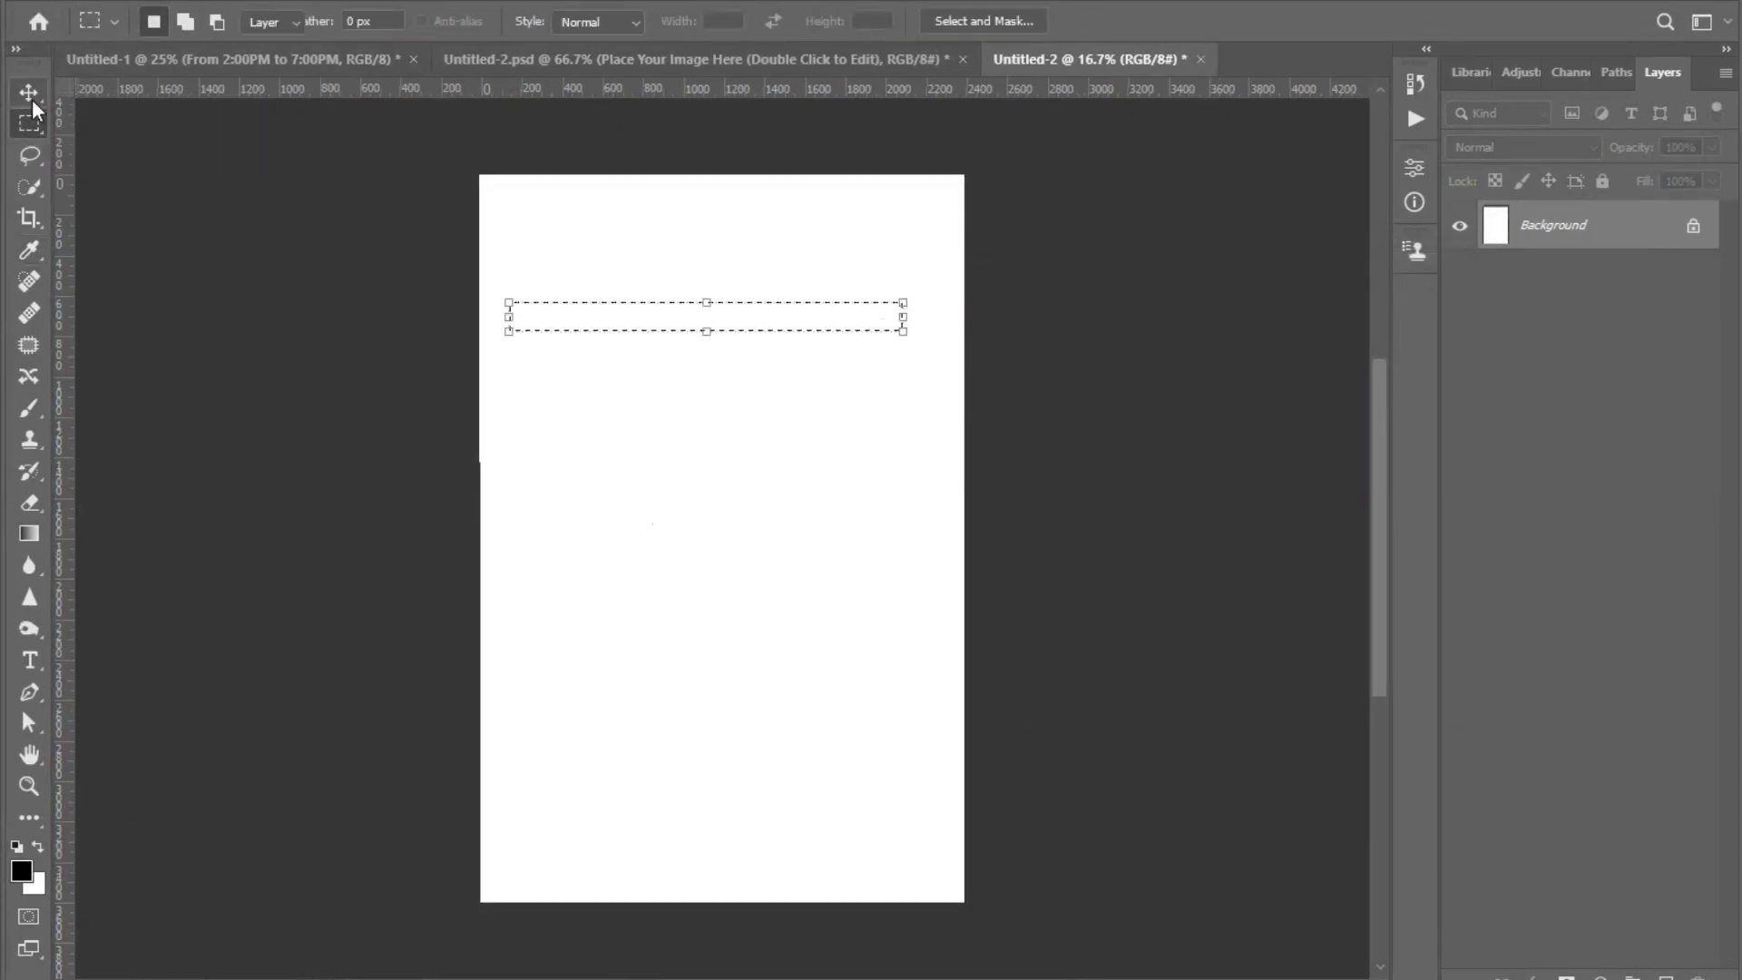
mouse_move(708, 313)
mouse_down()
mouse_move(497, 57)
mouse_move(951, 593)
mouse_up()
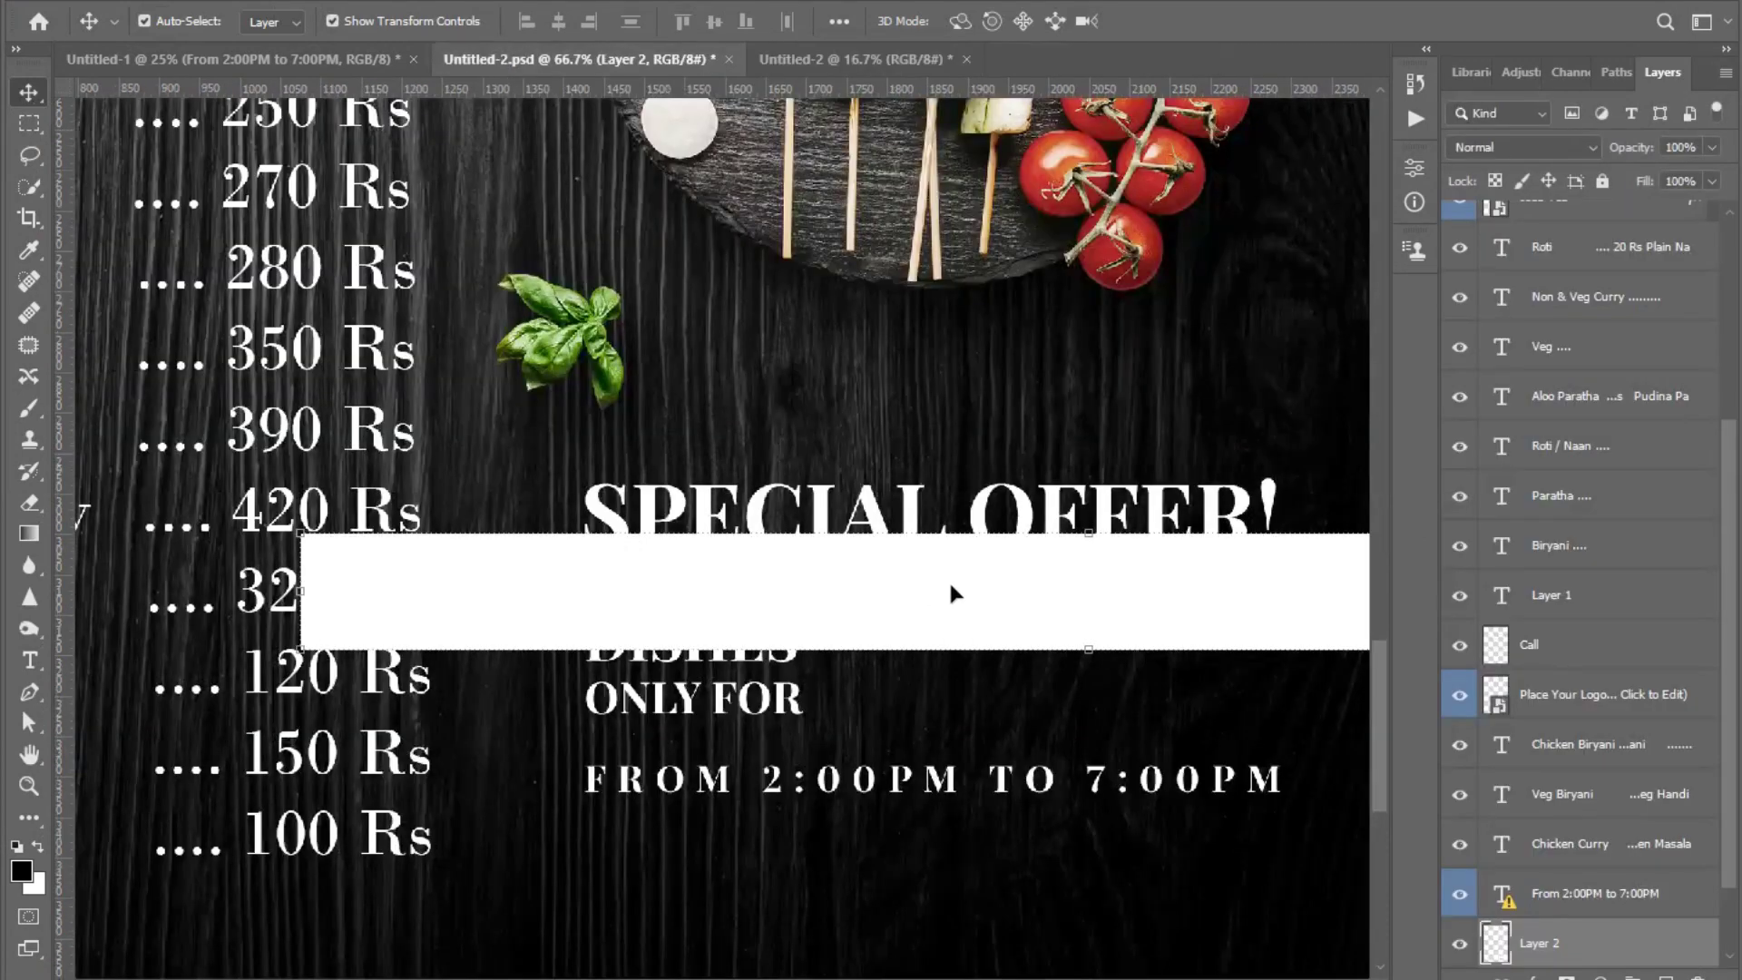
- Free-transform the white strip into a thin bar and move it under the SPECIAL OFFER! heading
key(ctrl+t)
mouse_move(1088, 649)
mouse_down()
mouse_move(1109, 561)
mouse_move(1216, 560)
mouse_move(952, 595)
mouse_move(1013, 620)
mouse_move(1297, 624)
mouse_up()
key(Return)
key(ctrl+z)
key(ctrl+z)
key(ctrl+t)
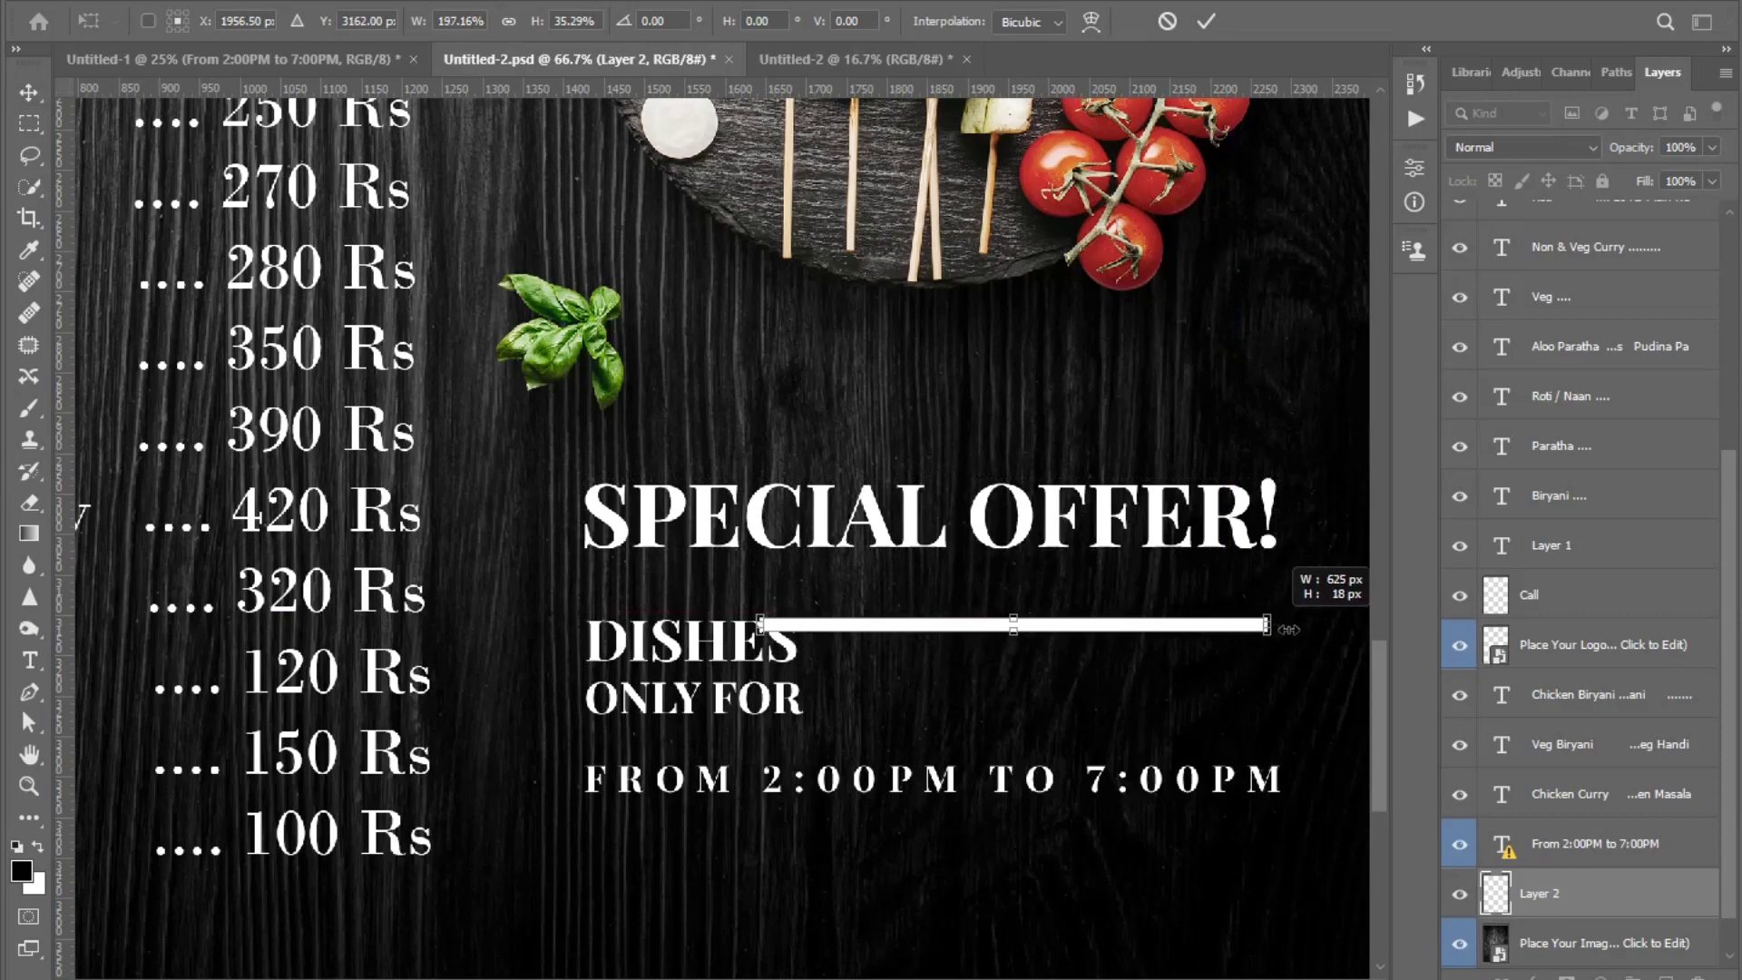
scroll(1004, 592, up, 1)
scroll(927, 401, up, 2)
drag(918, 381, 917, 405)
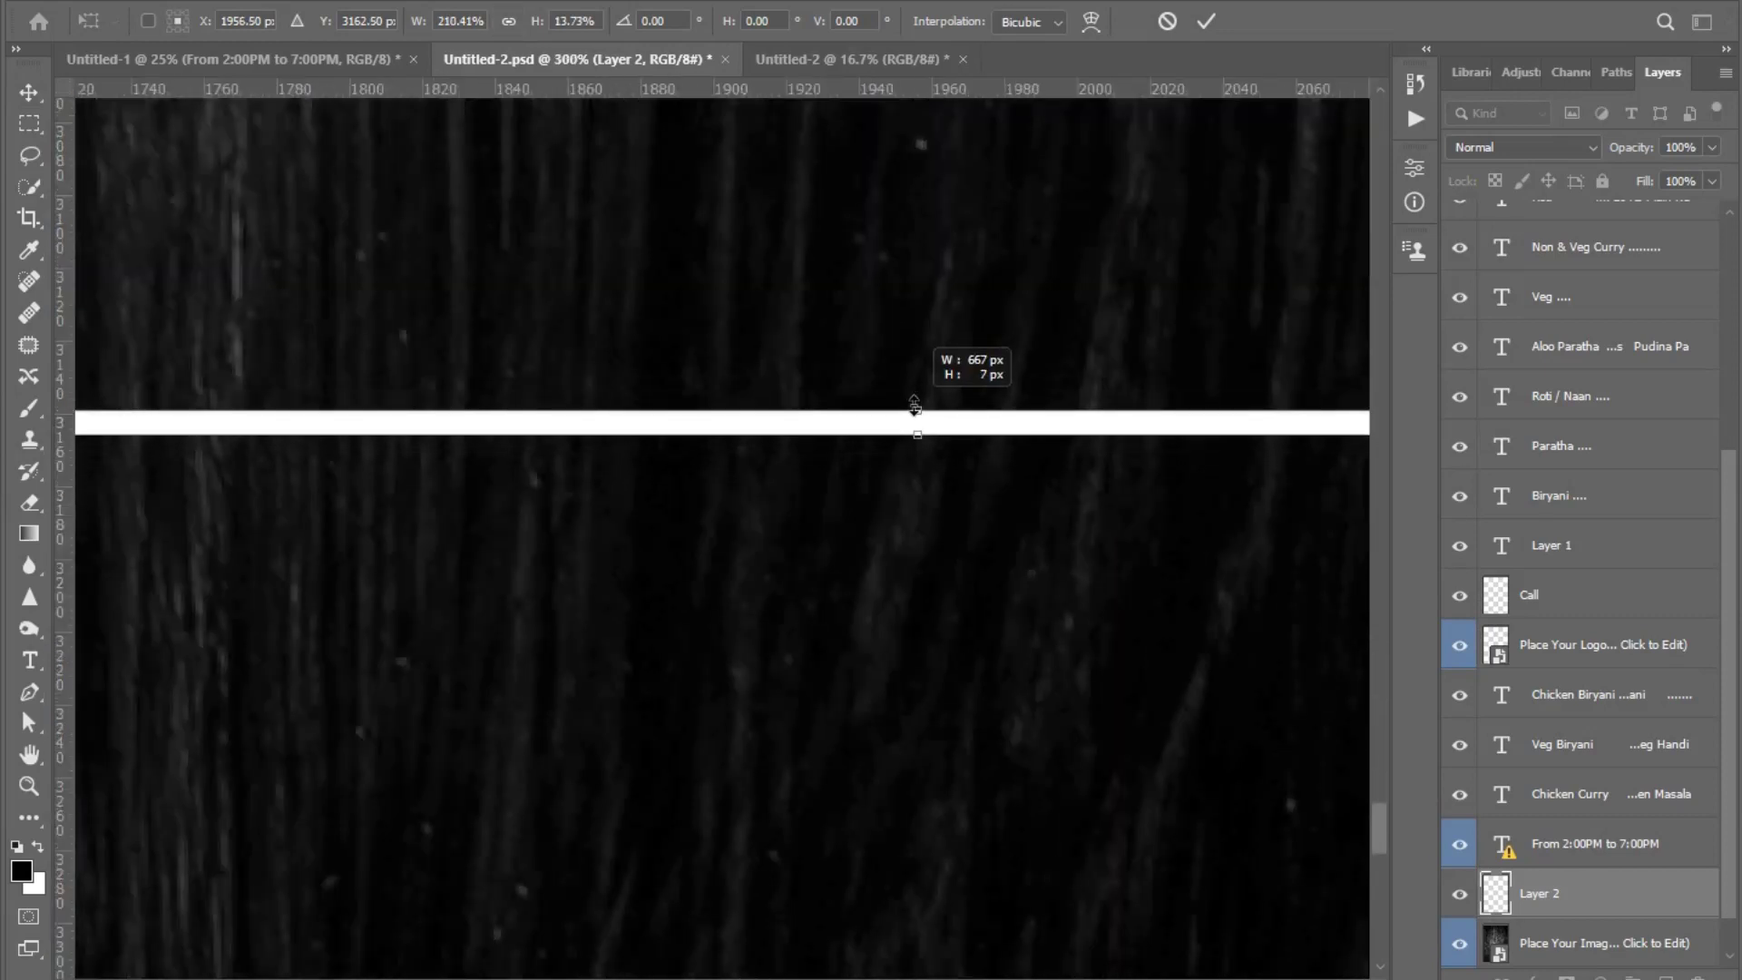
key(Return)
scroll(980, 535, down, 1)
drag(1073, 504, 951, 431)
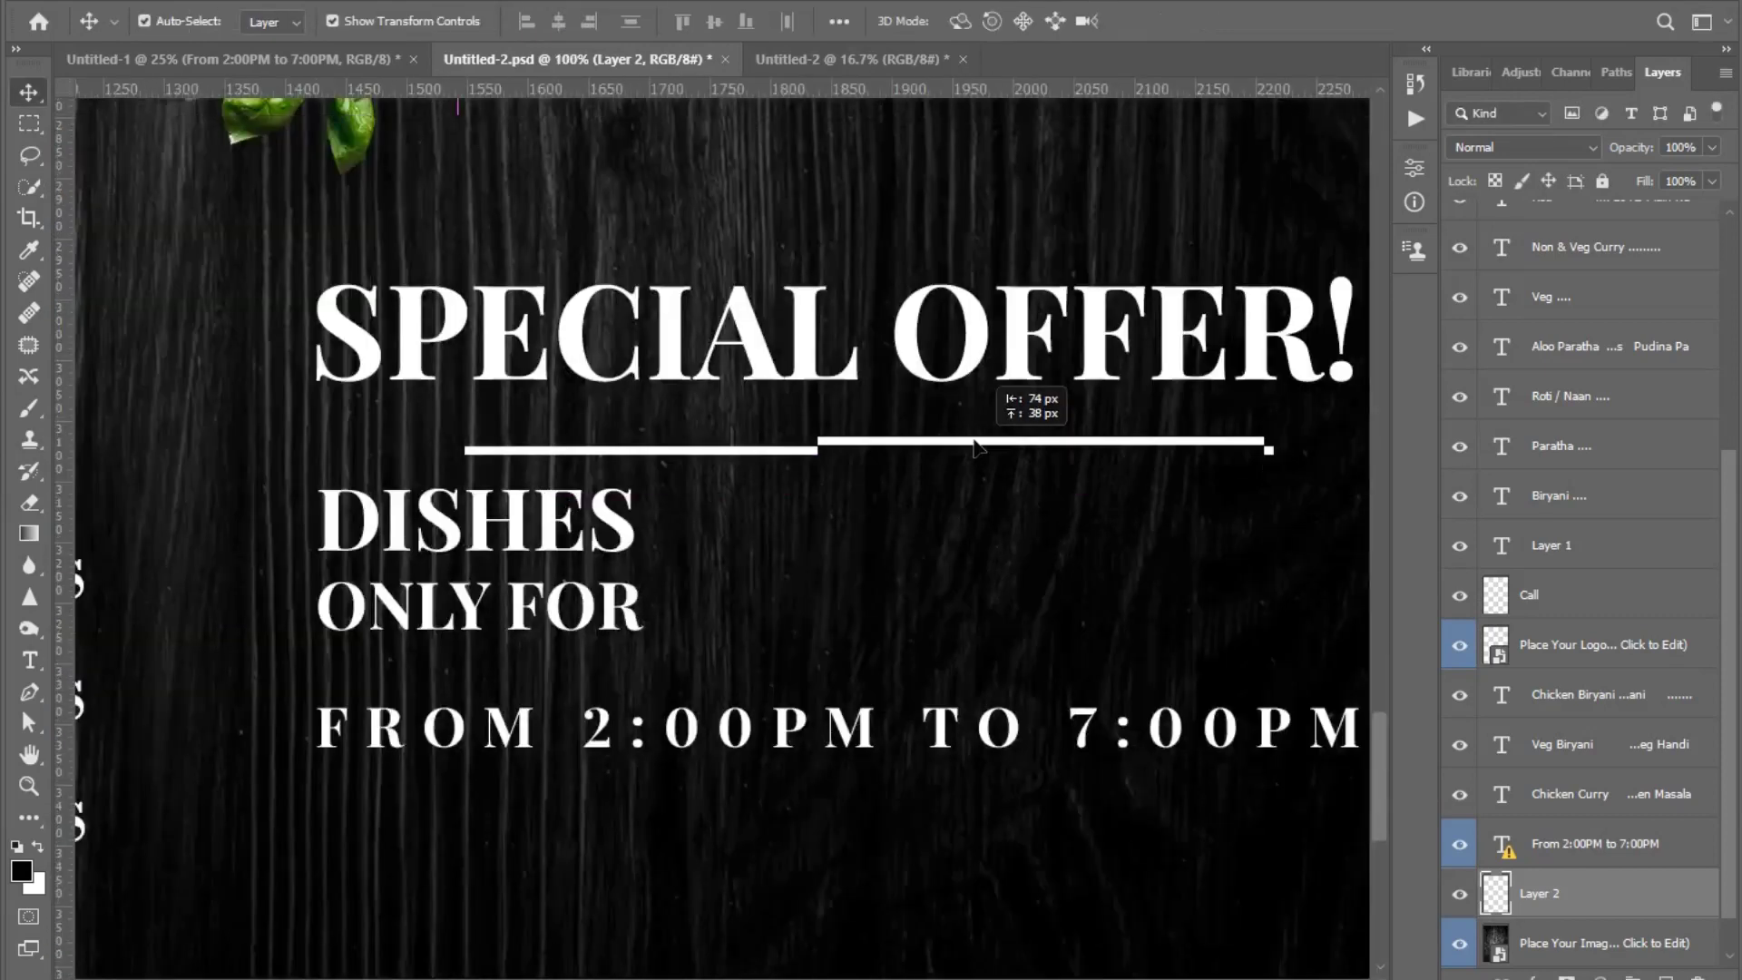
- Widen the bar to span the heading and thin it to a few pixels
alt+click(1032, 531)
key(ctrl+t)
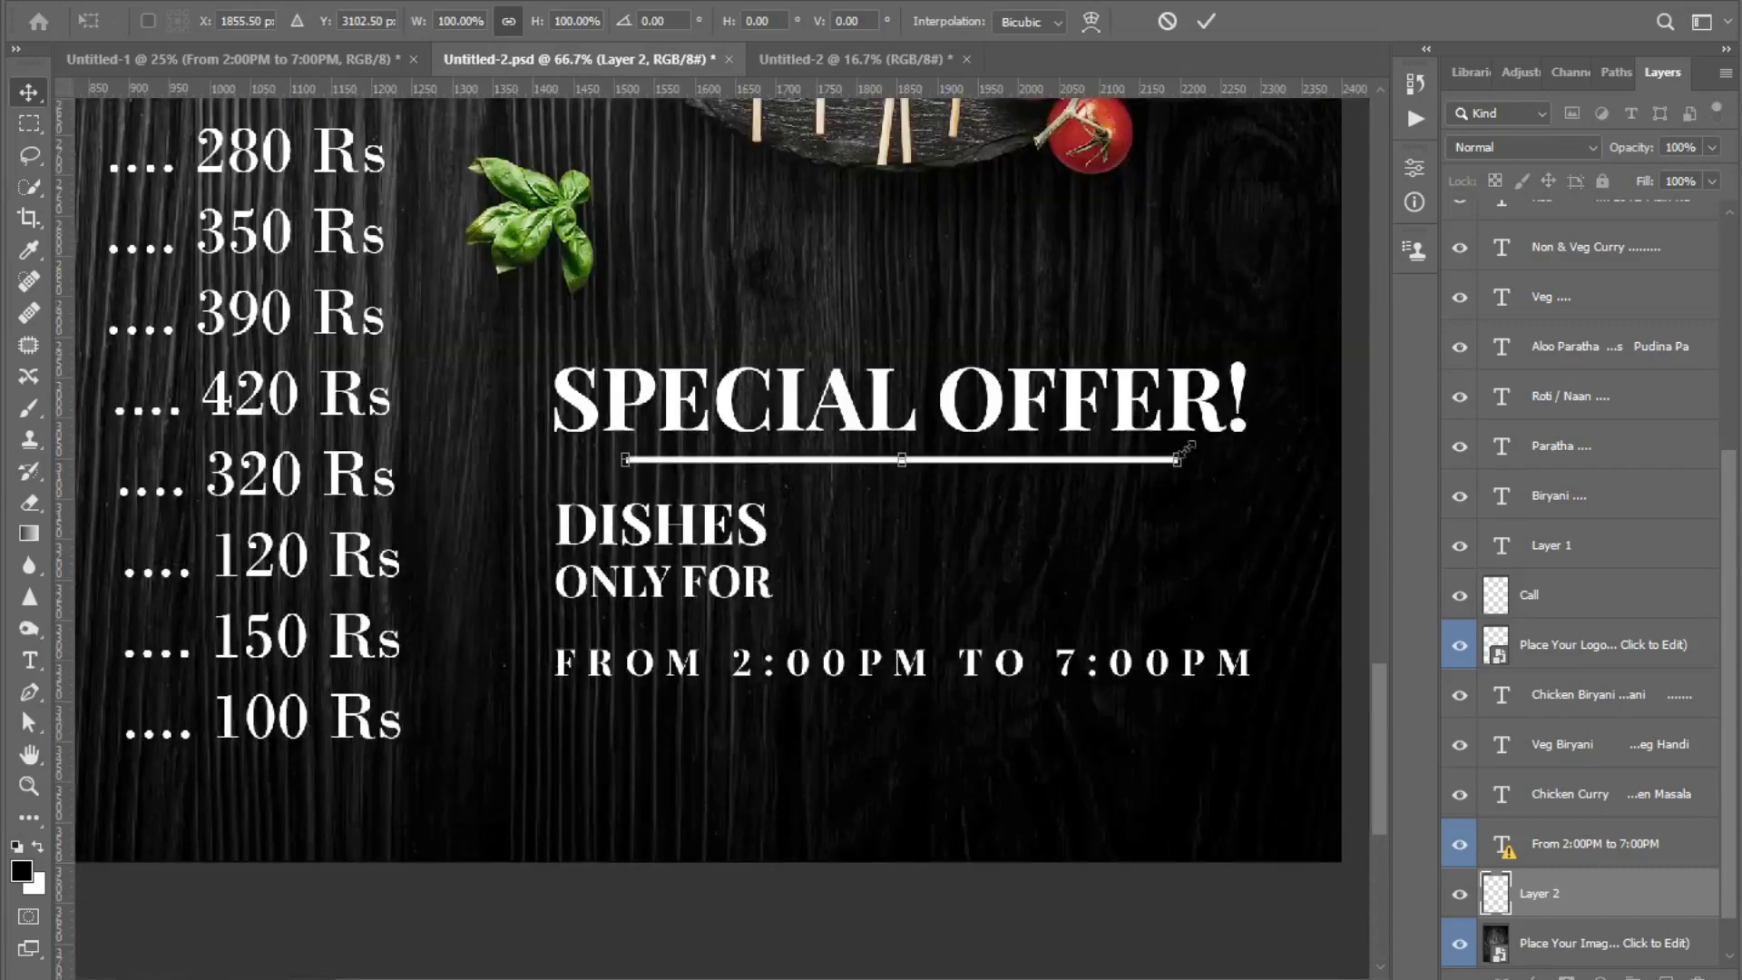
drag(1179, 451, 1259, 433)
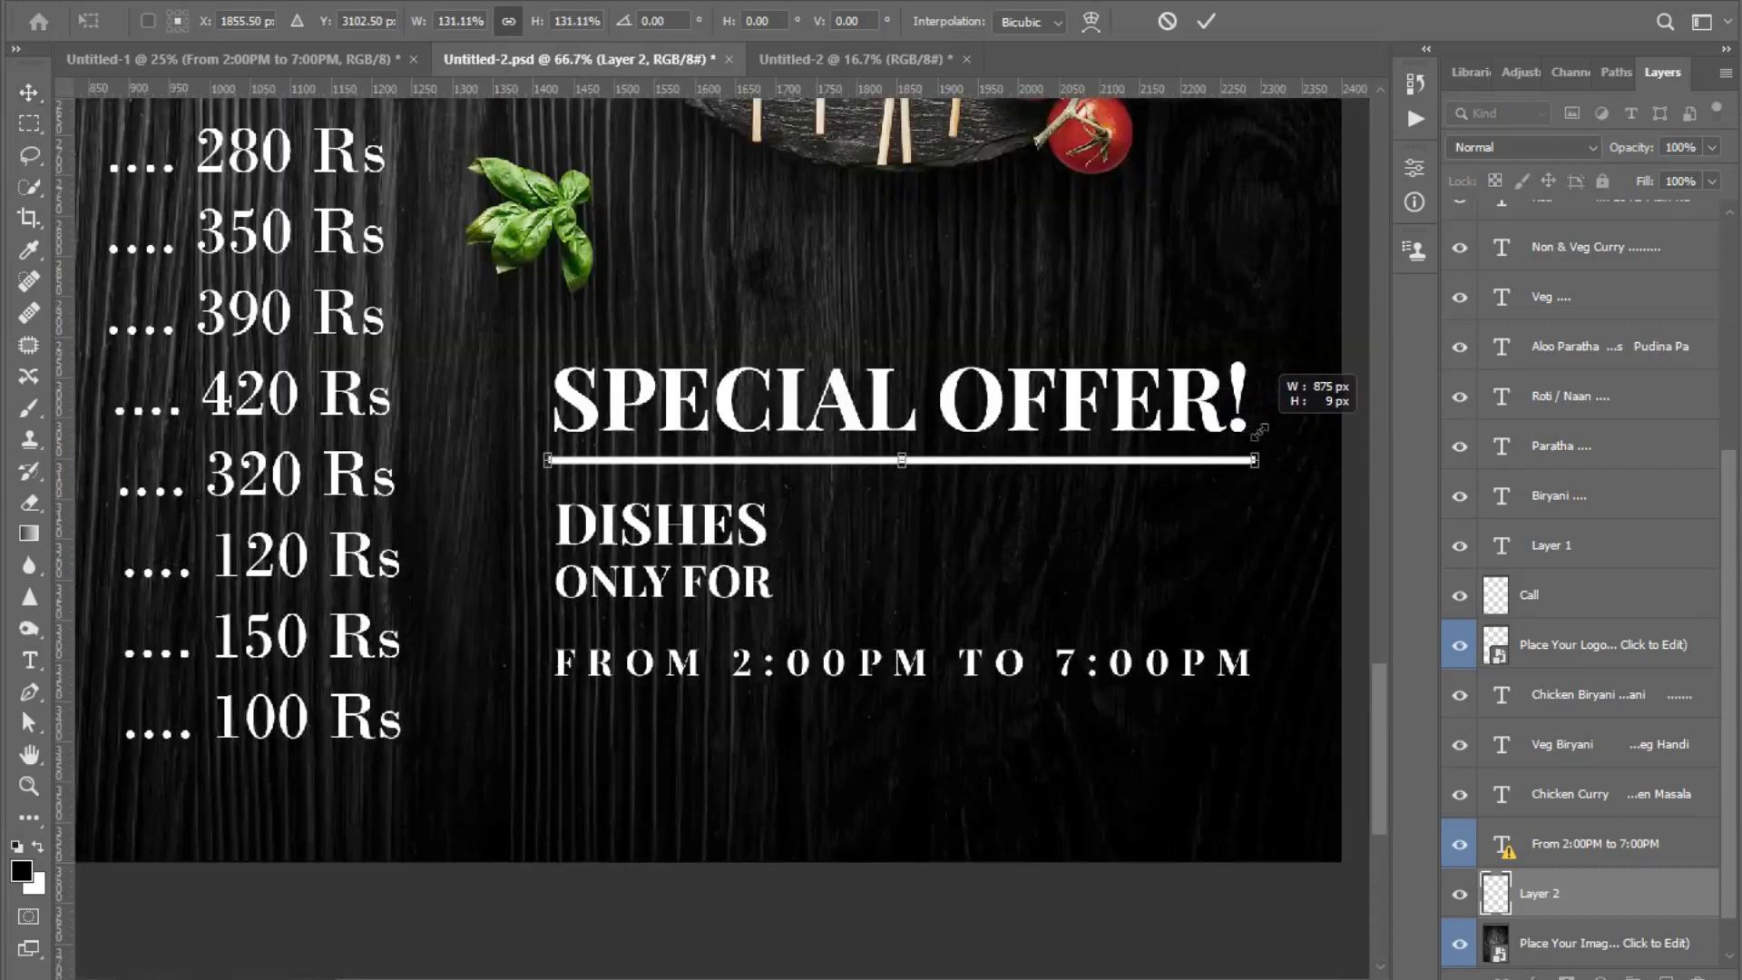
click(933, 496)
drag(812, 326, 822, 781)
key(Return)
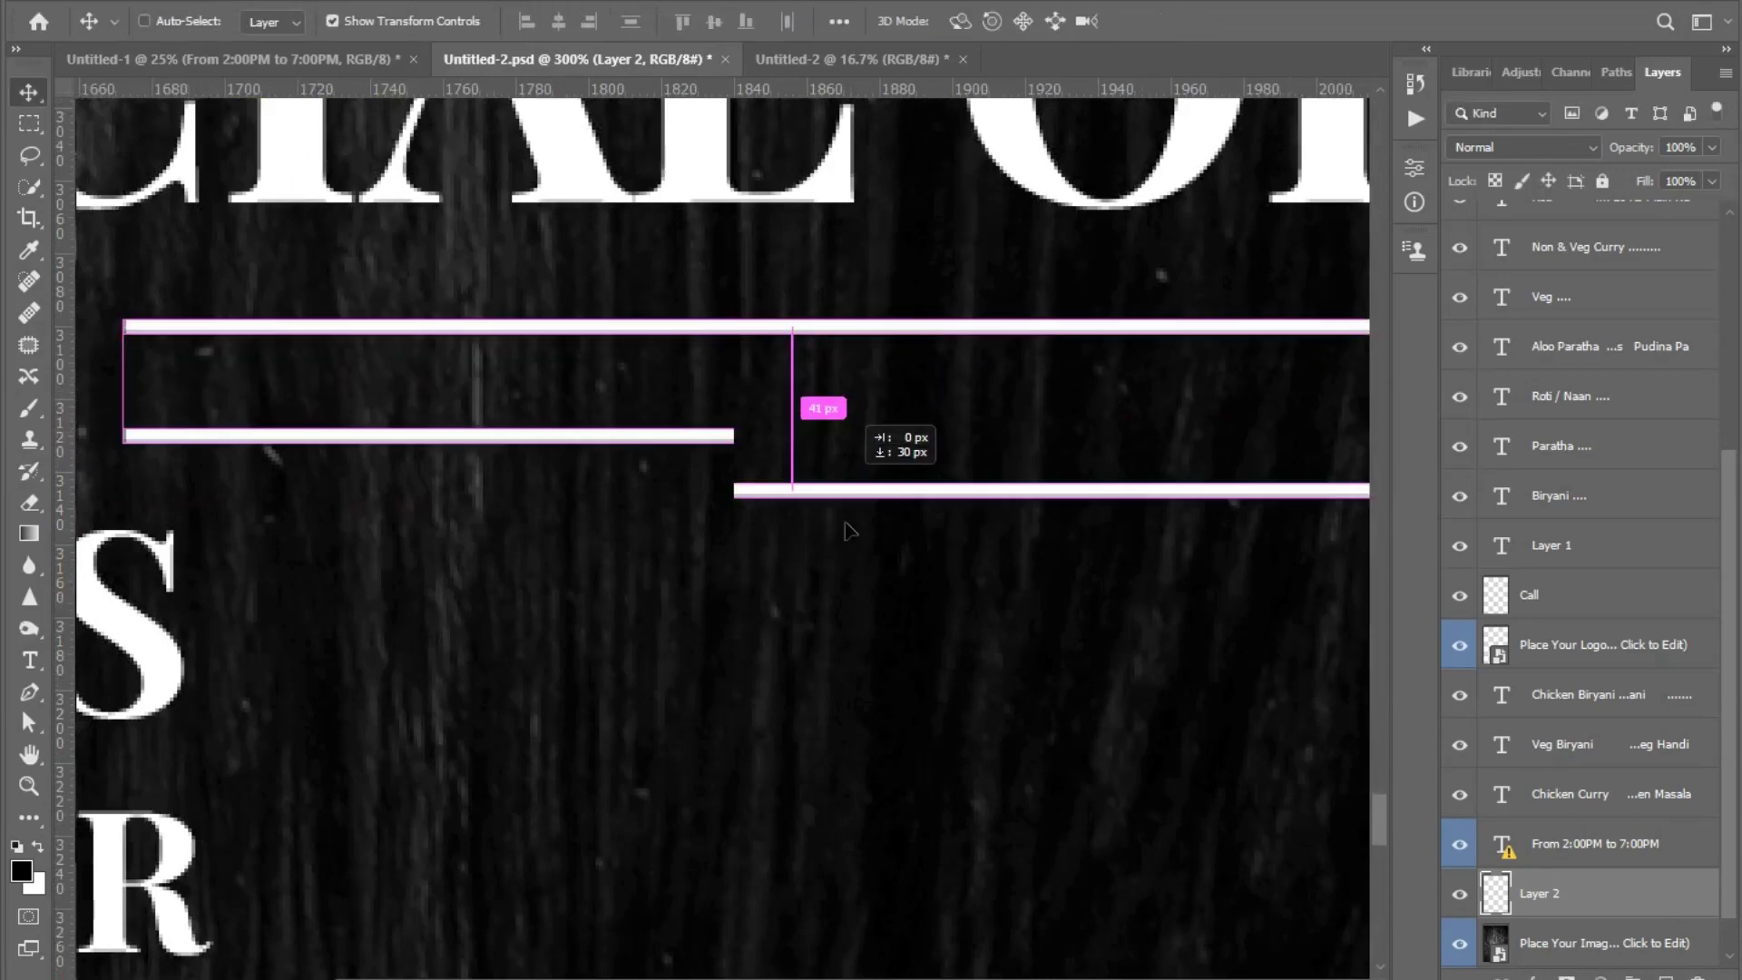
- Place a bar copy lower down and stretch the heading bar to the heading's full width
scroll(829, 591, down, 3)
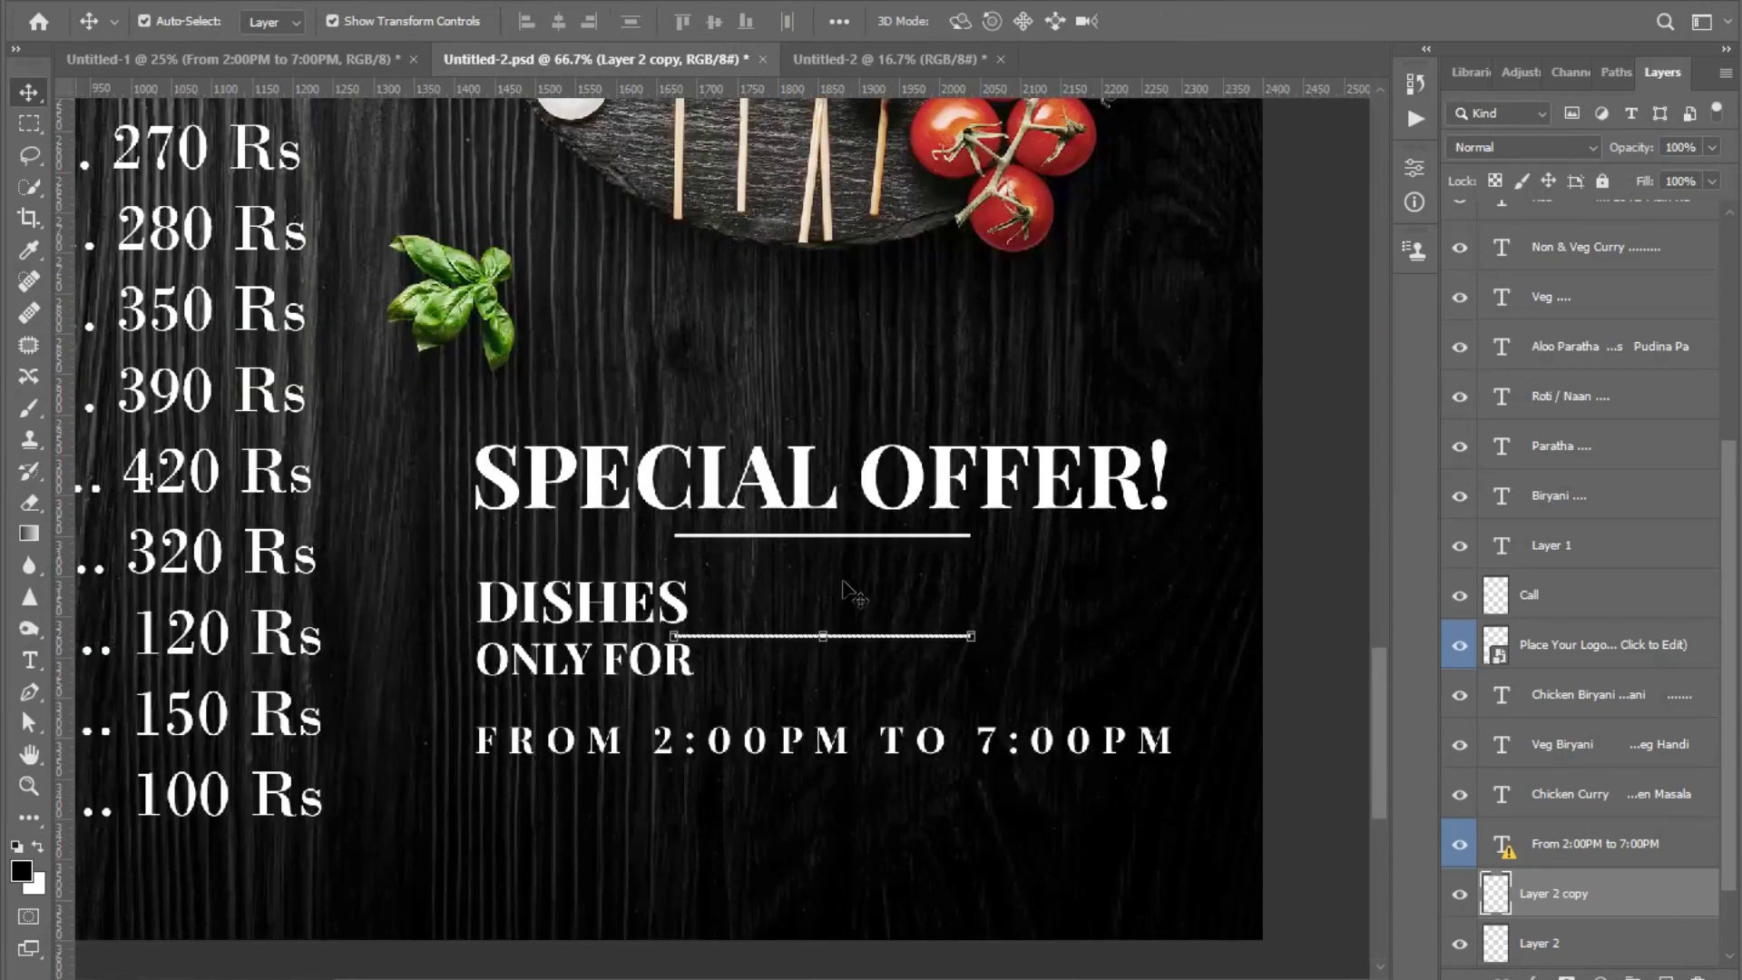
ctrl+click(844, 599)
scroll(815, 533, up, 2)
scroll(815, 534, up, 2)
click(863, 535)
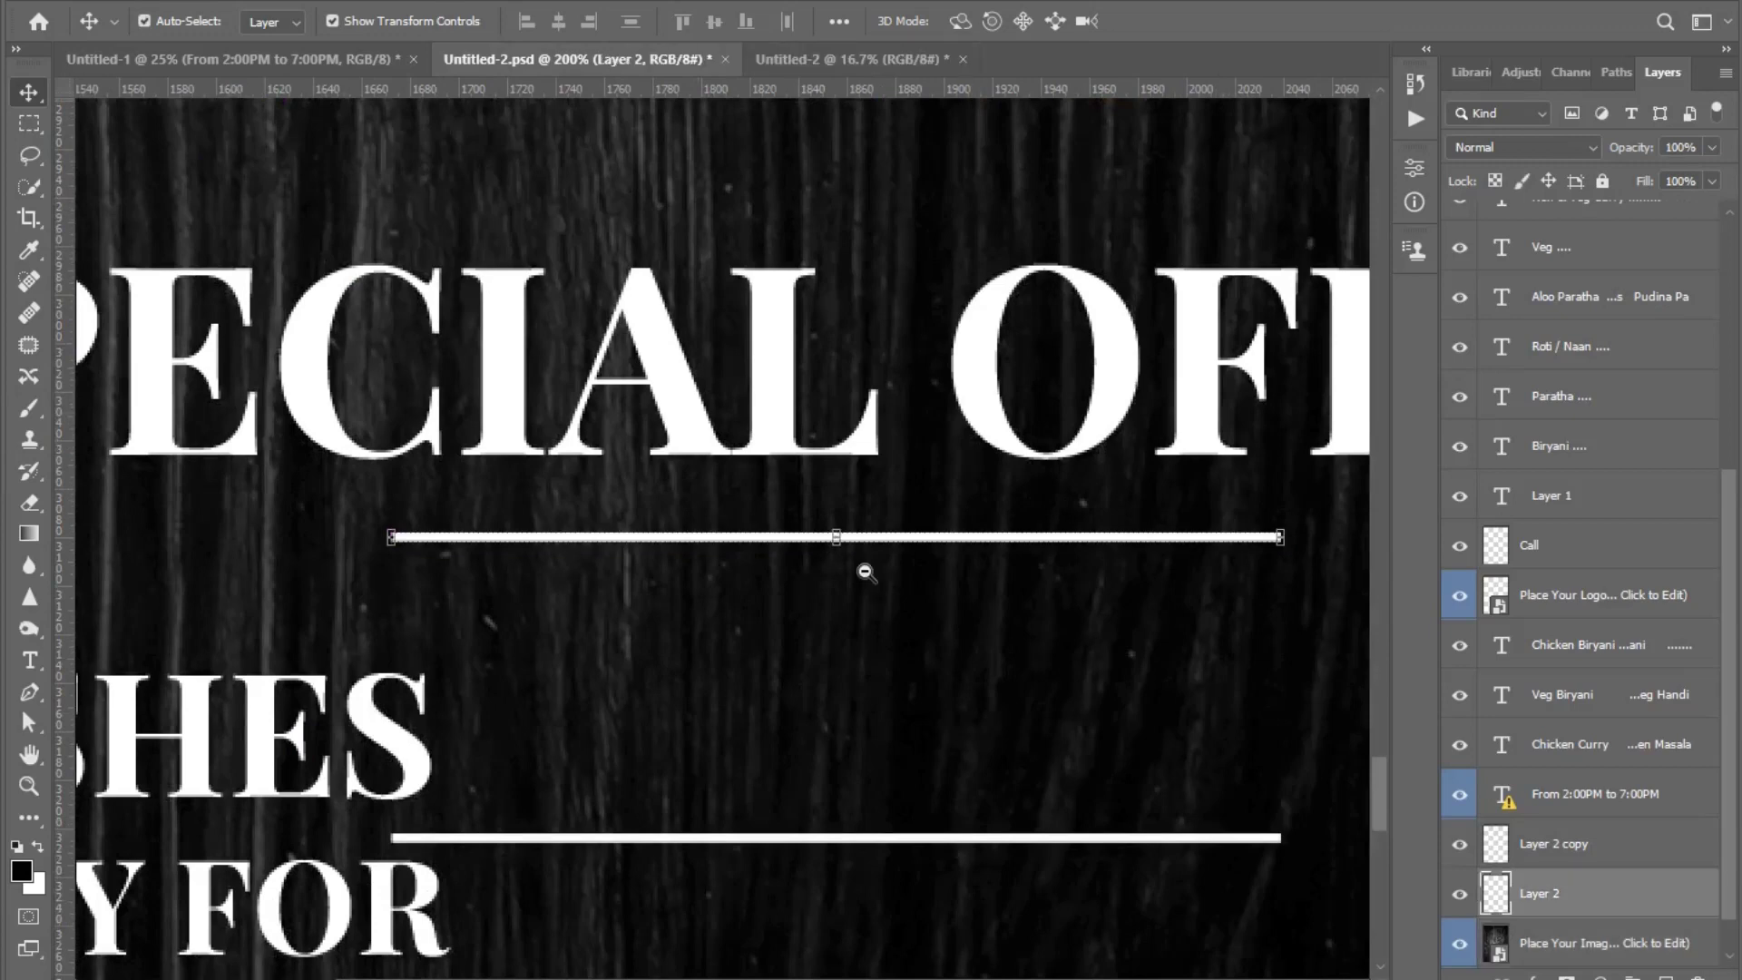
scroll(1062, 588, down, 1)
drag(1083, 574, 1372, 575)
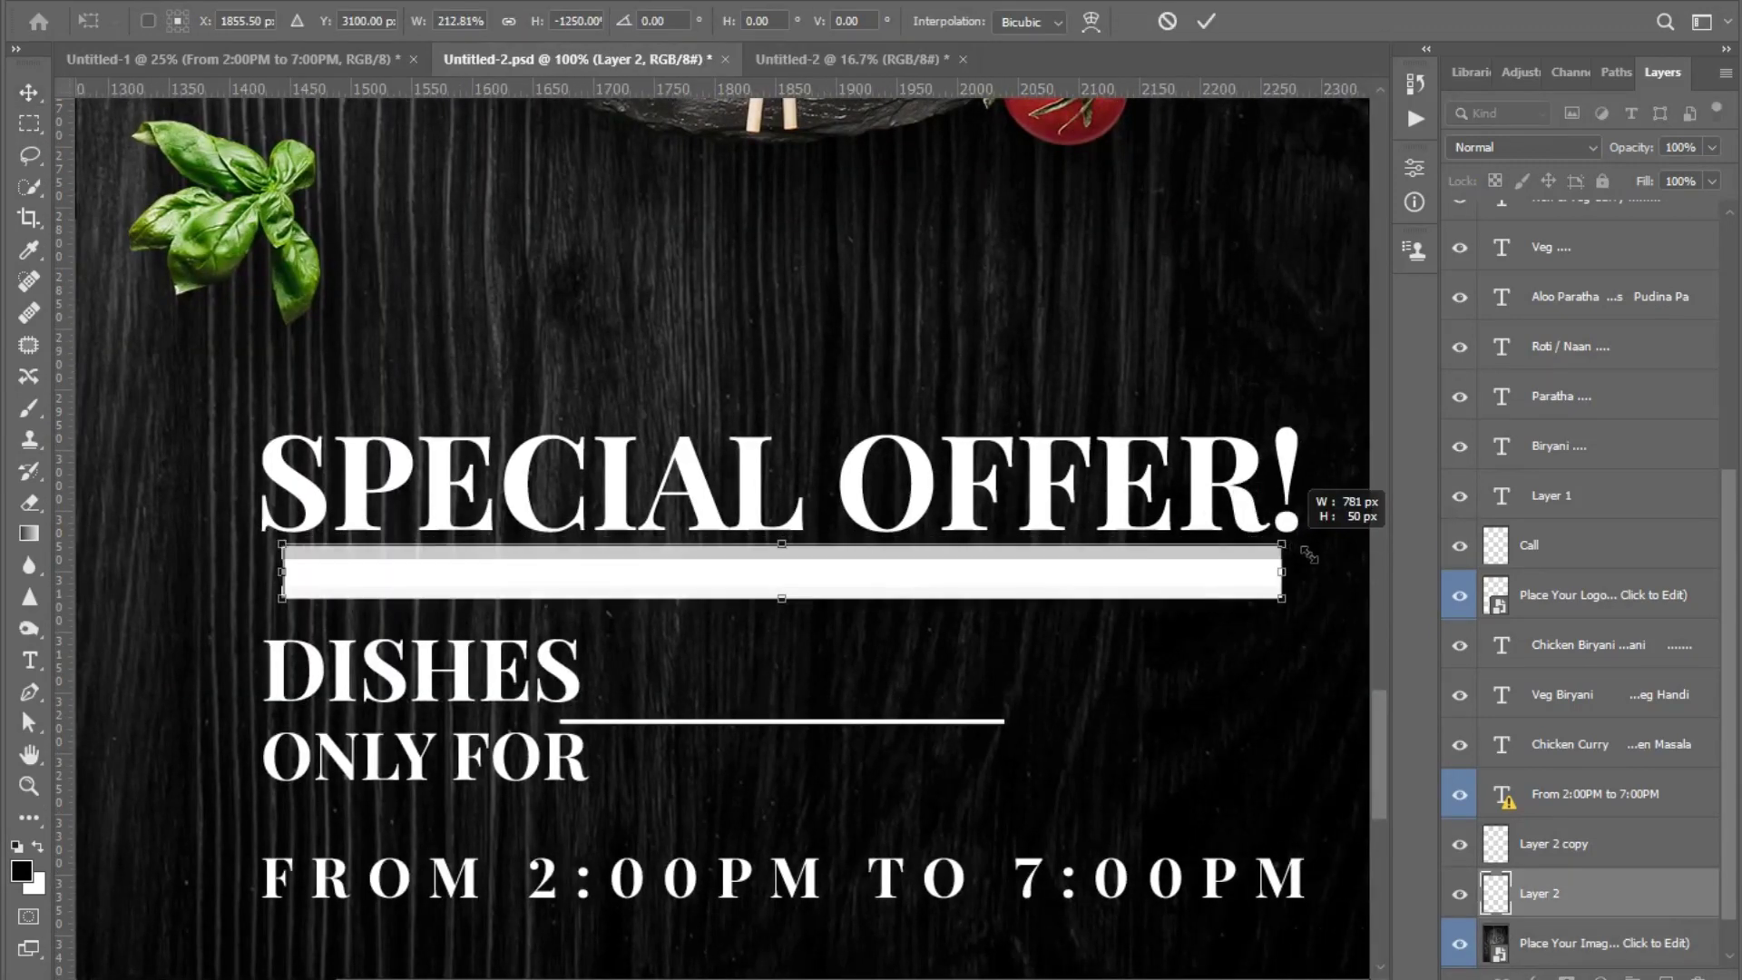
drag(1372, 576, 1327, 577)
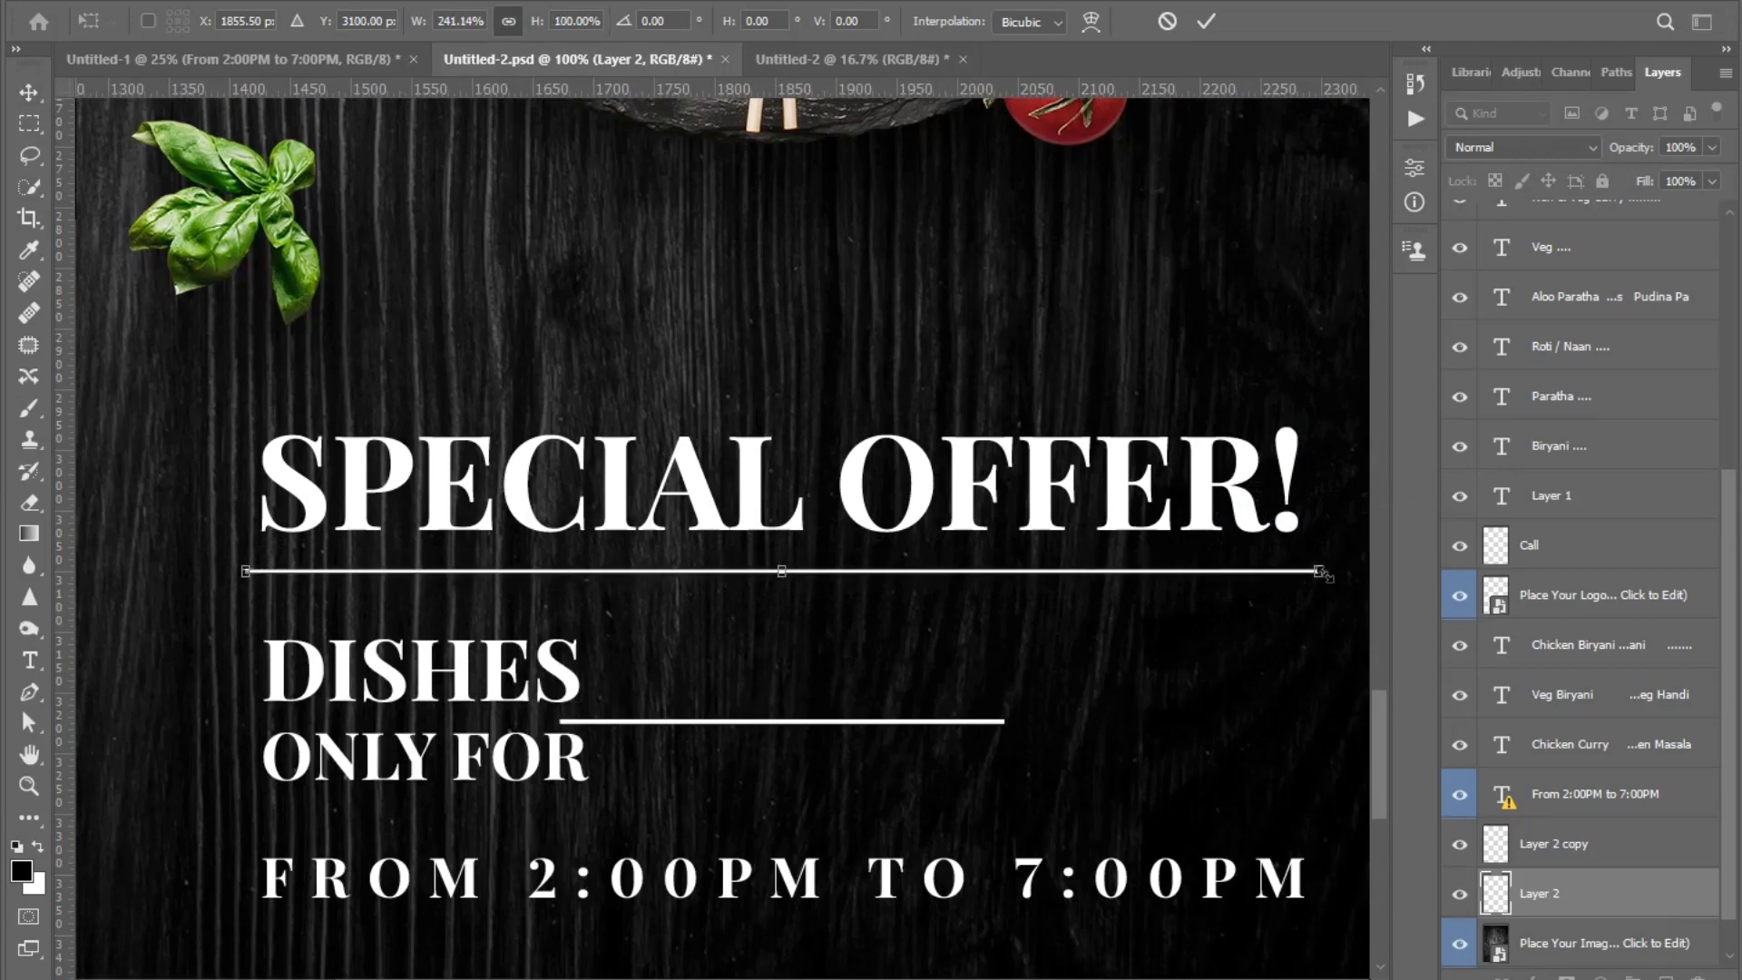
key(Return)
- Replace the stray copy with a duplicate bar below ONLY FOR, above the hours line
click(879, 724)
key(Delete)
scroll(1039, 669, up, 1)
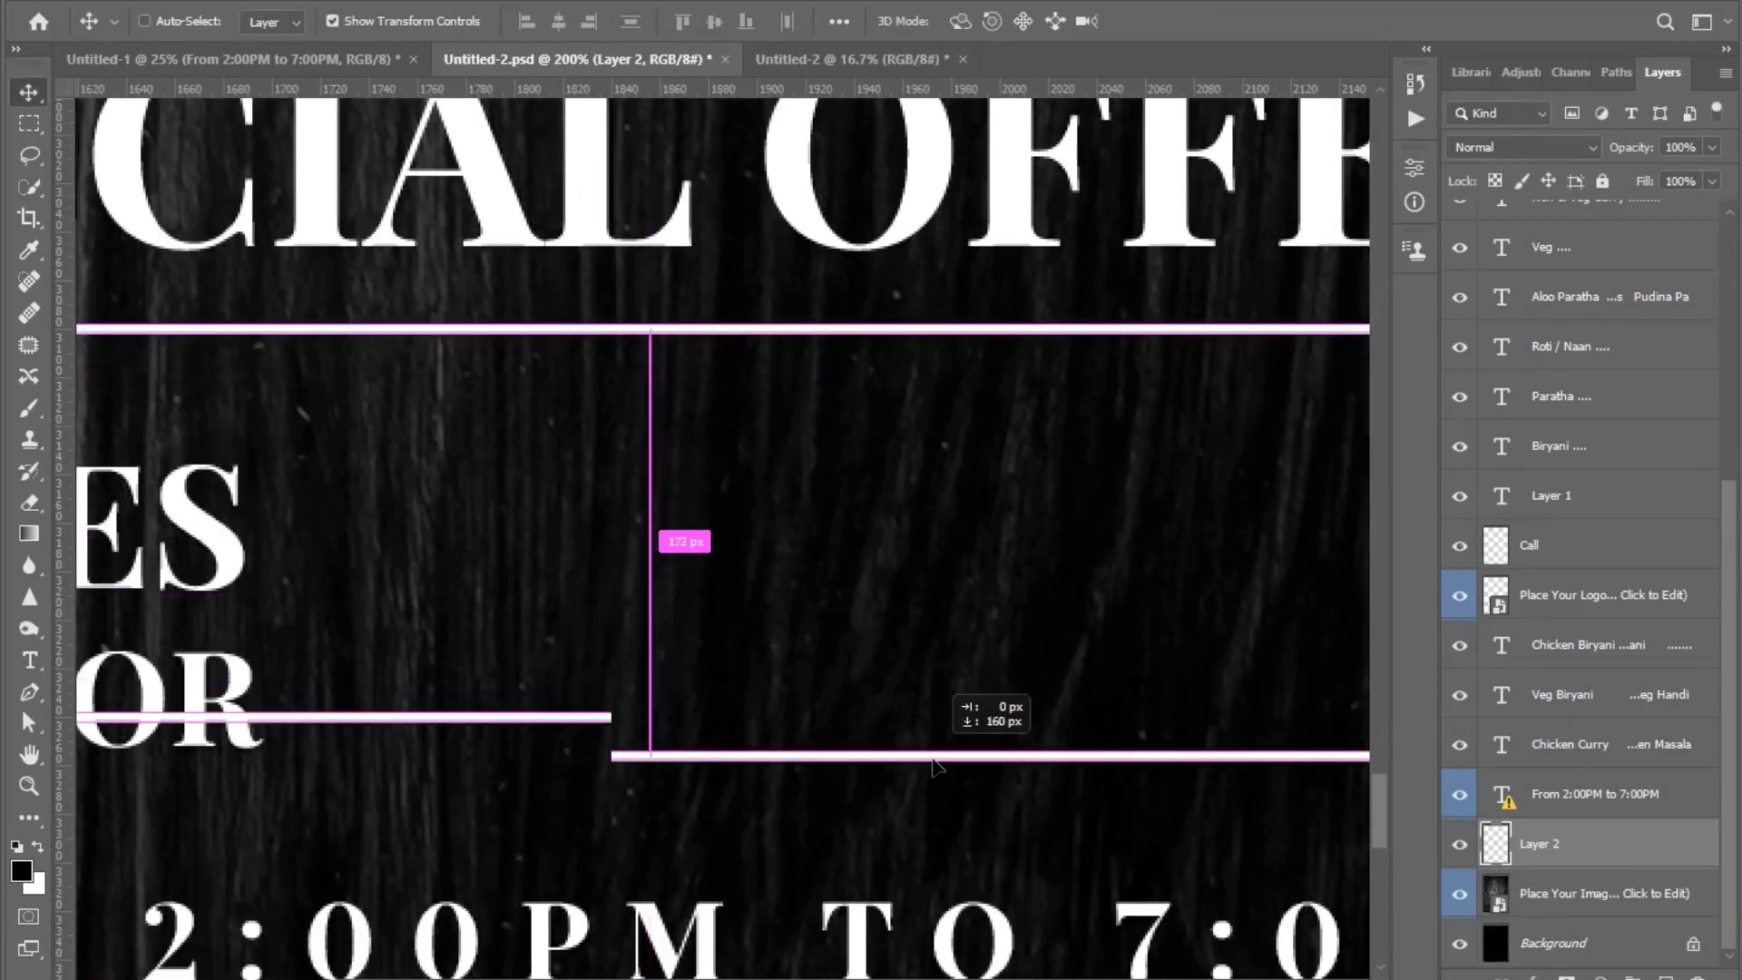
drag(927, 333, 953, 753)
scroll(962, 556, down, 1)
scroll(962, 556, down, 2)
- Deselect the bars and adjust the top divider line with Free Transform
click(1231, 728)
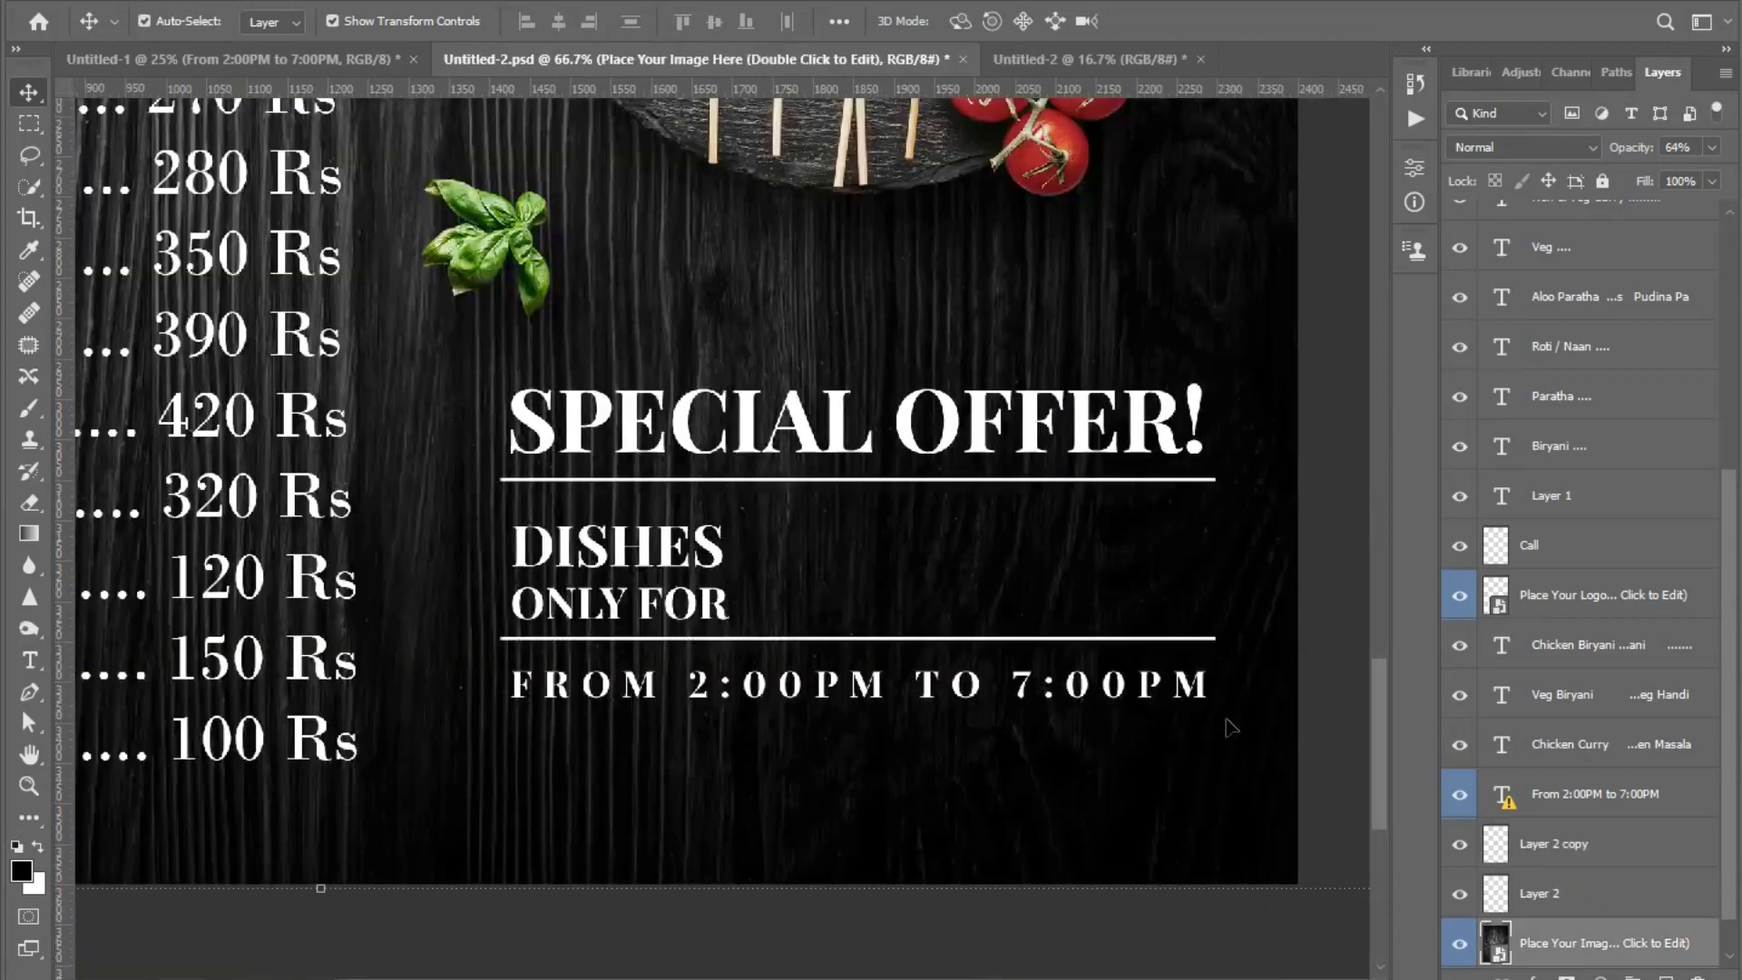
click(857, 479)
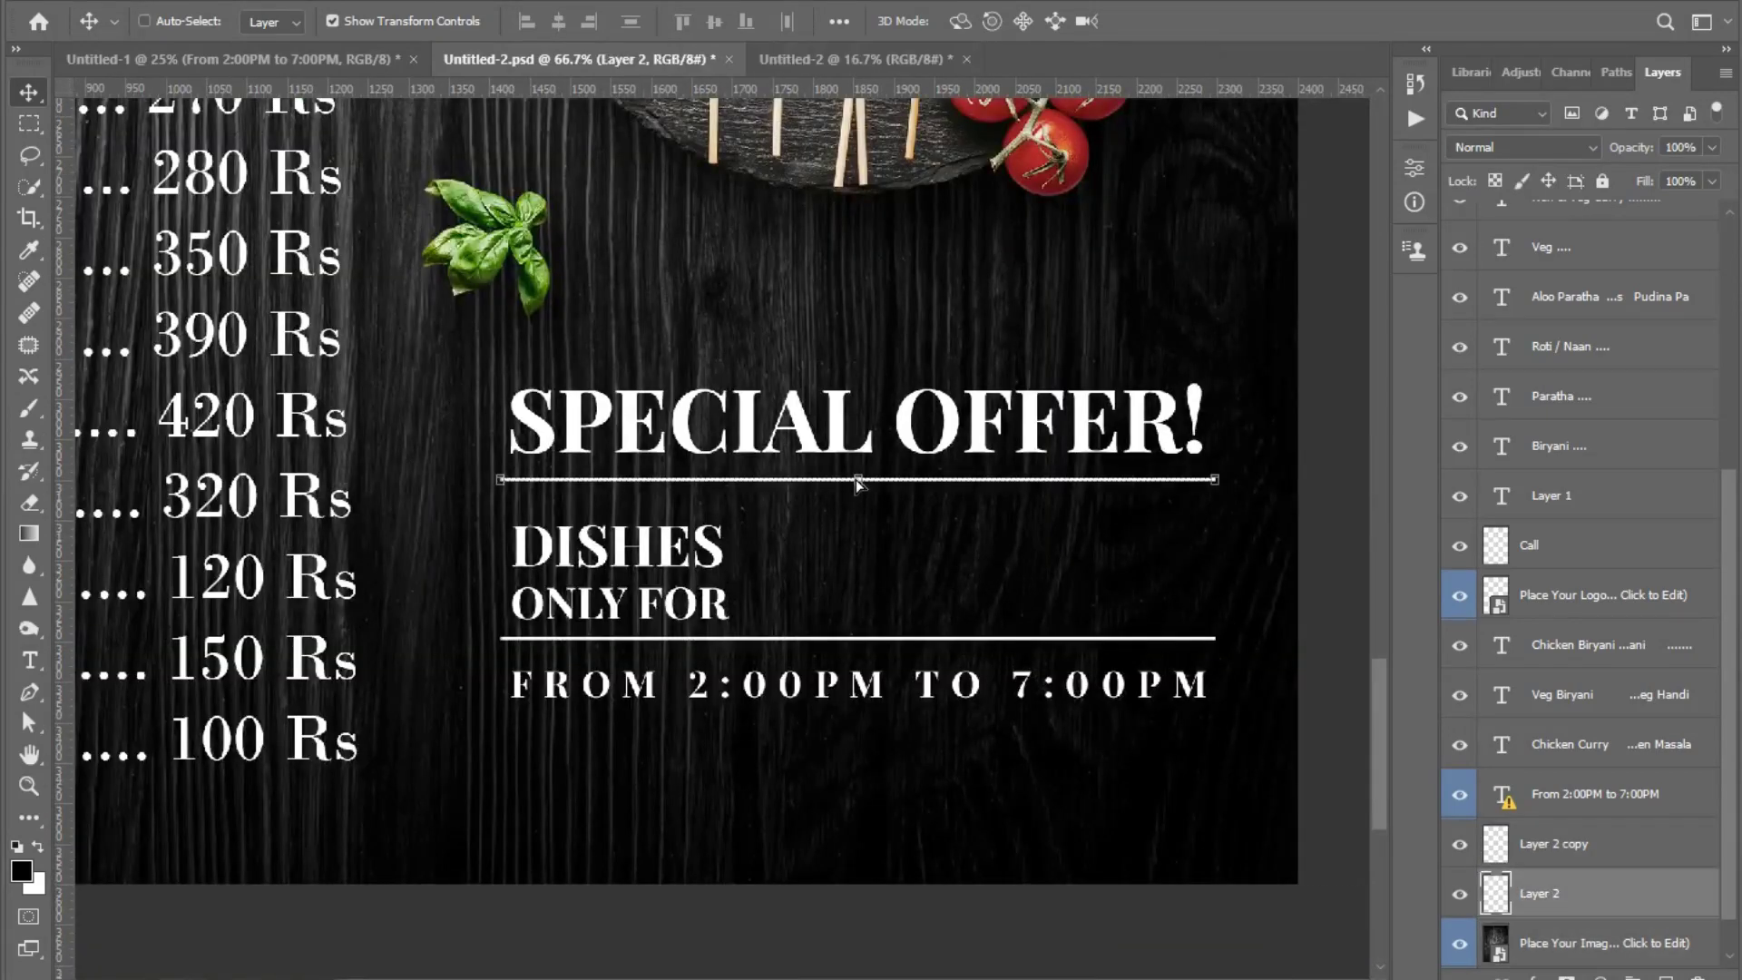
key(ctrl+t)
scroll(856, 479, up, 2)
scroll(888, 325, up, 1)
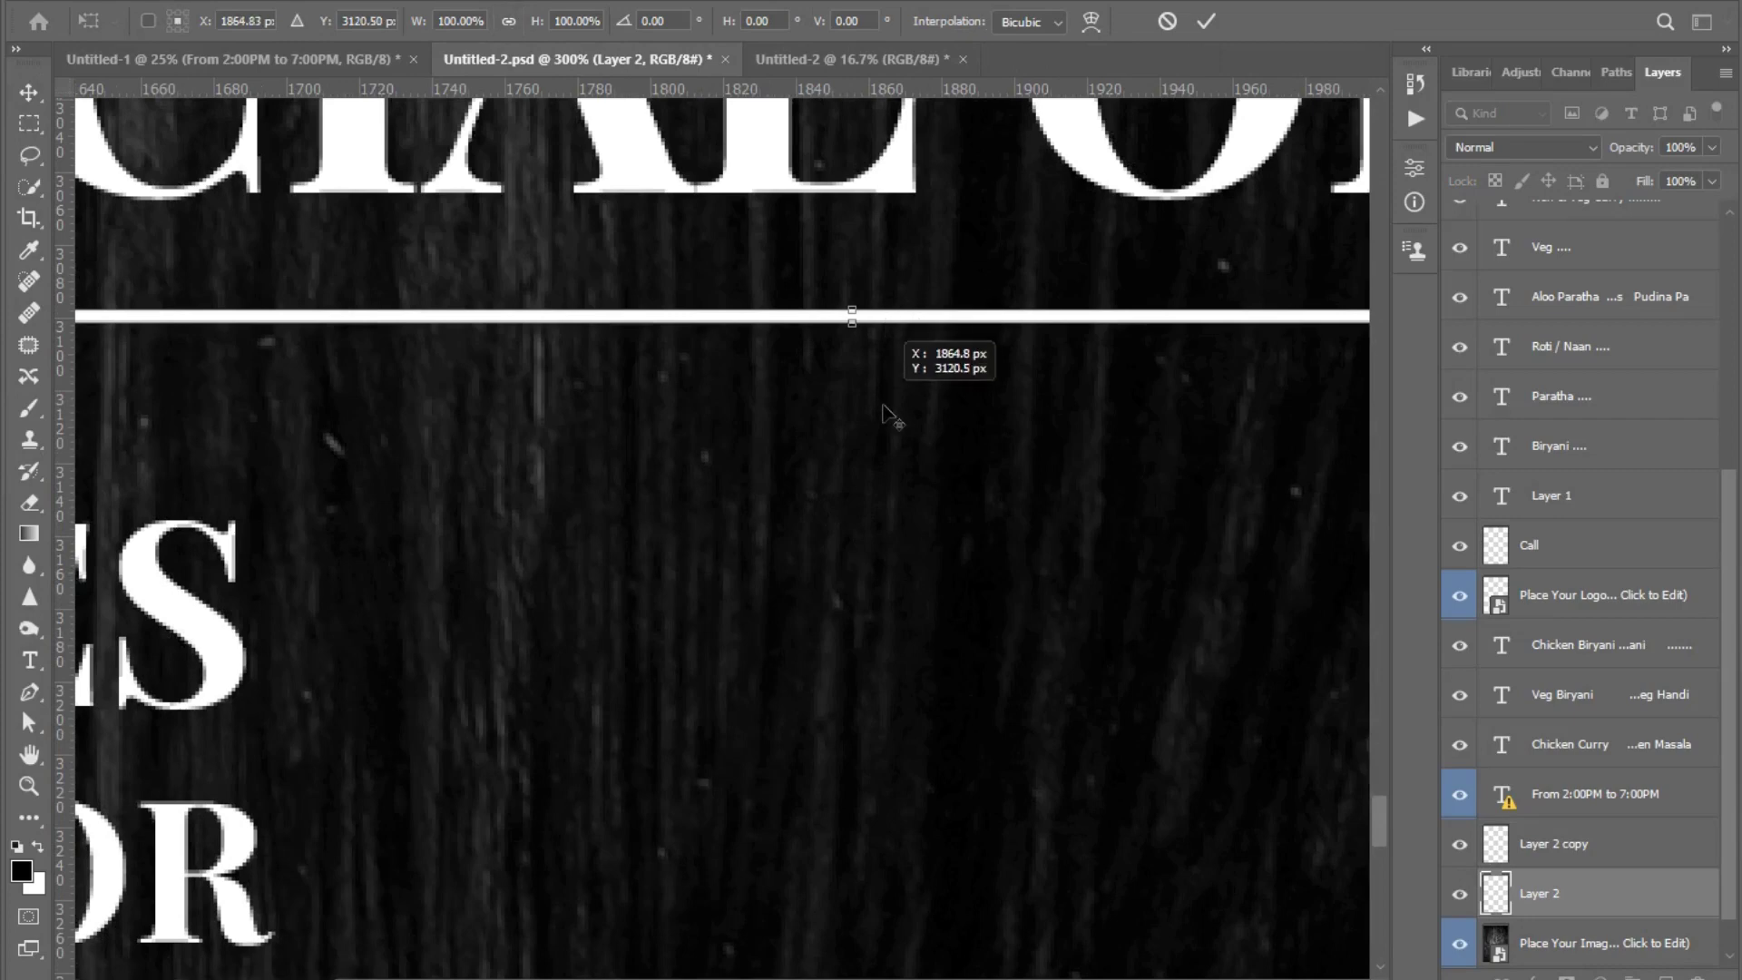
key(Return)
- Copy the line down between the dividers and rotate the copy upright
drag(887, 317, 889, 563)
scroll(890, 563, down, 2)
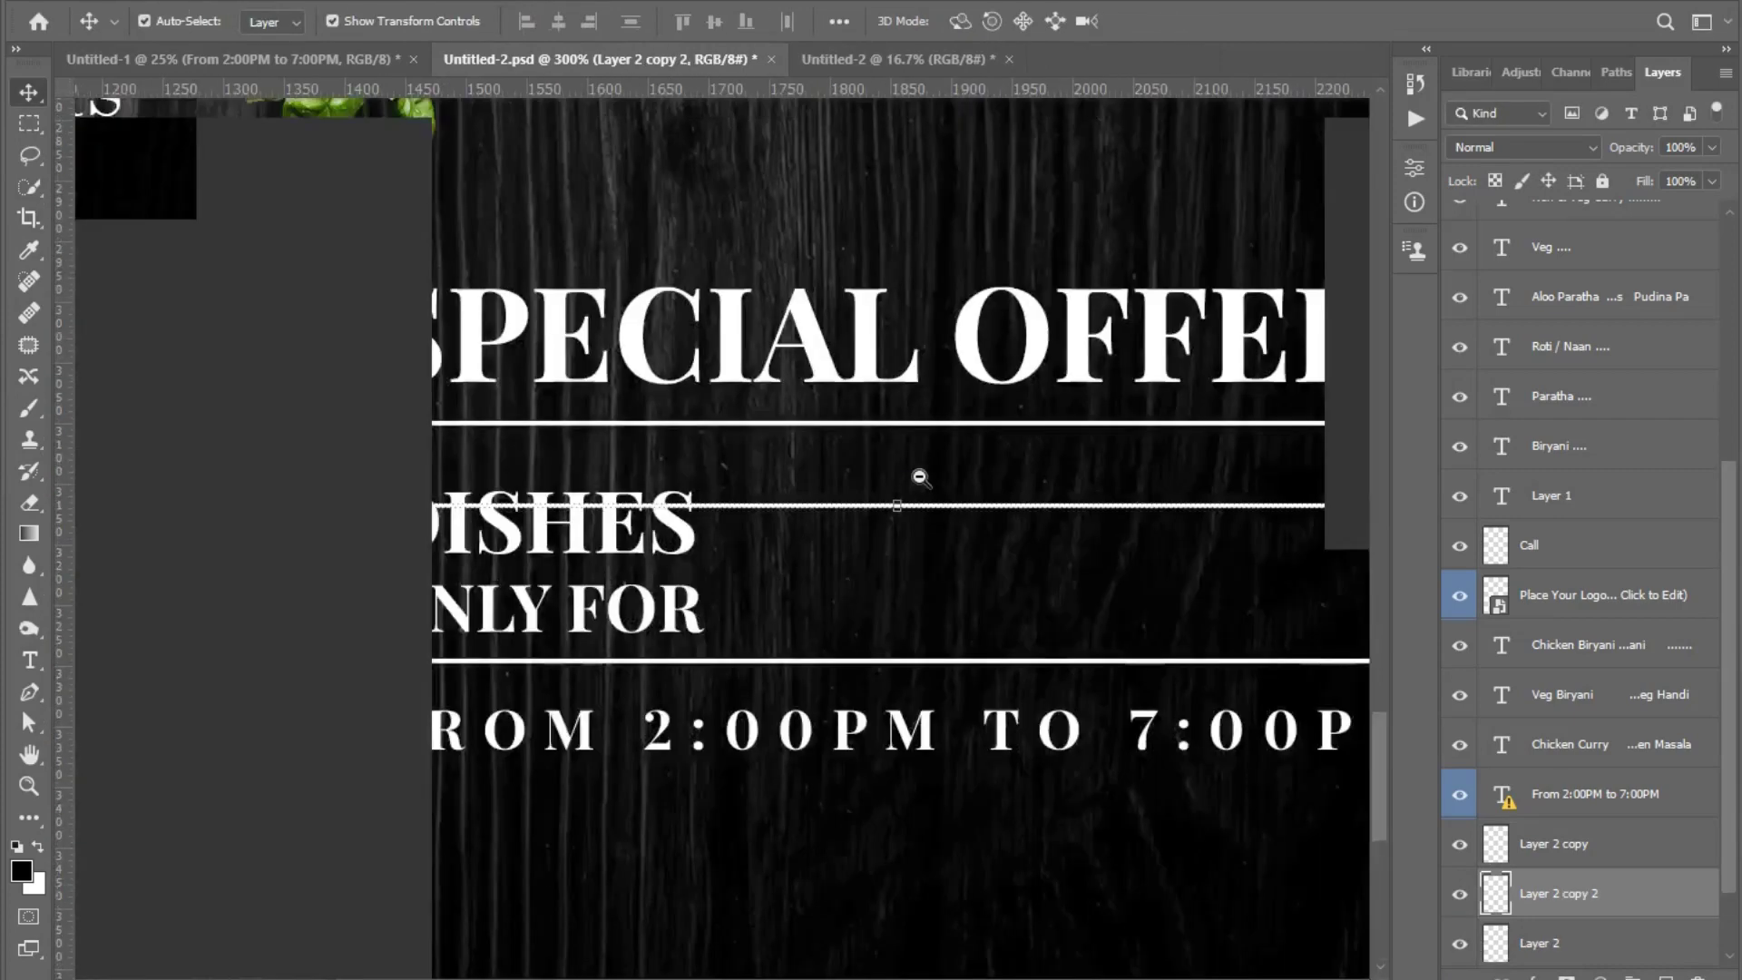
scroll(918, 475, down, 1)
key(ctrl+t)
right_click(922, 483)
click(1003, 901)
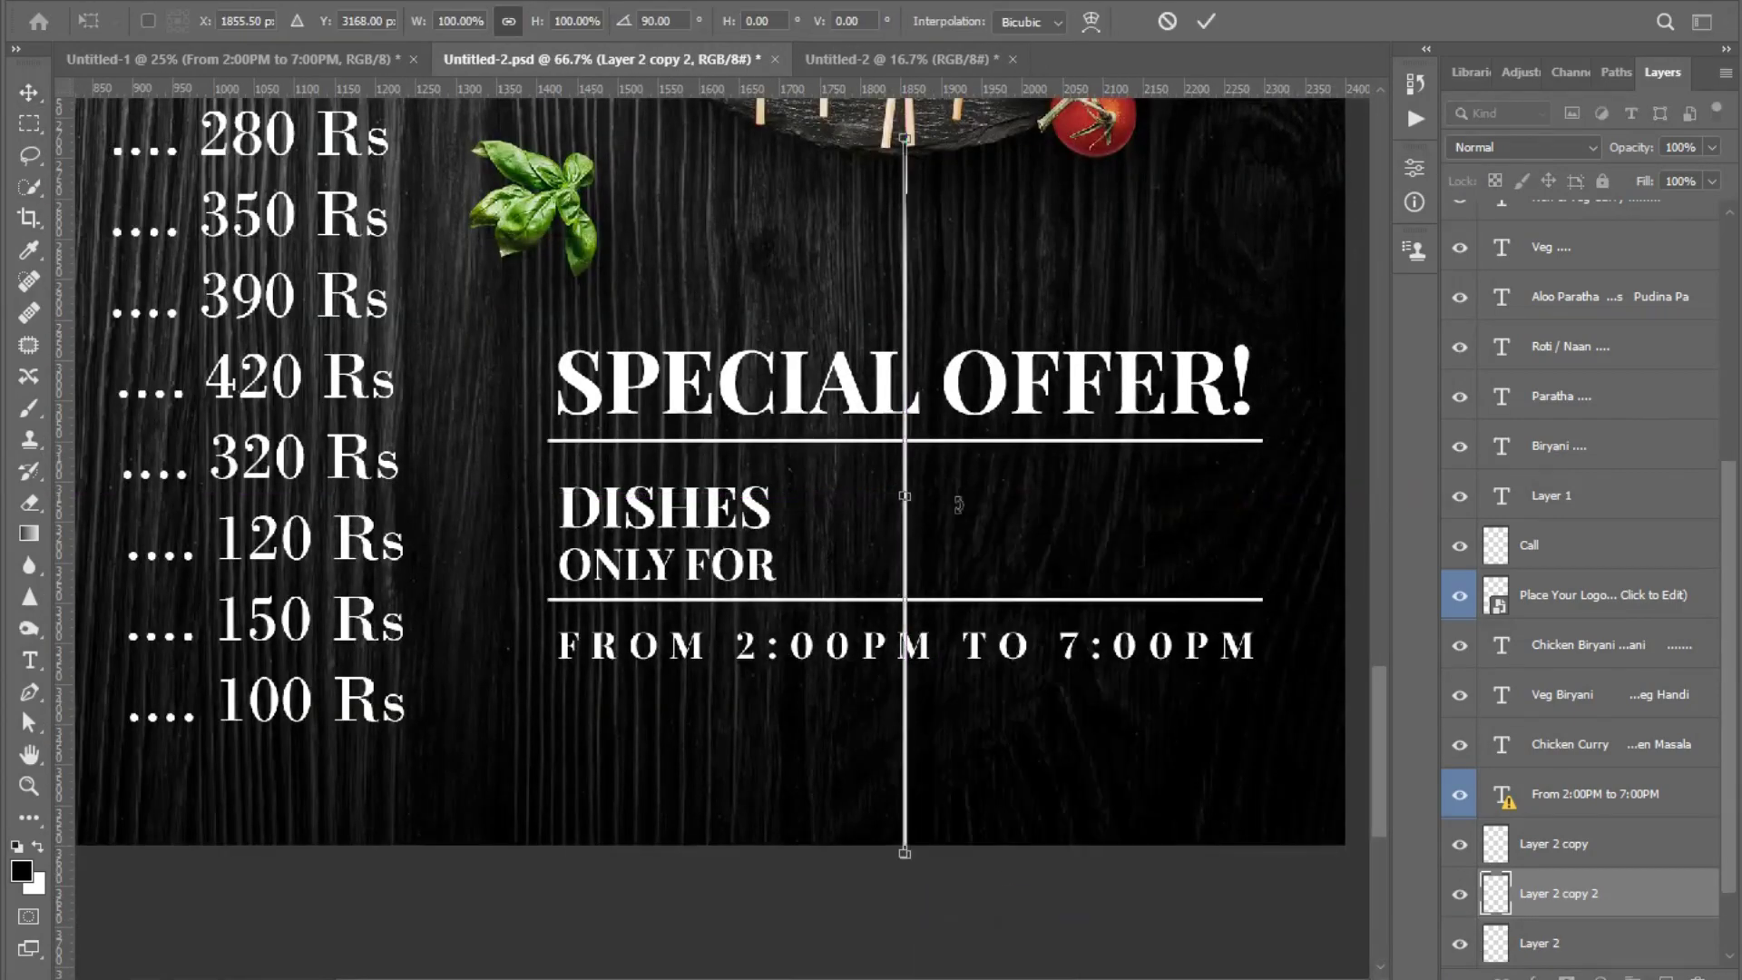
key(Return)
- Delete the upper part of the vertical divider with a rectangular marquee
click(29, 123)
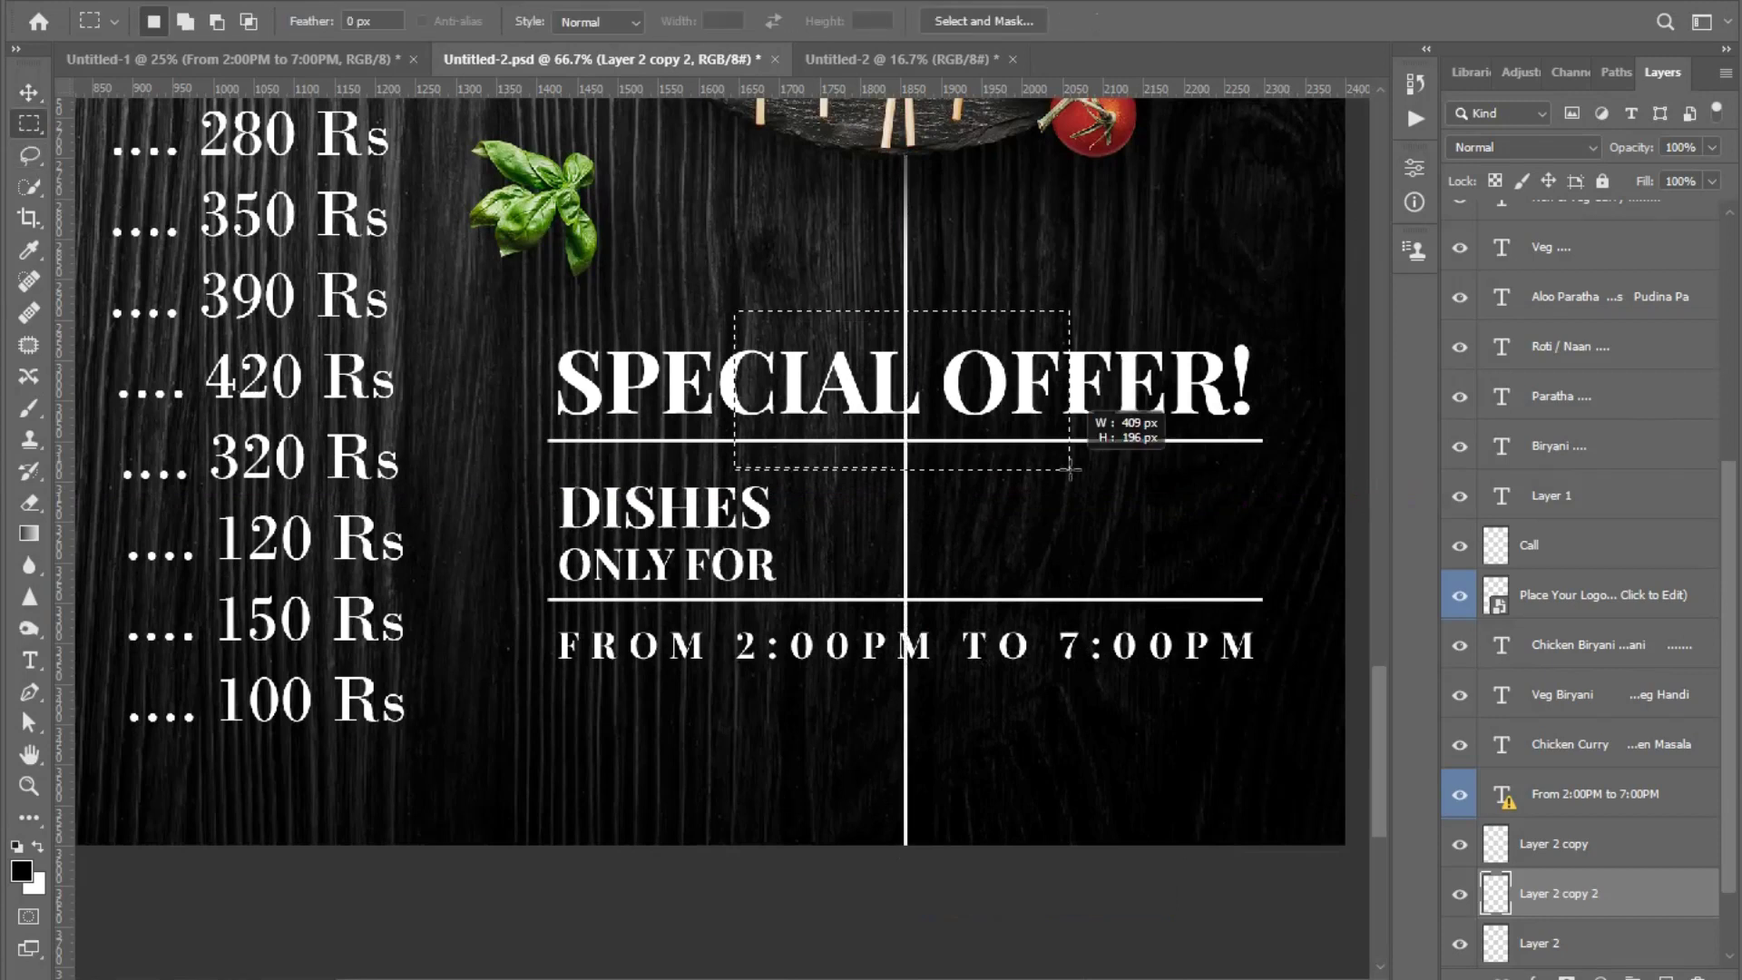
drag(734, 311, 1139, 437)
key(Delete)
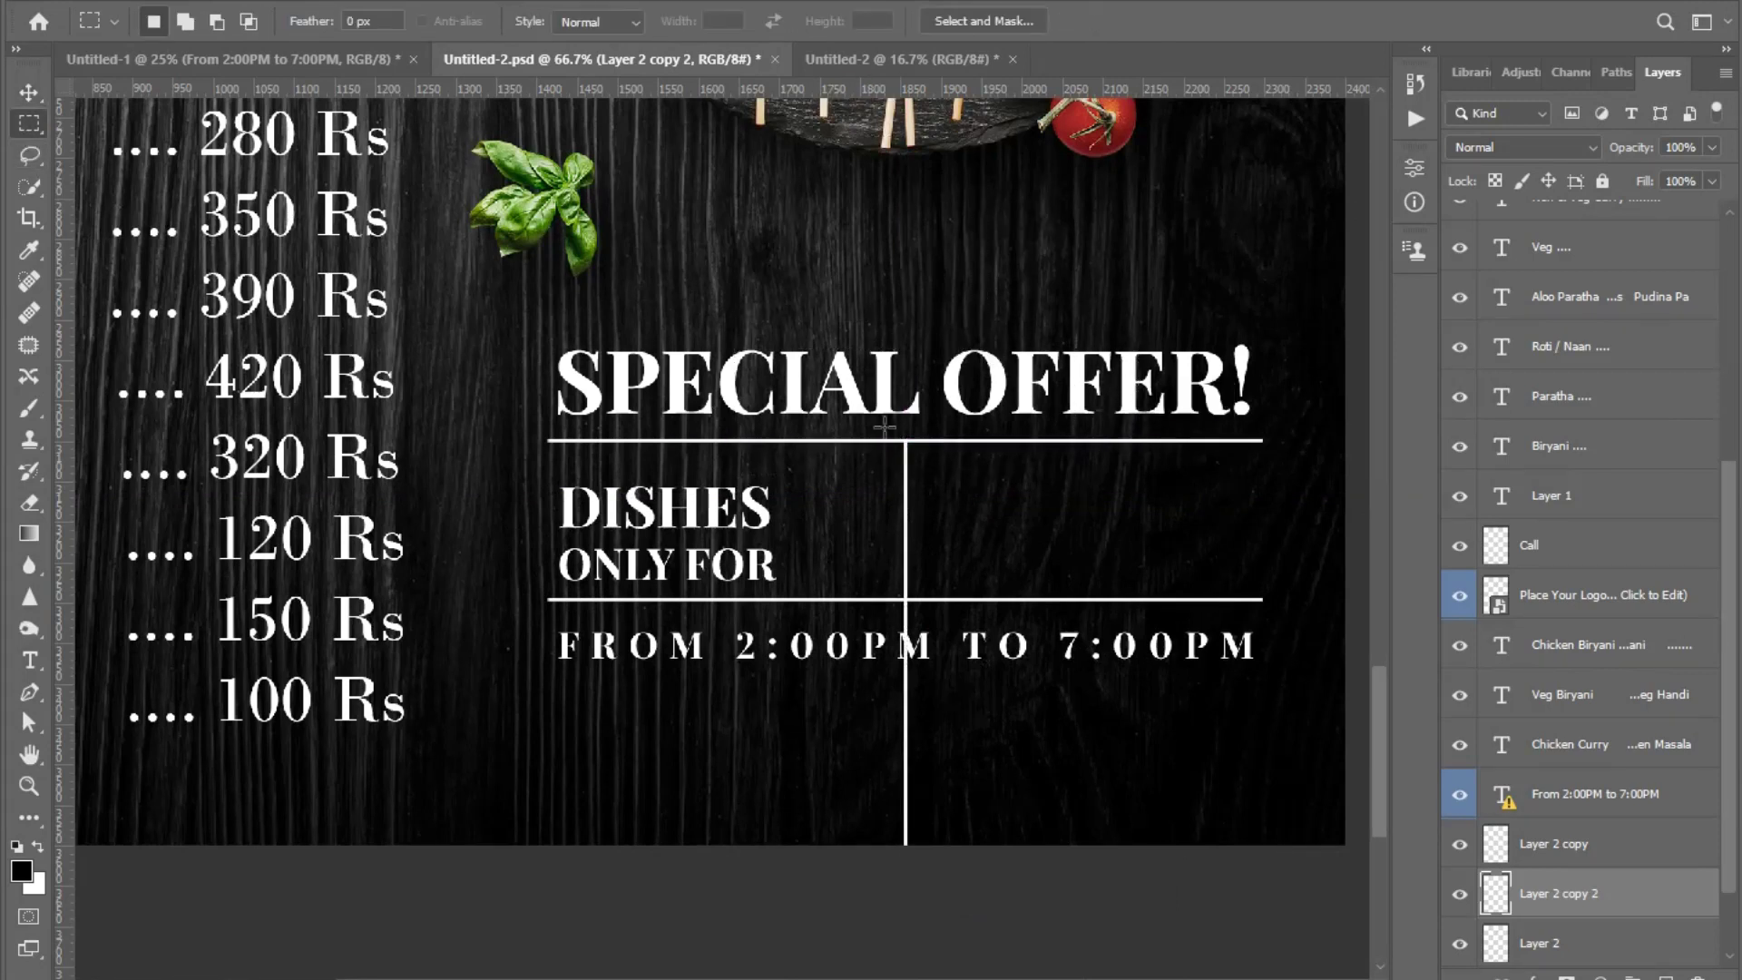
drag(744, 638, 1131, 844)
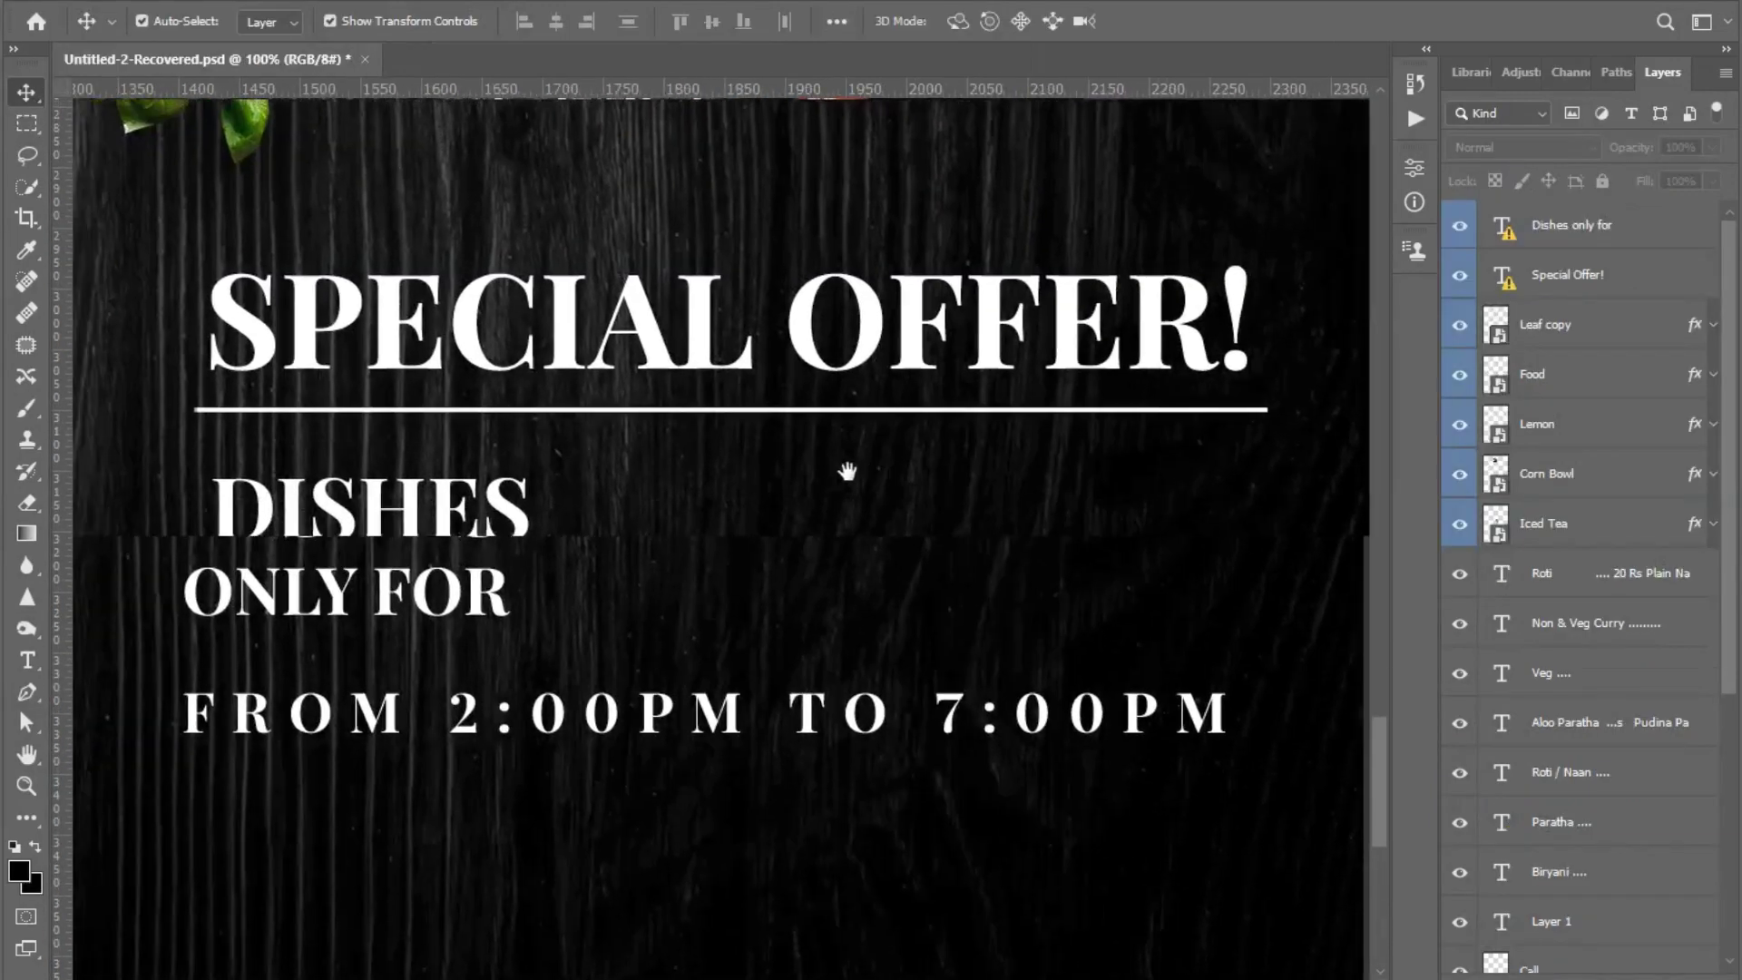
- Nudge the Dishes Only For text, add a rule below it, and rotate another rule copy vertical
drag(545, 534, 524, 519)
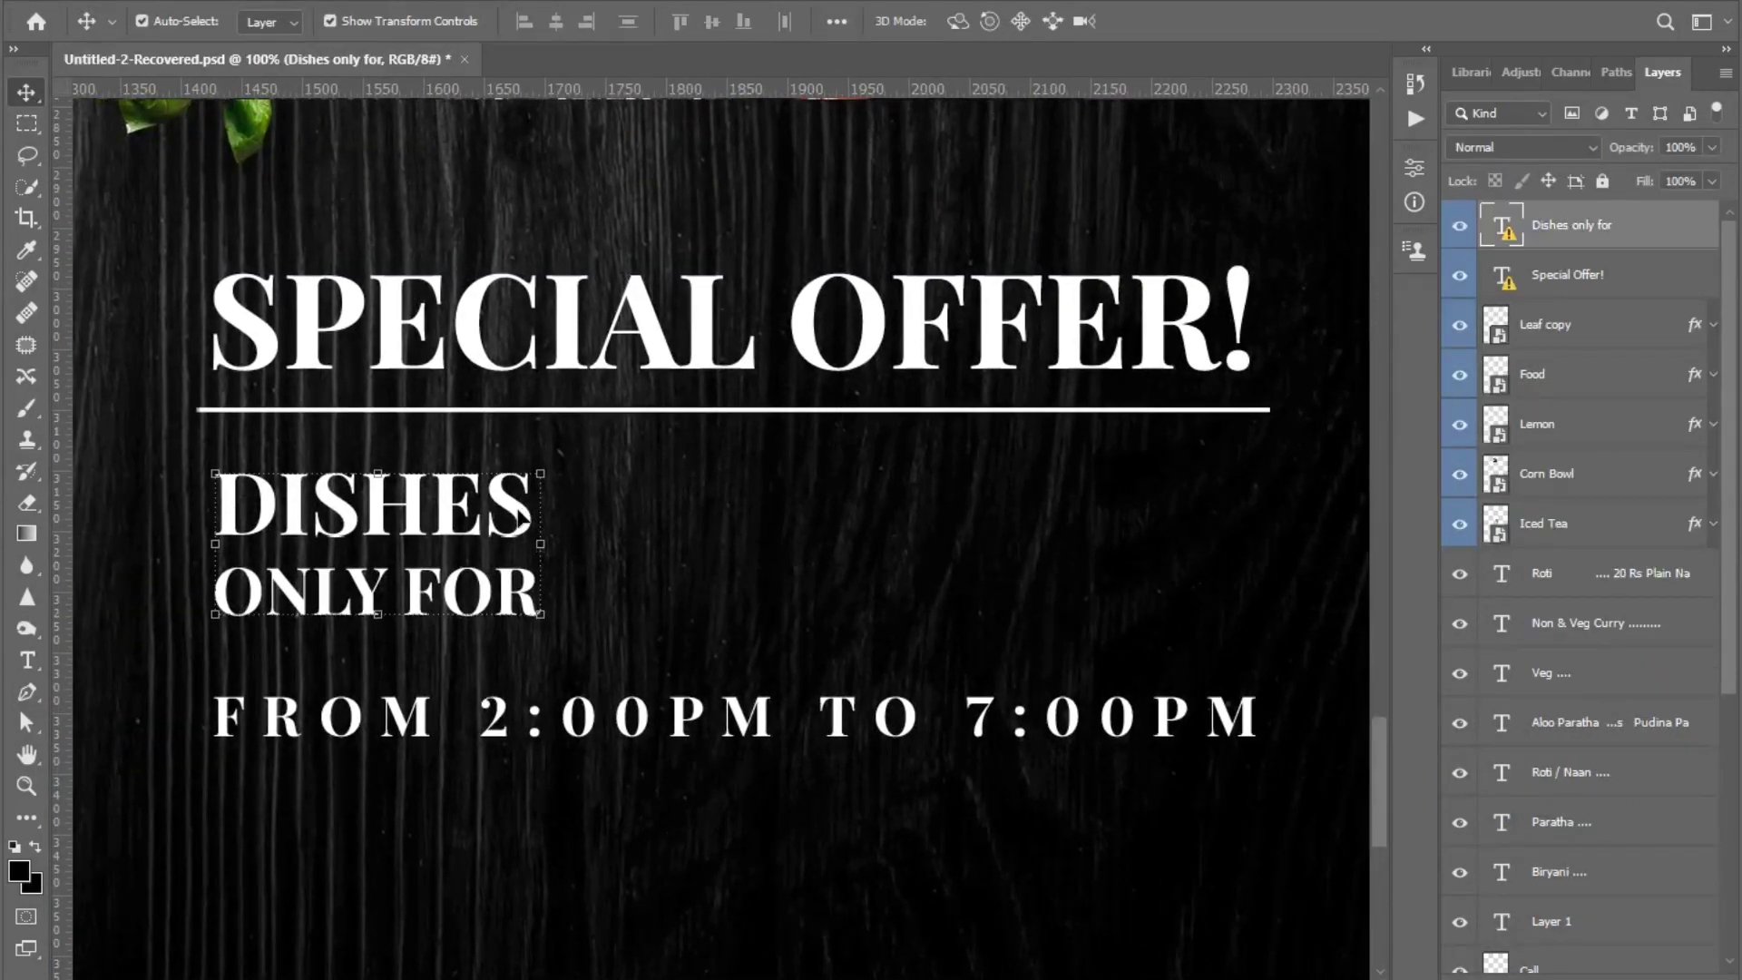
drag(667, 411, 657, 657)
drag(762, 648, 764, 546)
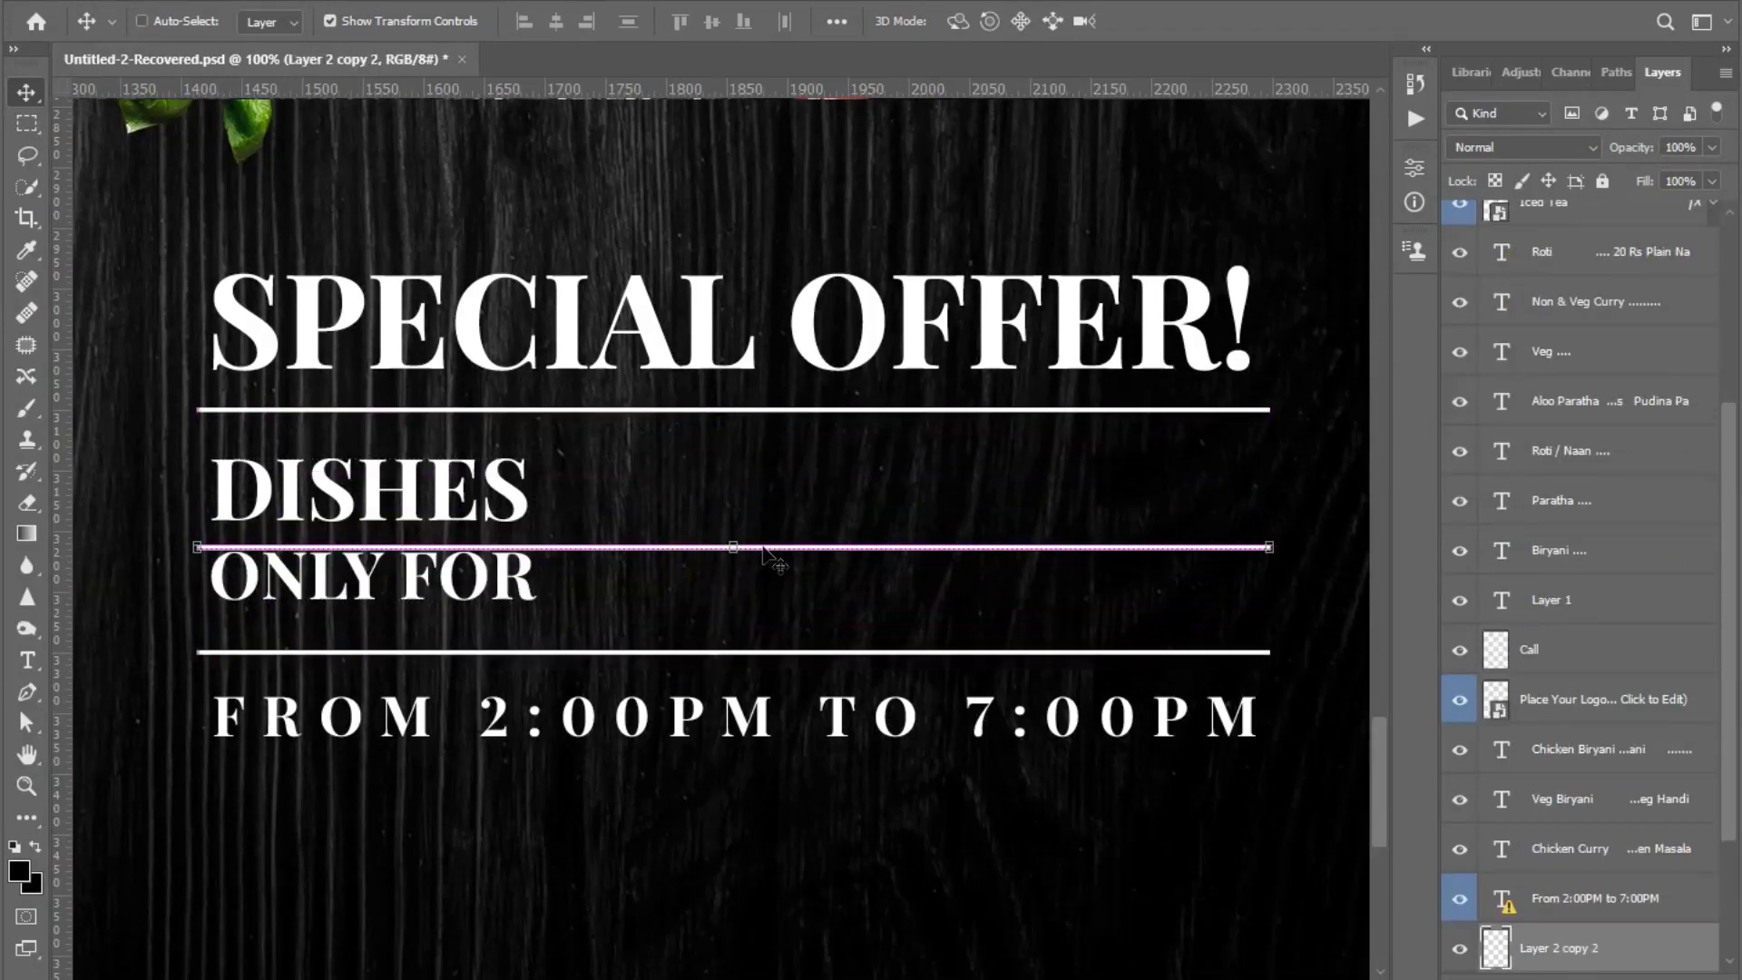
key(ctrl+t)
right_click(764, 546)
click(806, 457)
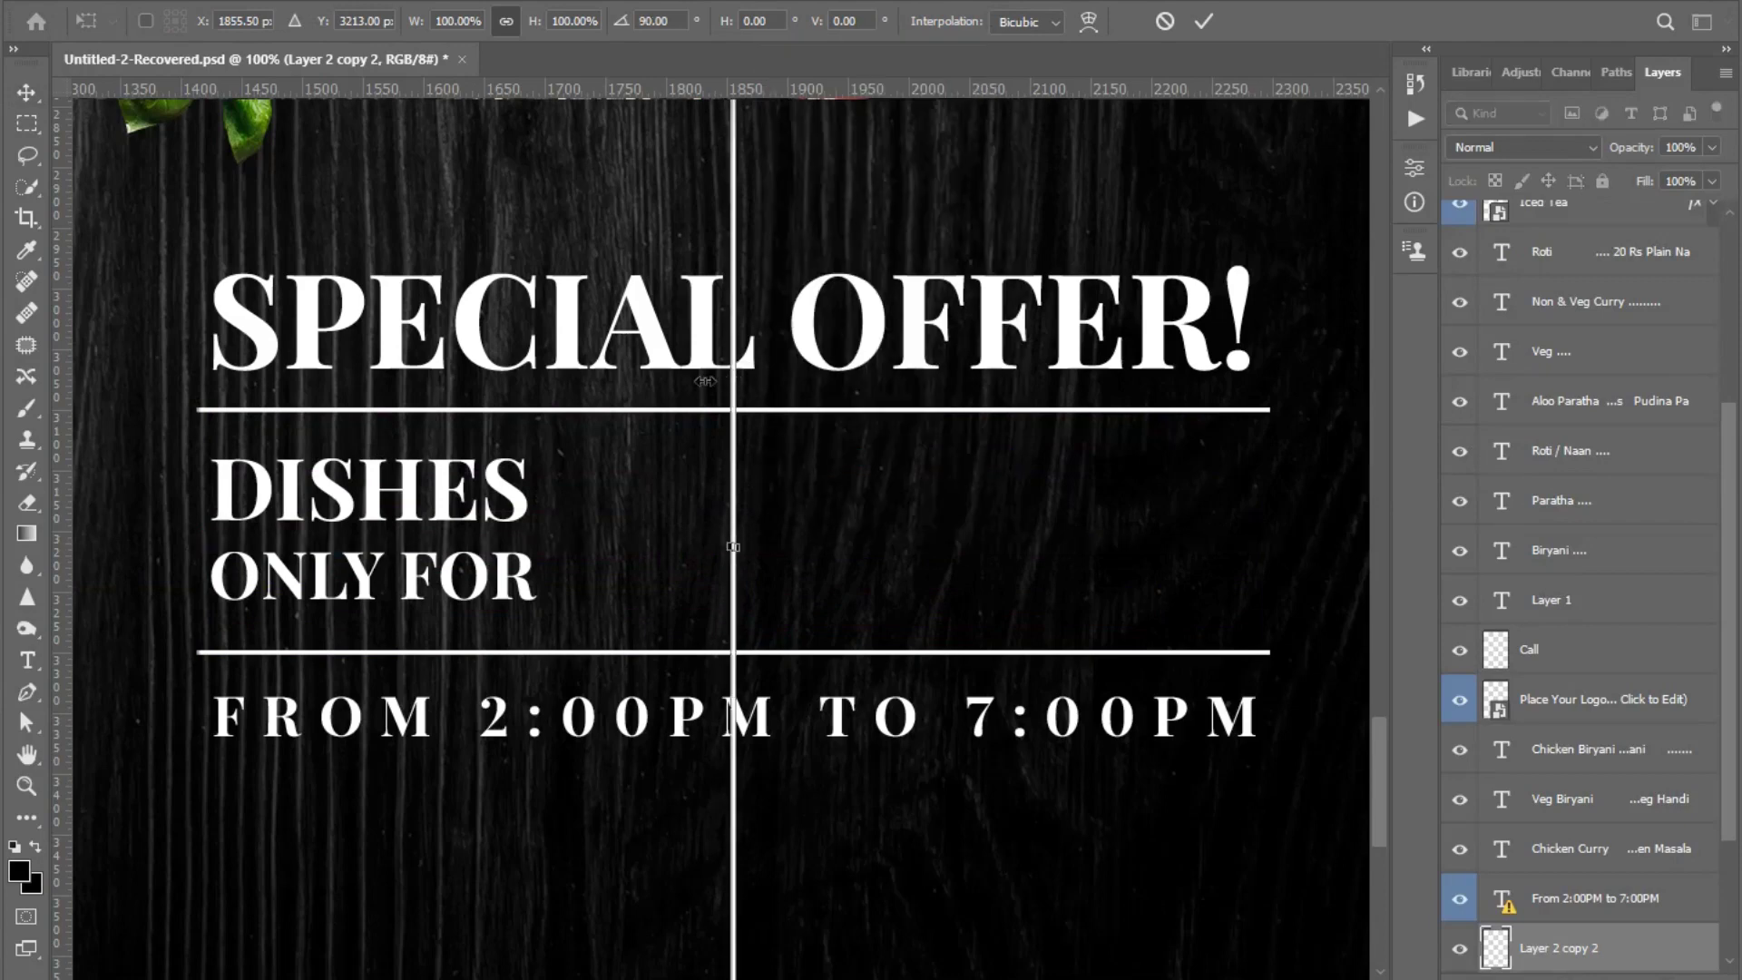
alt+click(471, 339)
key(Return)
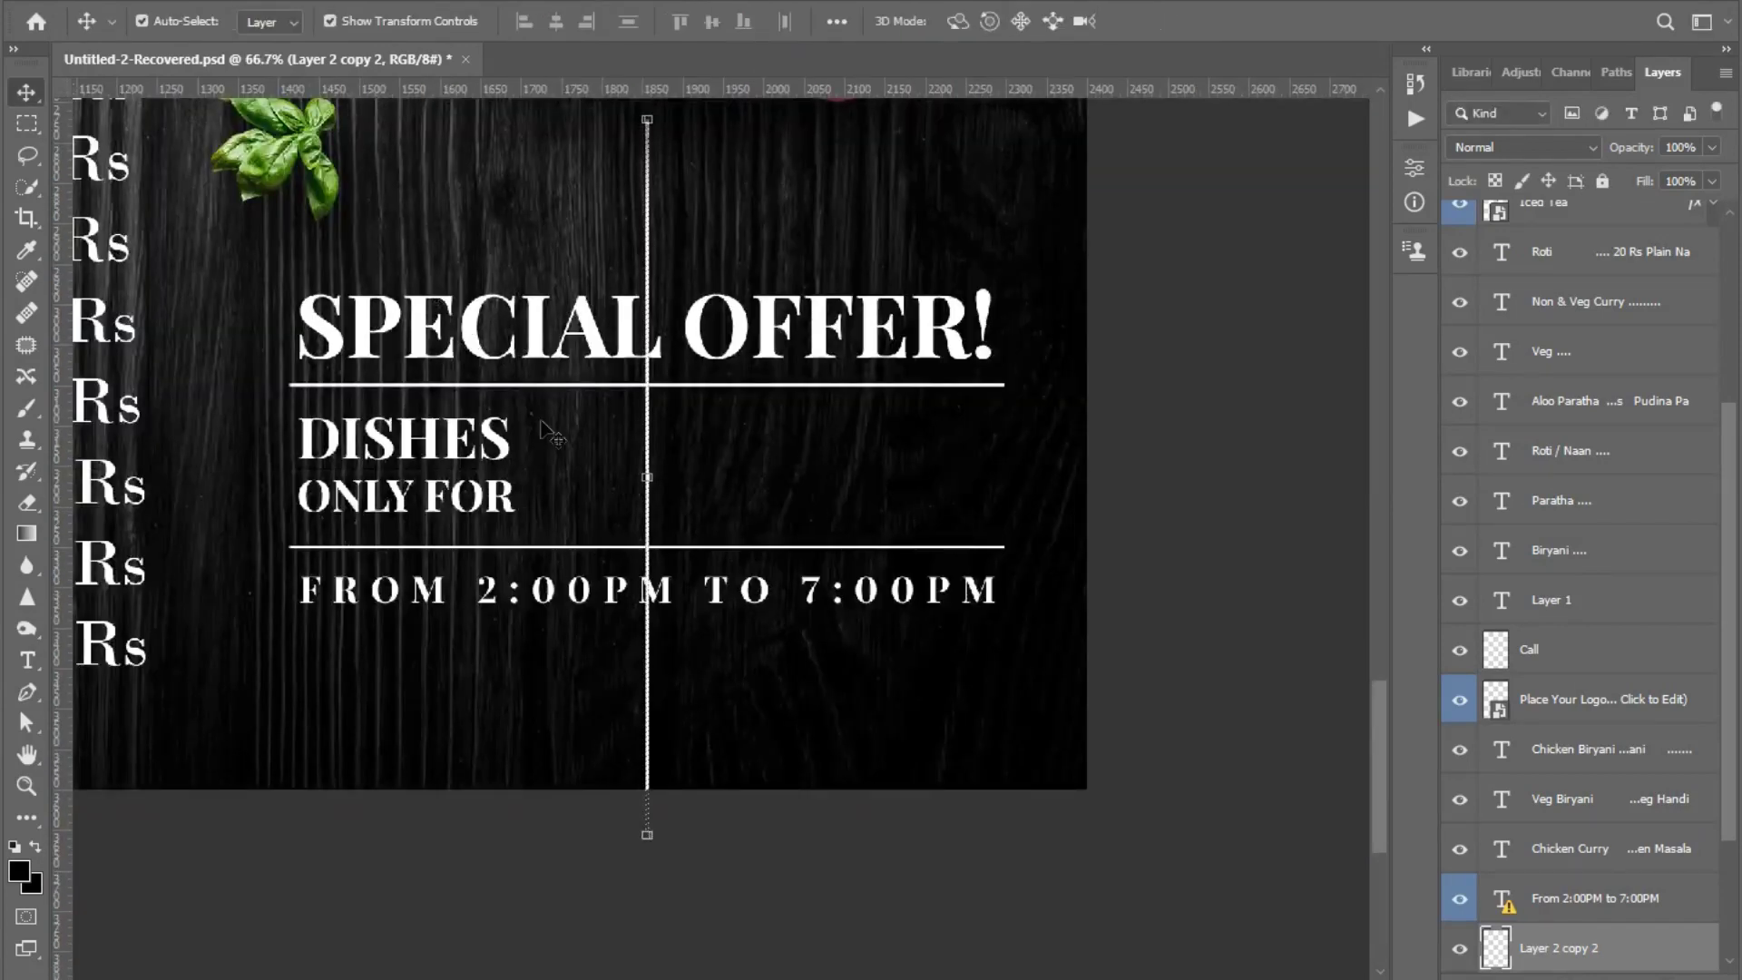
- Delete the vertical line's overhanging ends above and below the box
click(38, 126)
drag(590, 88, 591, 117)
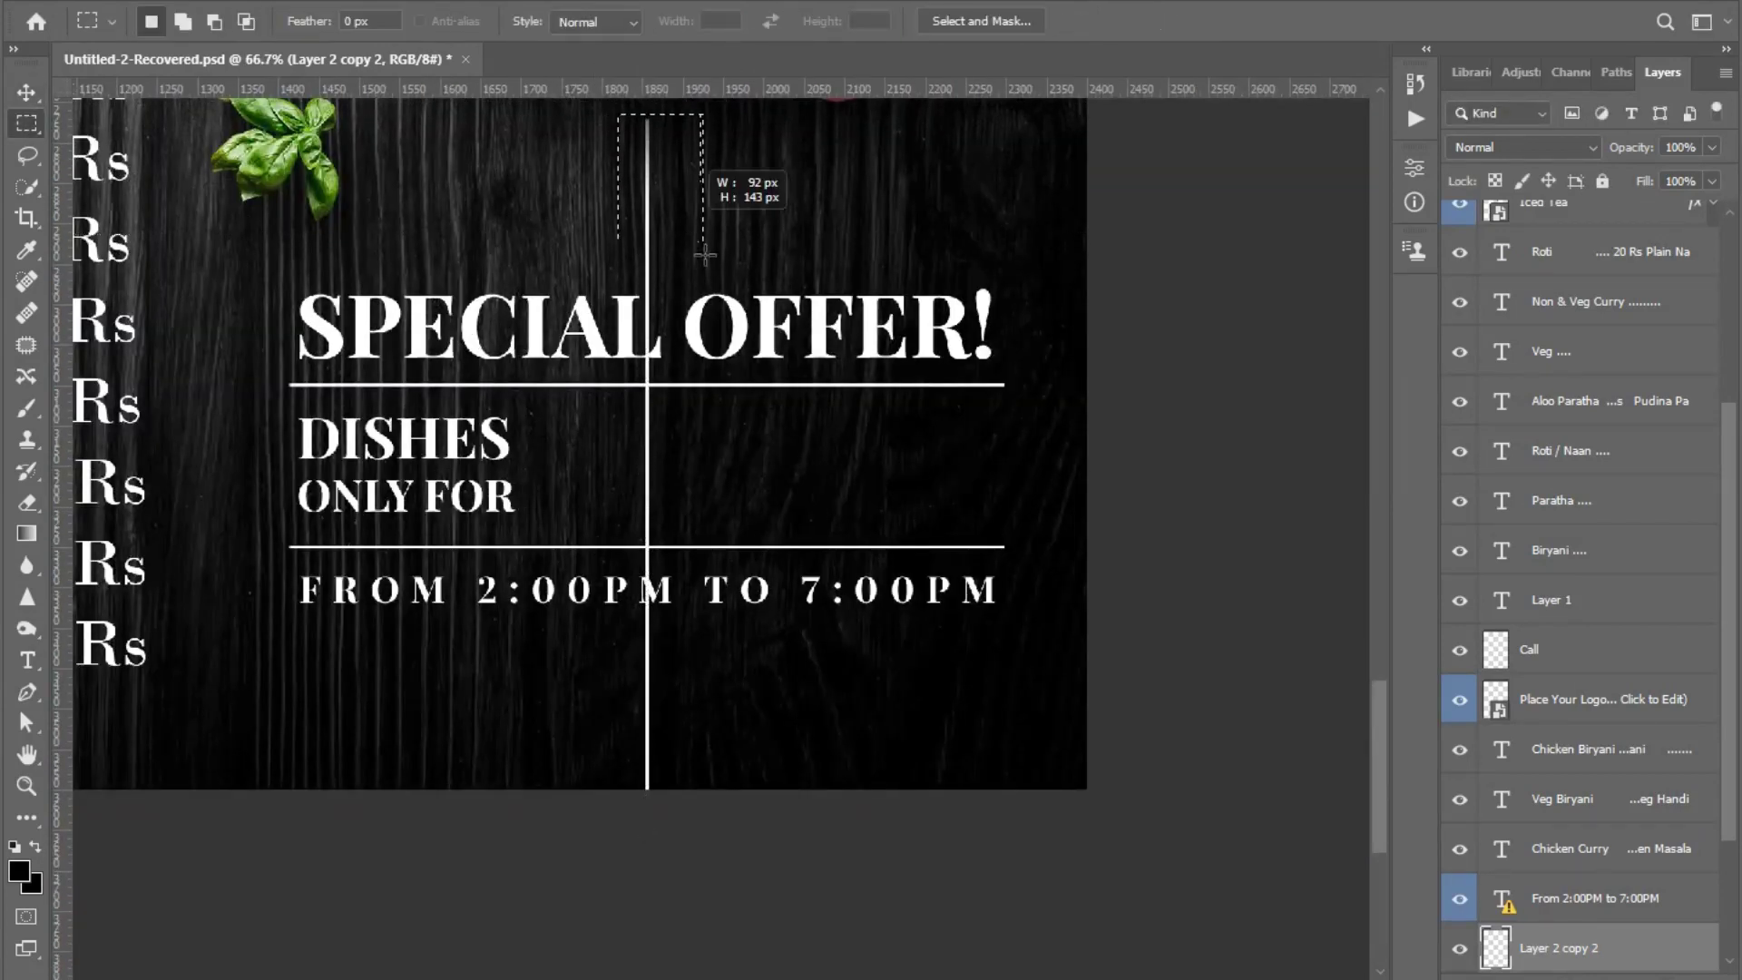
drag(705, 255, 748, 374)
key(Delete)
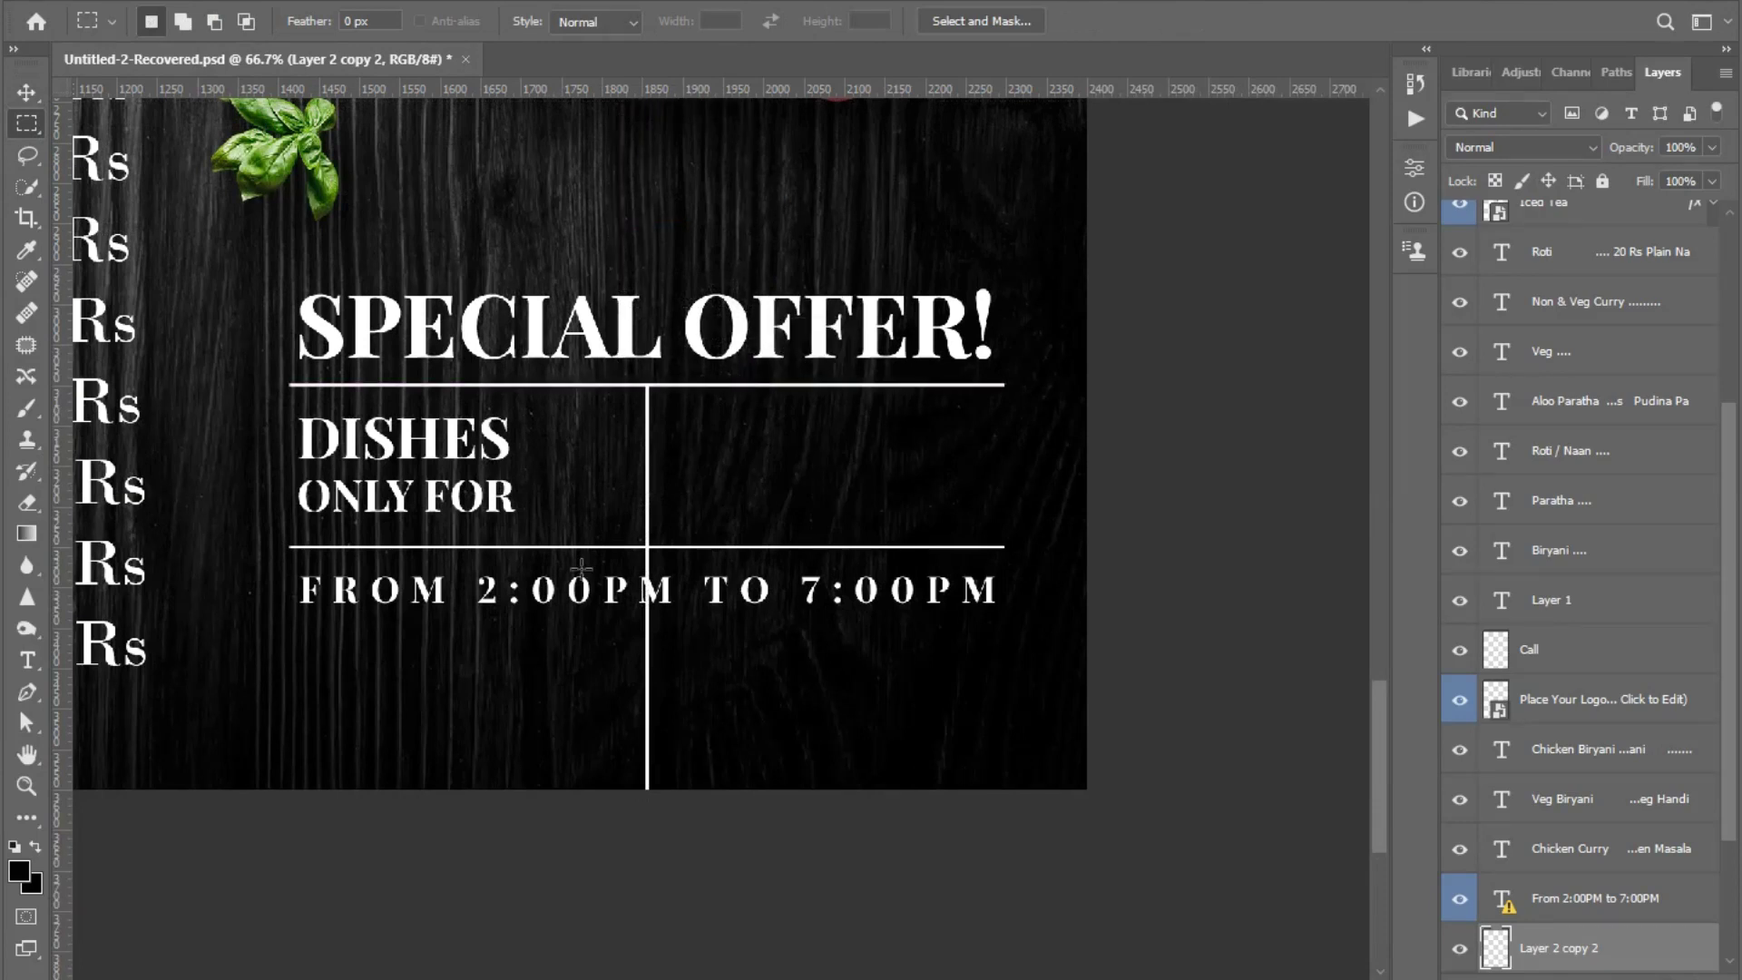
drag(581, 568, 778, 881)
drag(603, 718, 803, 851)
key(Delete)
- Bring the price list into view and select the Dishes Only For text layer
click(26, 92)
click(739, 716)
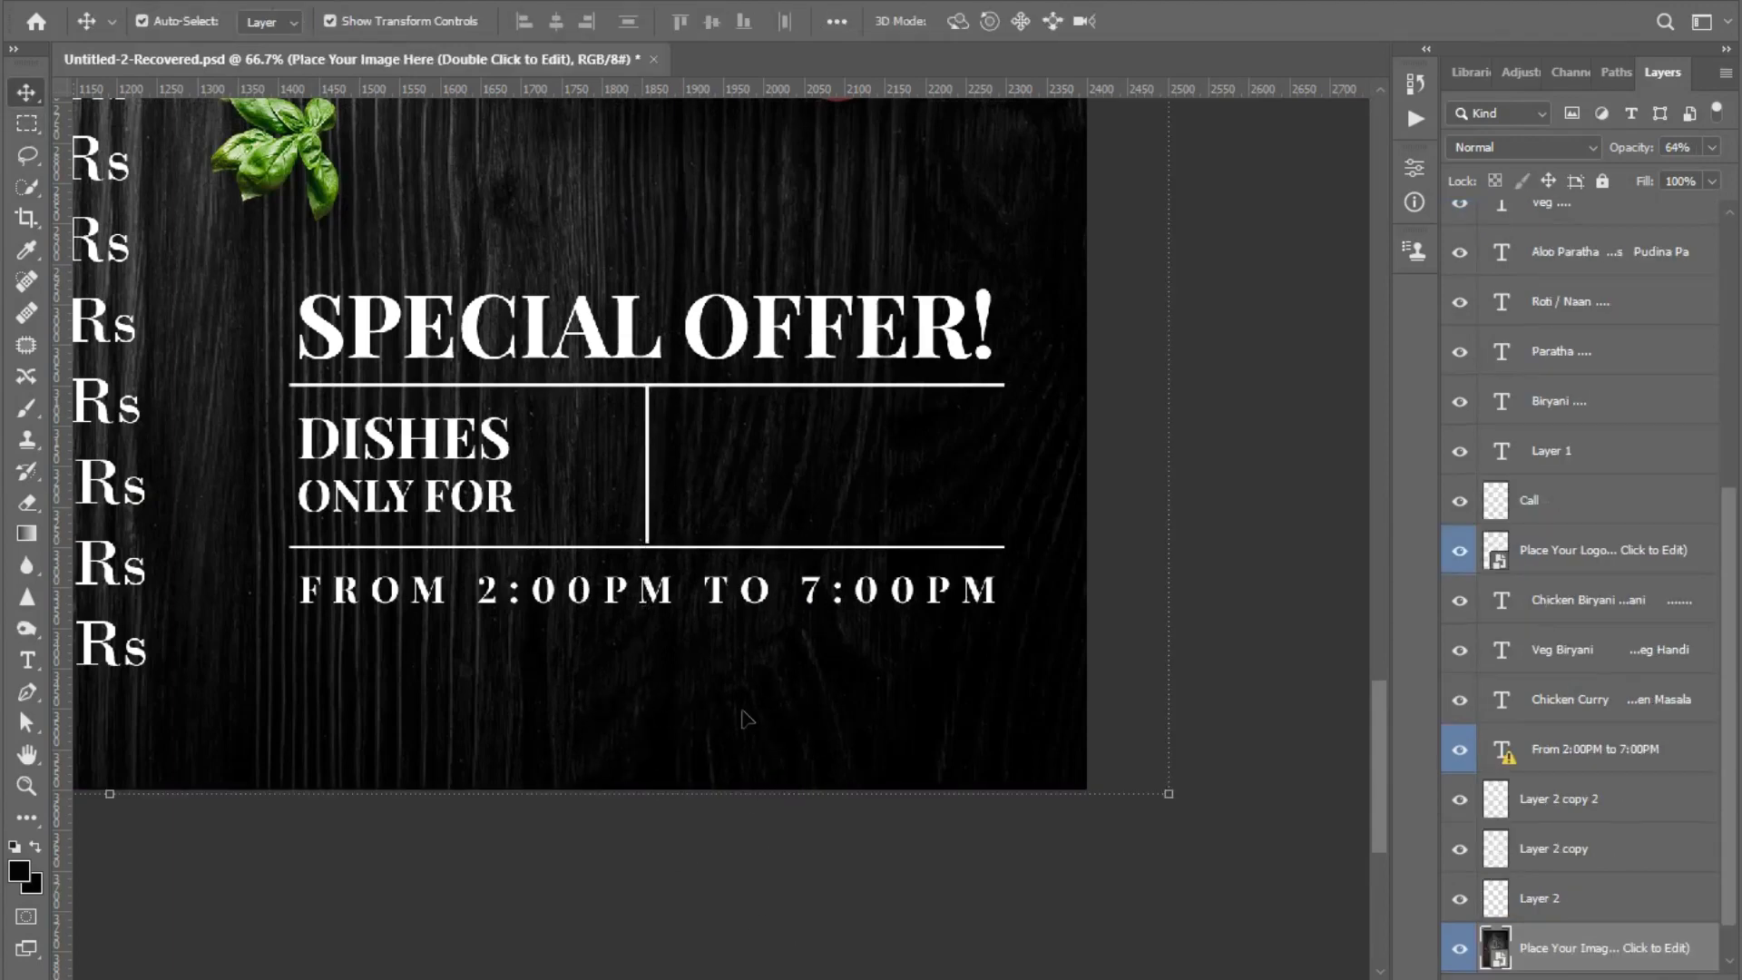
drag(738, 716, 853, 686)
shift+click(716, 639)
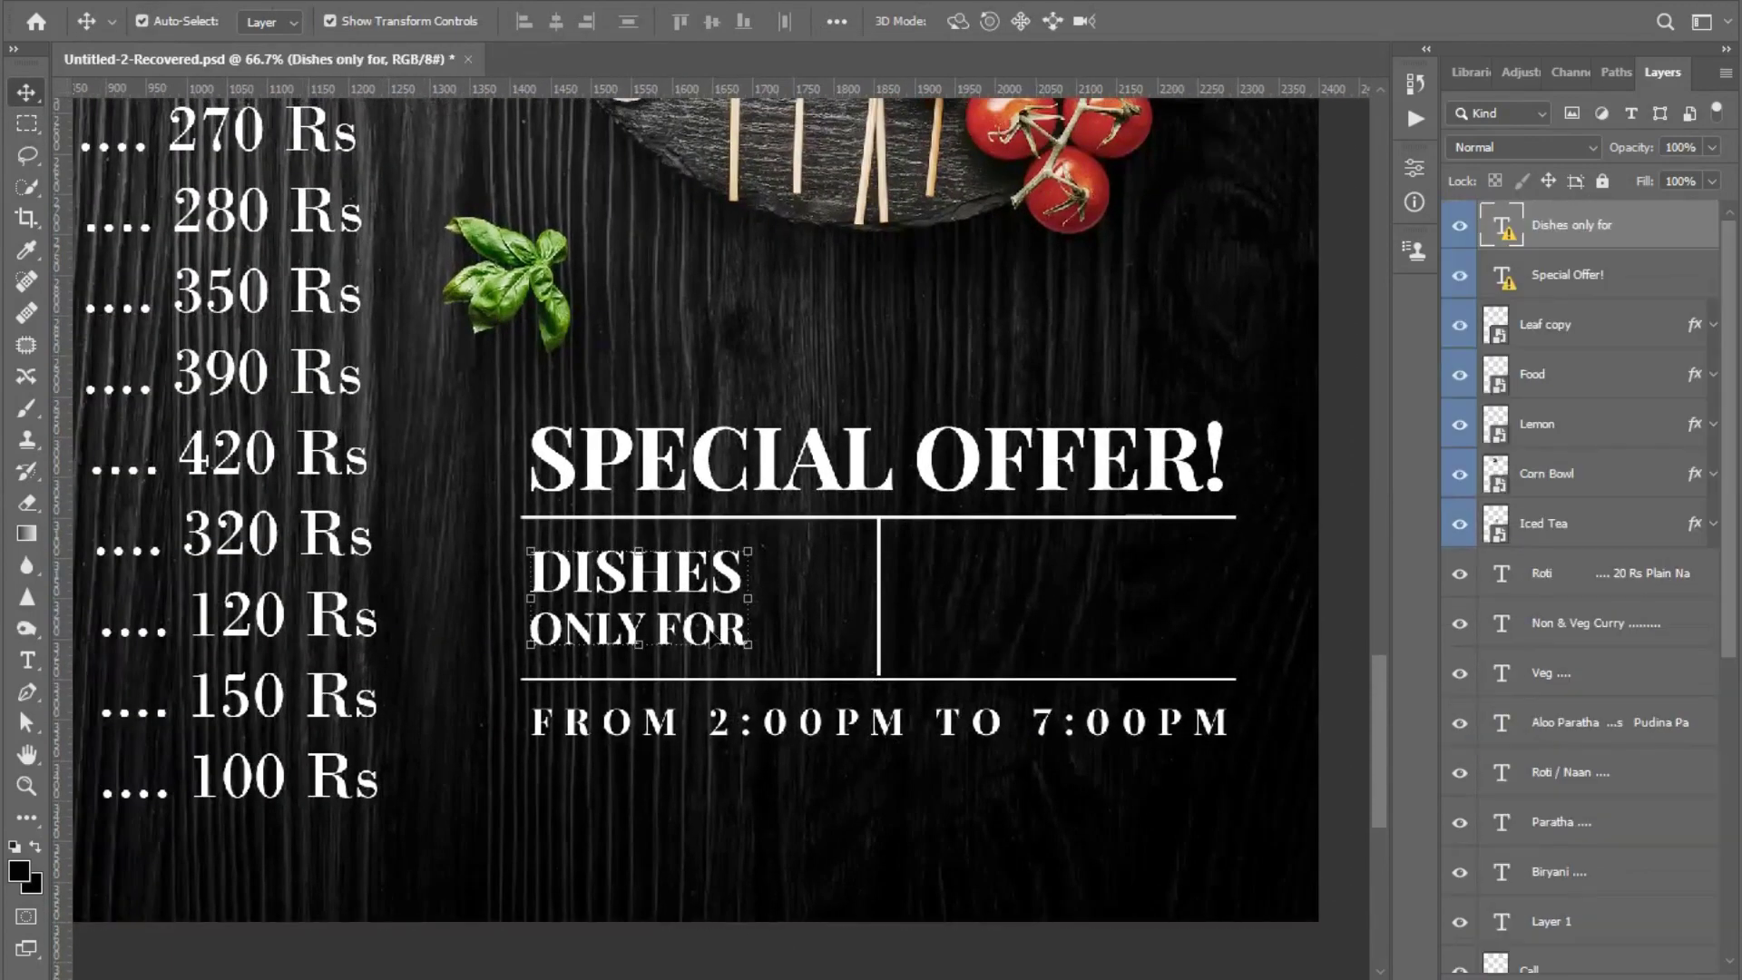
- Type the 475 price in the box in blue Berlin Sans FB Demi at 38 pt
key(t)
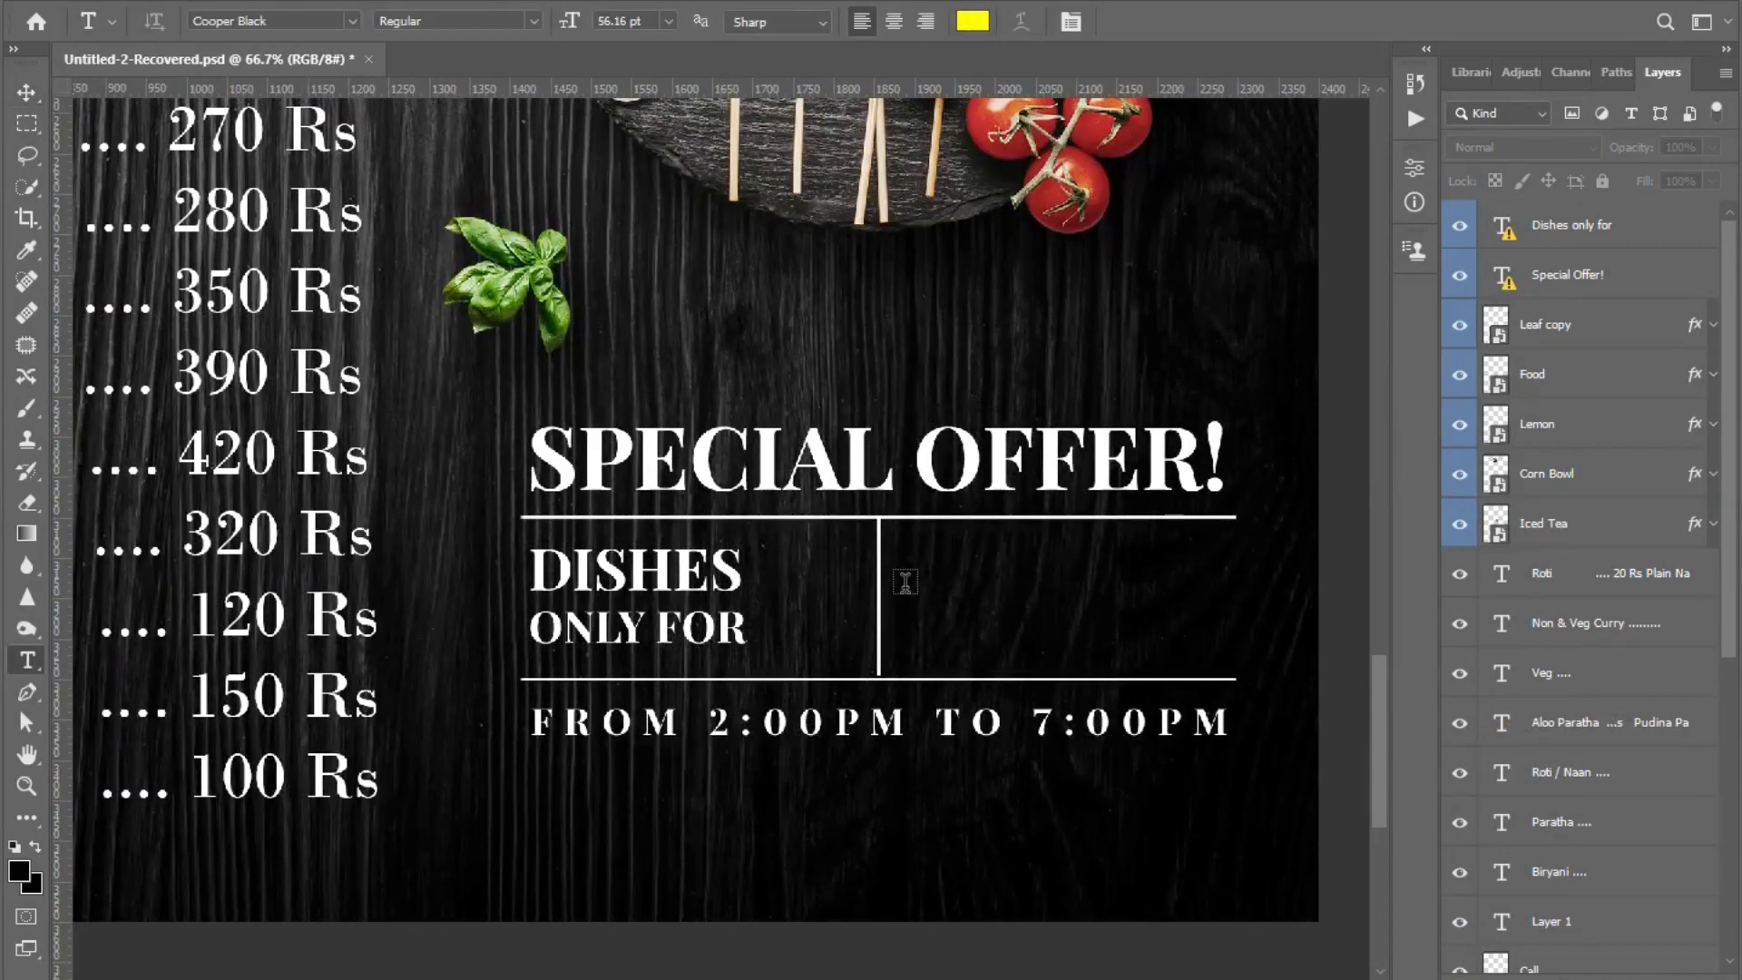
click(935, 588)
text(475)
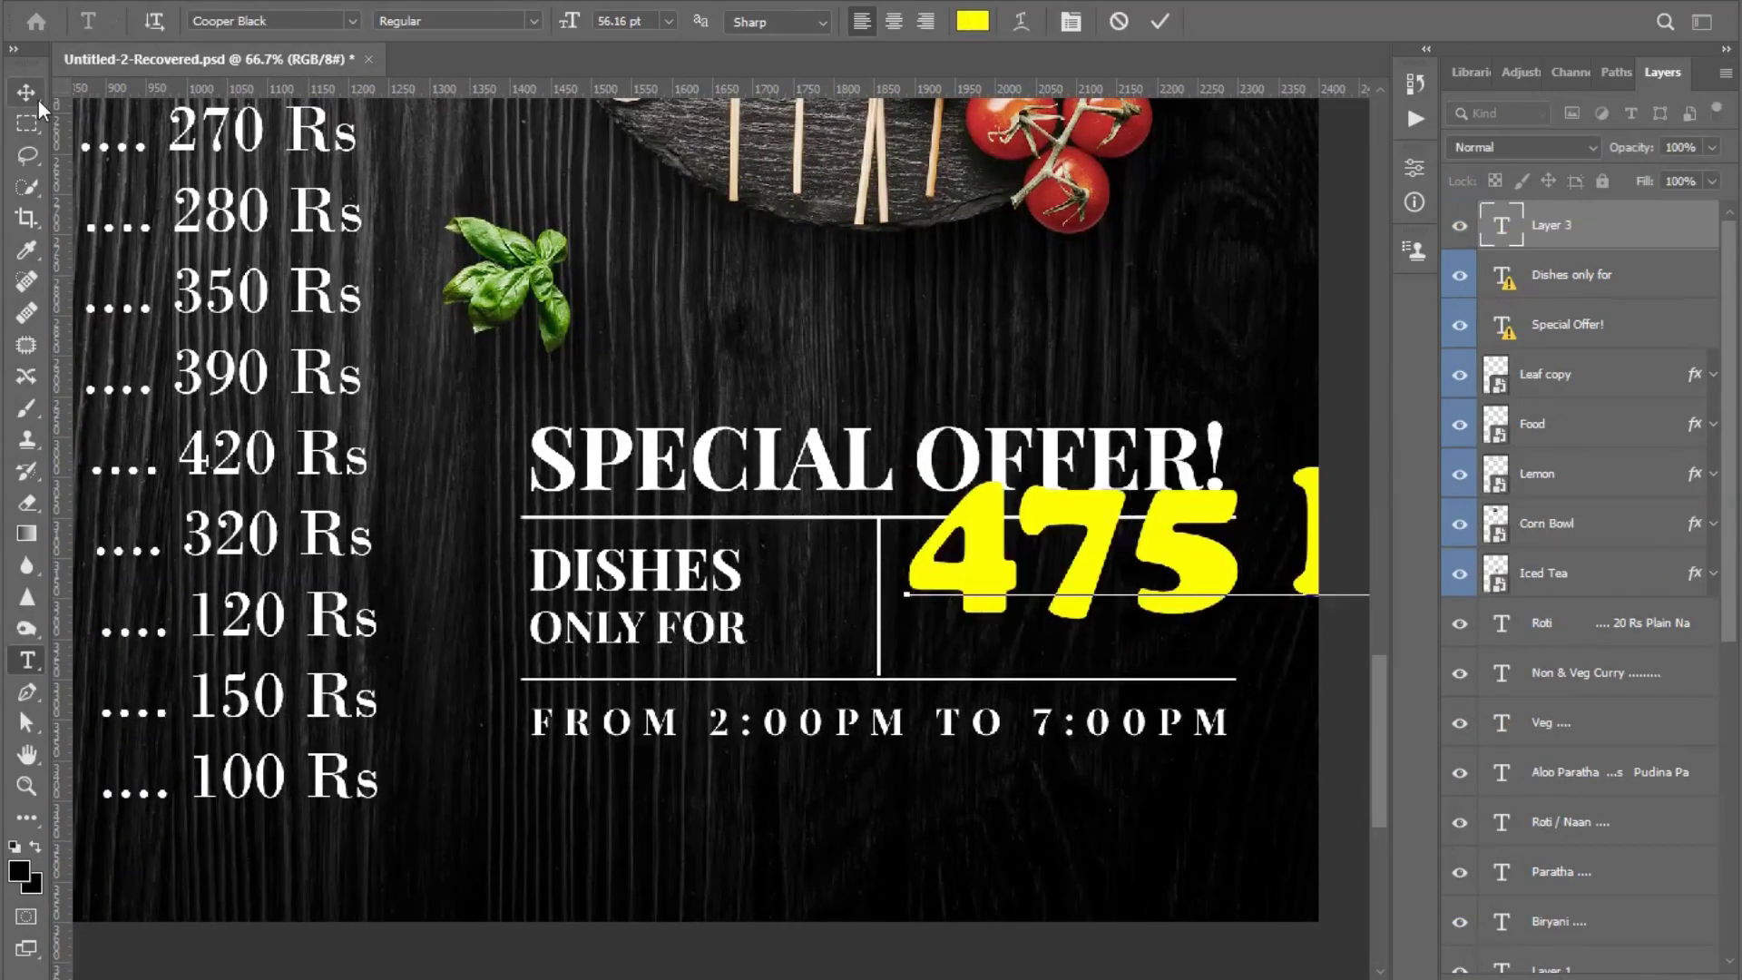
key(ctrl+a)
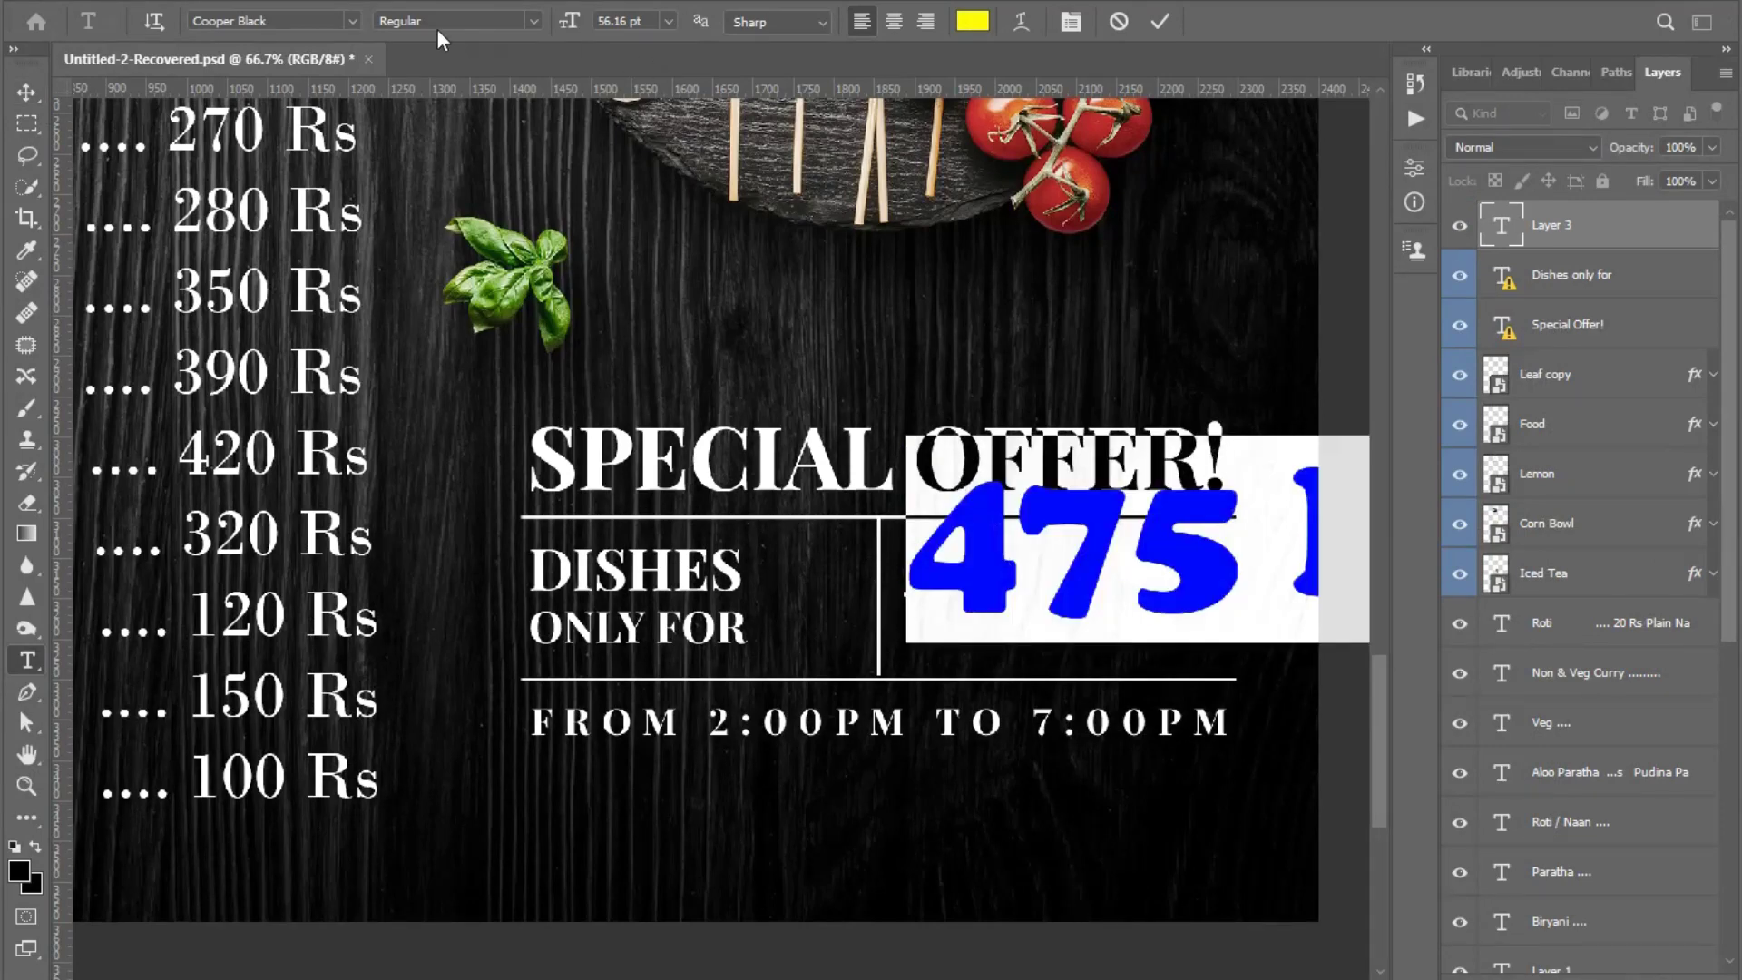
click(349, 21)
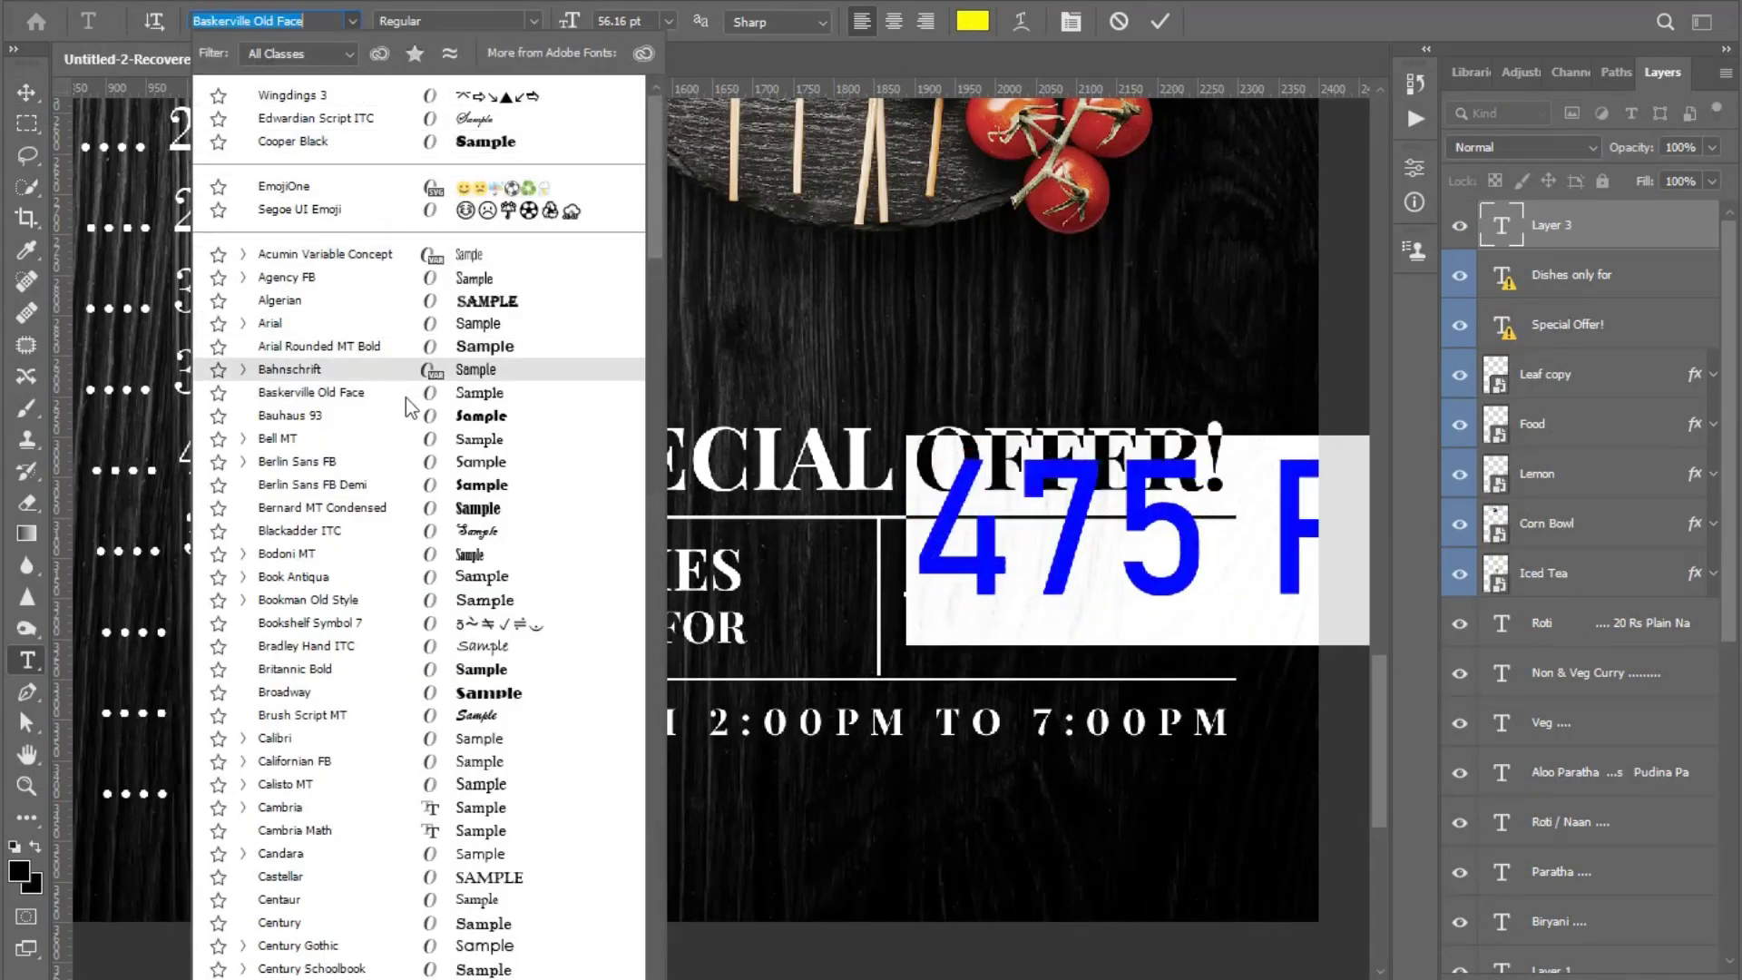
click(433, 487)
text(38)
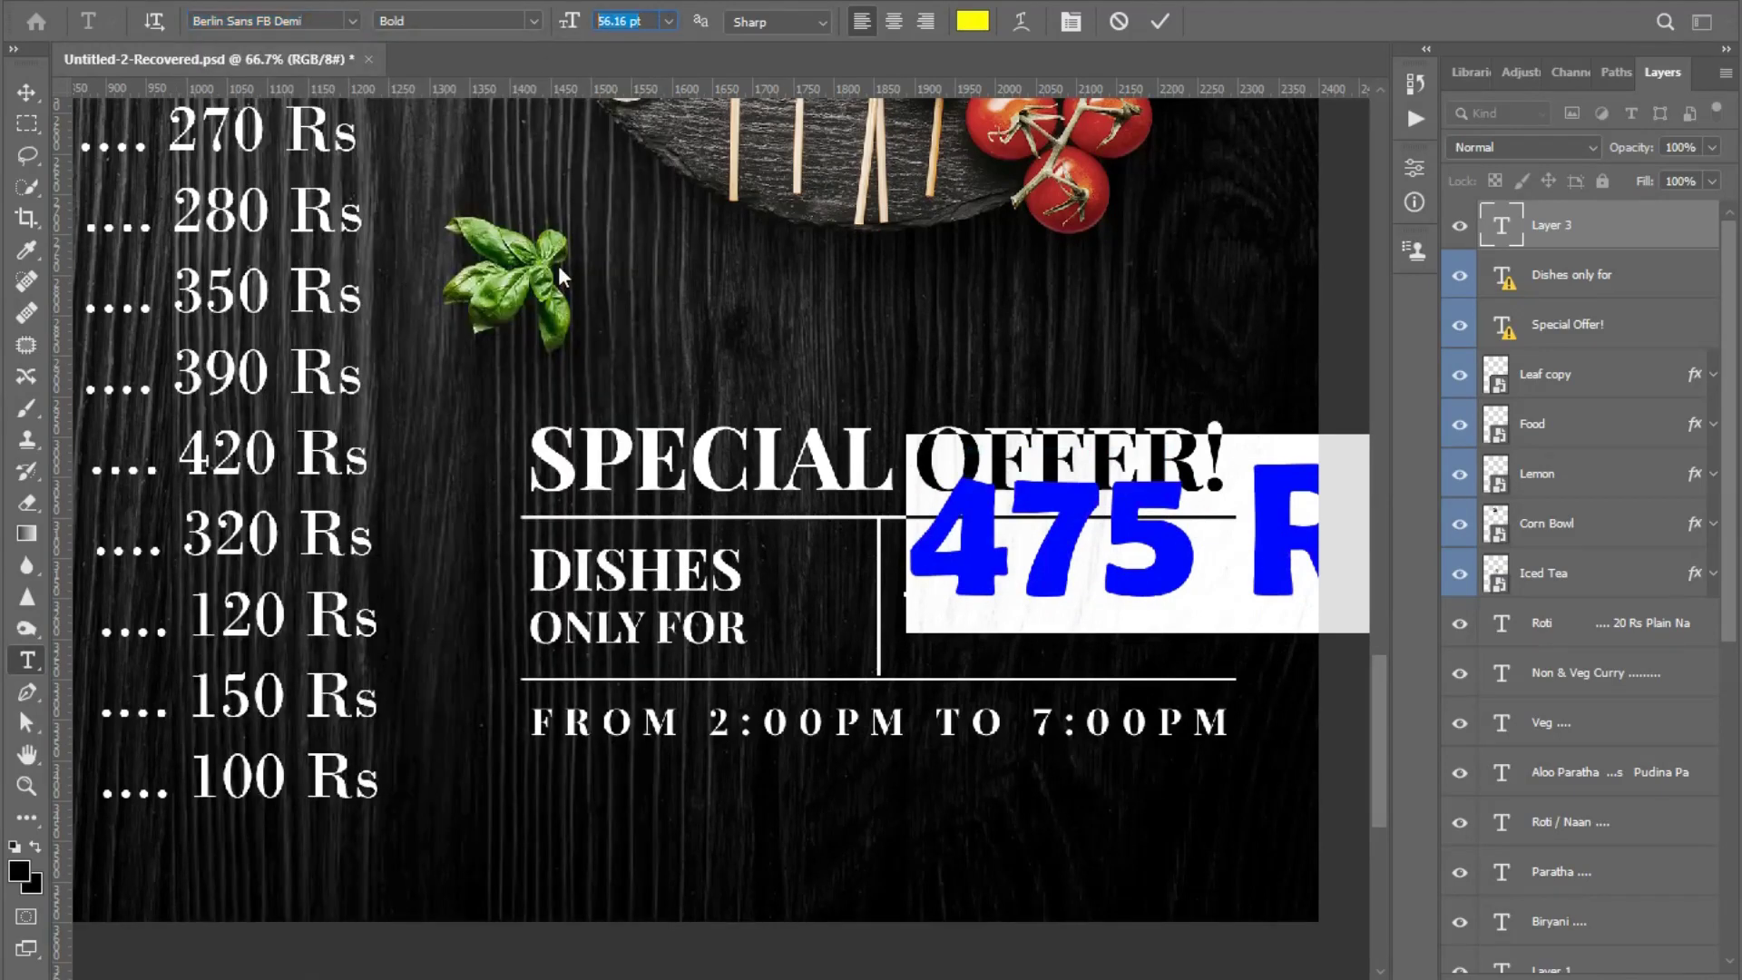
key(Return)
click(972, 21)
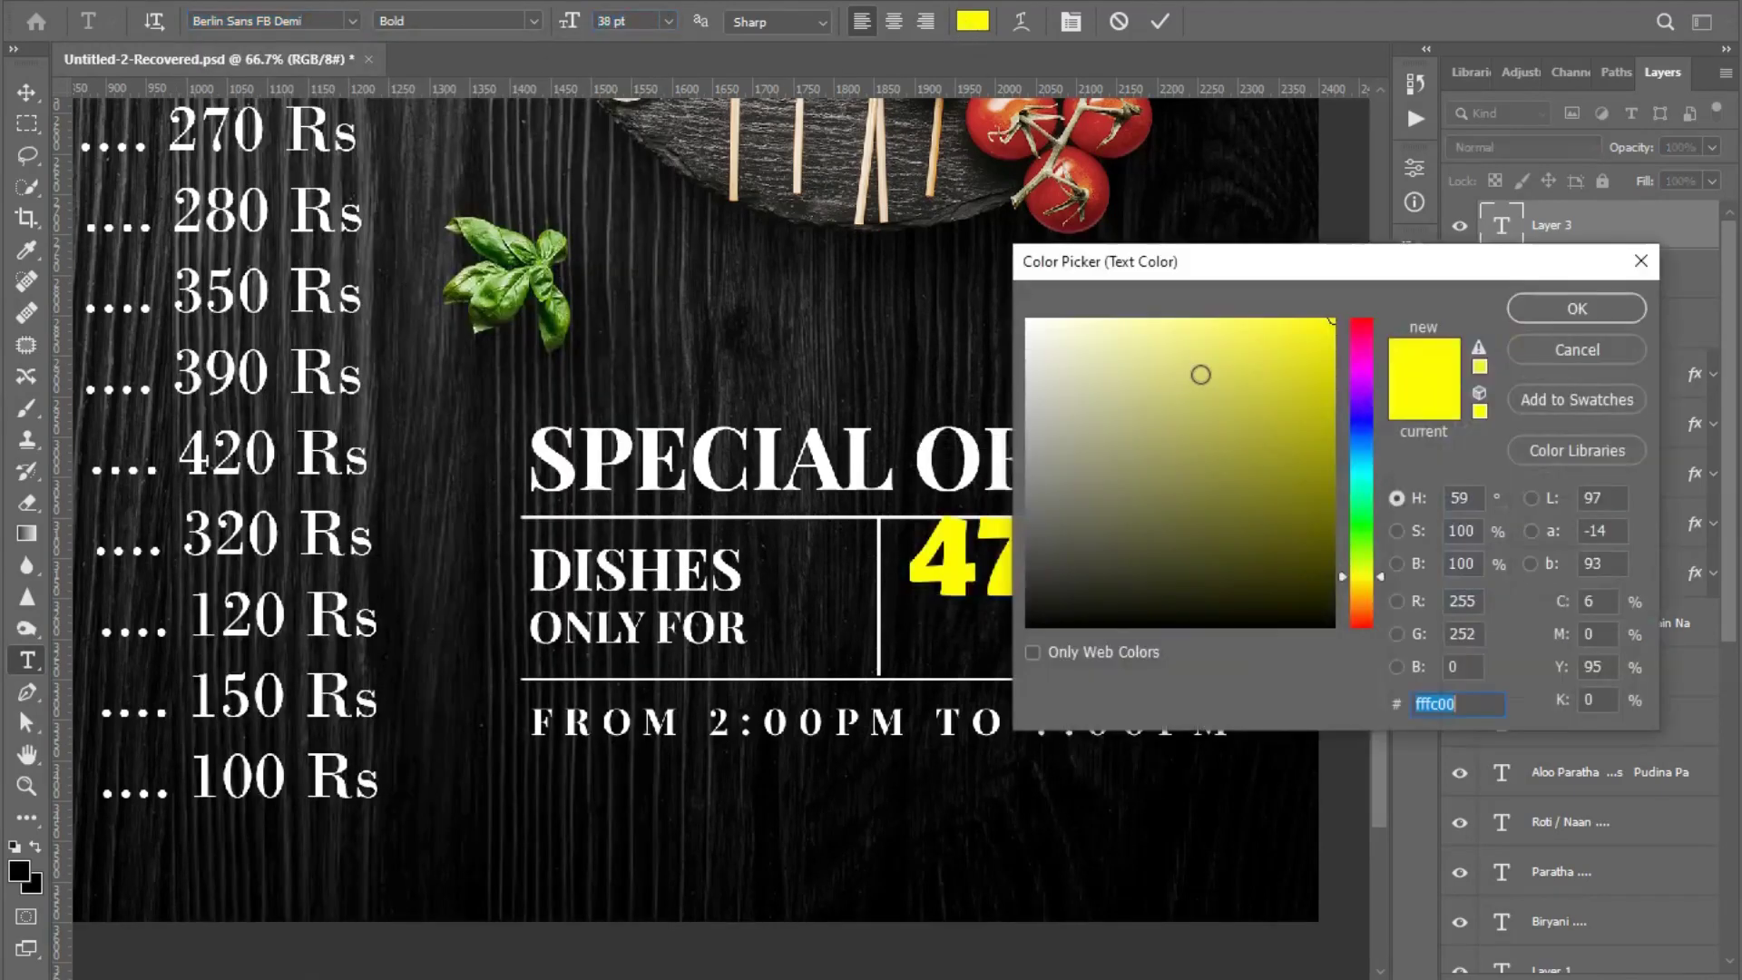
click(1367, 427)
key(Return)
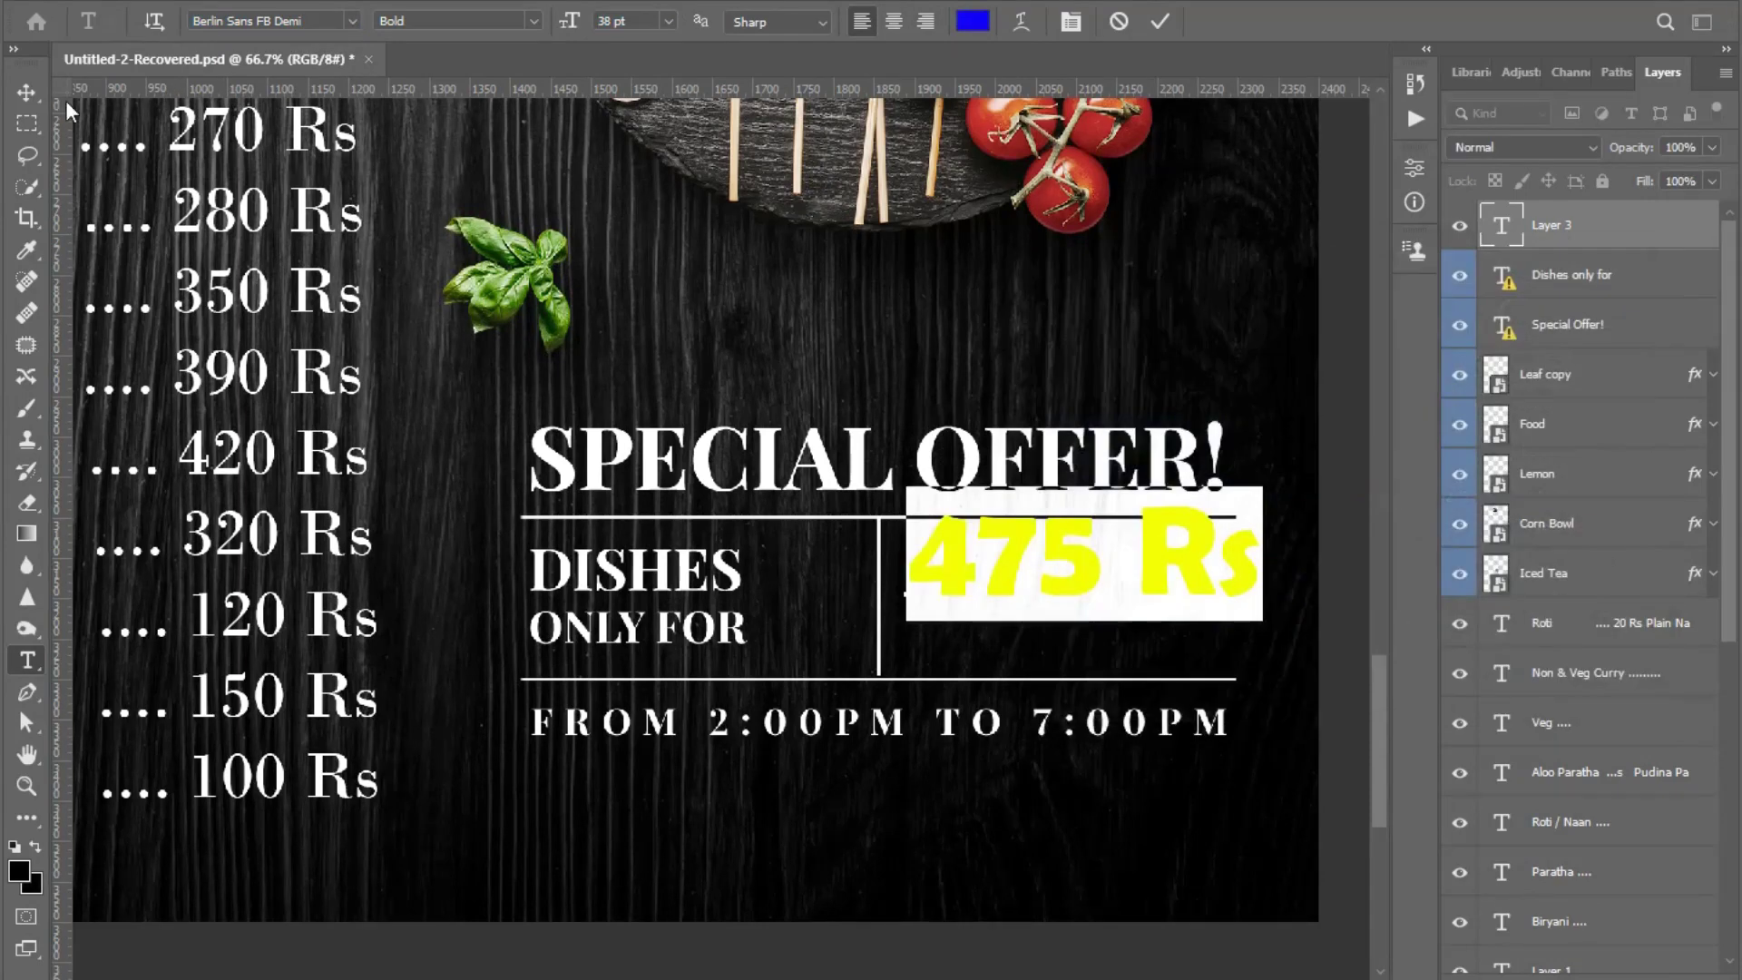
- Shrink the price and centre it in the box's right half
click(36, 93)
drag(1024, 562, 1021, 601)
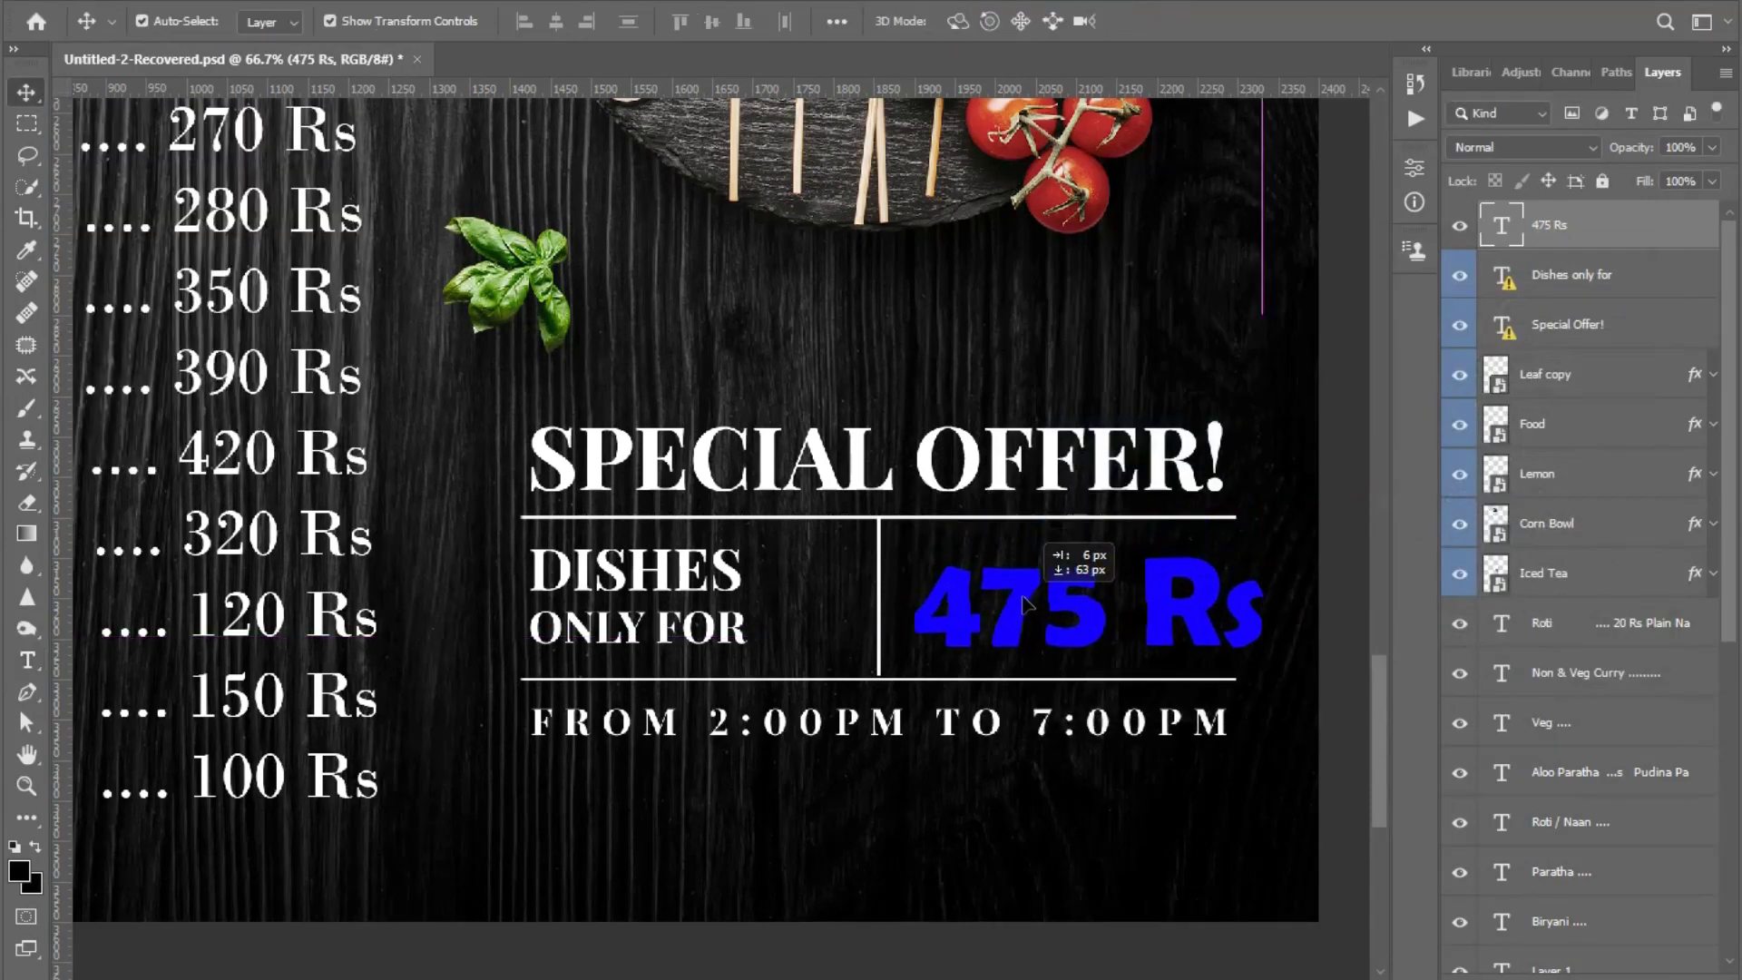
mouse_move(1255, 542)
mouse_down()
mouse_move(1093, 583)
mouse_move(1166, 551)
mouse_up()
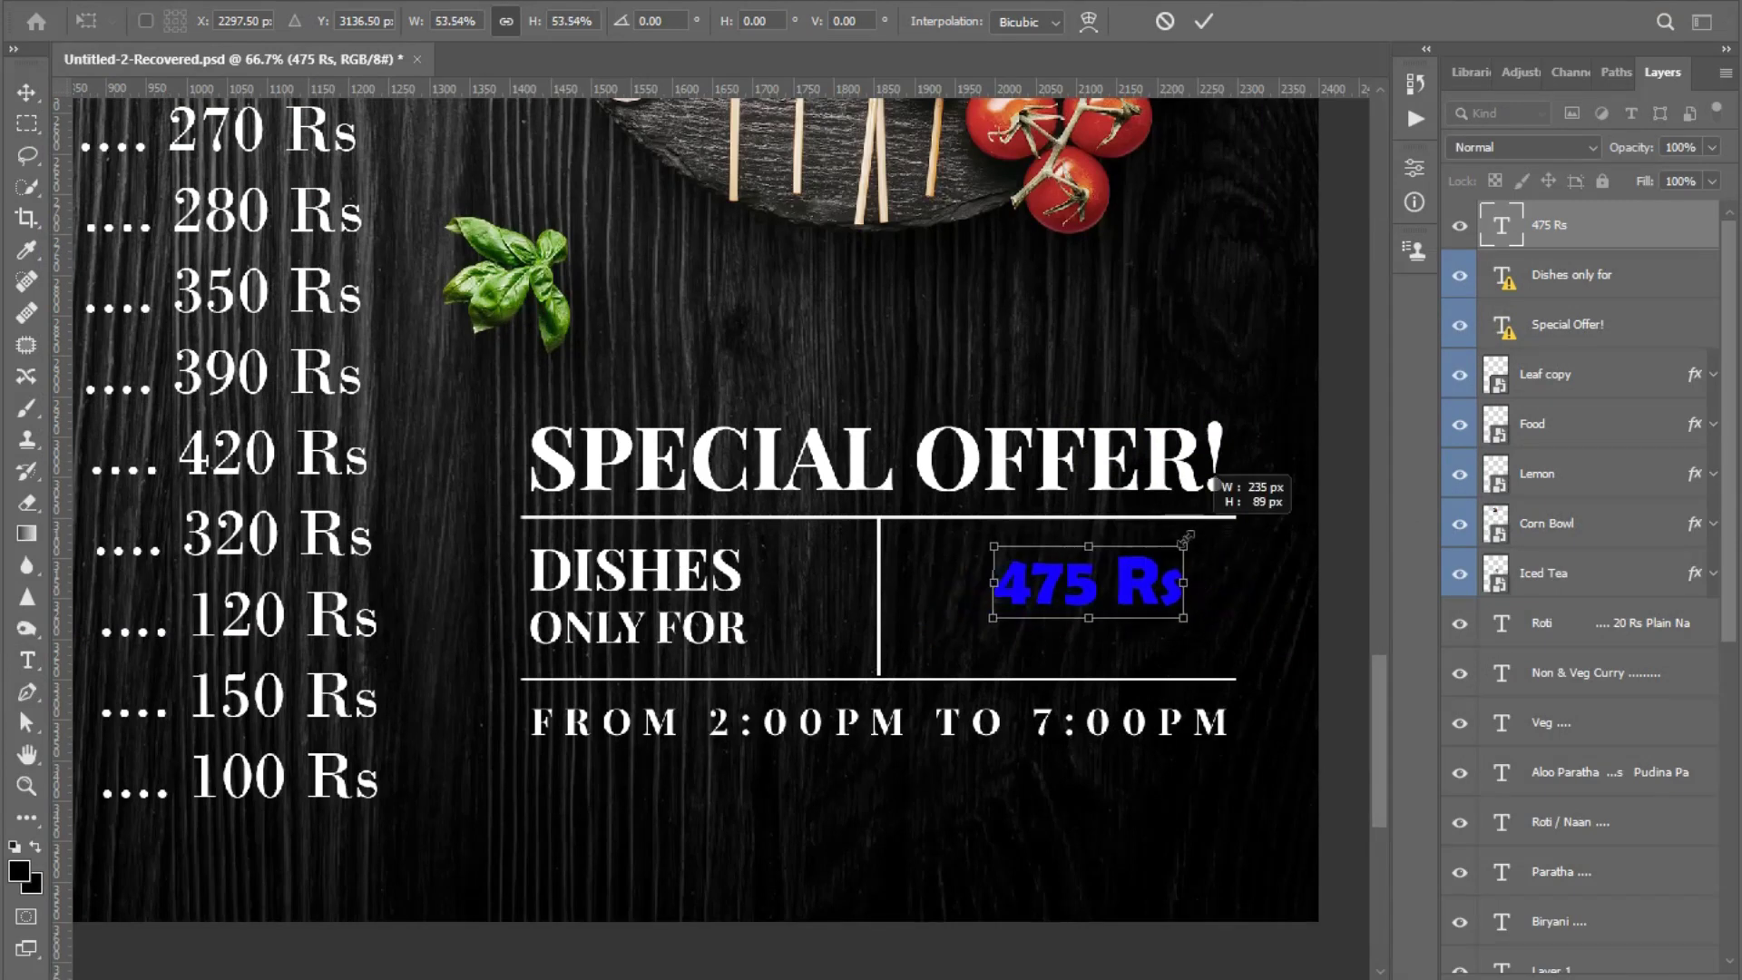
key(Return)
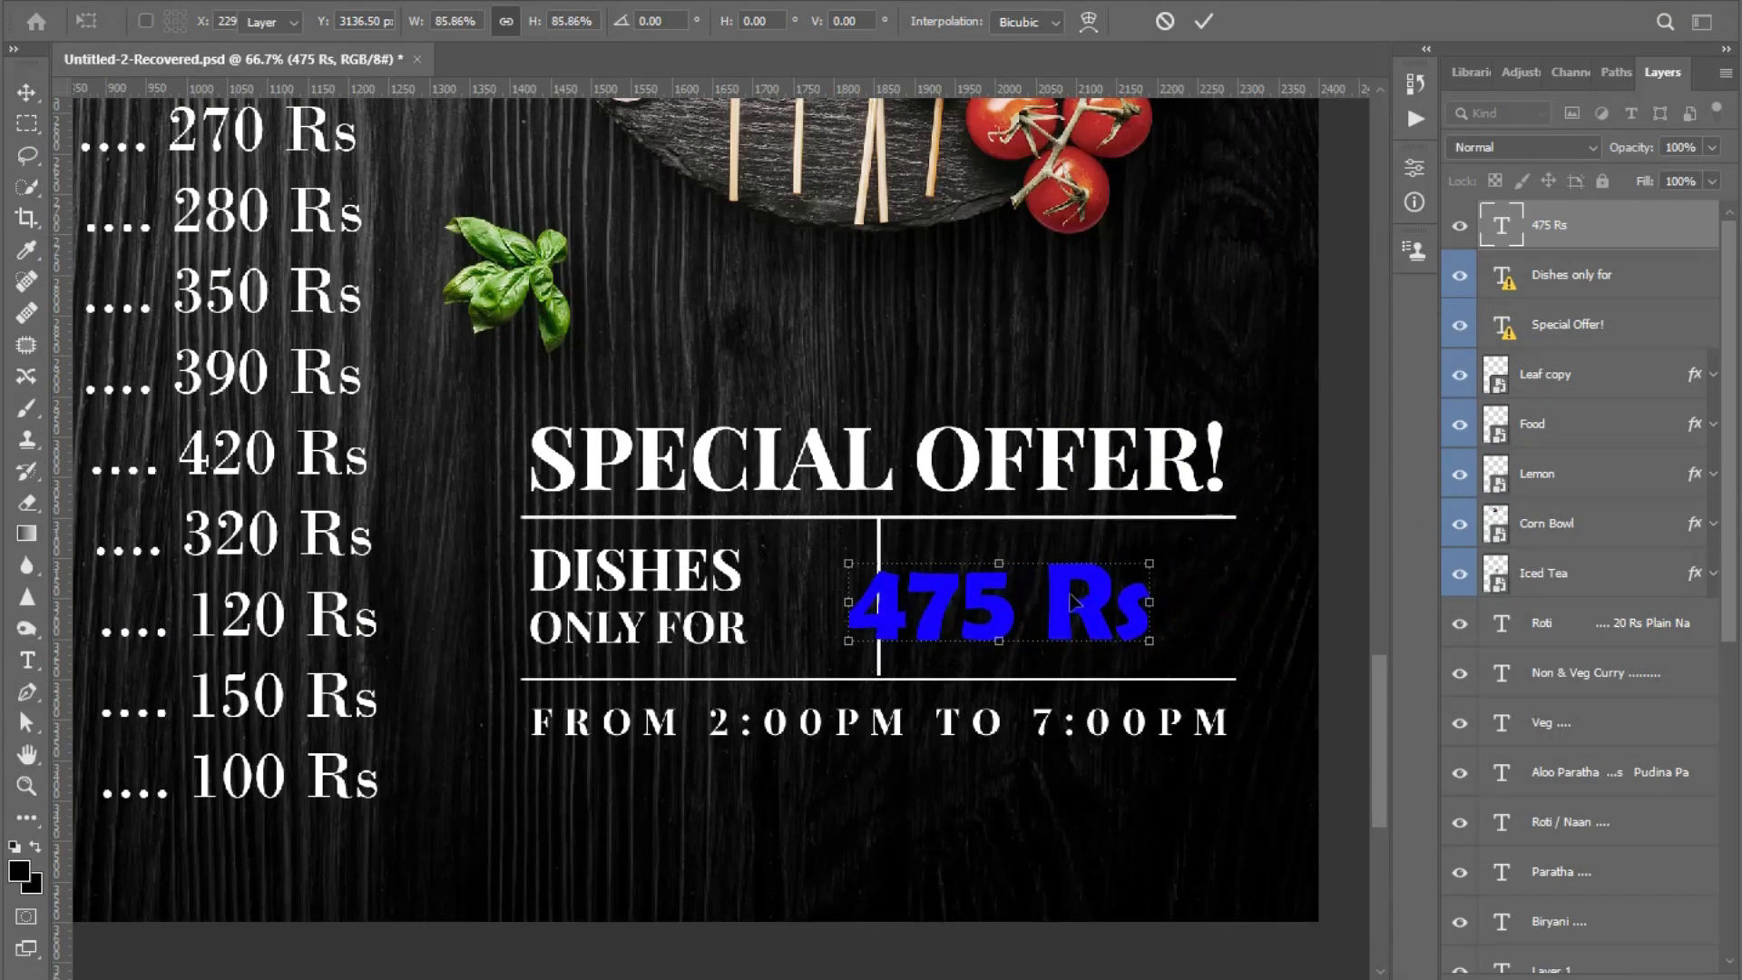
mouse_move(1078, 601)
mouse_down()
mouse_move(1149, 599)
mouse_move(1185, 558)
mouse_up()
click(1278, 549)
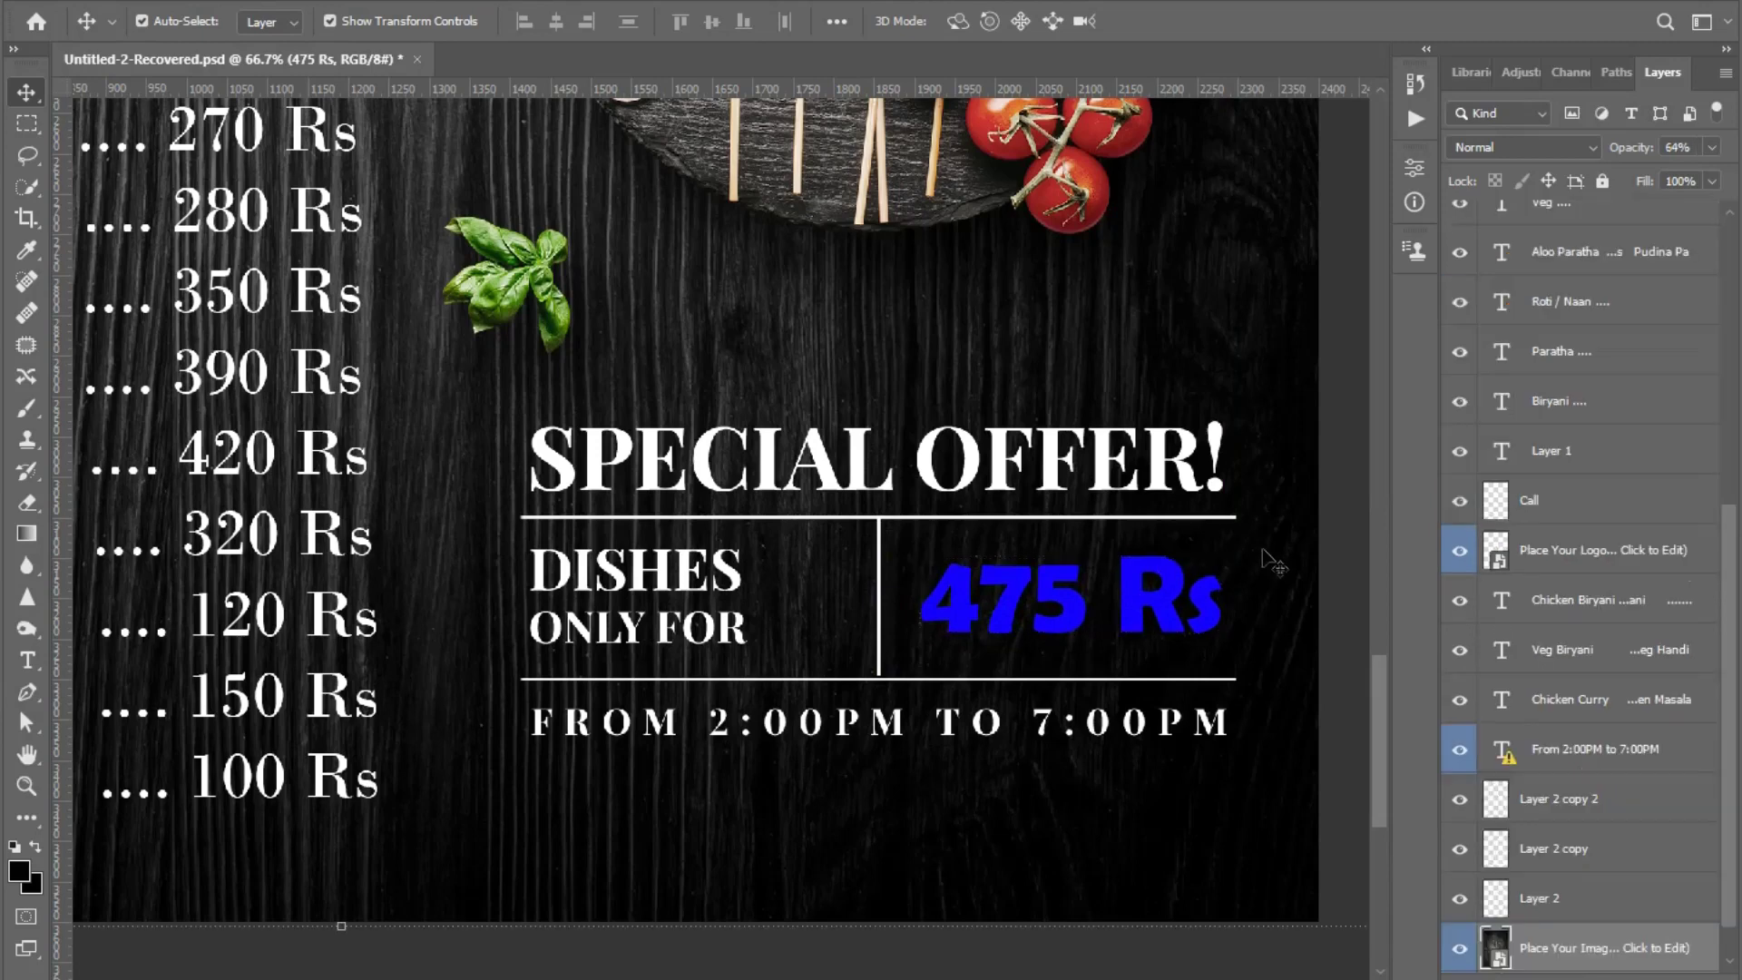
scroll(1278, 544, down, 2)
- Pan across the dish lists and Special Offer box, then zoom out to see the whole card
scroll(1278, 545, down, 1)
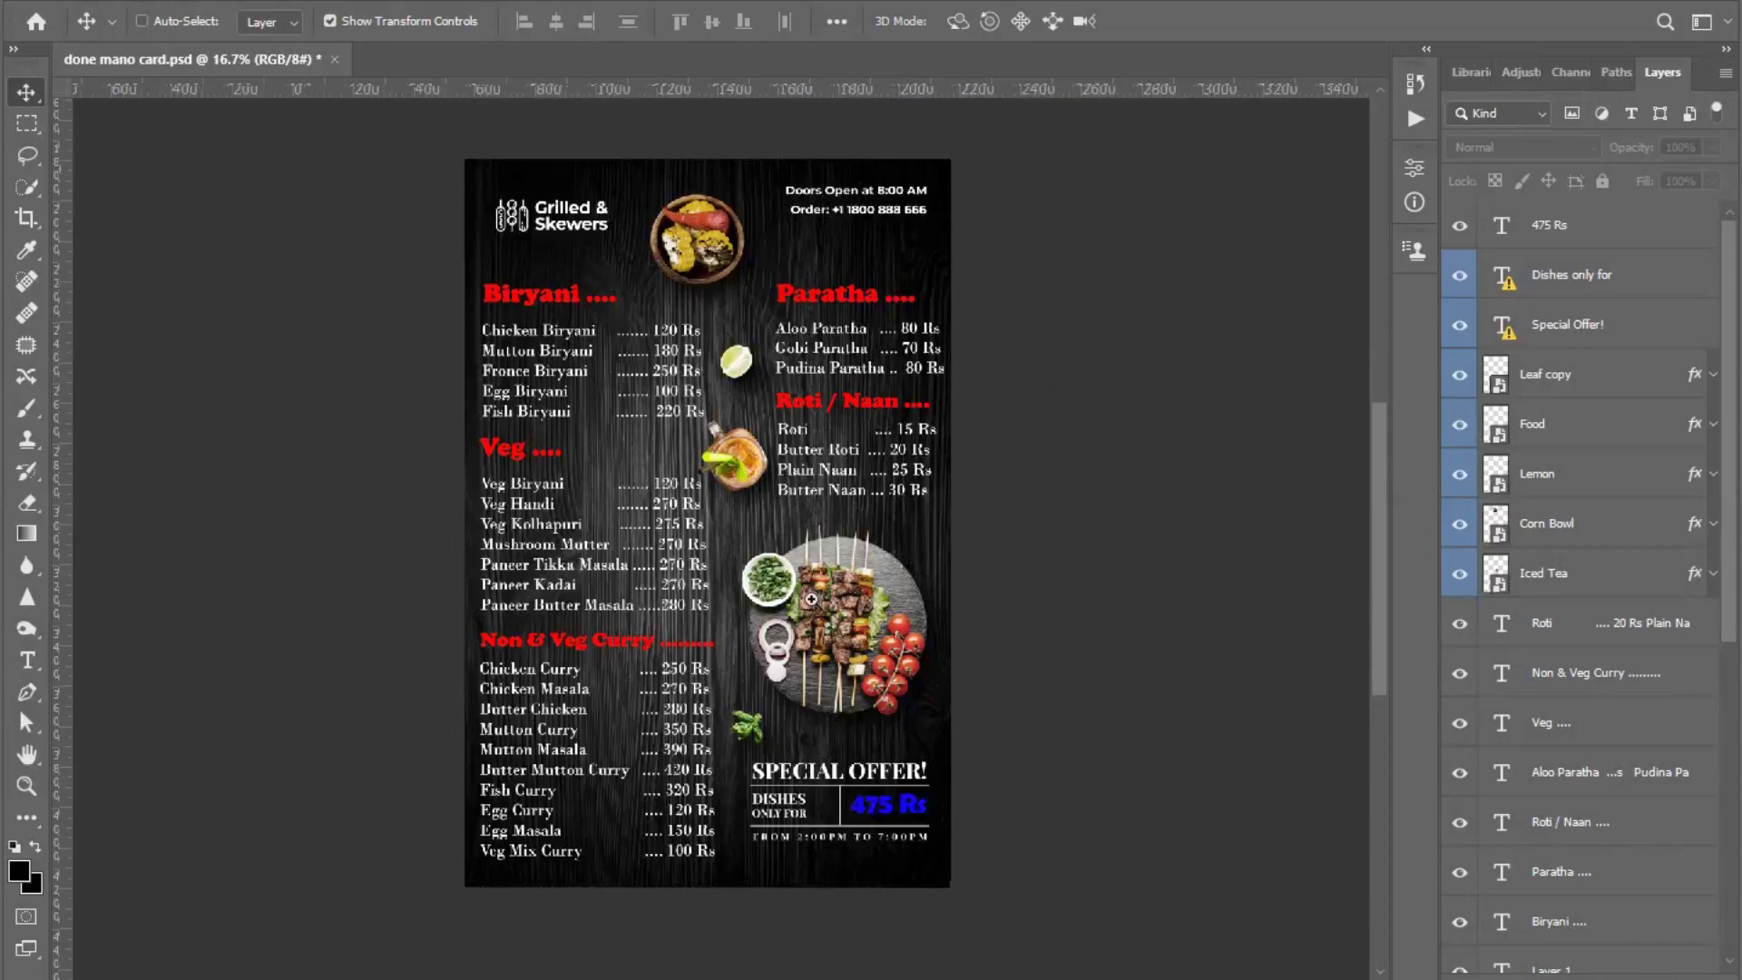
scroll(835, 527, up, 1)
scroll(817, 509, up, 1)
scroll(799, 490, up, 1)
drag(699, 286, 781, 531)
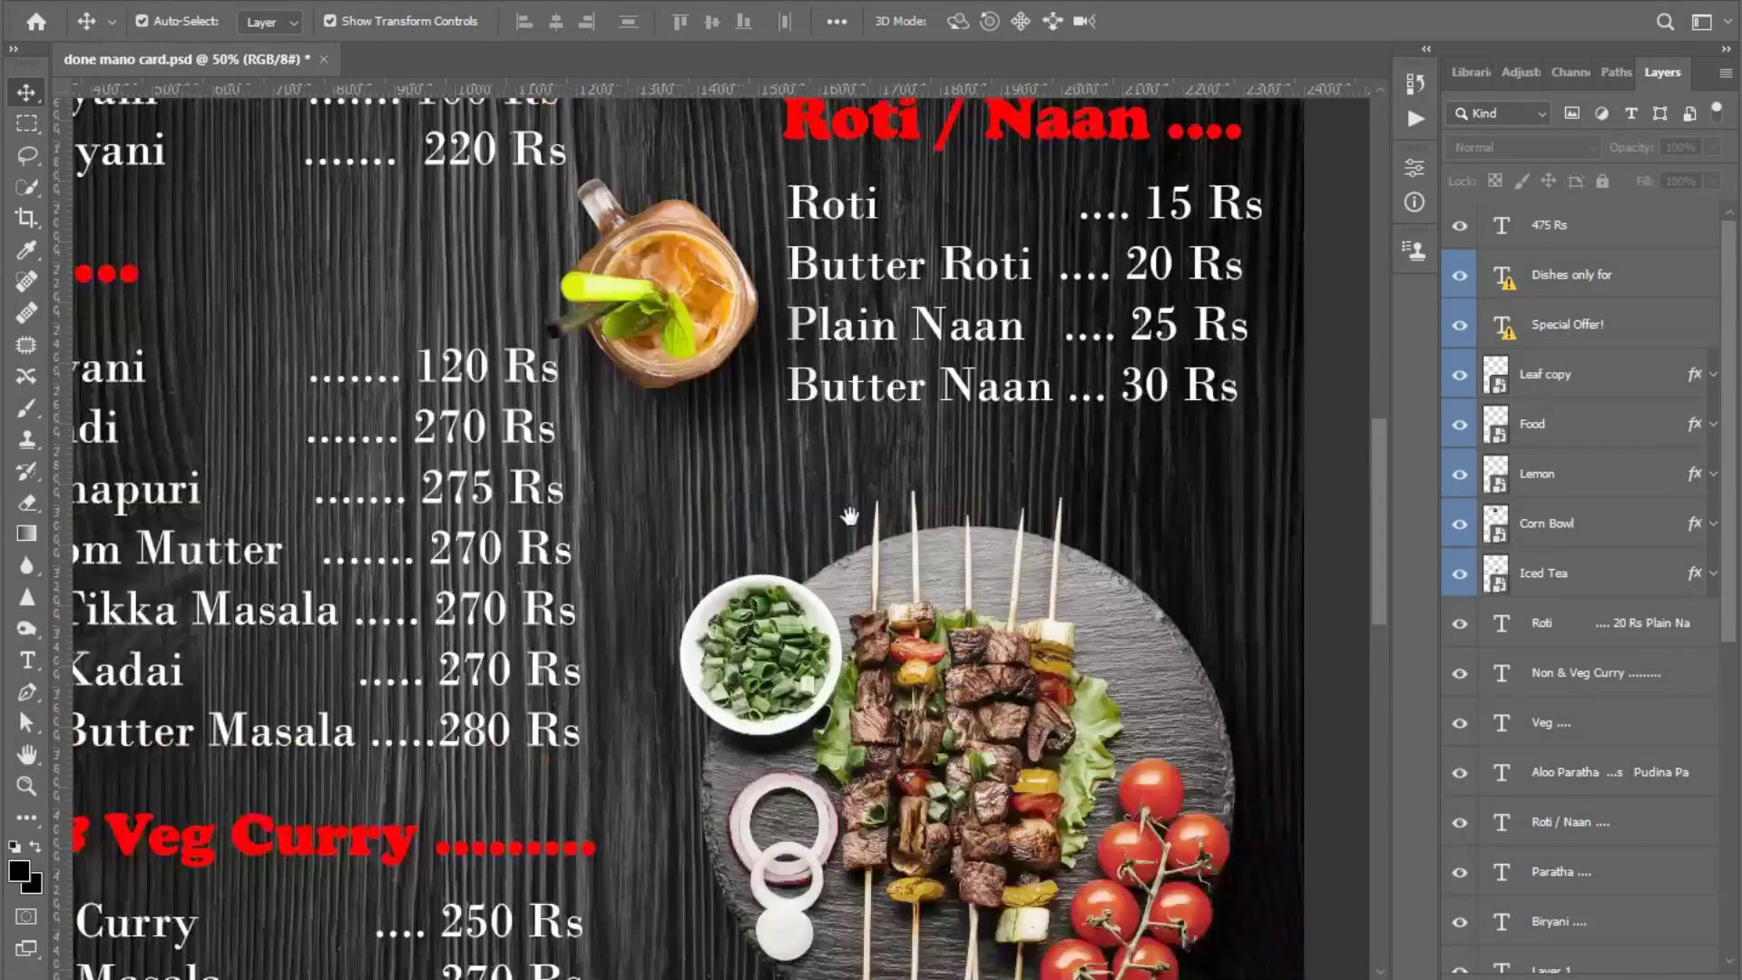
scroll(907, 508, down, 1)
drag(887, 382, 879, 590)
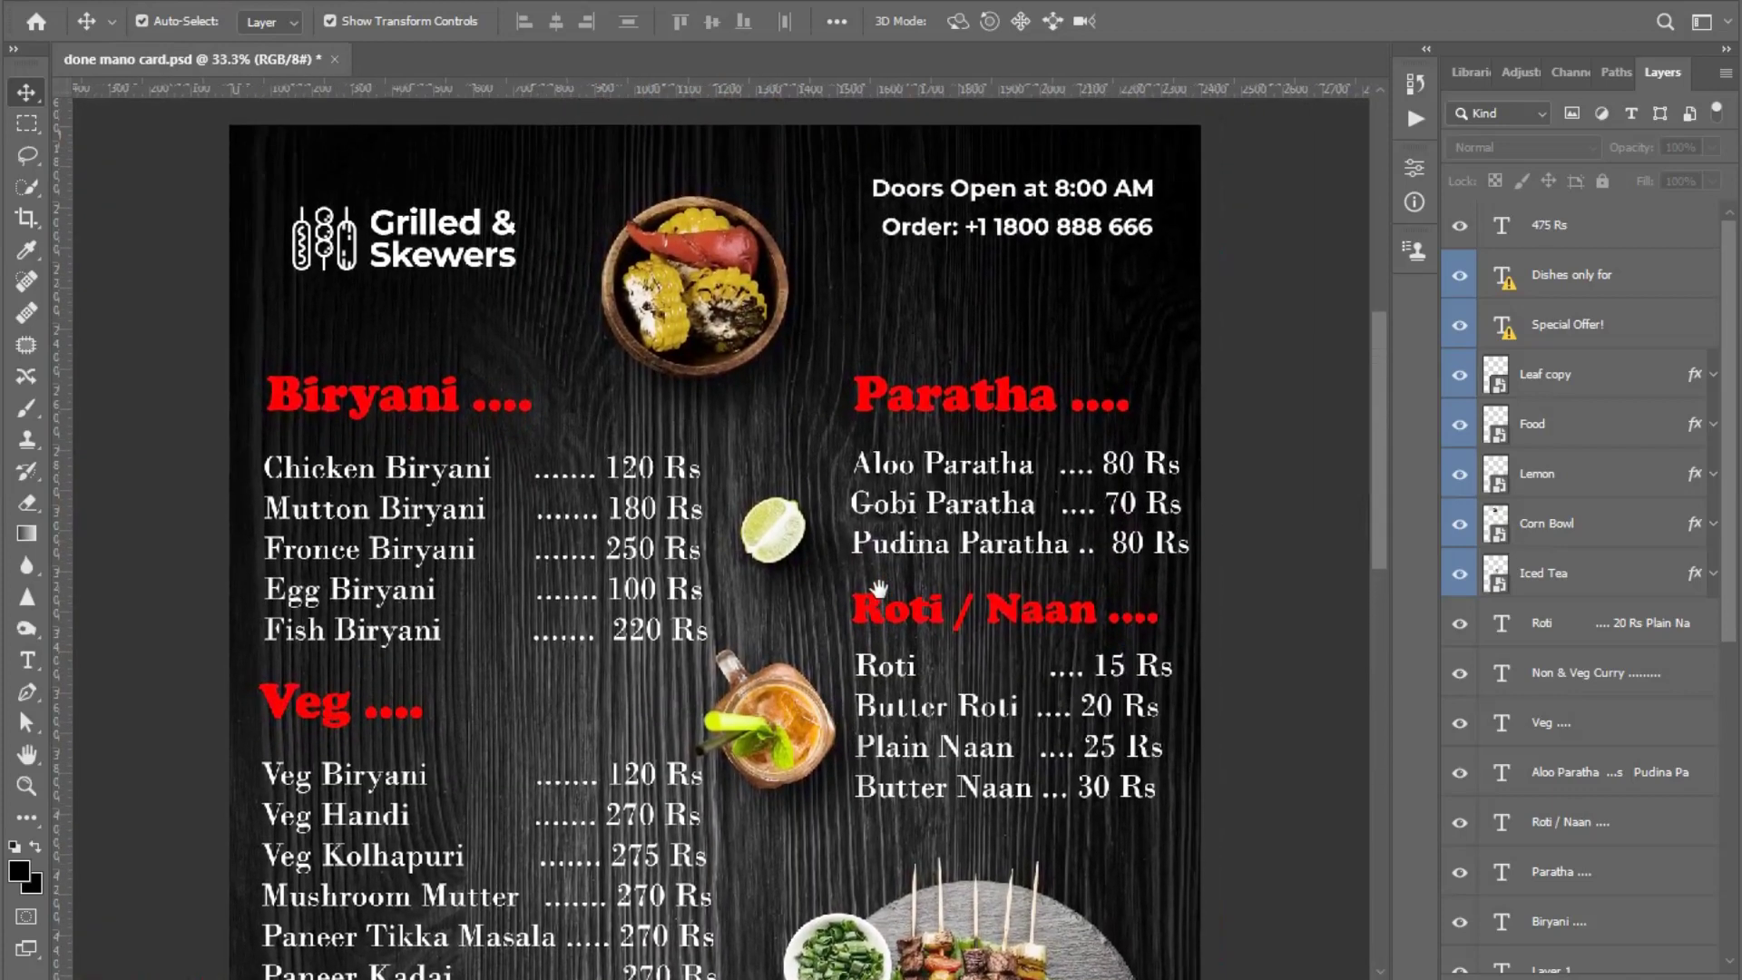
drag(878, 589, 897, 372)
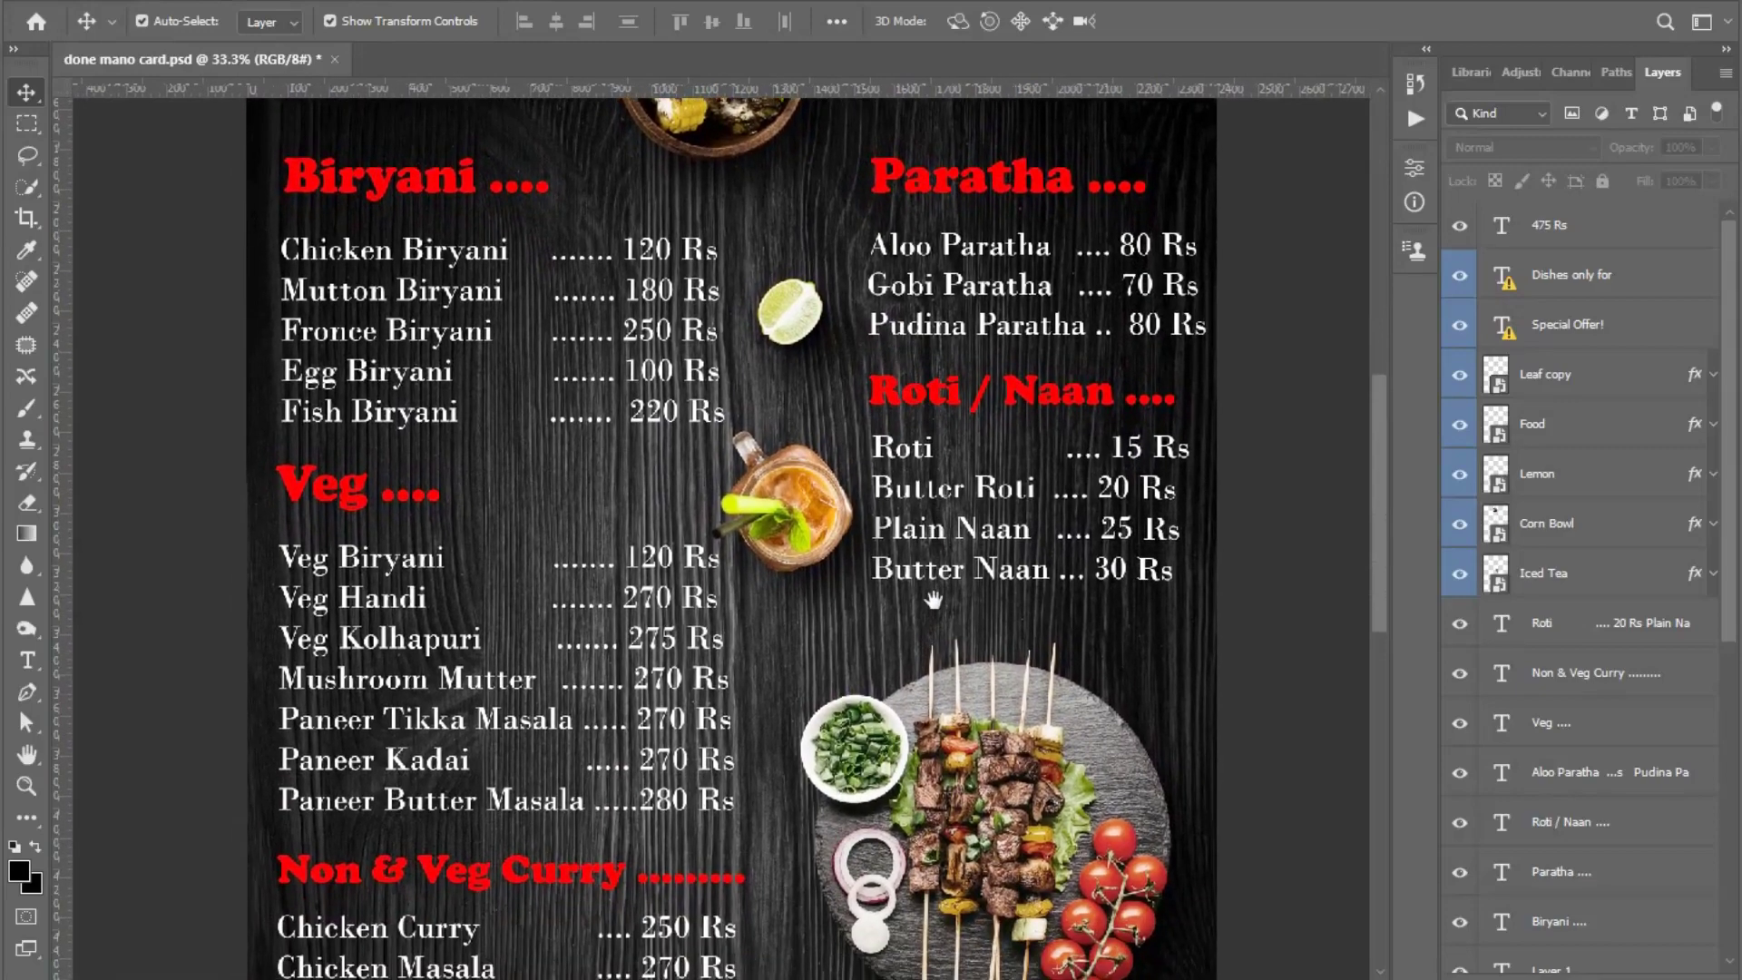
mouse_move(933, 655)
mouse_down()
mouse_move(919, 329)
mouse_move(939, 214)
mouse_up()
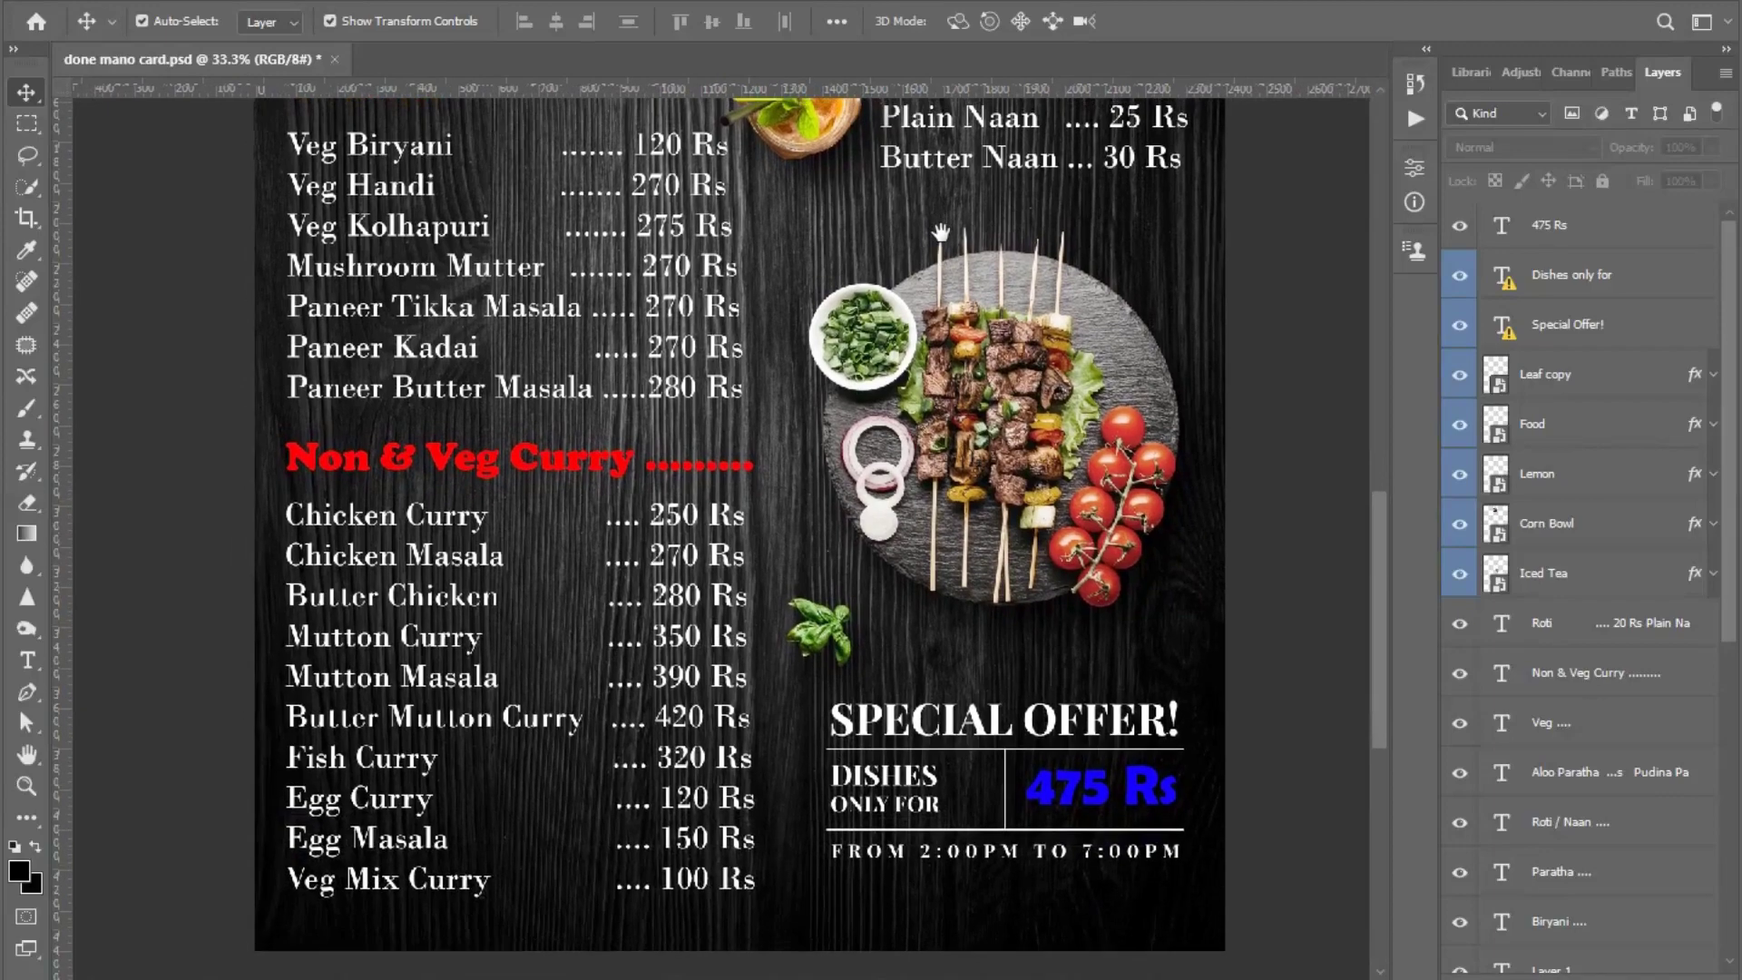
mouse_move(939, 314)
mouse_down()
mouse_move(937, 470)
mouse_move(964, 474)
mouse_move(934, 505)
mouse_up()
alt+click(937, 460)
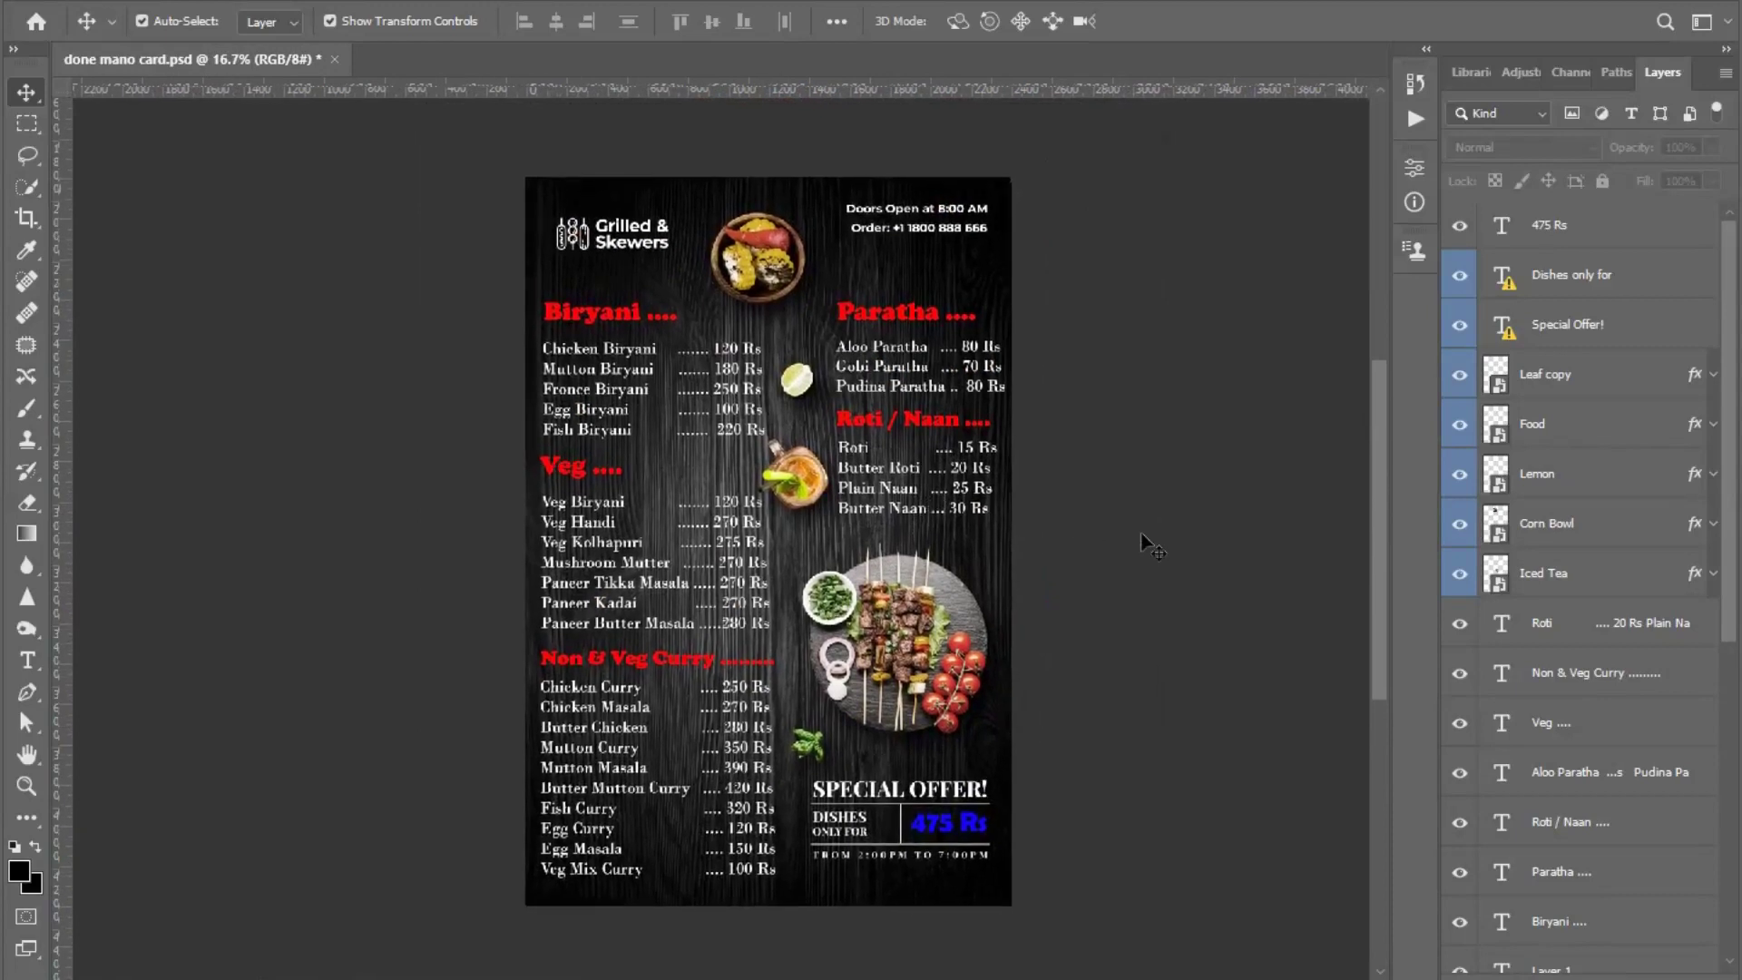